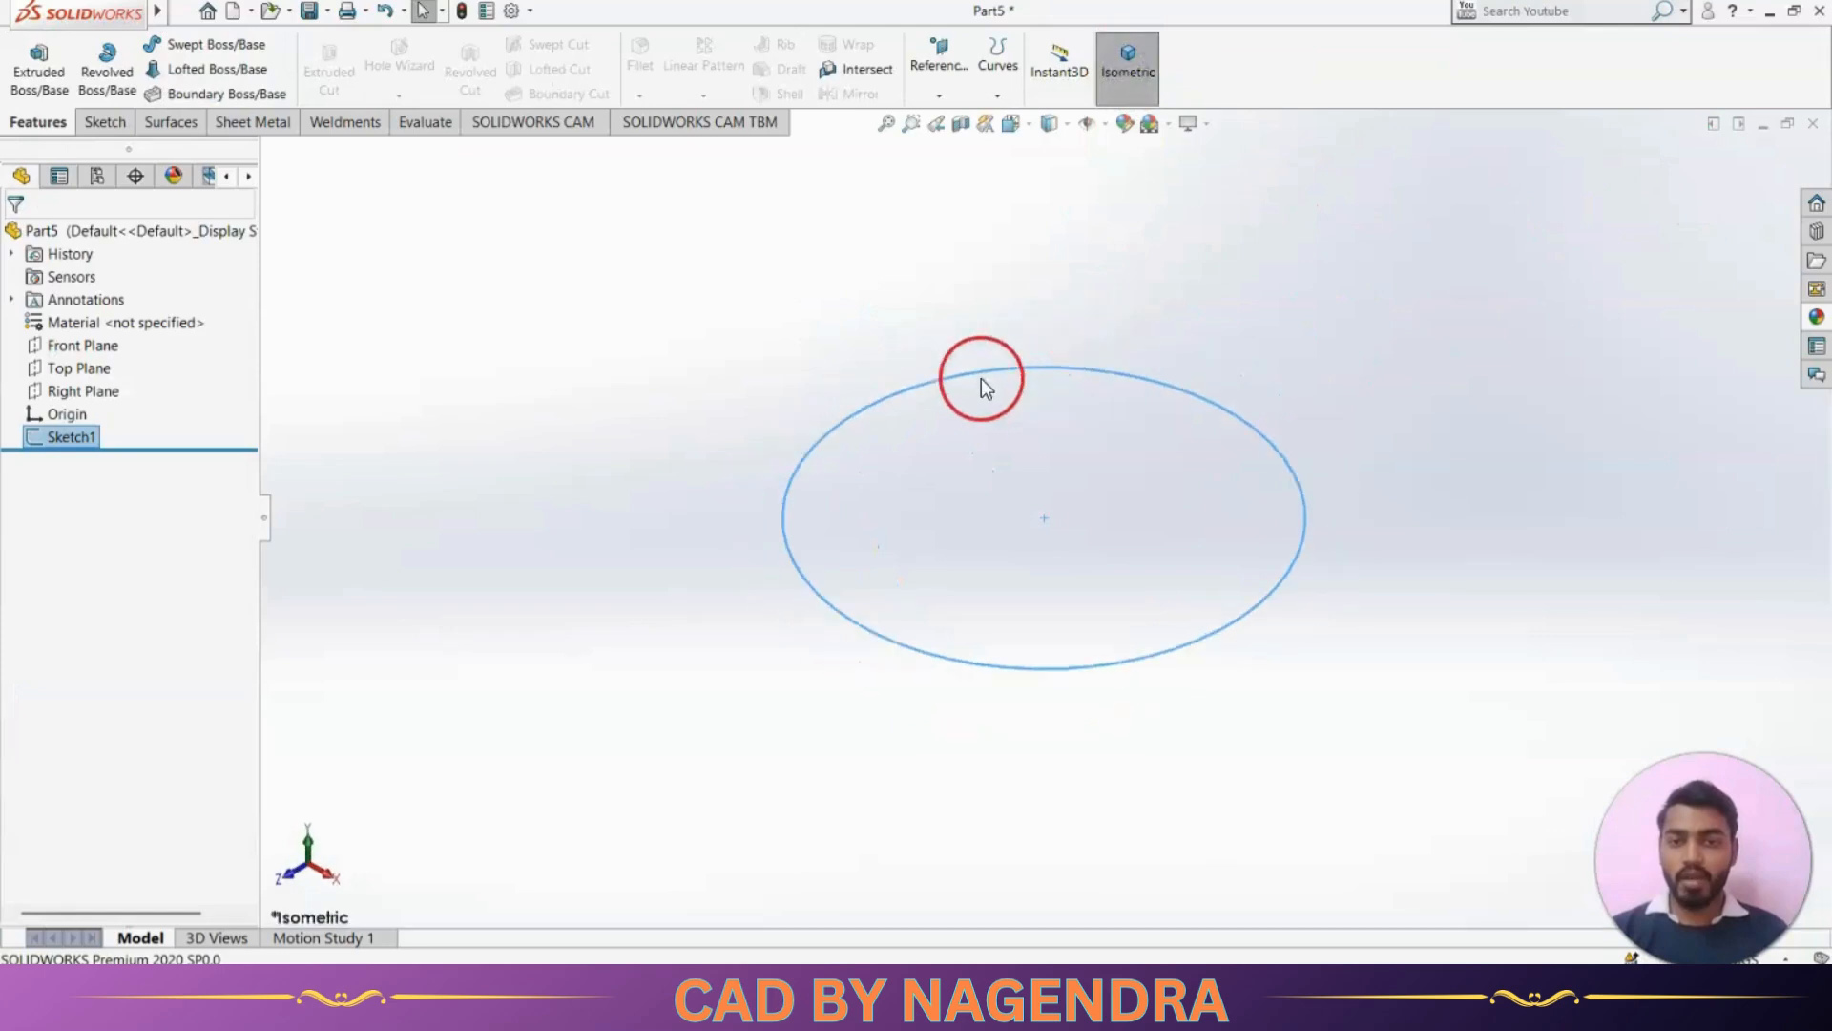
Extrude the circular sketch as a blind boss with a depth of 18 mm
left_click(40, 69)
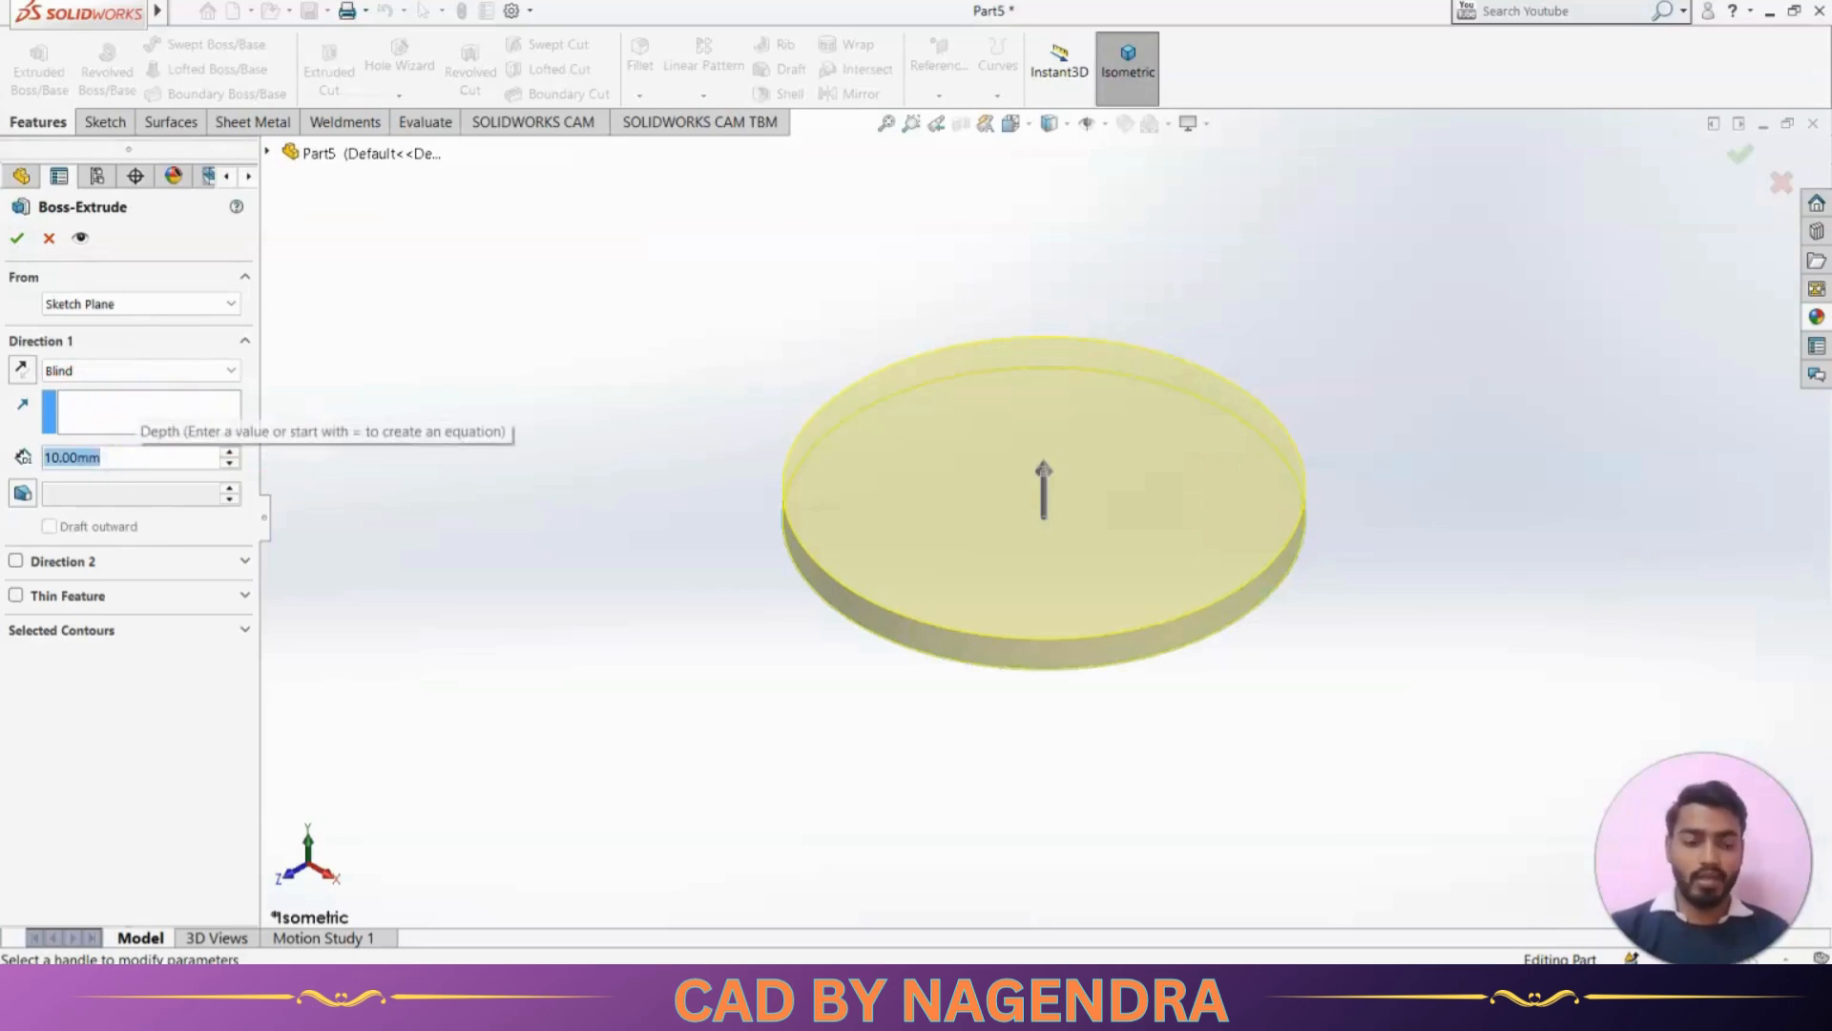
type("18")
key("Return")
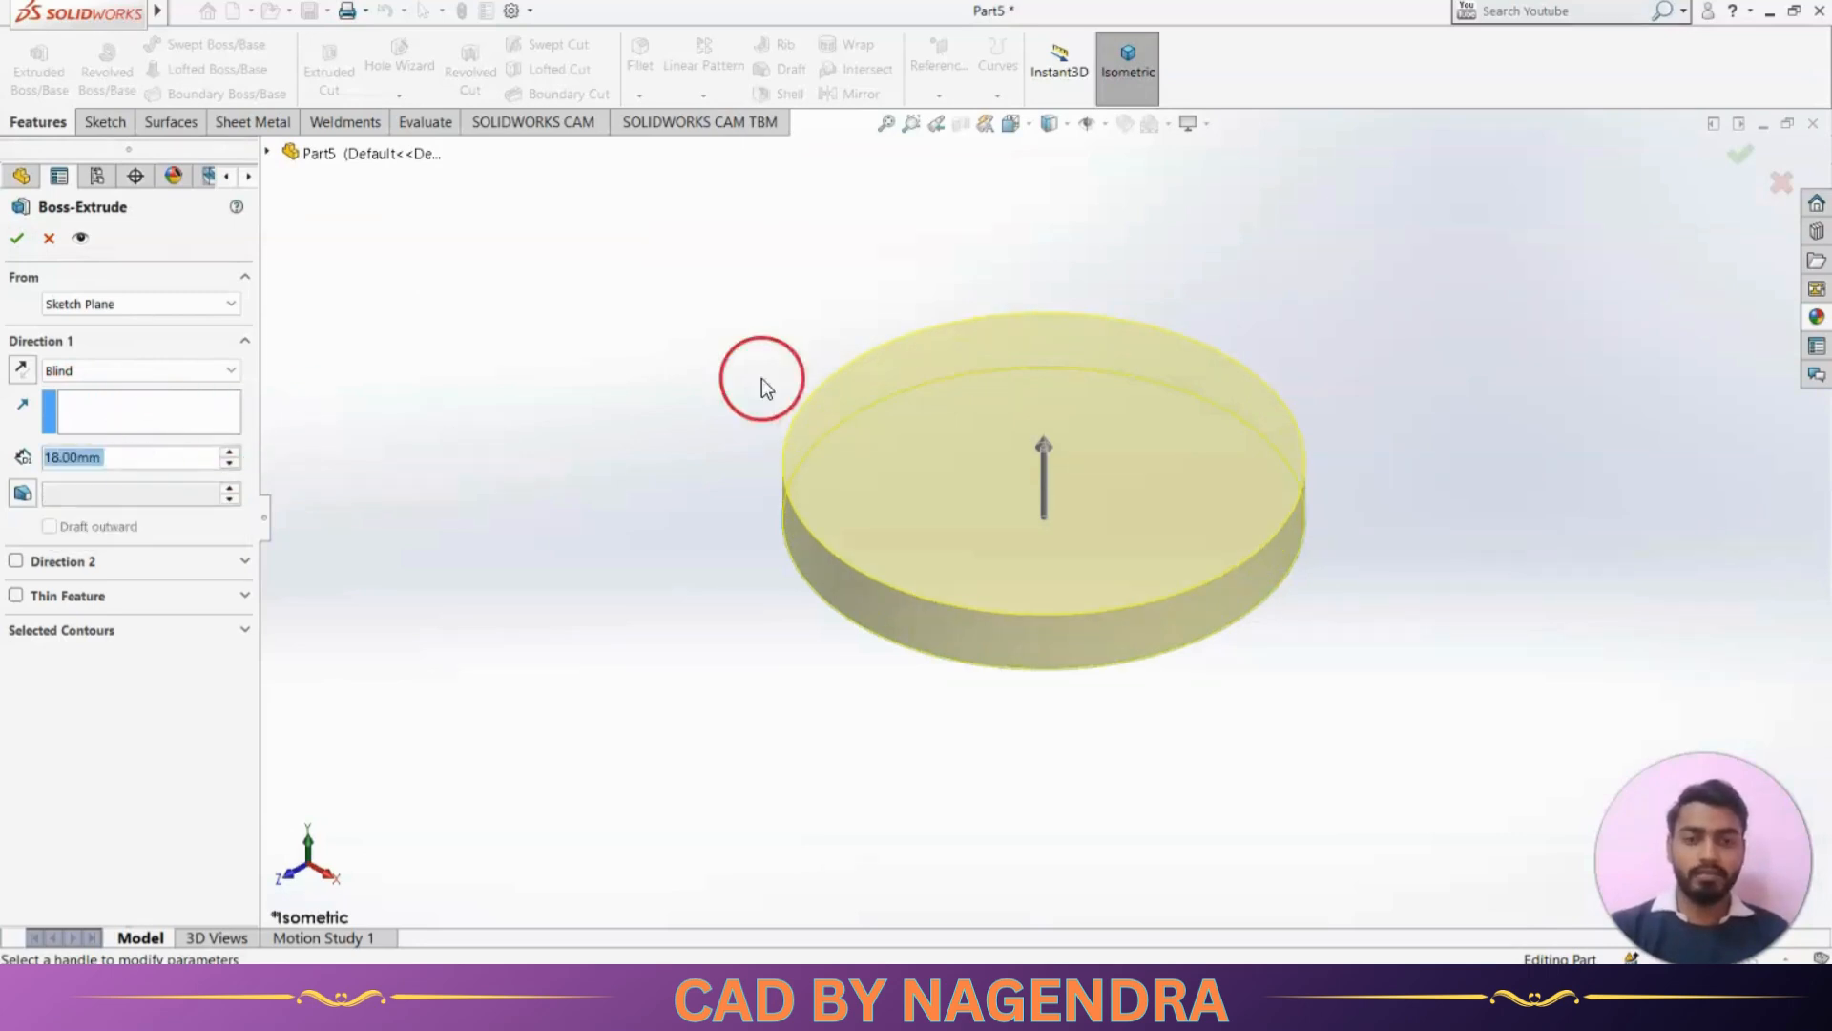
left_click(21, 242)
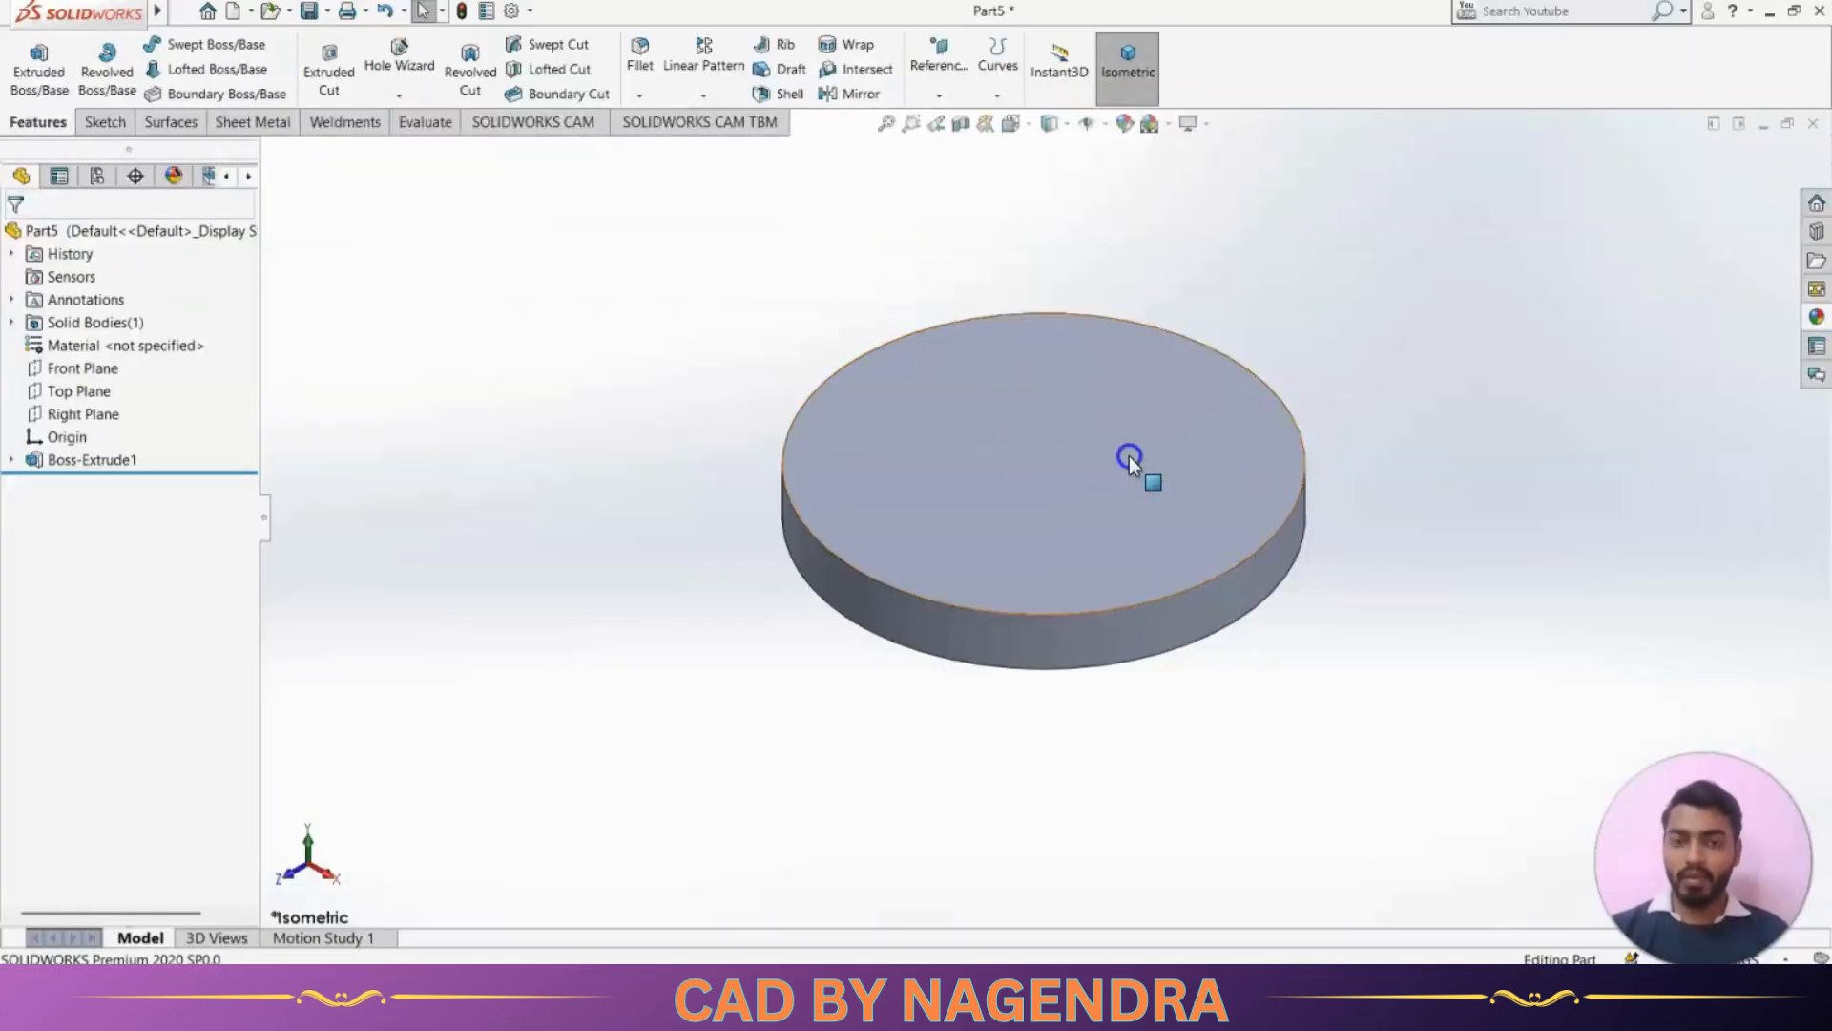
Start a new sketch on the disc's upper face and view it straight on
left_click(1130, 456)
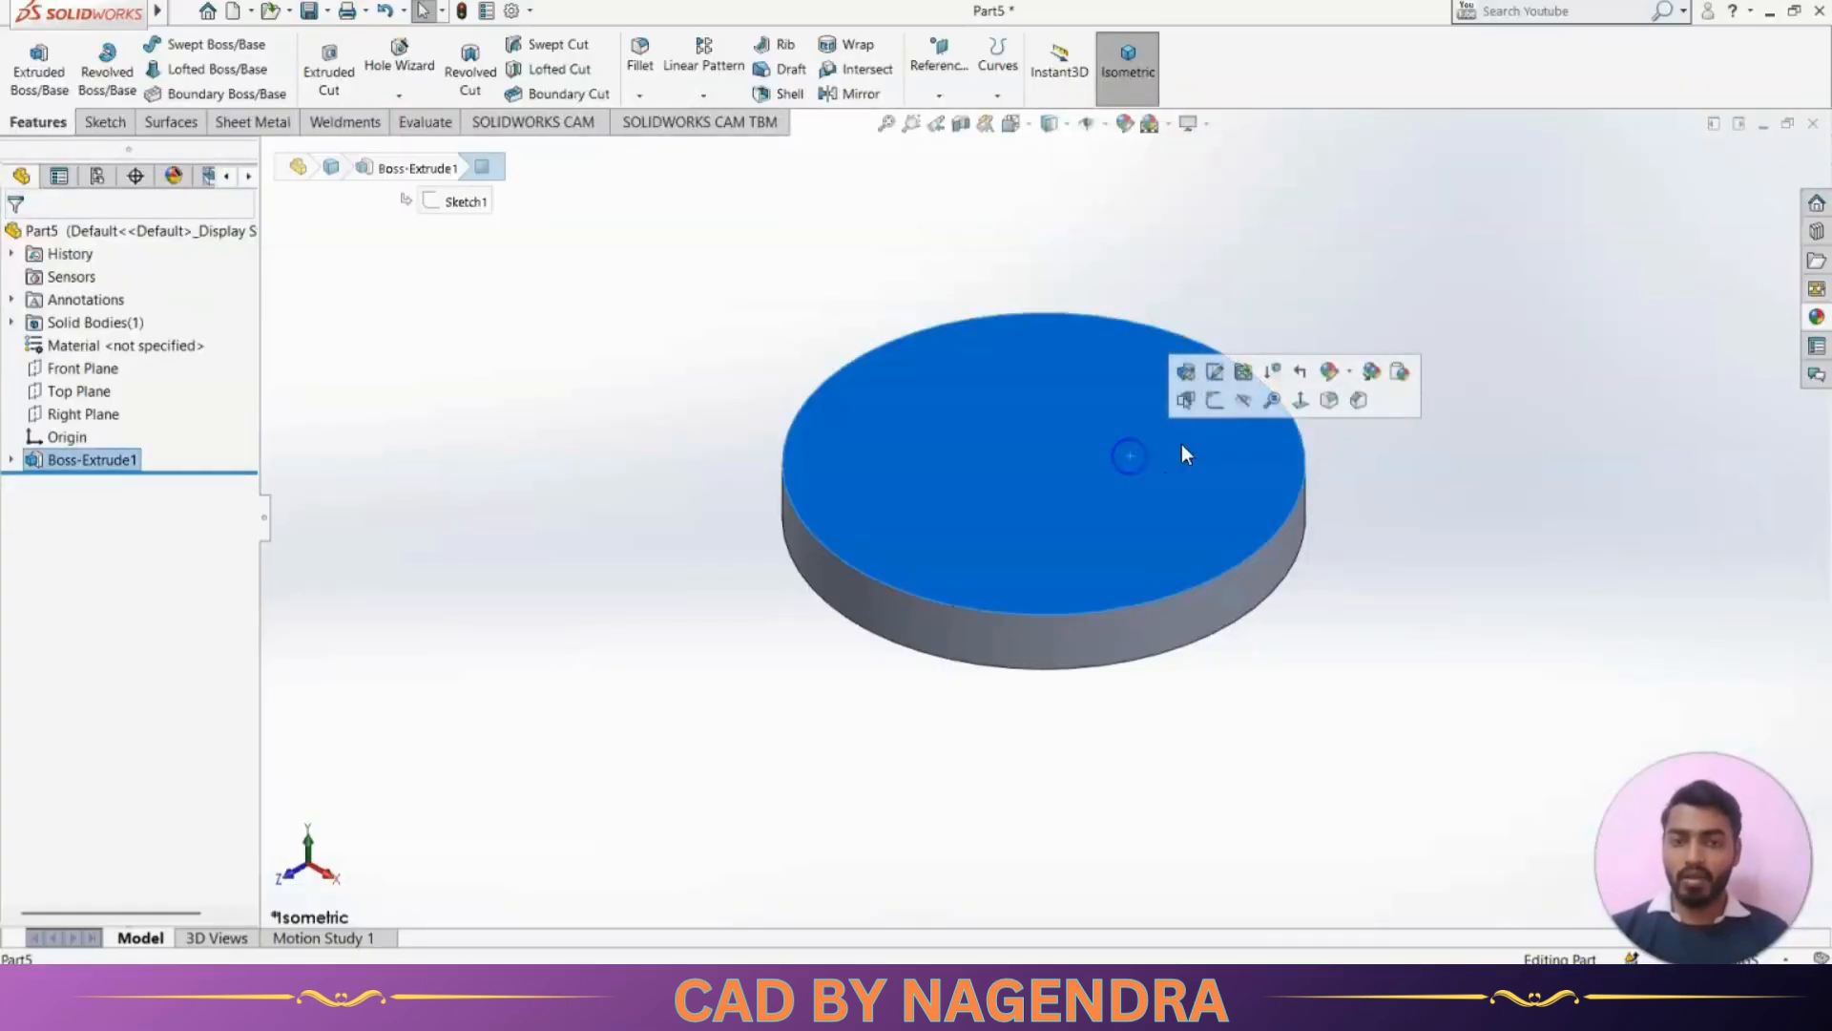
left_click(1218, 403)
left_click(1265, 103)
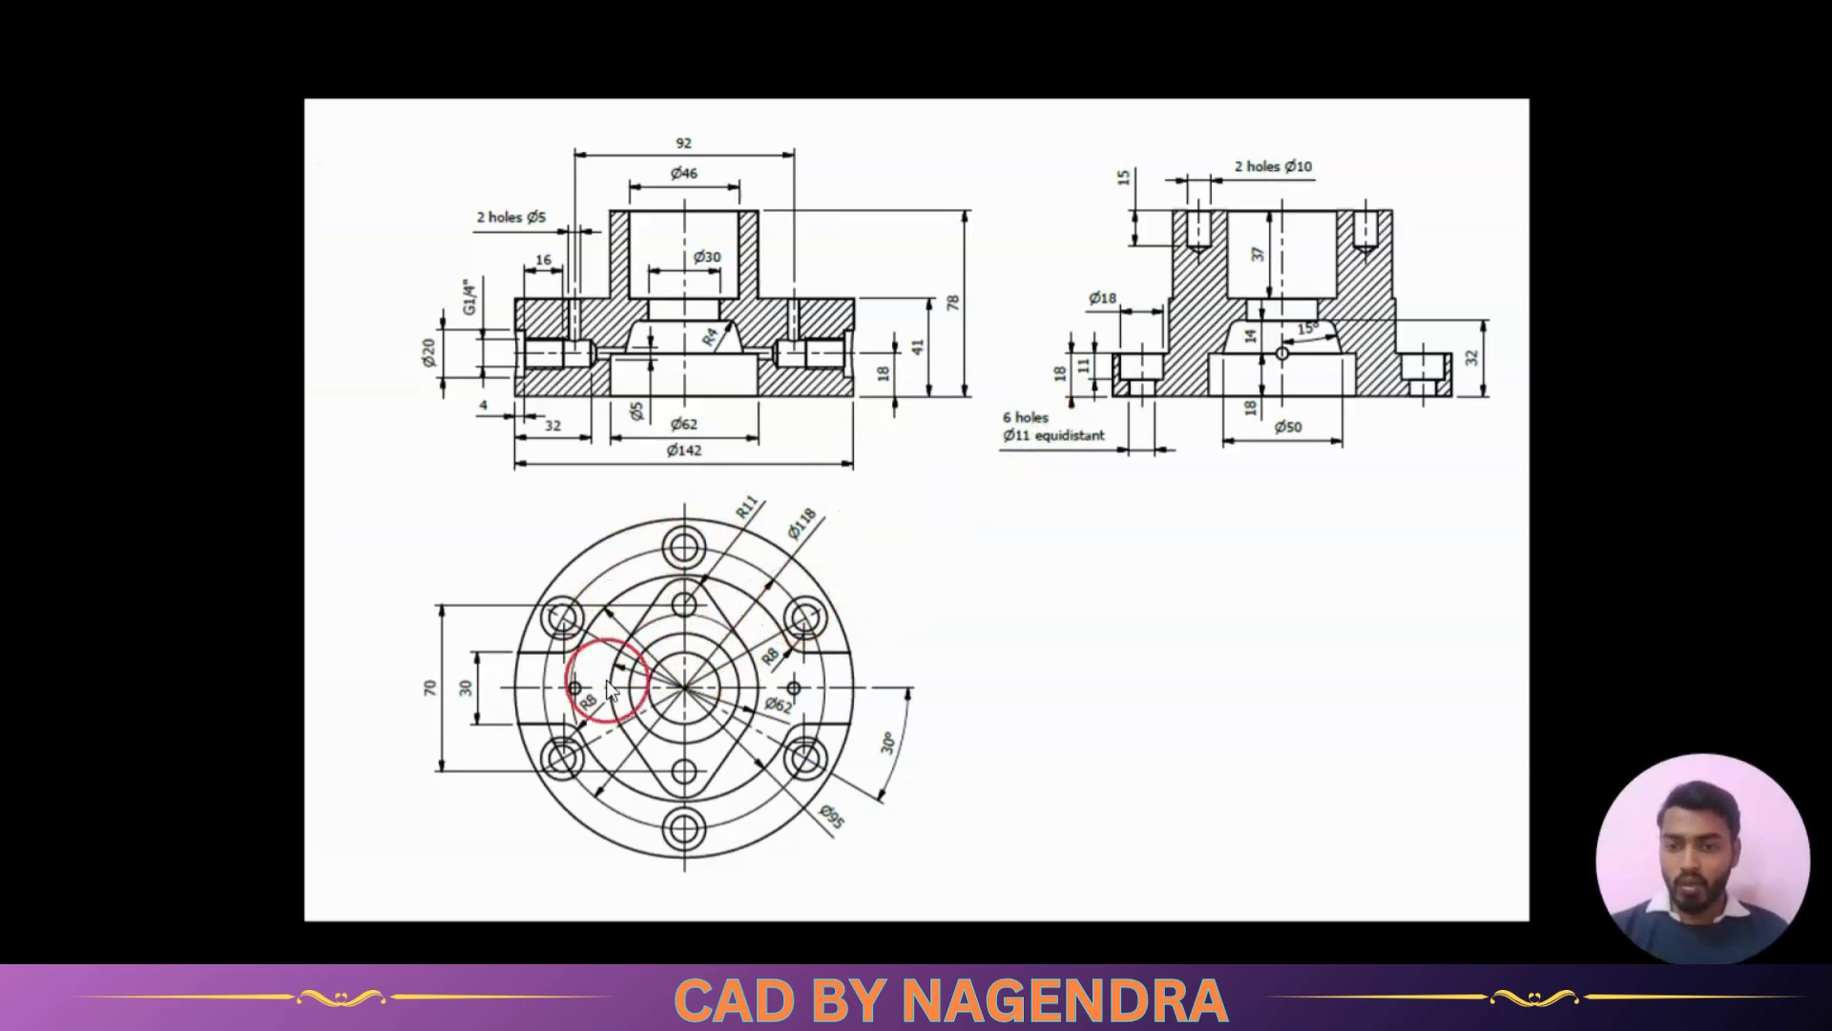
Check the plan view in the reference drawing and sketch a circle about 62 mm in diameter centred on the origin
scroll(694, 904, "up", 3)
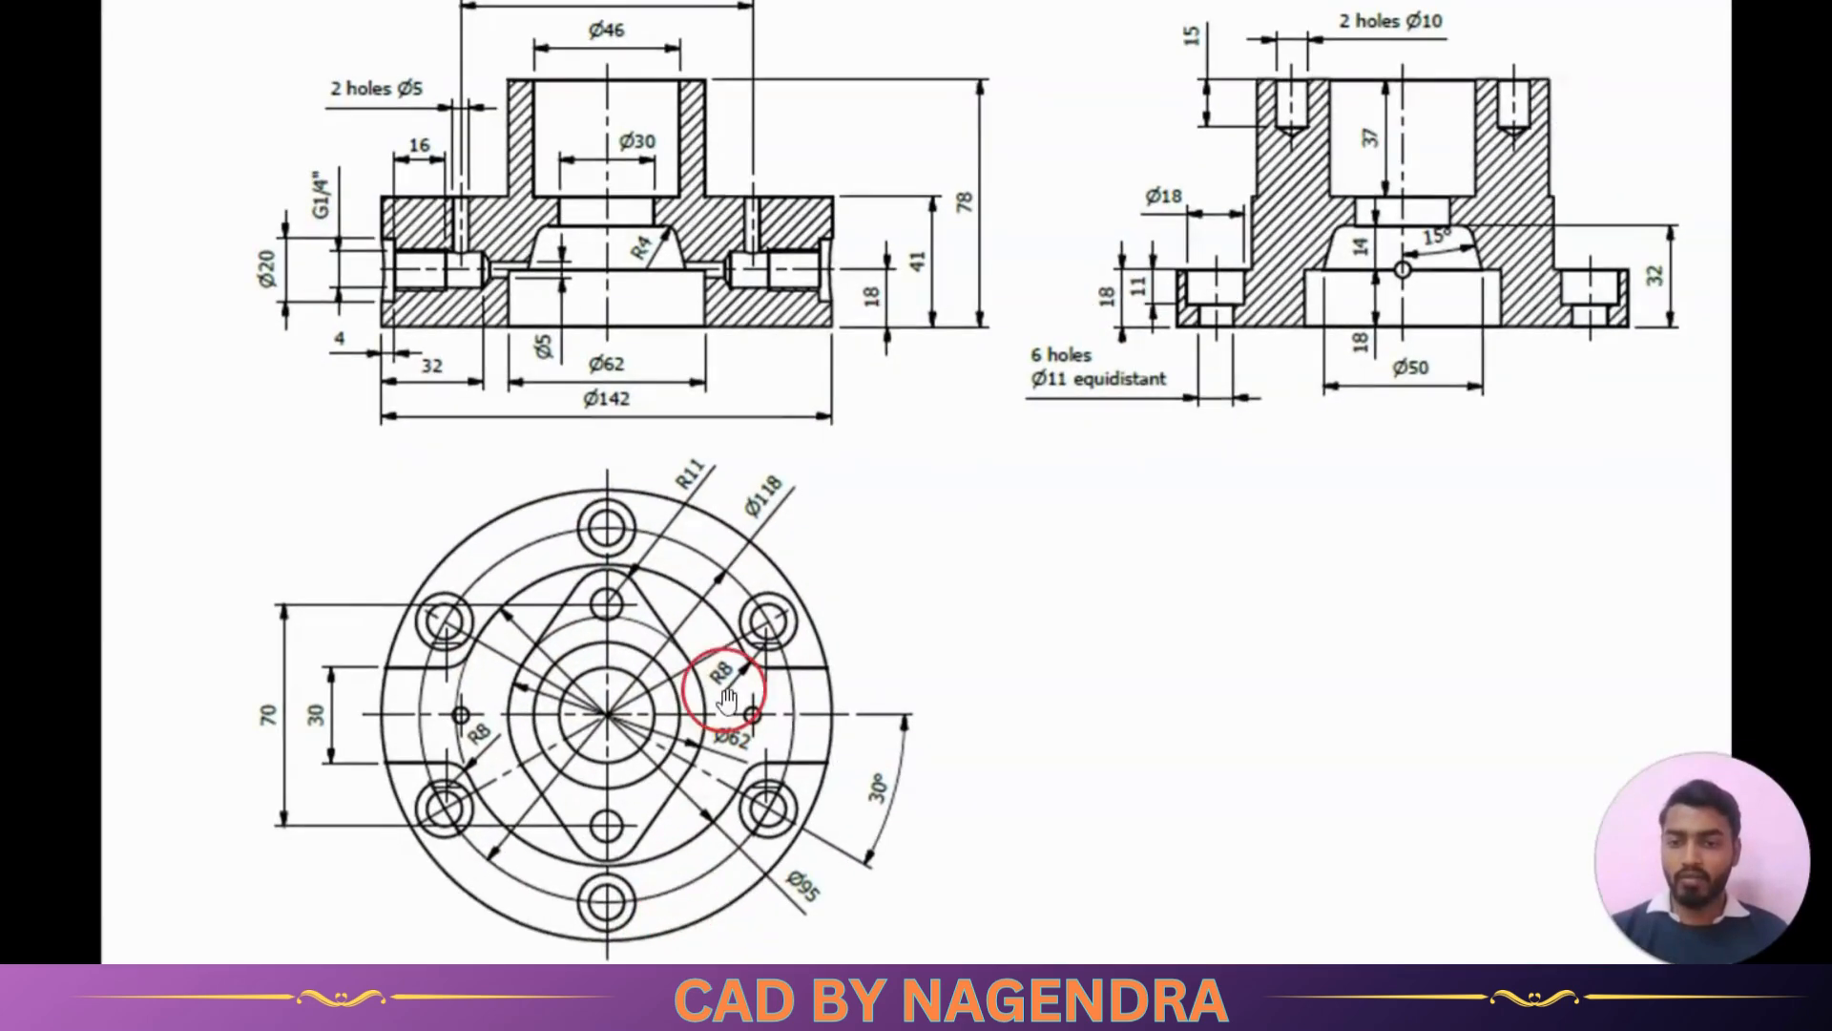
scroll(721, 706, "down", 2)
scroll(672, 826, "up", 2)
scroll(668, 726, "up", 3)
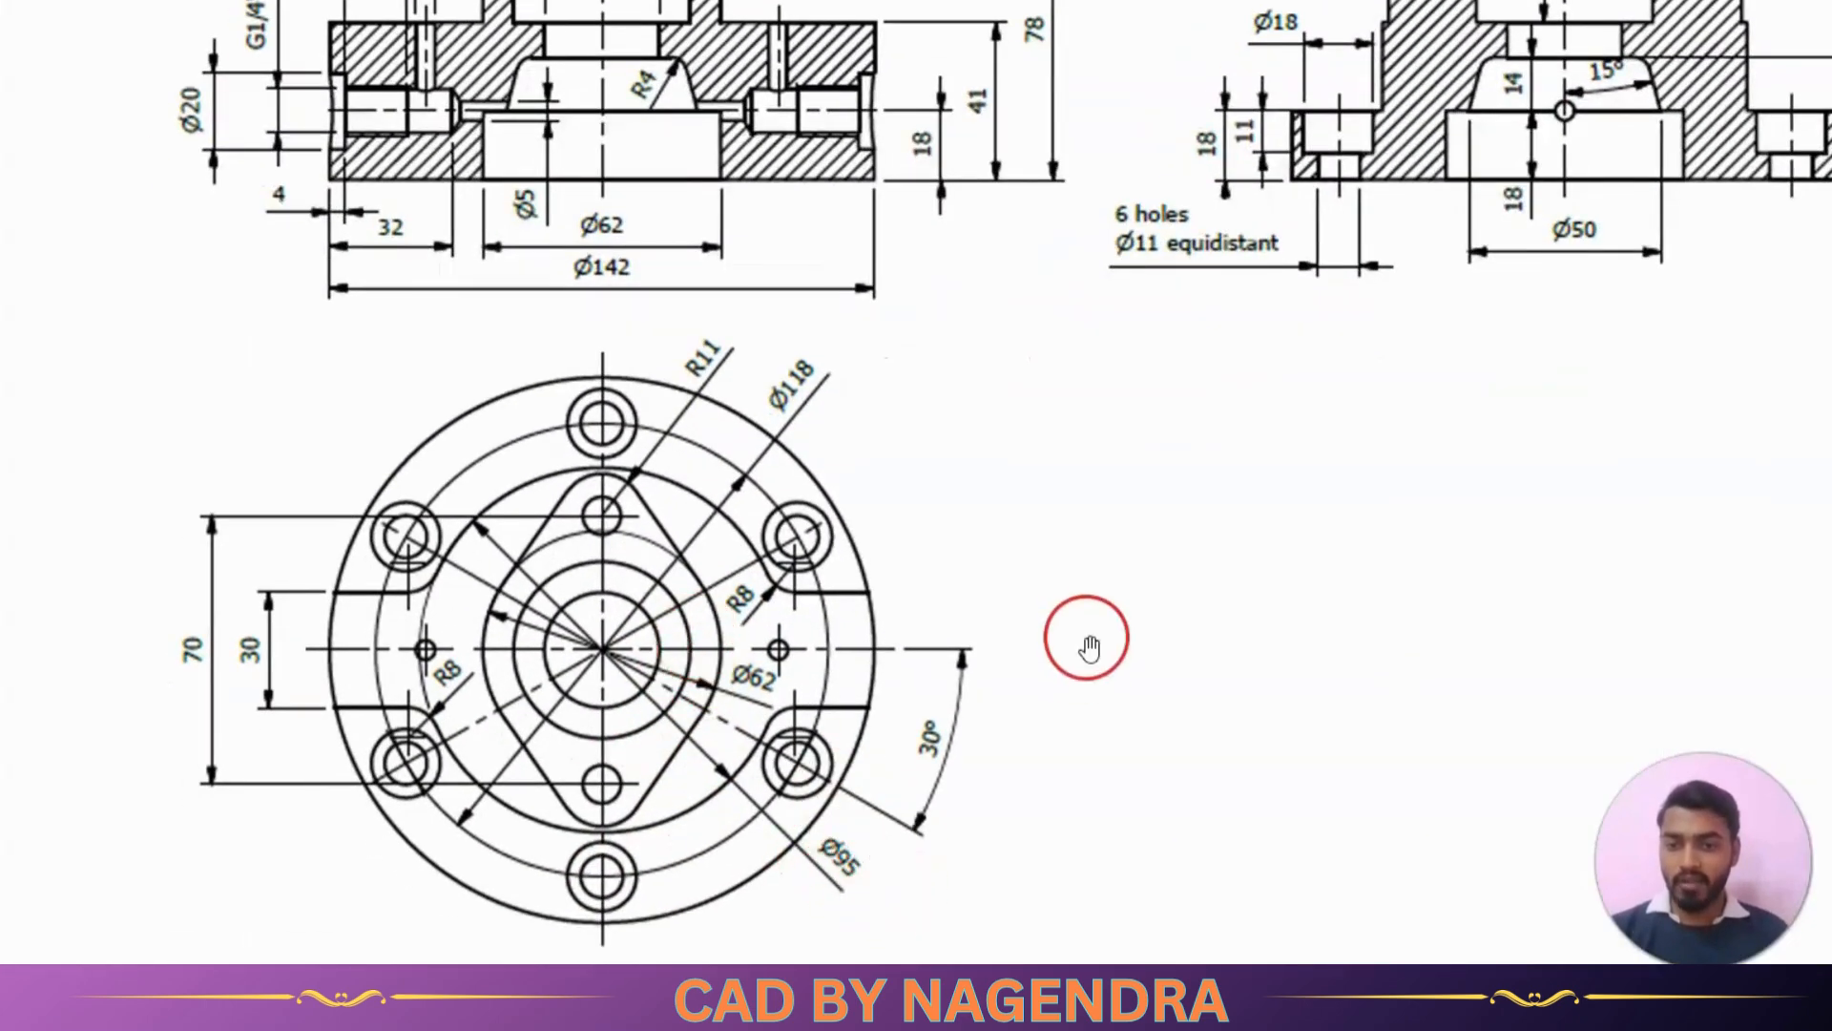
key("alt+Tab")
left_click(217, 45)
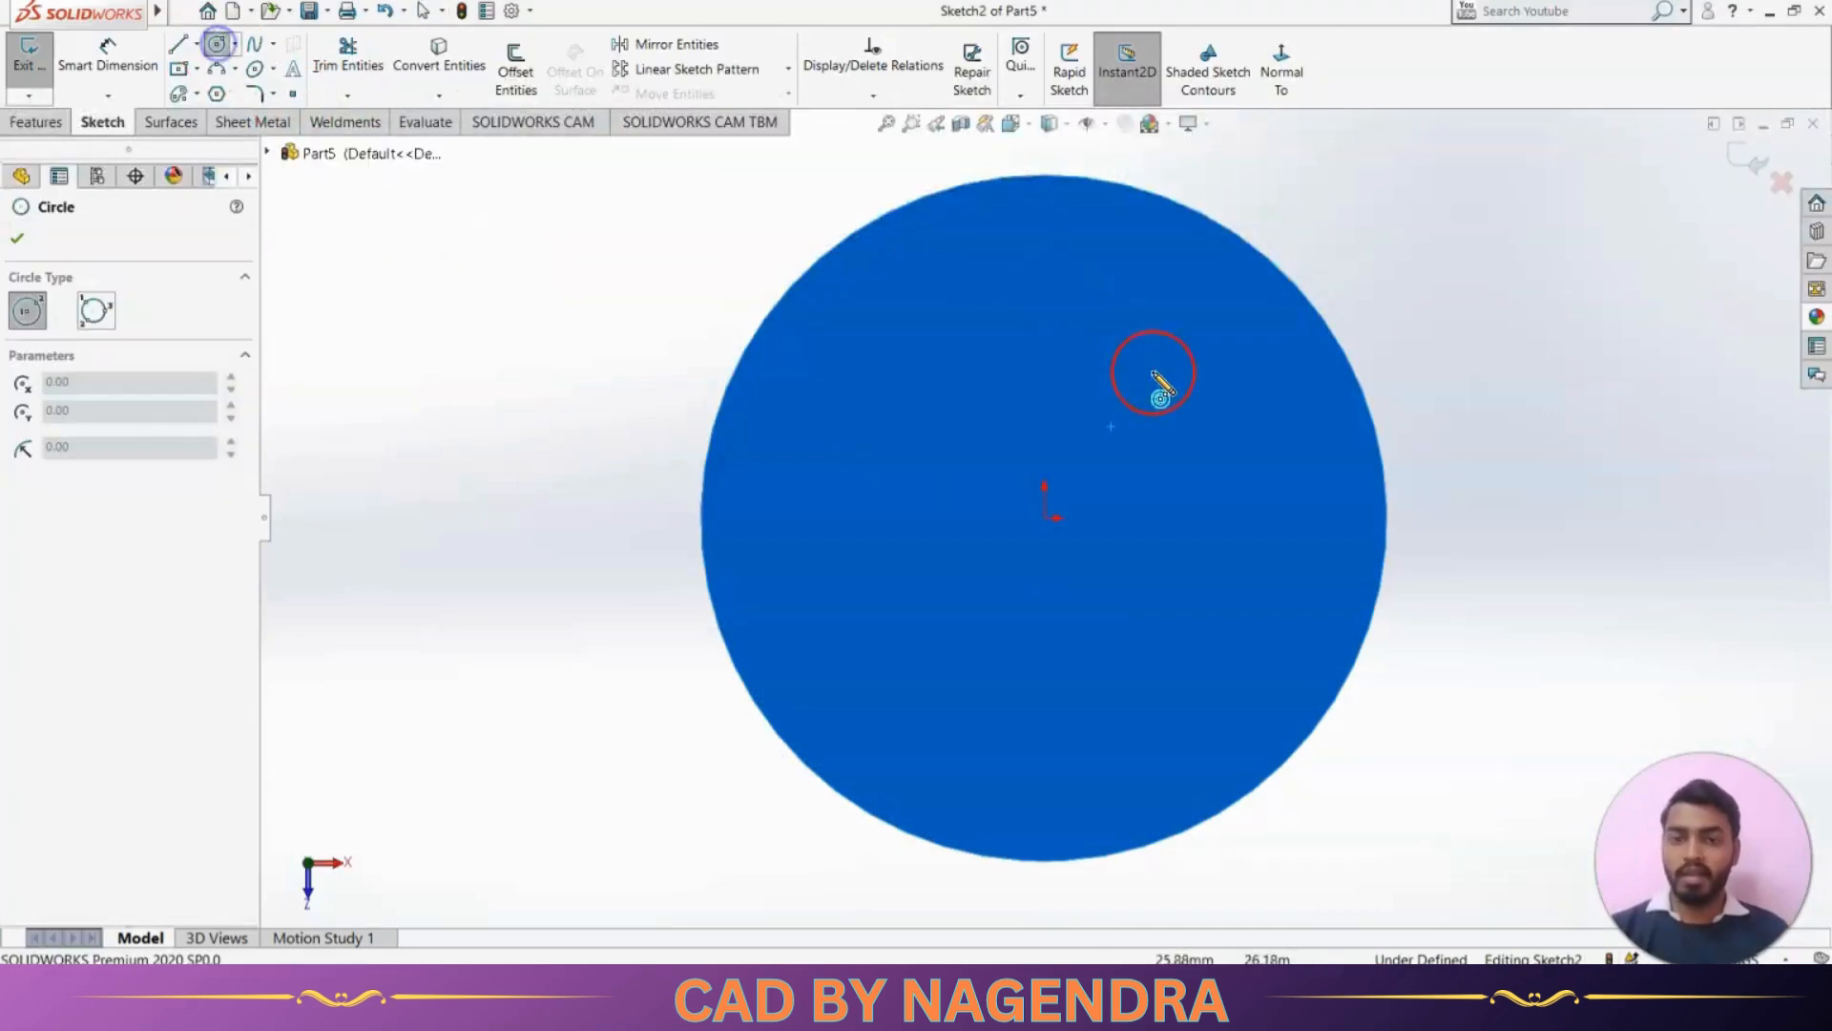
left_click(1044, 517)
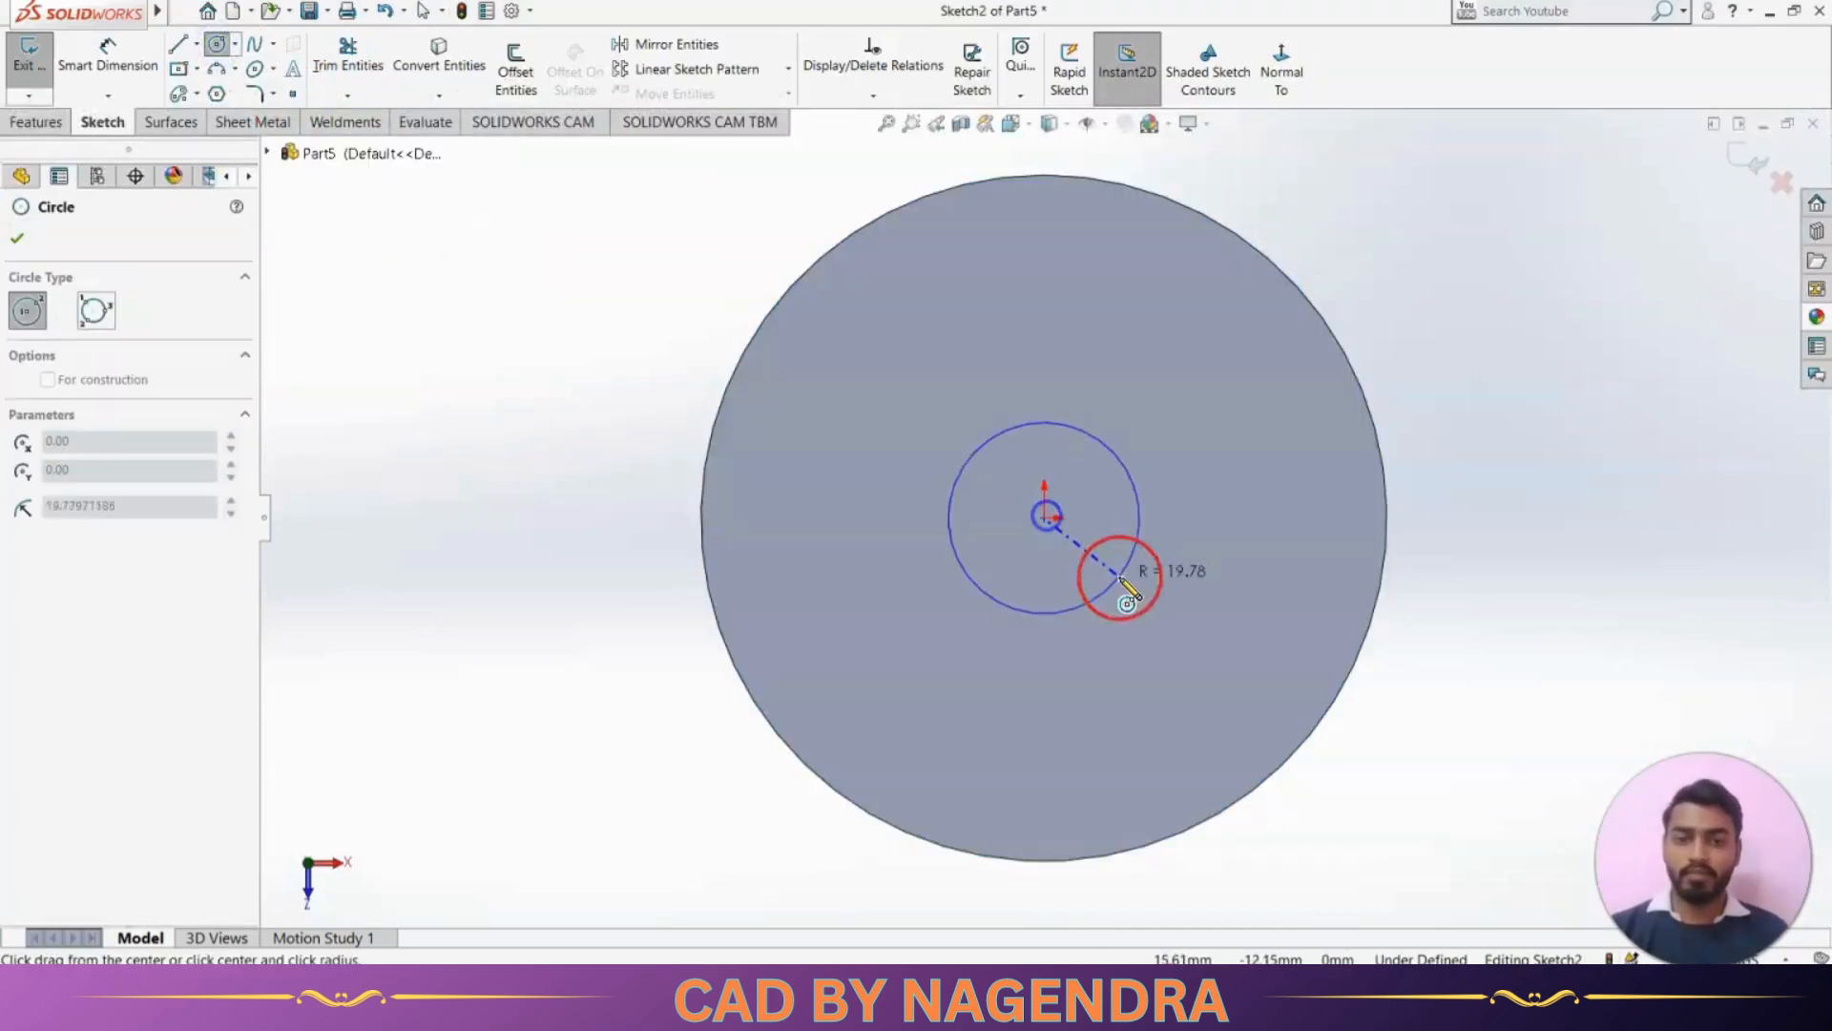
left_click(1150, 620)
Dimension the sketched circle with a diameter of 95 mm
left_click(147, 71)
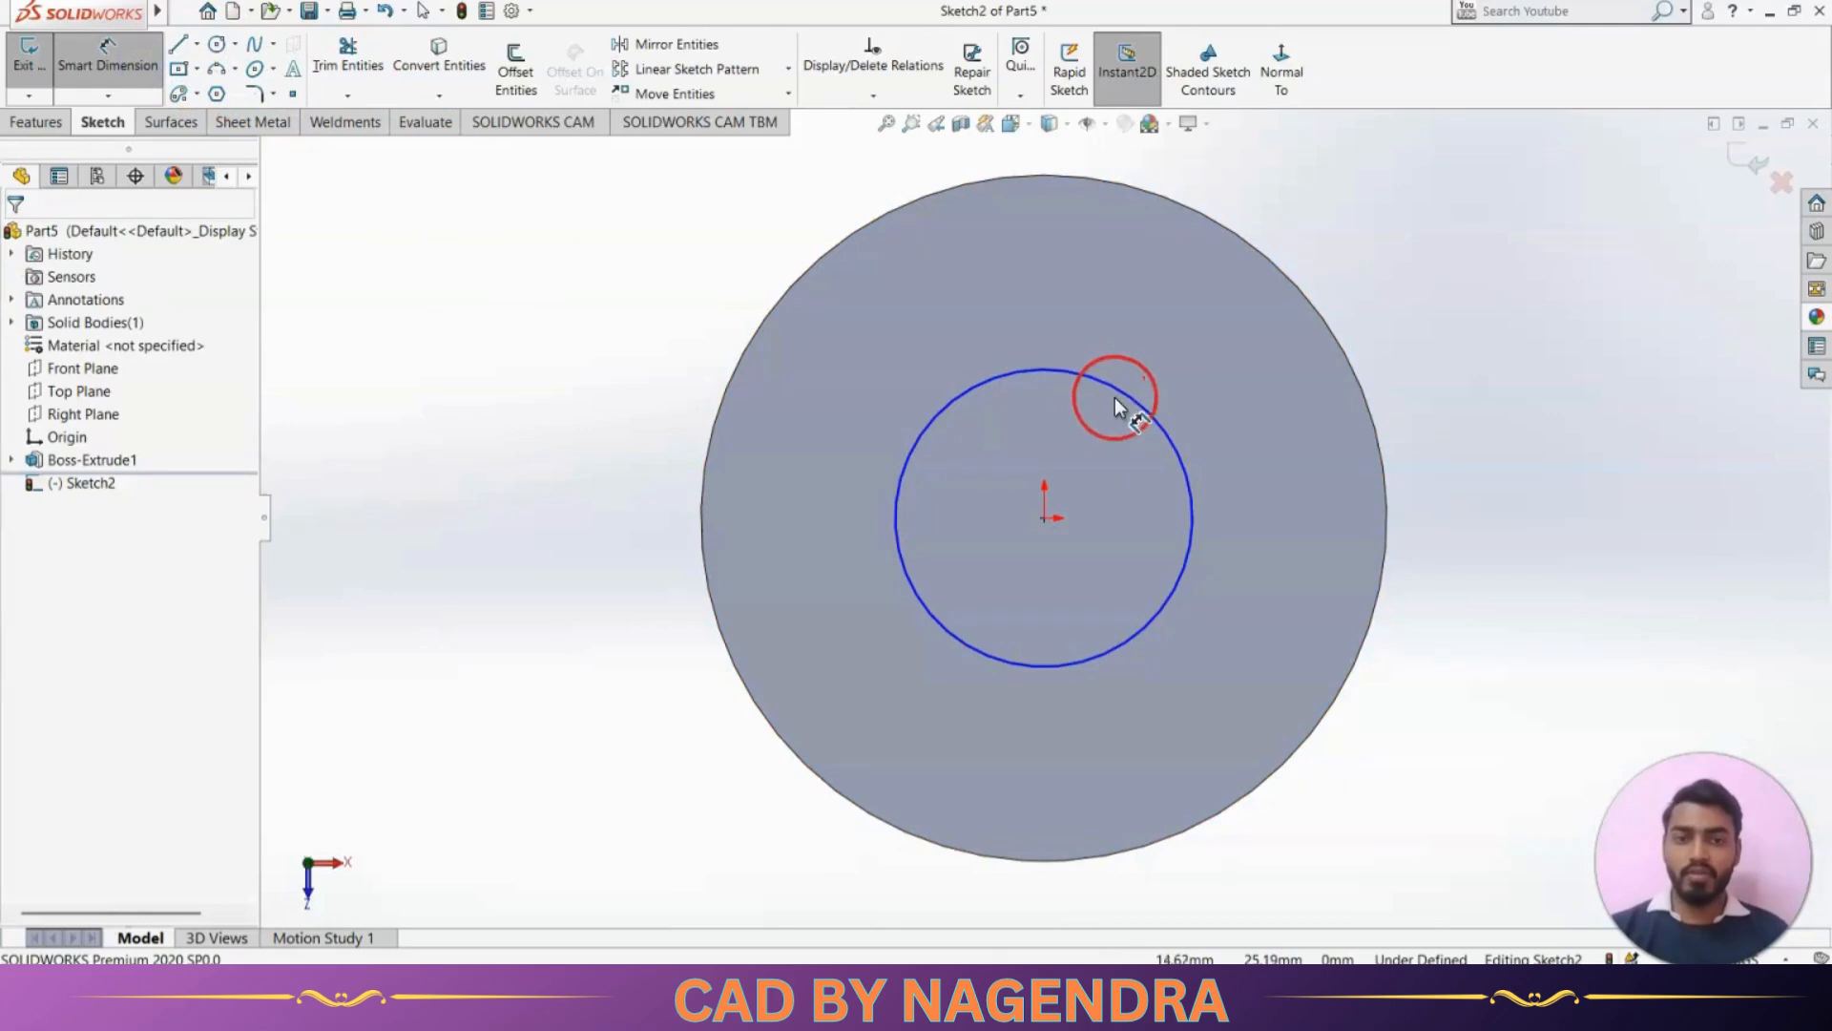
left_click(1131, 397)
left_click(1349, 236)
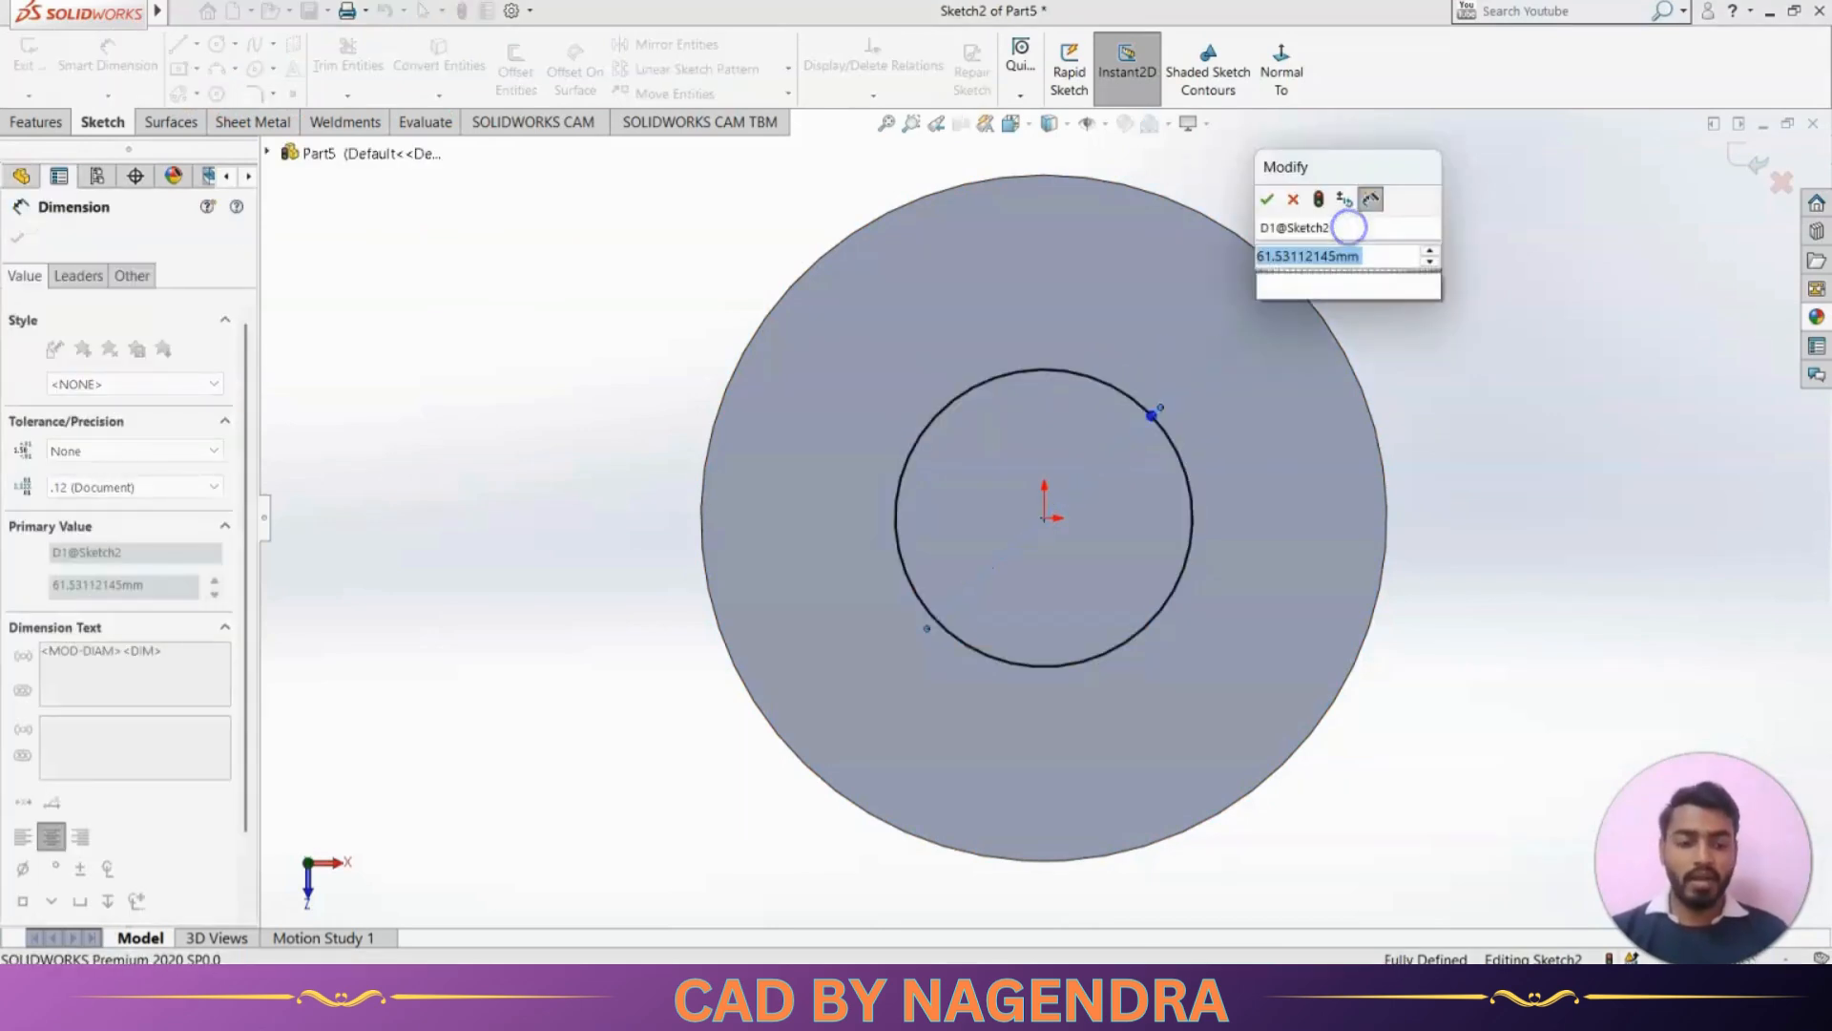
type("95")
key("Return")
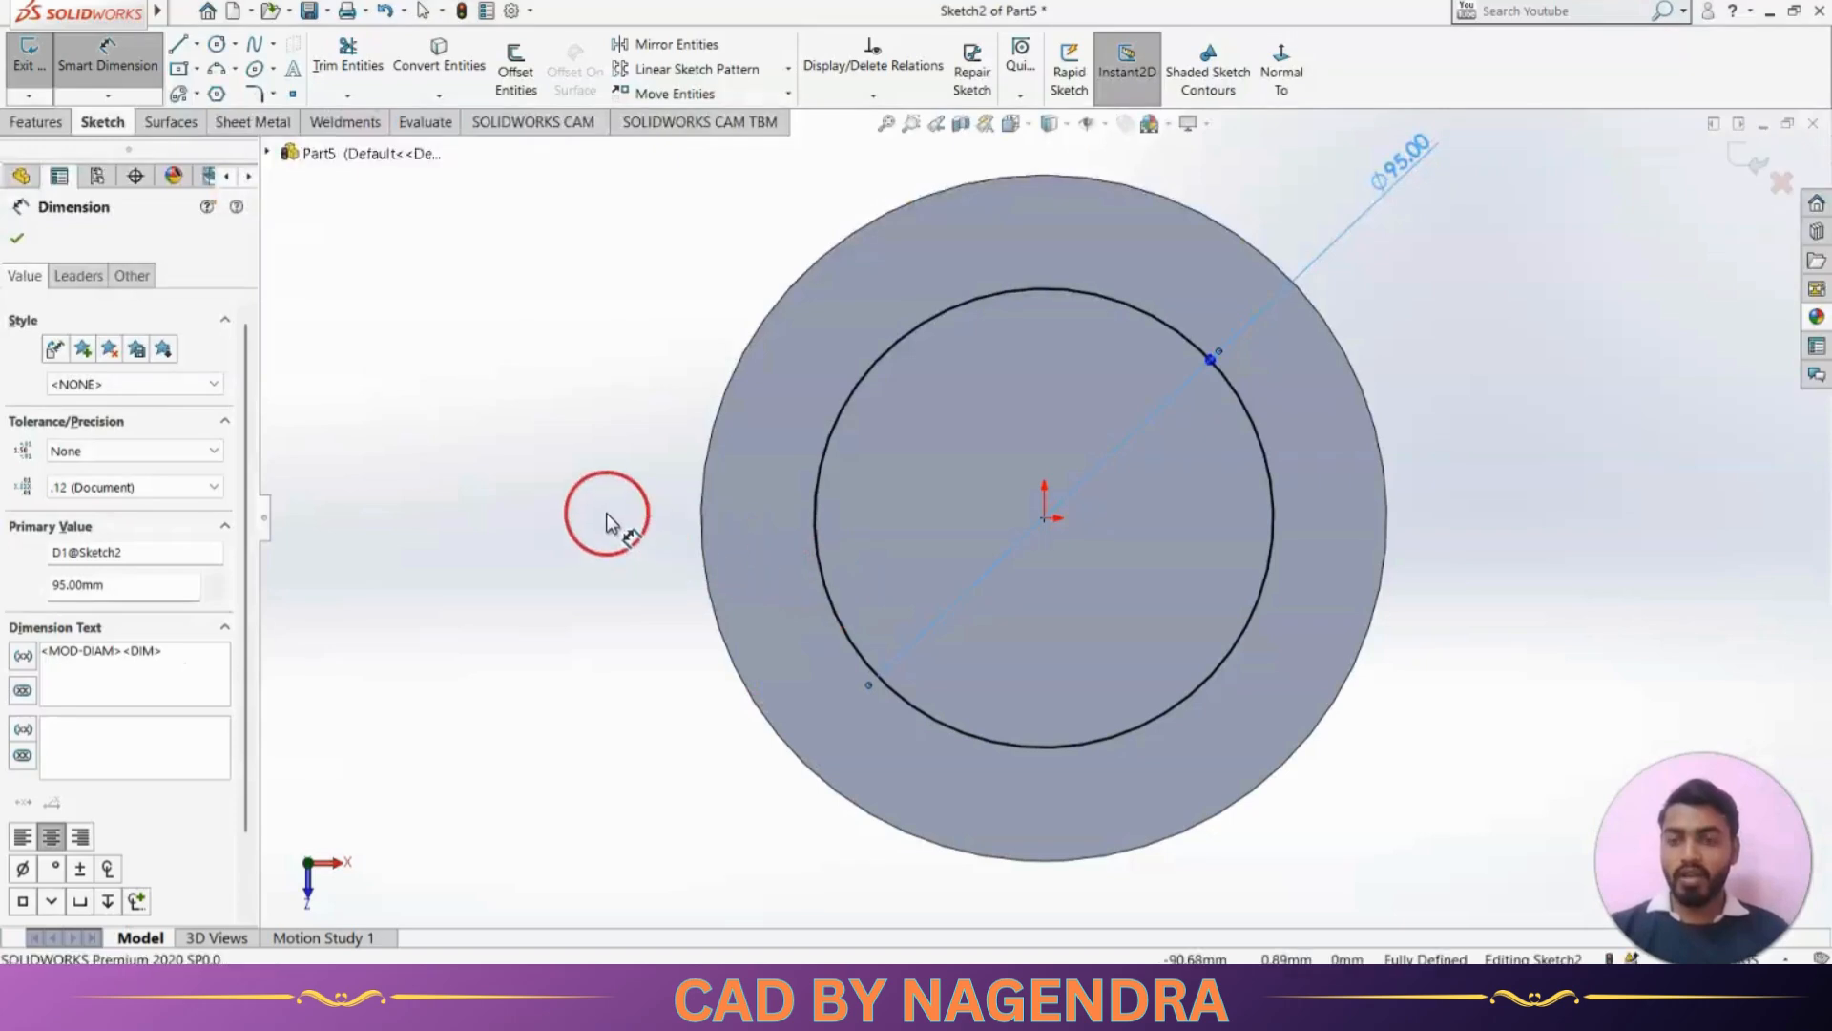
Convert the disc's outer circular edge into a sketch entity
left_click(606, 513)
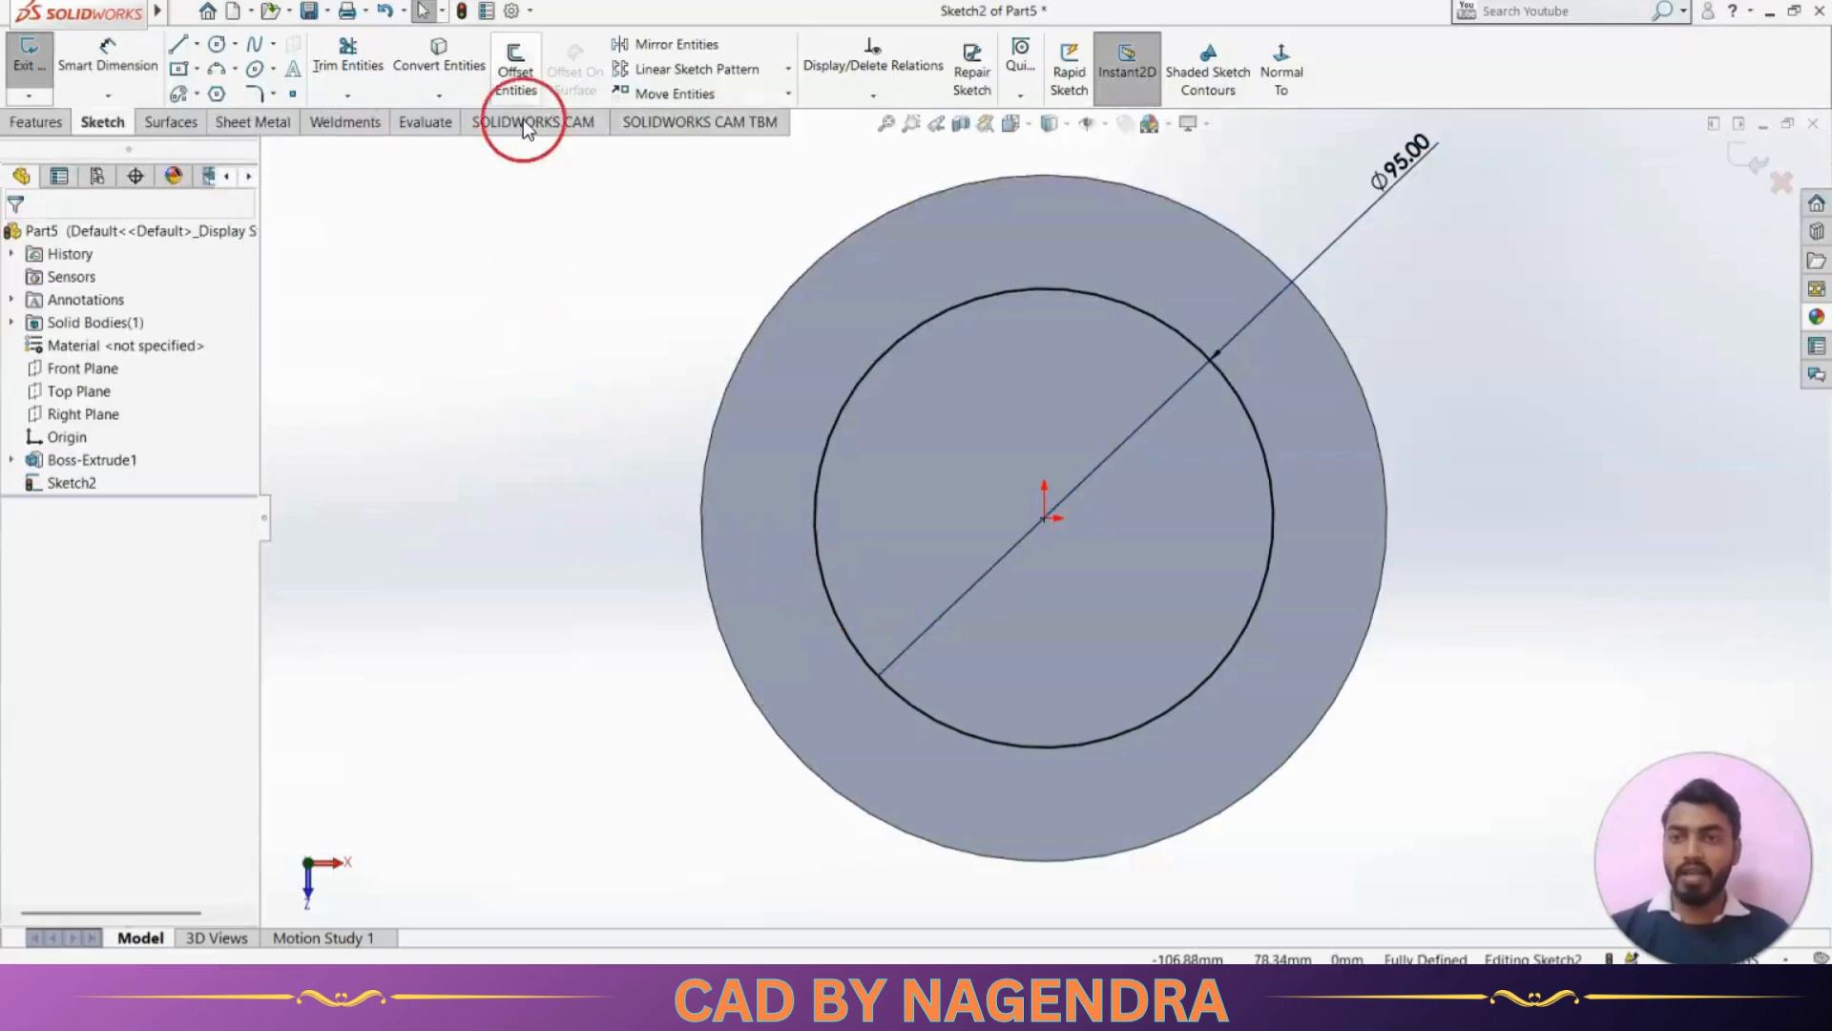
left_click(441, 49)
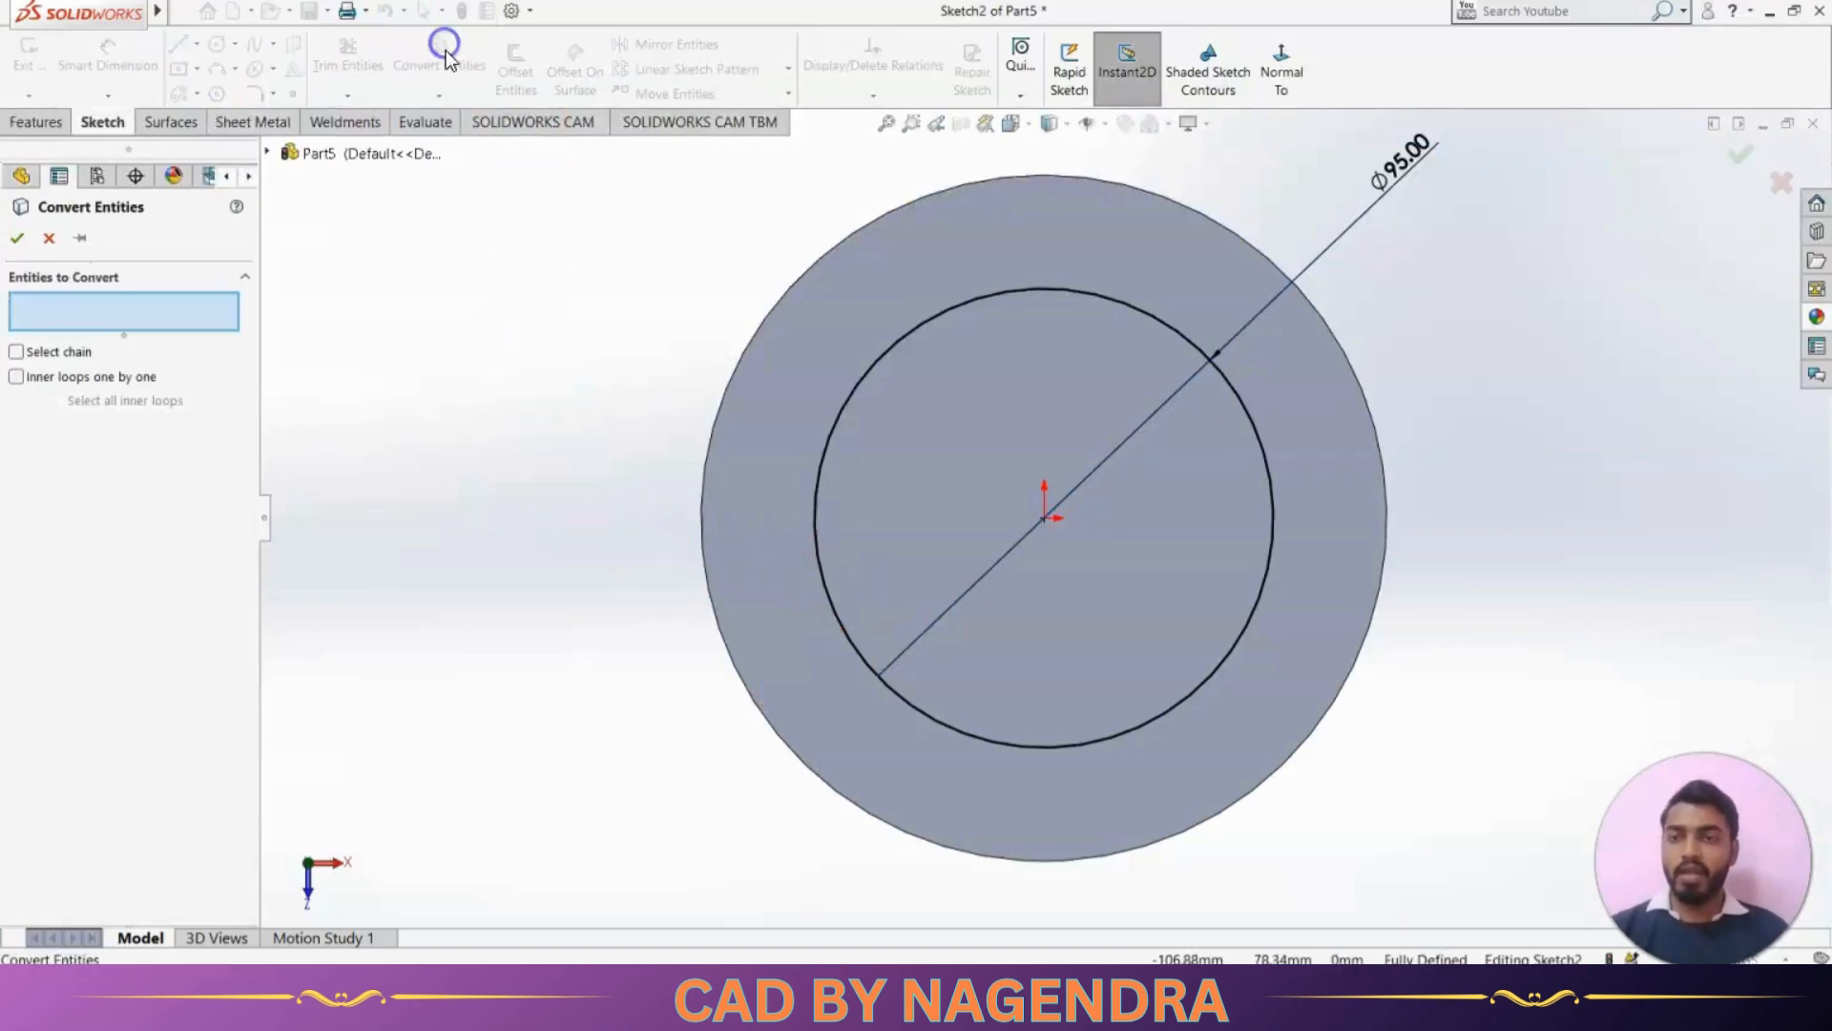
left_click(736, 363)
left_click(18, 239)
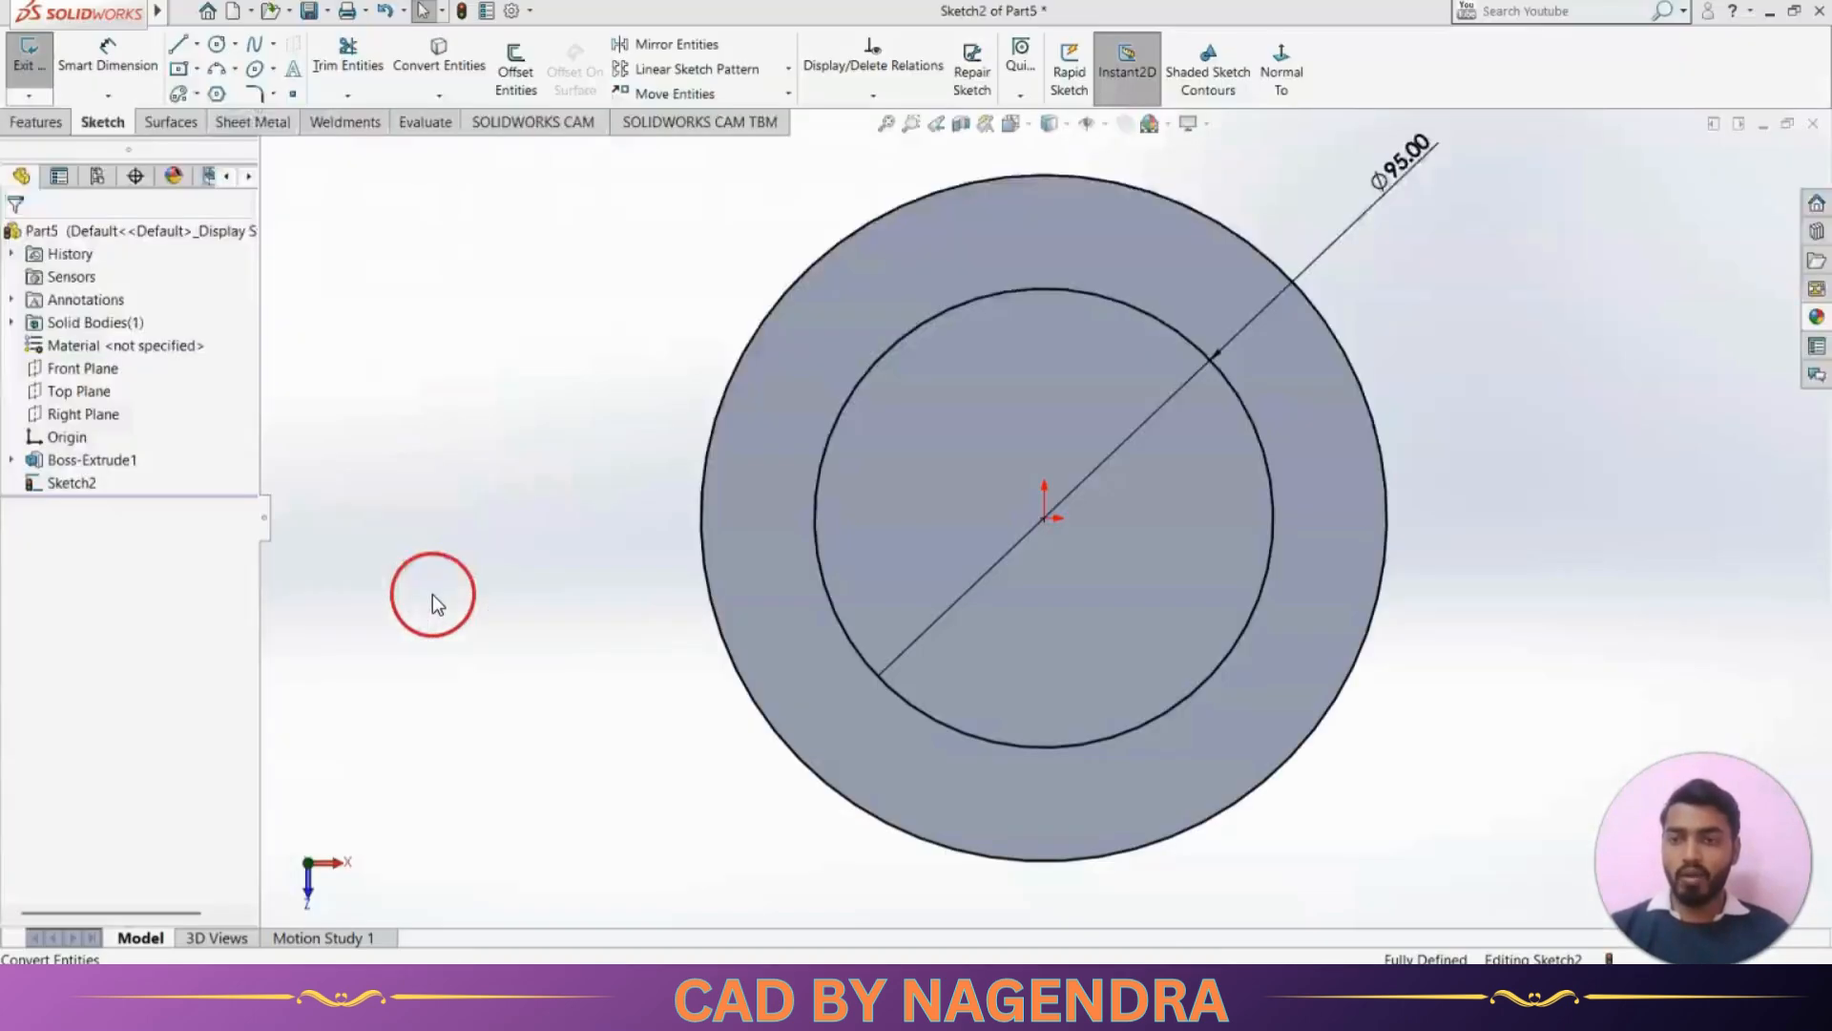
Sketch a horizontal line across the left part of the ring, about 12 mm above the origin, overshooting both circles
left_click(181, 48)
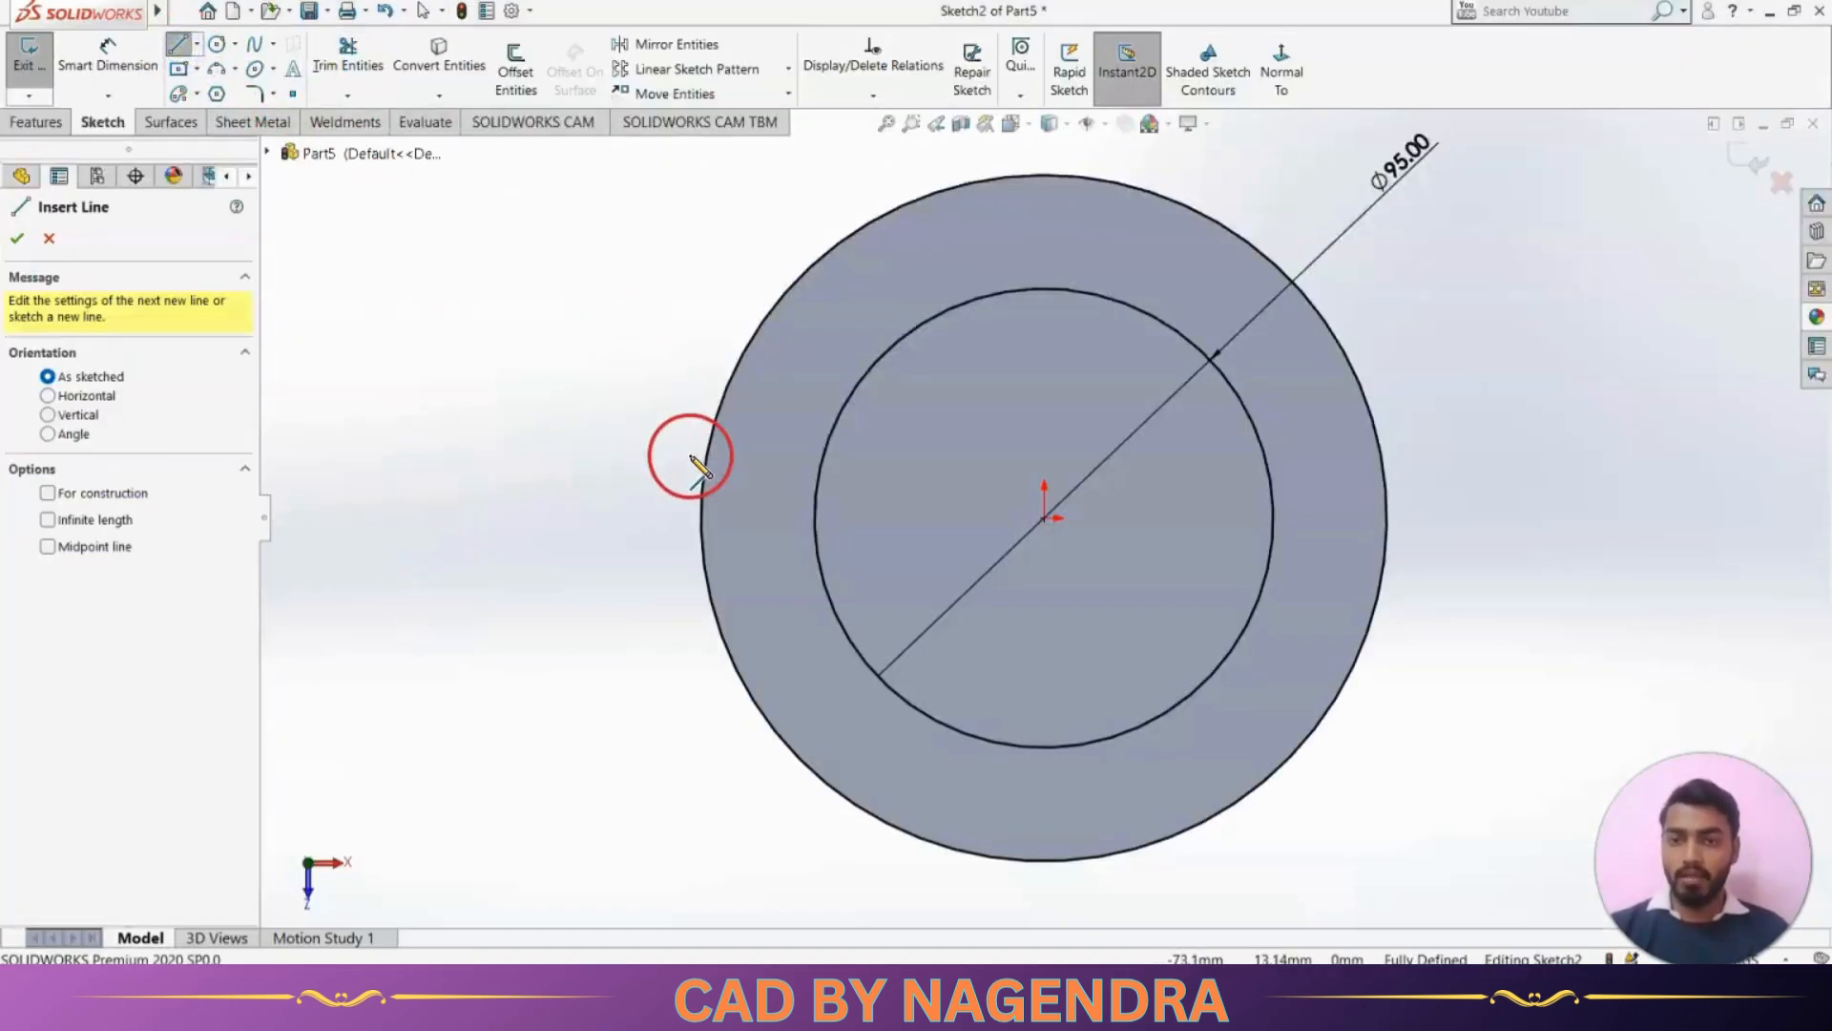
left_click(633, 458)
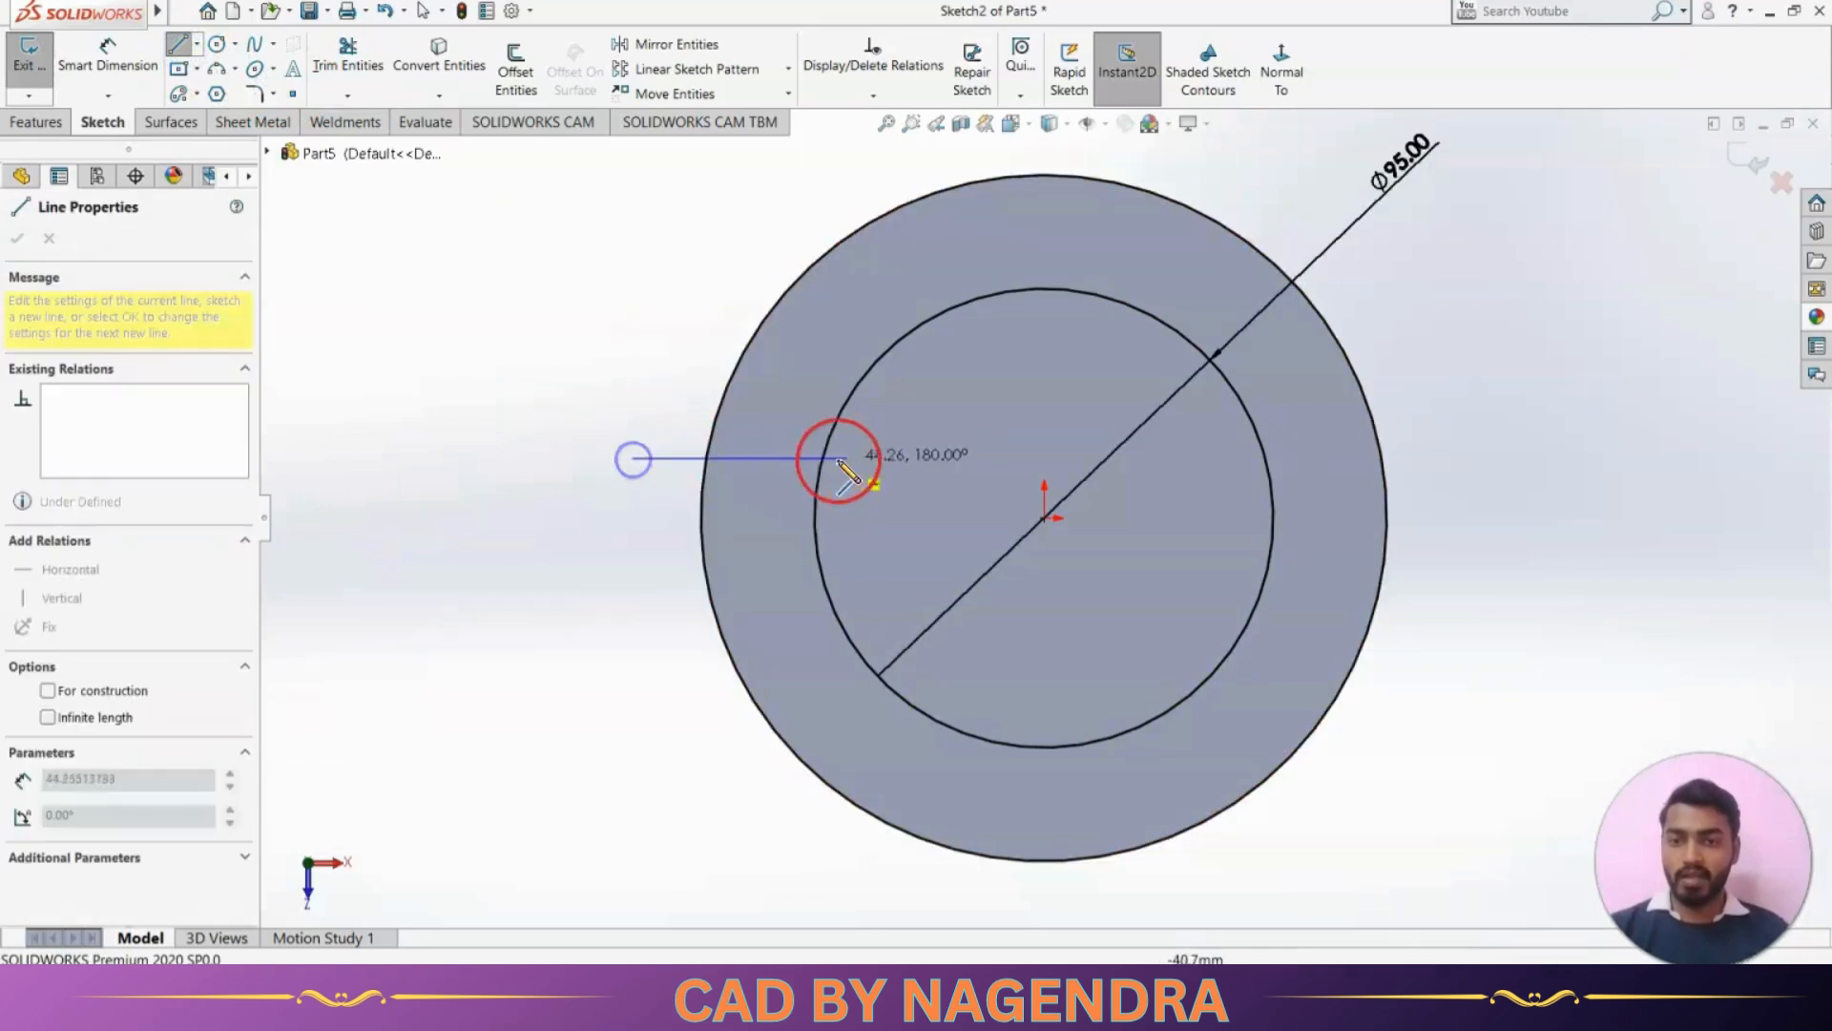
left_click(865, 458)
Trim both overhanging ends of the line with Trim to closest, leaving only the segment between the two circles
left_click(348, 59)
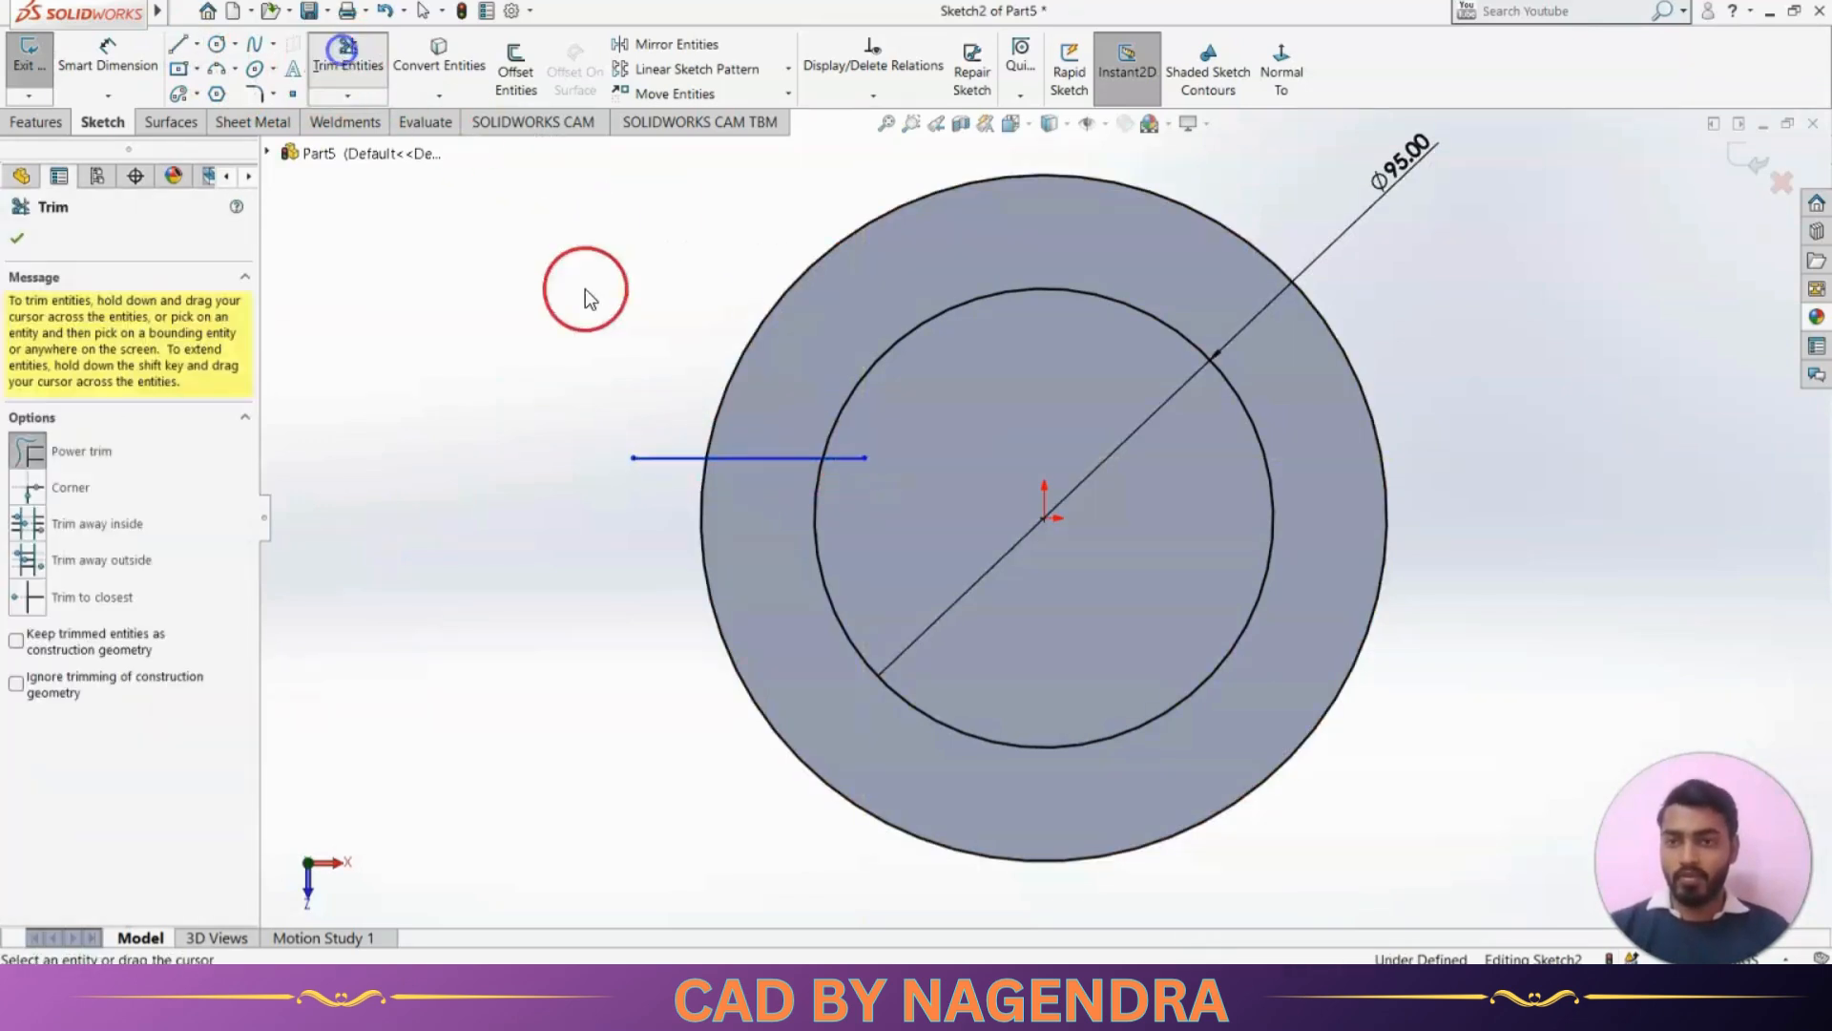
left_click(109, 592)
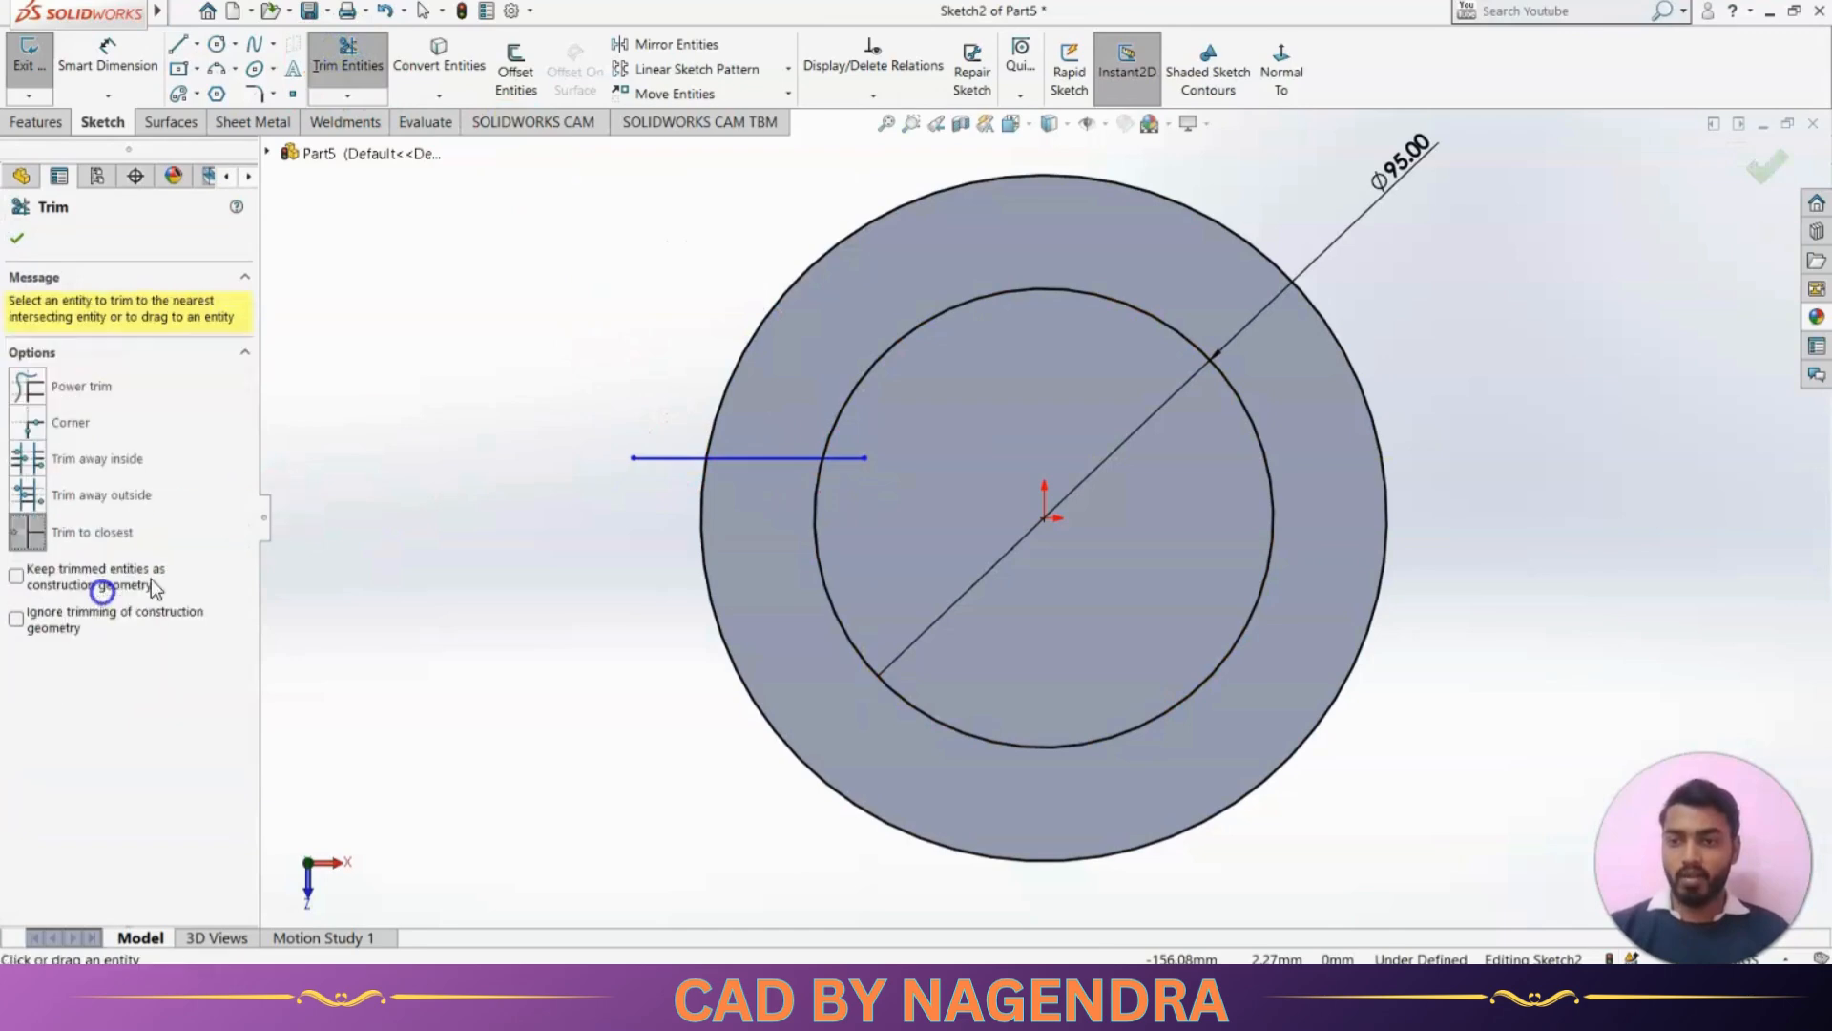
left_click(666, 460)
left_click(857, 460)
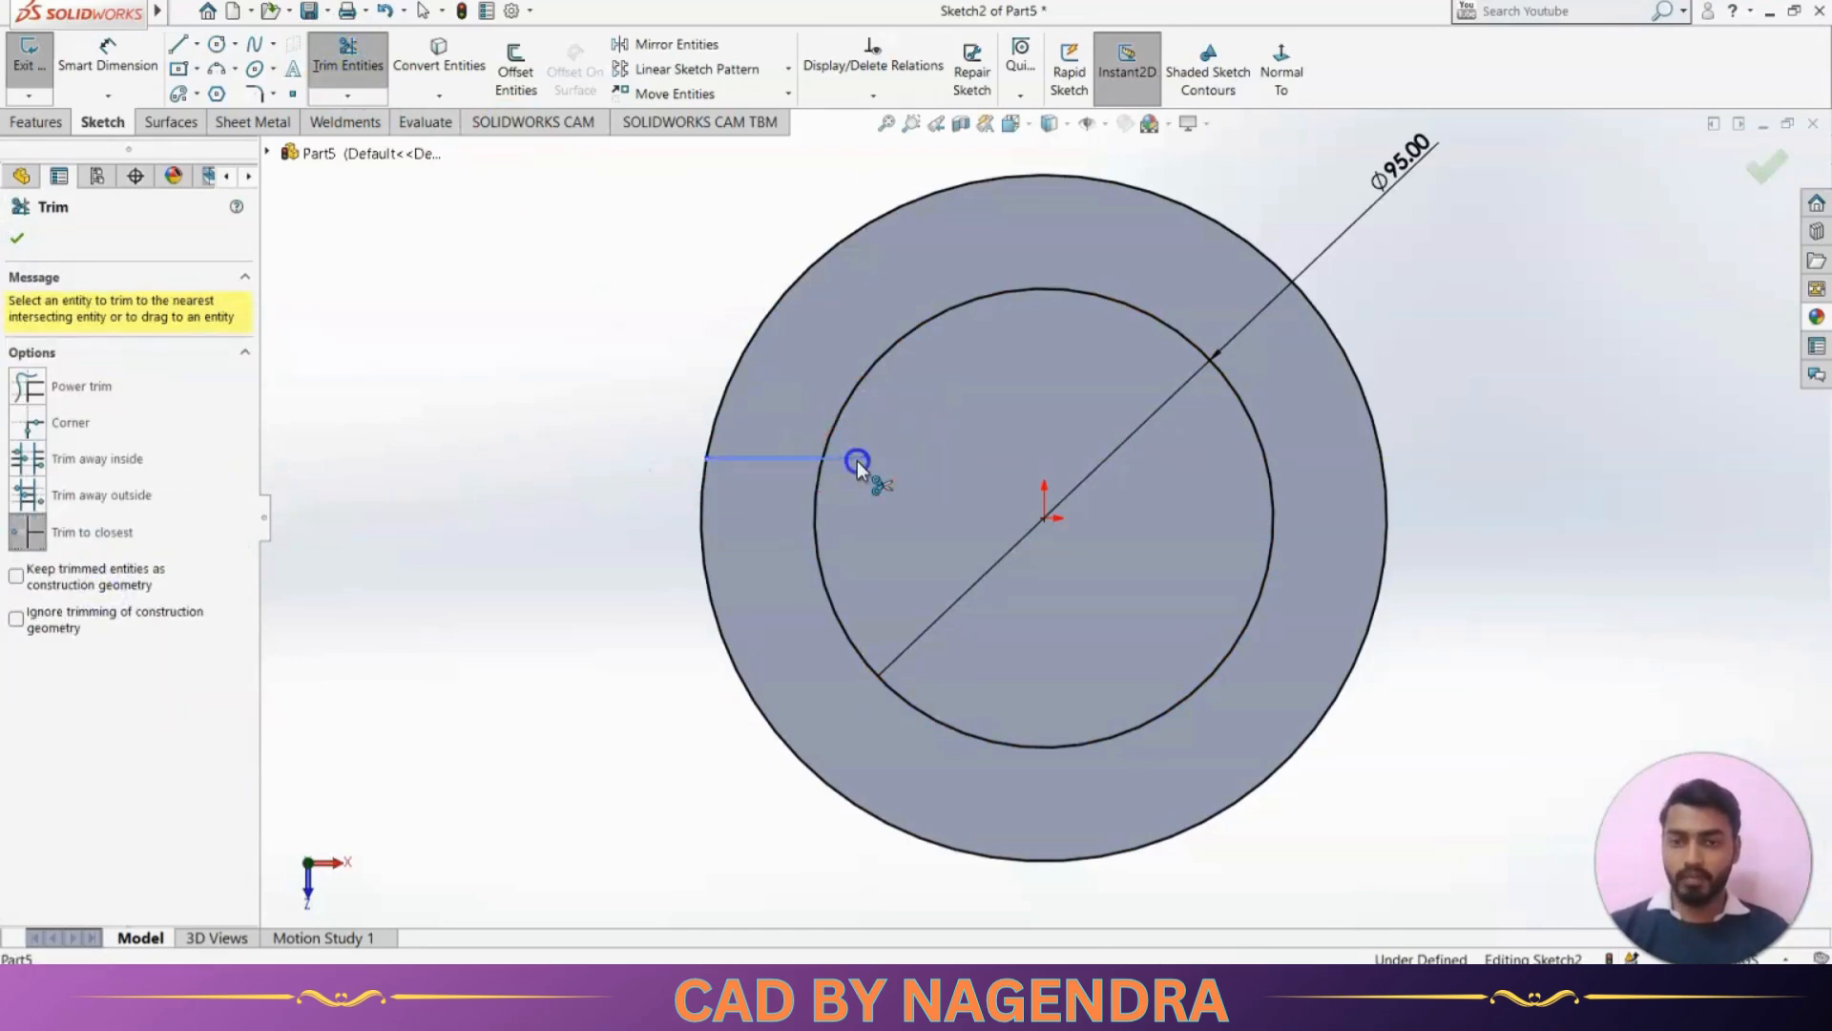
key("Escape")
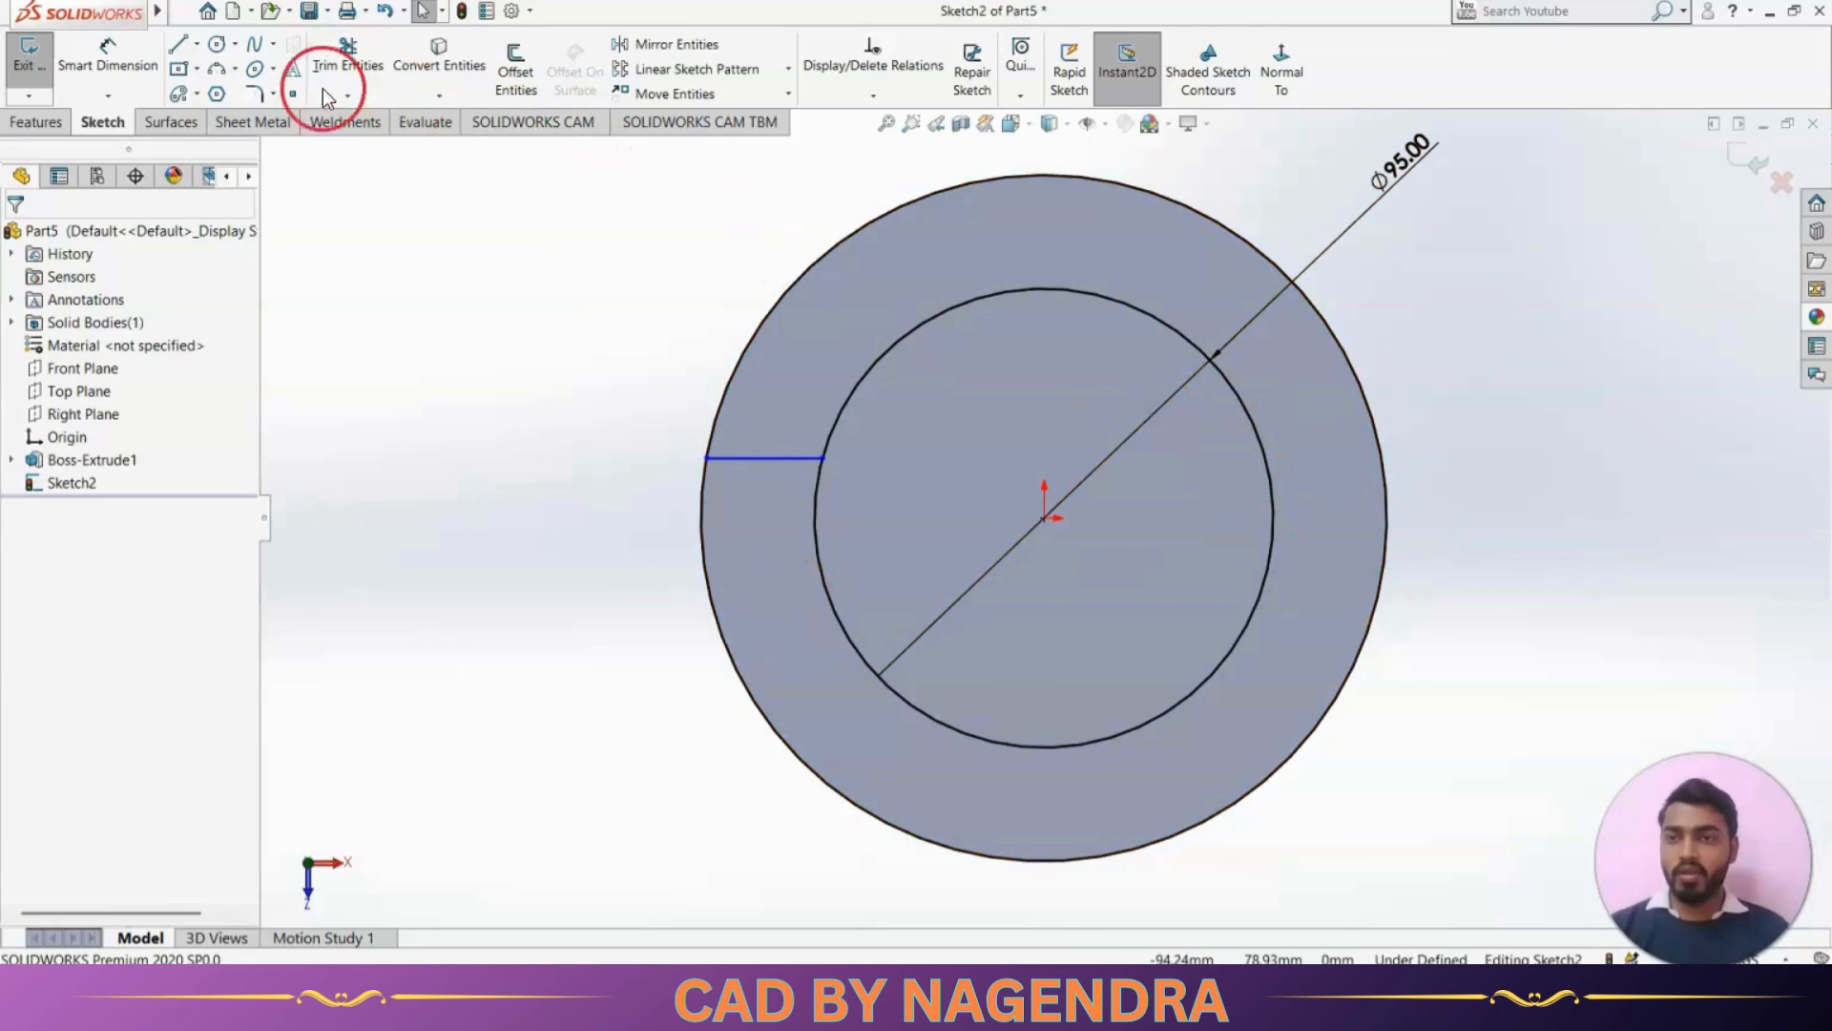
Add a horizontal construction line of infinite length through the origin
left_click(179, 45)
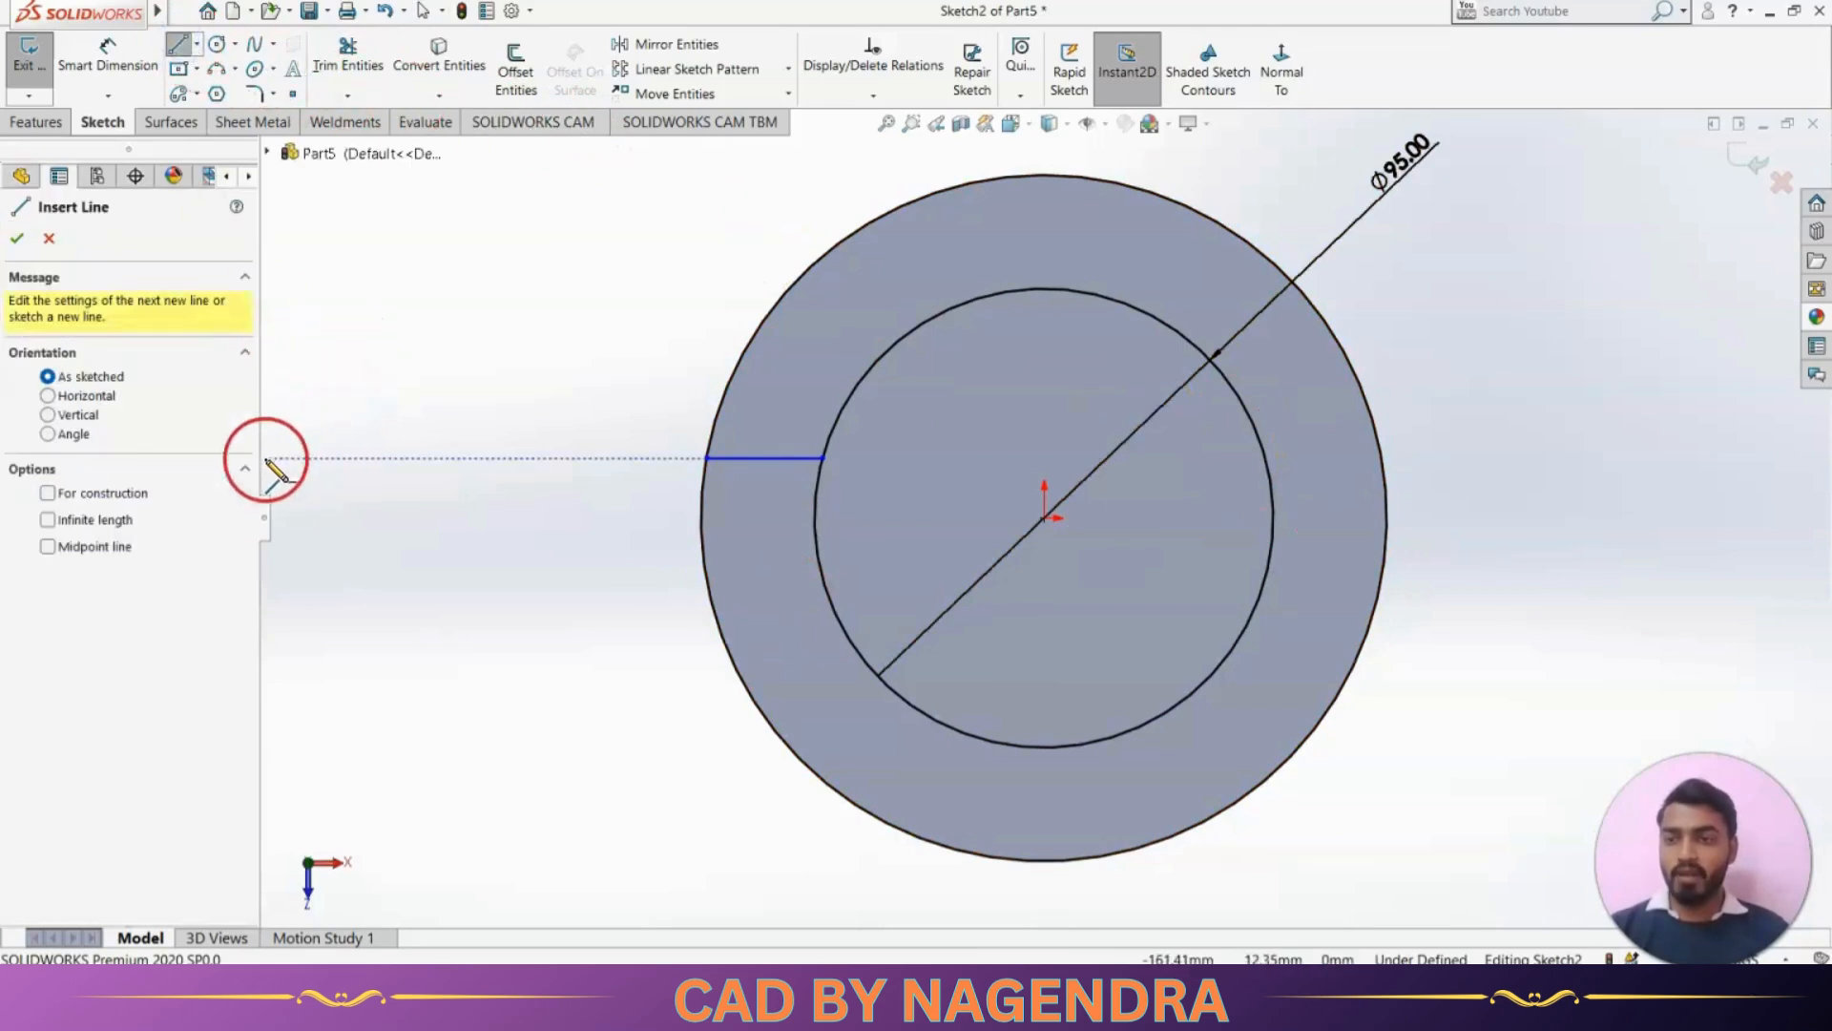
left_click(47, 396)
left_click(46, 493)
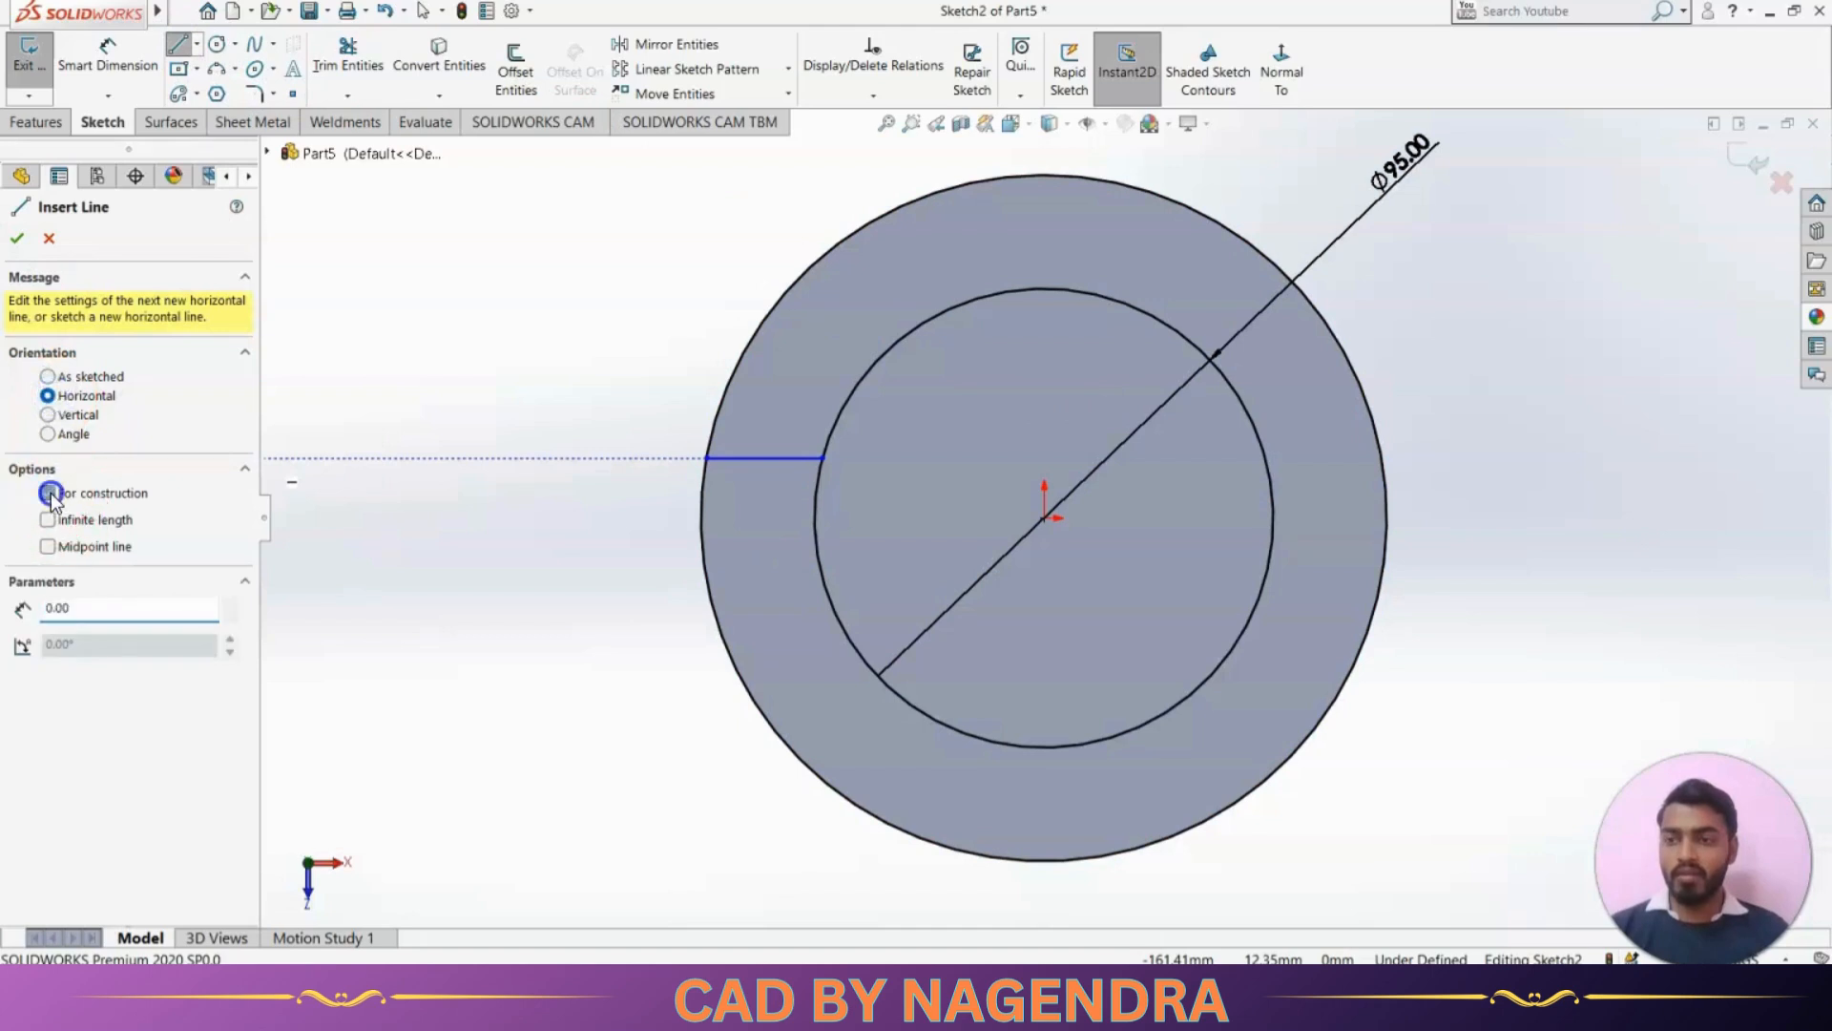
left_click(48, 520)
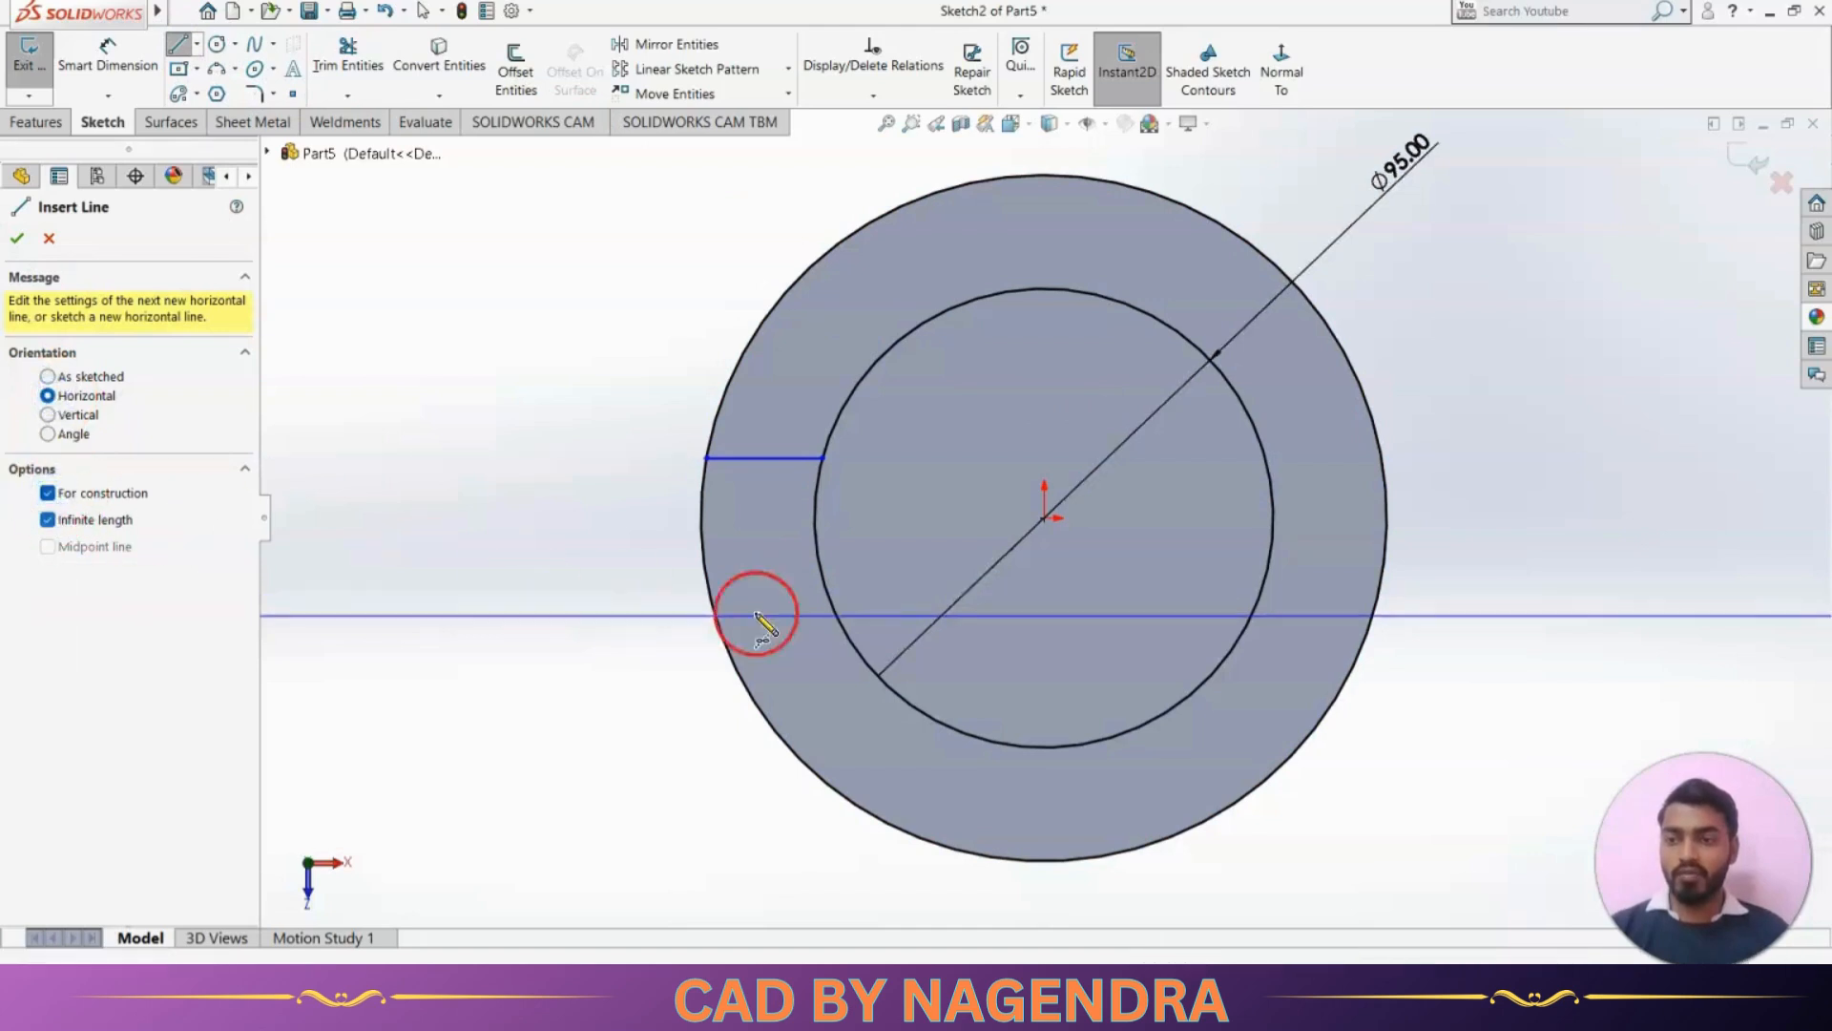
left_click(1043, 518)
left_click(17, 238)
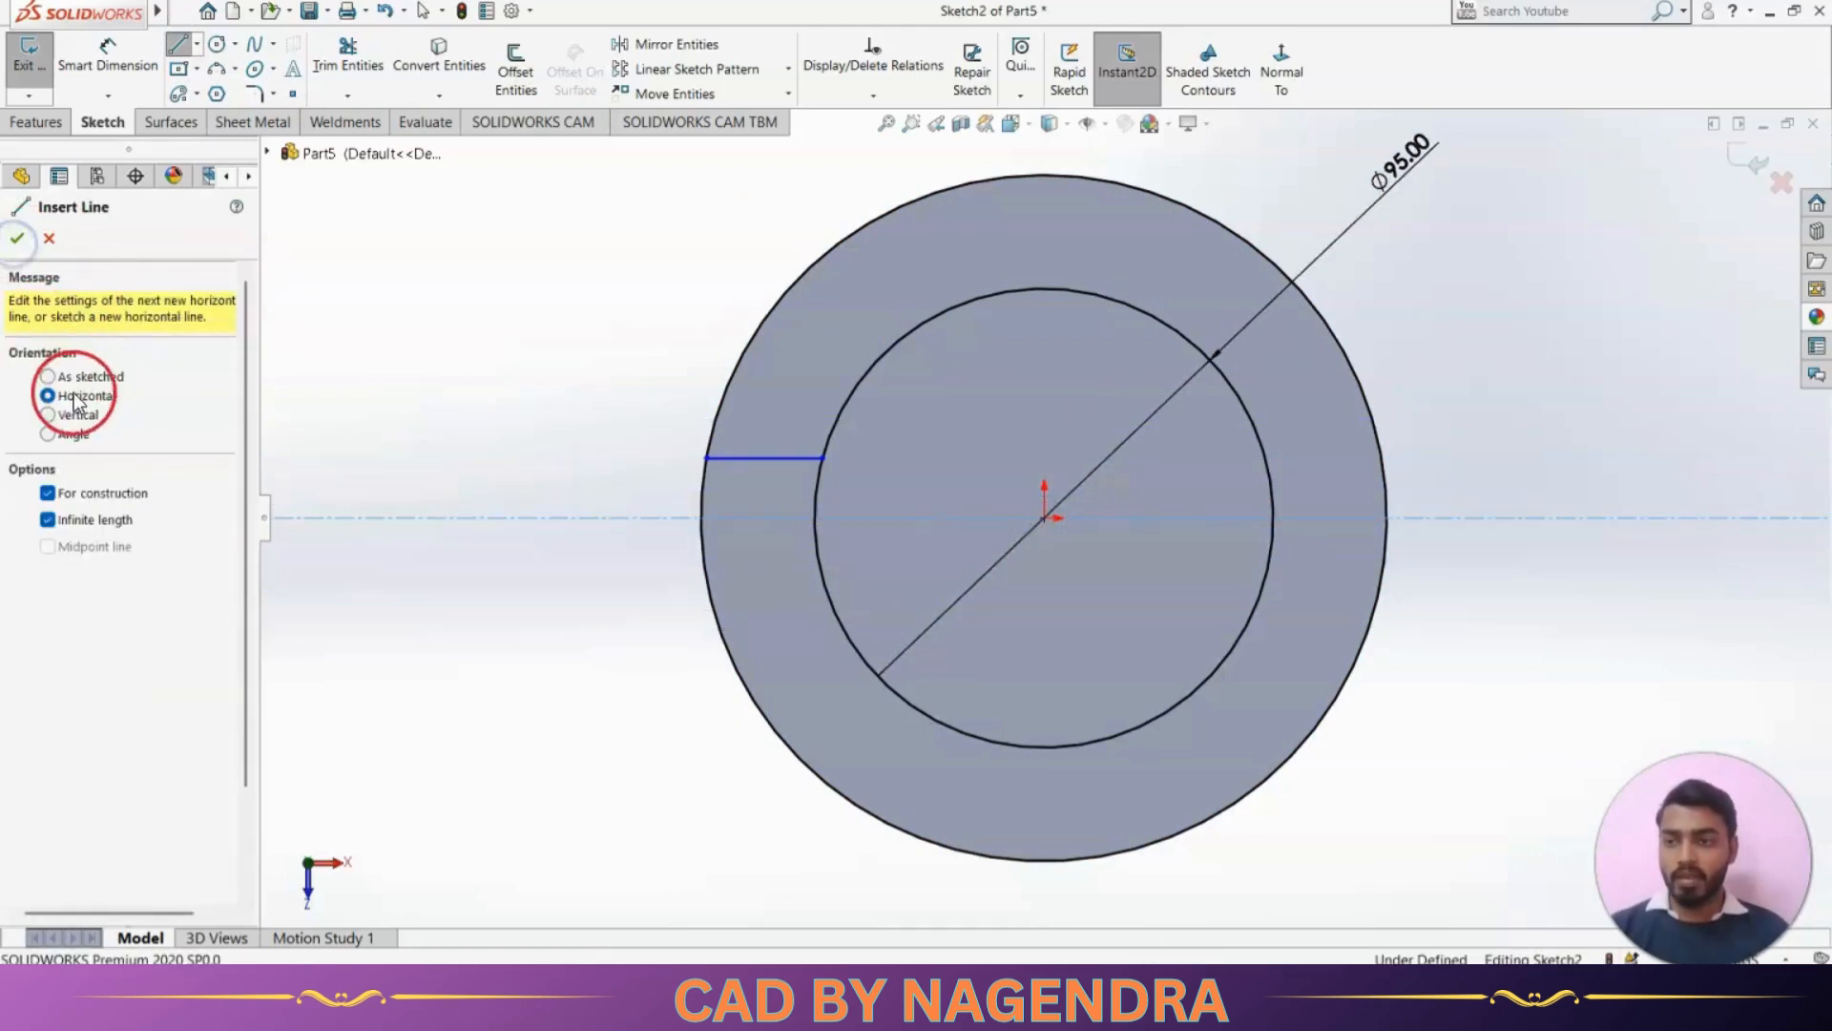
Add a vertical construction line of infinite length through the origin
left_click(69, 416)
left_click(1043, 519)
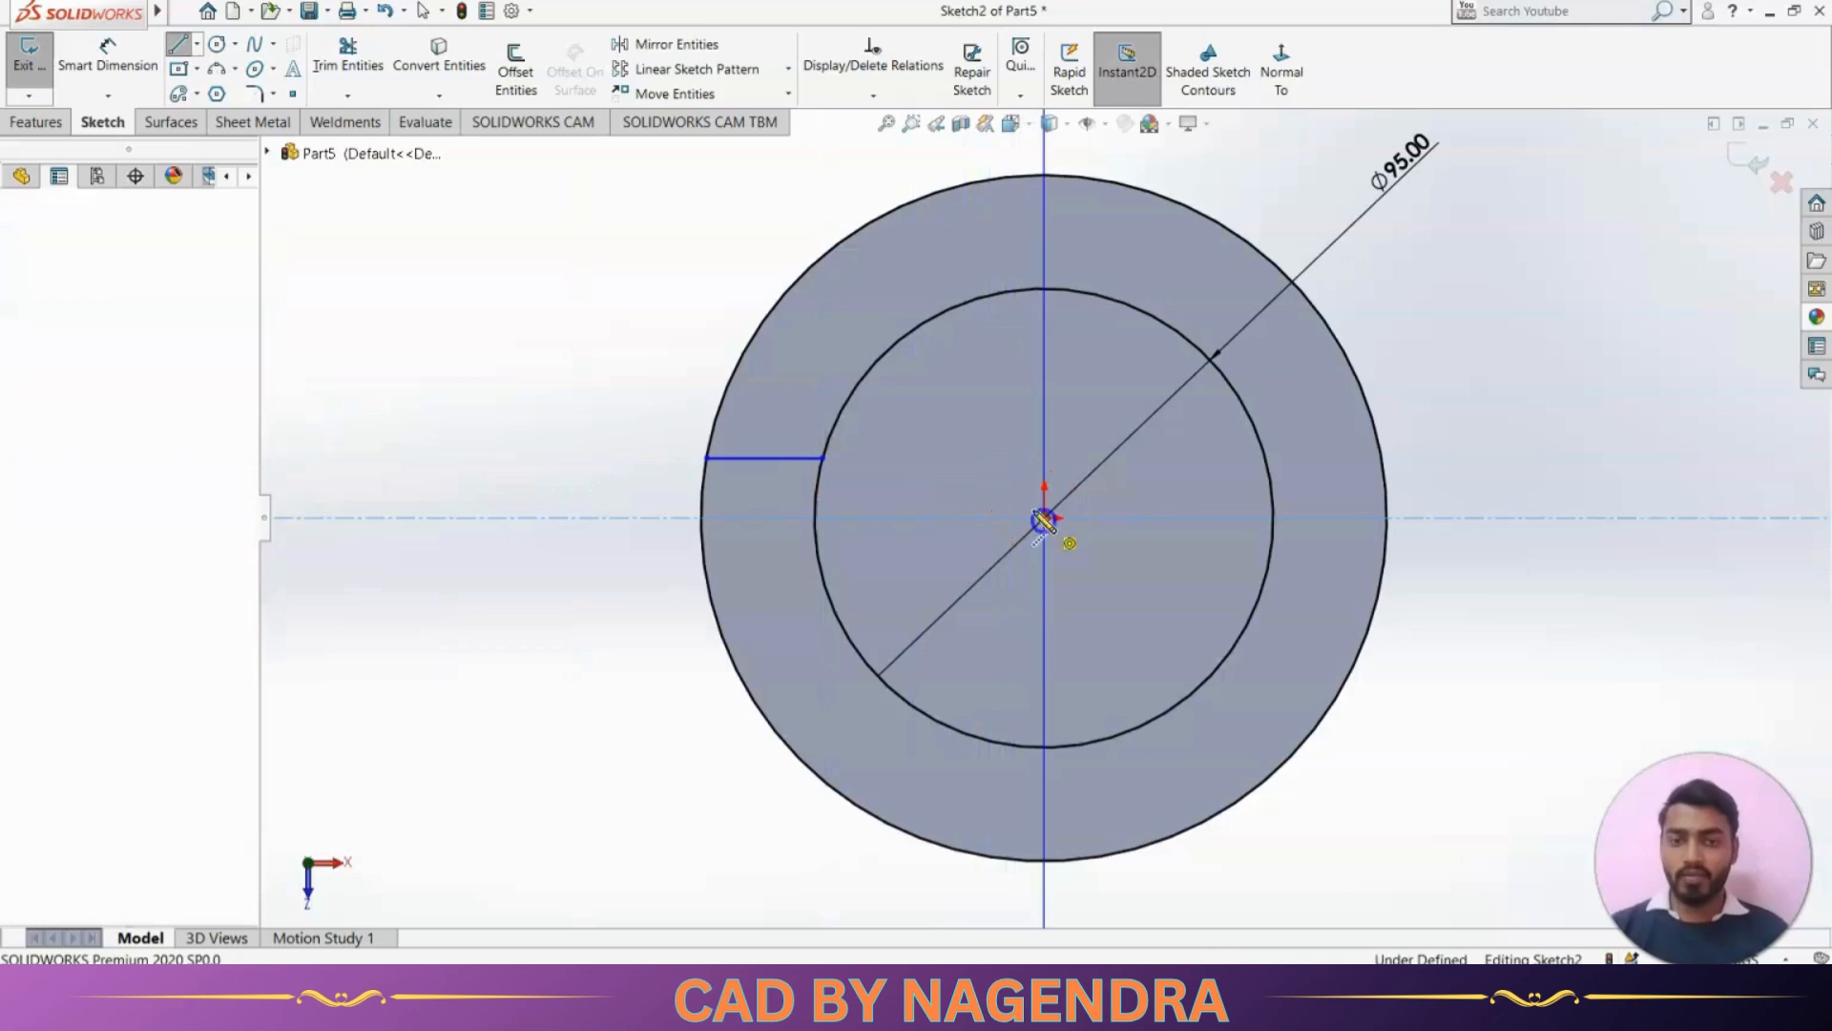
left_click(23, 241)
left_click(20, 240)
left_click(523, 290)
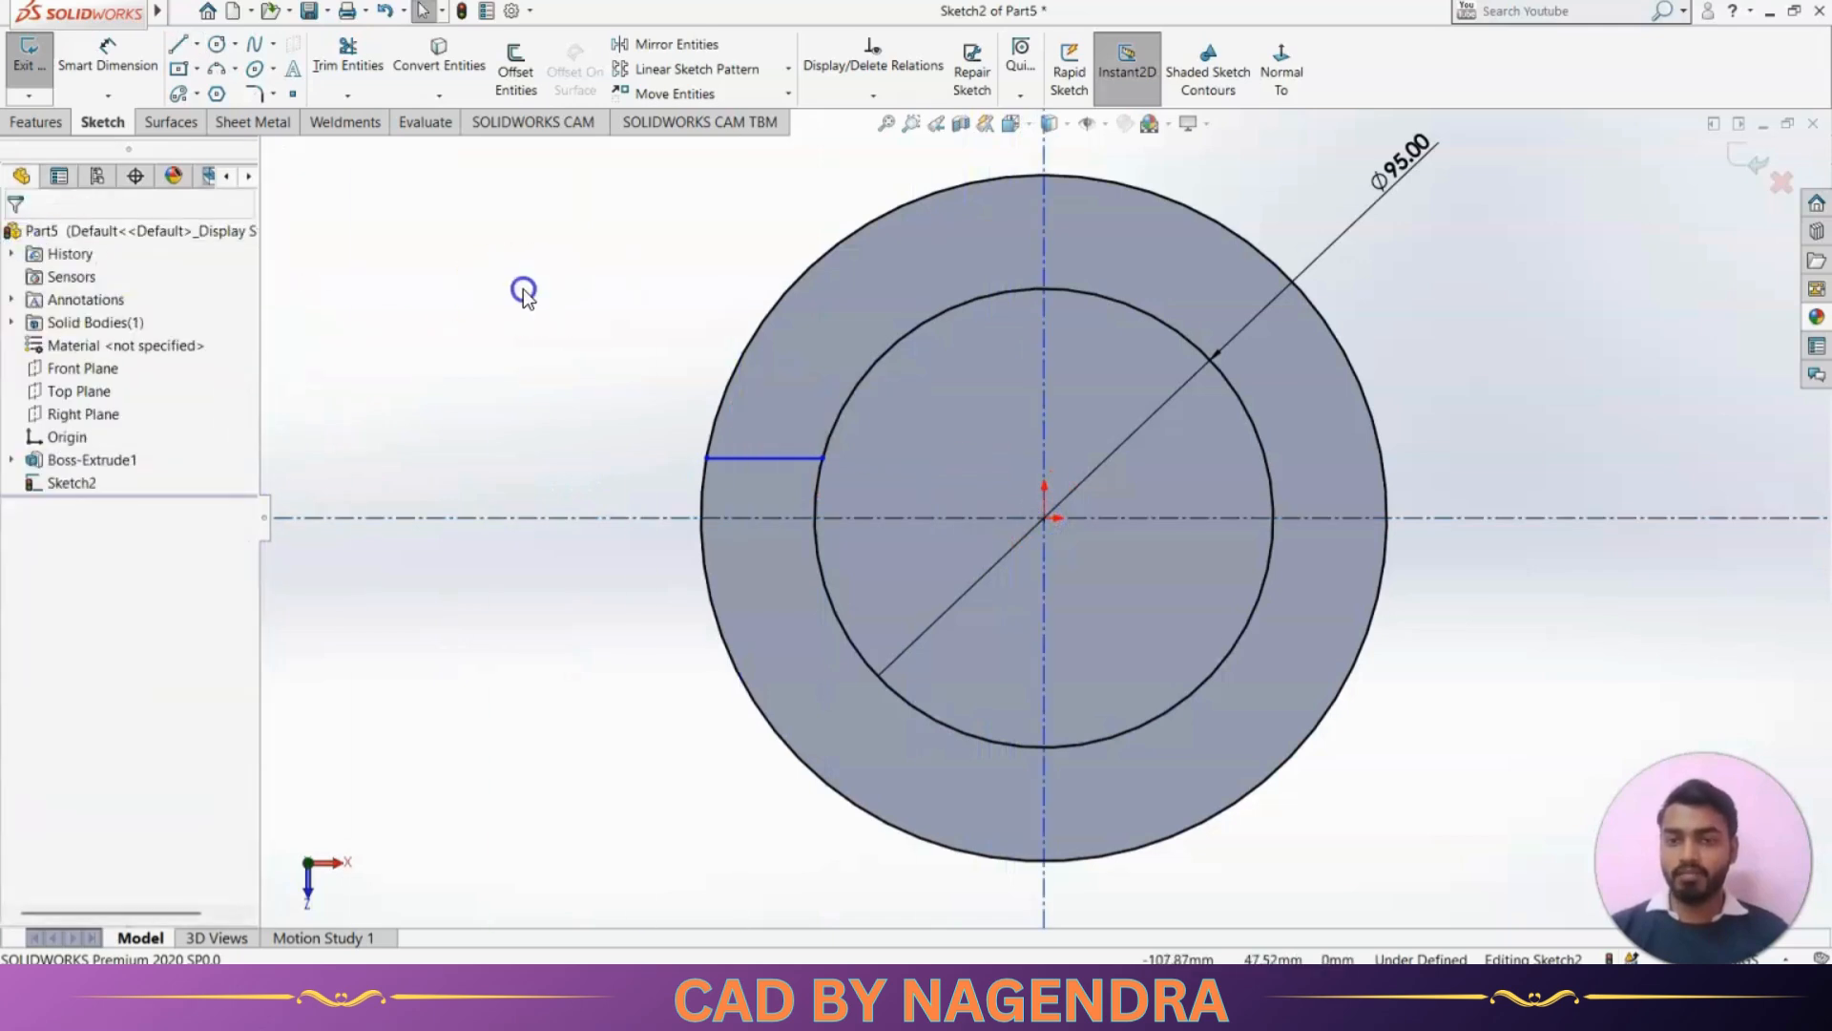
Mirror the short line between the circles about the horizontal centerline, keeping the original
left_click(636, 43)
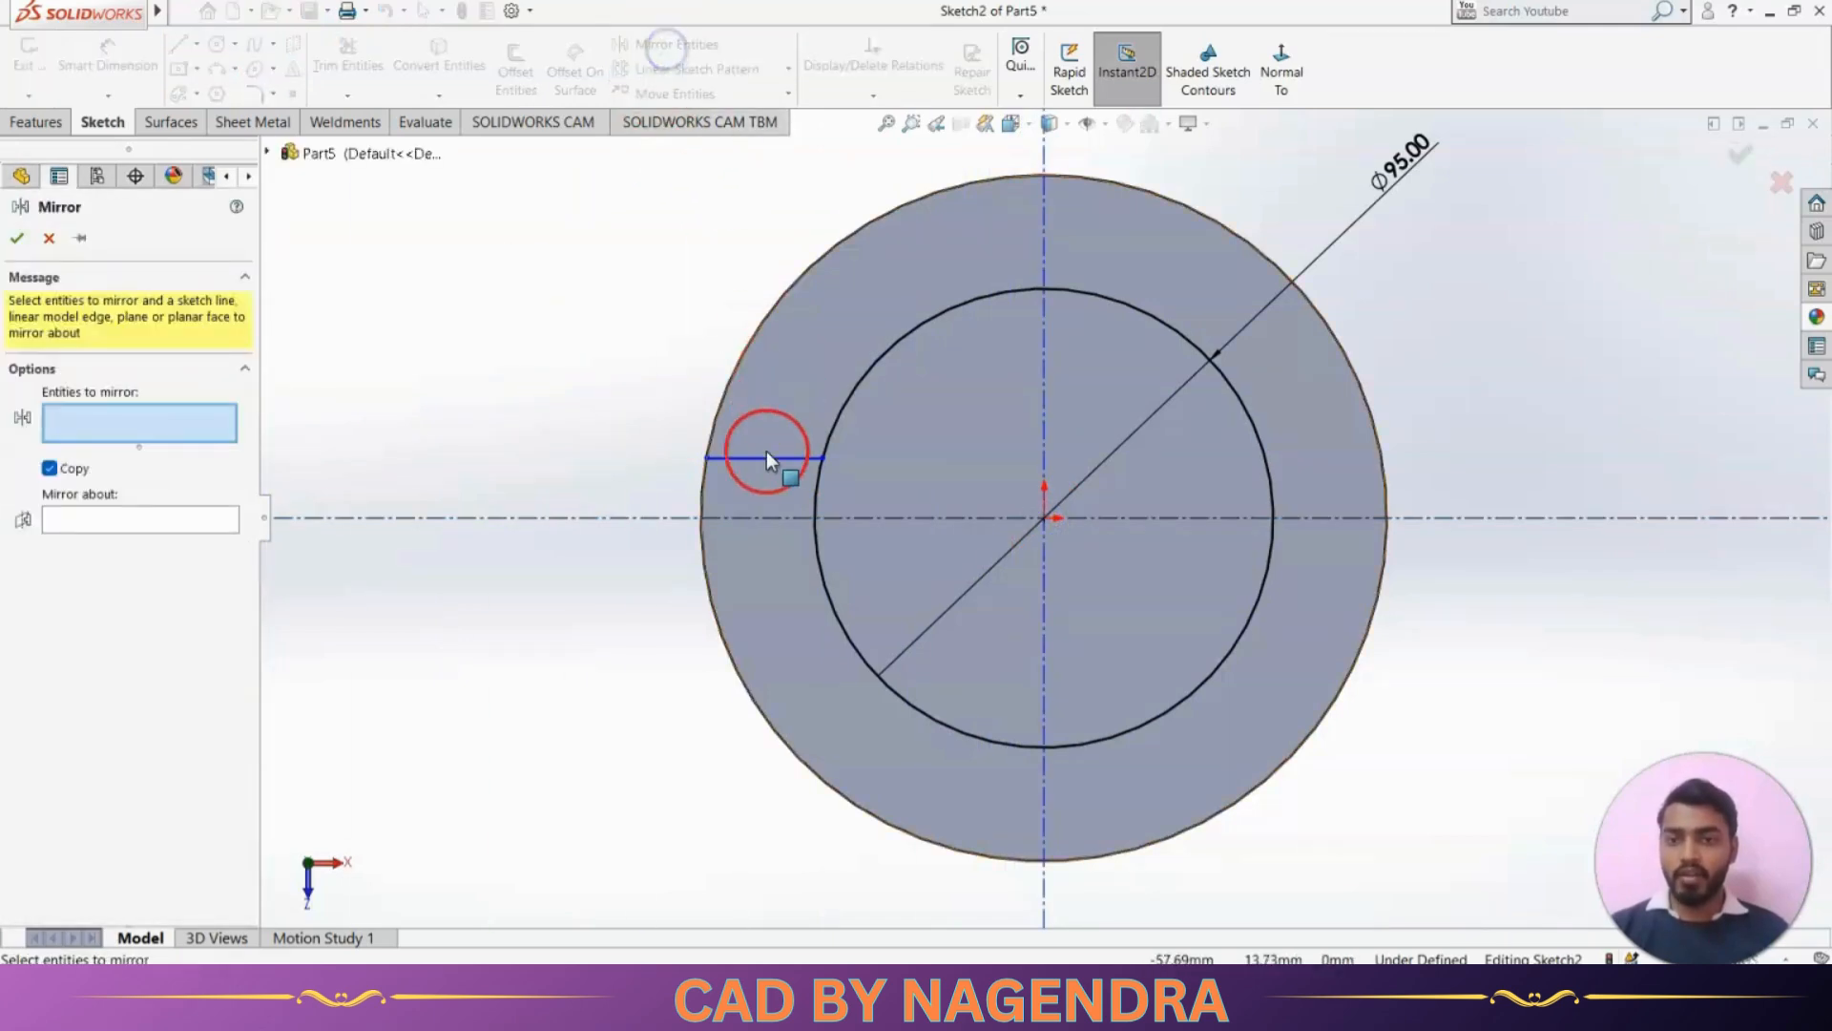
left_click(766, 458)
left_click(196, 518)
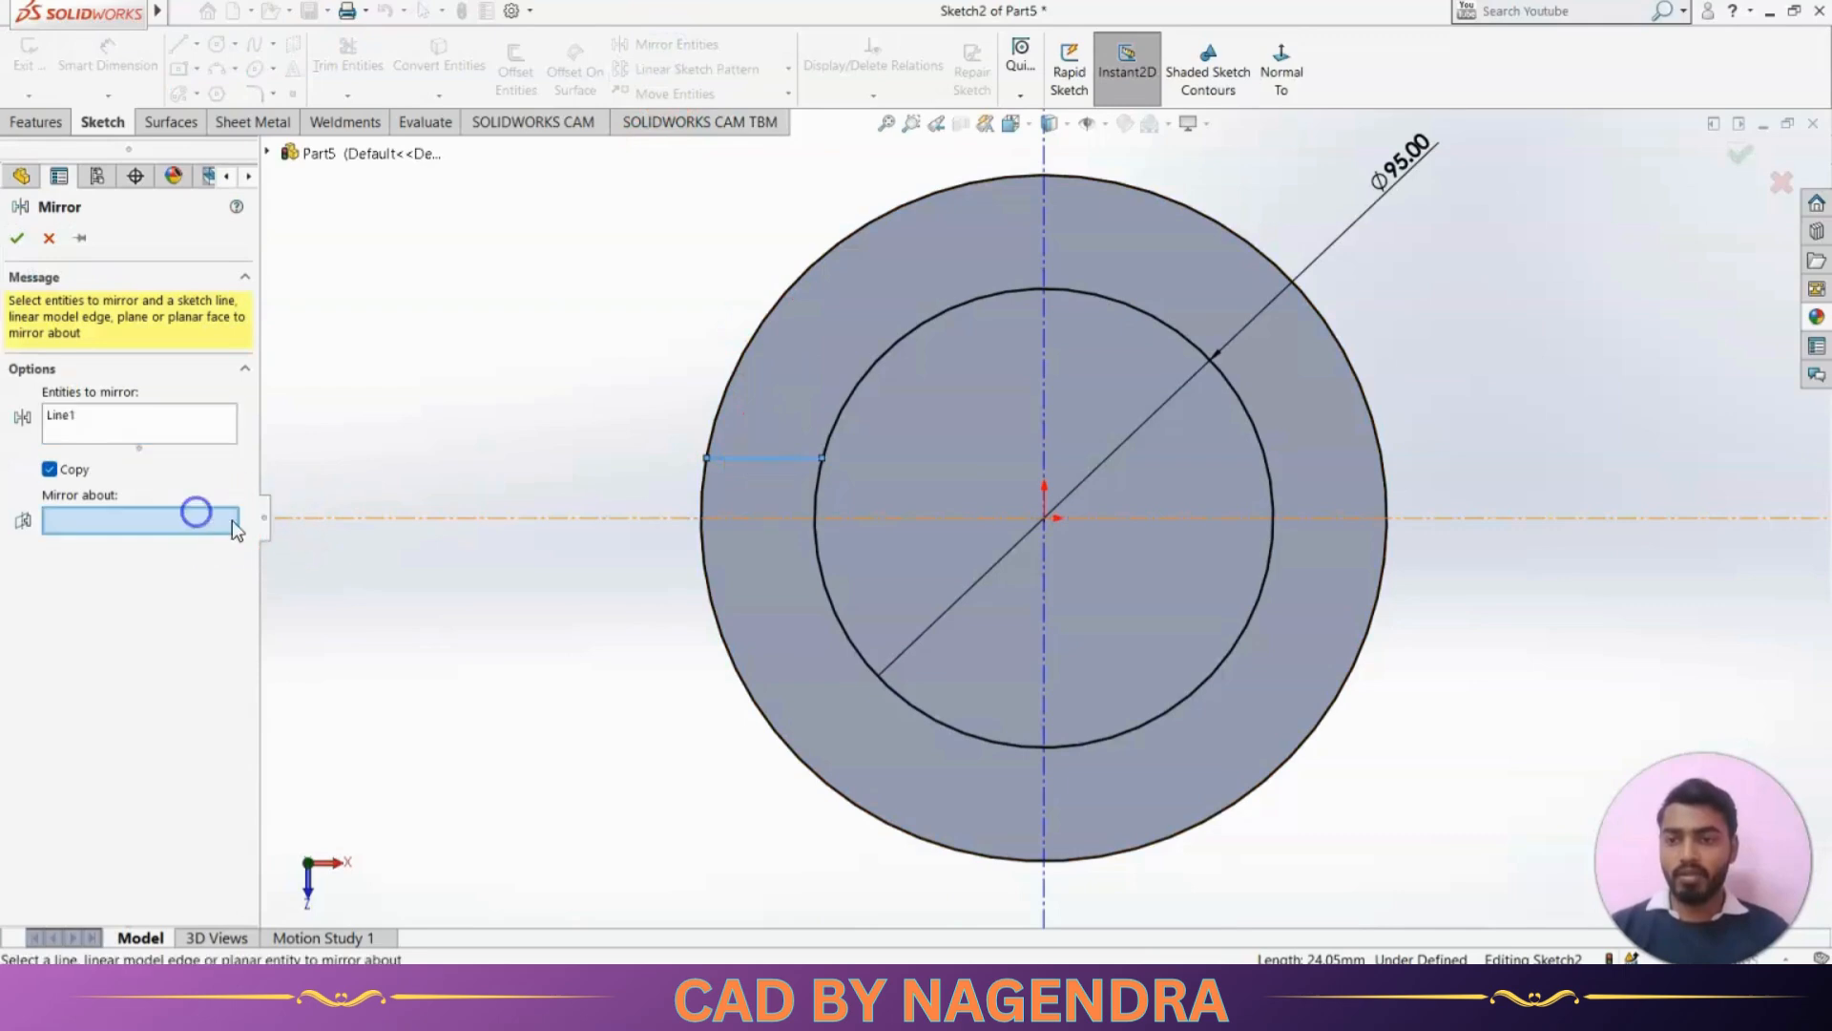
left_click(497, 517)
left_click(17, 239)
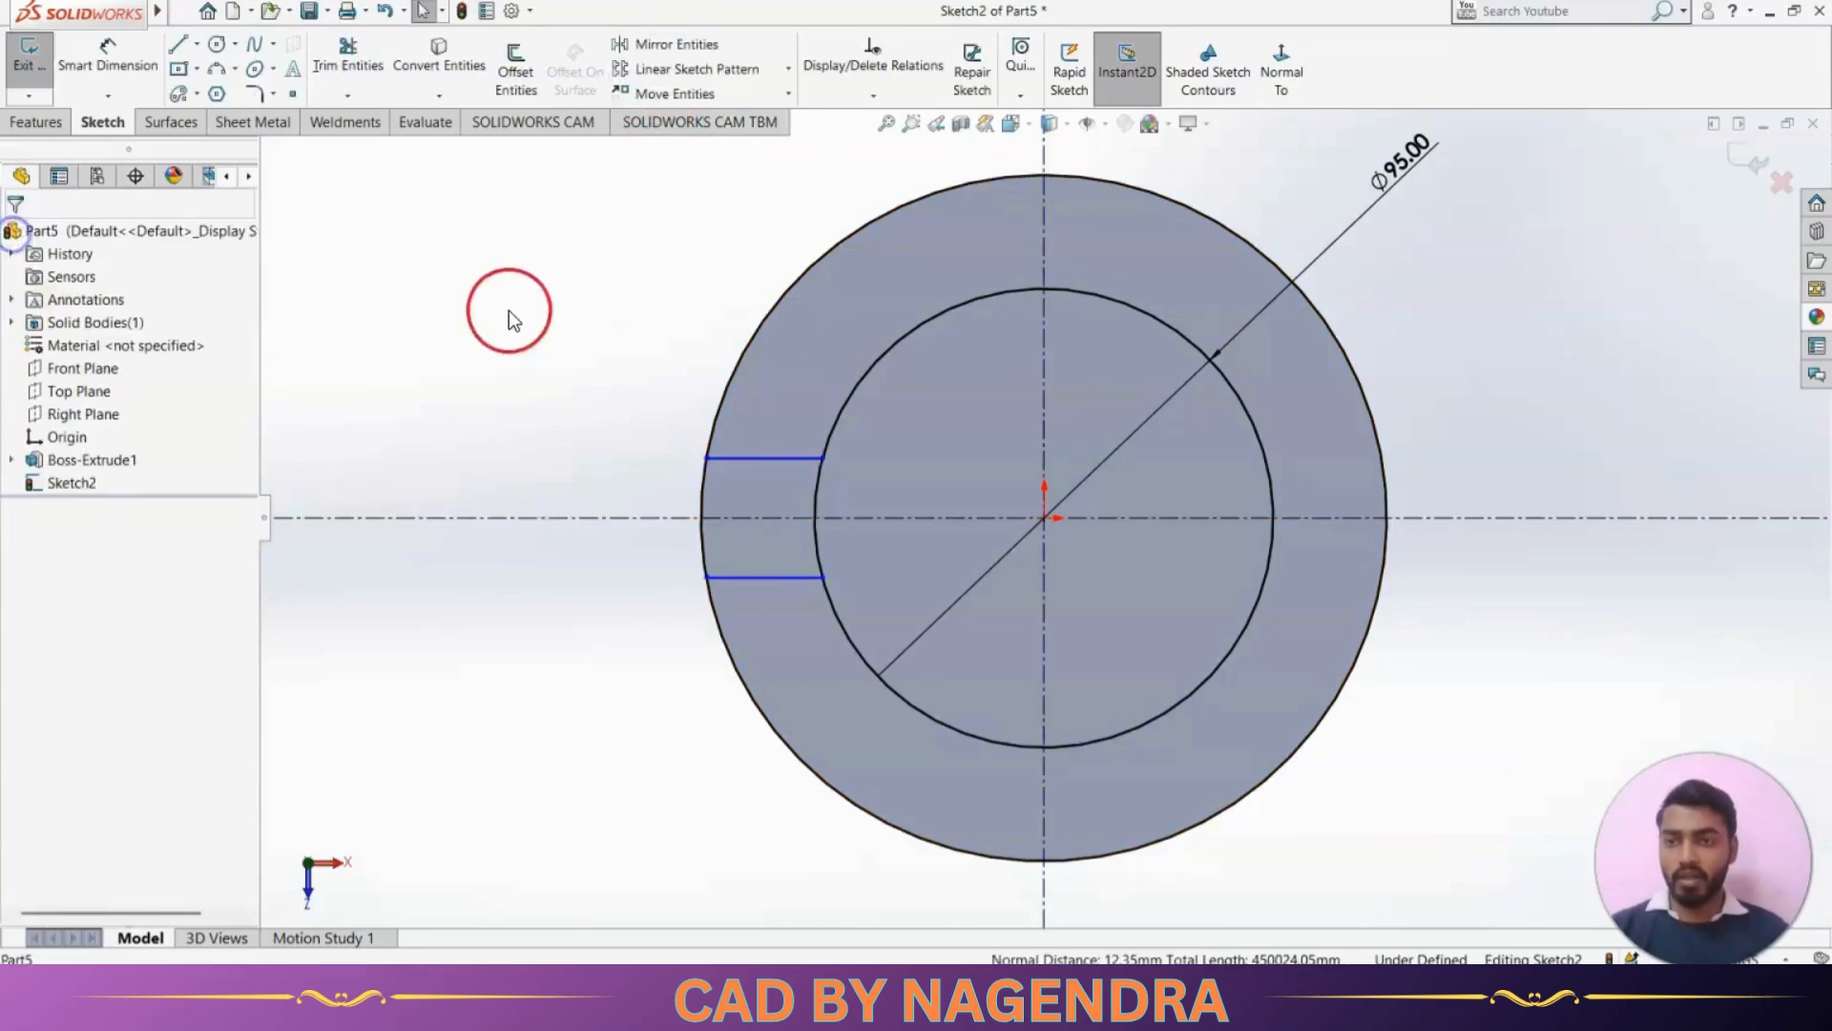
Mirror both short horizontal lines about the vertical centerline to the opposite side of the ring, keeping the originals
left_click(711, 47)
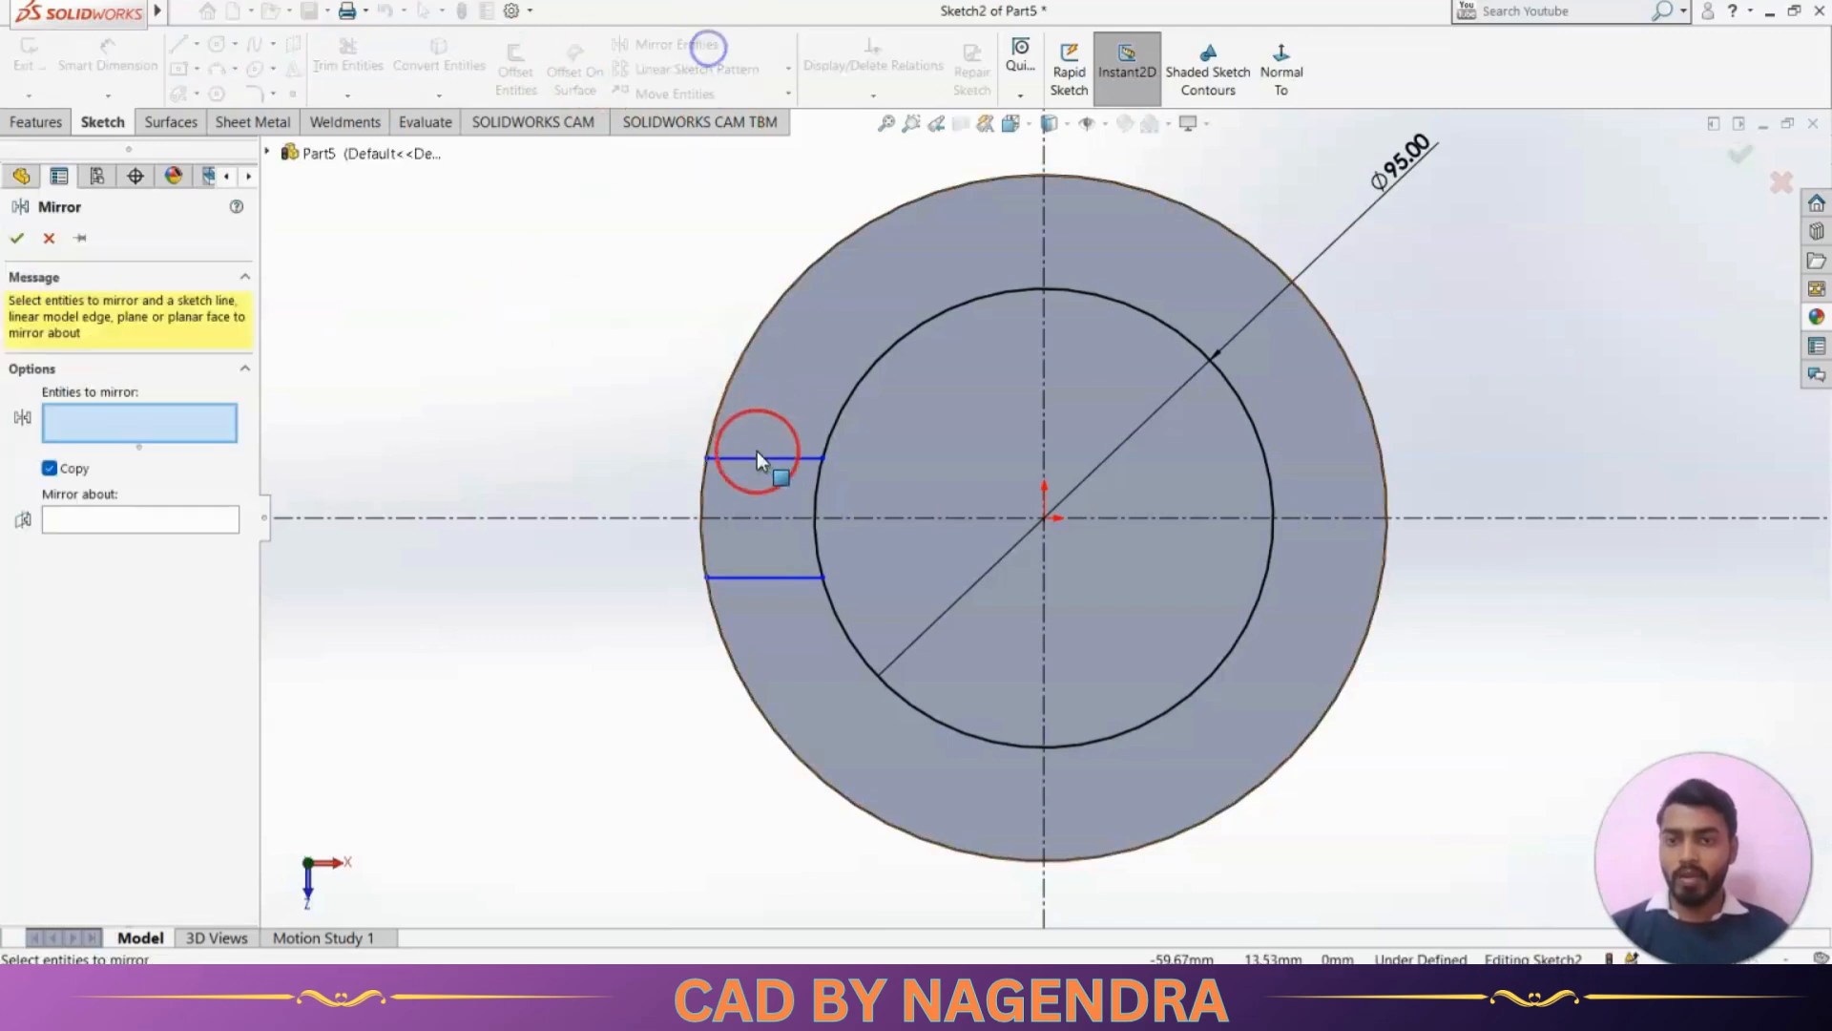
left_click(758, 457)
left_click(767, 578)
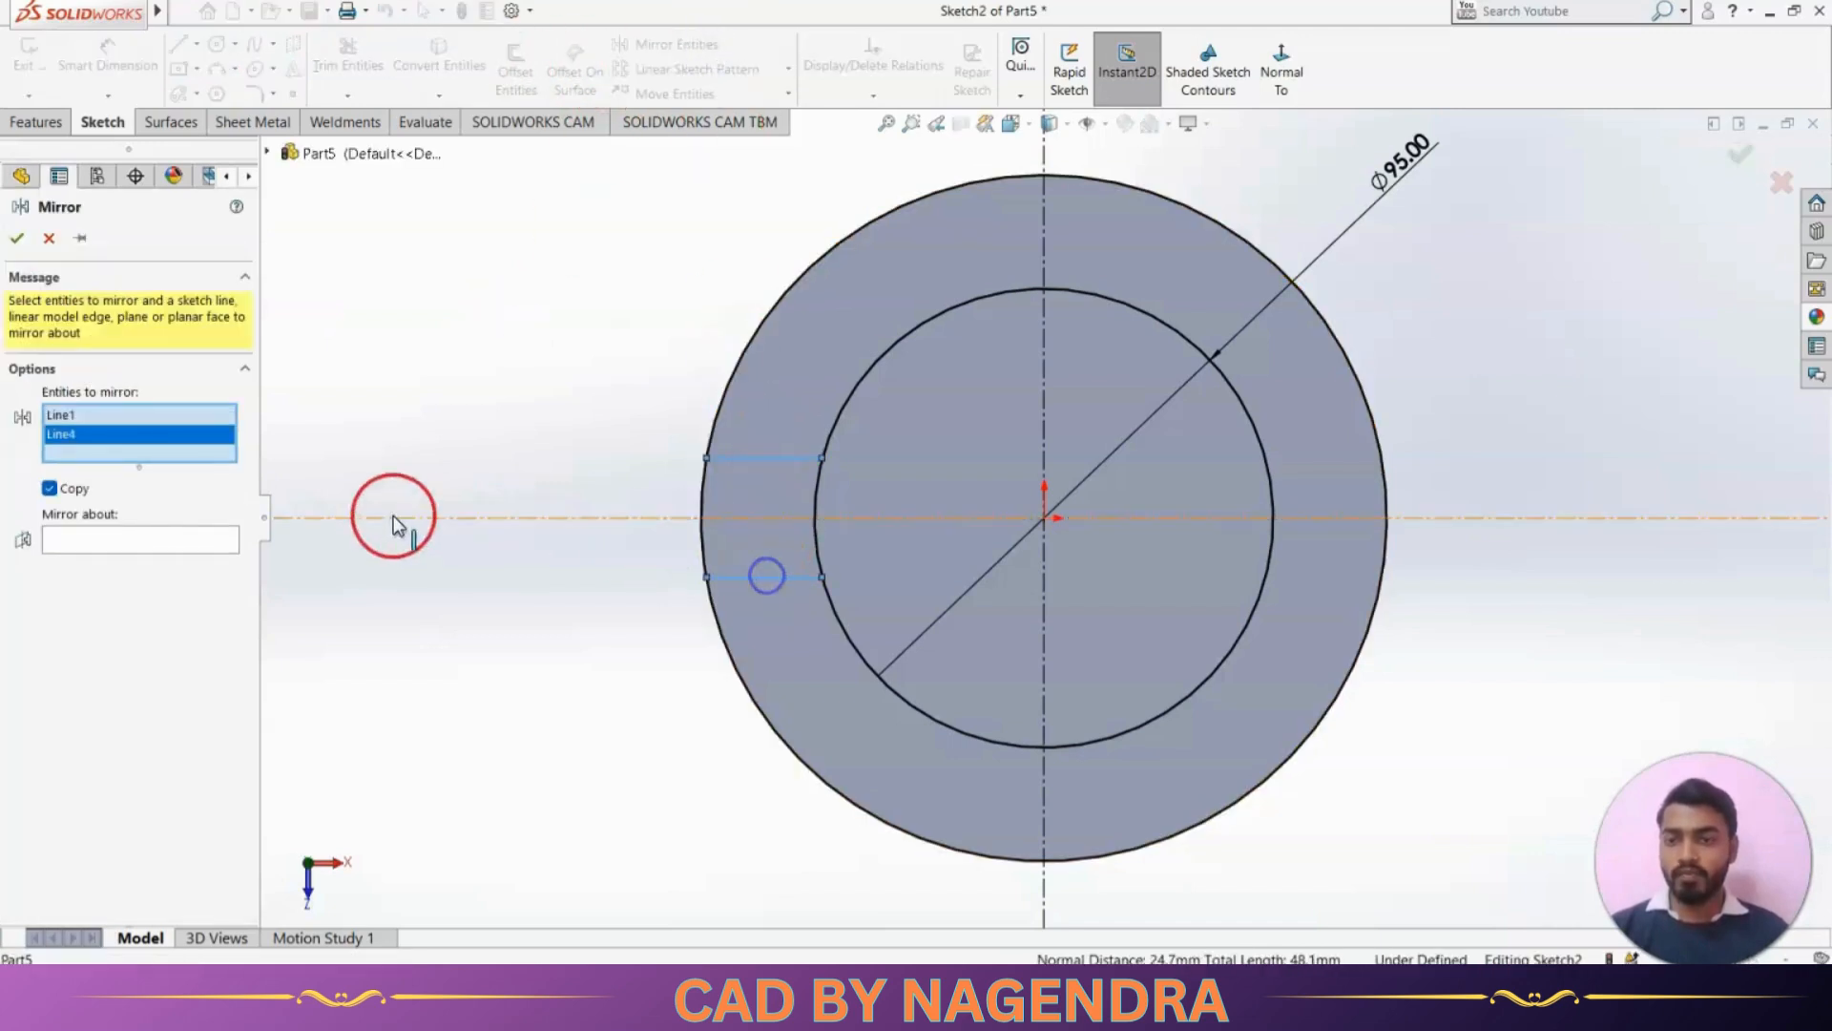
left_click(192, 542)
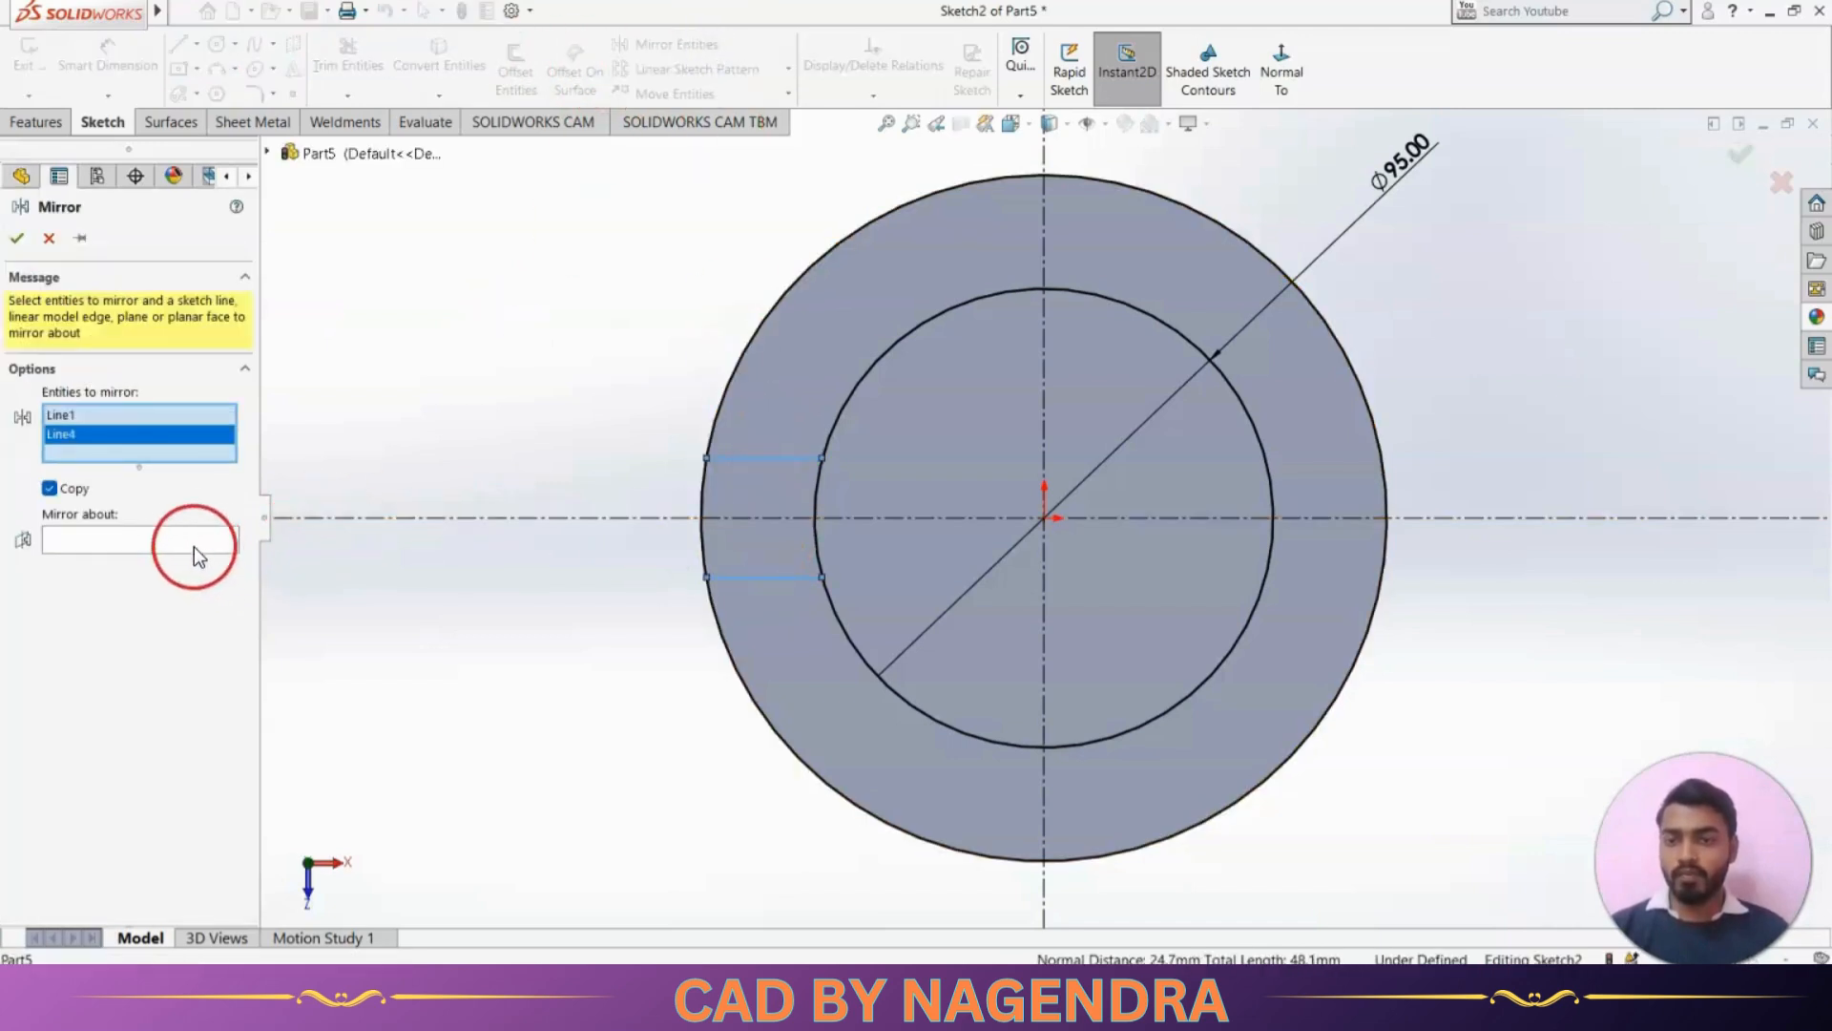
left_click(1045, 415)
left_click(17, 239)
left_click(607, 295)
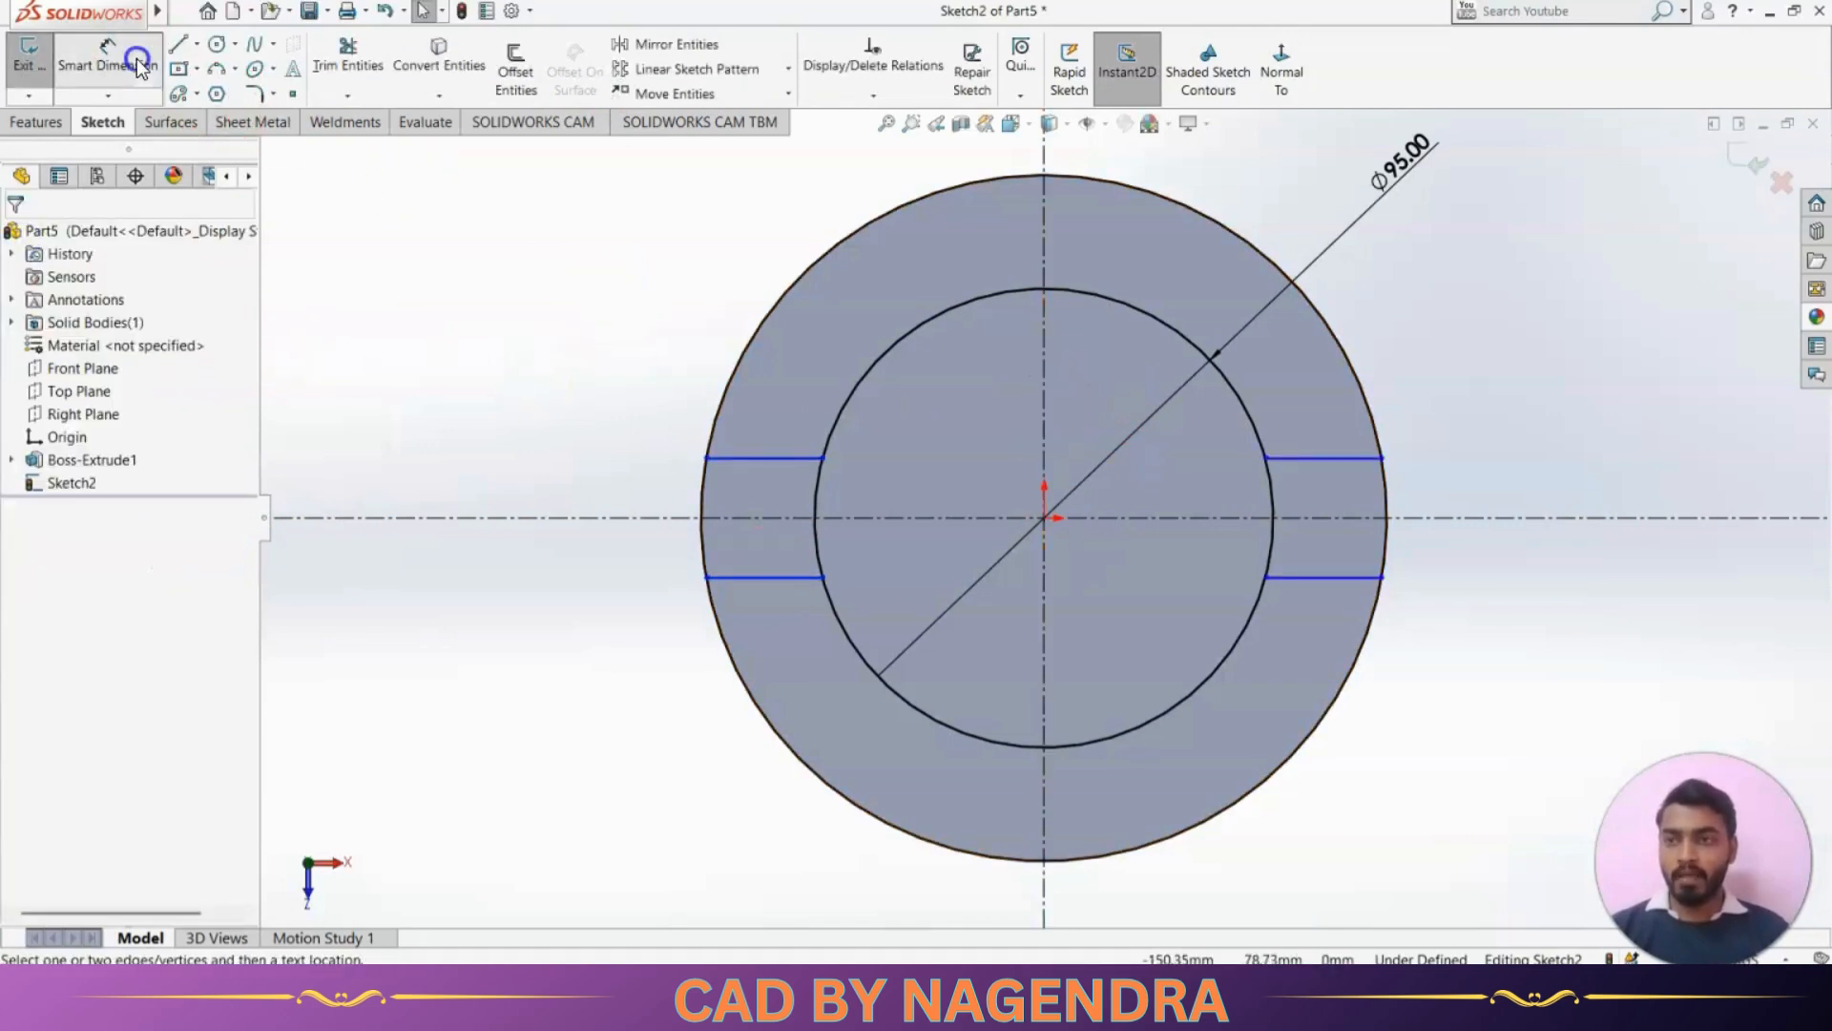
left_click(451, 292)
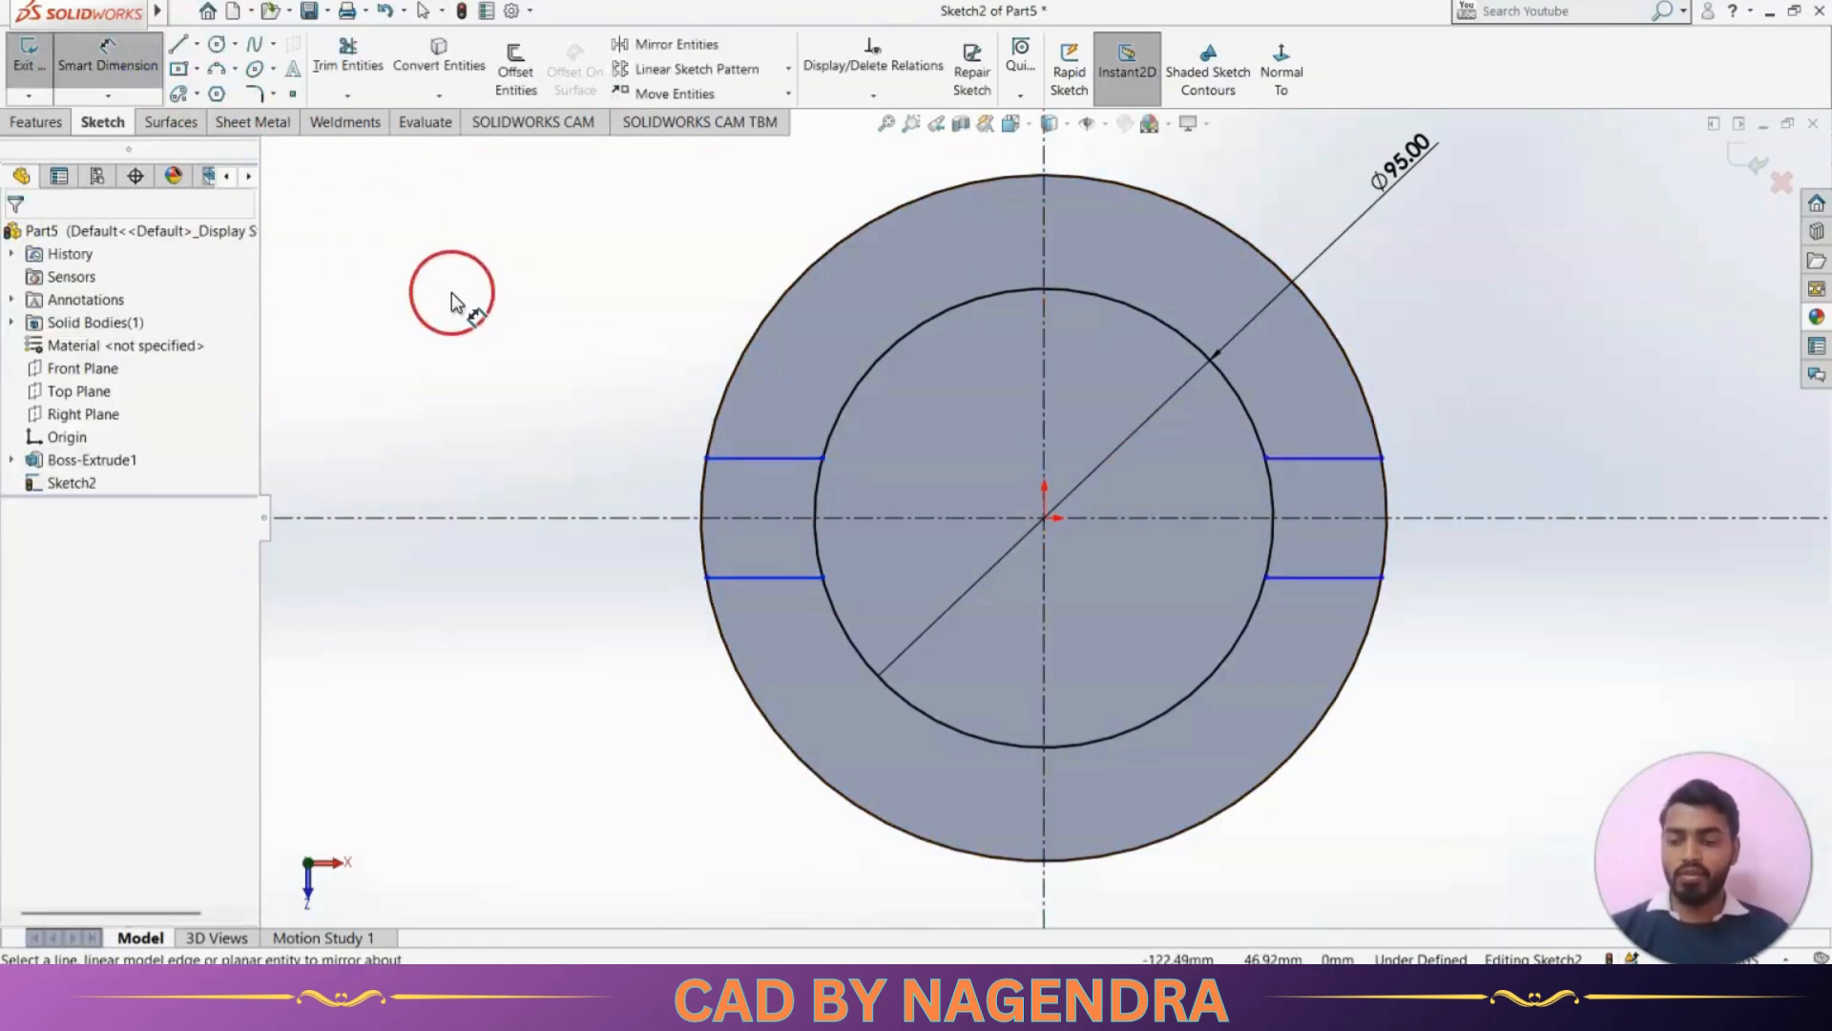
Dimension the spacing between the two short horizontal lines on one side of the ring to 30 mm
left_click(534, 399)
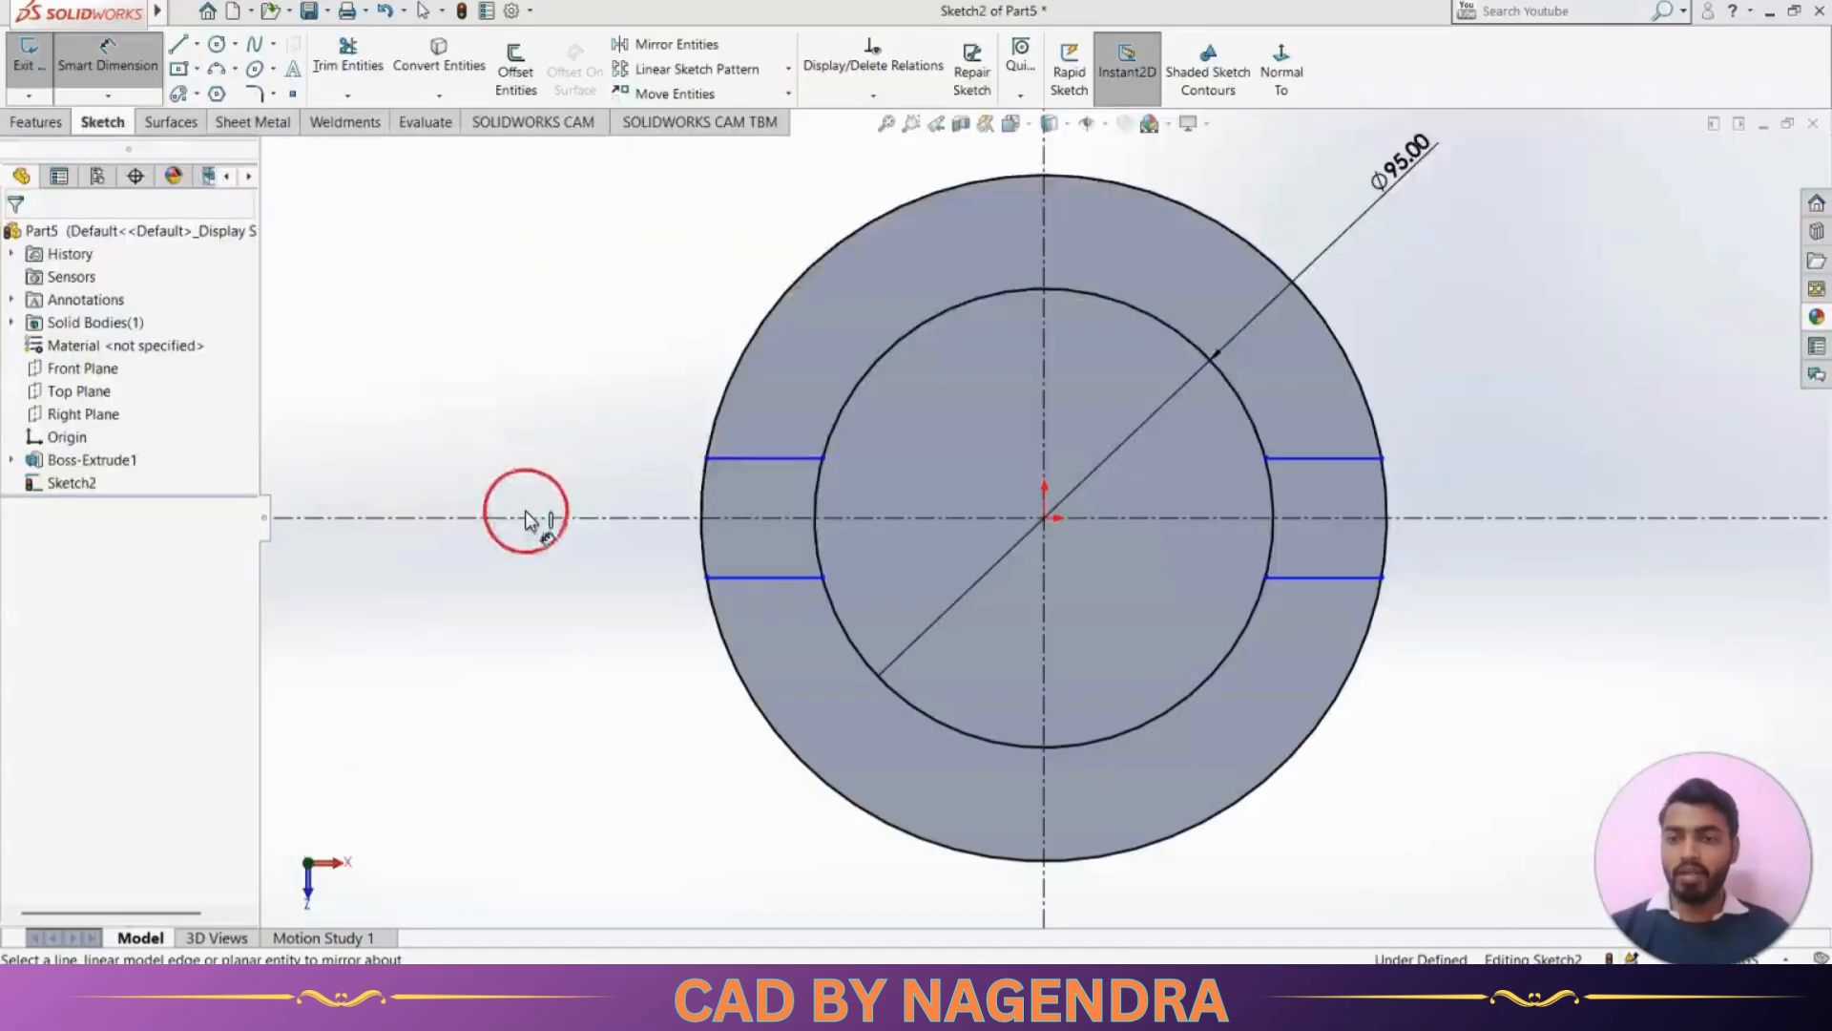
left_click(766, 461)
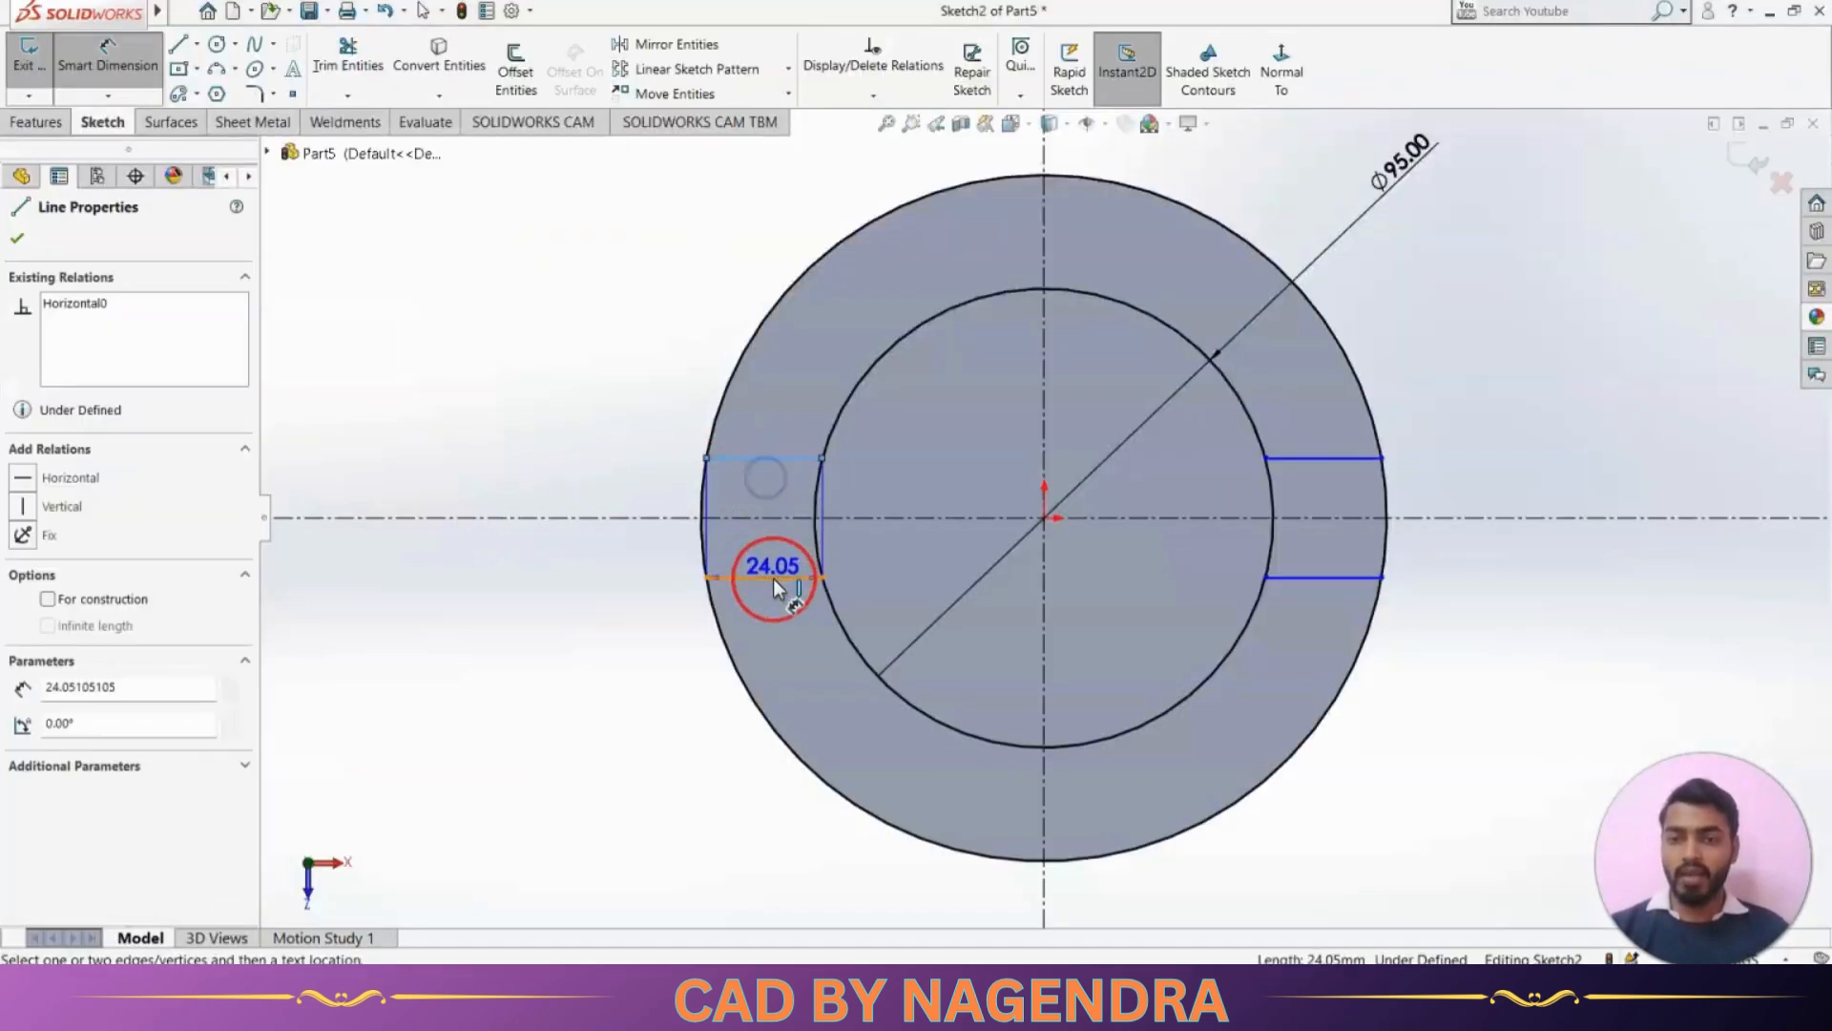
left_click(773, 579)
left_click(631, 563)
type("30")
key("Return")
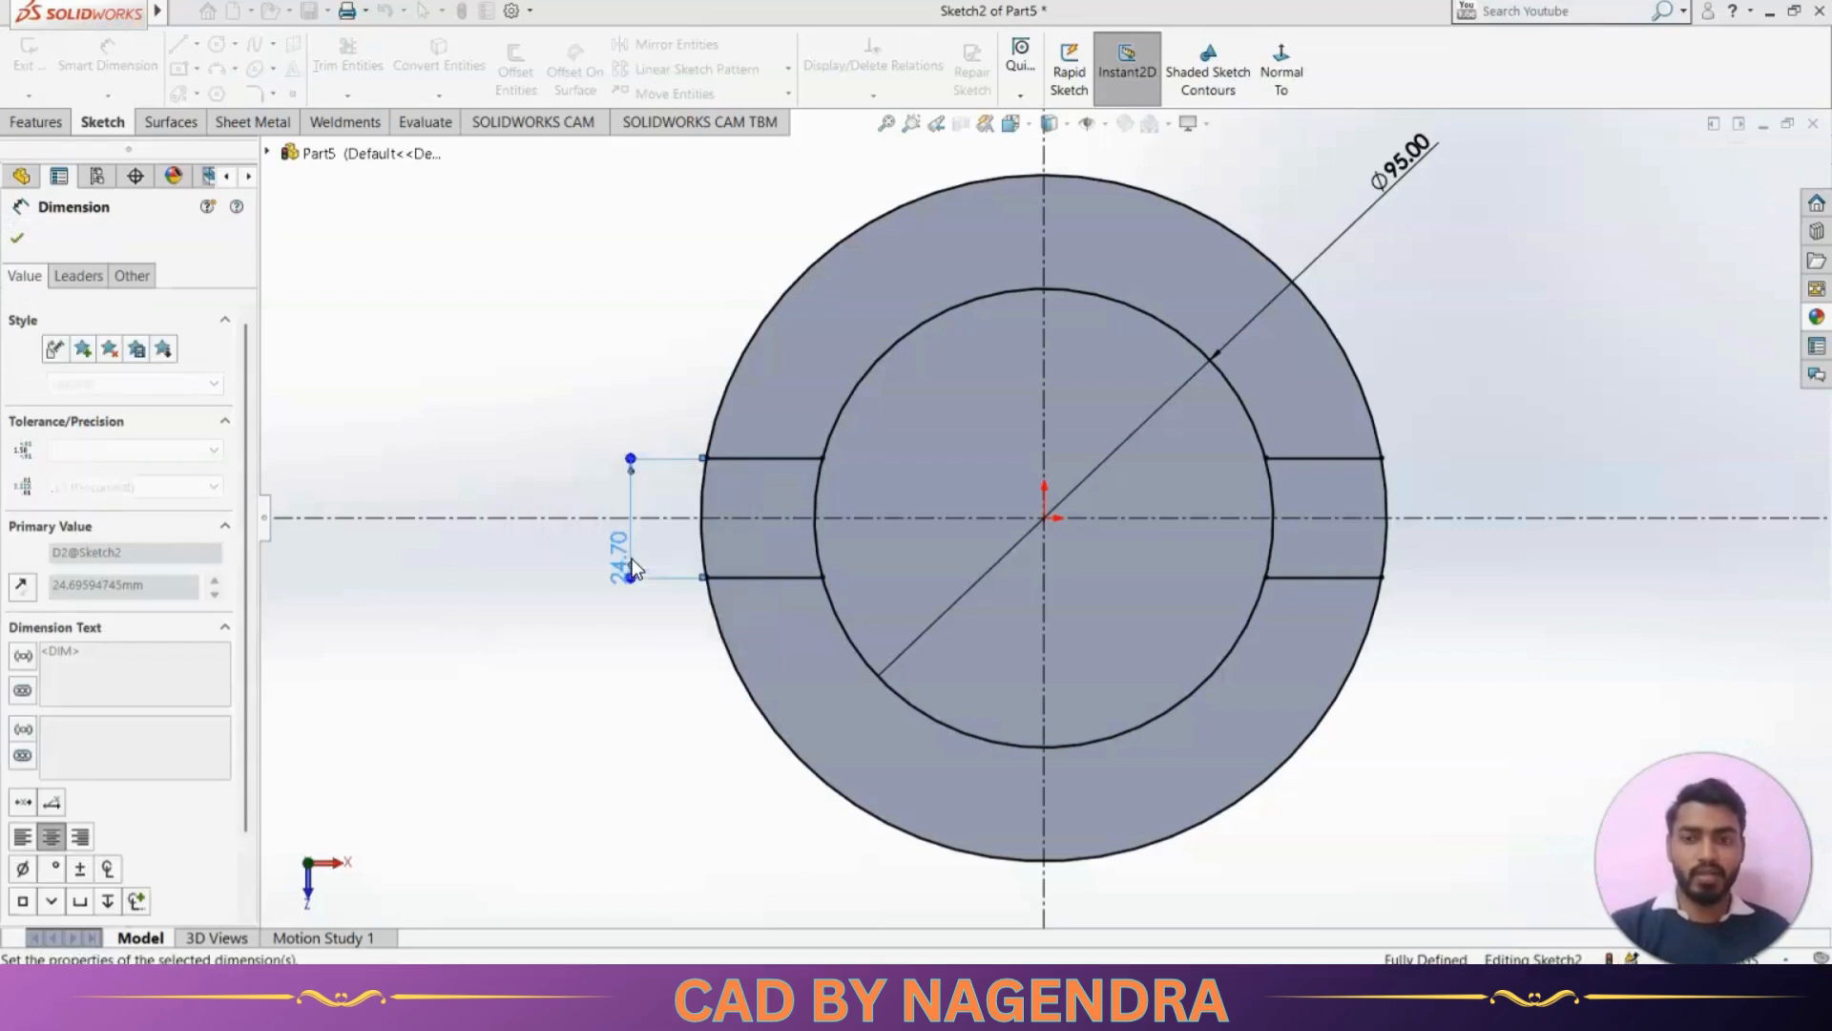
key("Escape")
key("Escape")
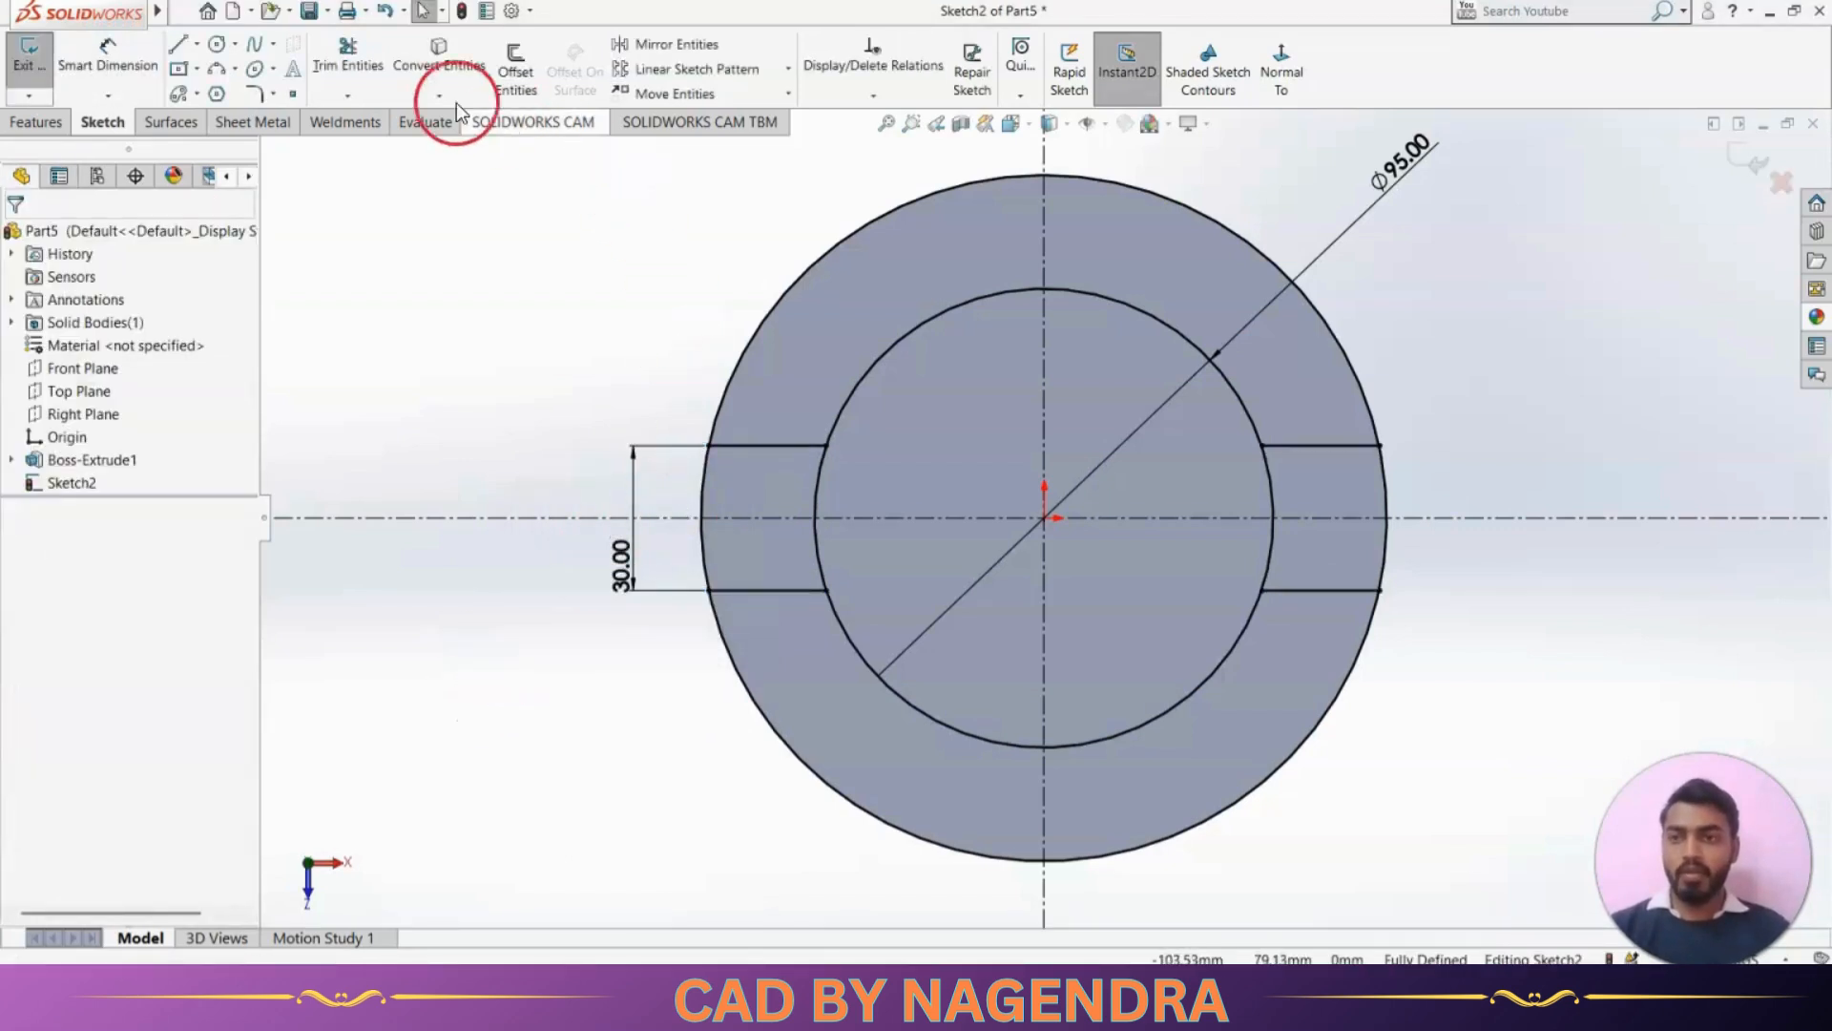
Trim the outer circle's upper and lower arcs and the inner circle's arcs between the short line pairs, and exit the sketch
left_click(348, 52)
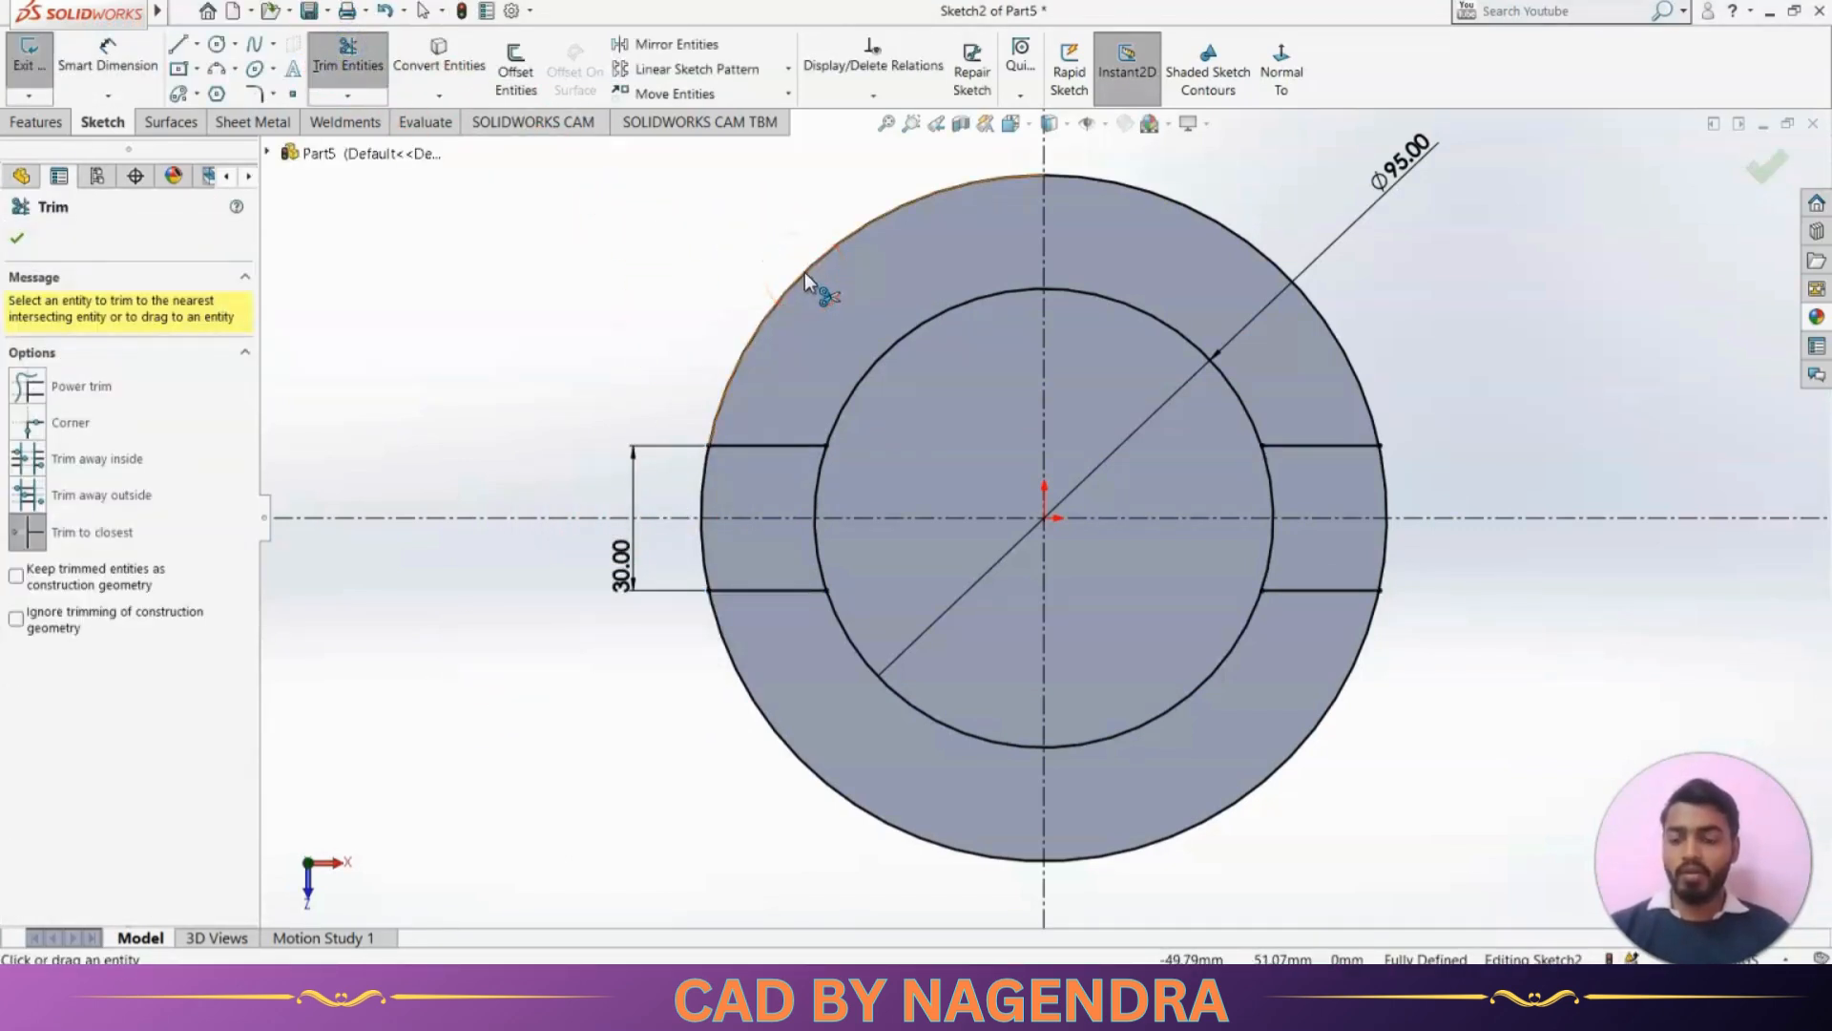
key("alt+Tab")
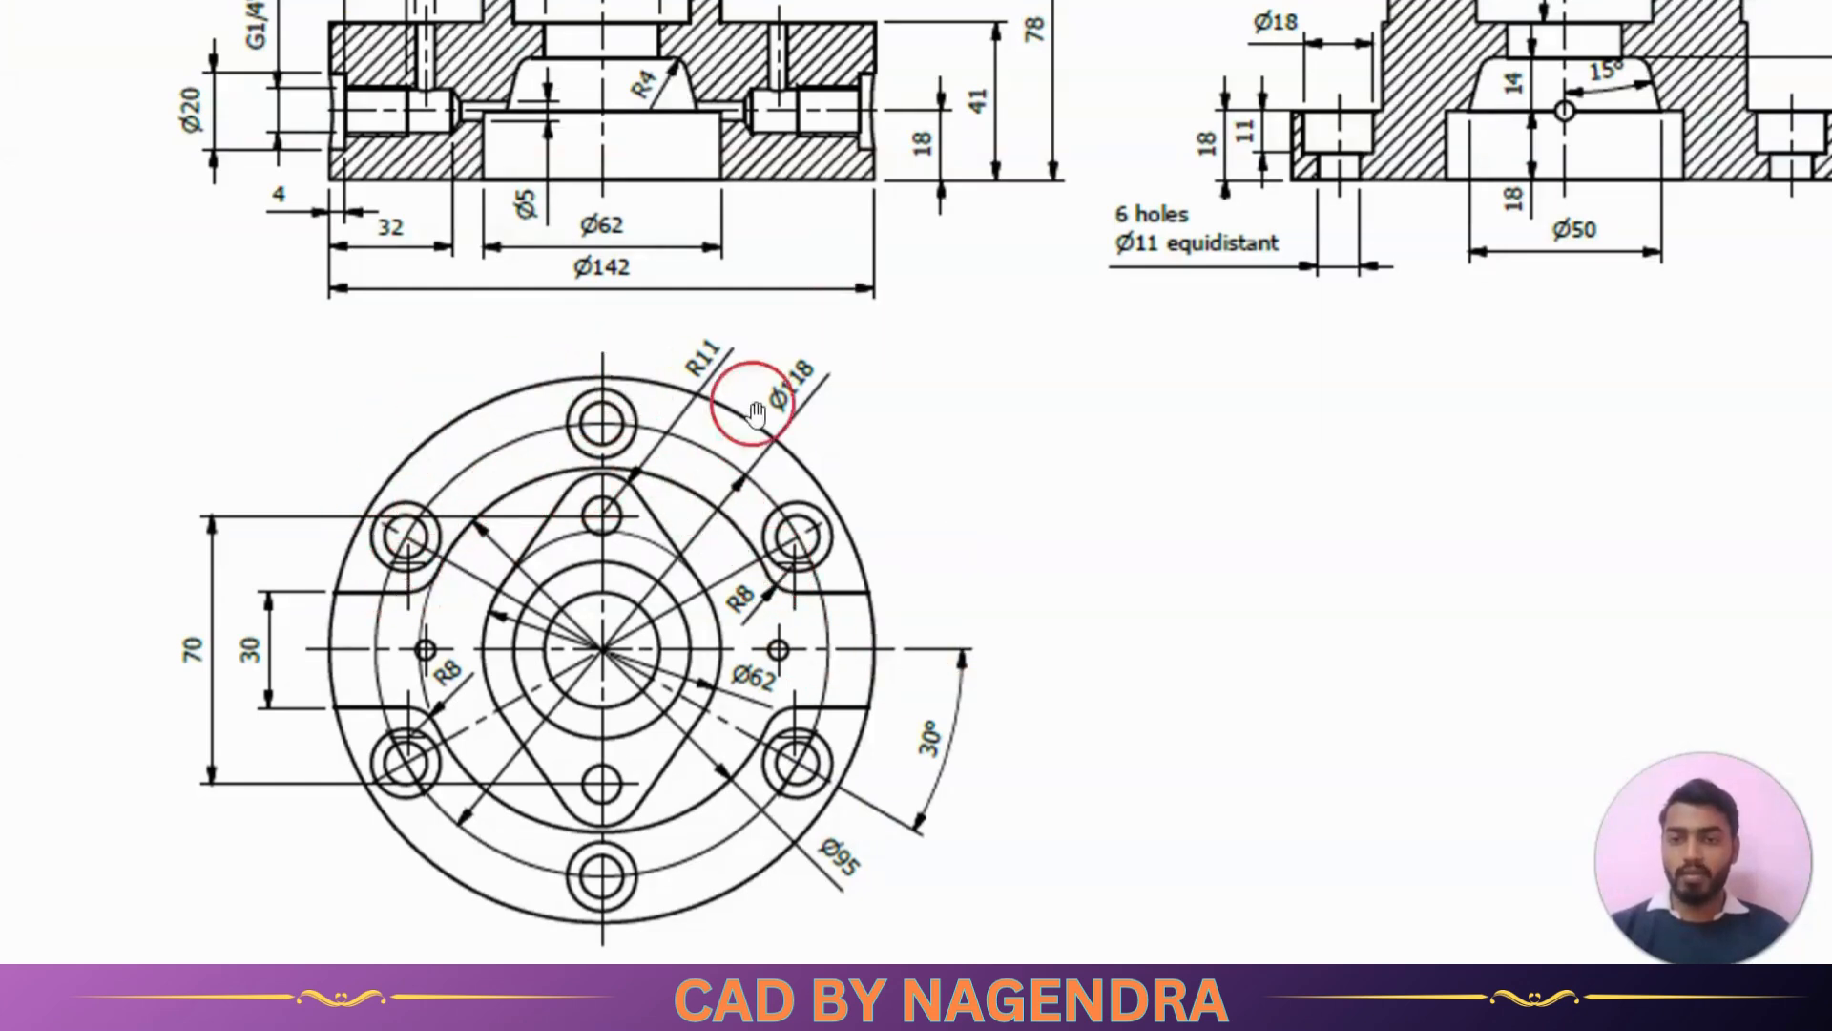
key("alt+Tab")
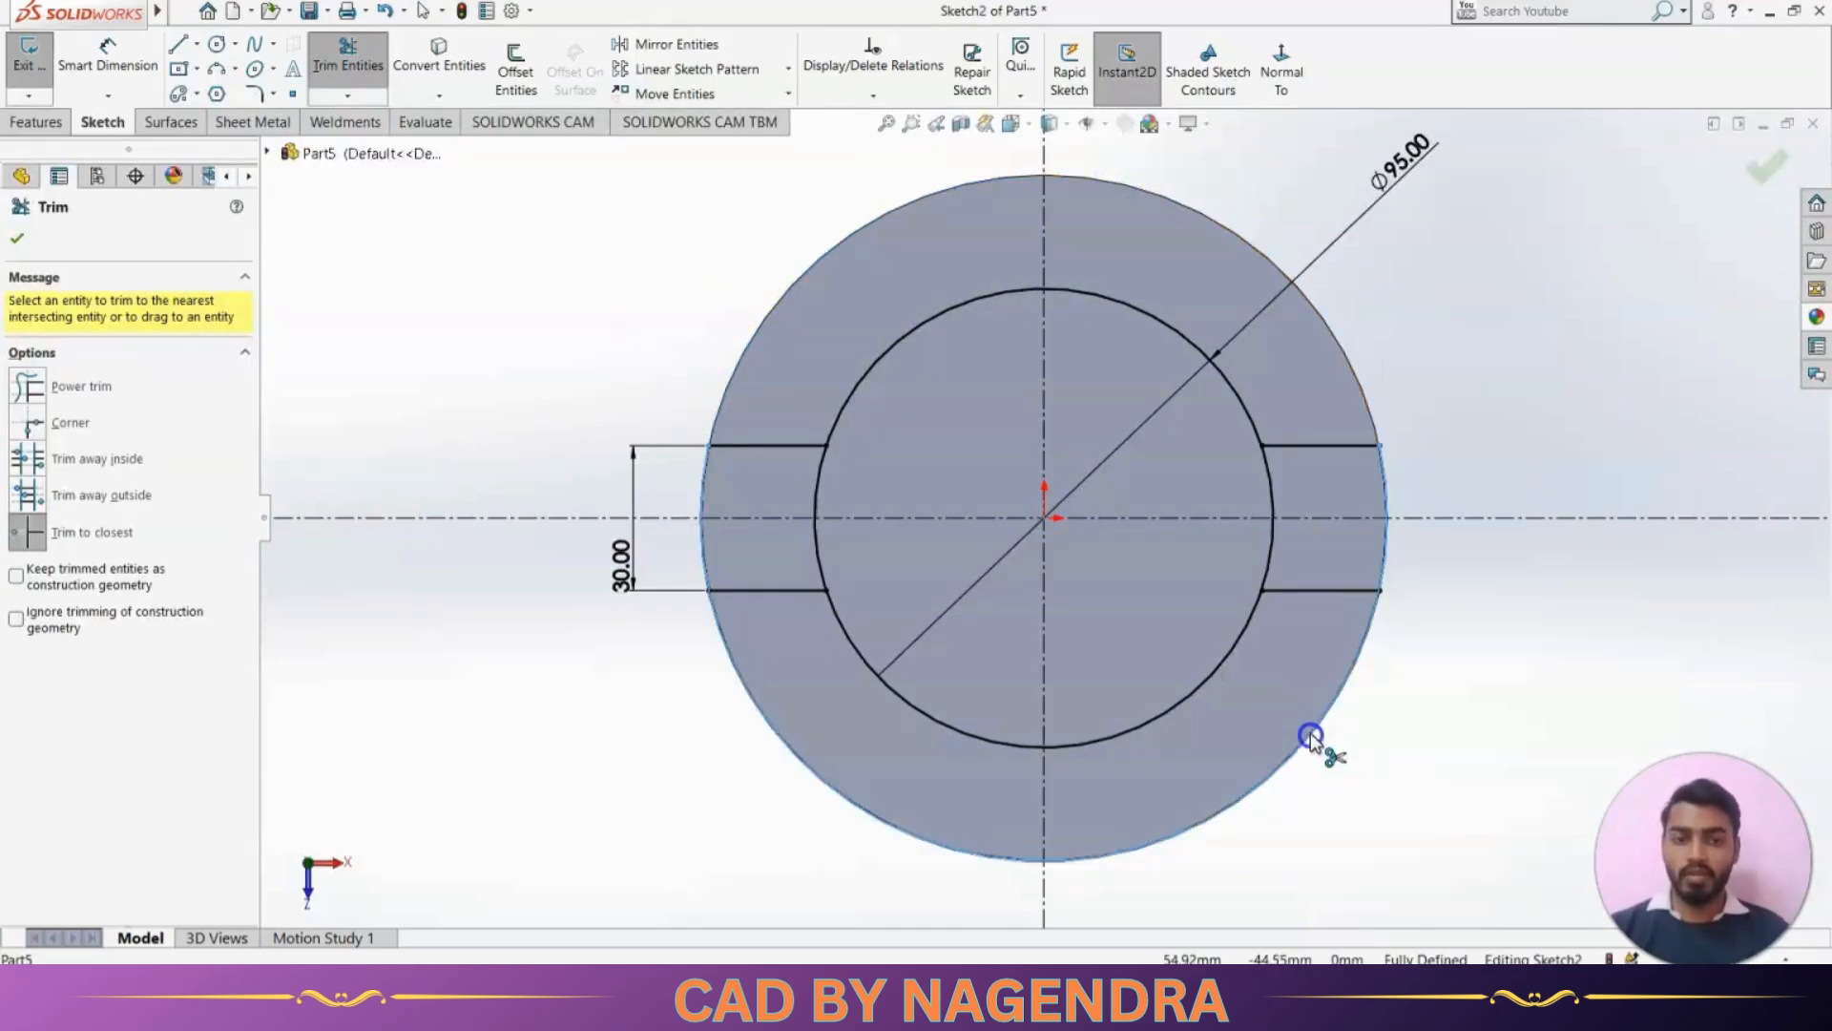
left_click(905, 832)
left_click(818, 554)
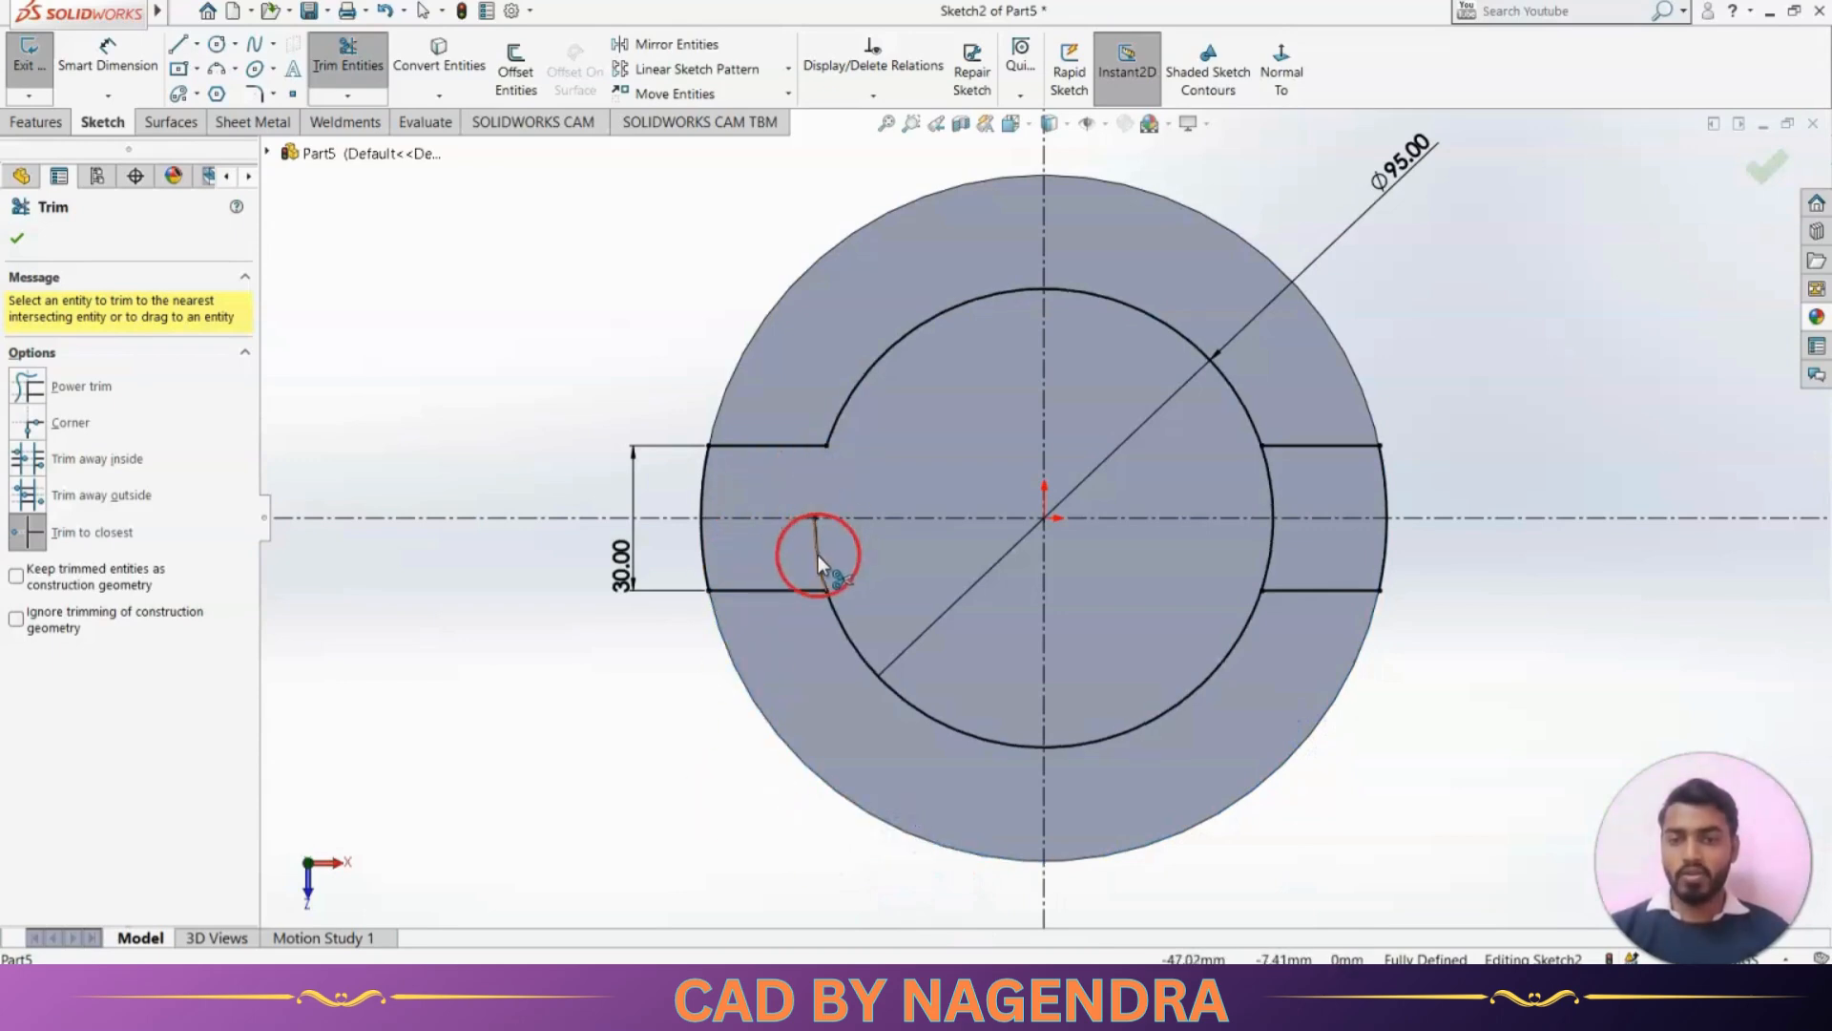
left_click(1263, 558)
scroll(1484, 695, "up", 3)
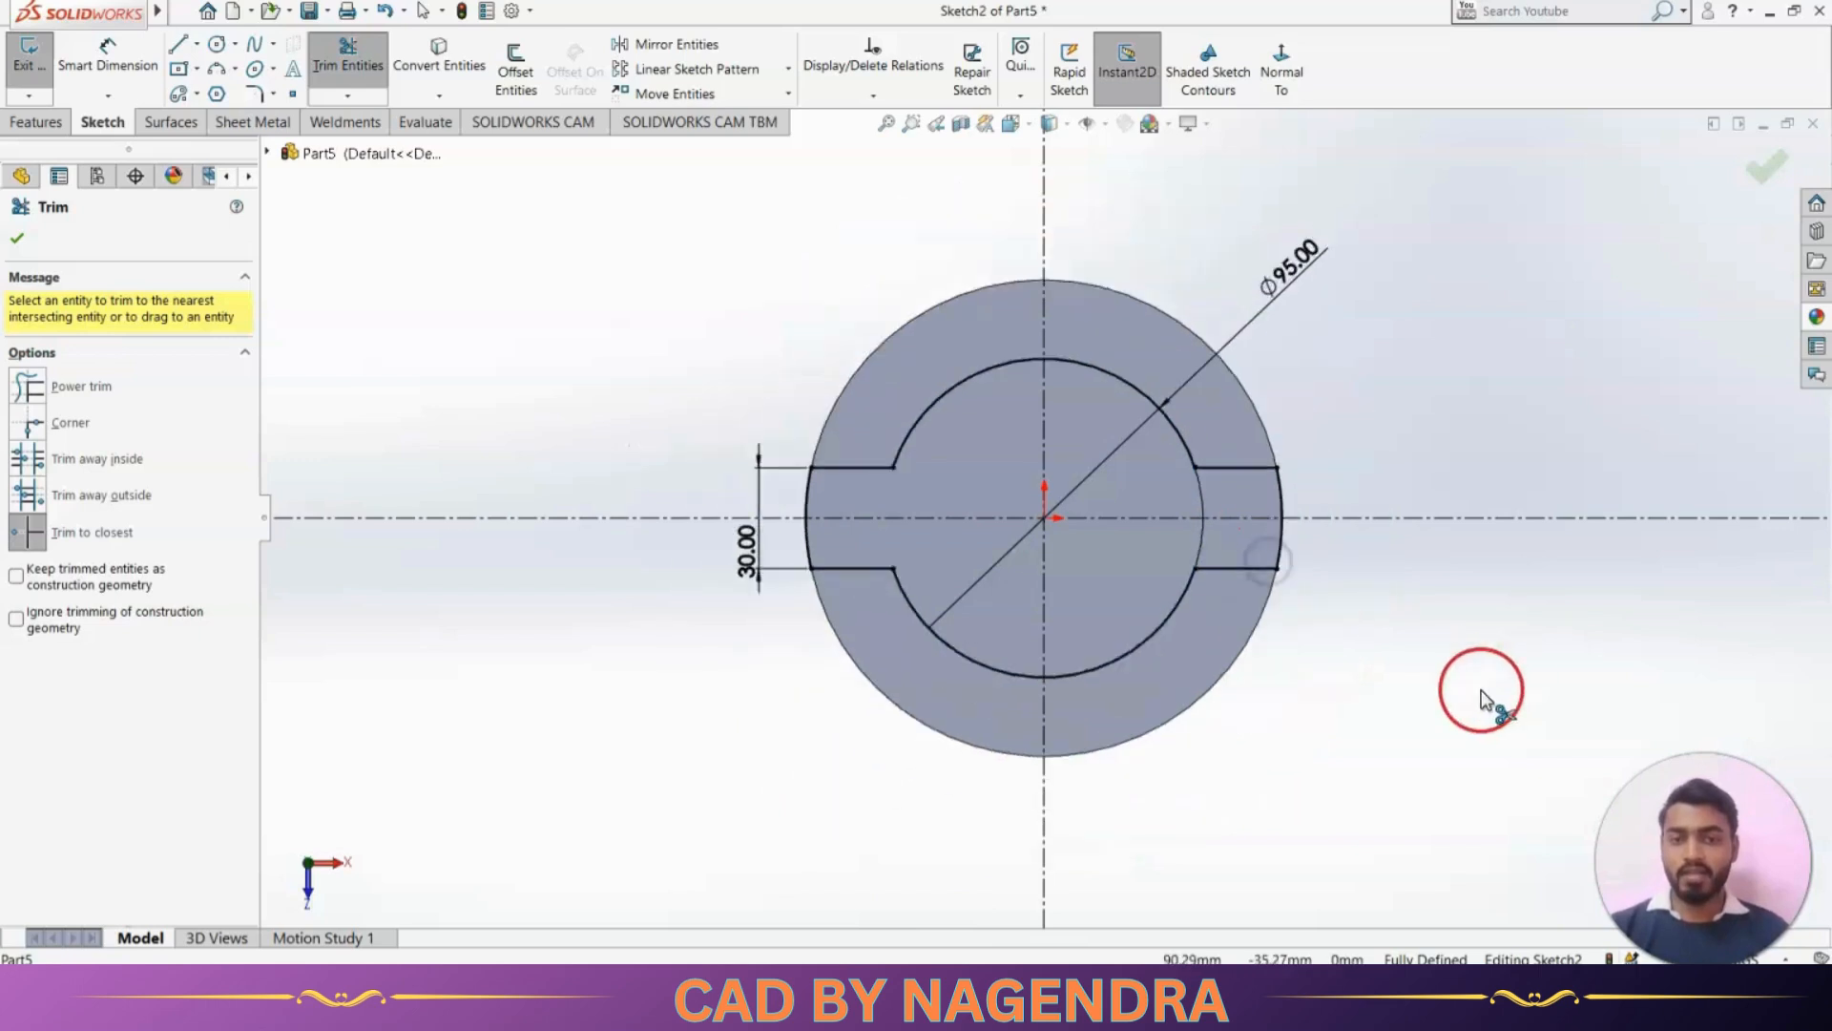
left_click(1765, 173)
left_click(1746, 165)
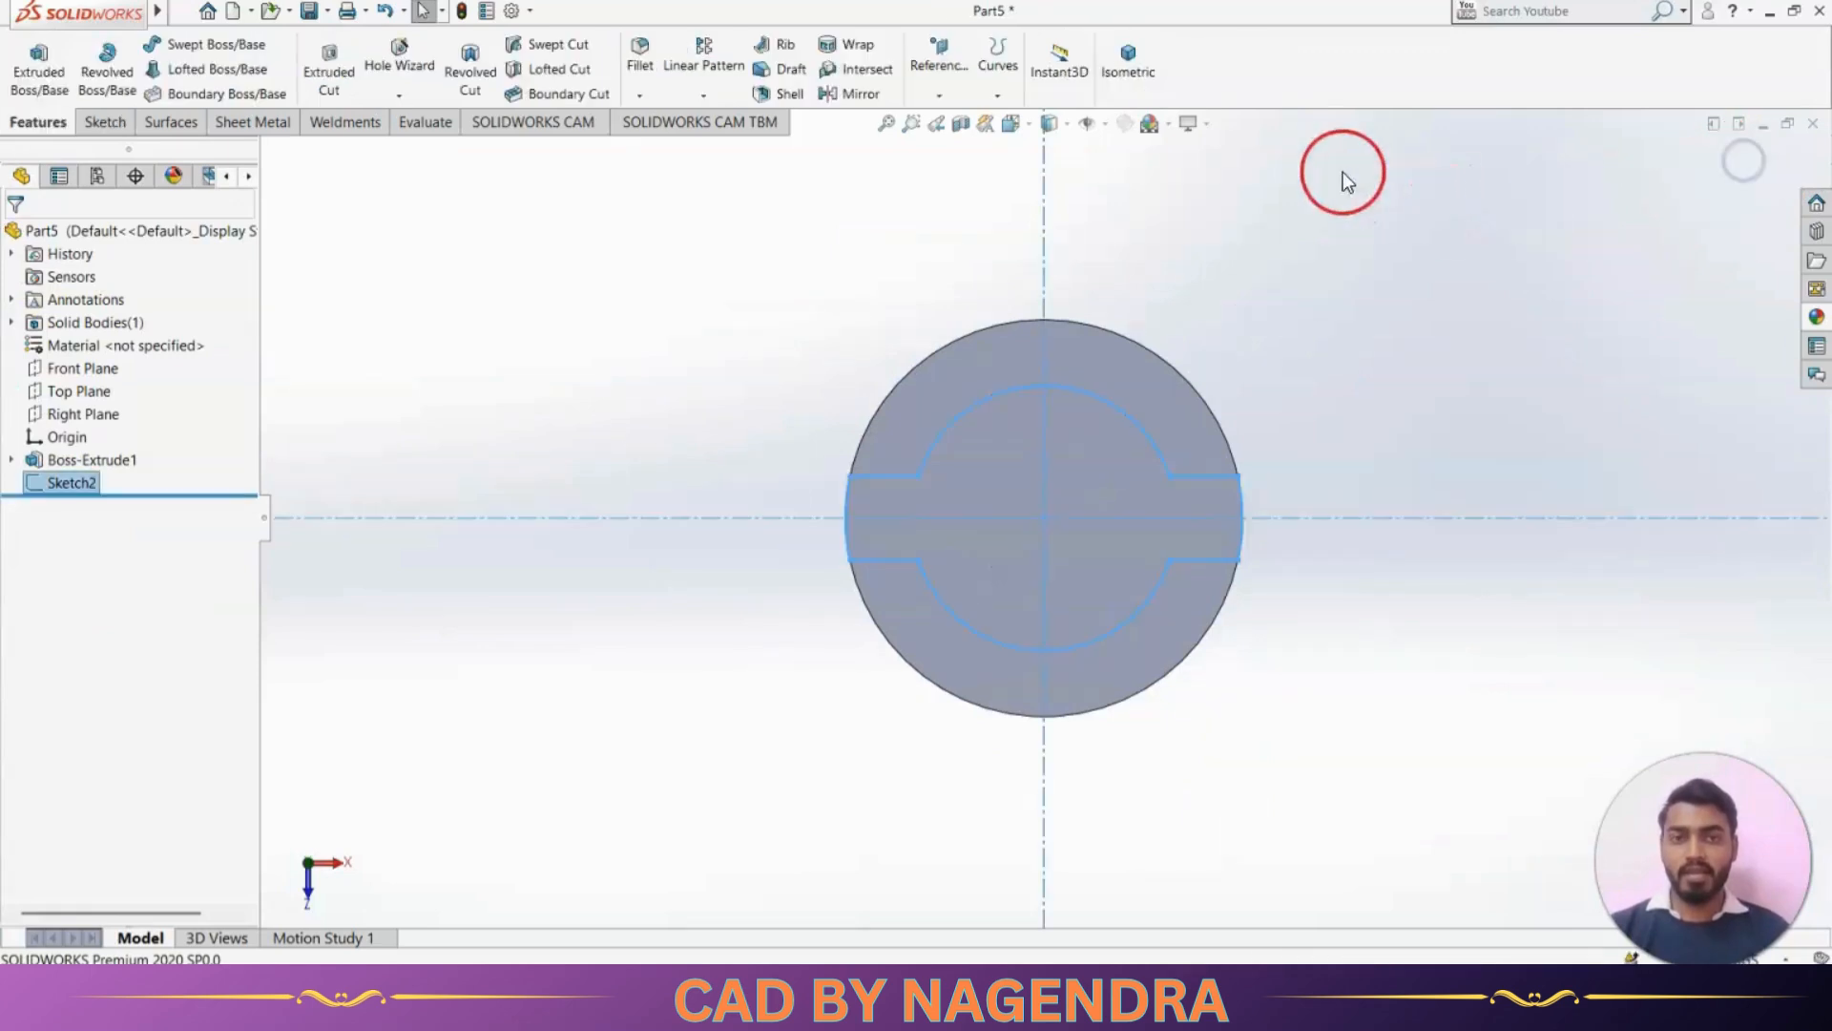
Extrude the trimmed profile upward from the base disc with a blind depth of 41-18 (23 mm), merging the result
left_click(1129, 67)
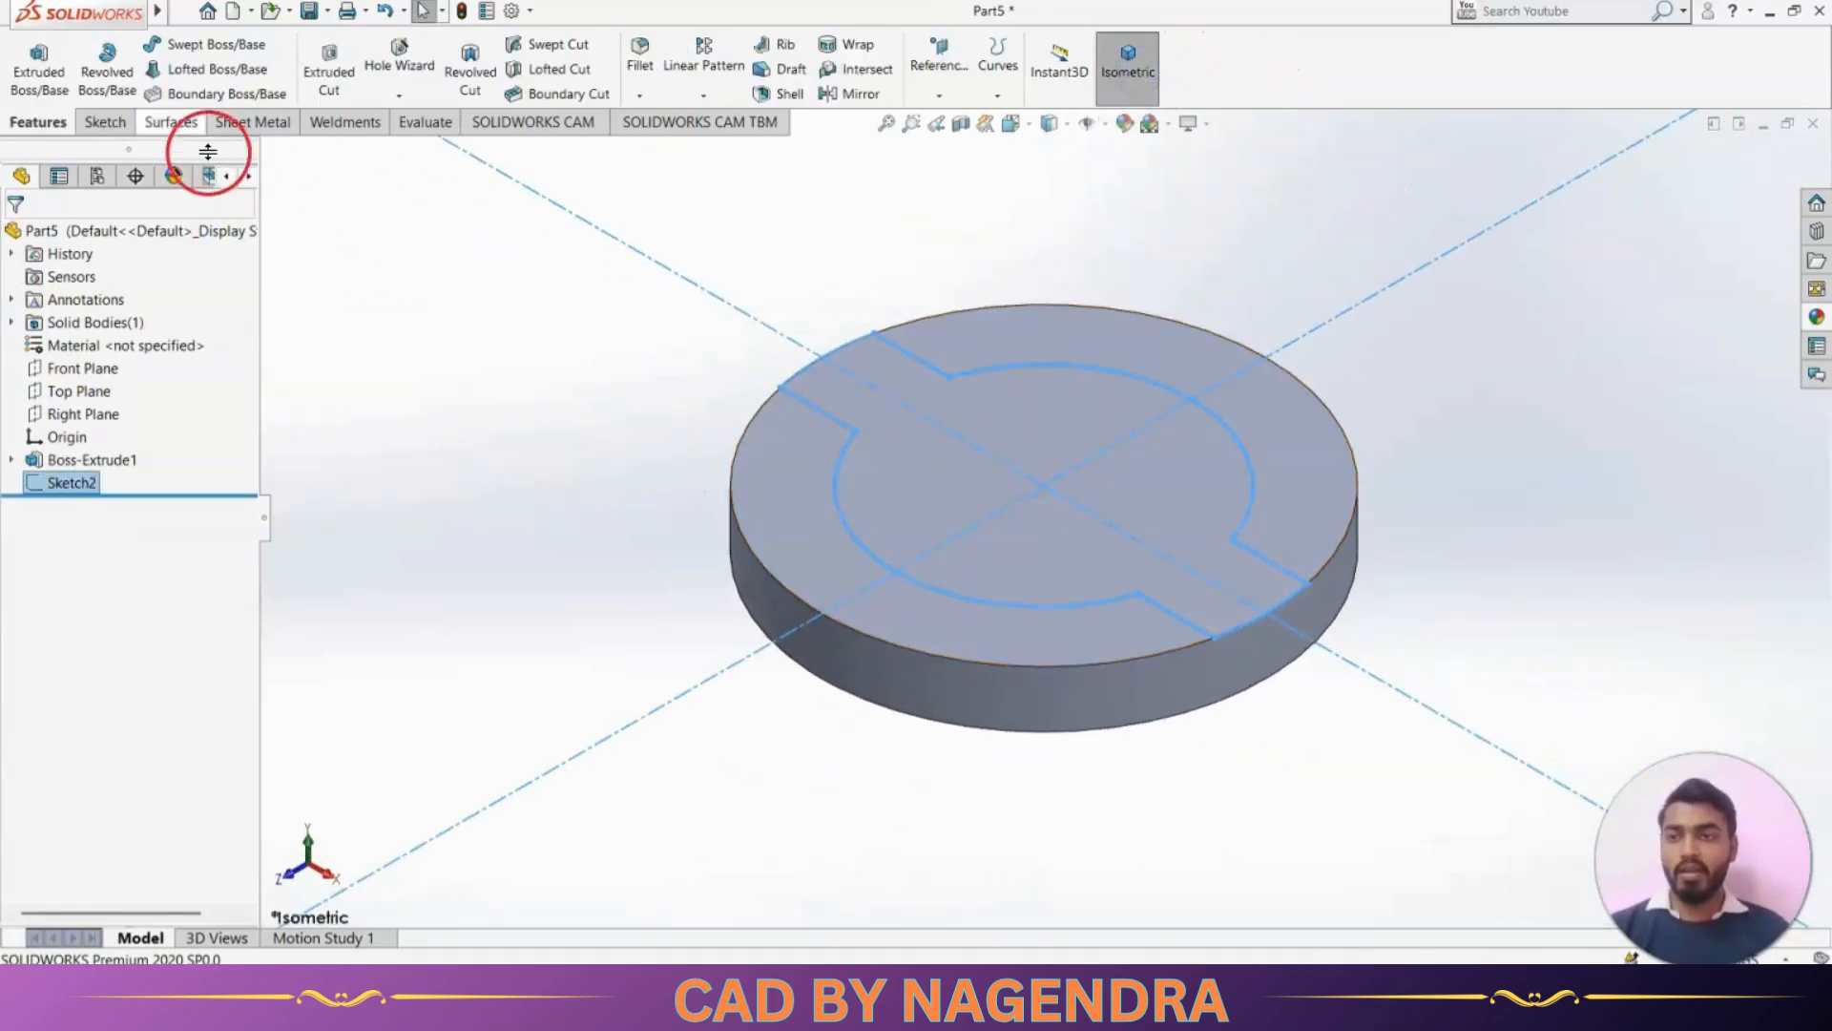
left_click(40, 69)
key("alt+Tab")
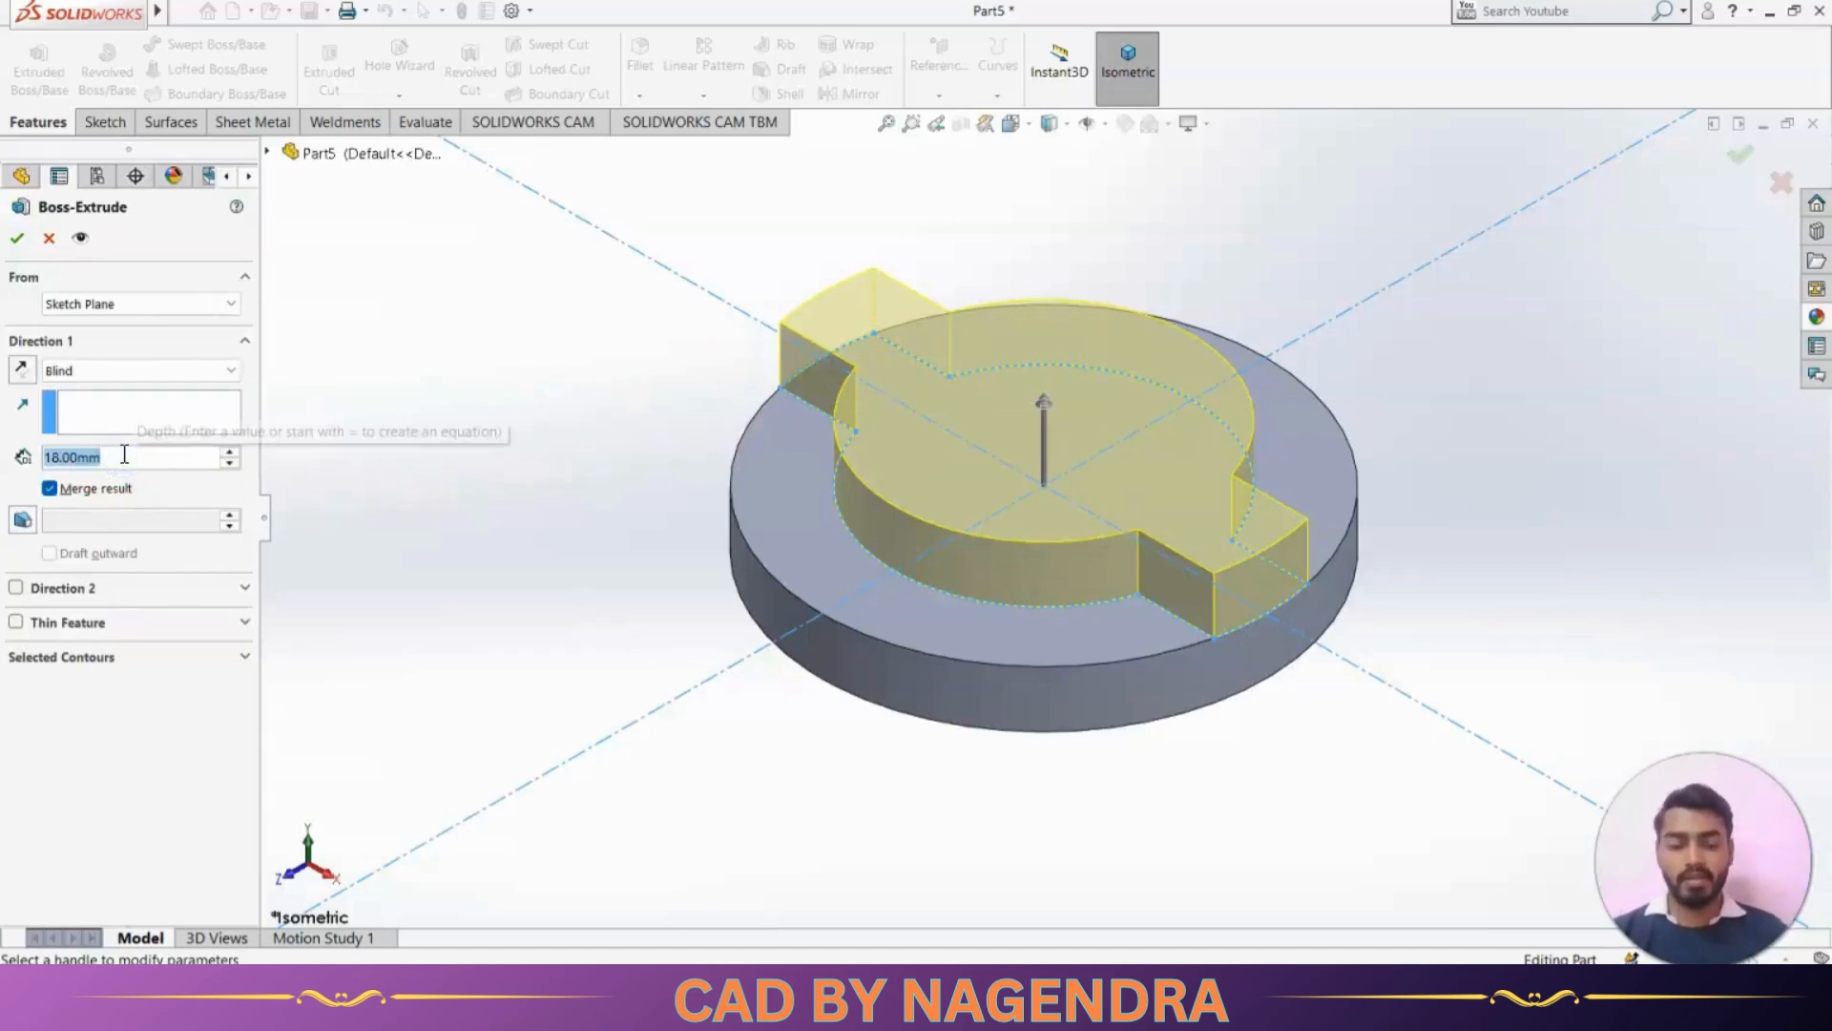
type("41-18")
key("Return")
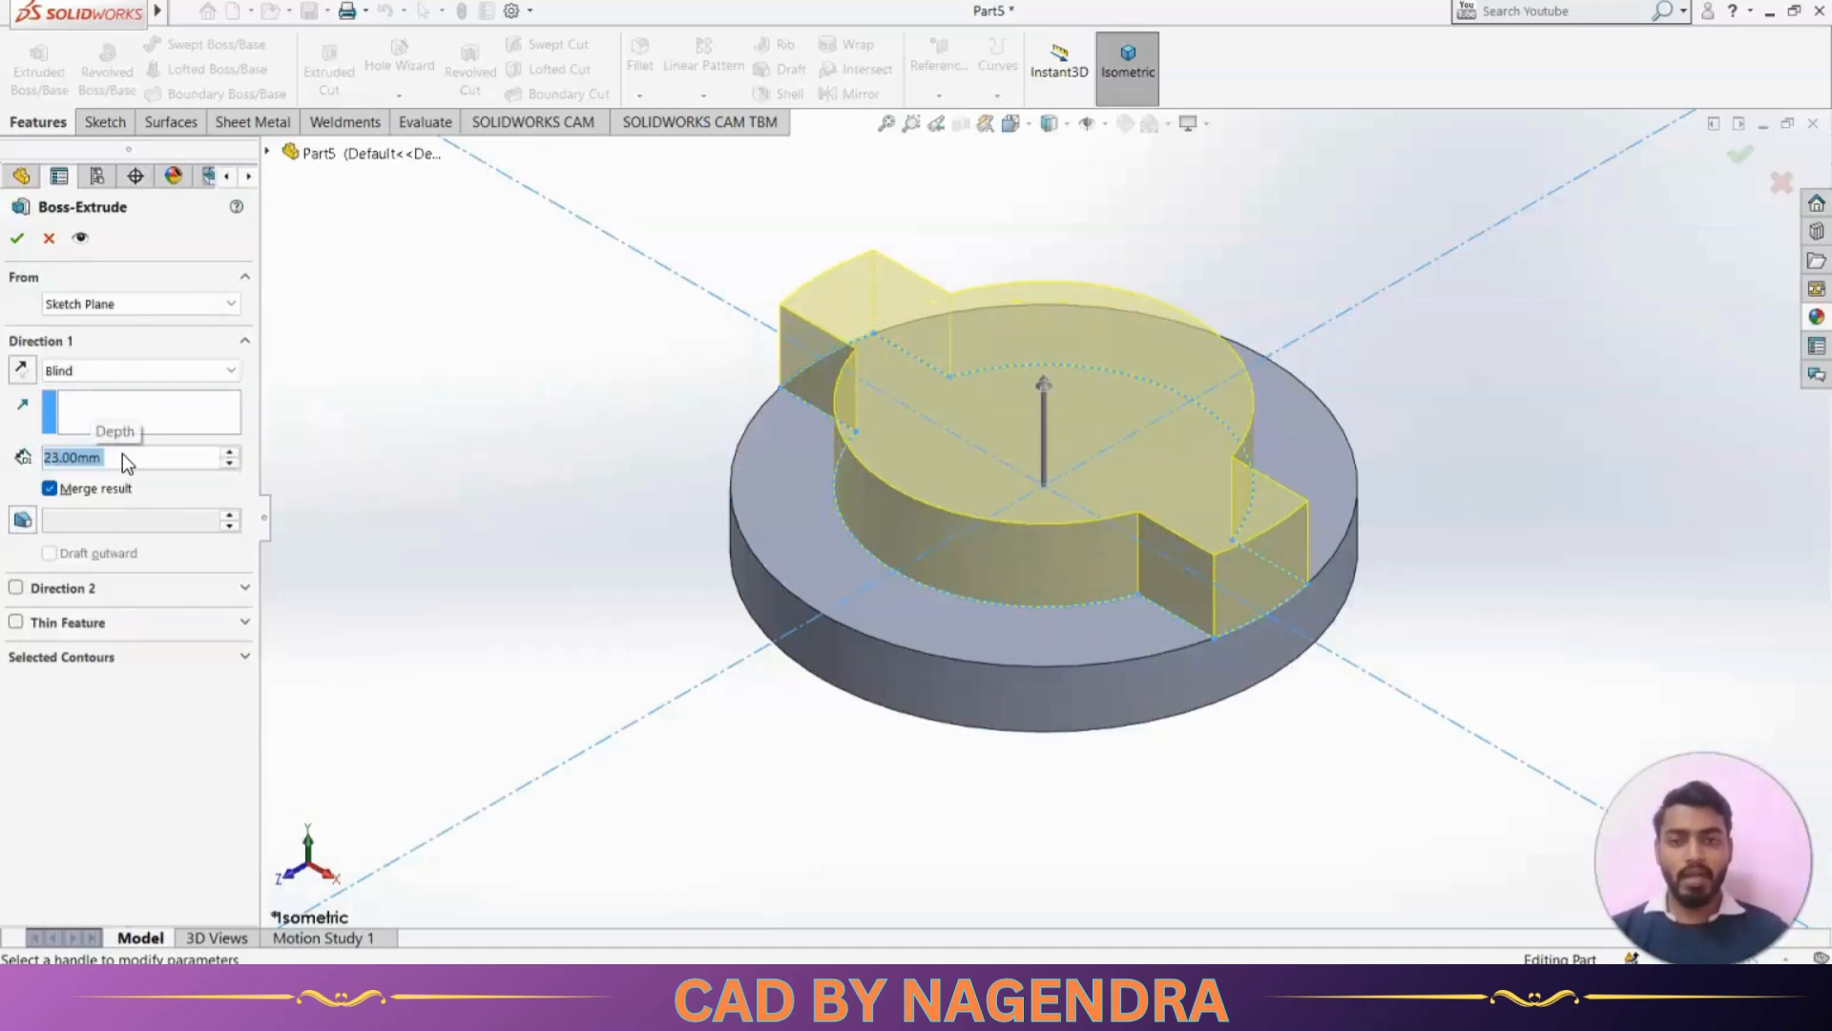
left_click(17, 237)
left_click(363, 415)
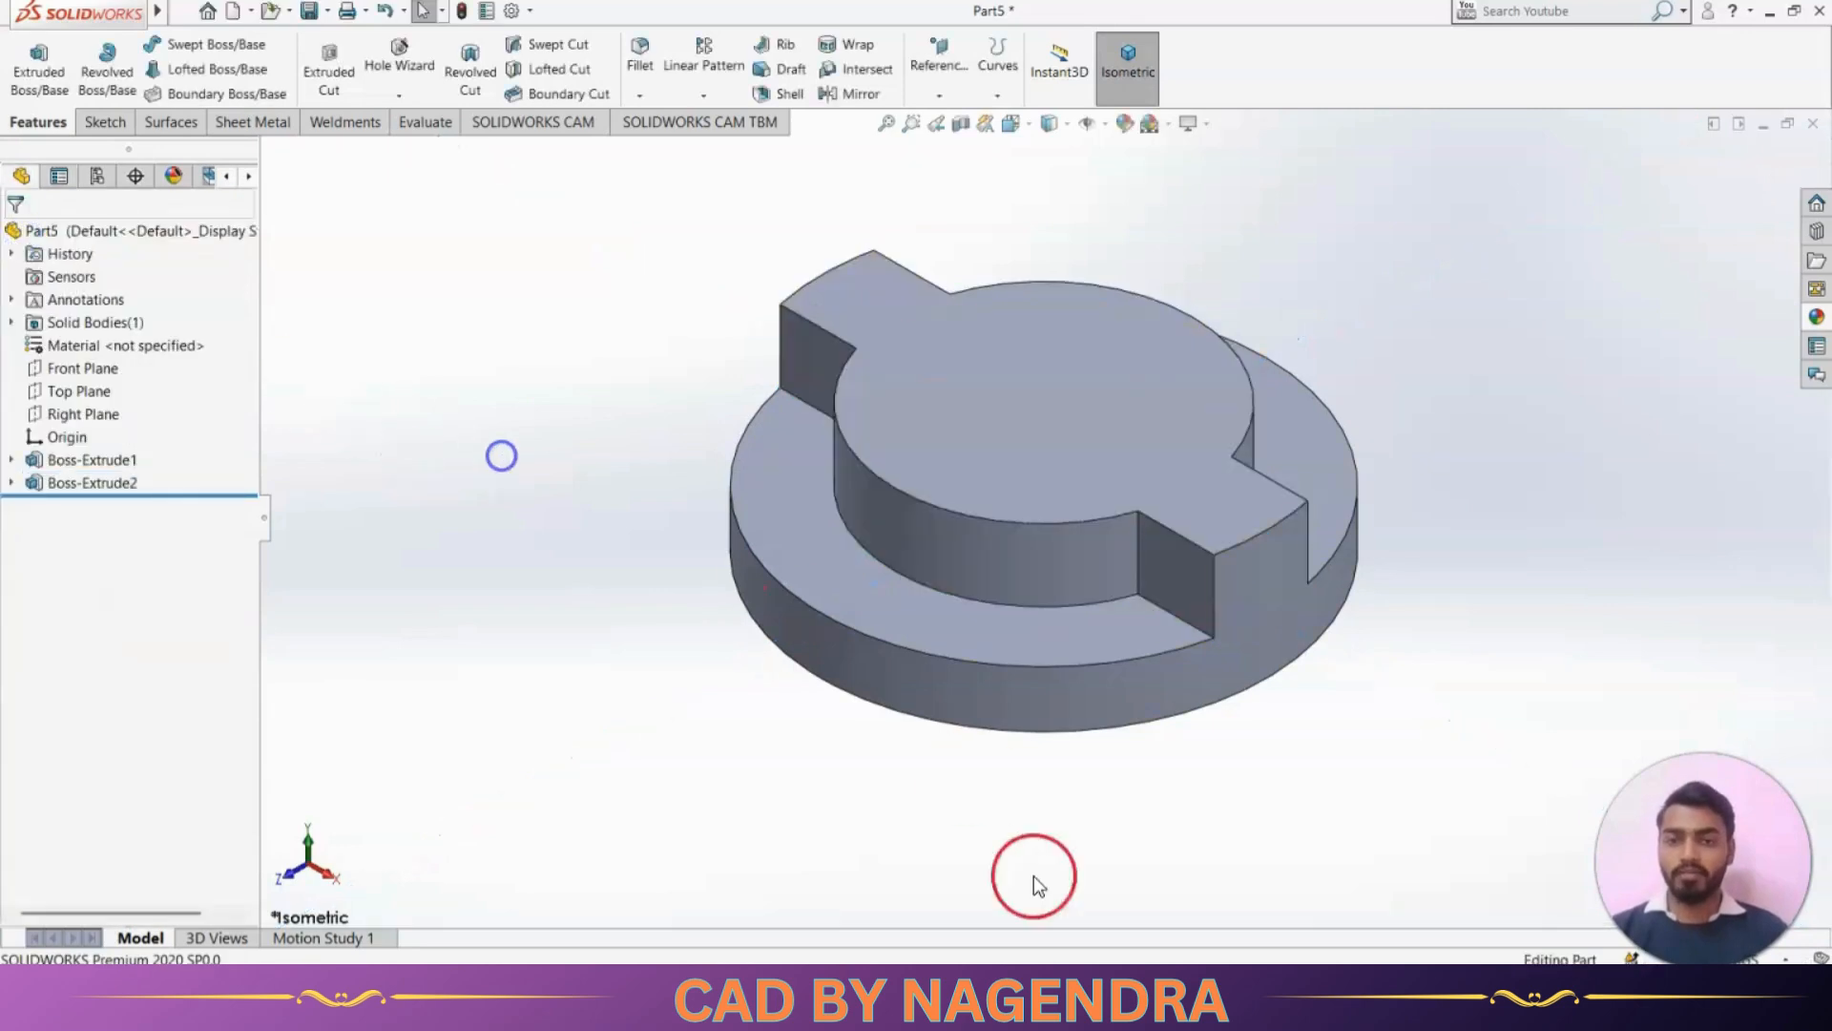
Start a sketch on the top face of the raised section, view it straight on, and consult the reference drawing
middle_click_drag(1035, 879, 1205, 834)
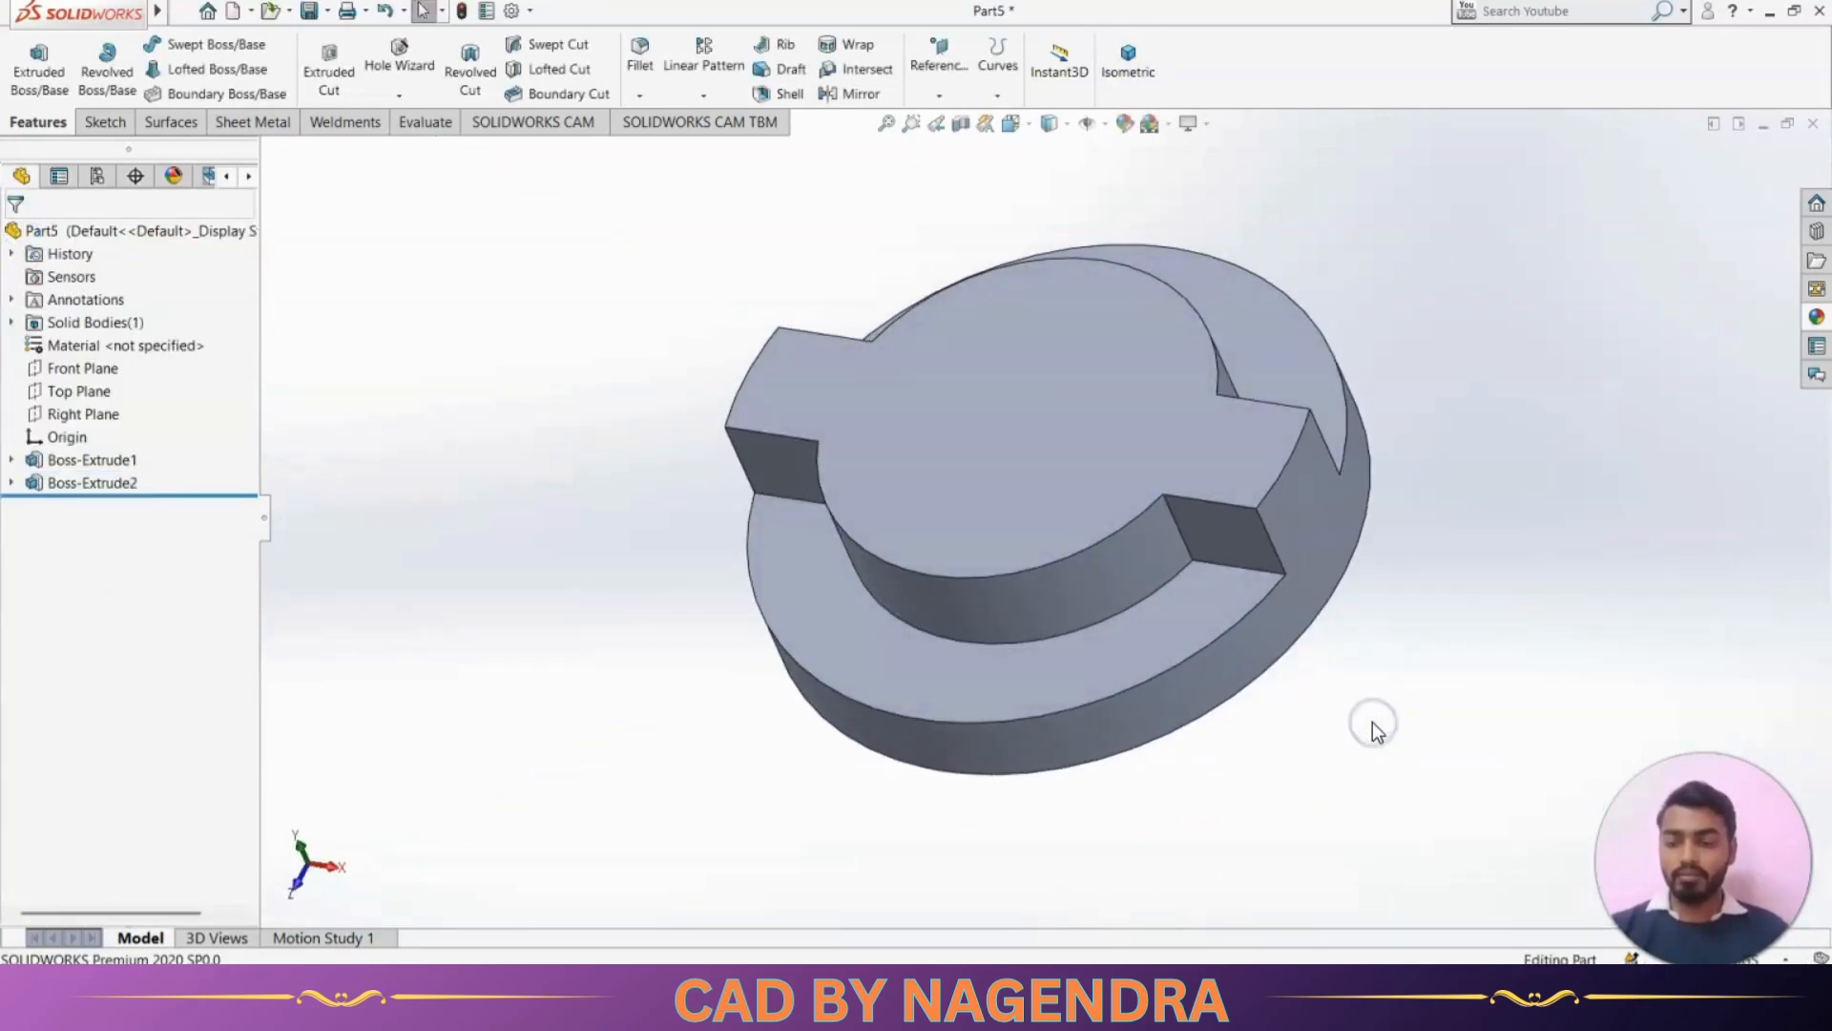
key("alt+Tab")
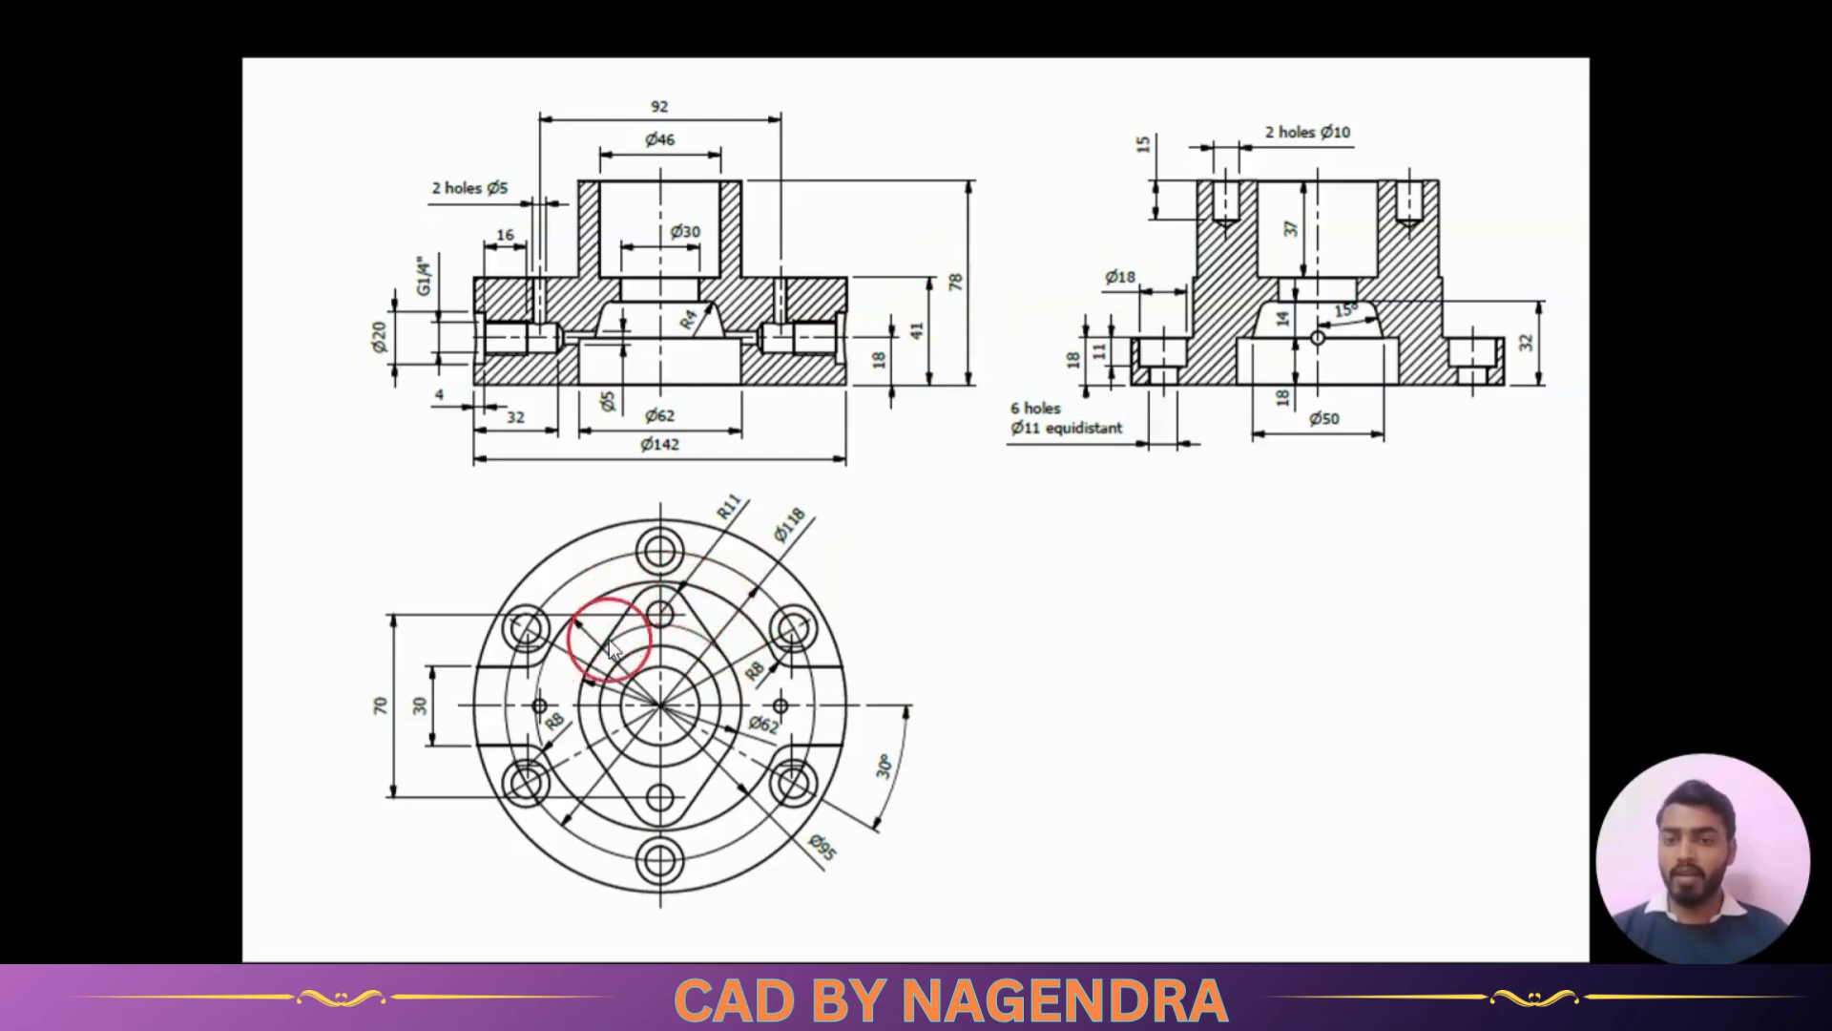
scroll(687, 851, "up", 4)
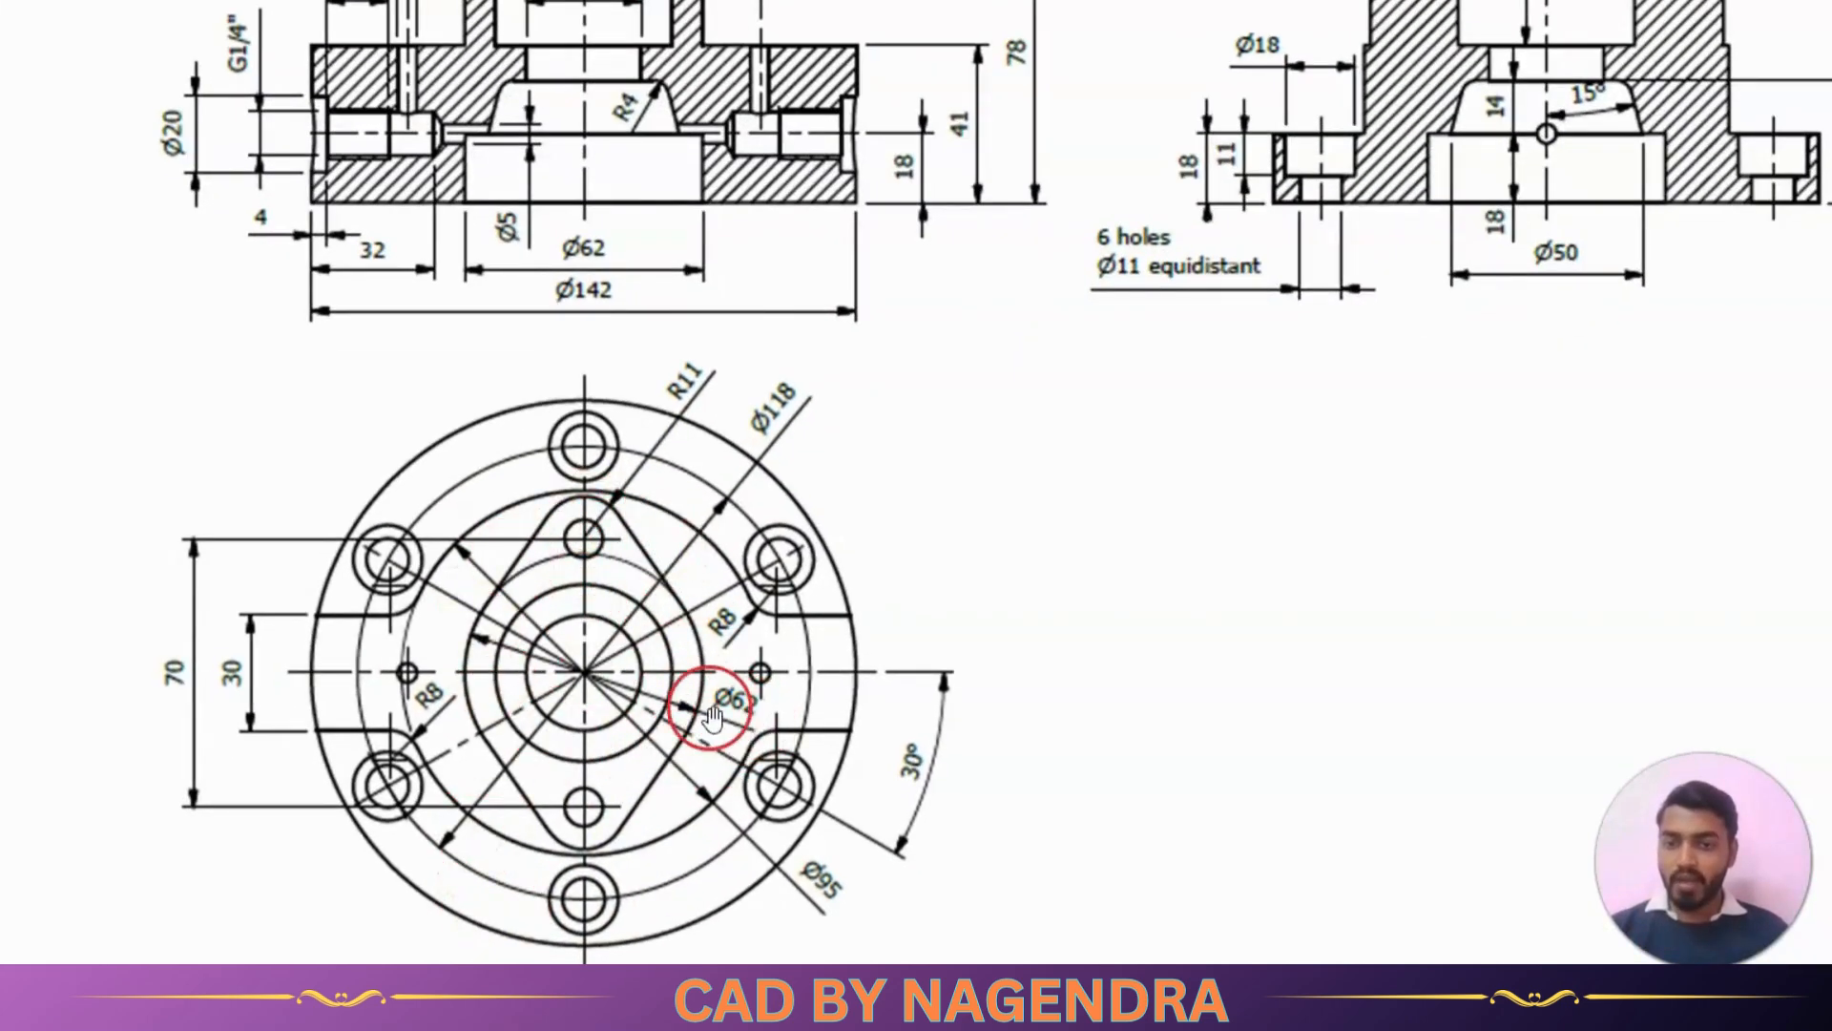
key("alt+Tab")
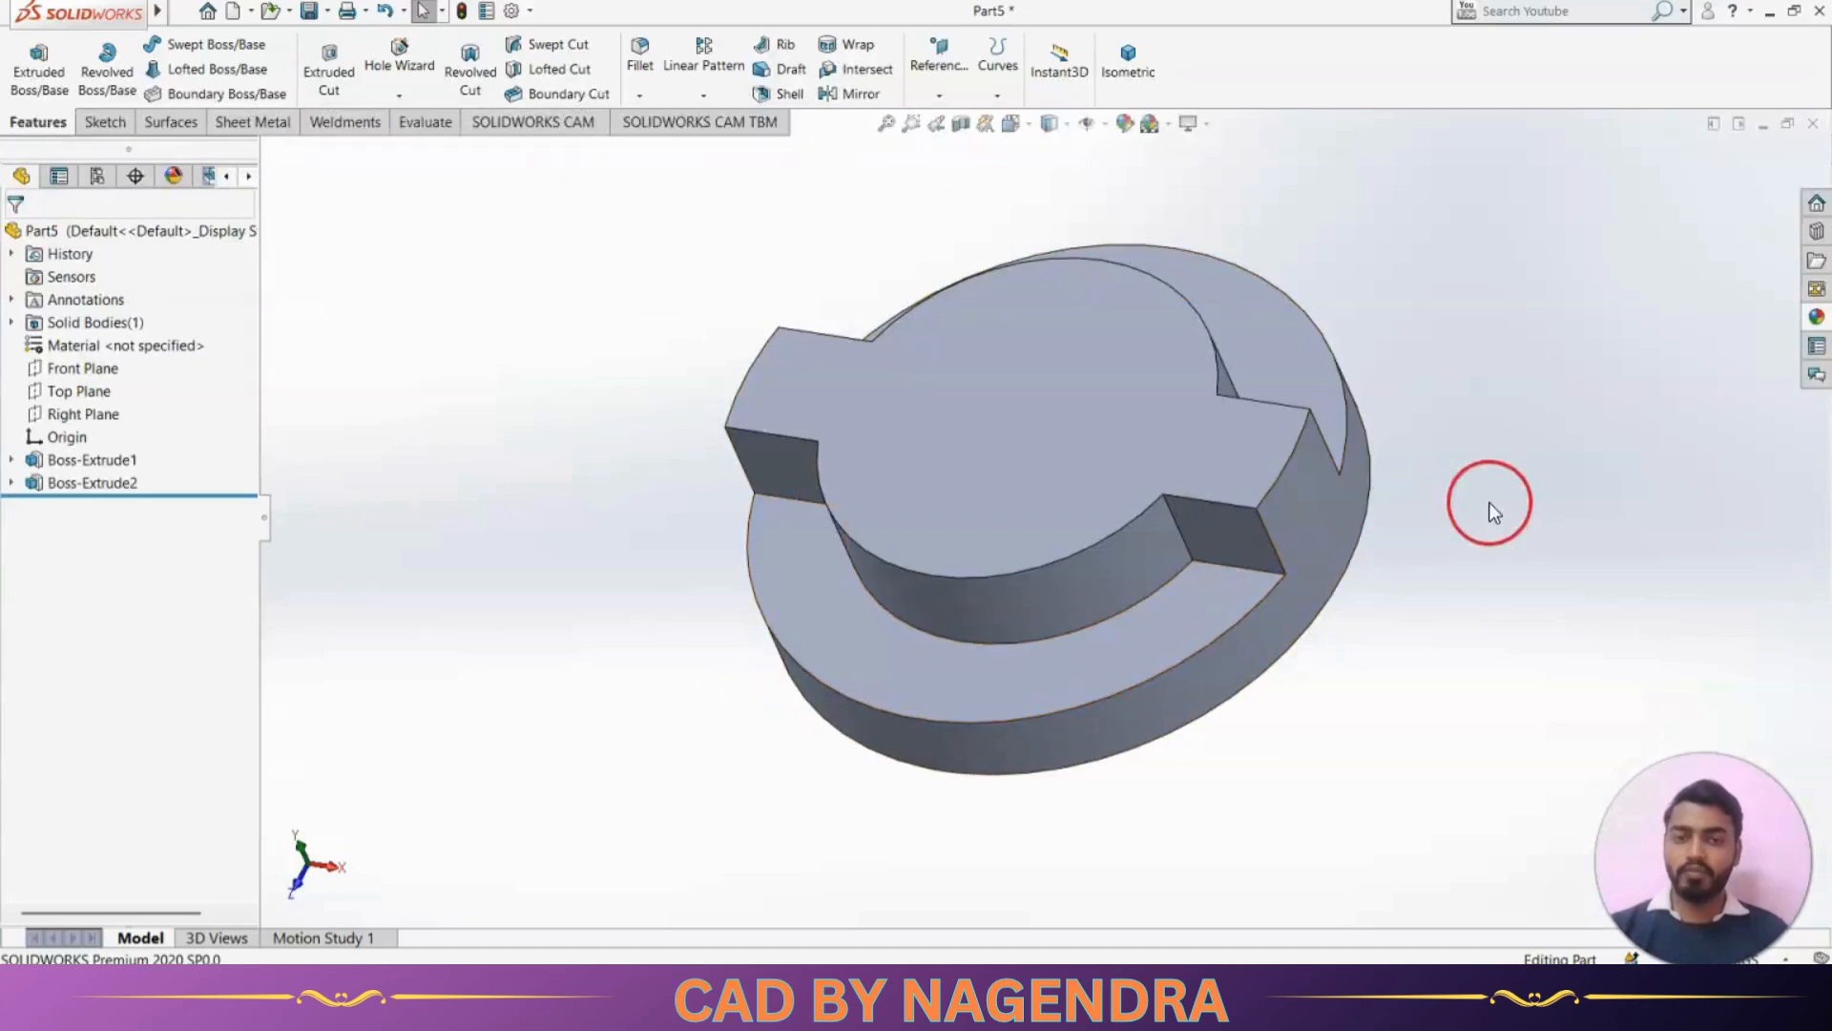
left_click(1017, 425)
left_click(1101, 368)
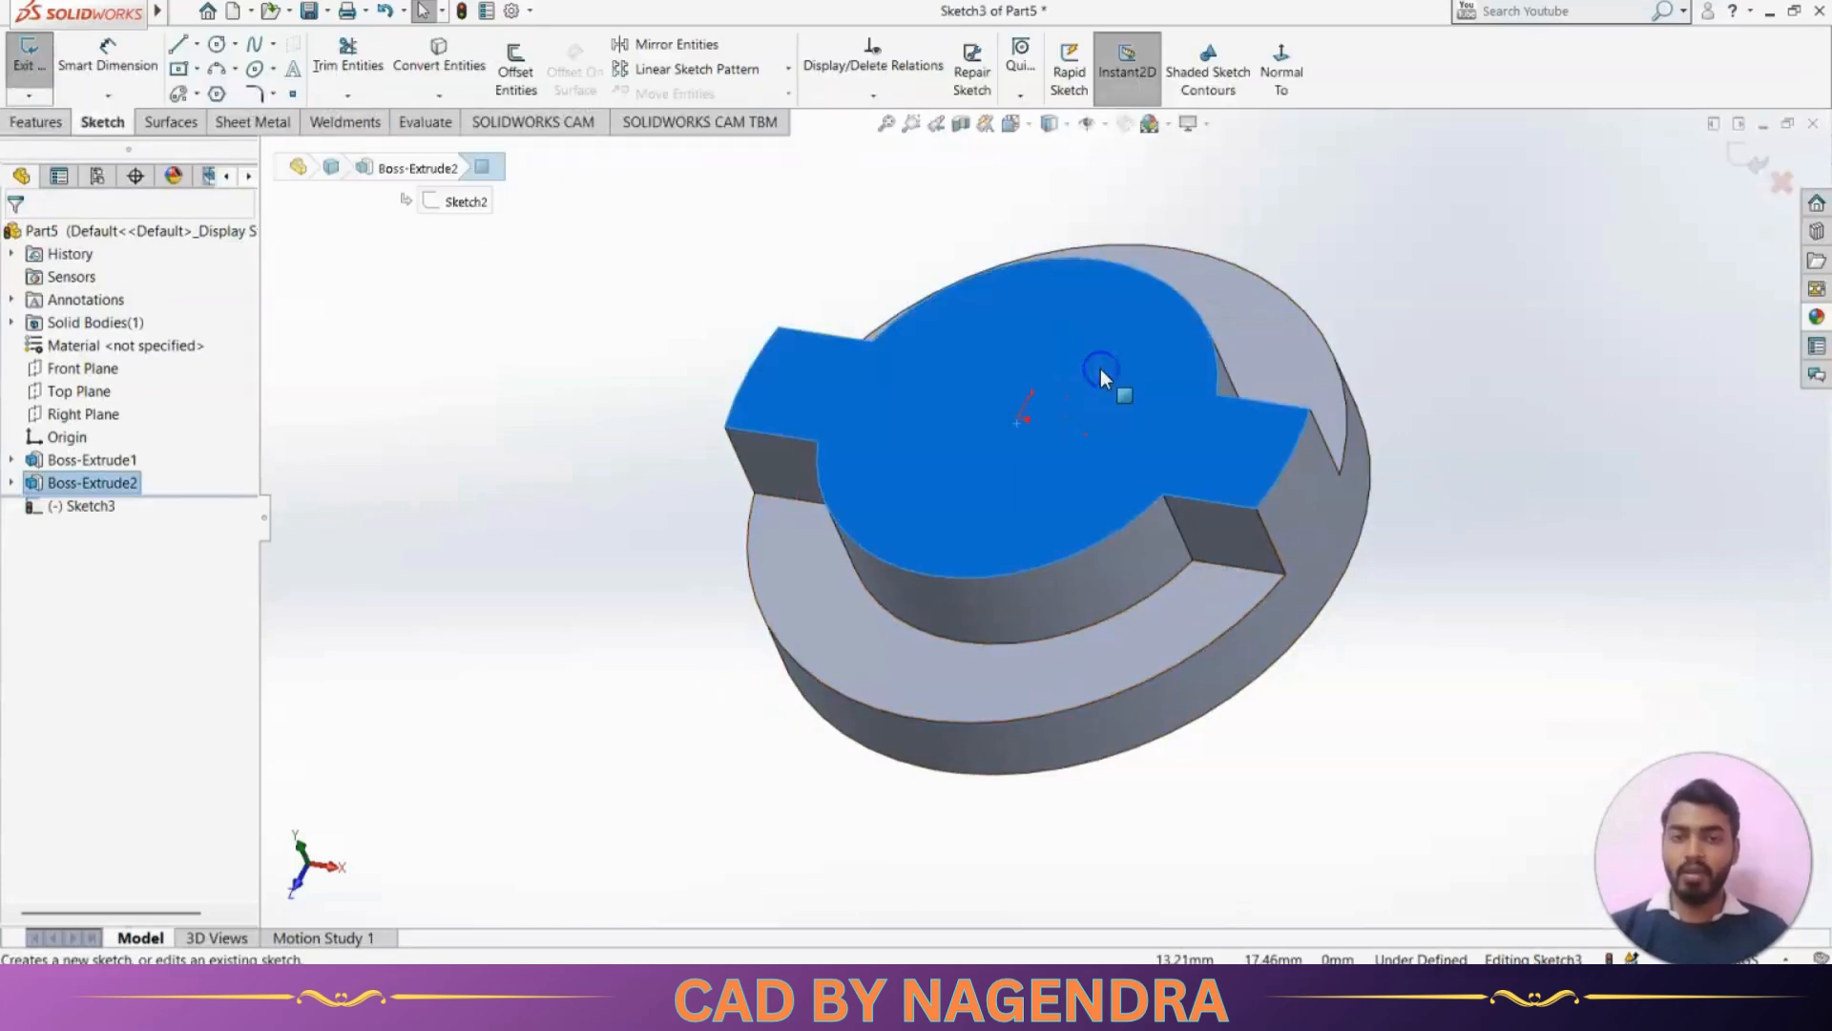
left_click(1282, 67)
key("alt+Tab")
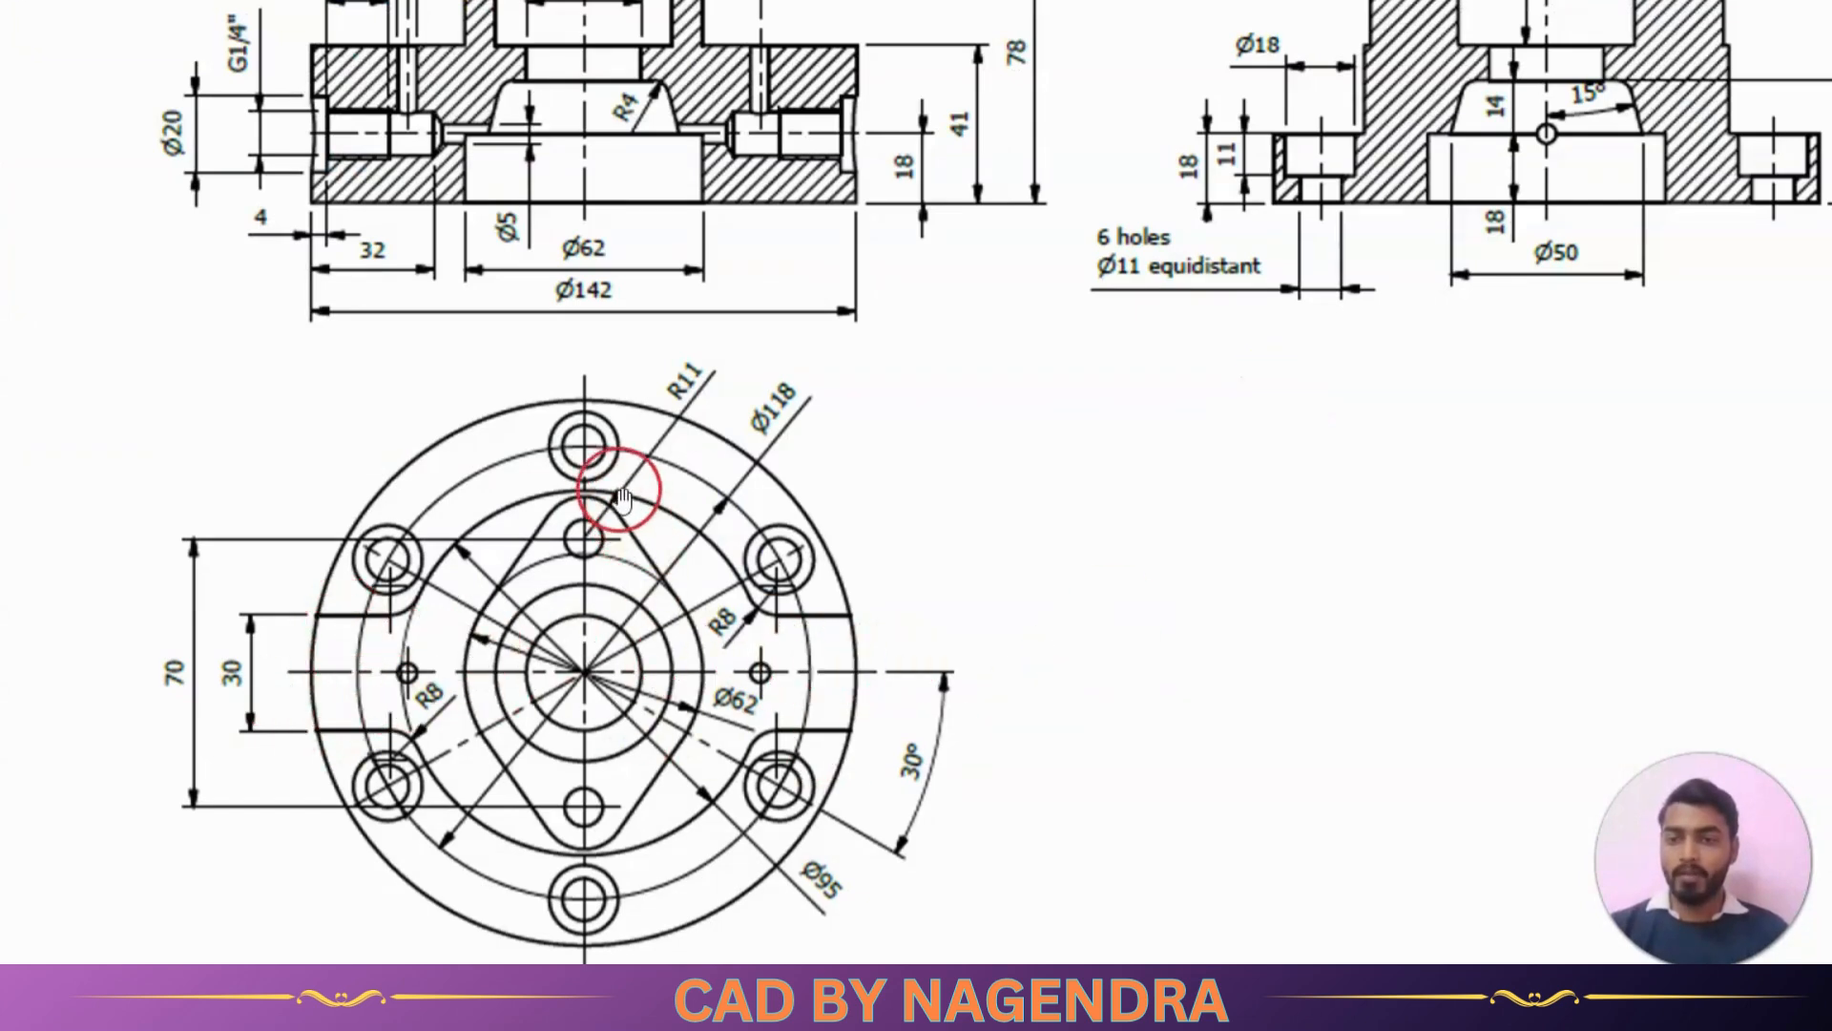
key("alt+Tab")
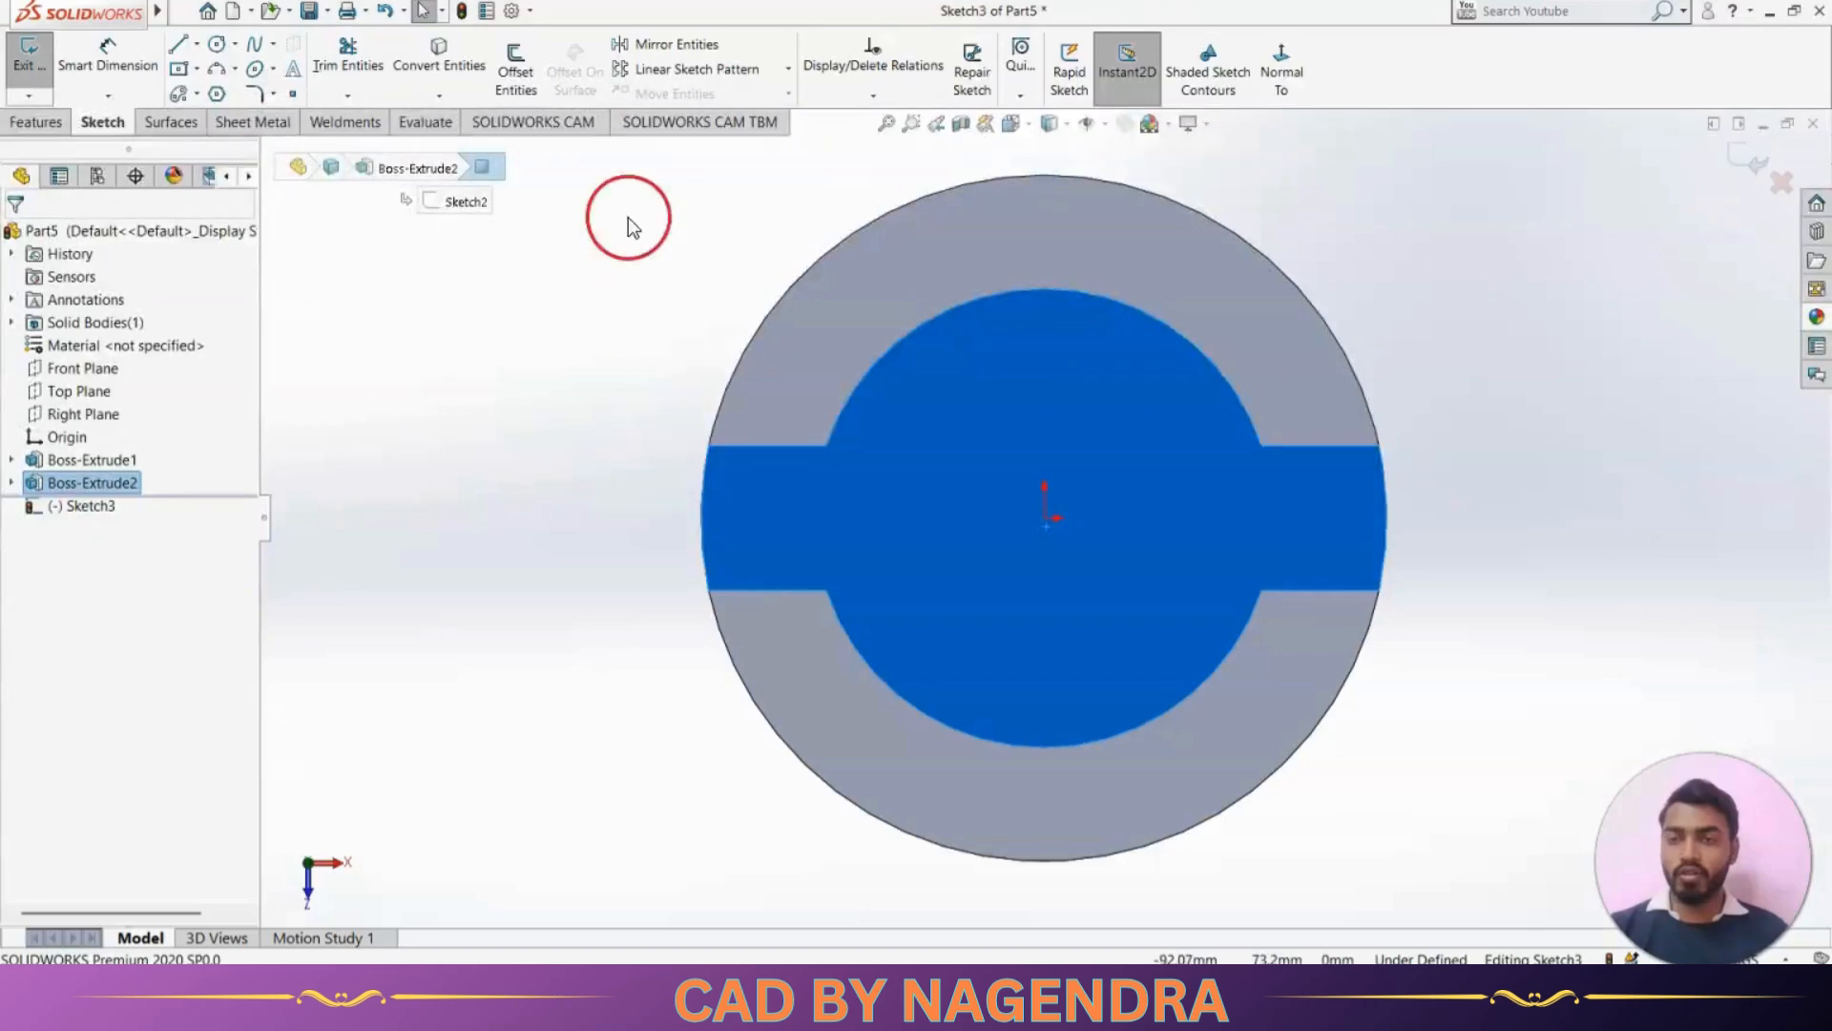
Sketch a circle centered on the origin and dimension its diameter to 62 mm
left_click(221, 46)
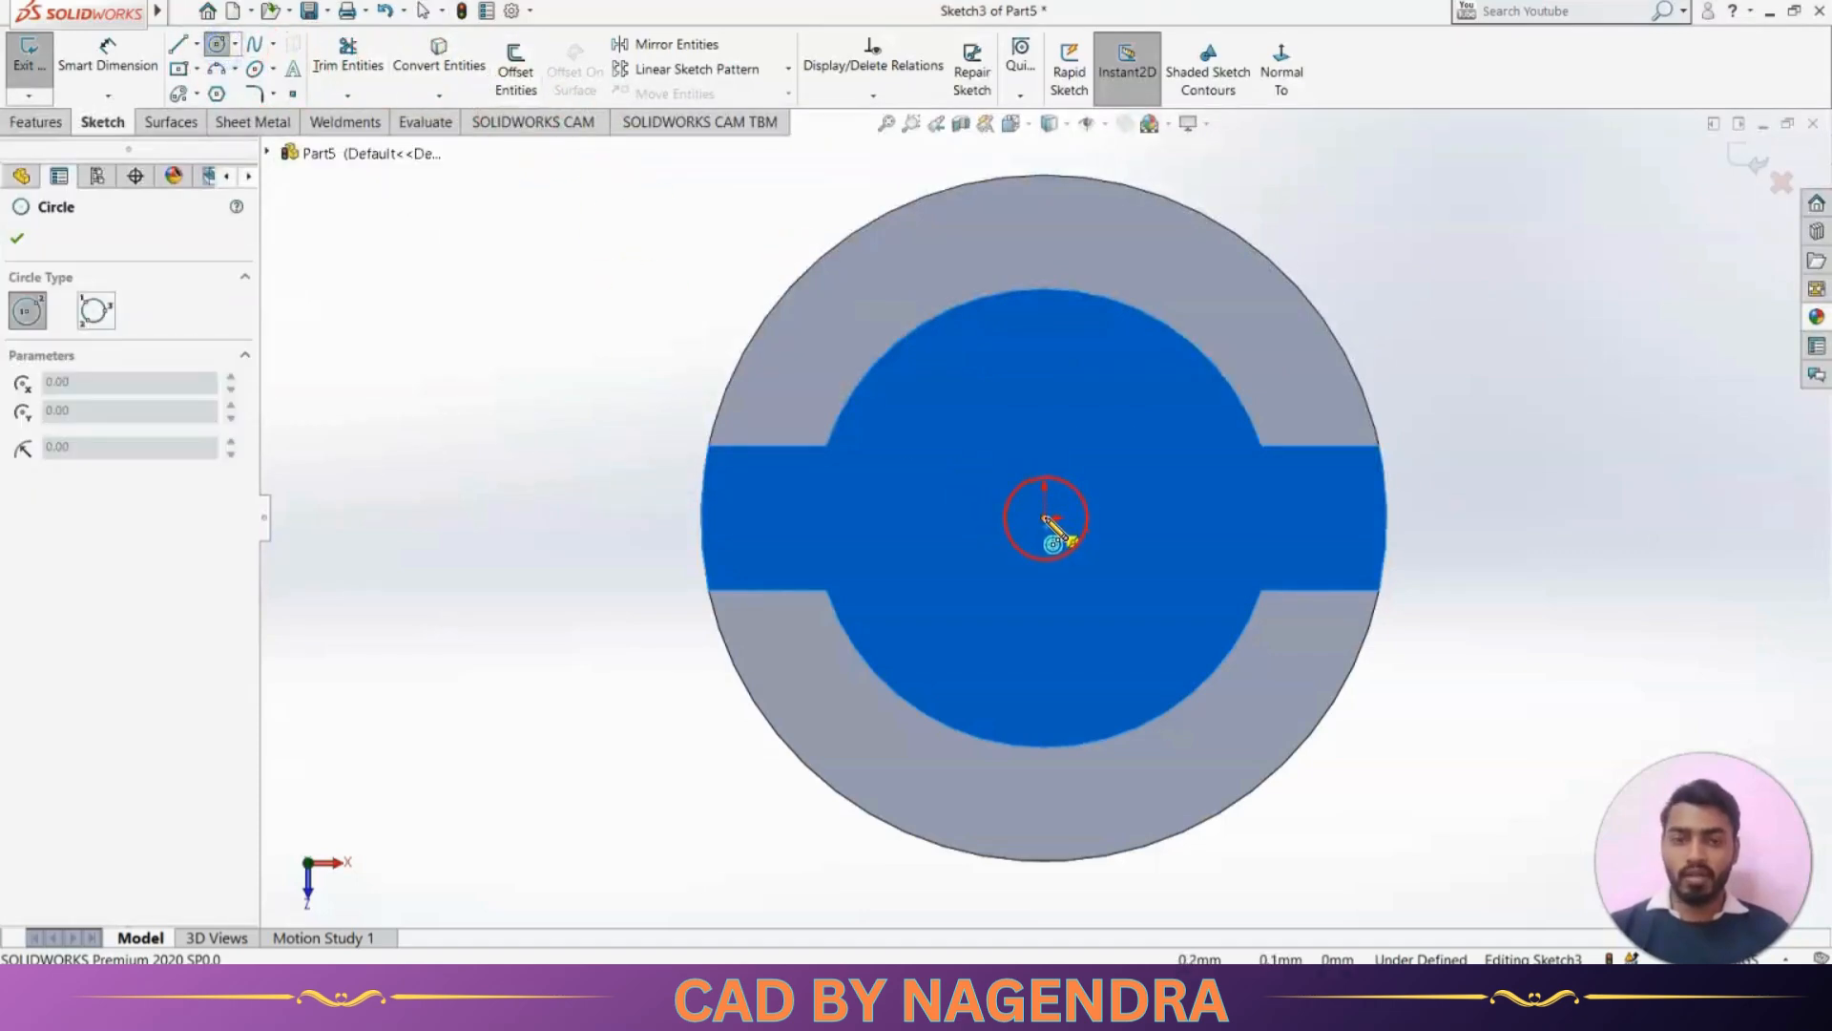
left_click(1157, 613)
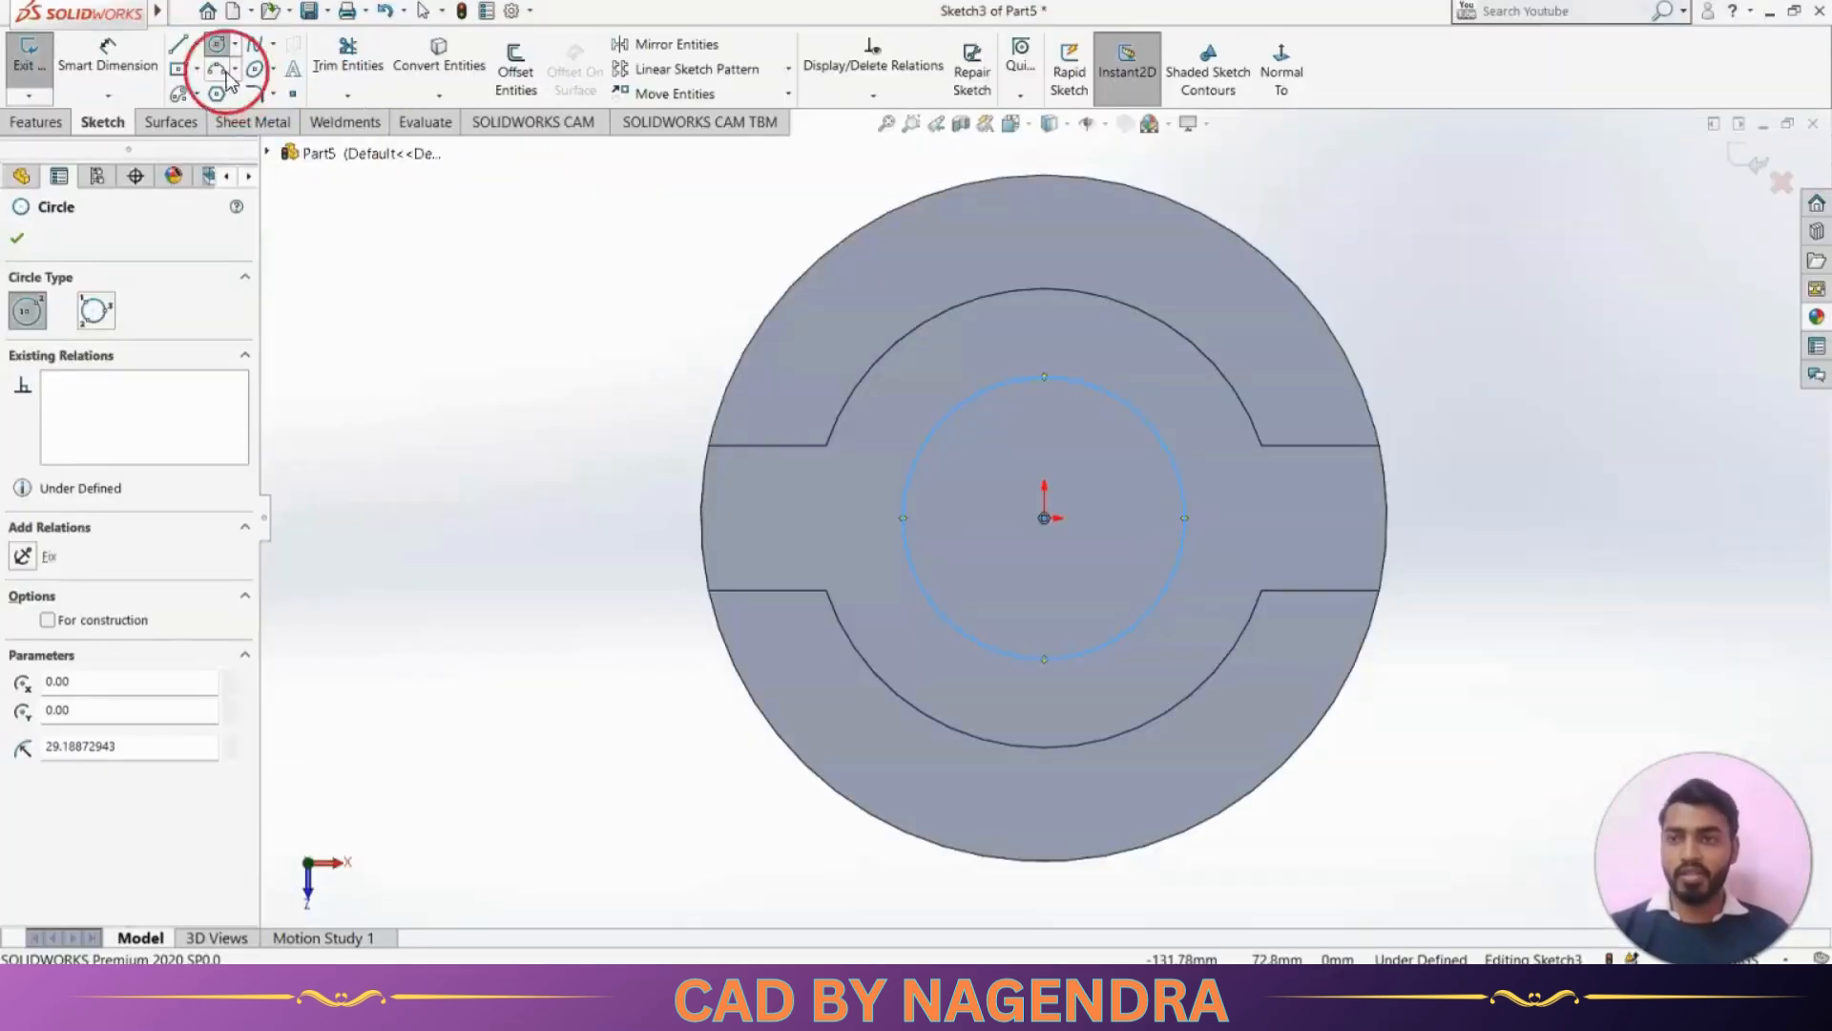
left_click(107, 56)
left_click(1172, 584)
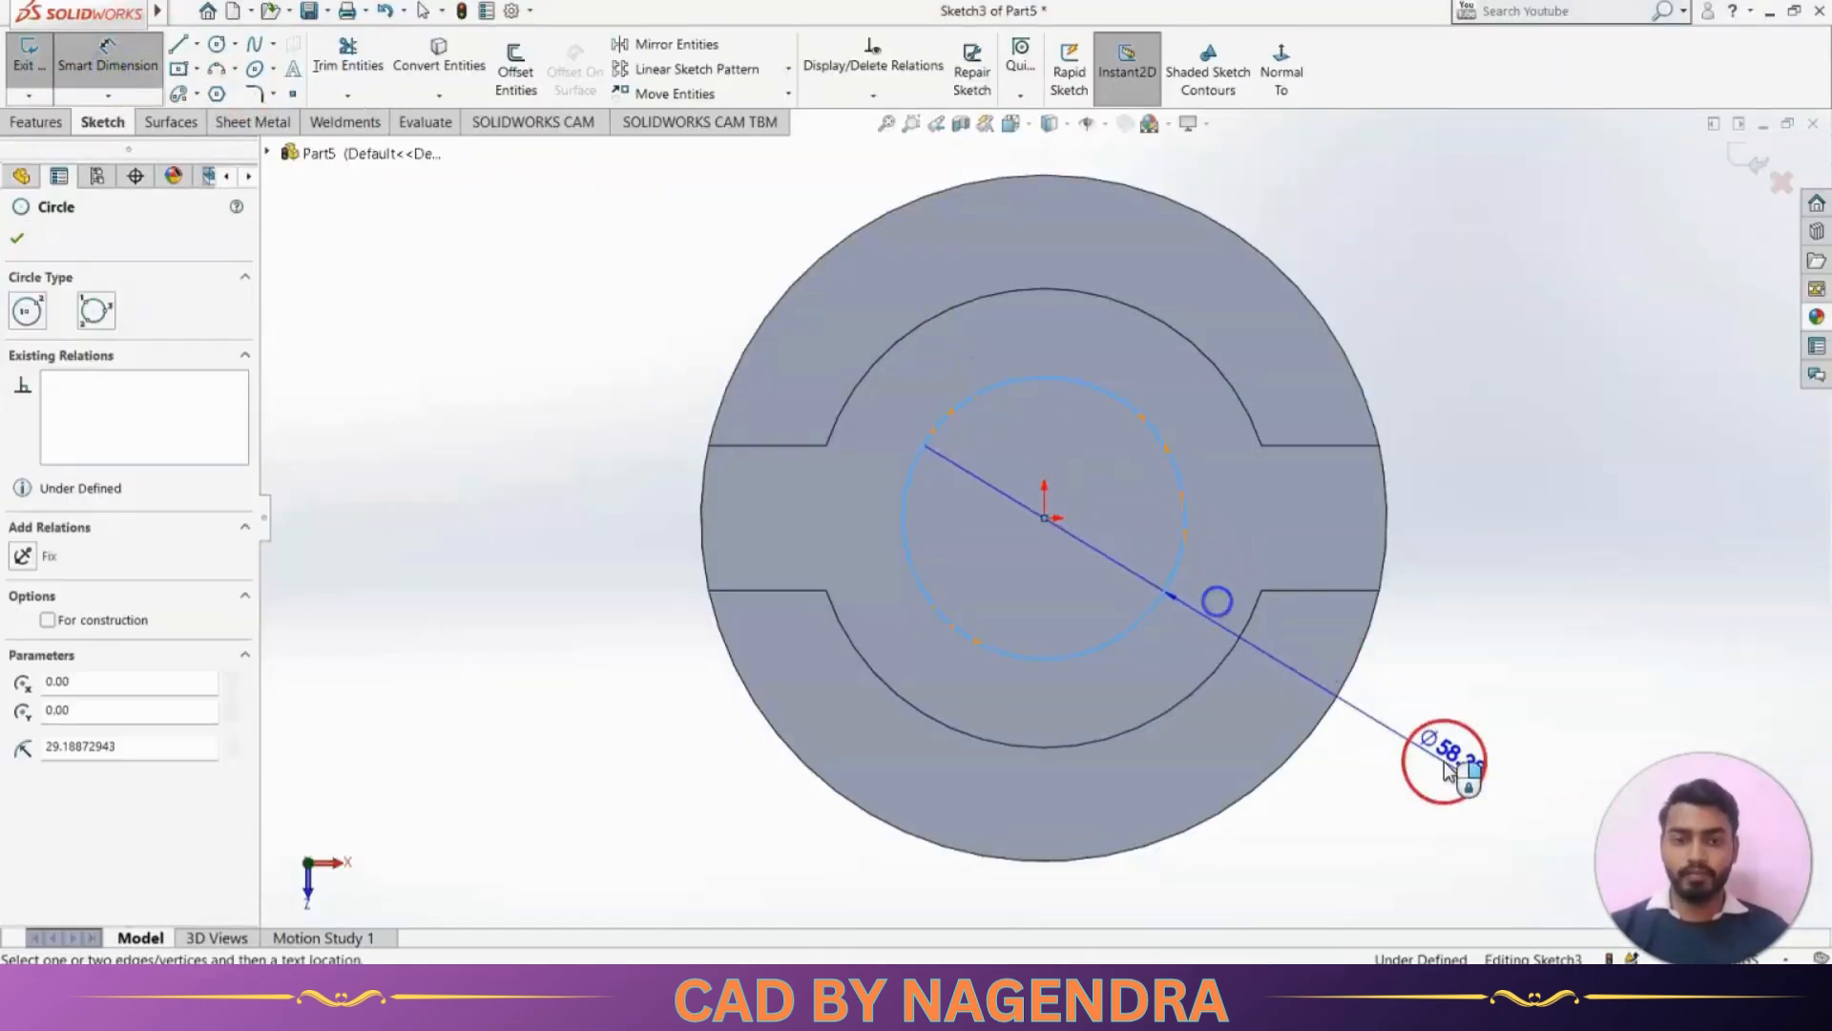
left_click(1460, 765)
key("Return")
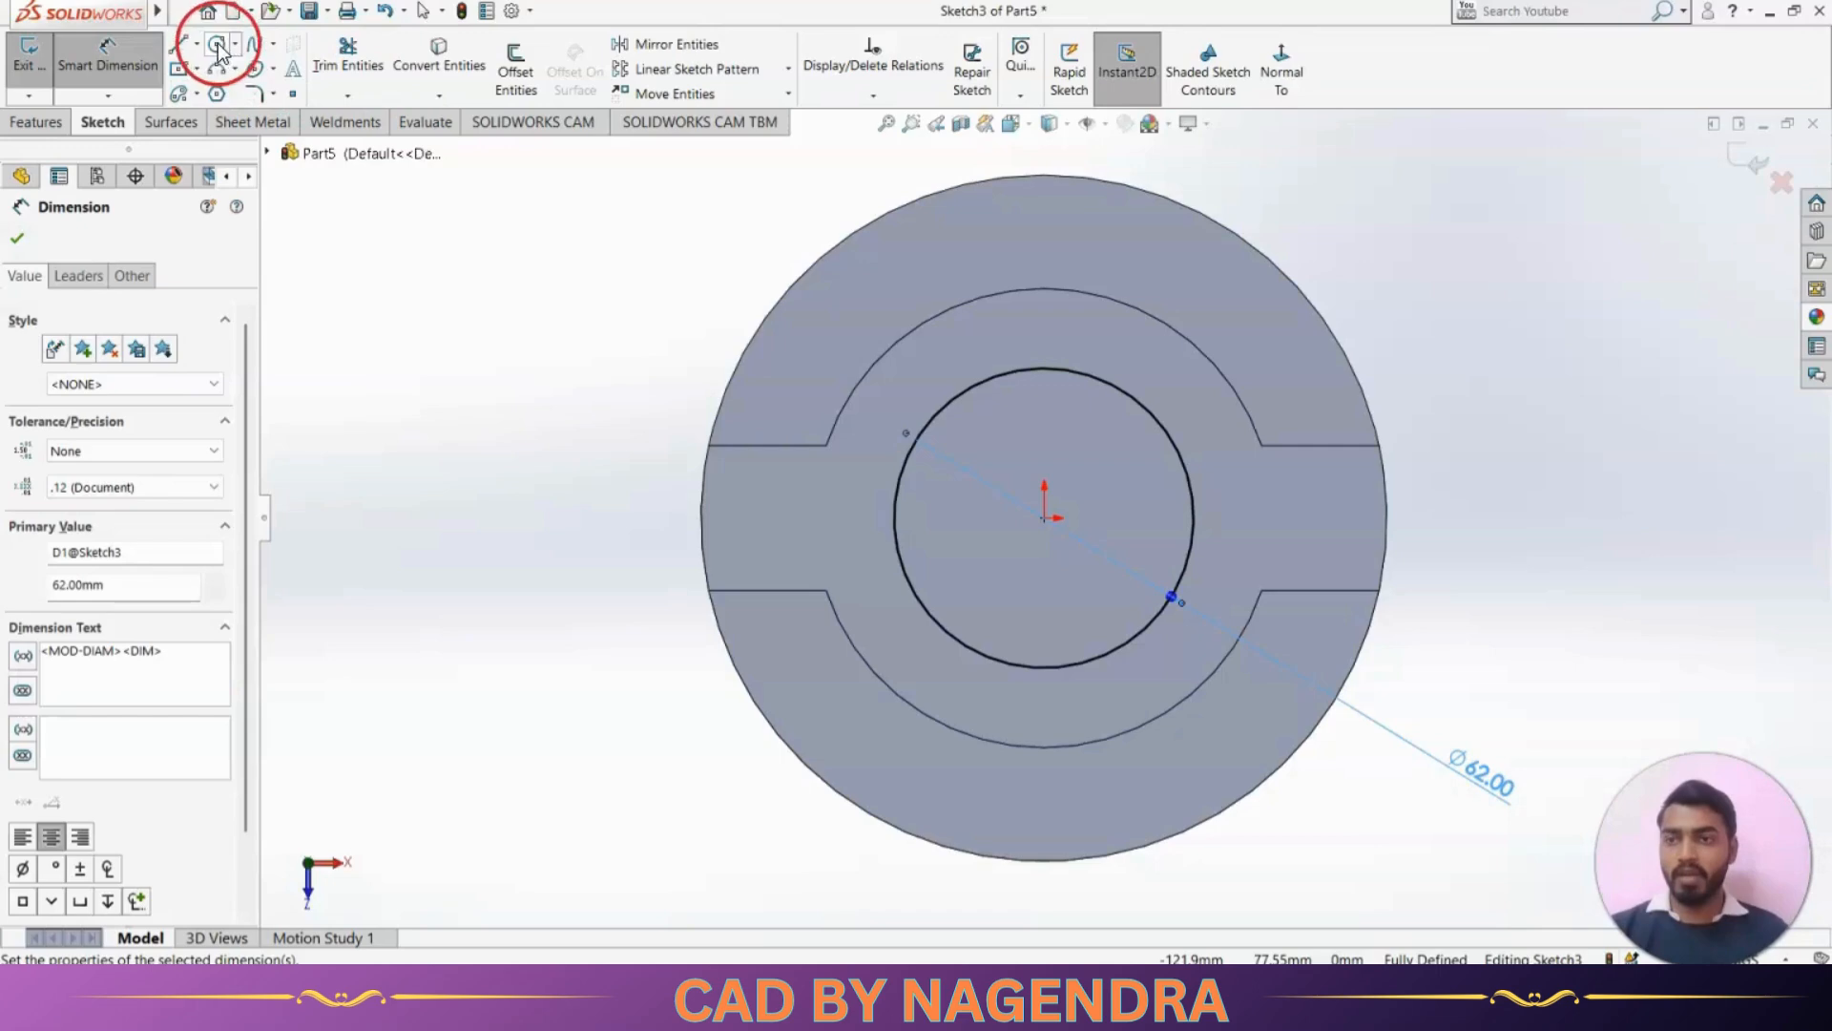
Sketch a slanted line, a tangent arc of about 18 mm radius, and a second slanted line over the circle's upper half
left_click(176, 48)
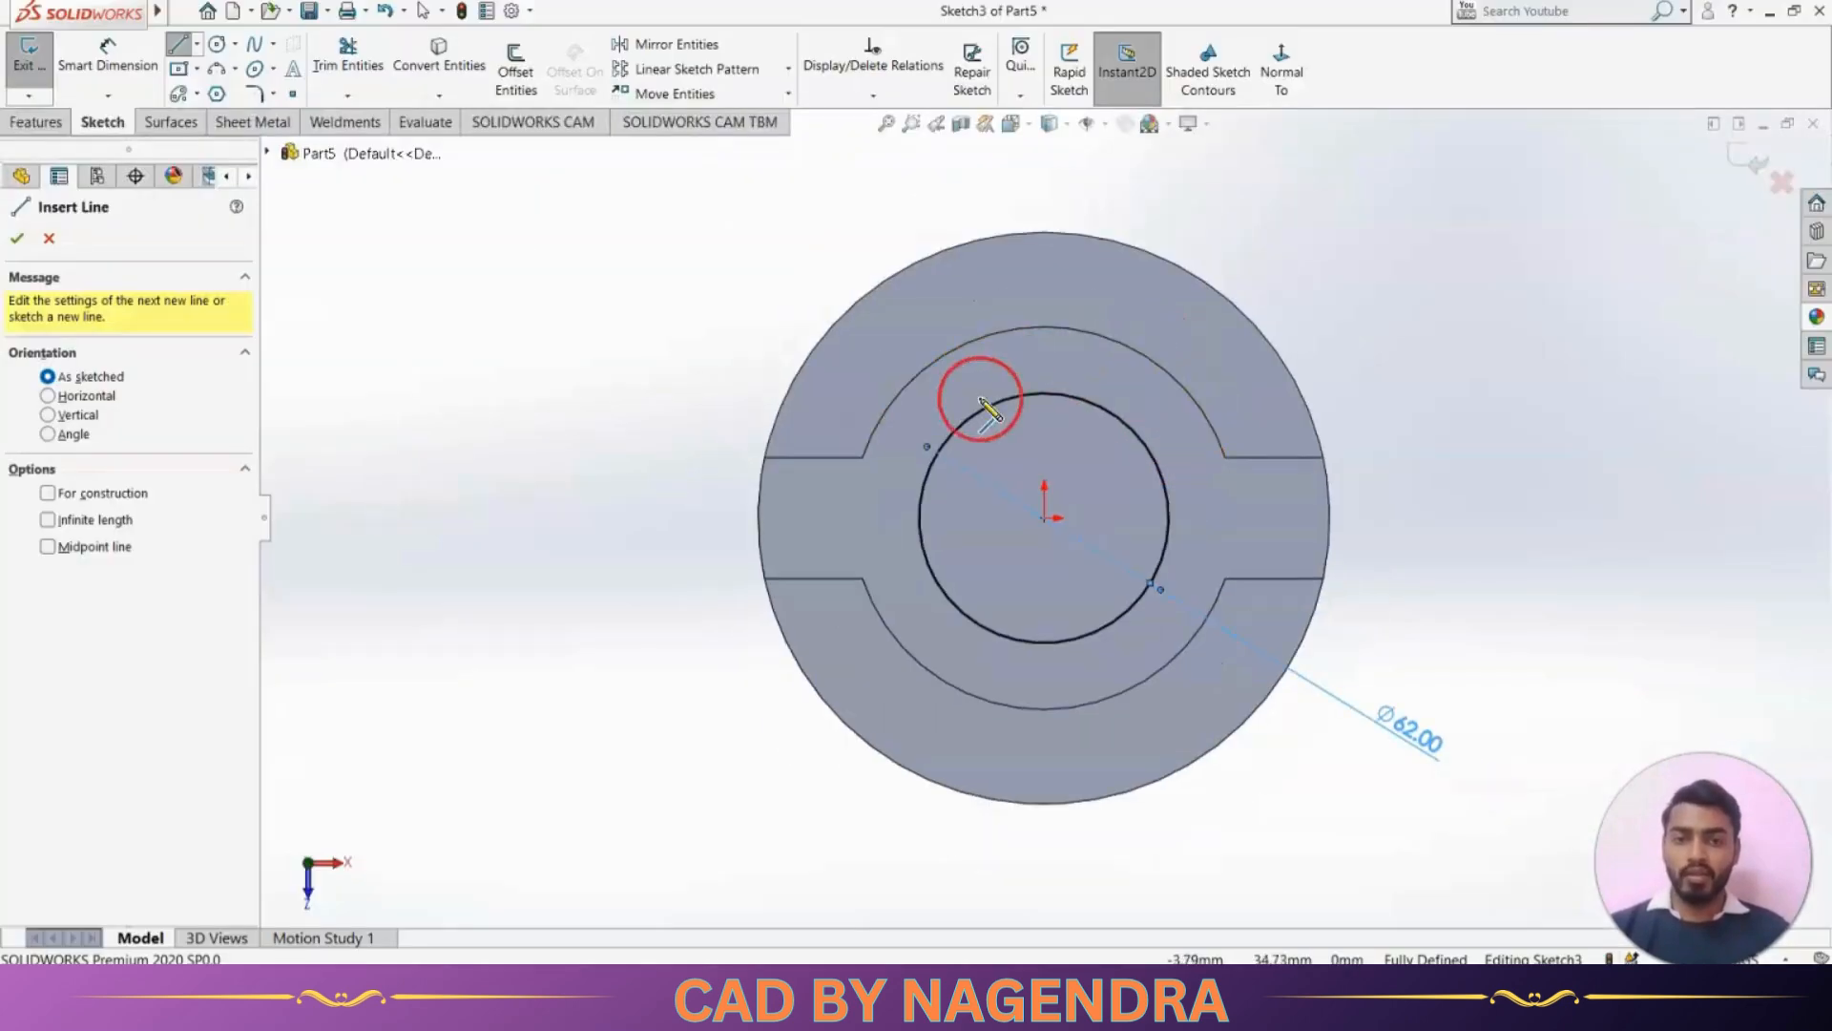
left_click(815, 546)
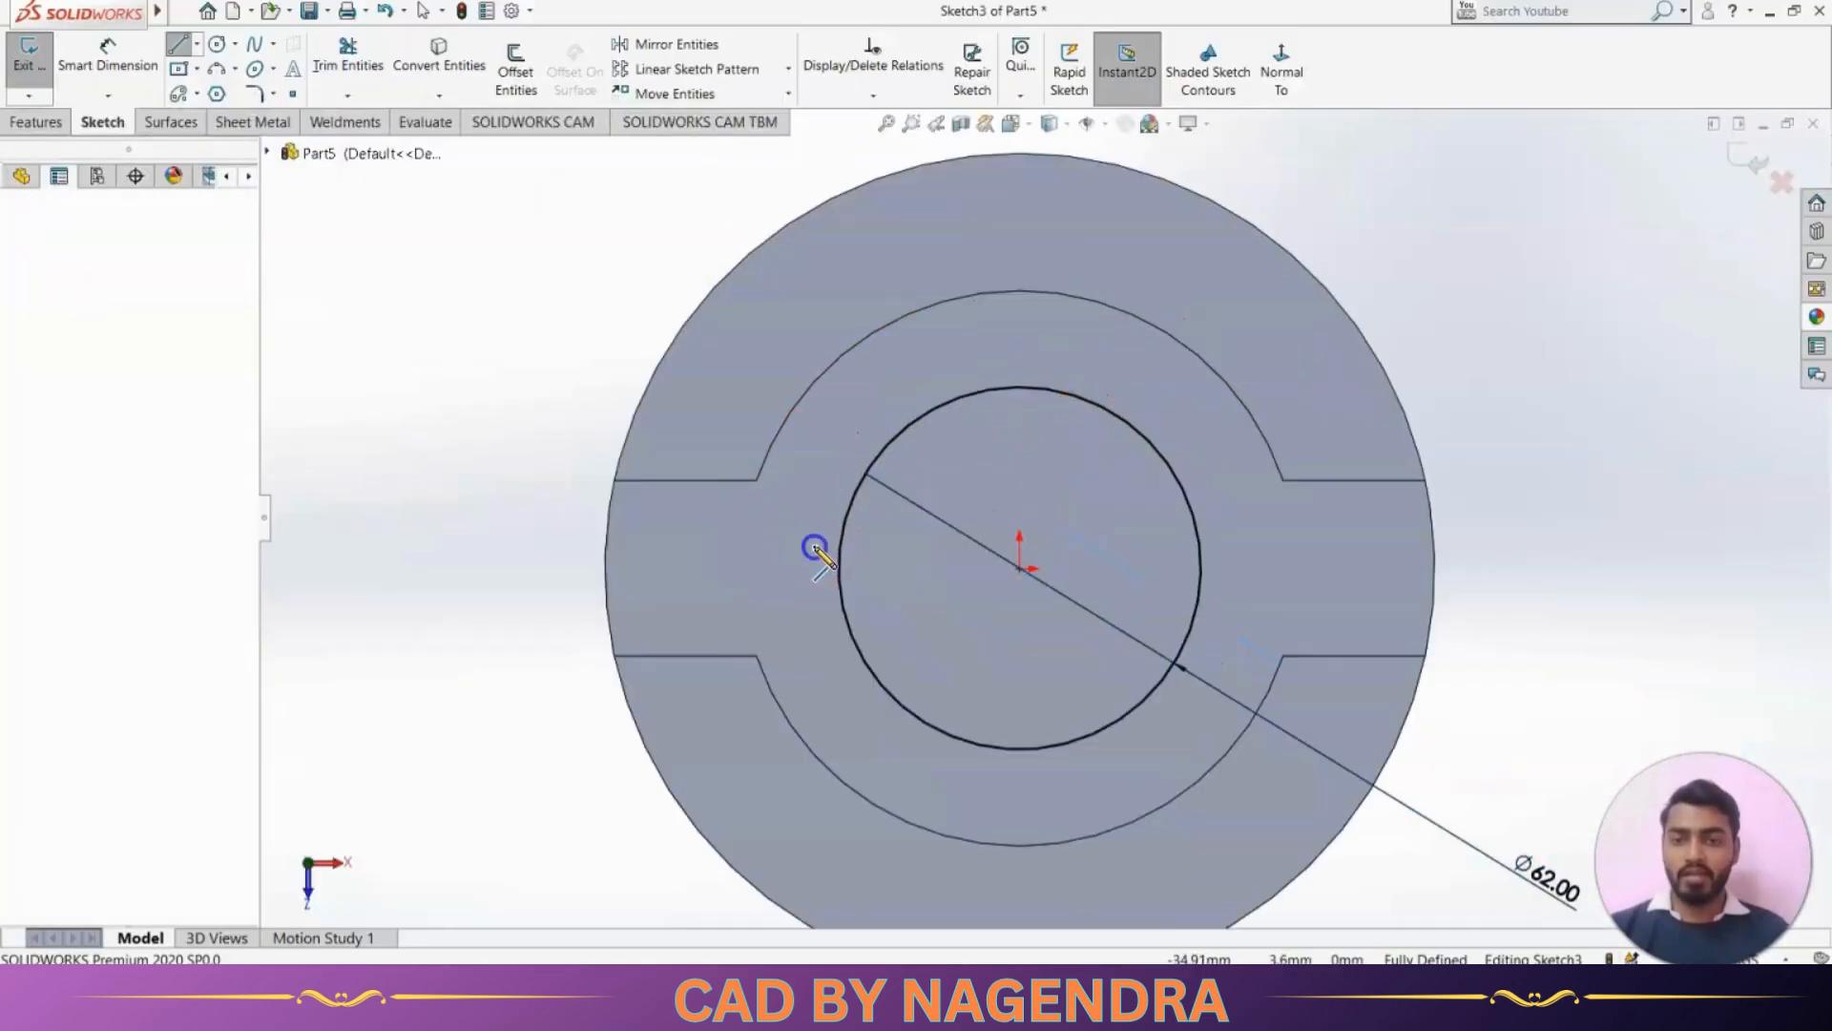
left_click(928, 352)
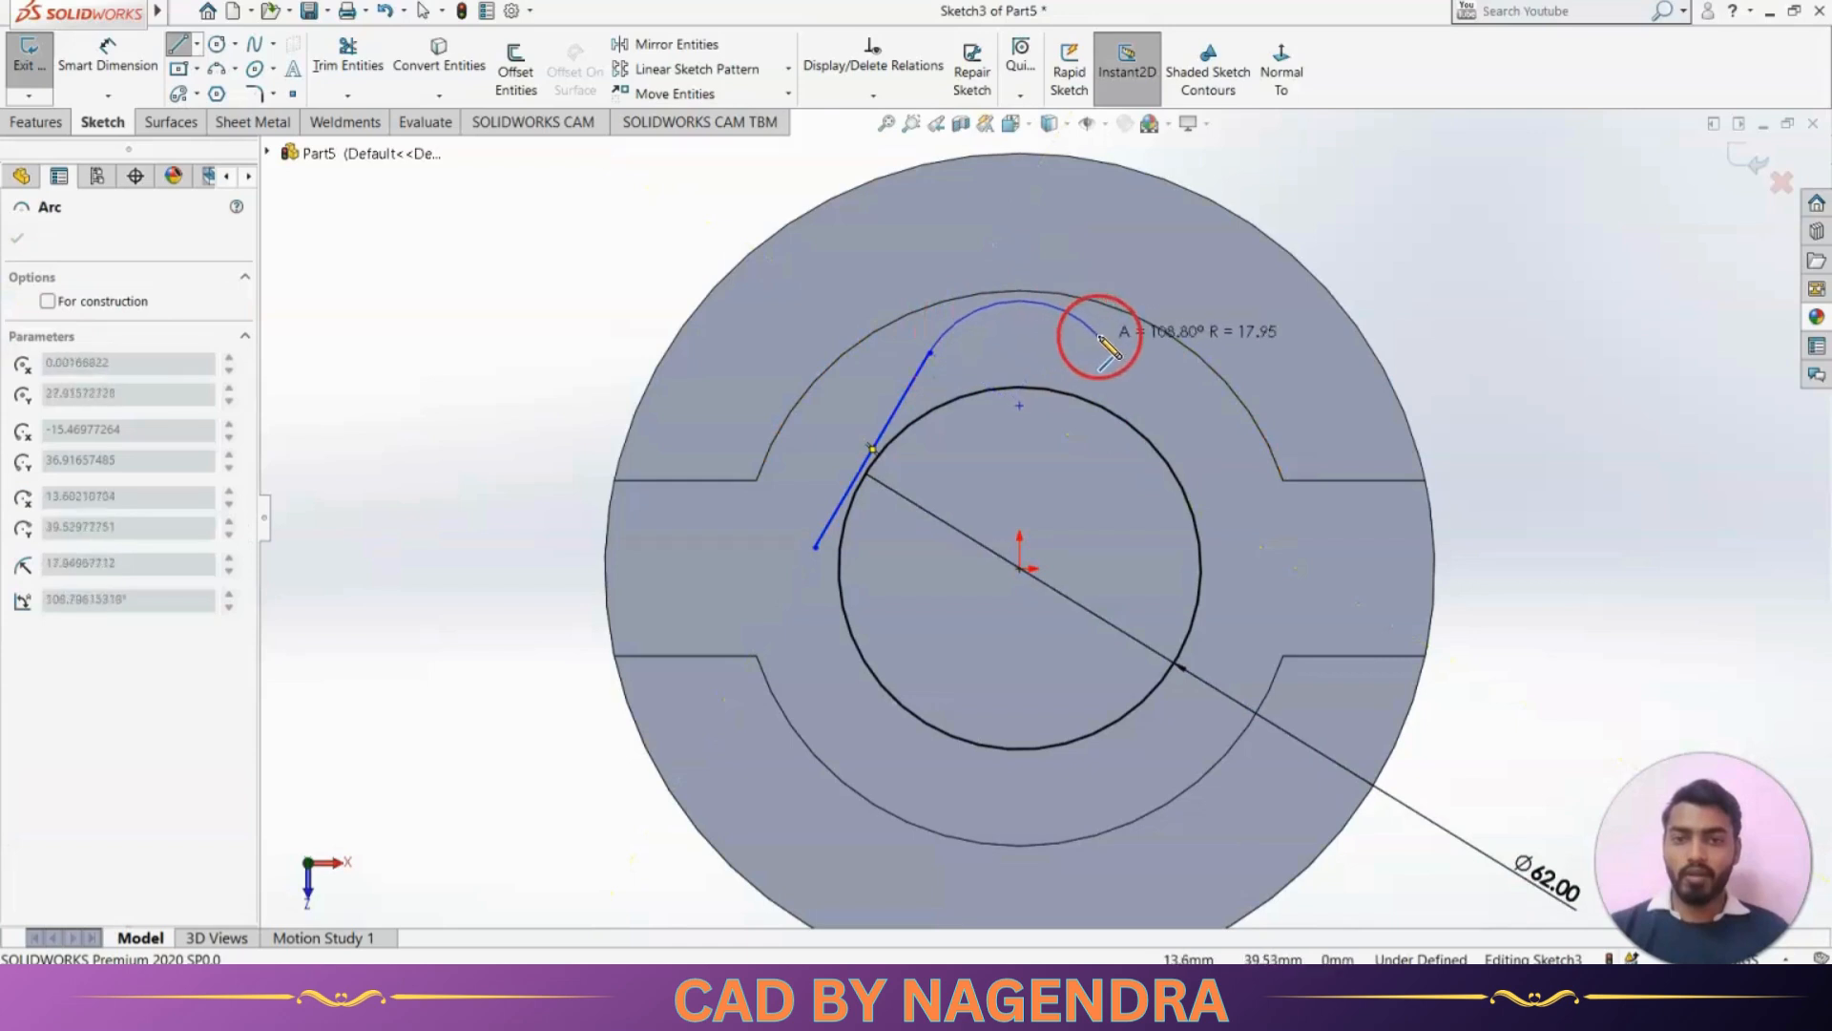
left_click(1107, 336)
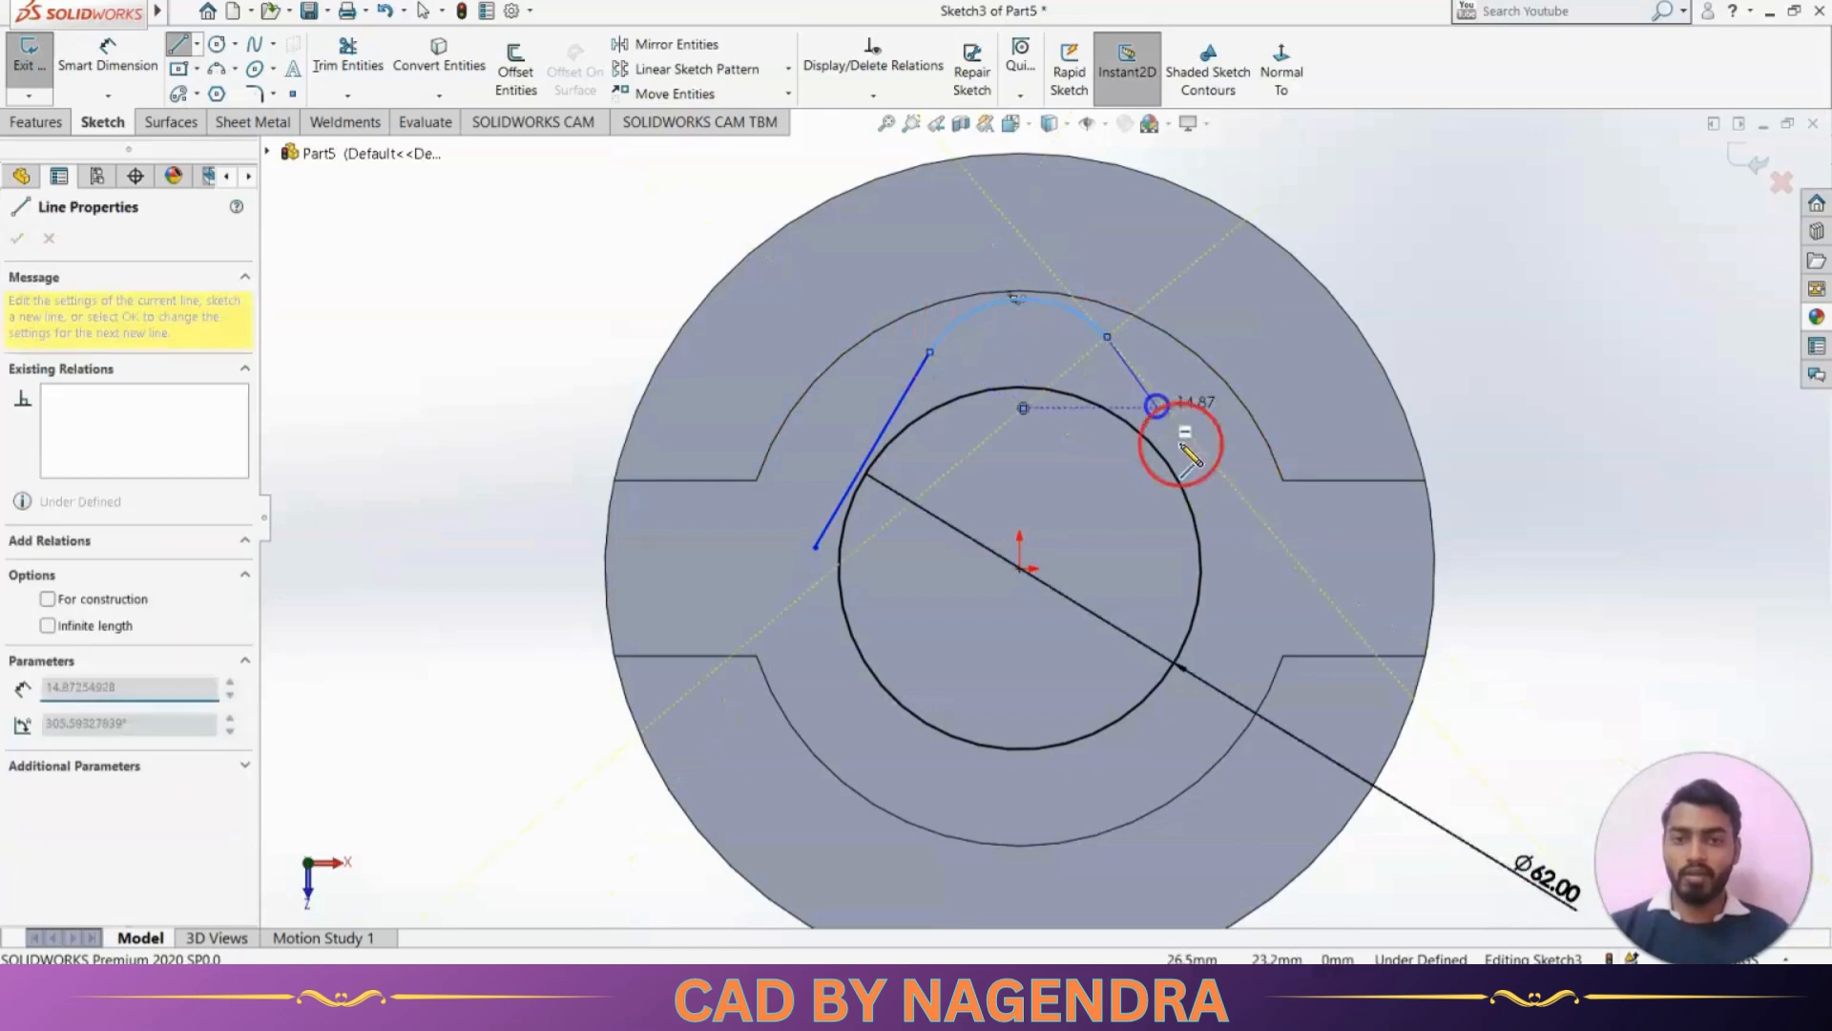
double_click(1272, 531)
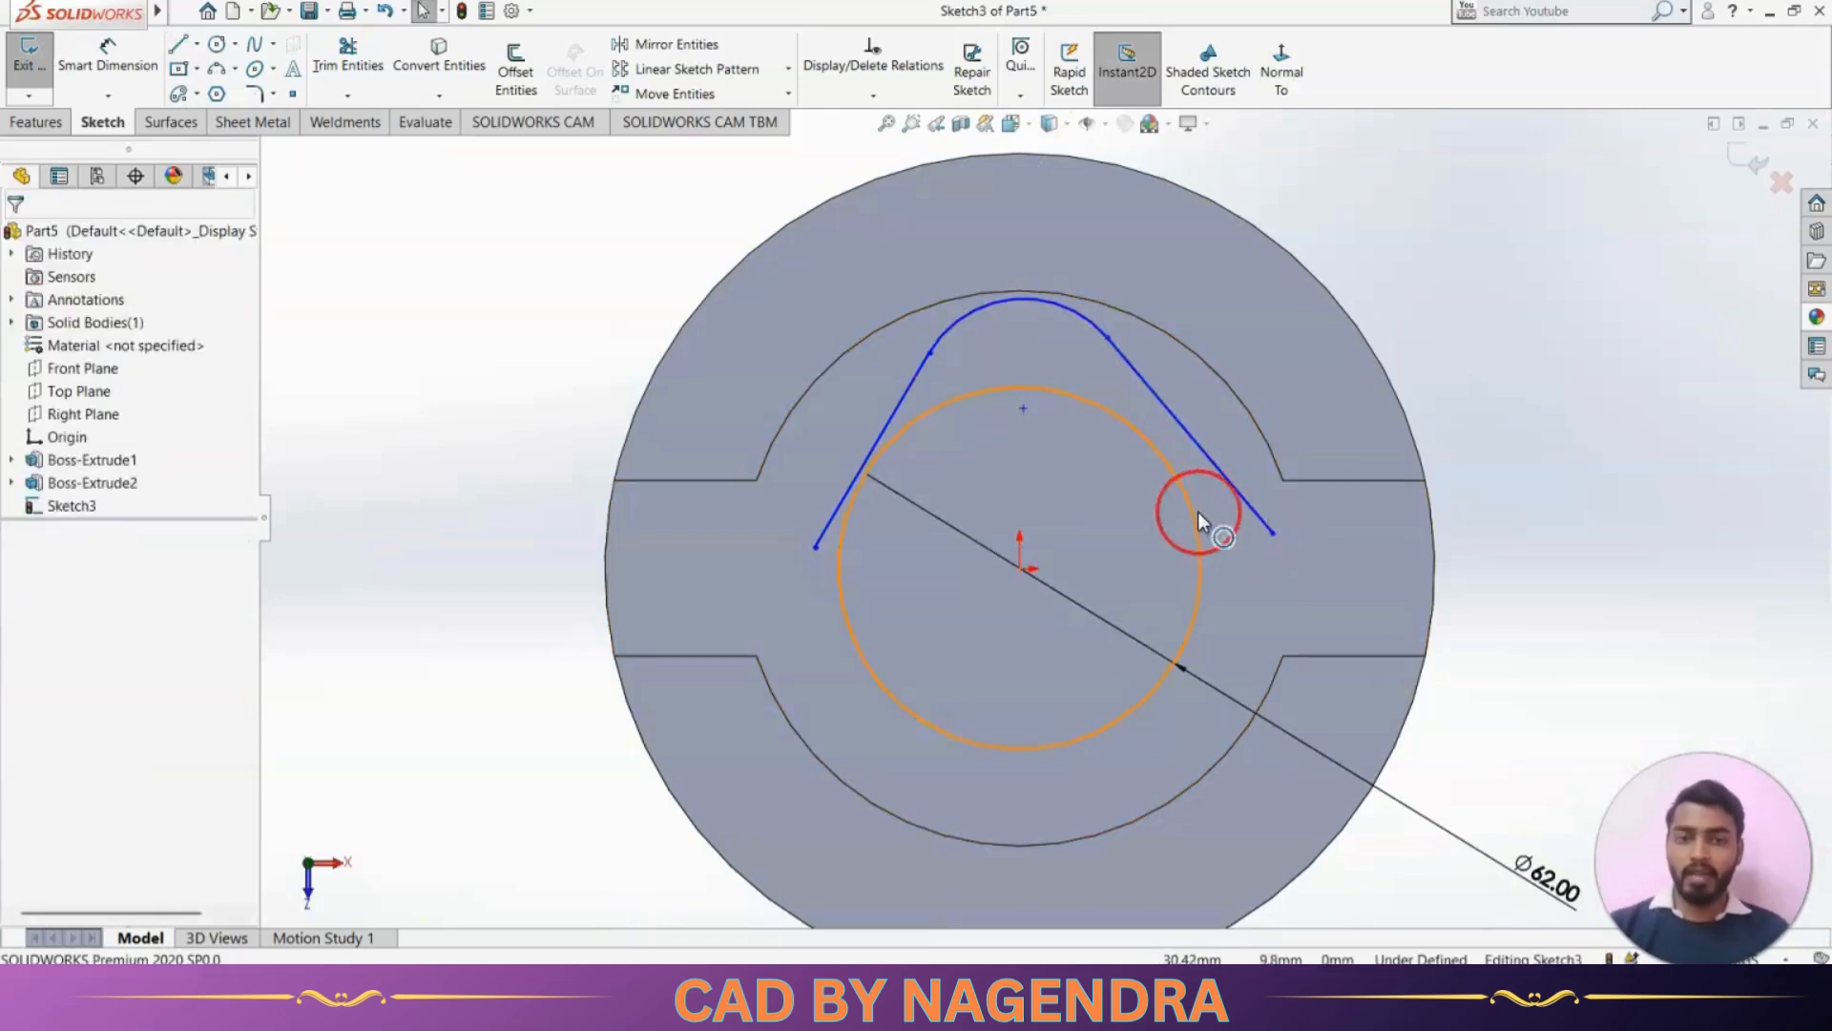
Make both slanted lines tangent to the 62 mm circle
left_click(1191, 511)
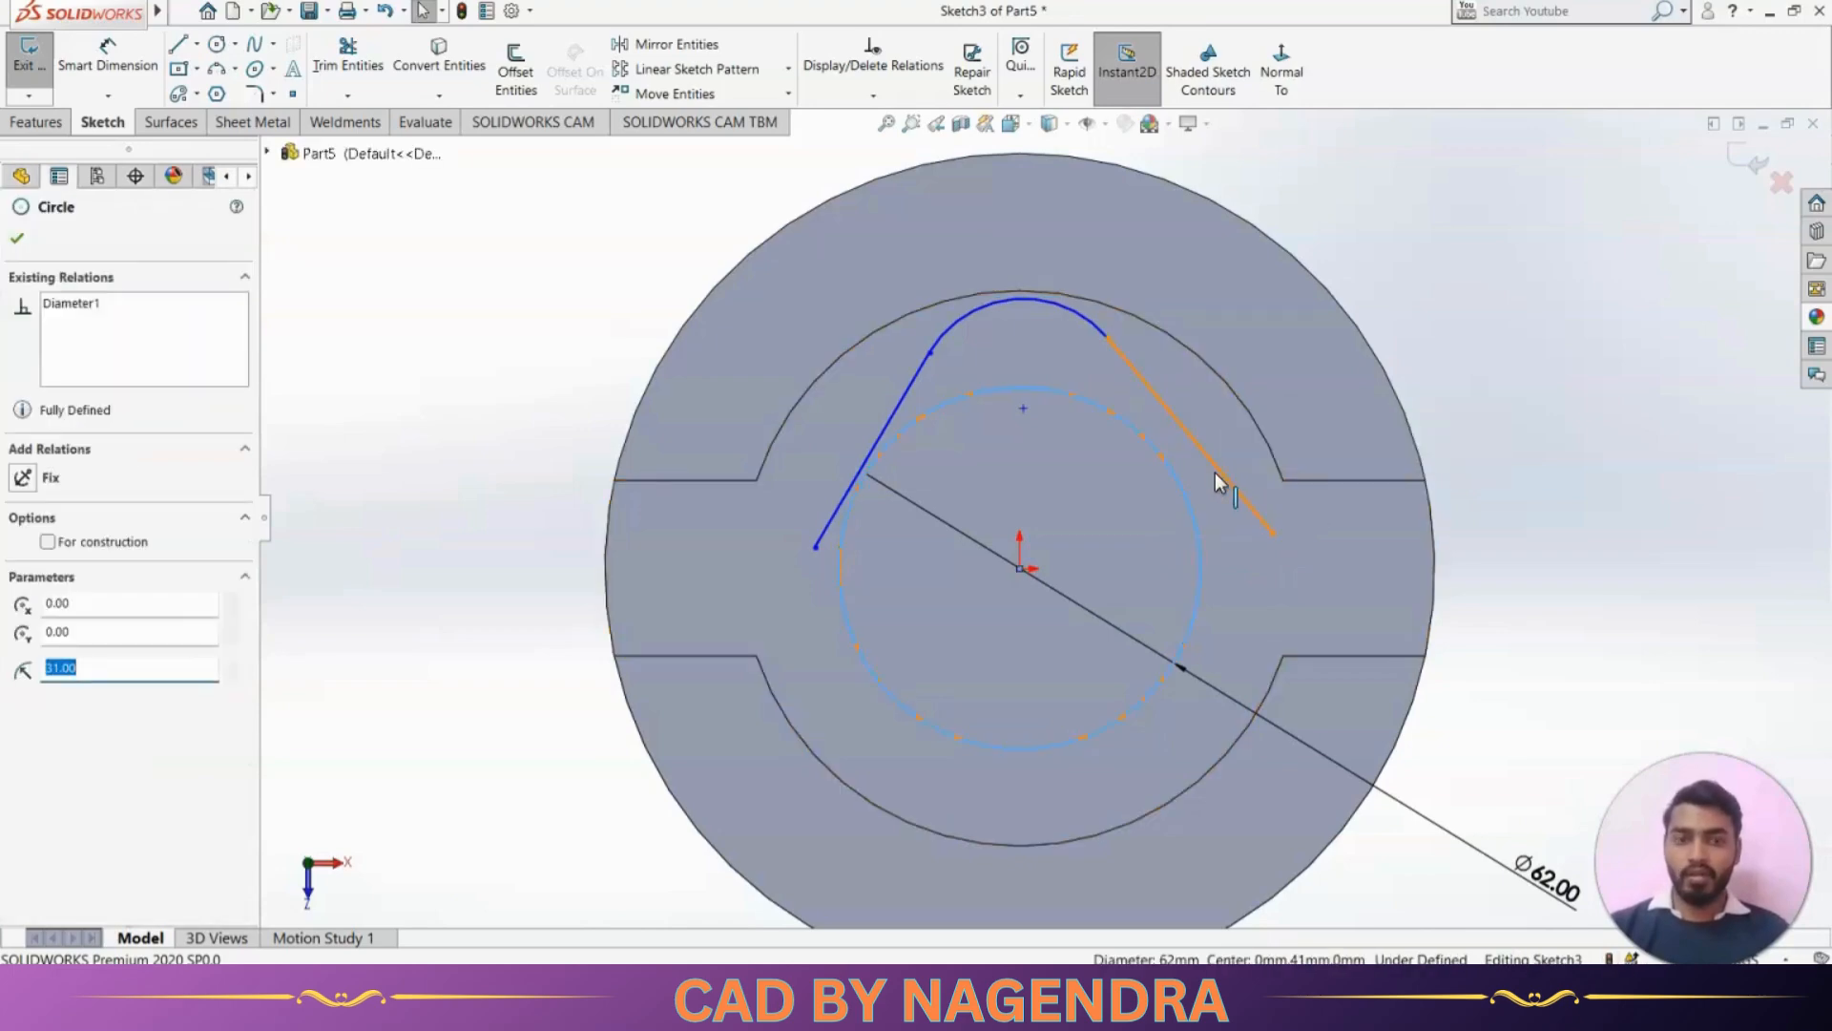
left_click(1216, 475, "ctrl")
left_click(1280, 388)
left_click(1435, 303)
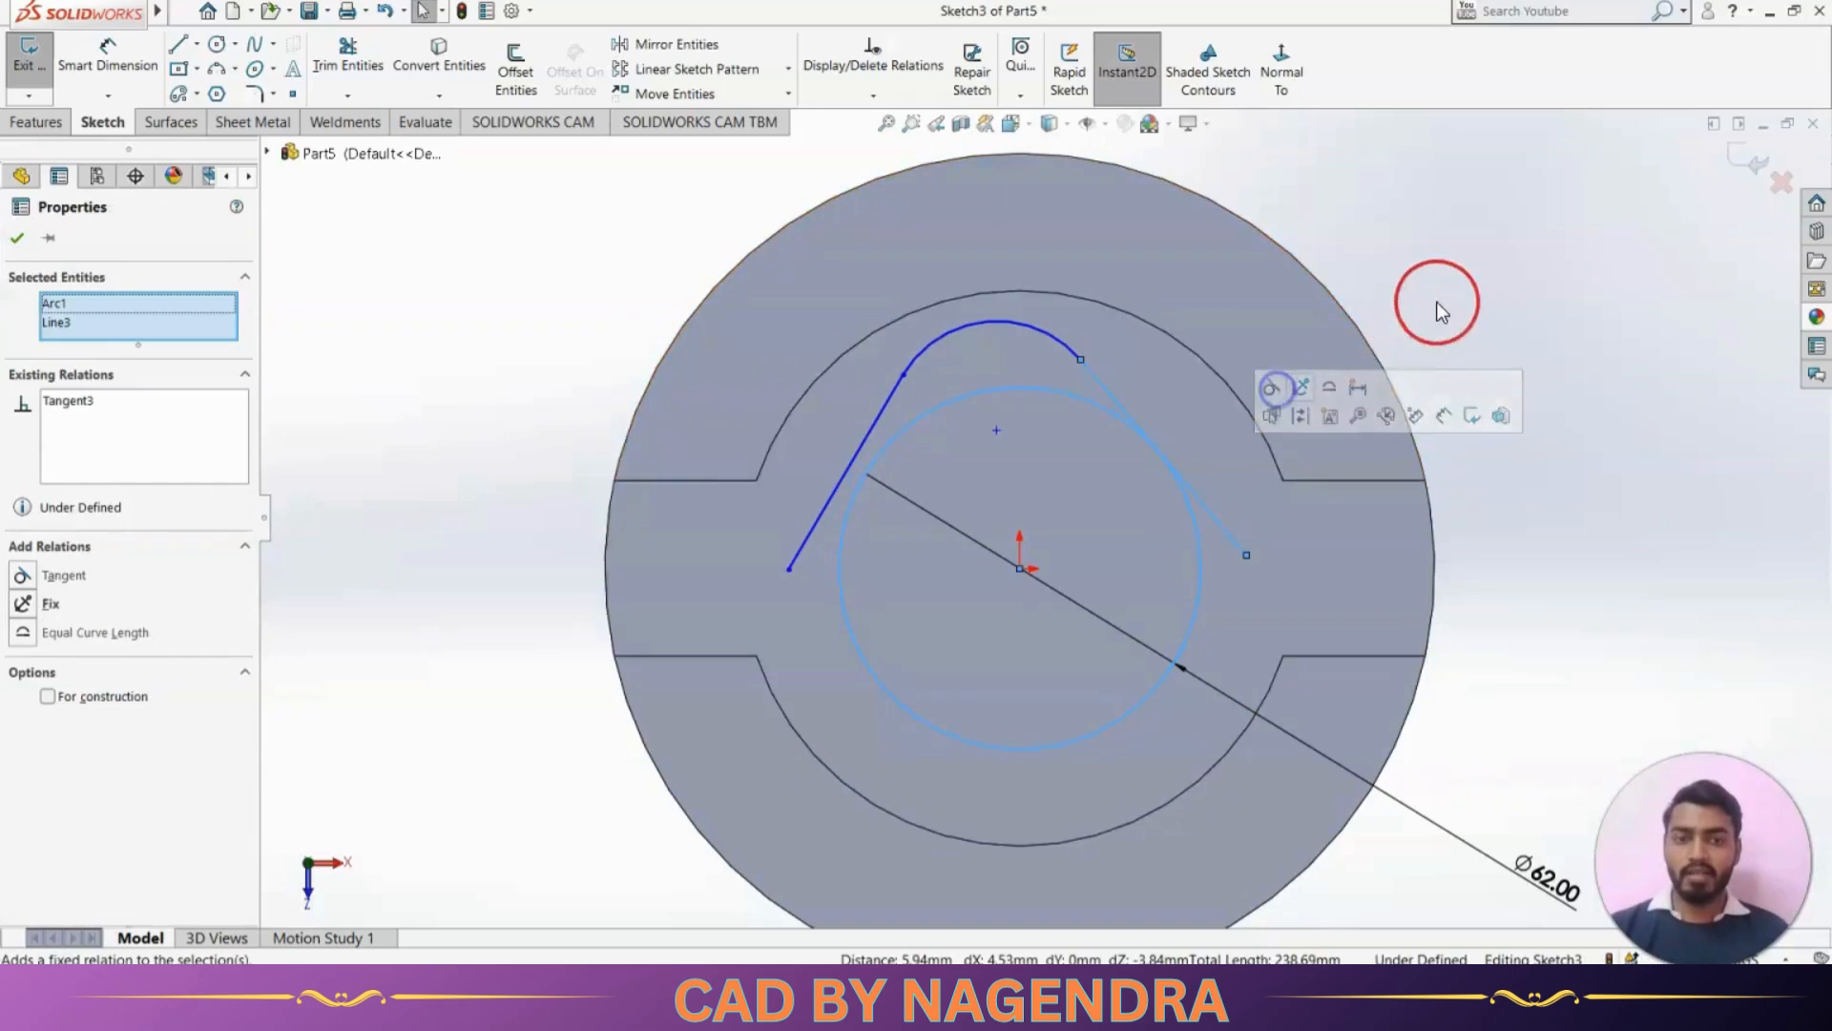
left_click(873, 515)
left_click(840, 486)
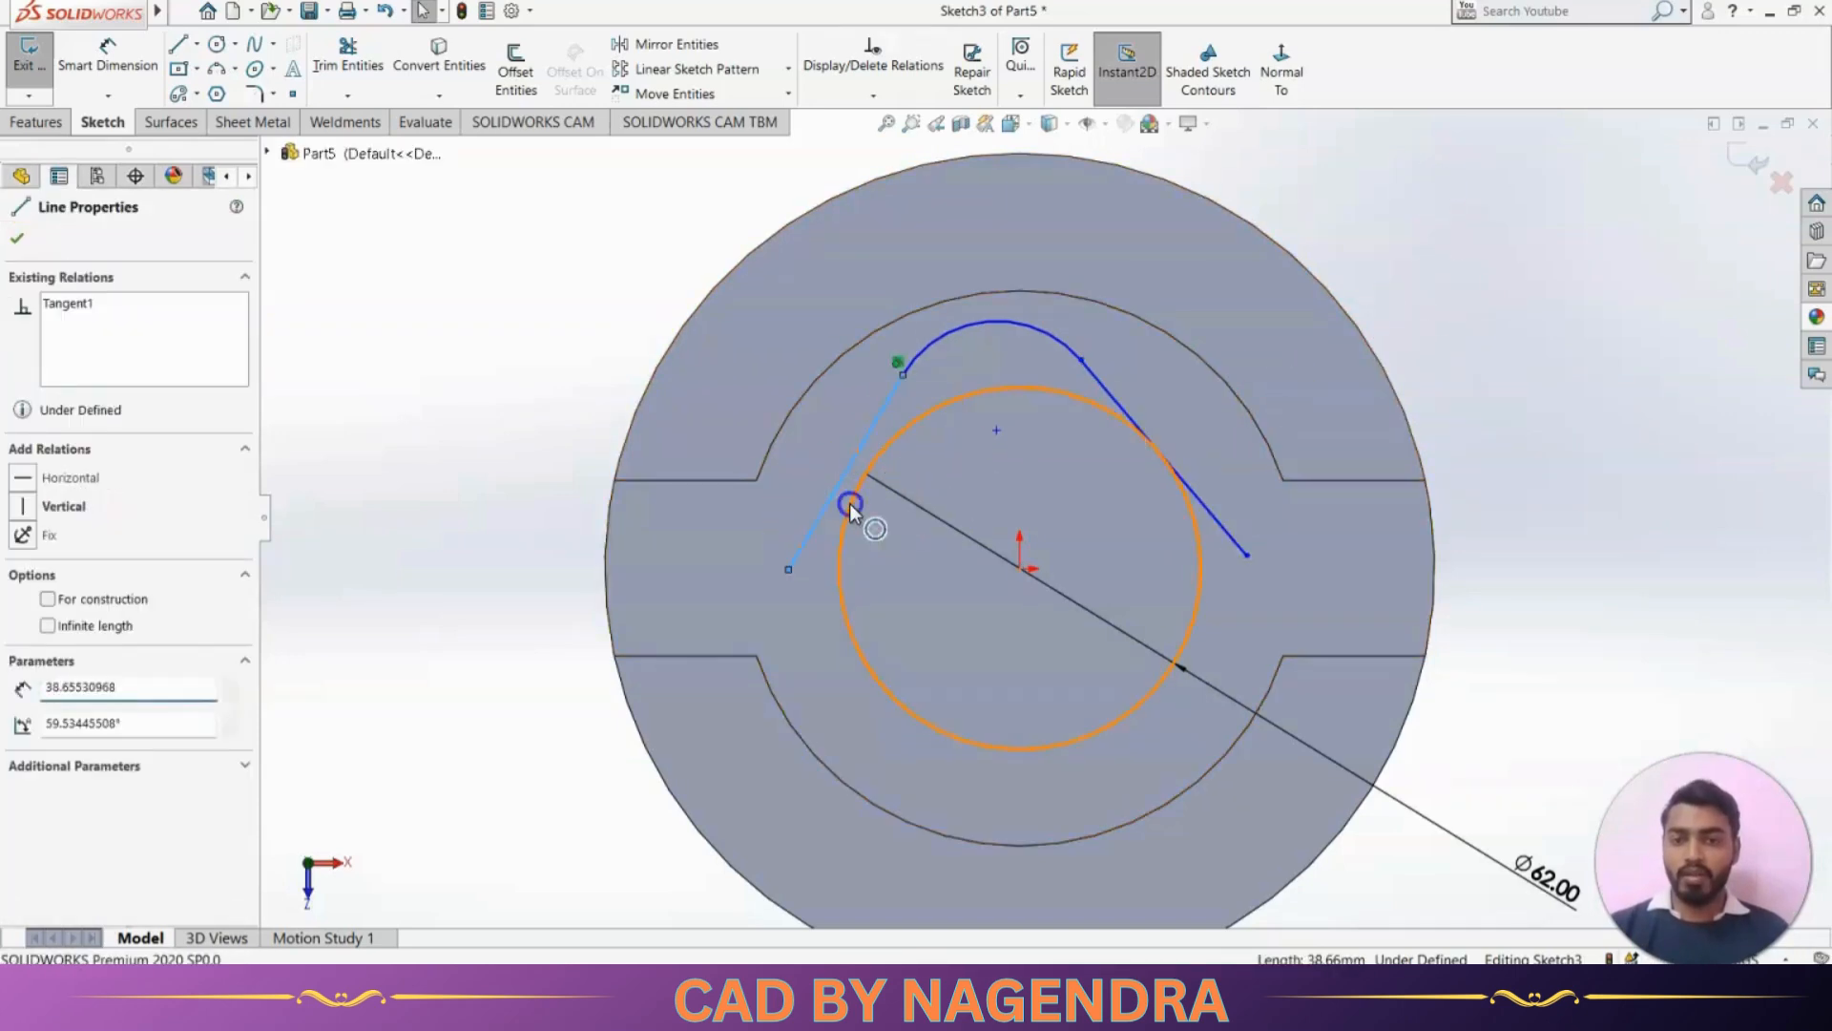
left_click(890, 436, "ctrl")
left_click(905, 418)
left_click(496, 417)
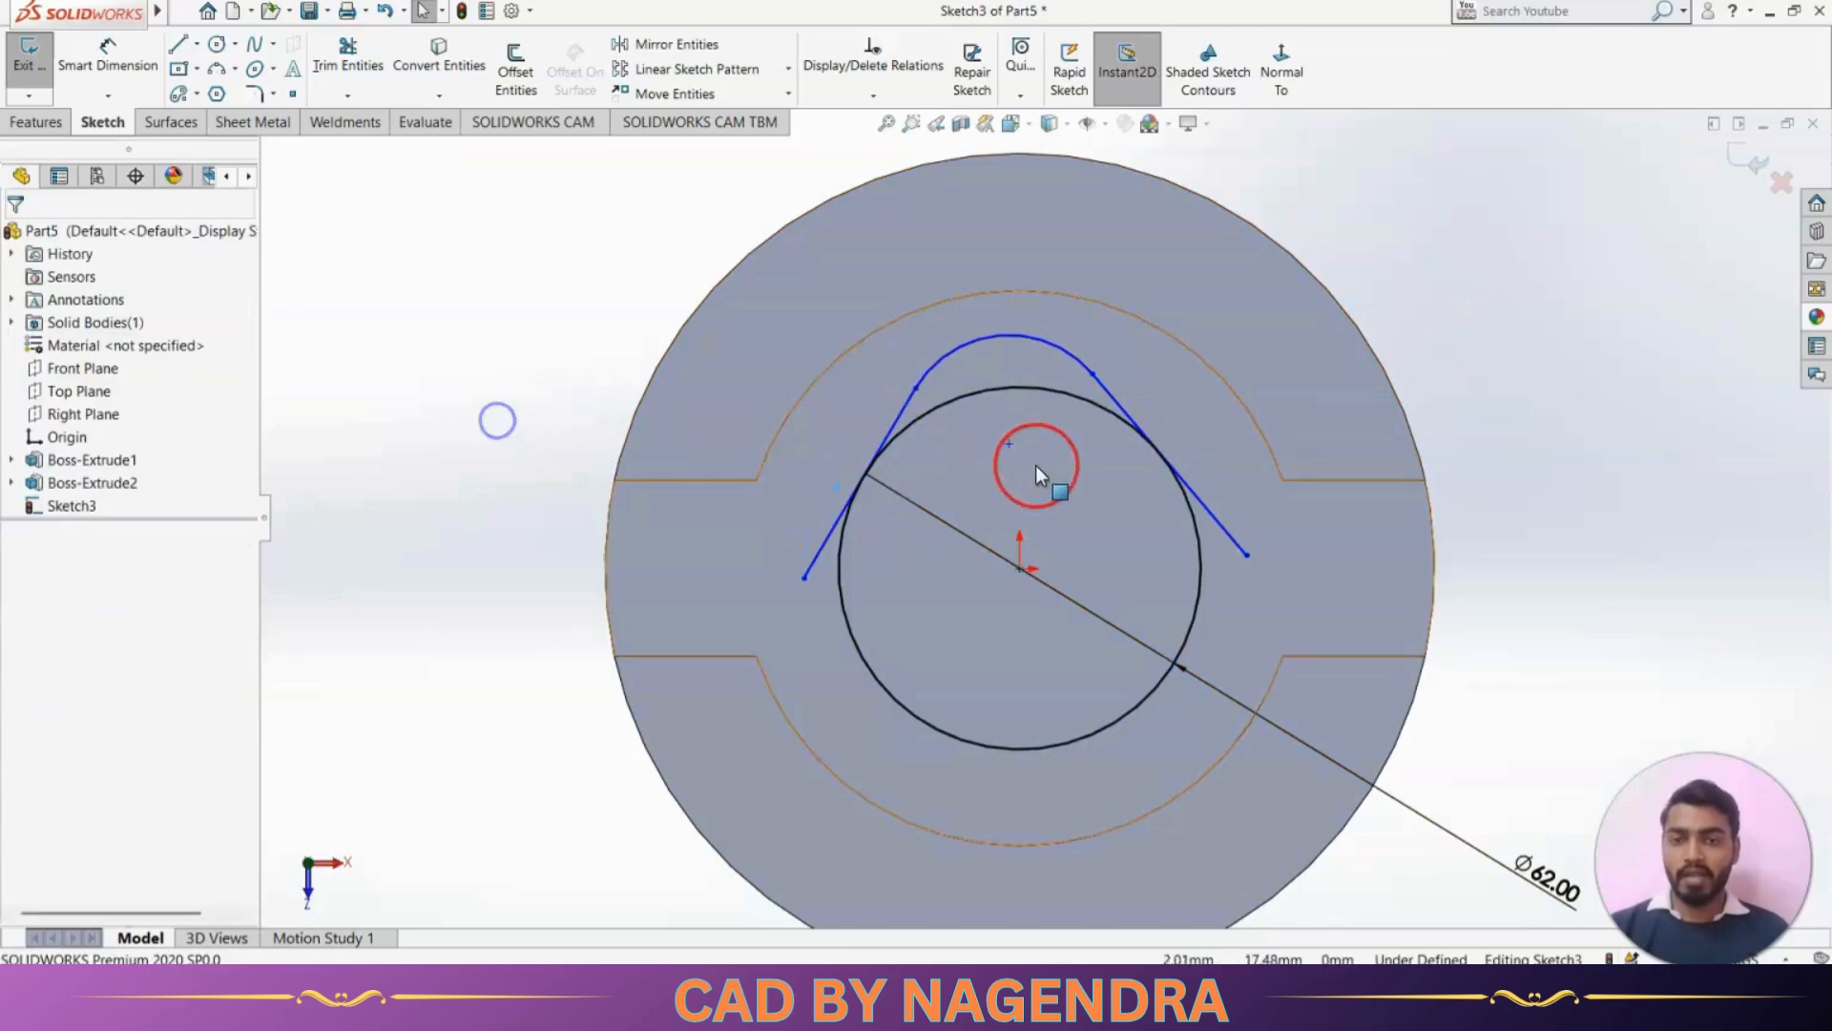
Align the upper arc's center point vertically with the origin
left_click(1008, 445)
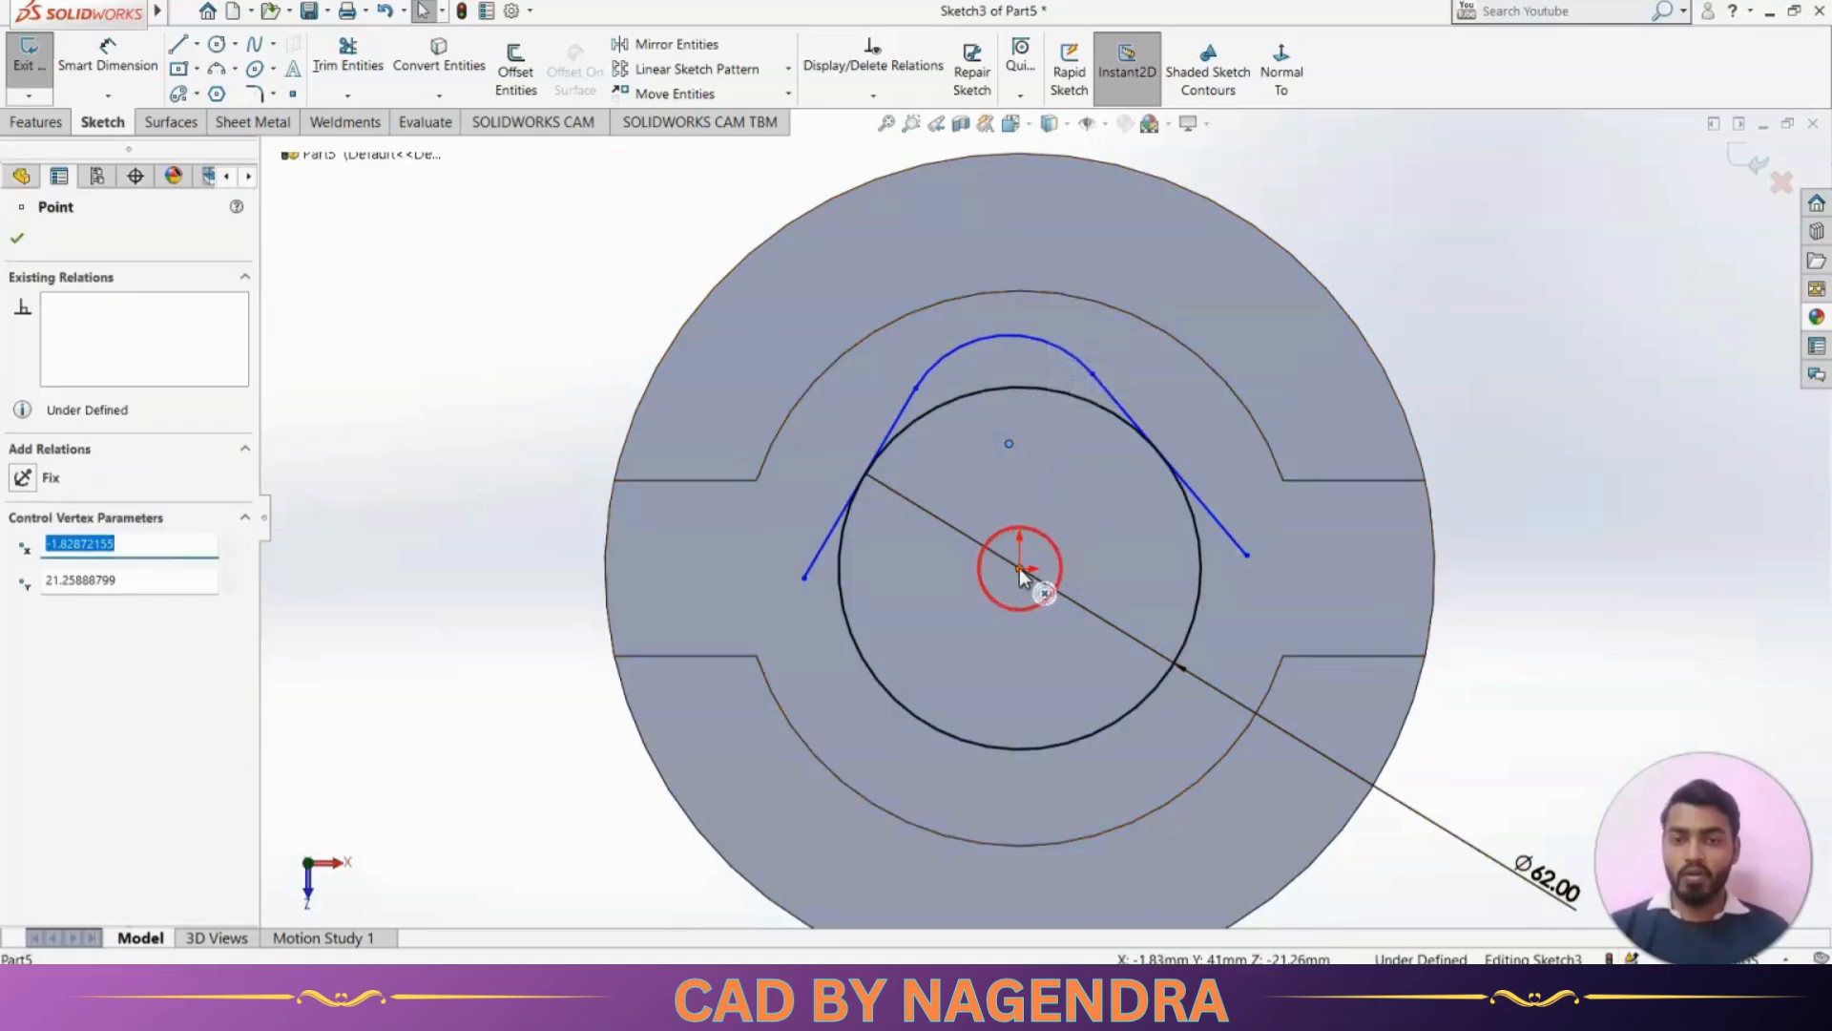
left_click(1019, 569, "ctrl")
left_click(1102, 483)
left_click(523, 405)
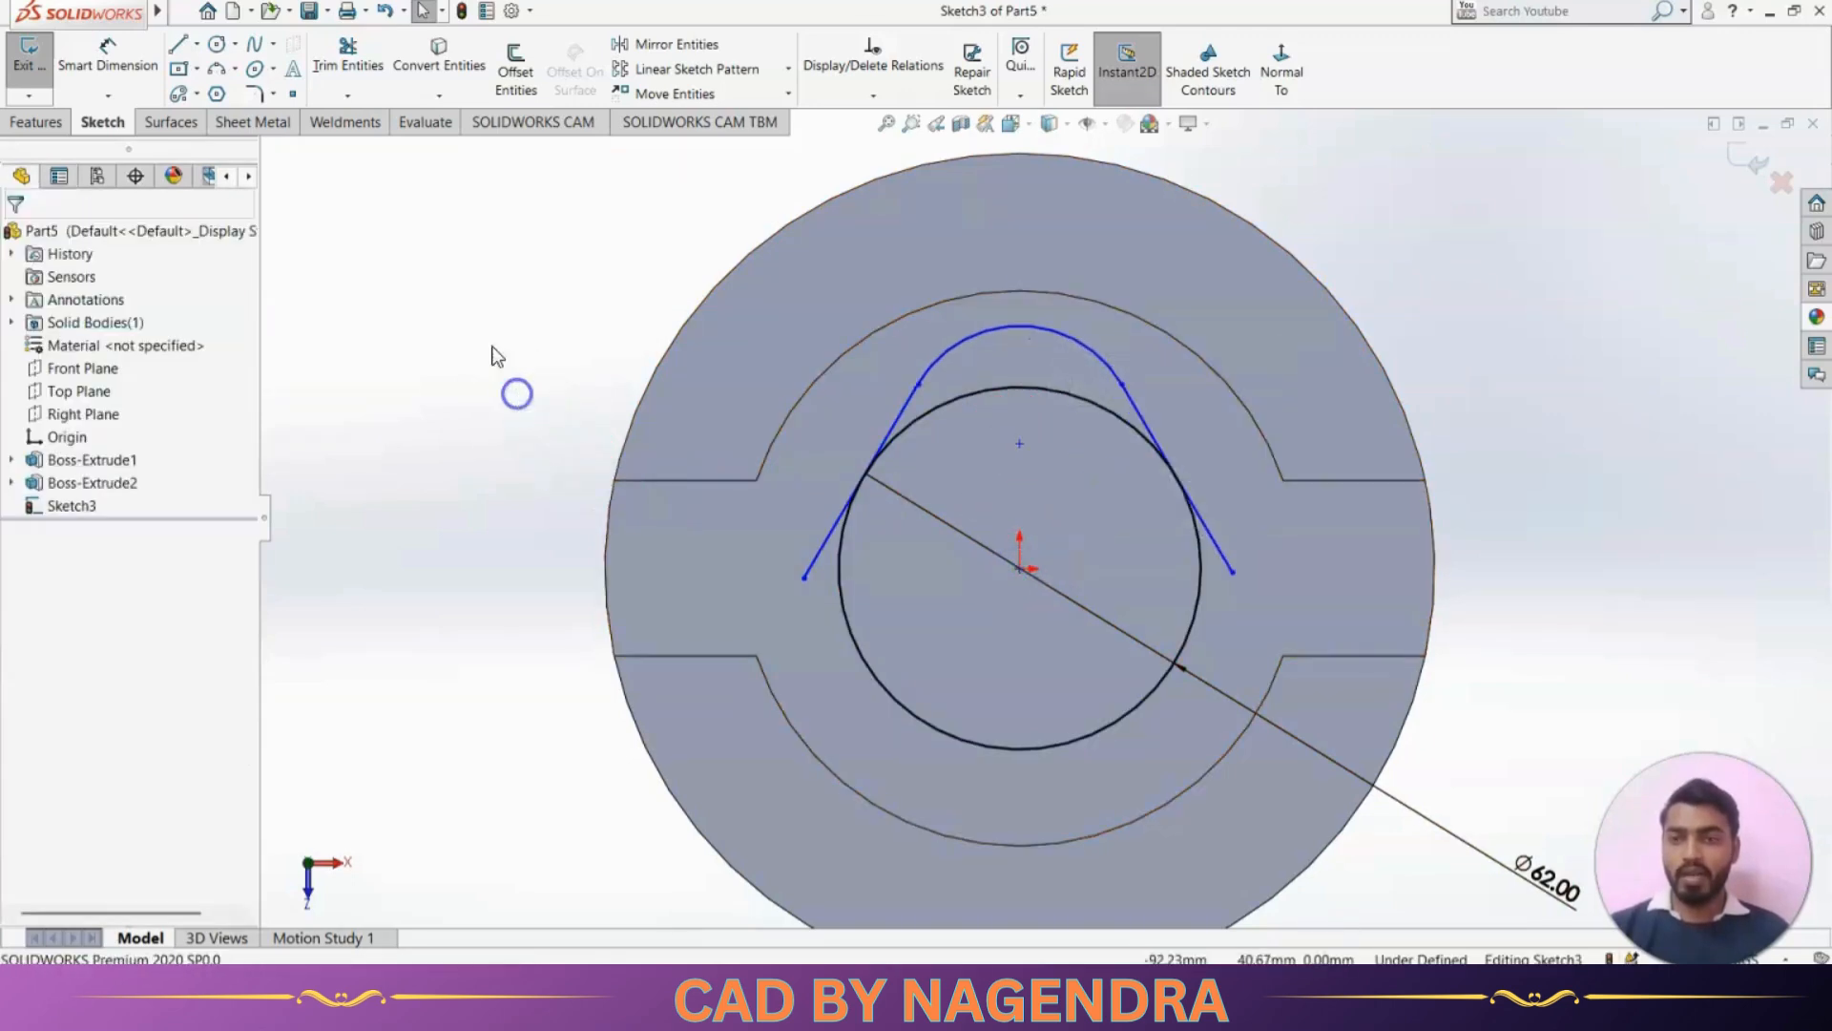
Check the corner radius in the reference drawing and dimension the upper arc's radius to 11 mm
left_click(113, 65)
key("alt+Tab")
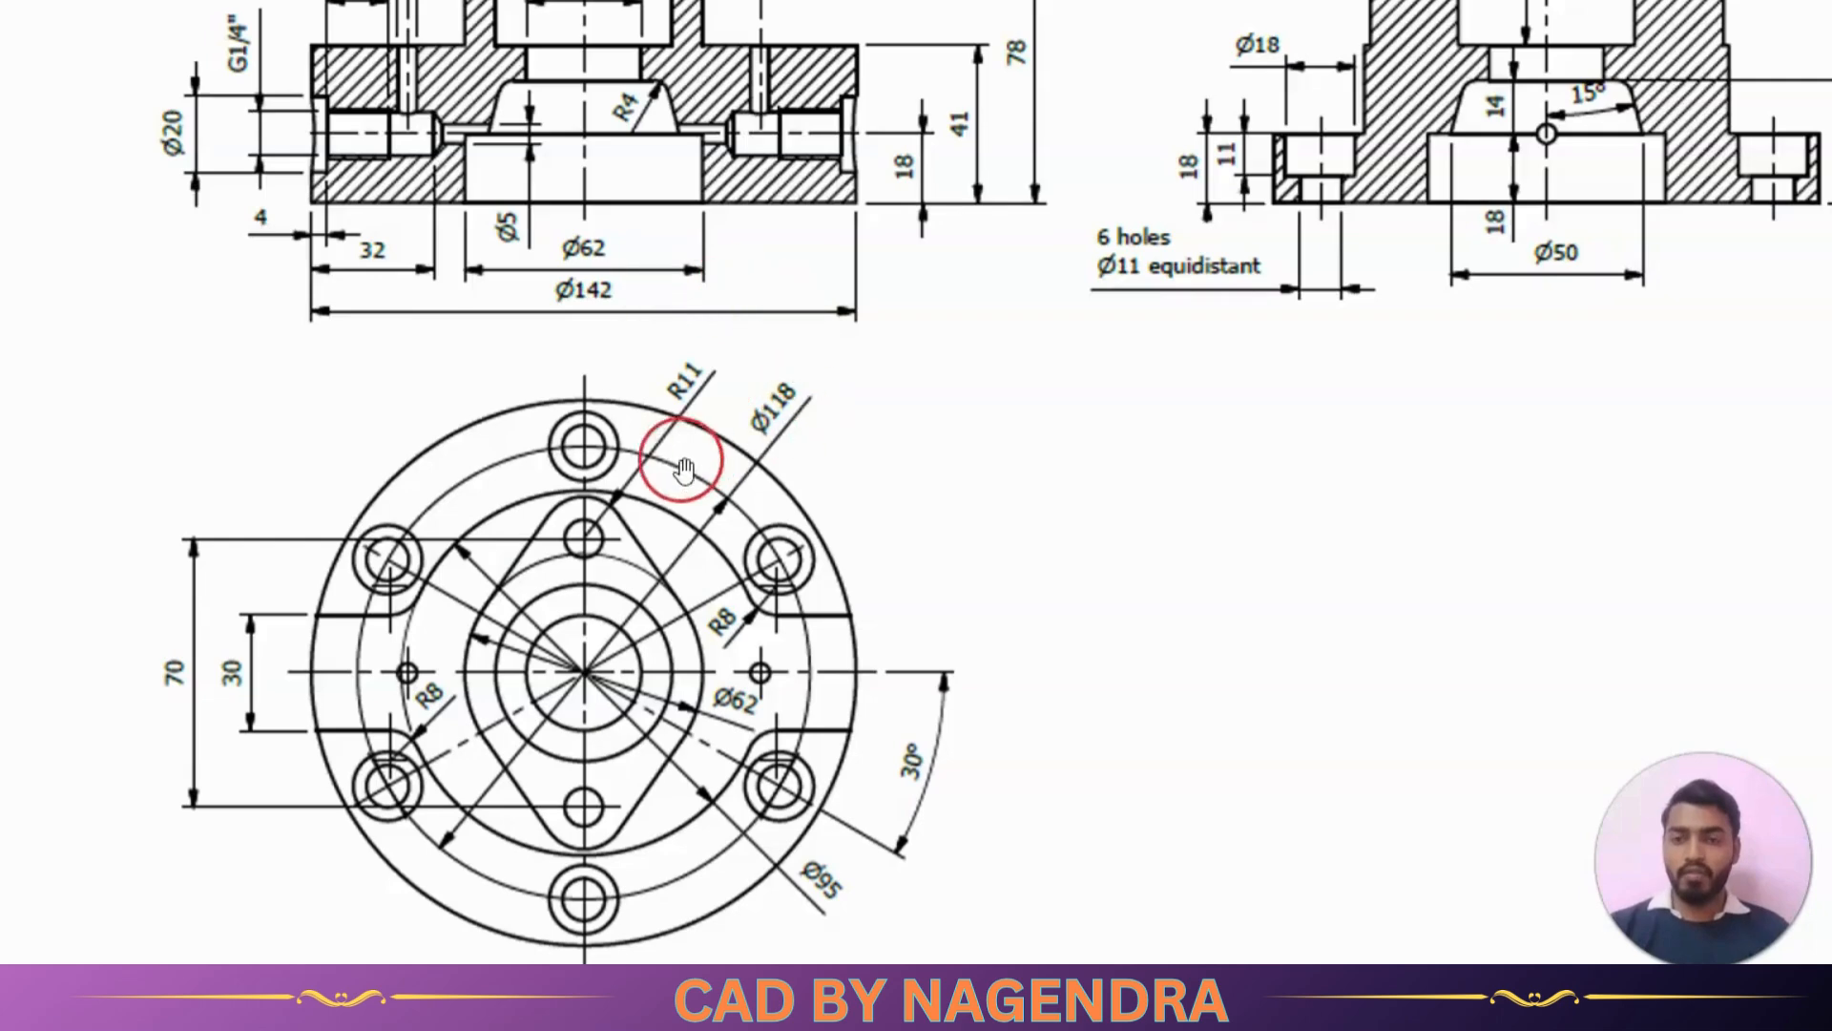
key("alt+Tab")
left_click(1016, 327)
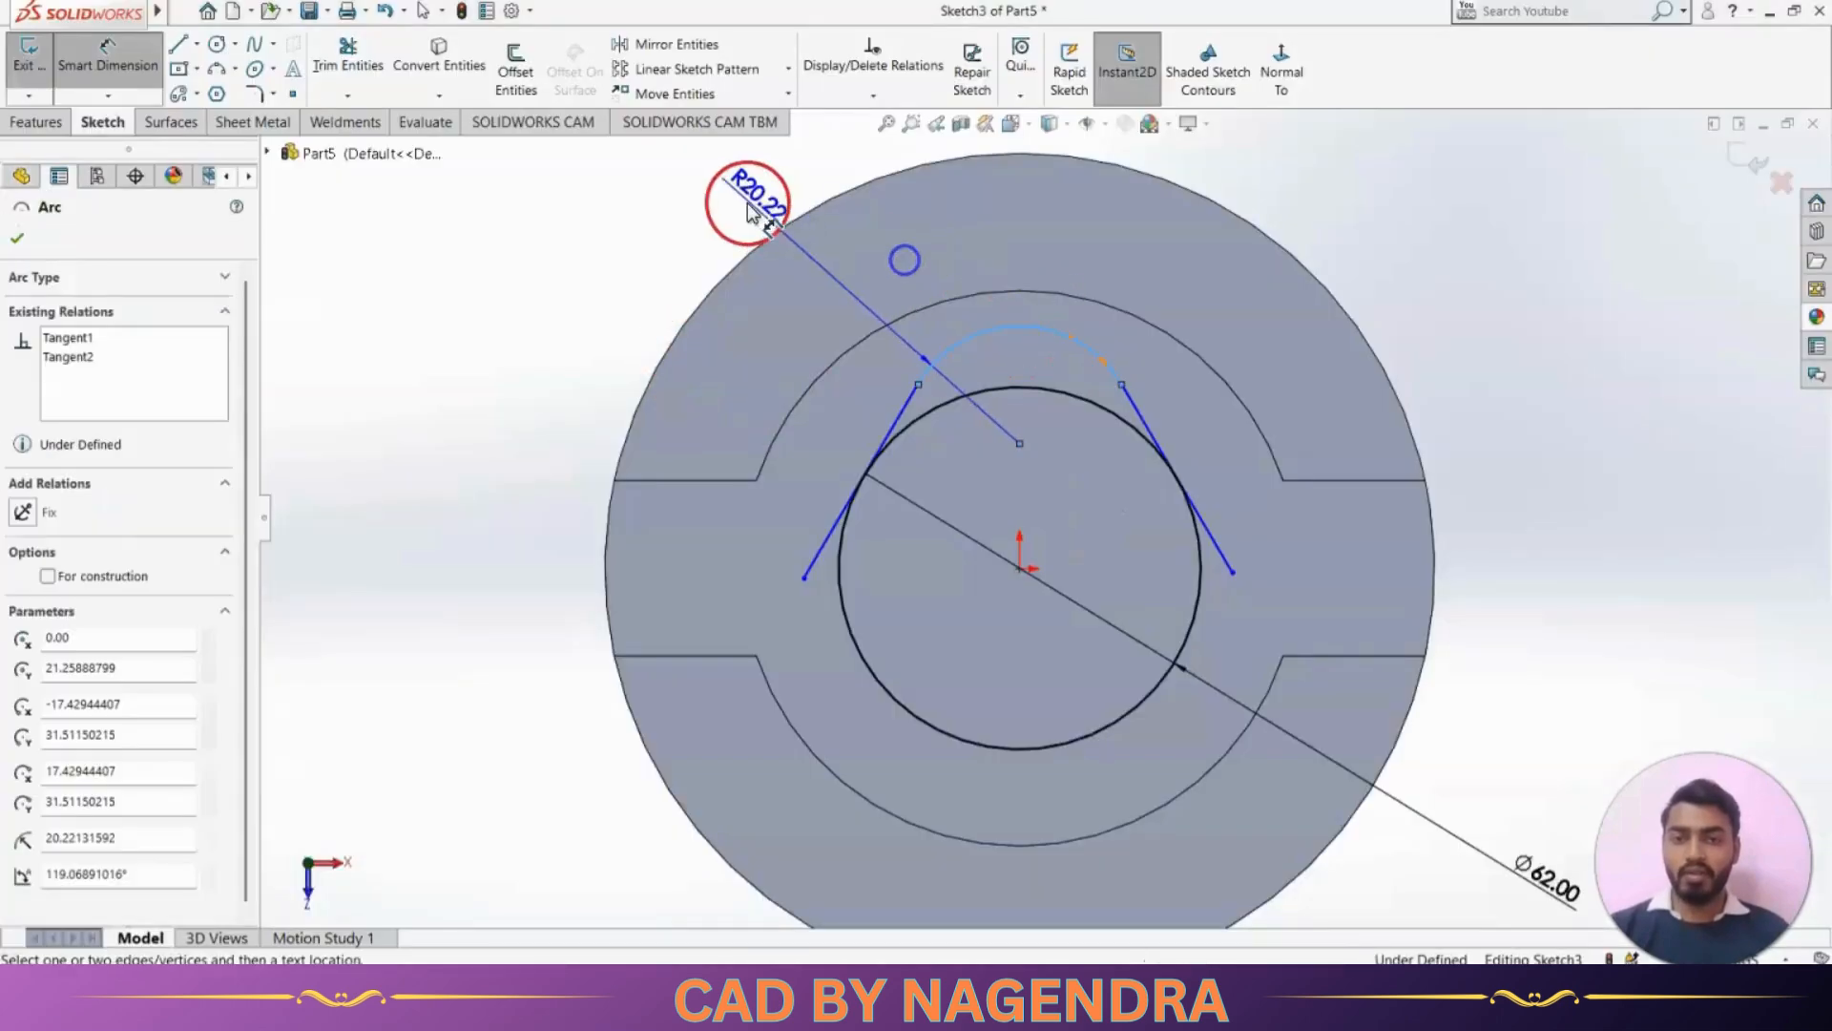
left_click(733, 201)
key("Return")
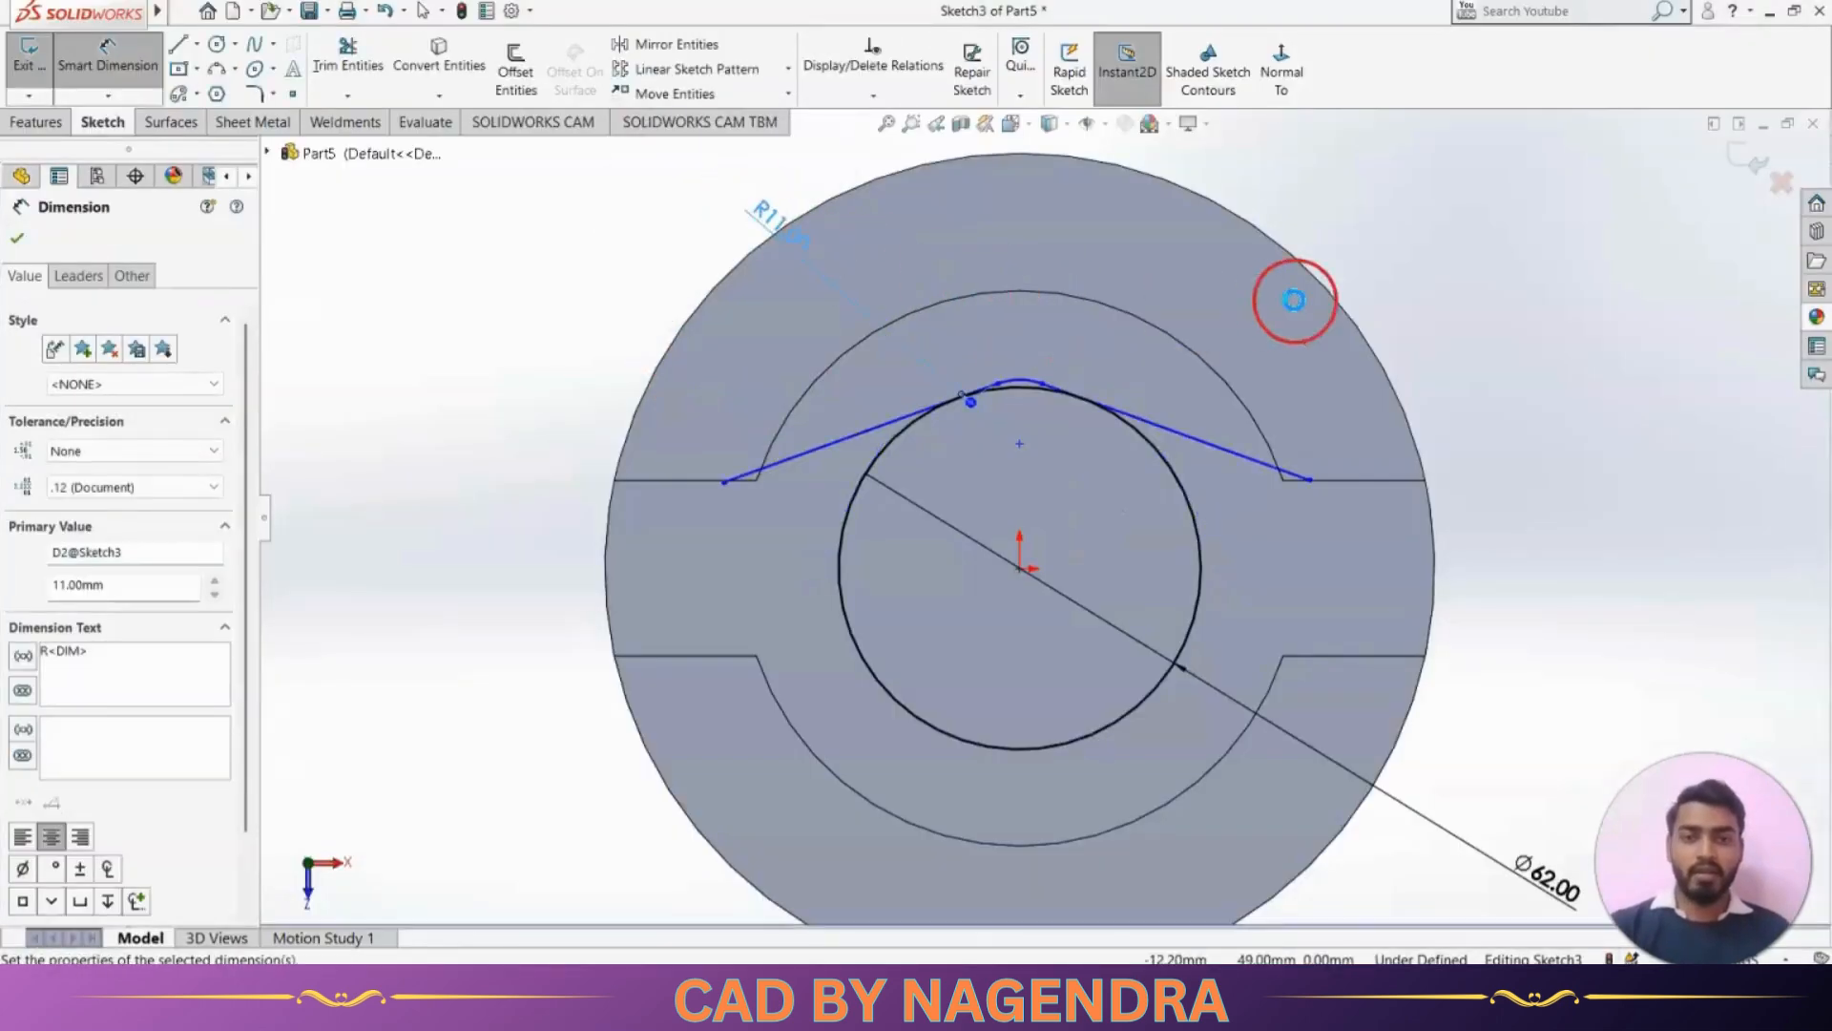
left_click(1414, 300)
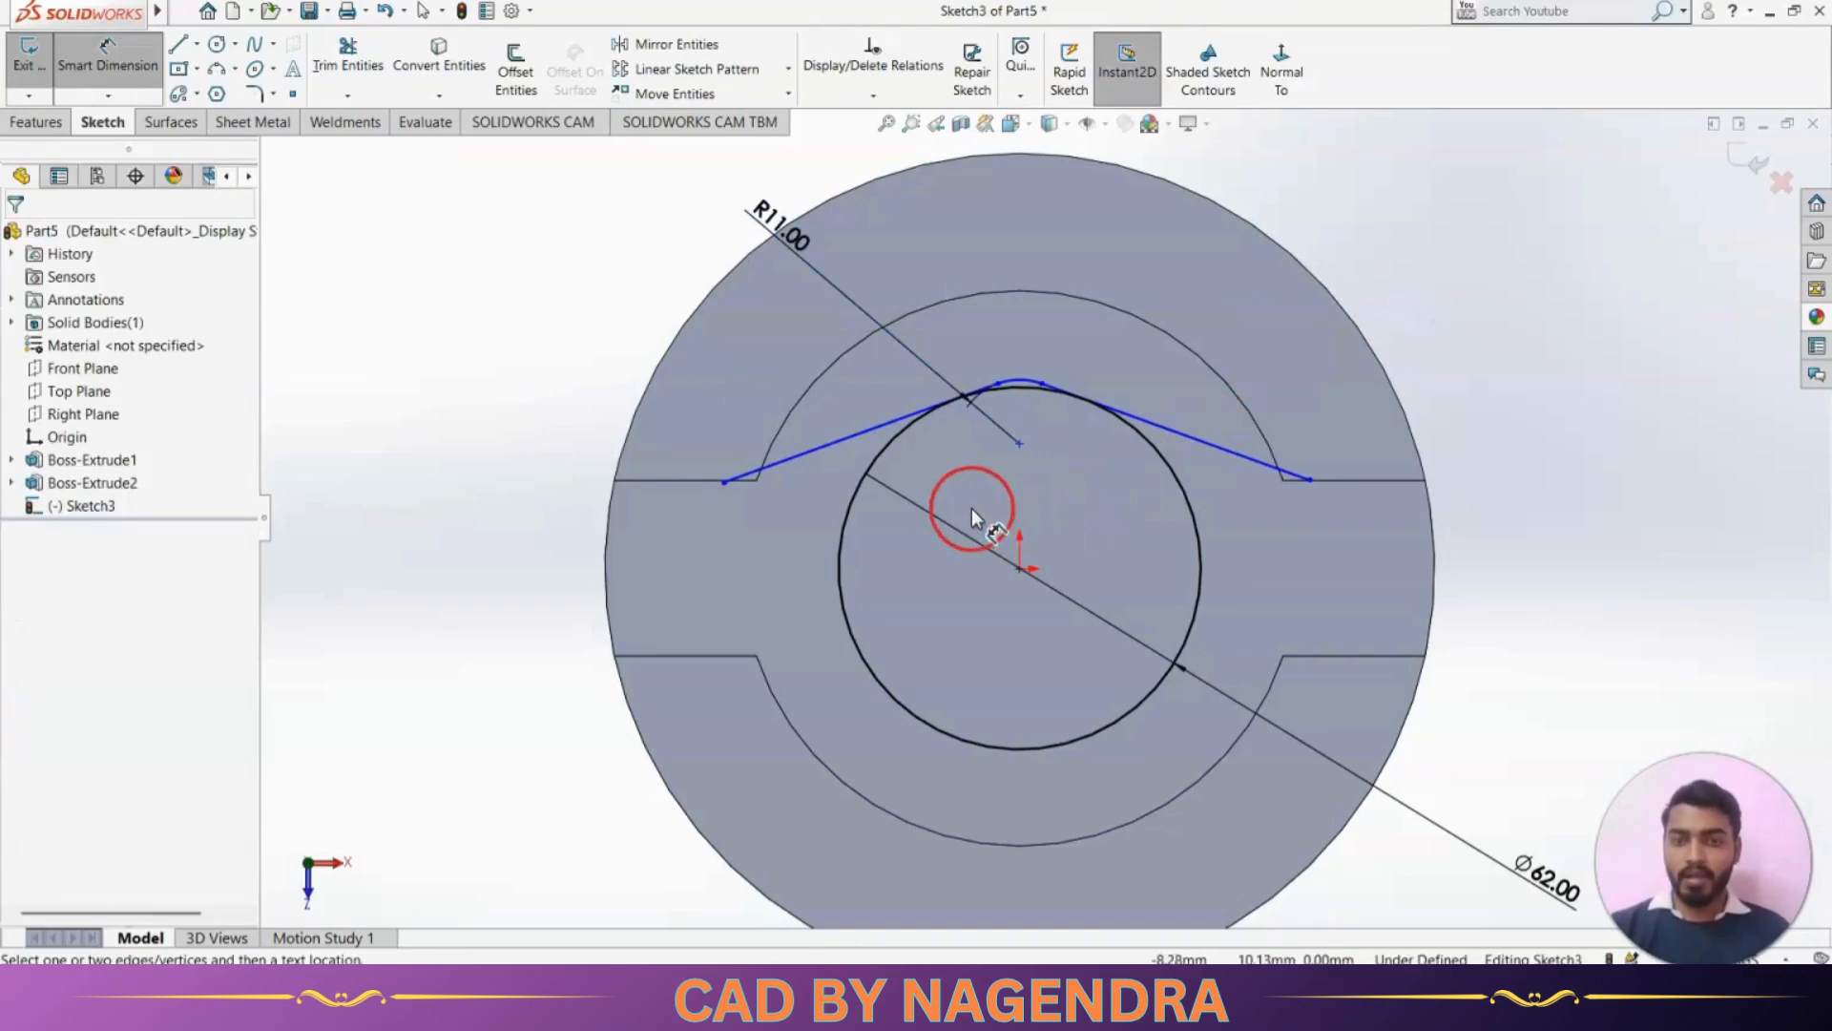
Consult the reference drawing and dimension the distance from the arc's center to the origin as 35 mm
key("alt+Tab")
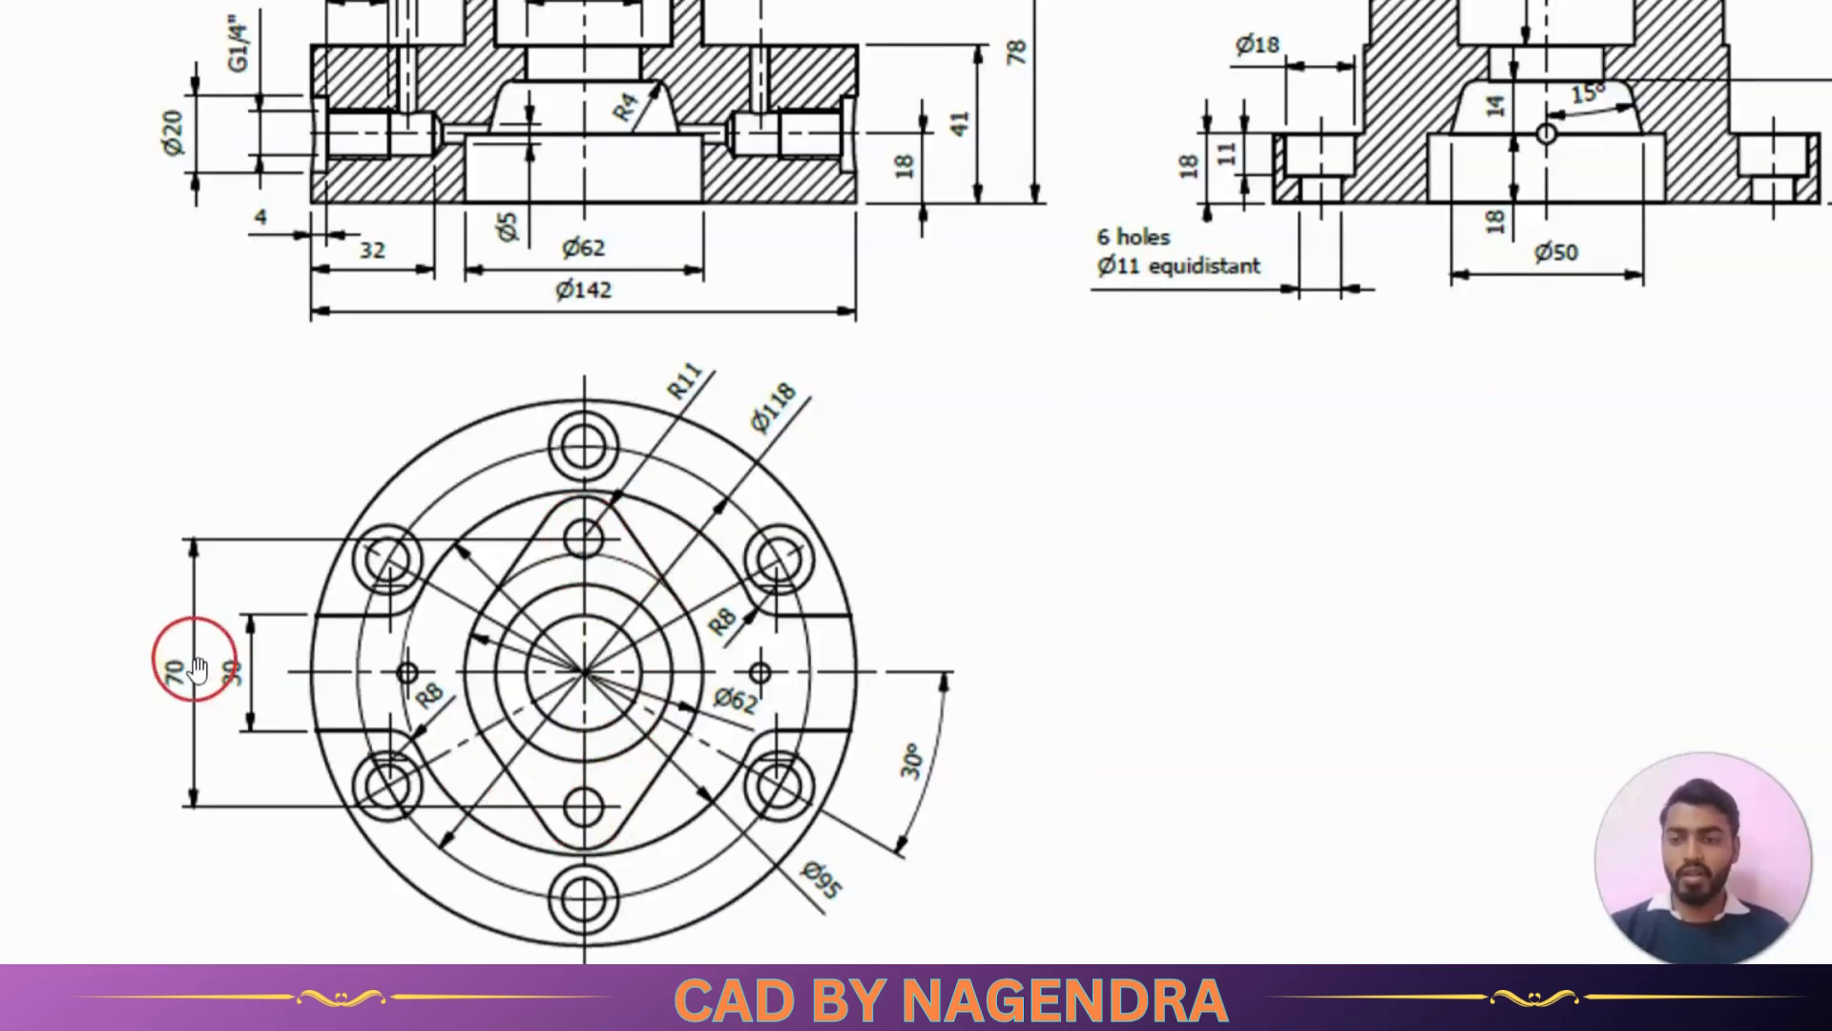
key("alt+Tab")
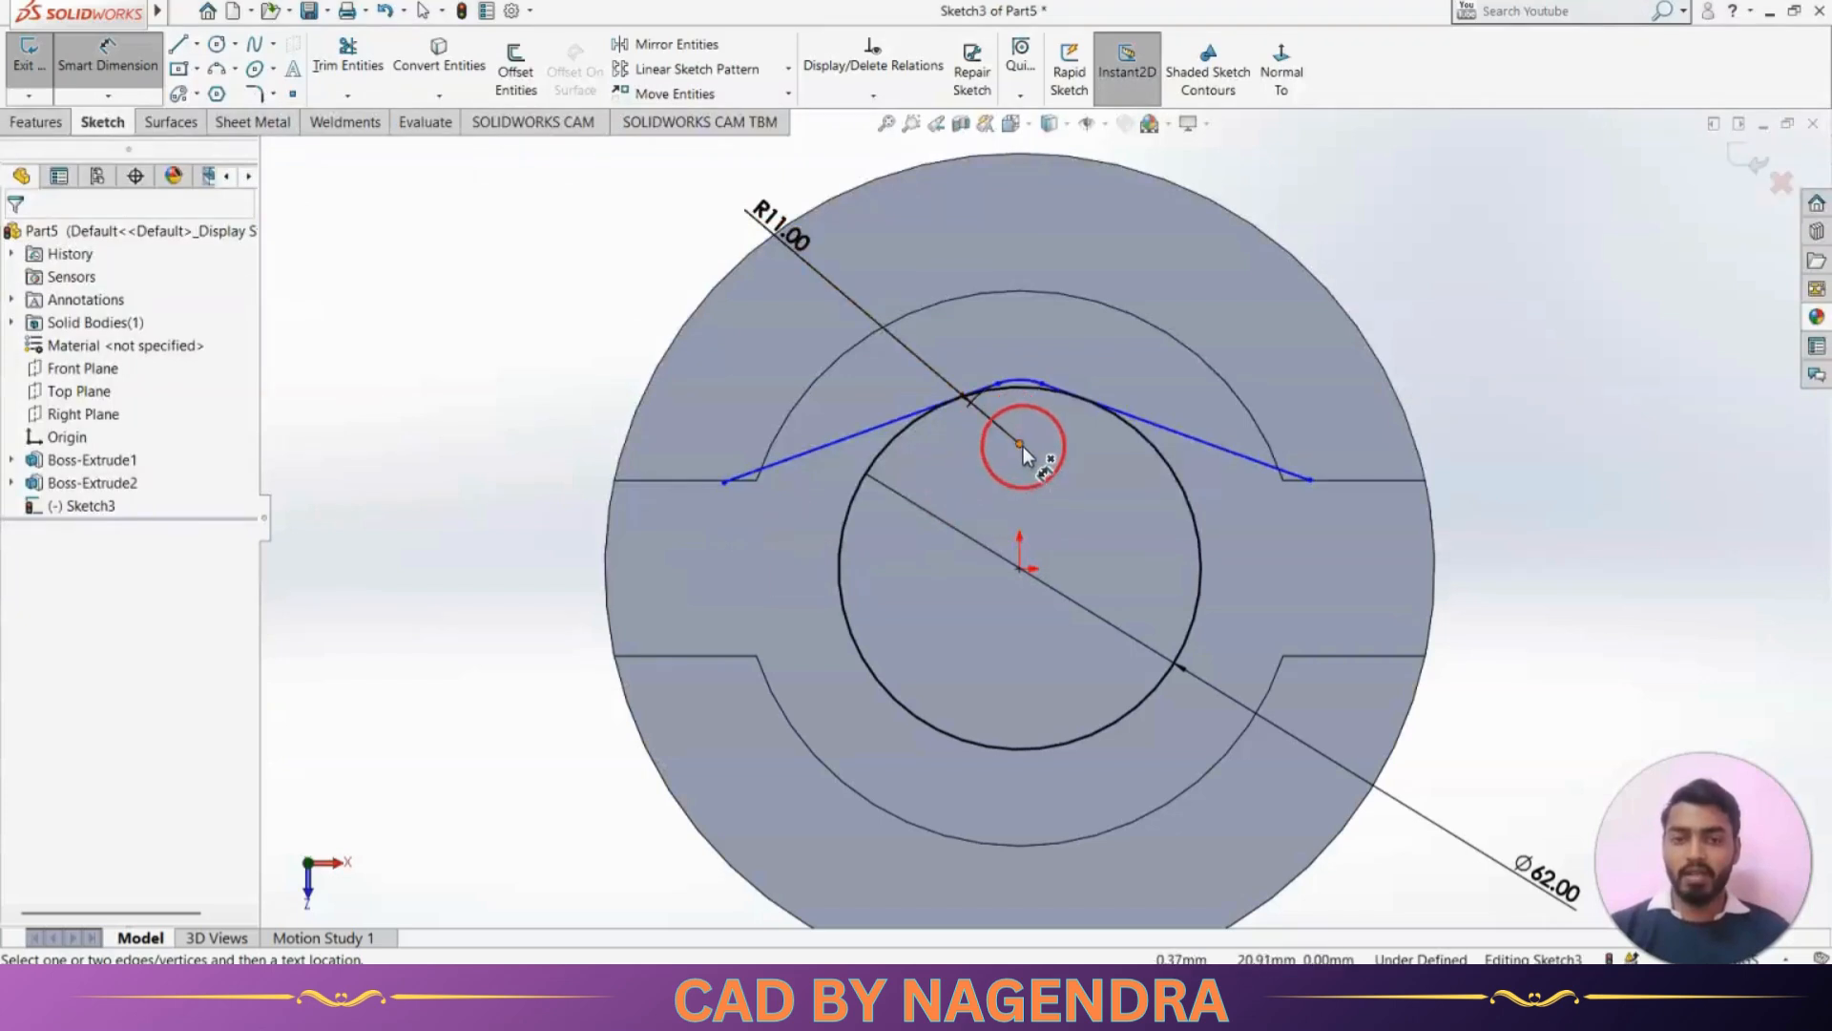
left_click(1021, 445)
left_click(1019, 569)
left_click(957, 501)
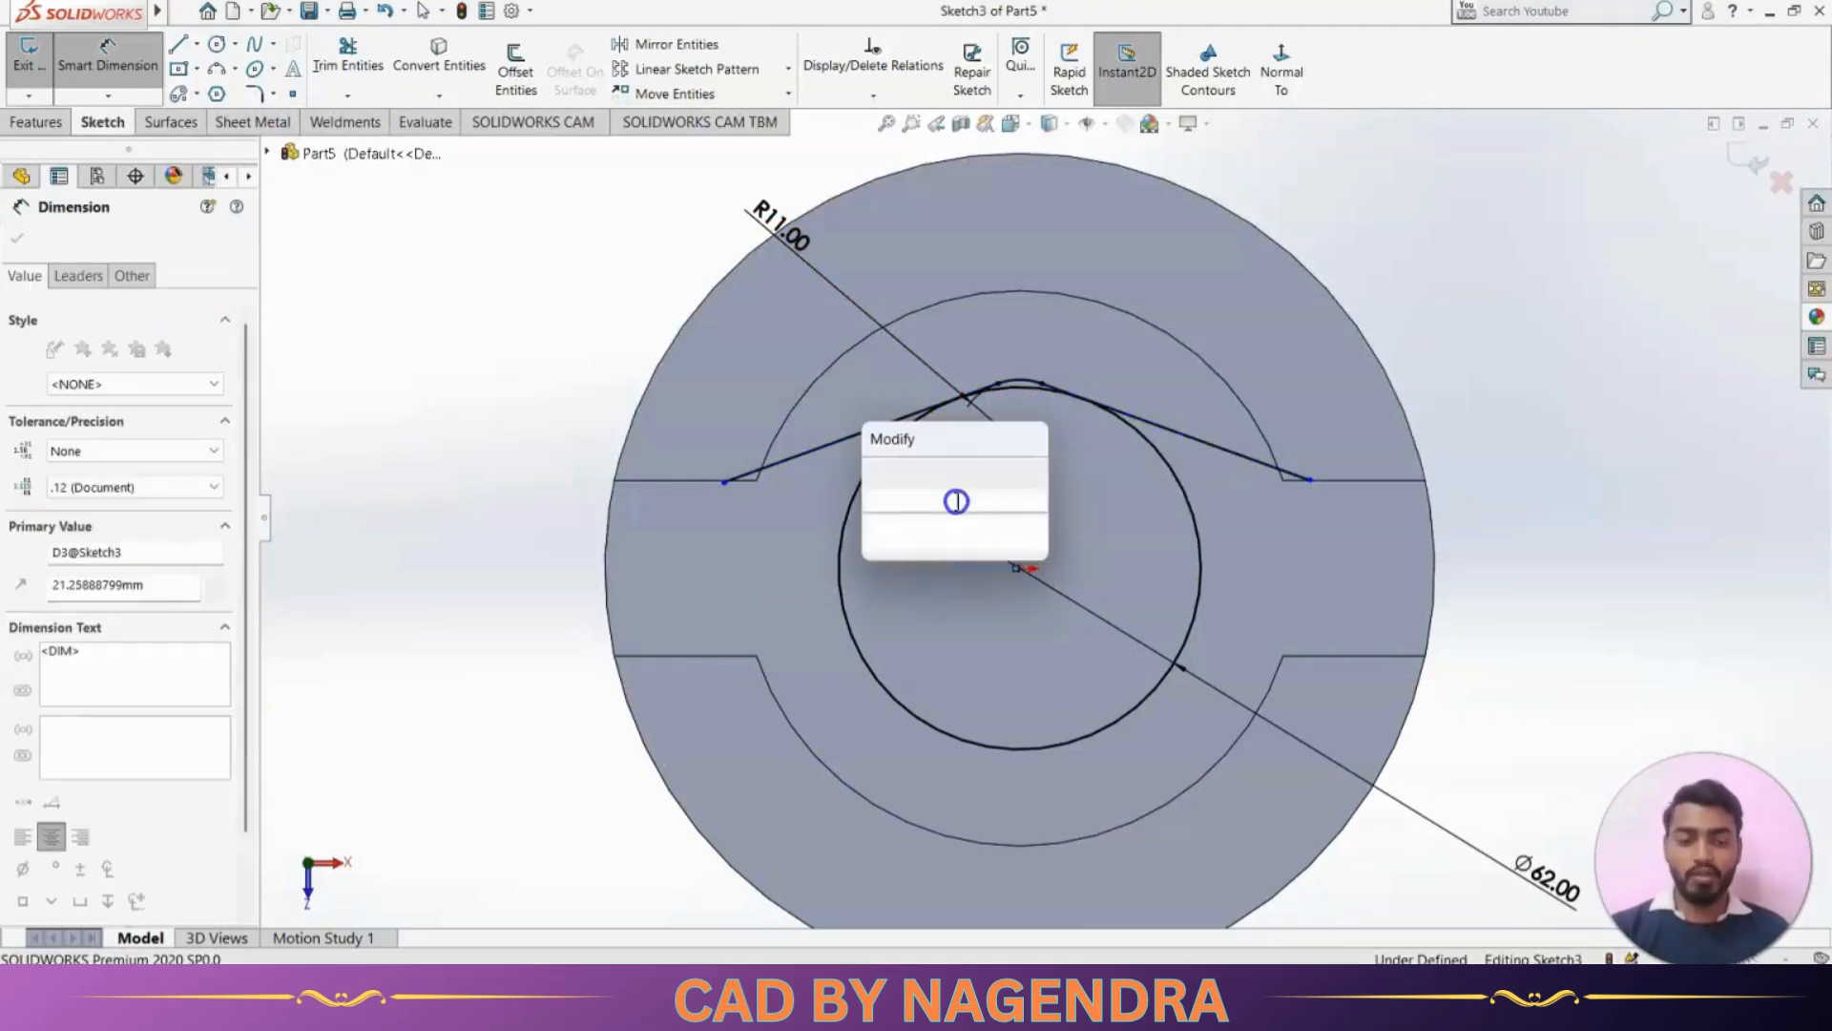
type("35")
key("Return")
left_click(1280, 392)
left_click(1435, 349)
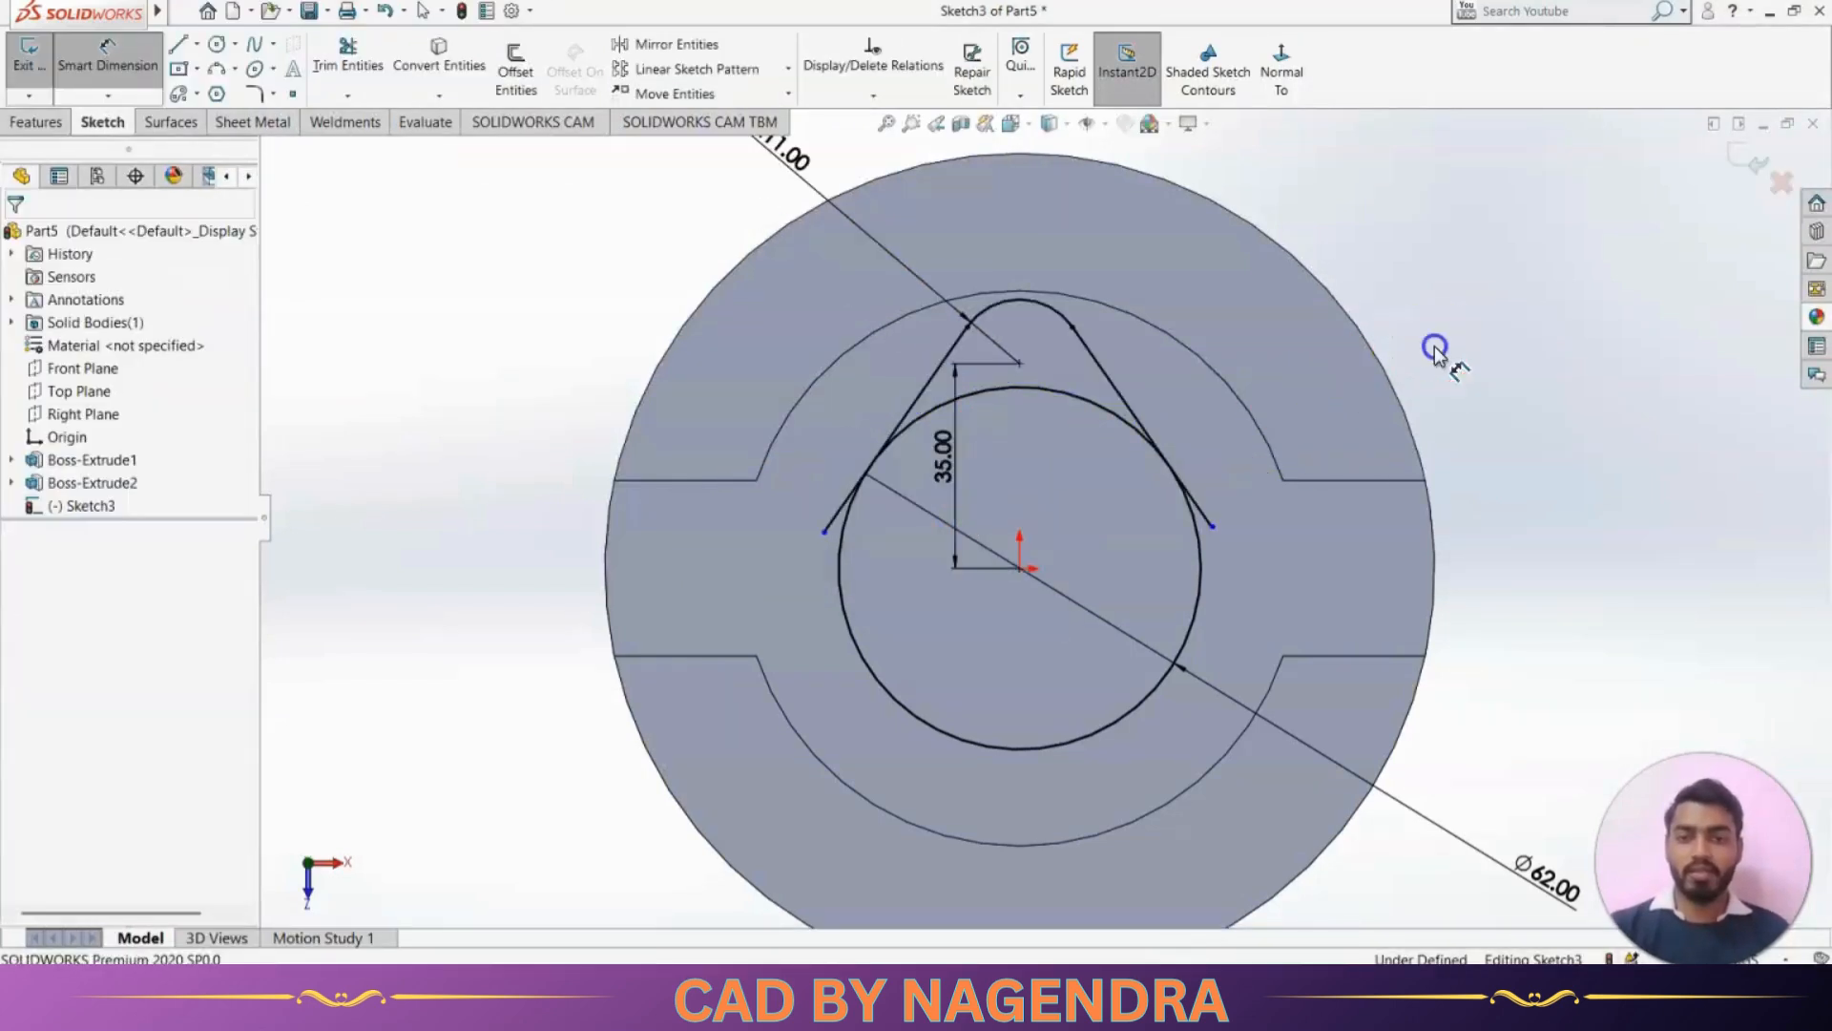
key("Escape")
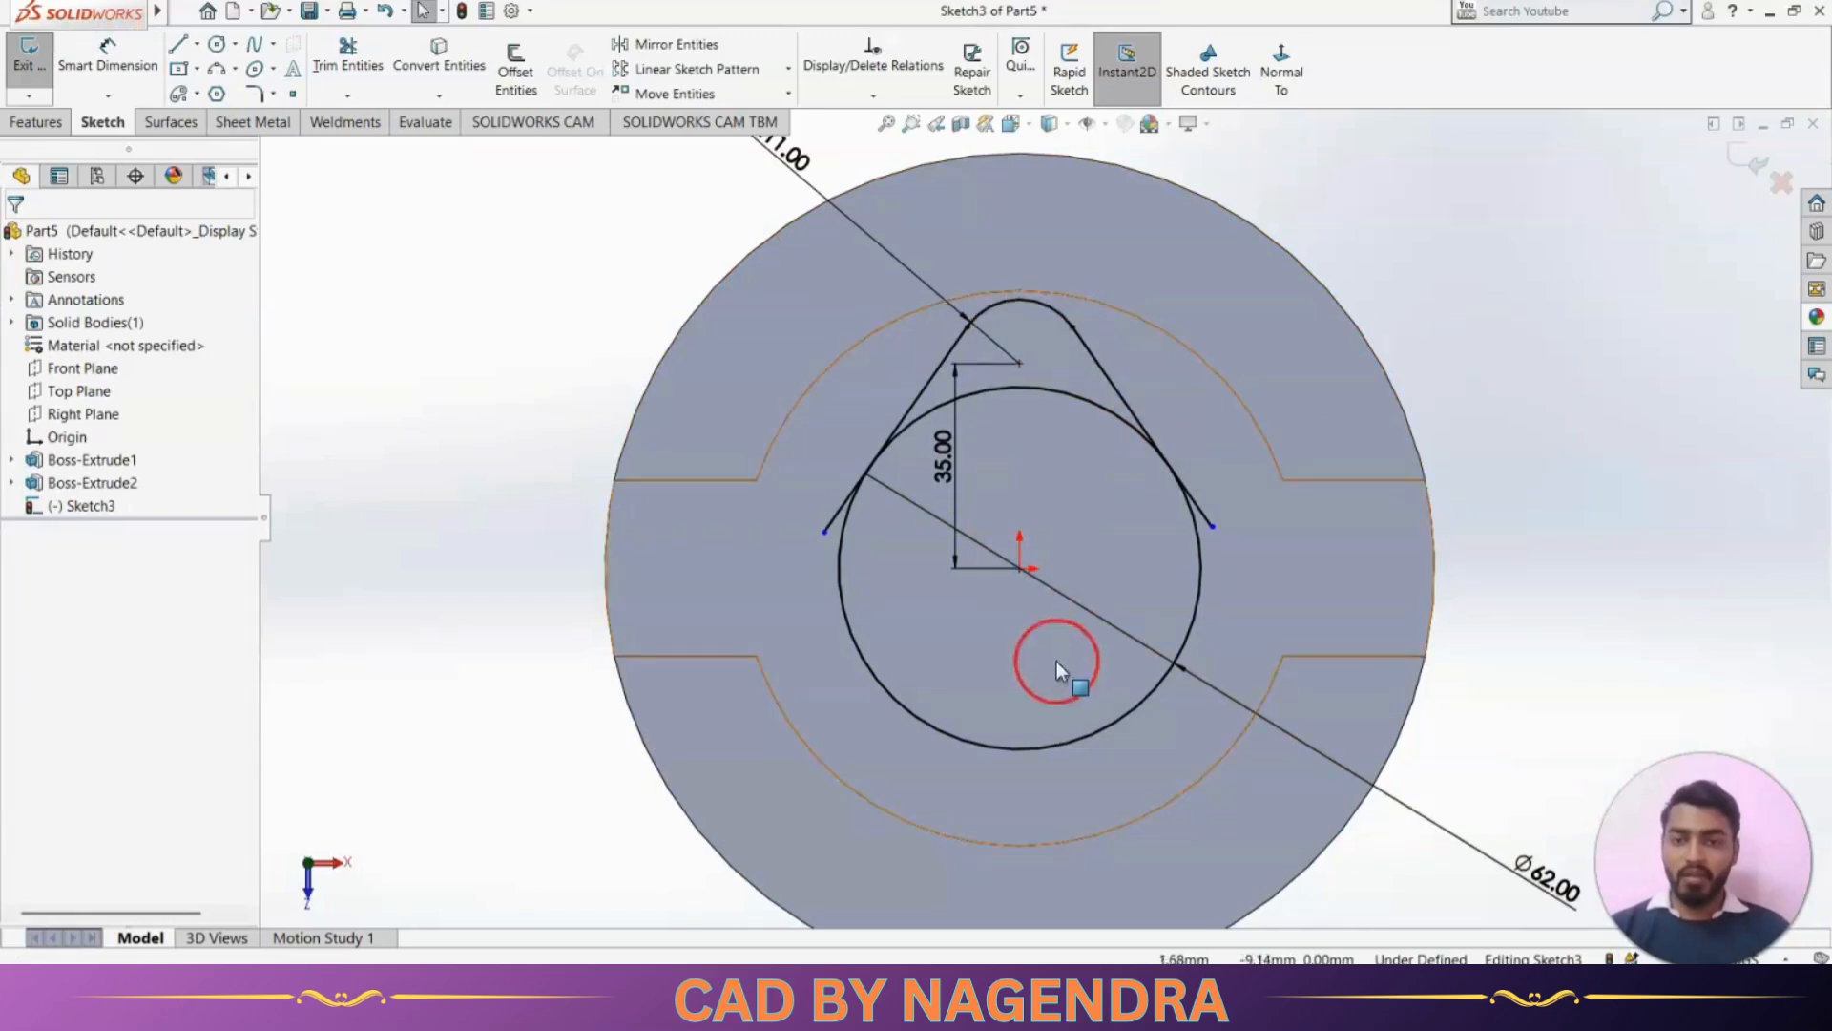
Draw a horizontal construction line of infinite length through the origin
left_click(184, 54)
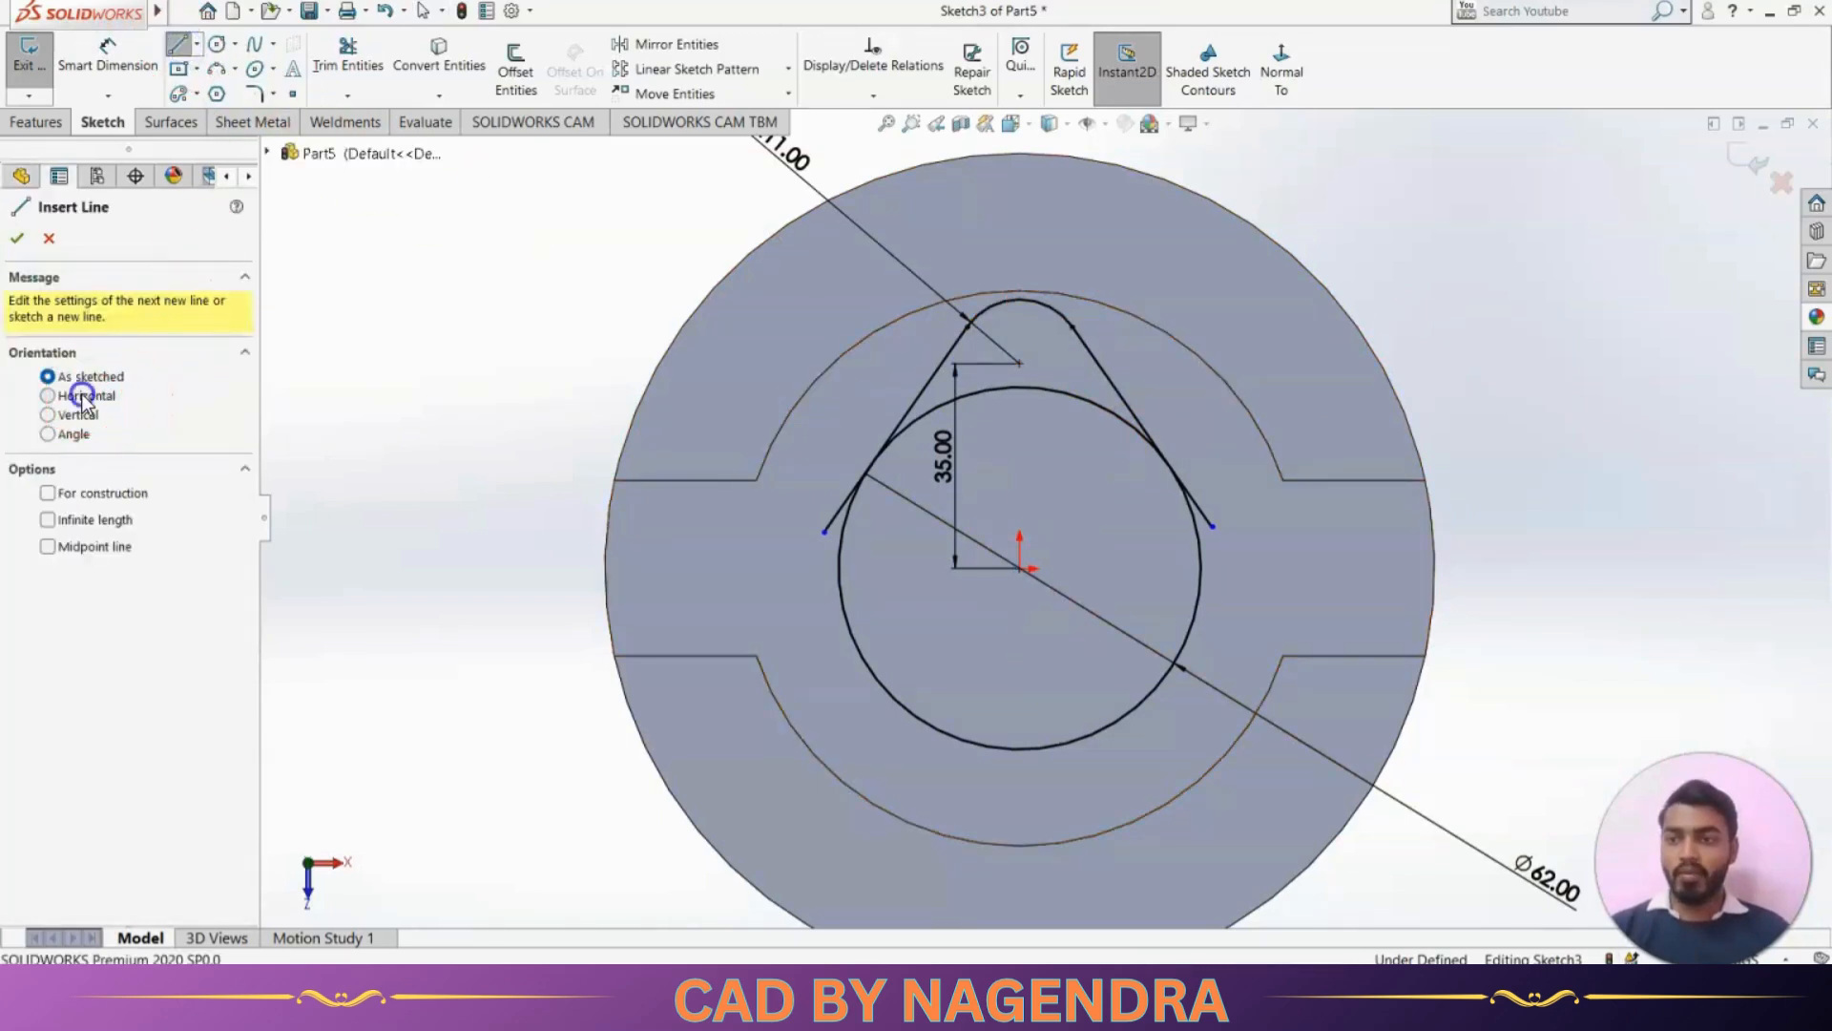
left_click(47, 395)
left_click(47, 494)
left_click(47, 520)
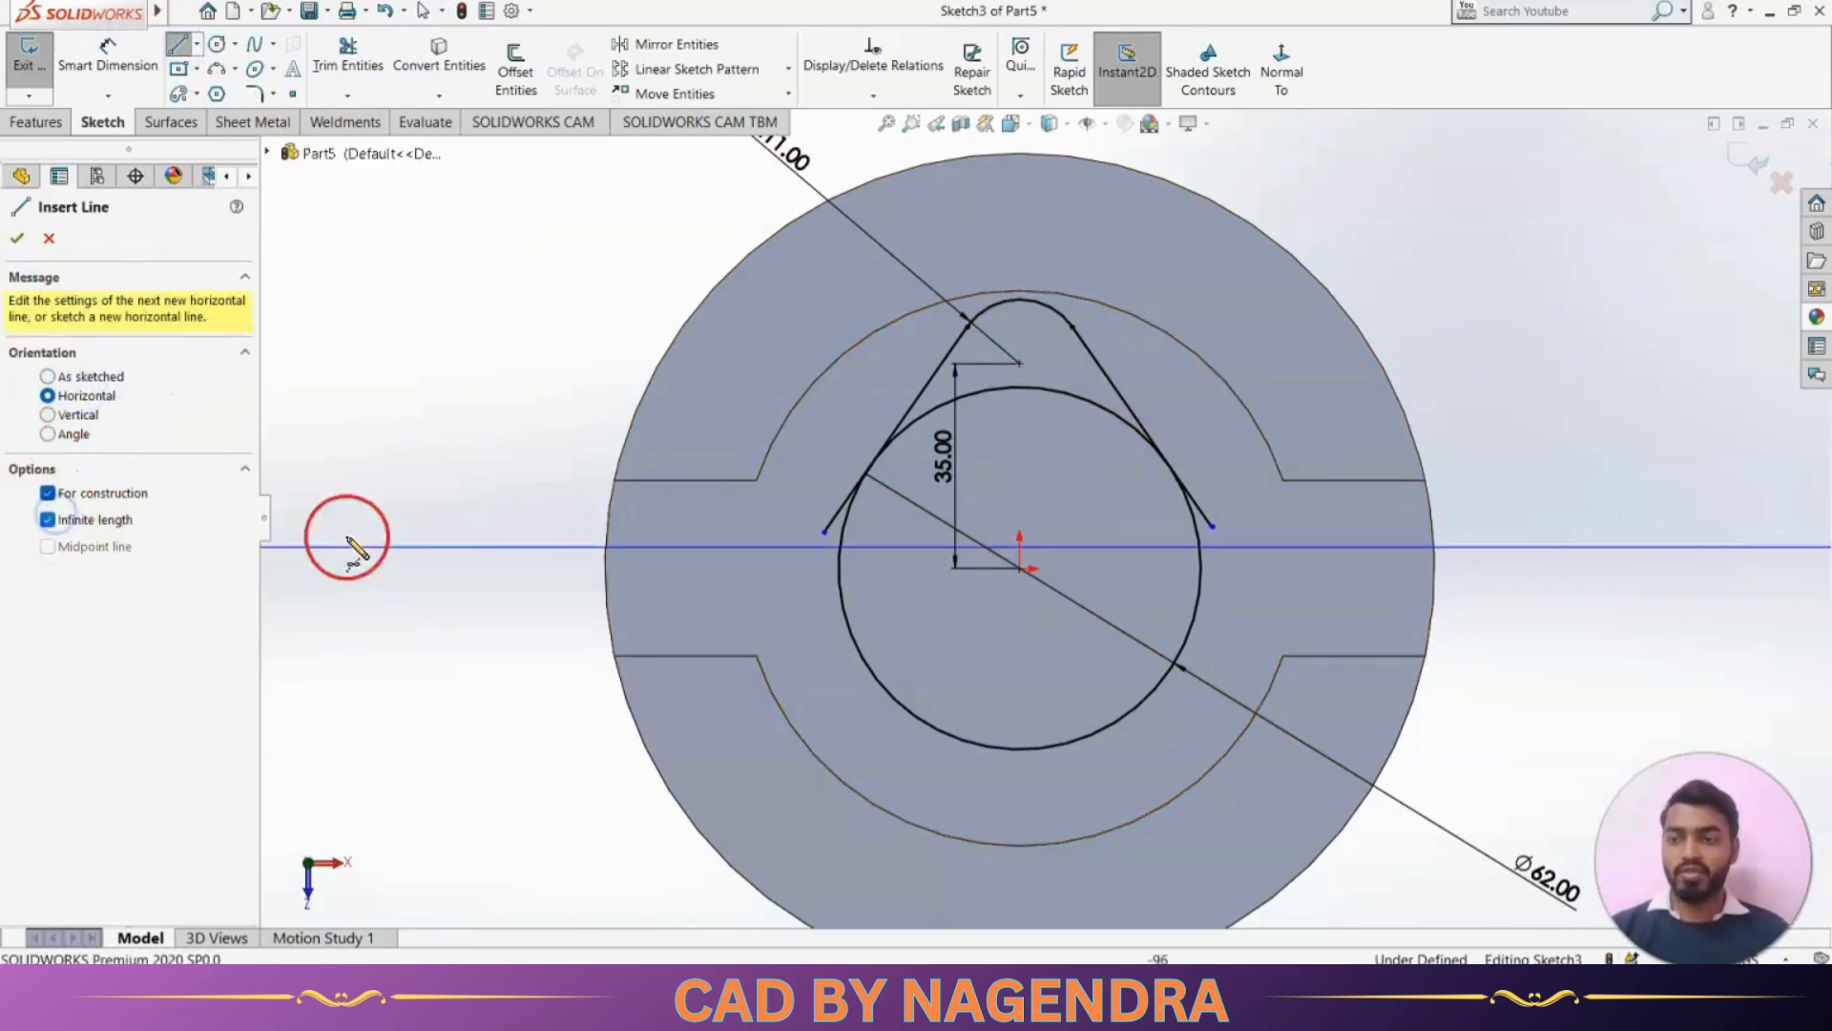
left_click(1026, 573)
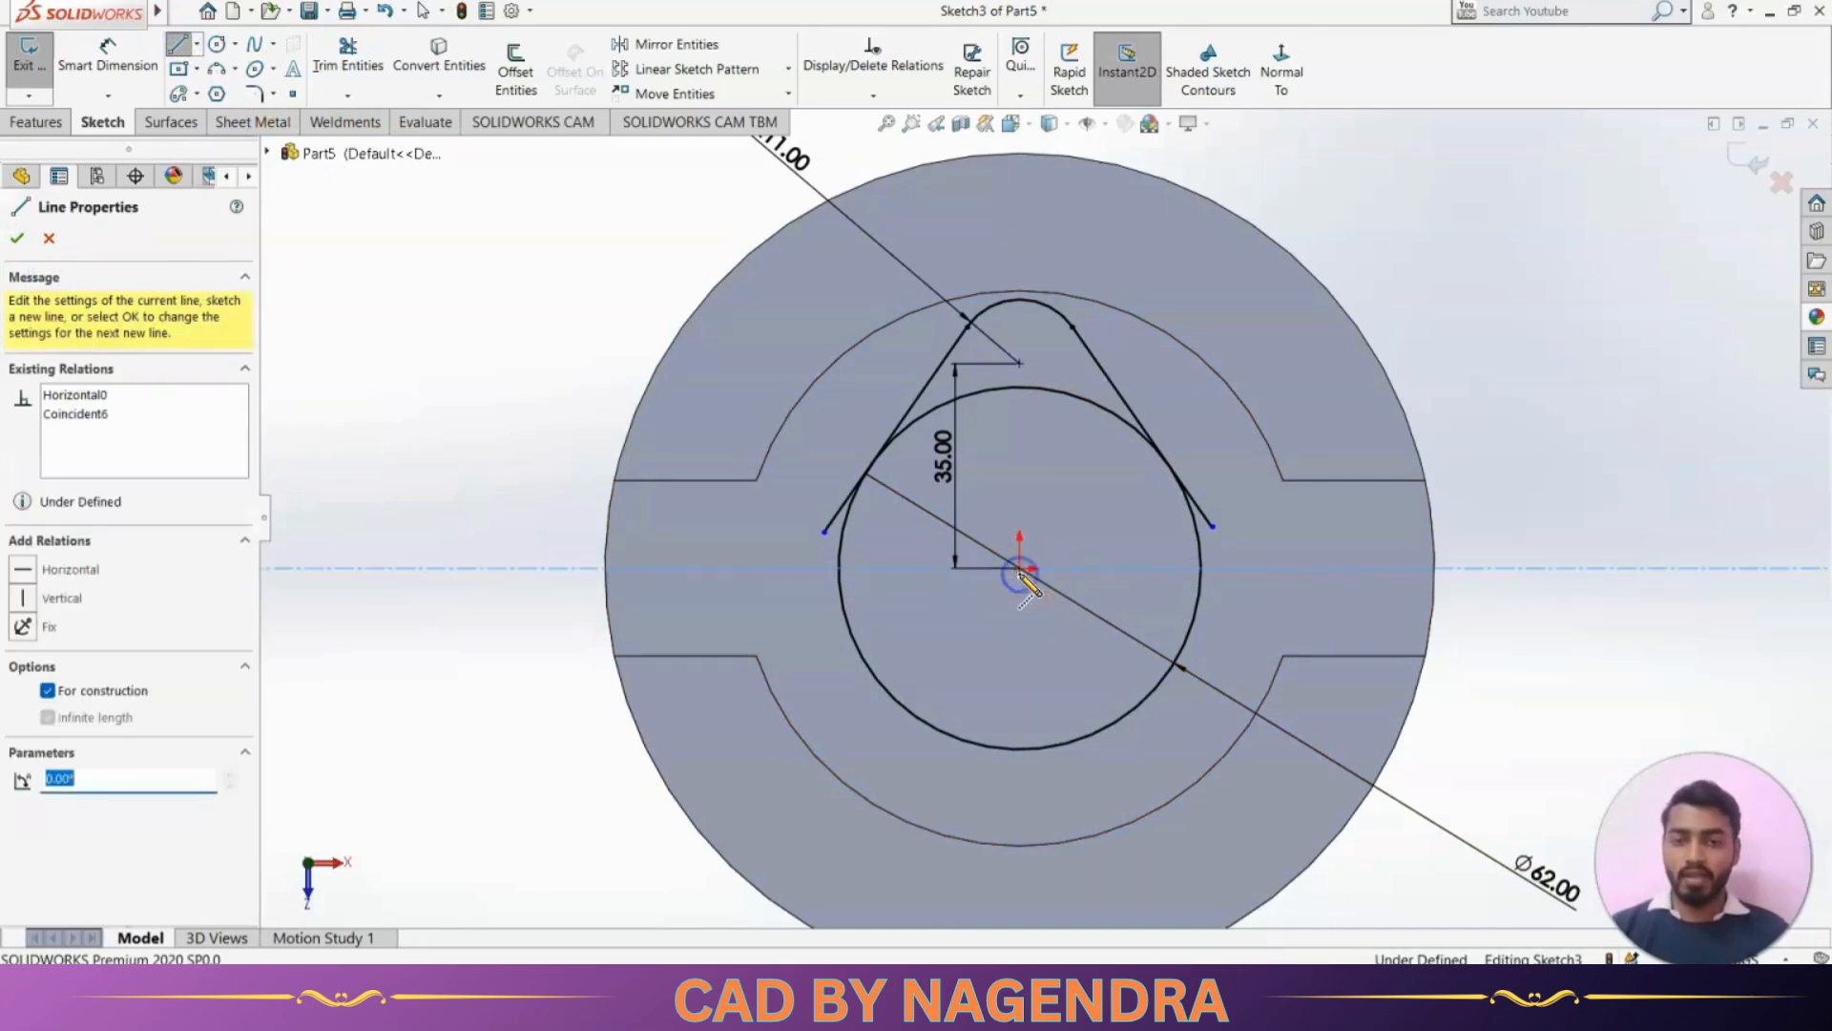
left_click(17, 239)
left_click(372, 286)
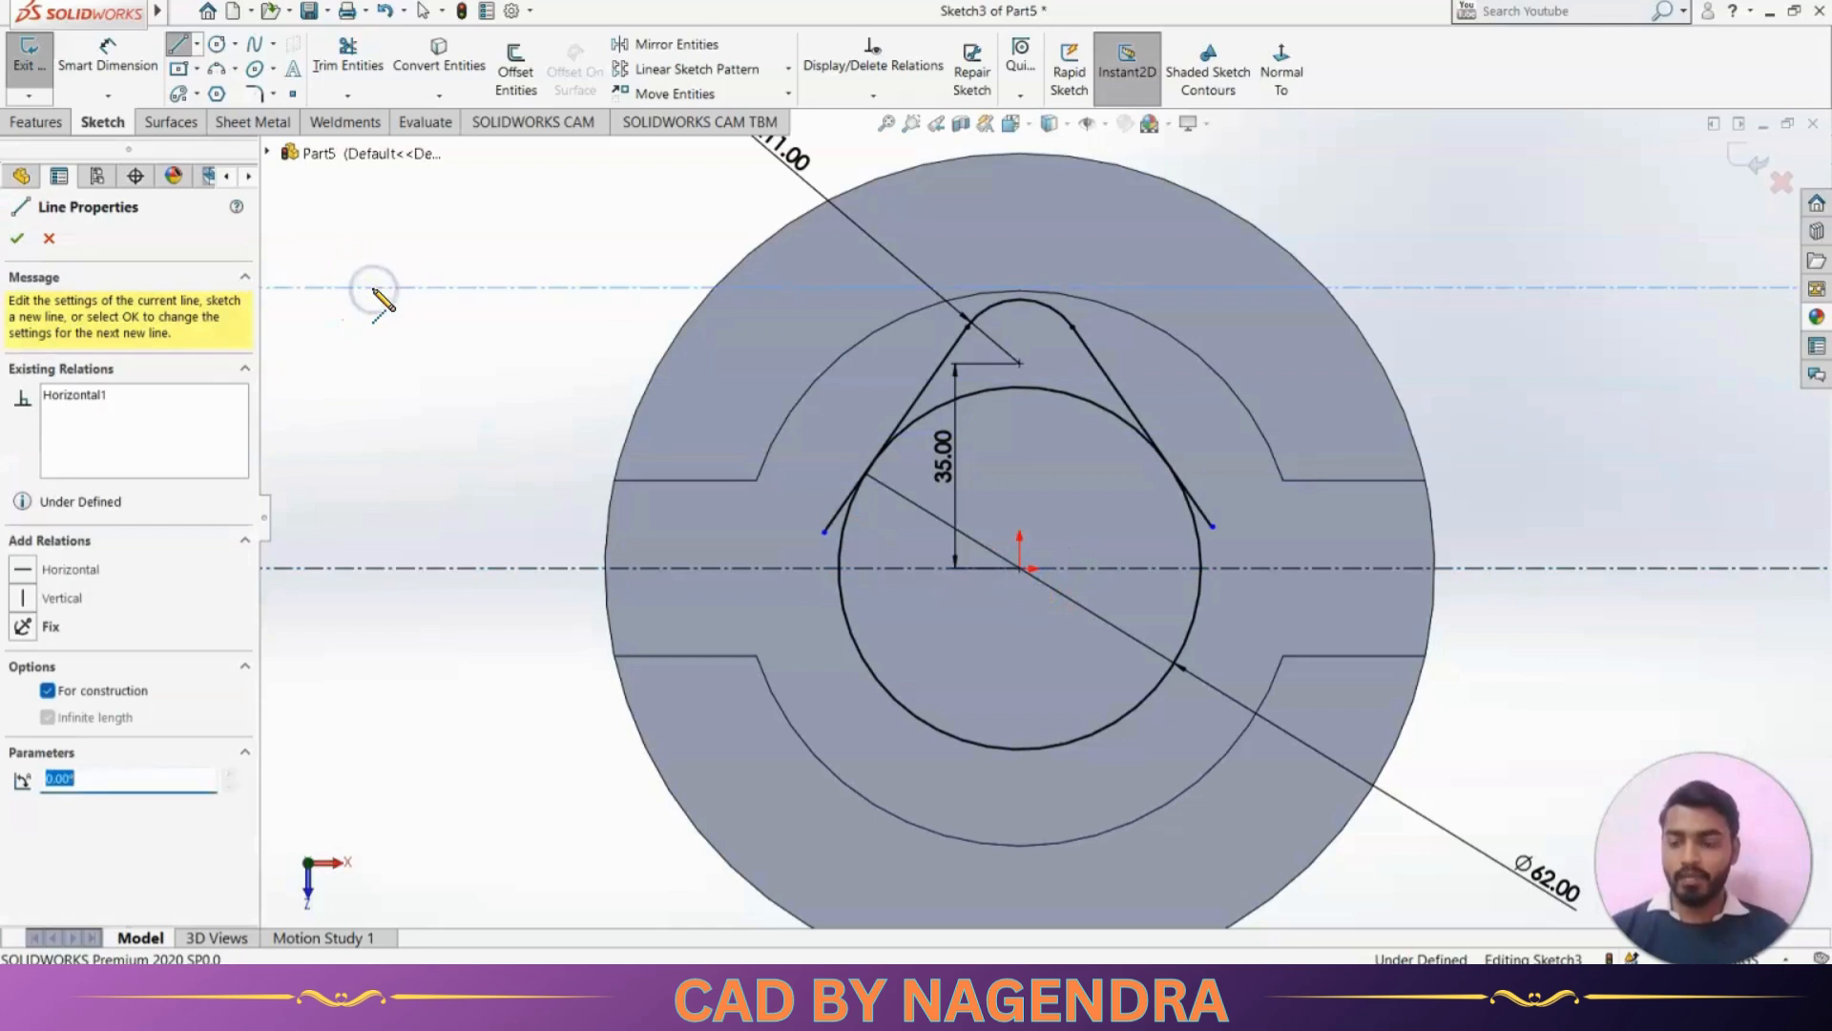
key("Escape")
key("Escape")
left_click(535, 287)
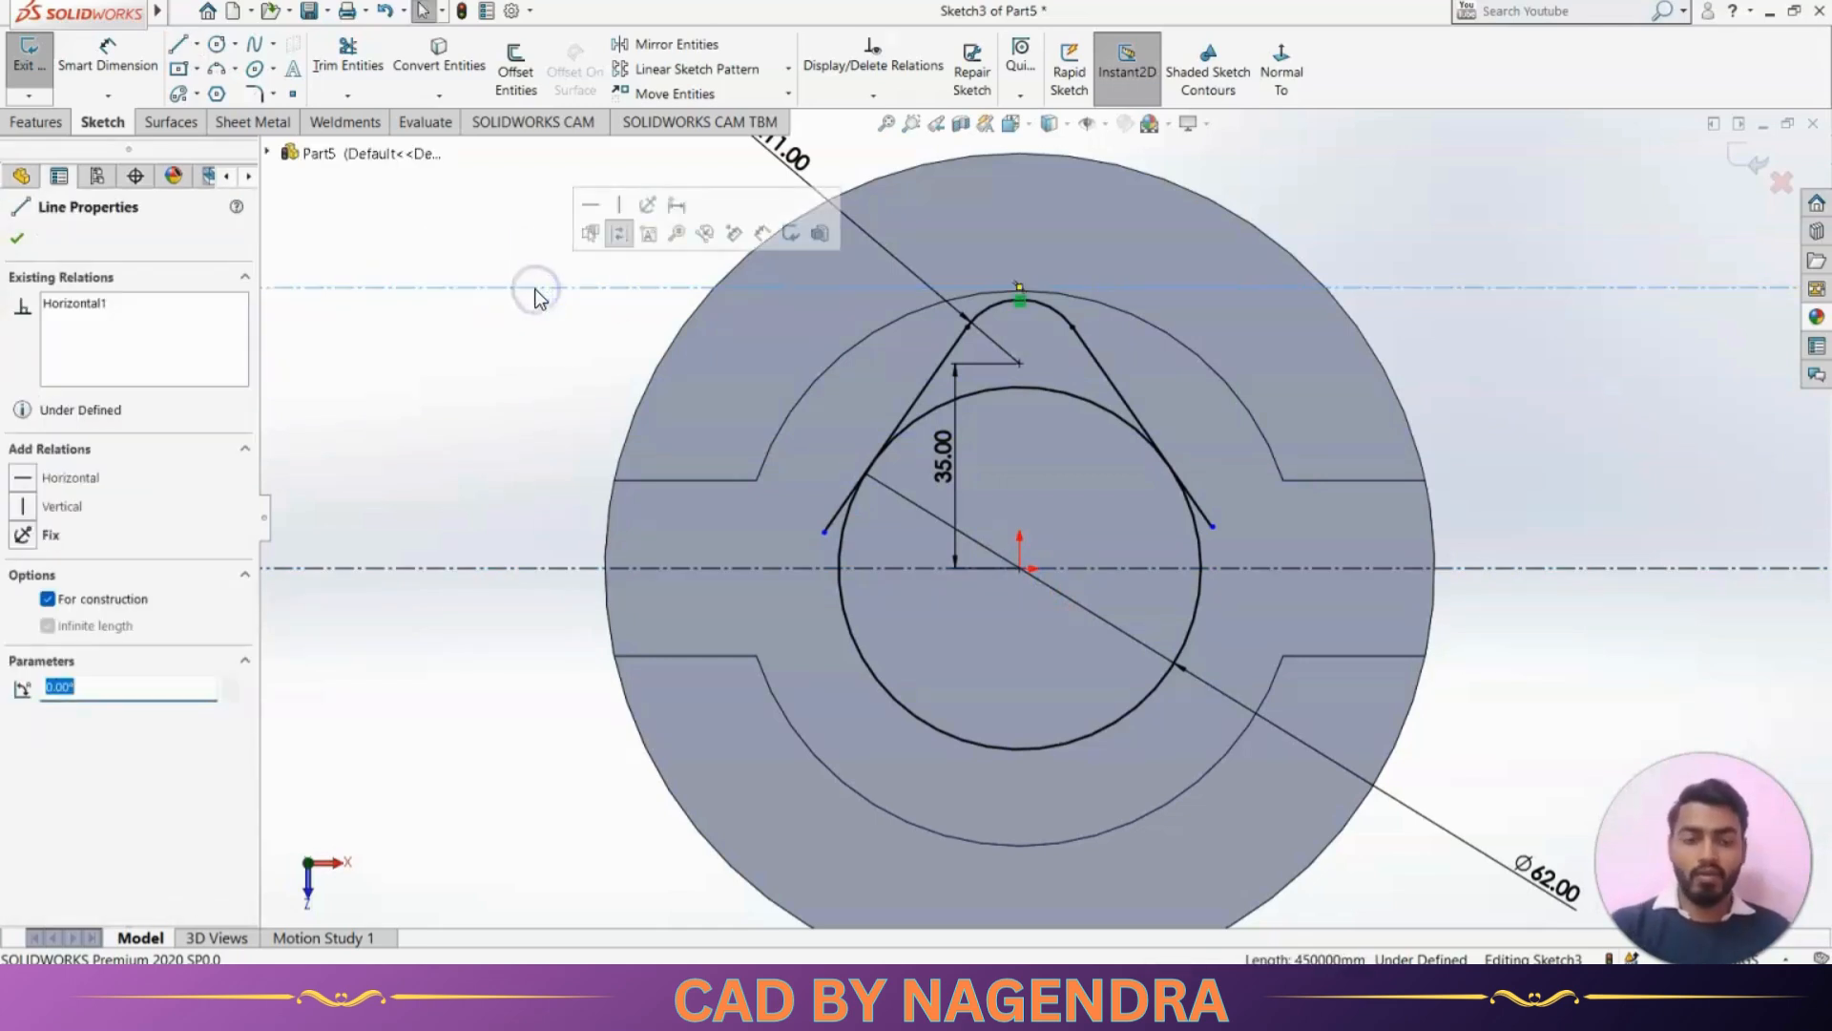
key("Delete")
Mirror the two slanted lines and the 11 mm arc about the horizontal construction line
left_click(668, 45)
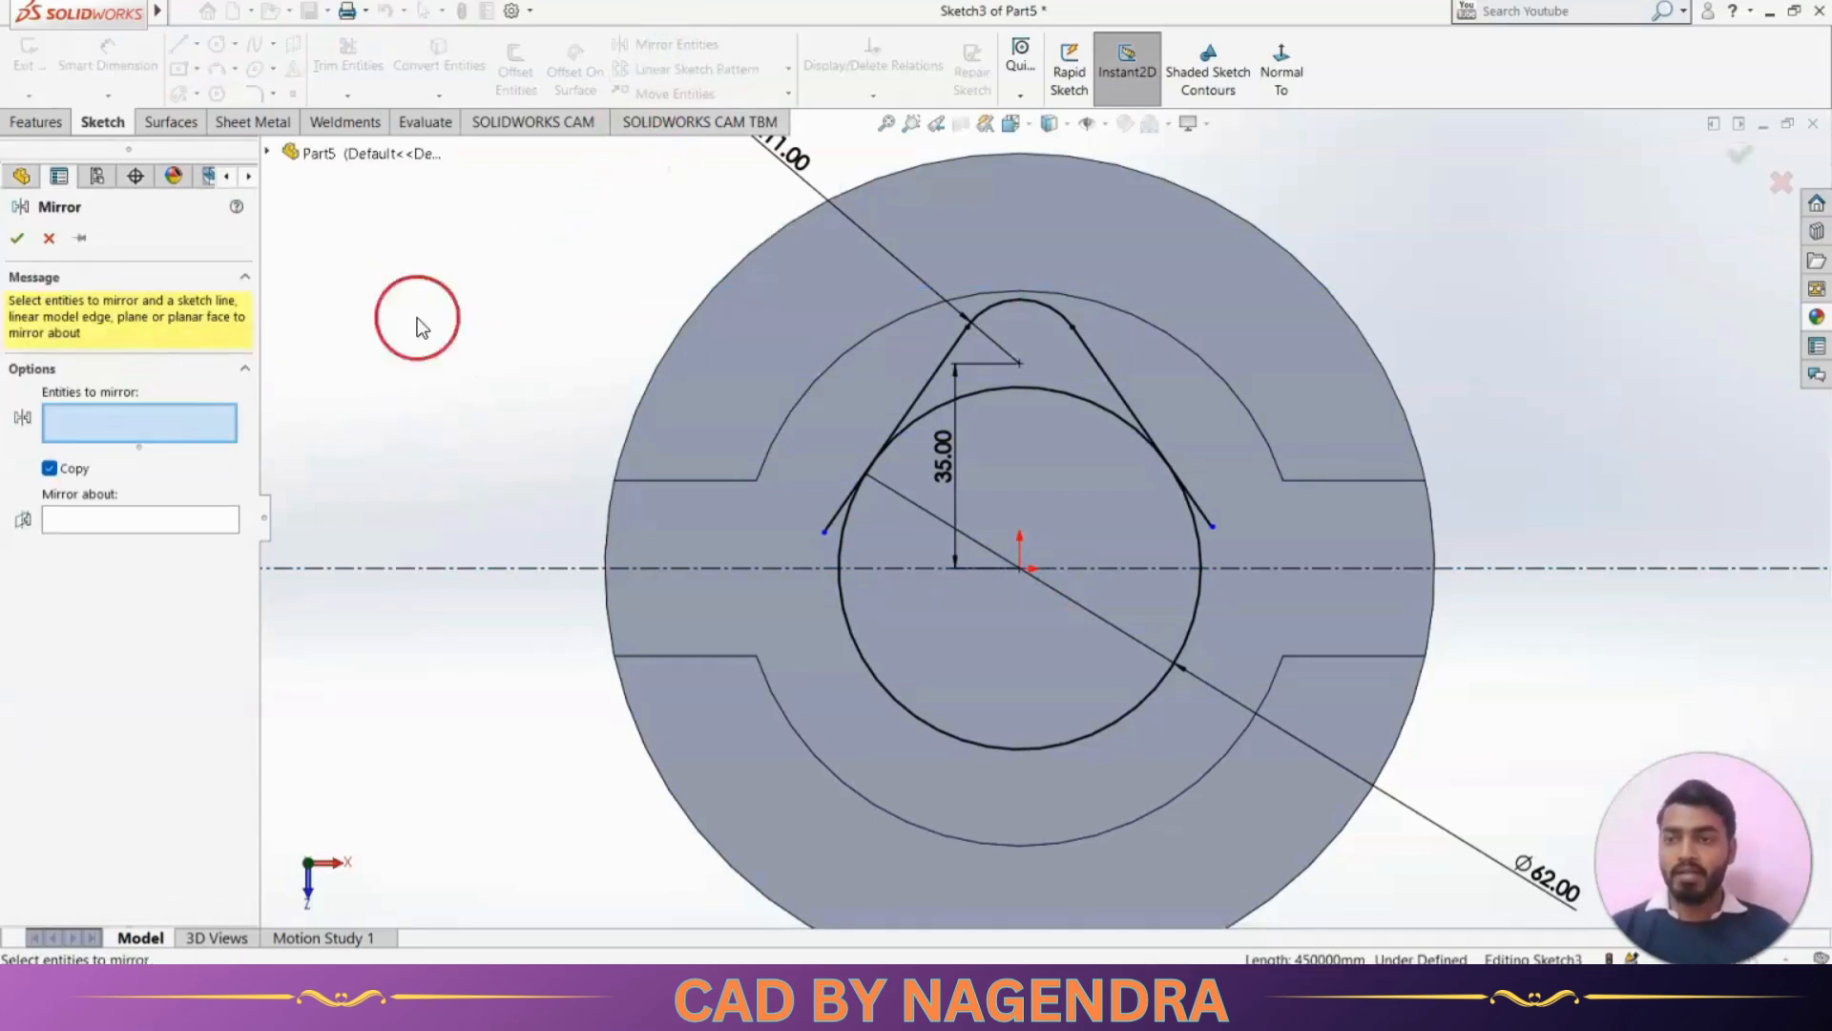
left_click(930, 379)
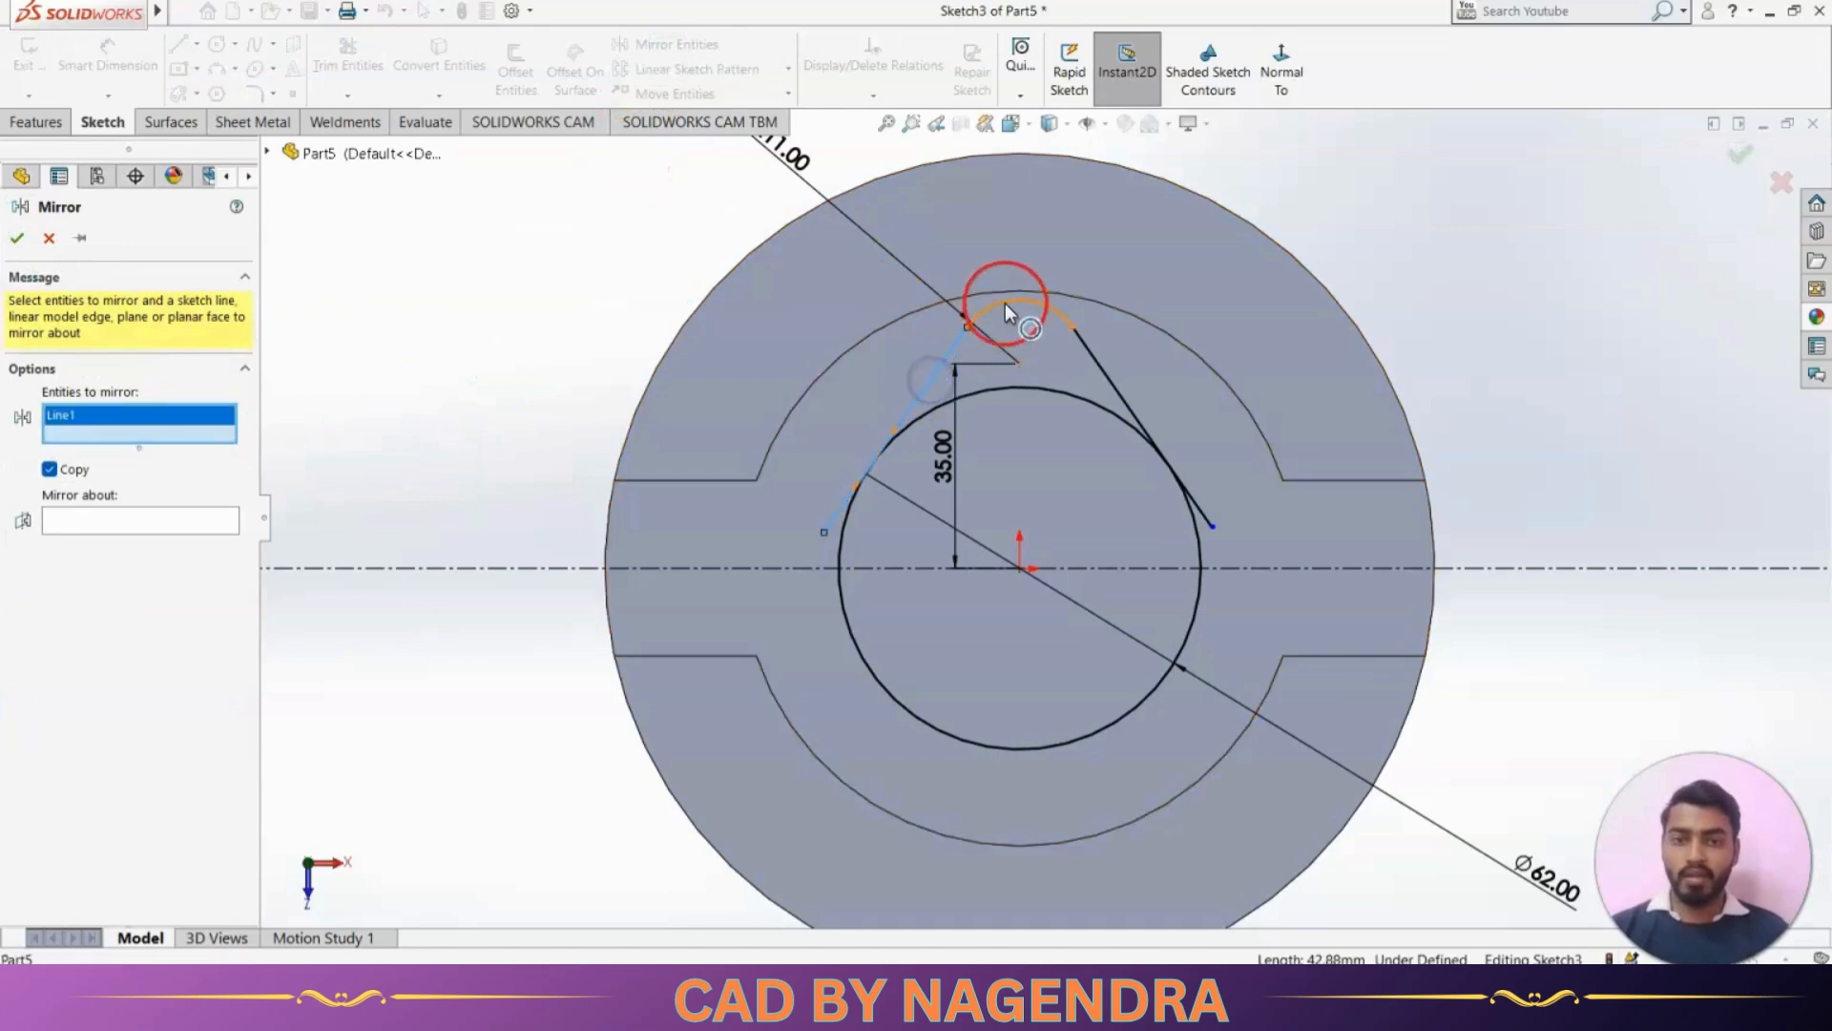
left_click(1005, 304)
left_click(1113, 371)
left_click(112, 563)
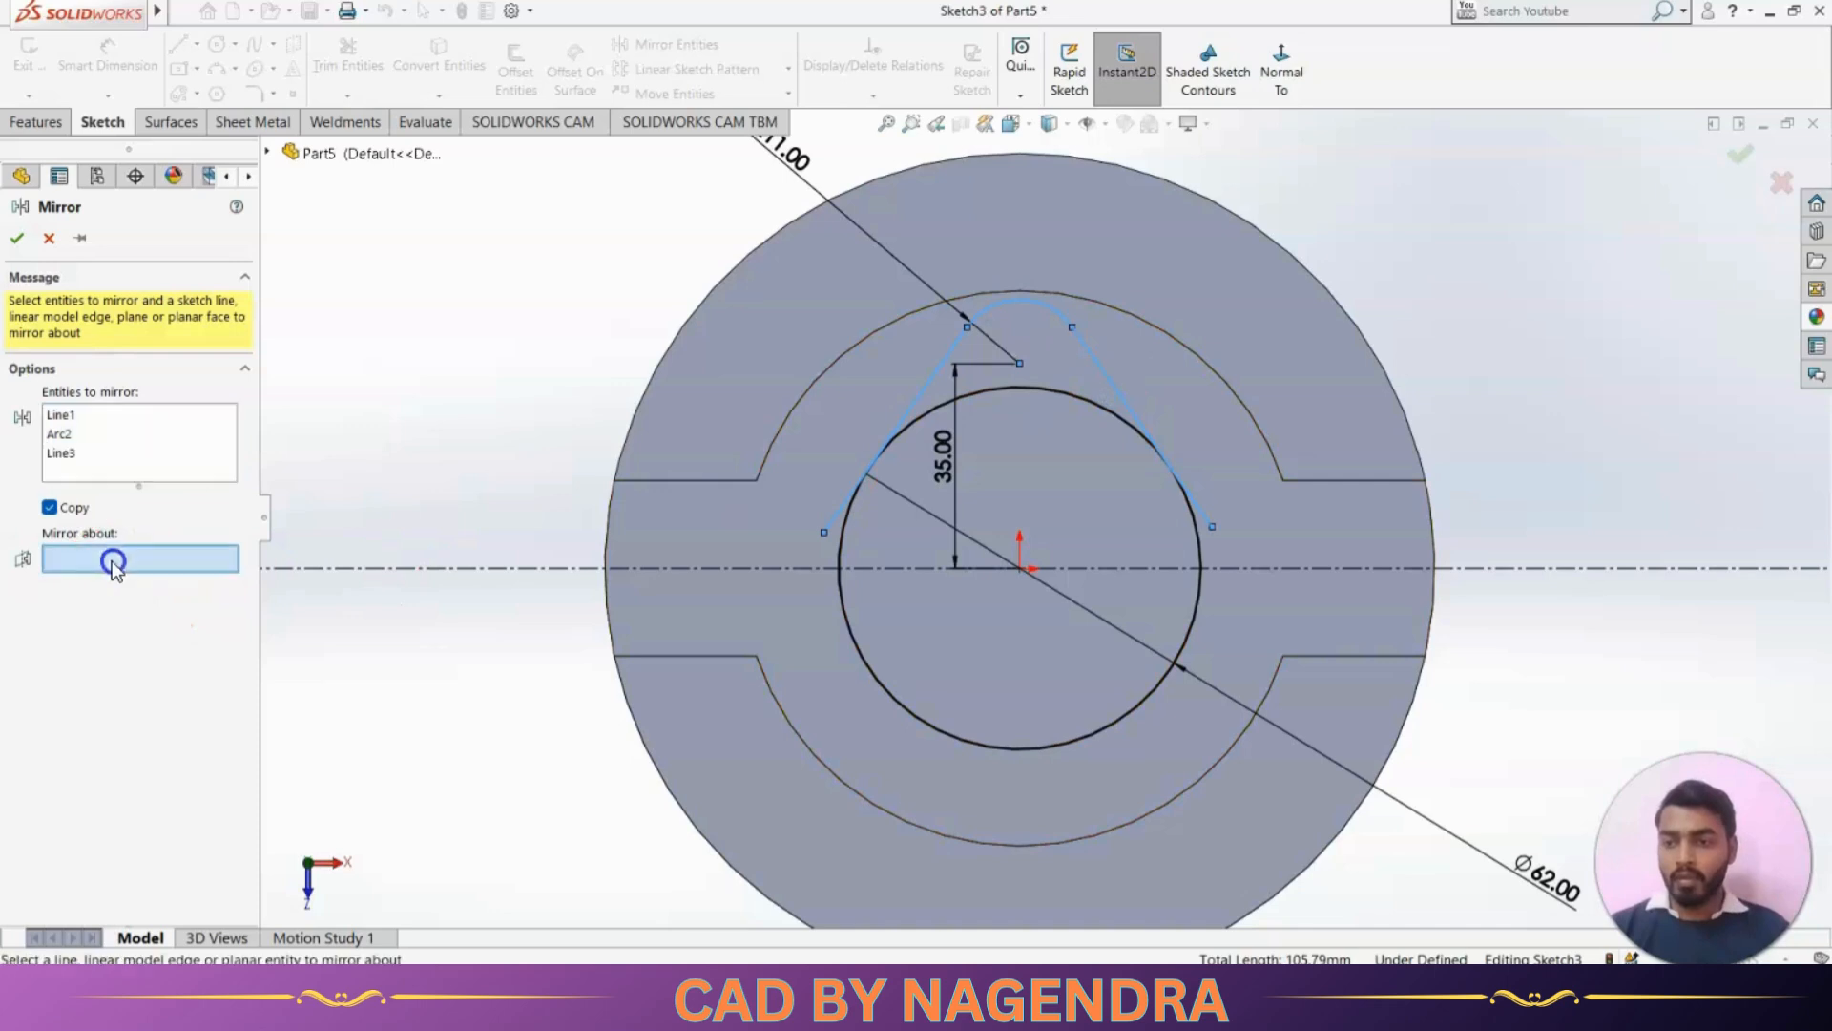
left_click(470, 568)
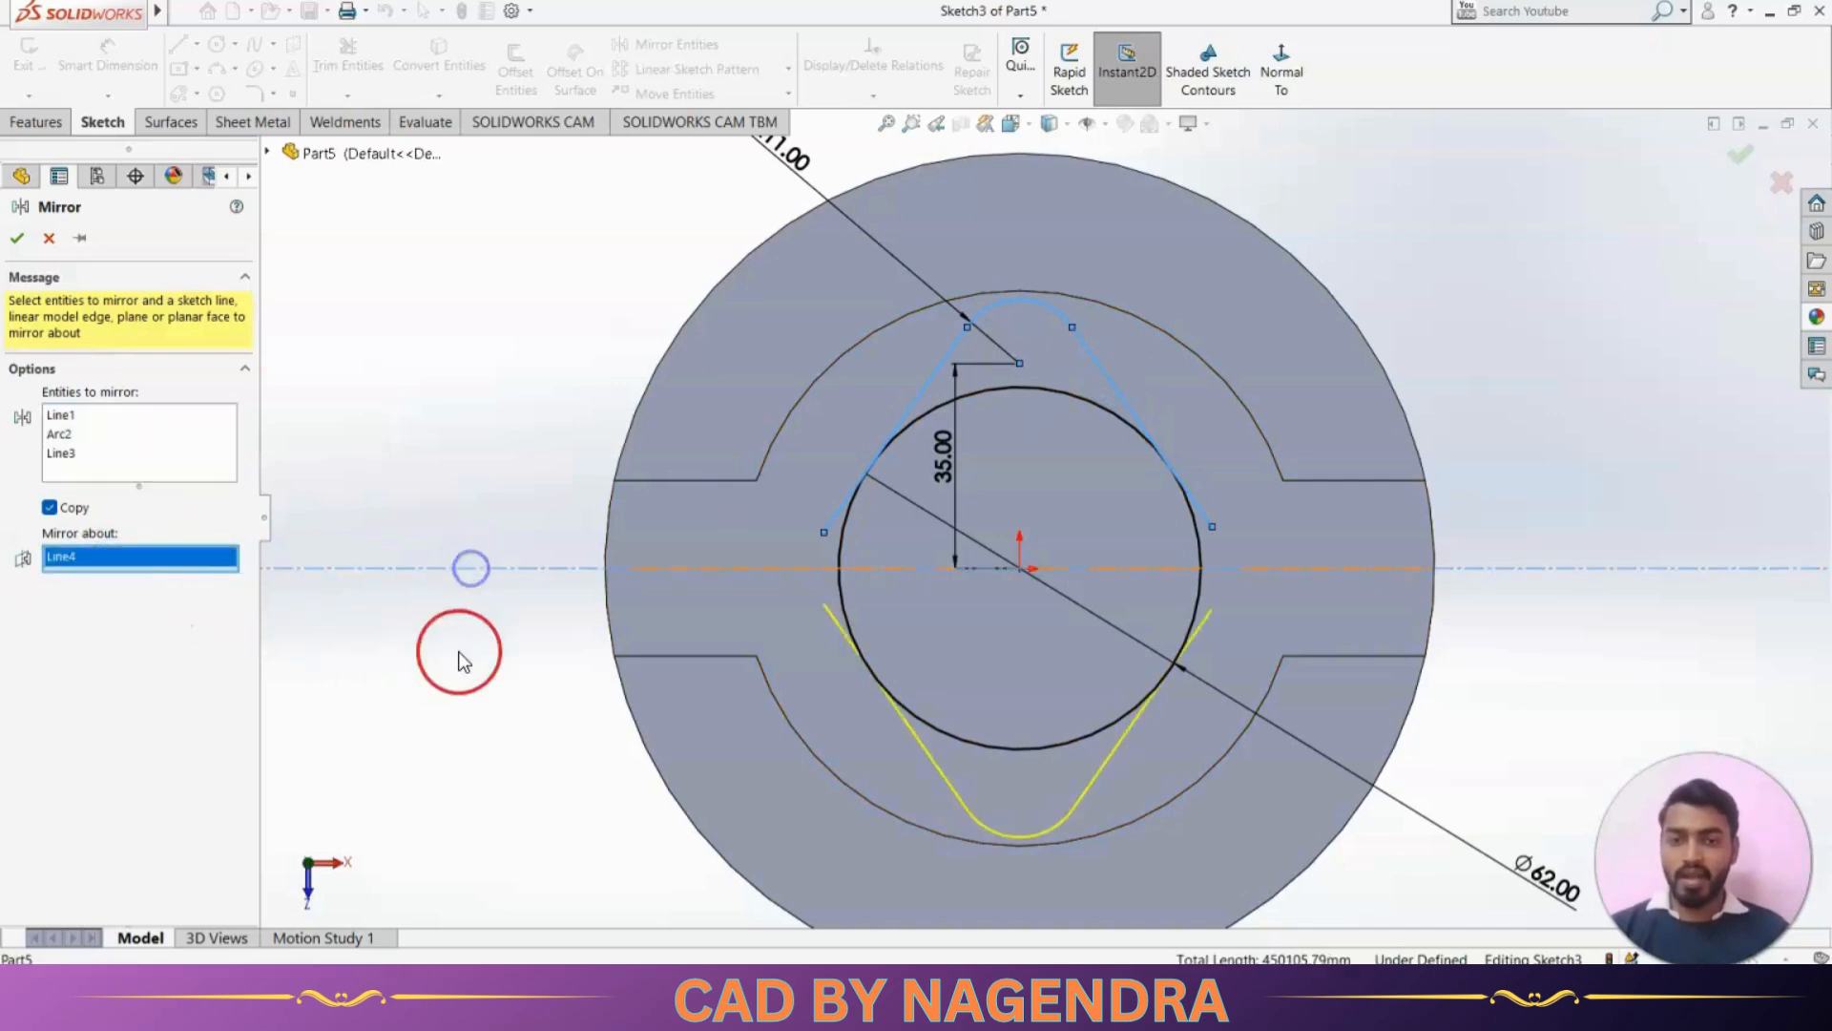
left_click(16, 241)
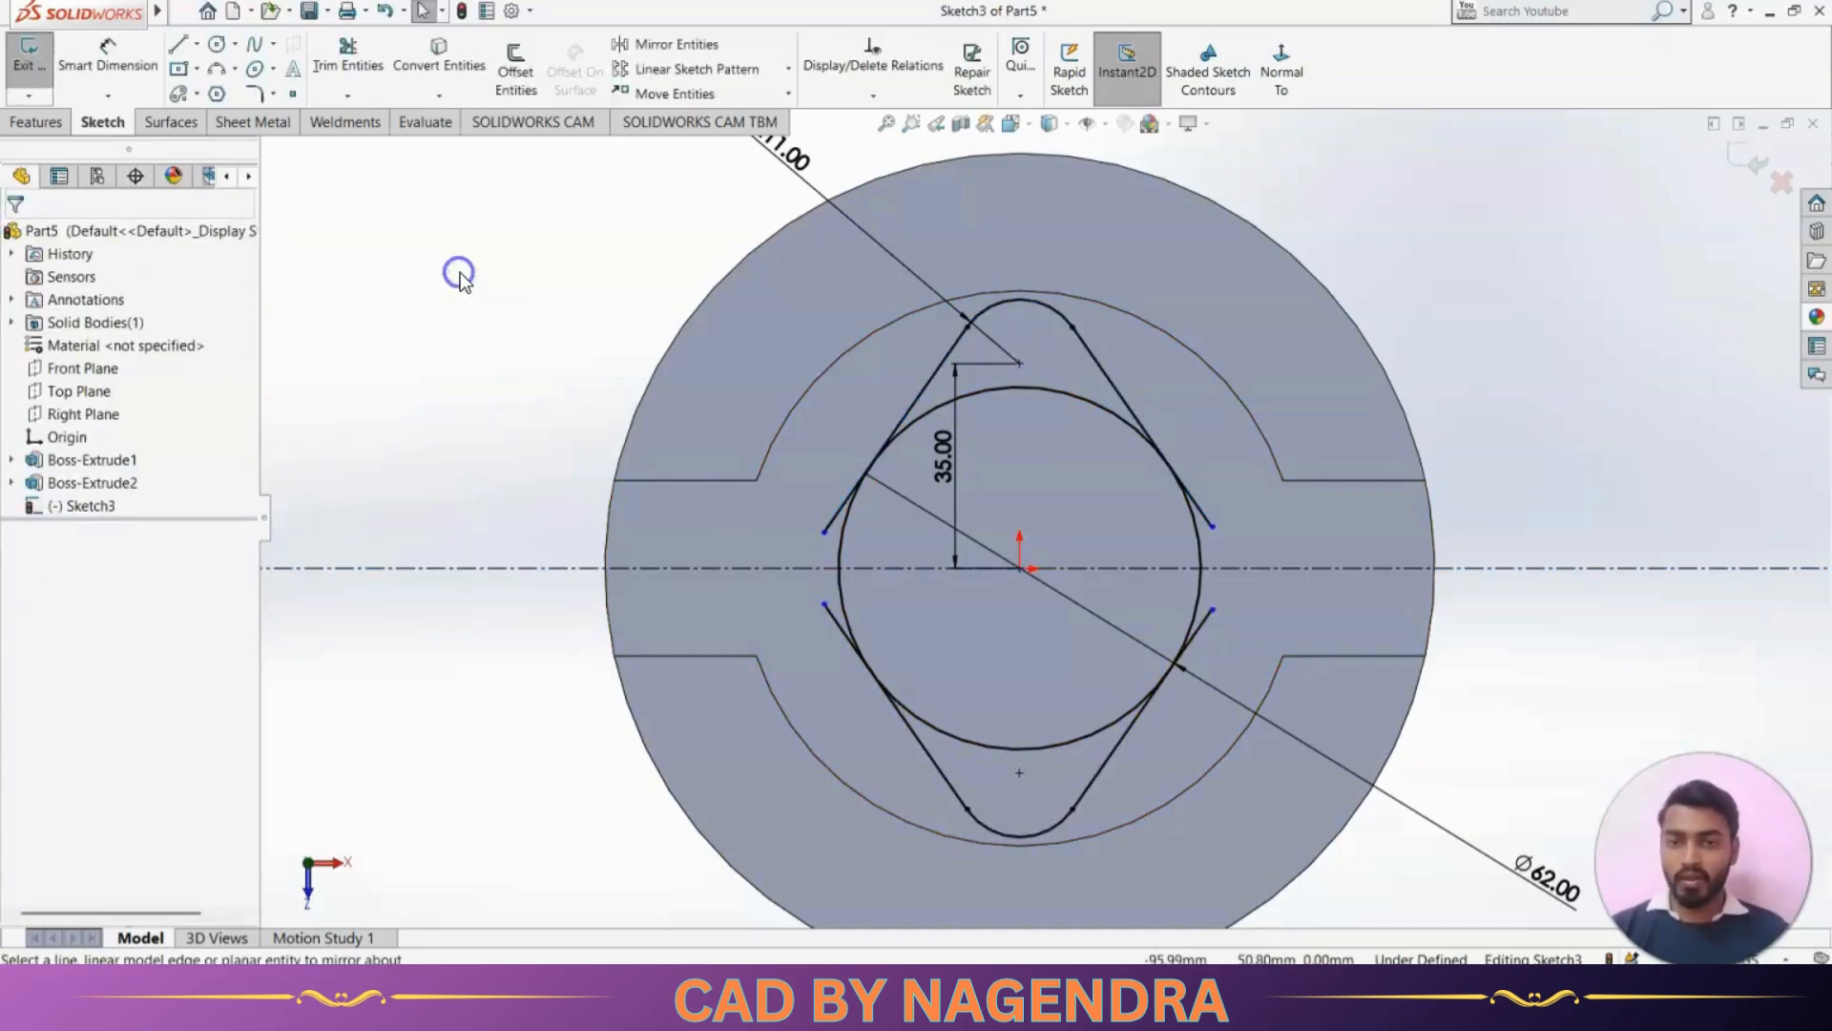
Trim the overhanging line ends and the inner circle arcs to leave a closed diamond-shaped outline
left_click(370, 67)
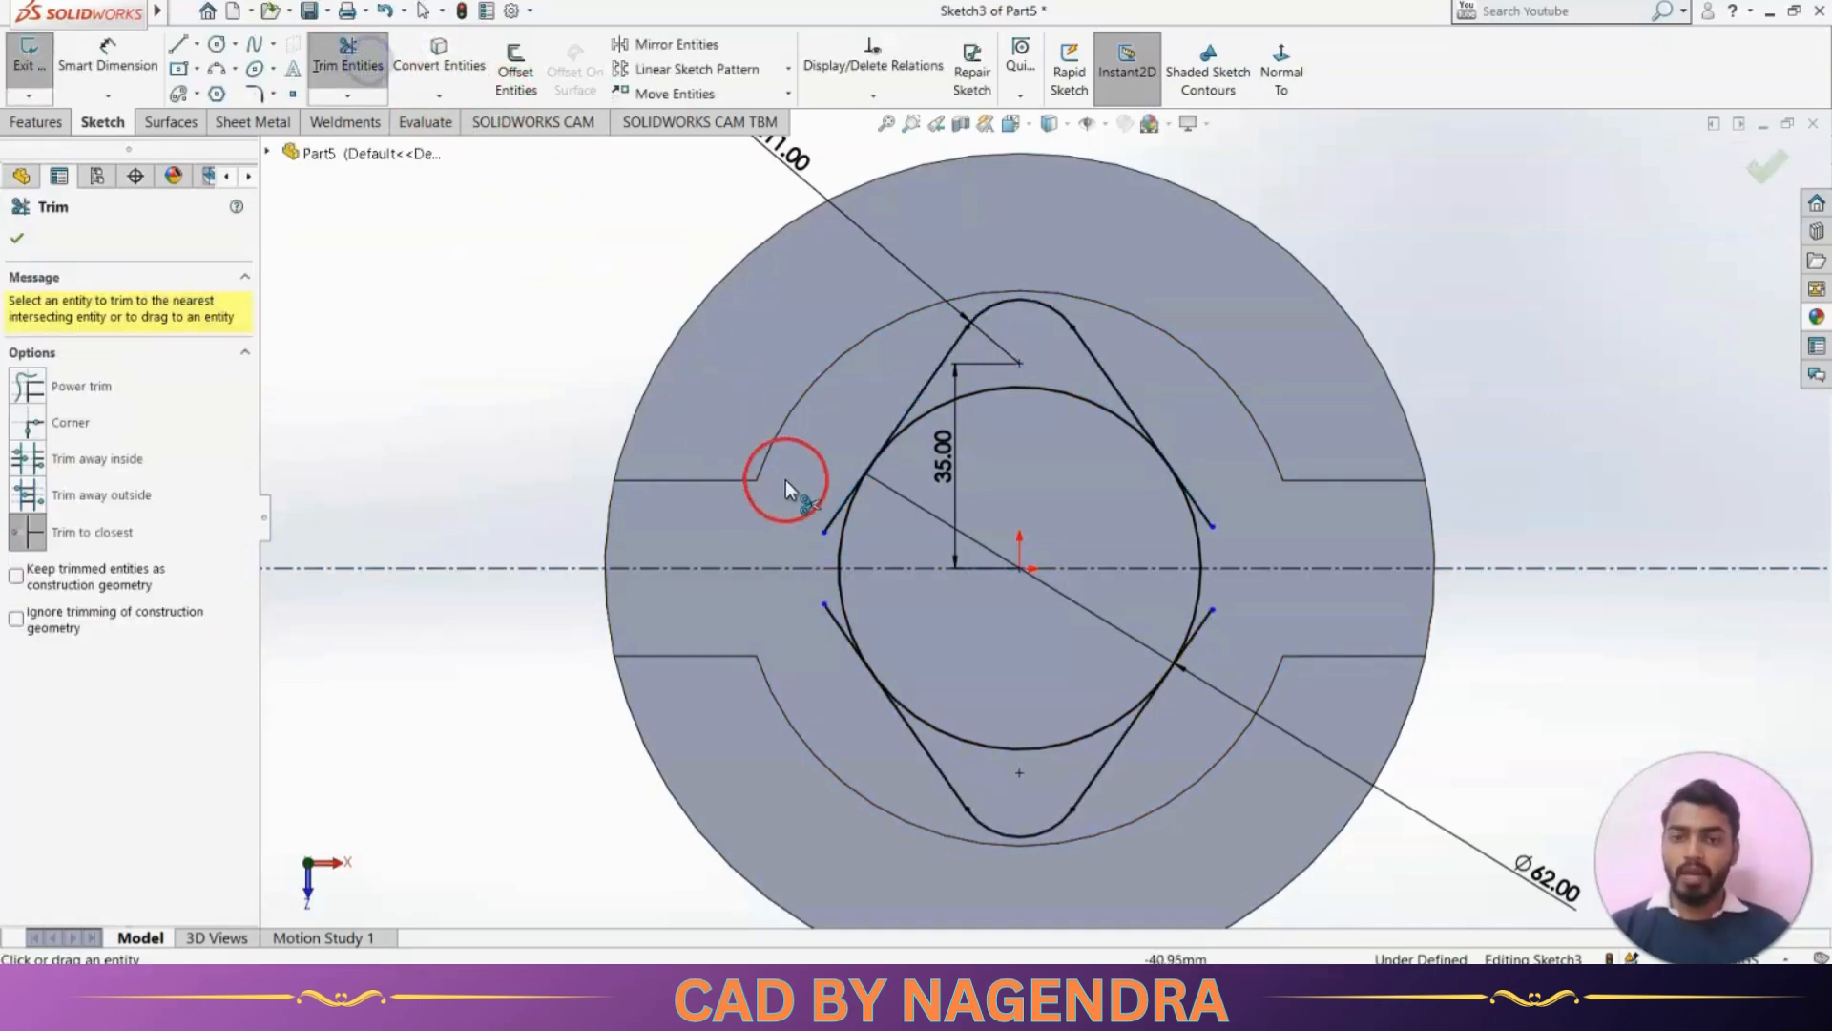
left_click(833, 622)
left_click(1202, 627)
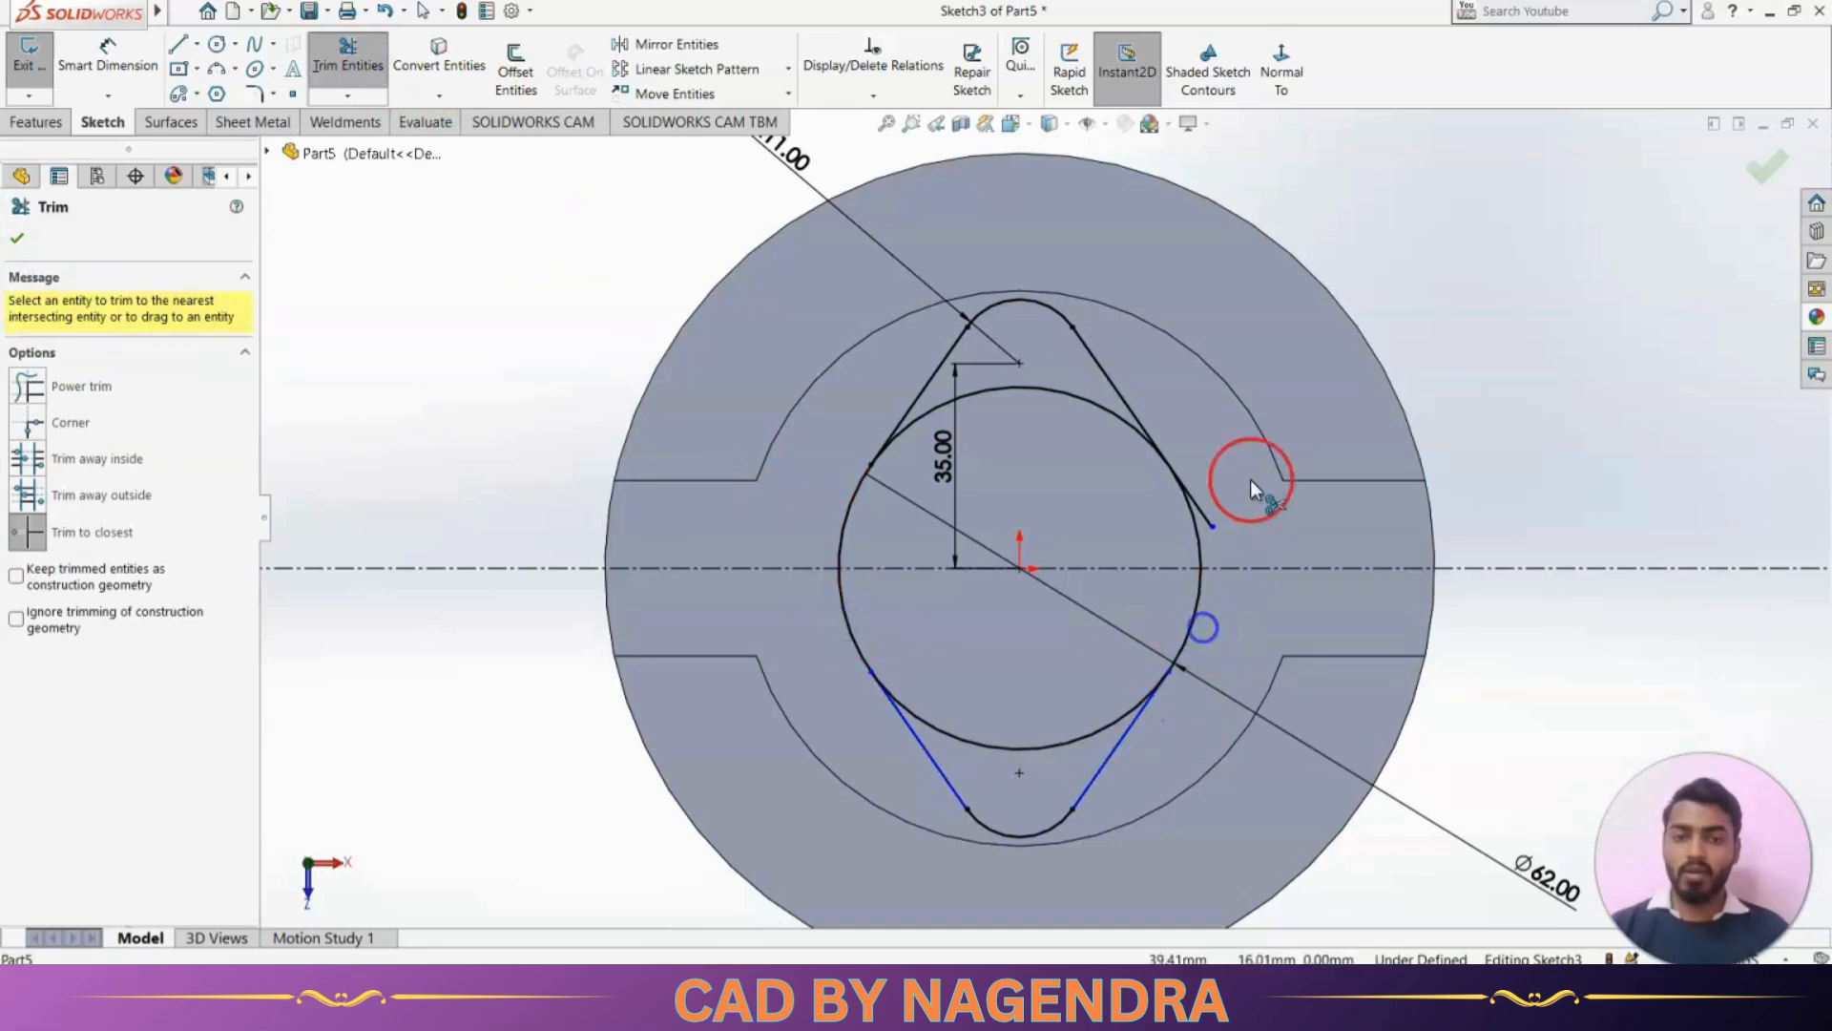
left_click(1205, 516)
left_click(1109, 433)
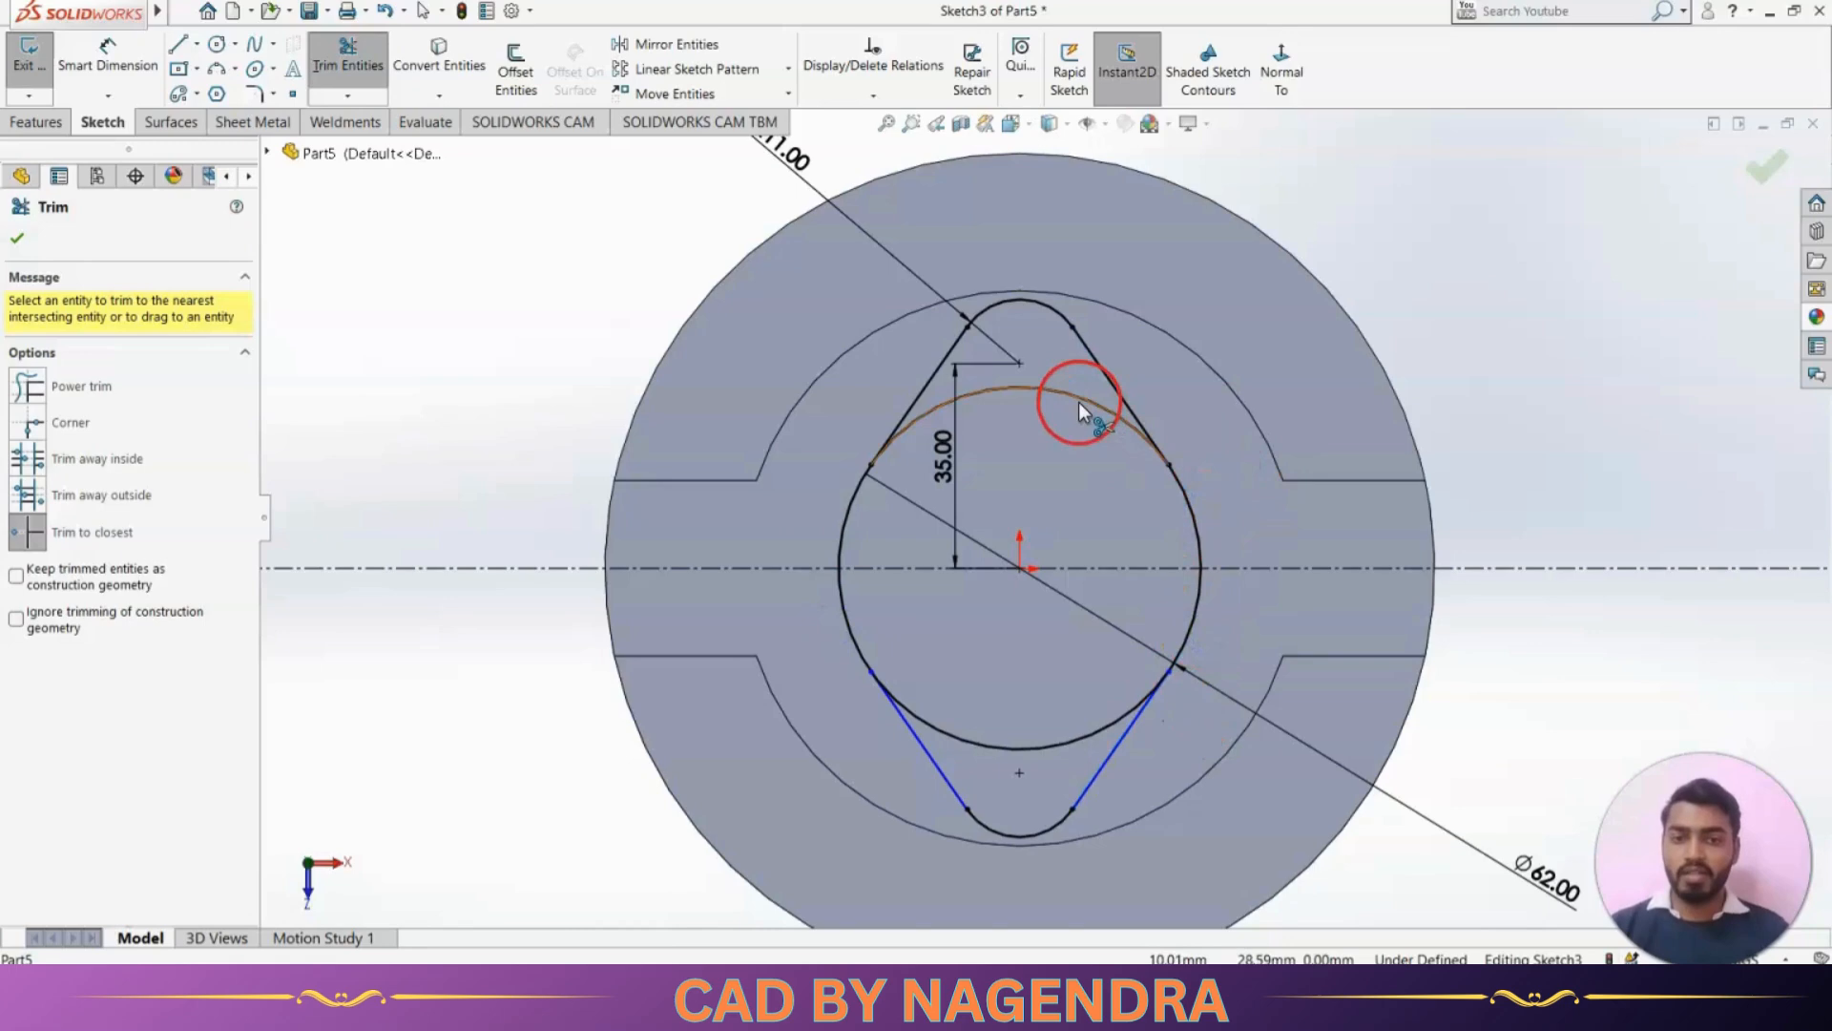
left_click(970, 736)
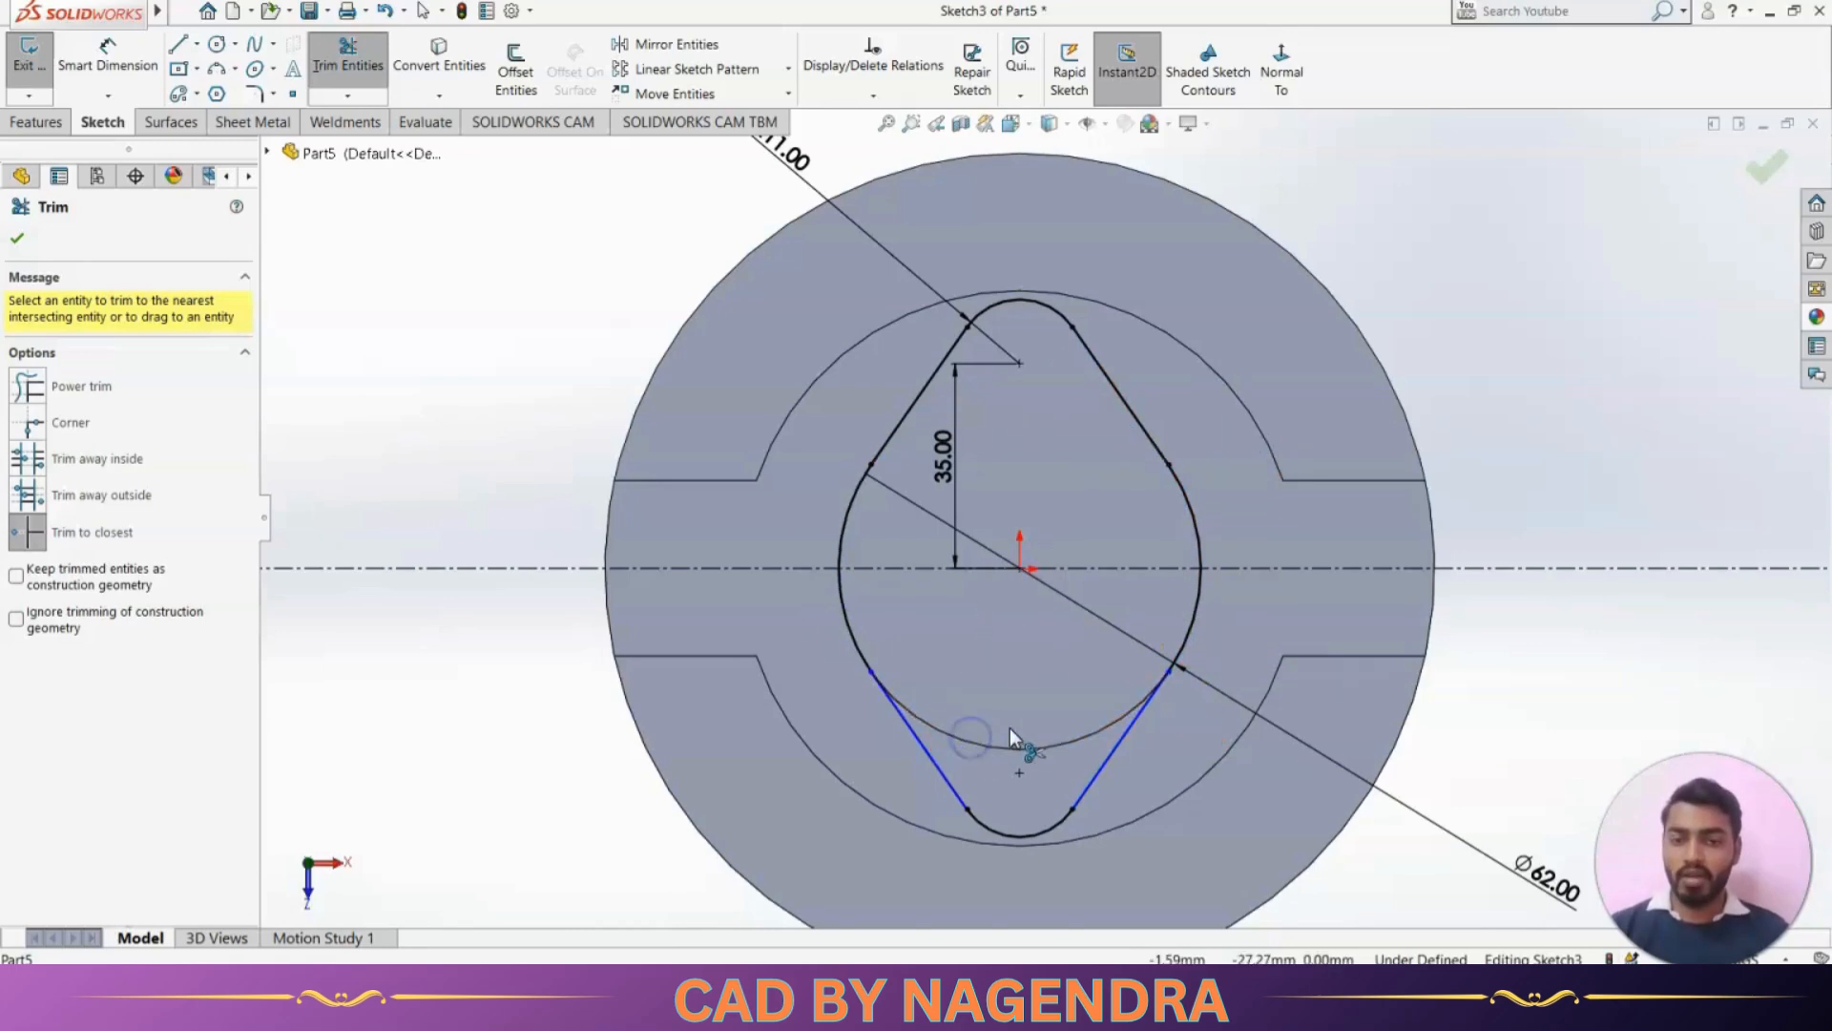
key("Escape")
Make both lower slanted lines tangent to the 62 mm circle's remaining side arcs
left_click(1109, 815)
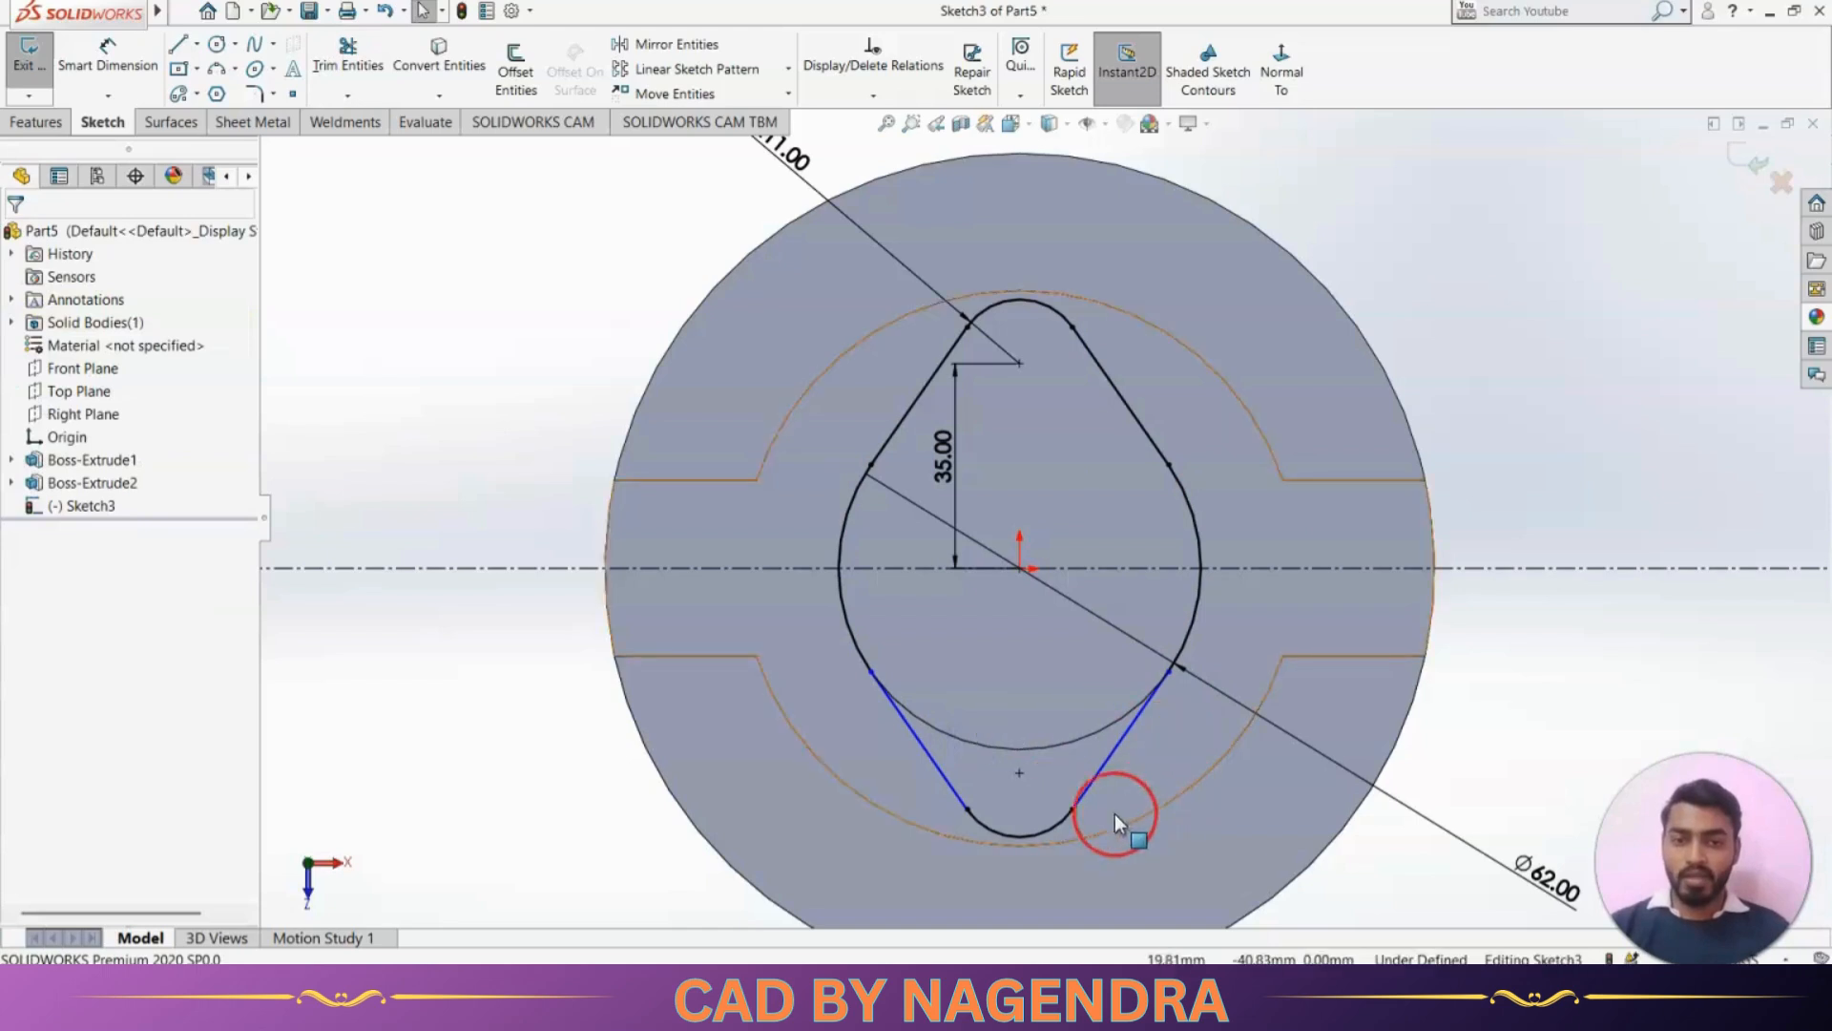
left_click(972, 863)
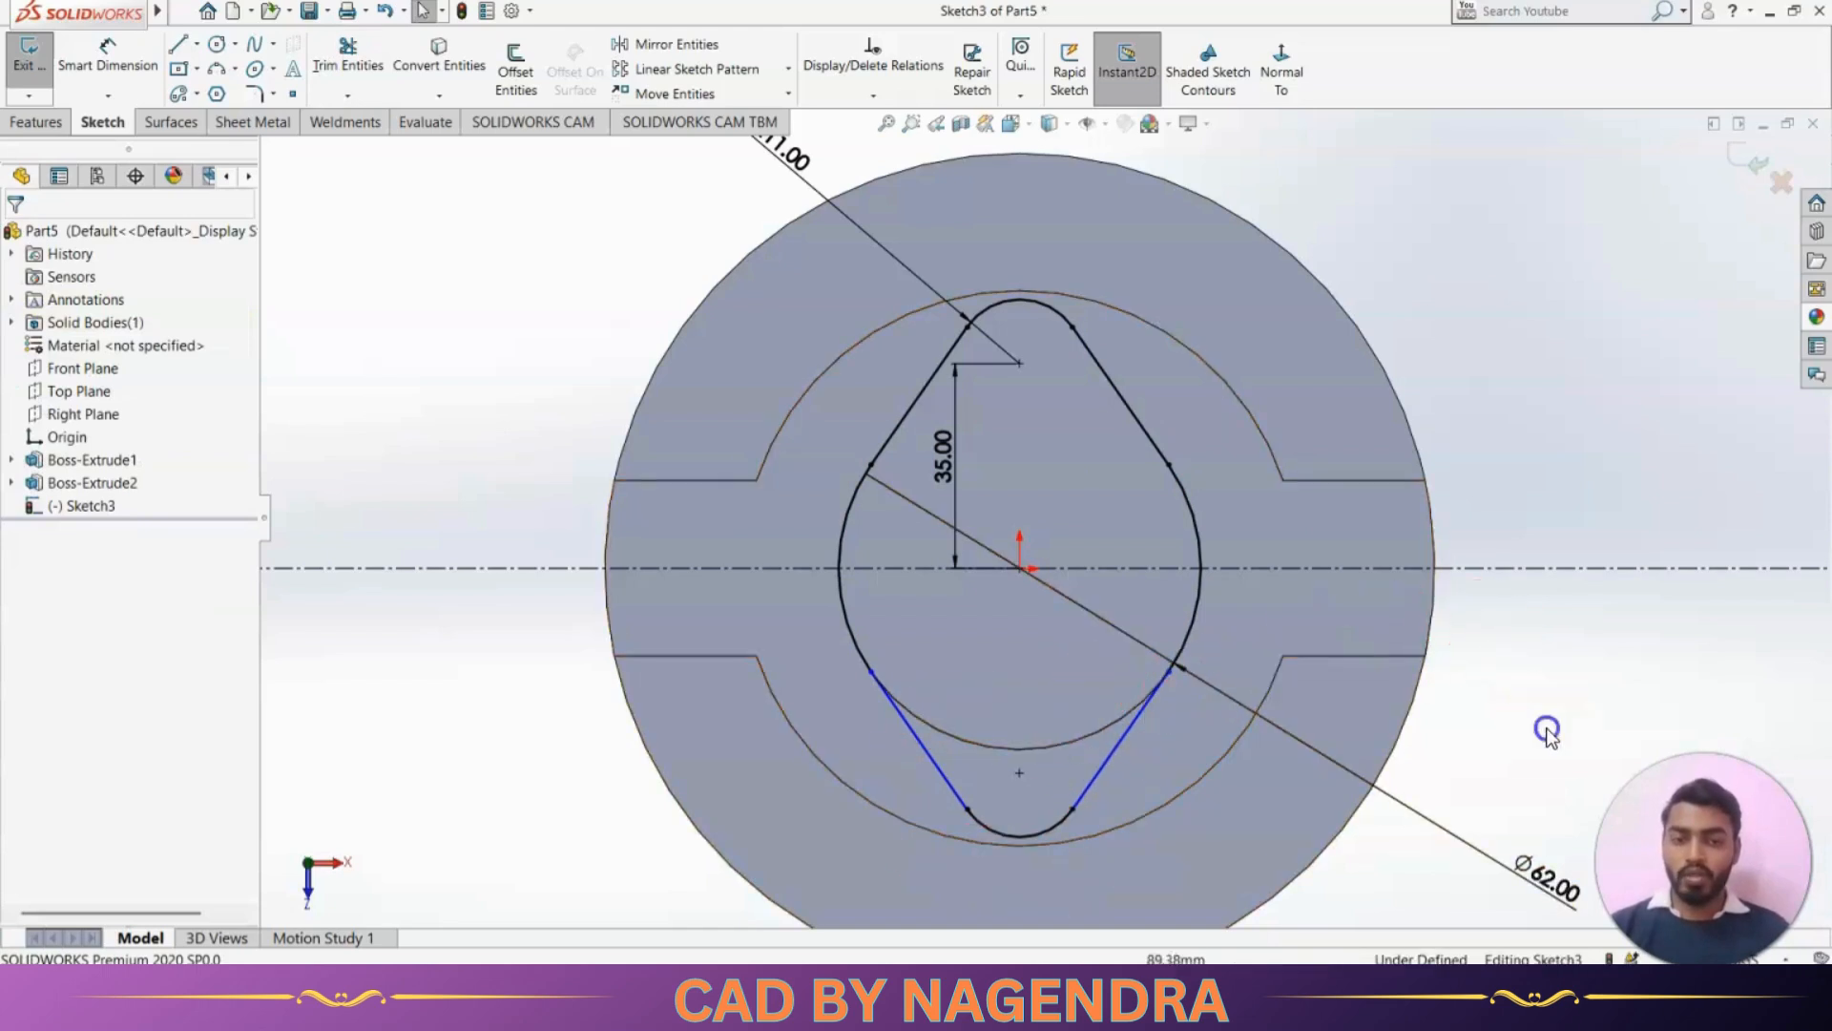
left_click_drag(1170, 672, 1104, 709)
left_click_drag(1210, 627, 1210, 627)
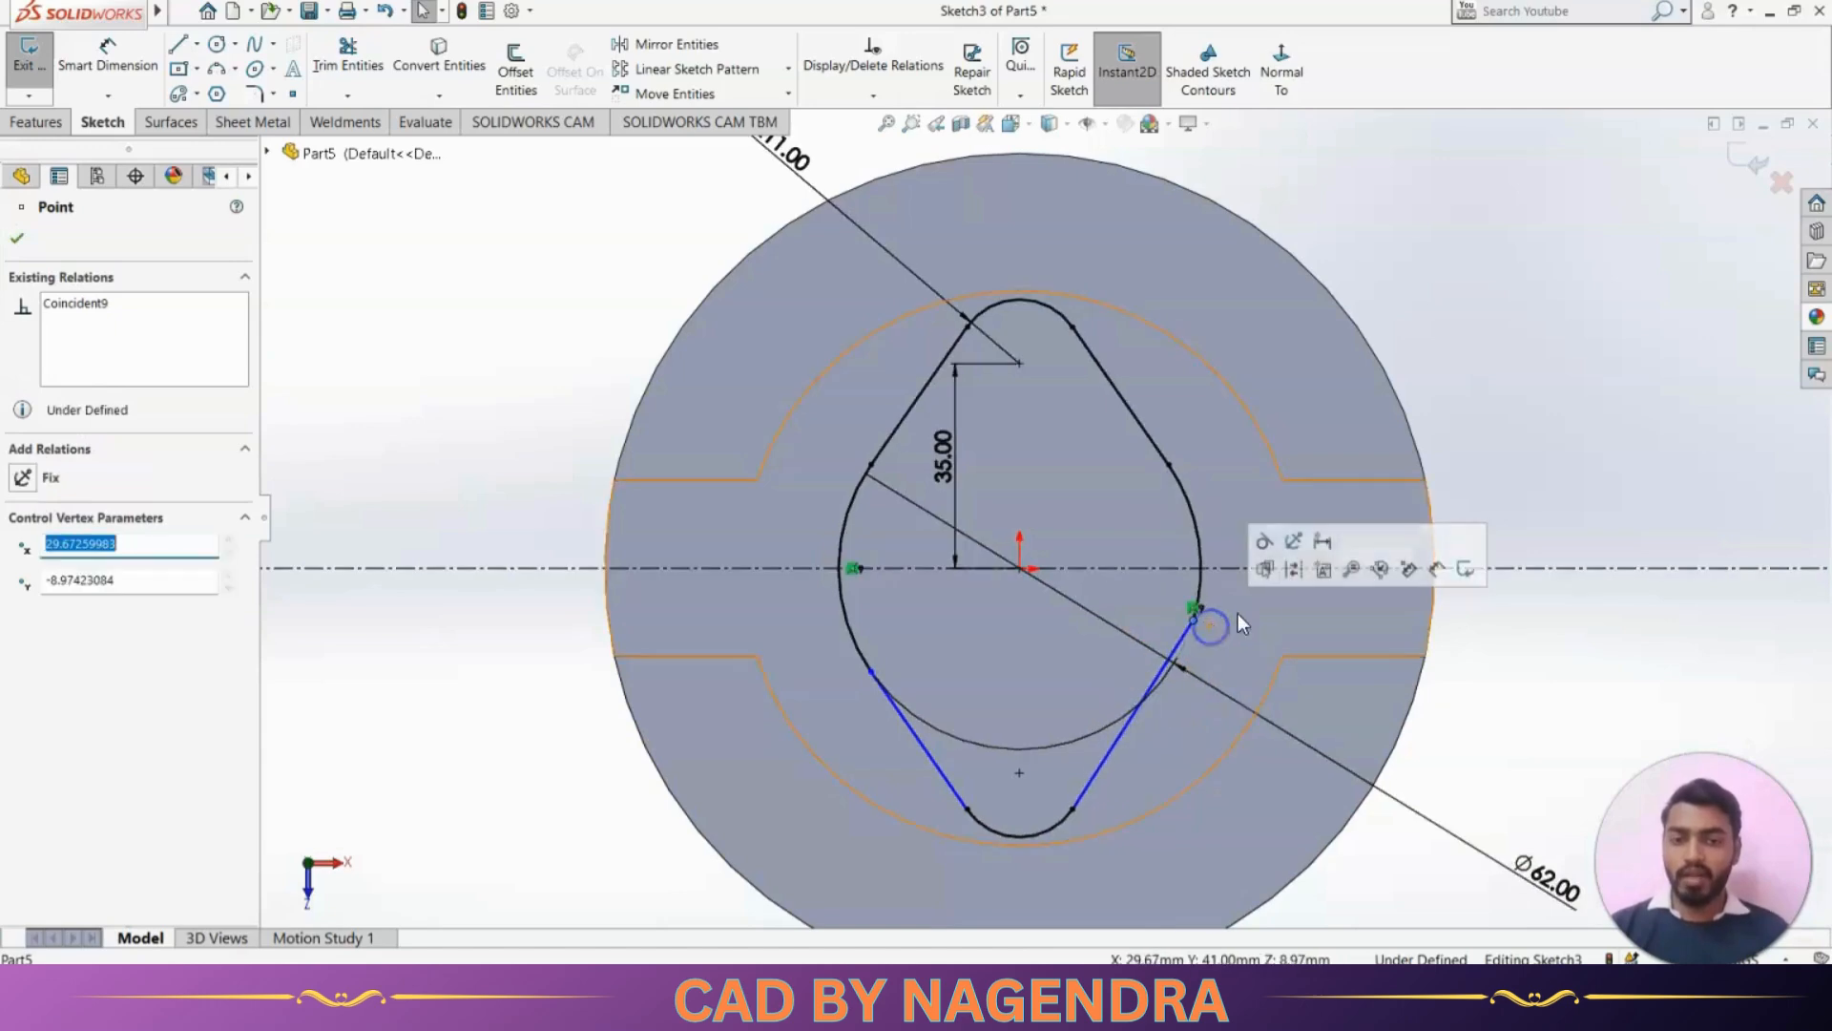
left_click(1262, 537)
left_click(1508, 709)
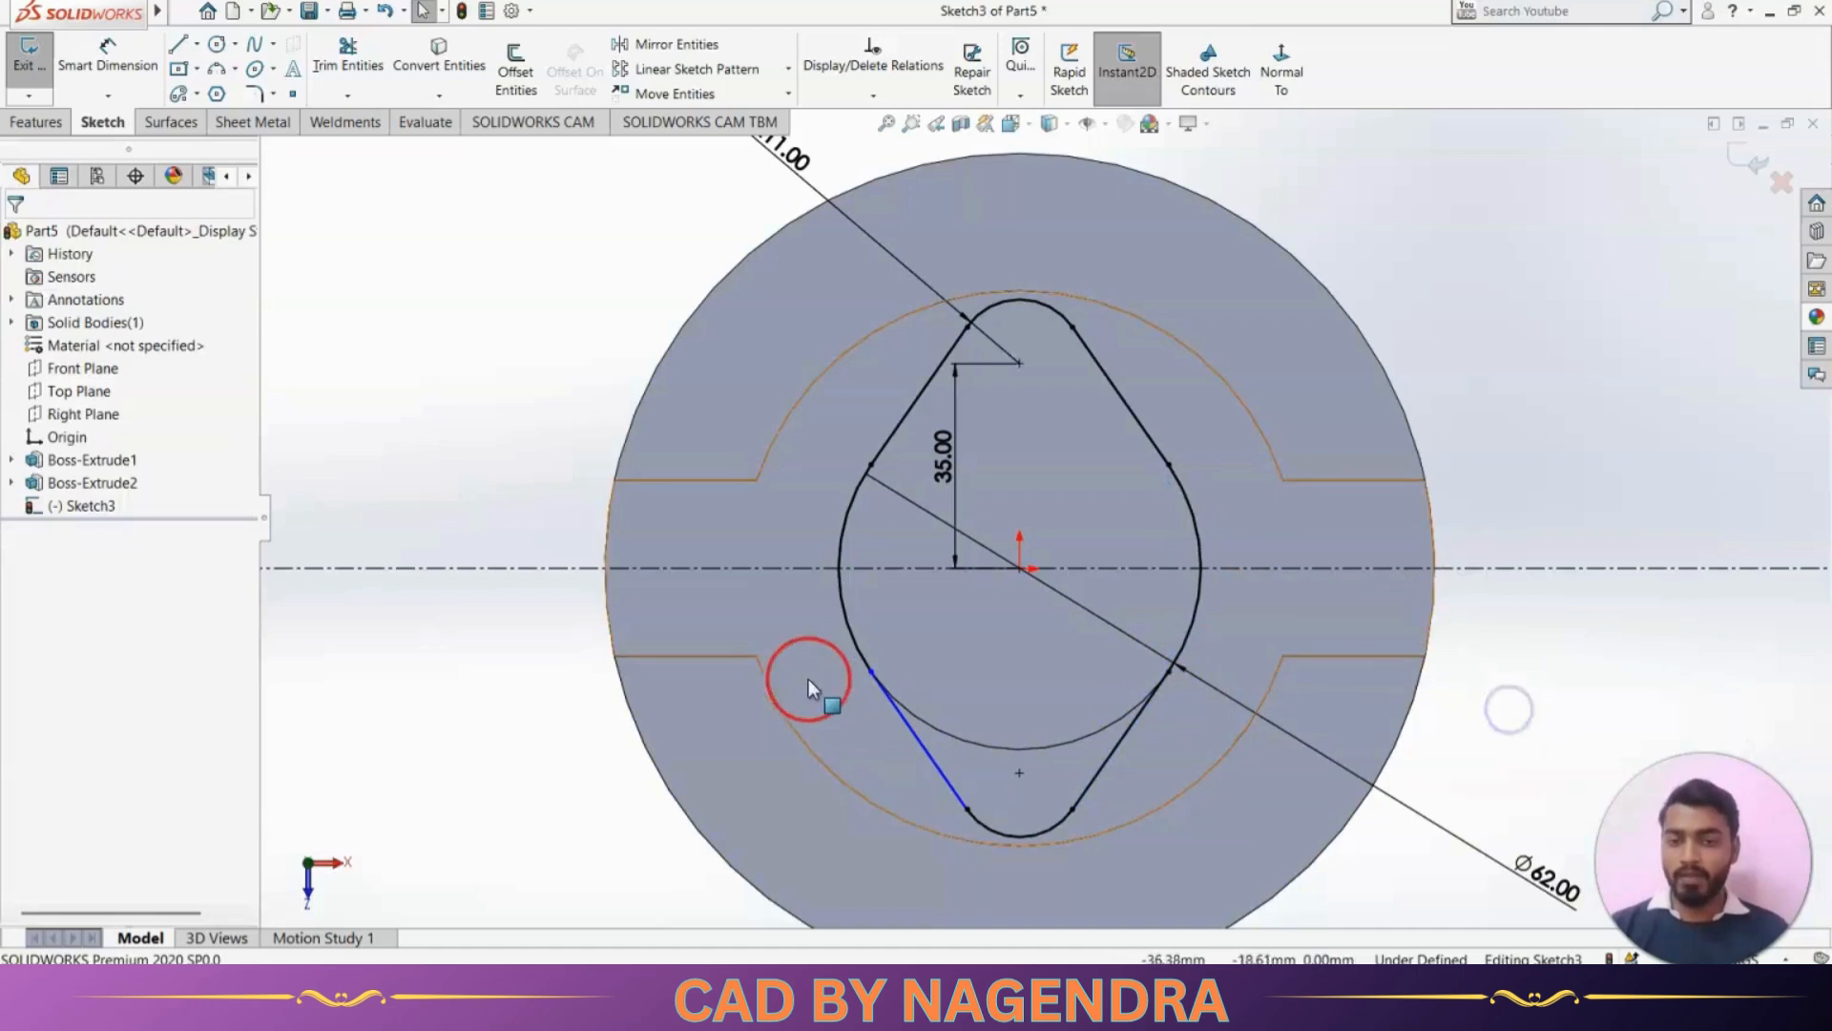
left_click_drag(872, 672, 796, 603)
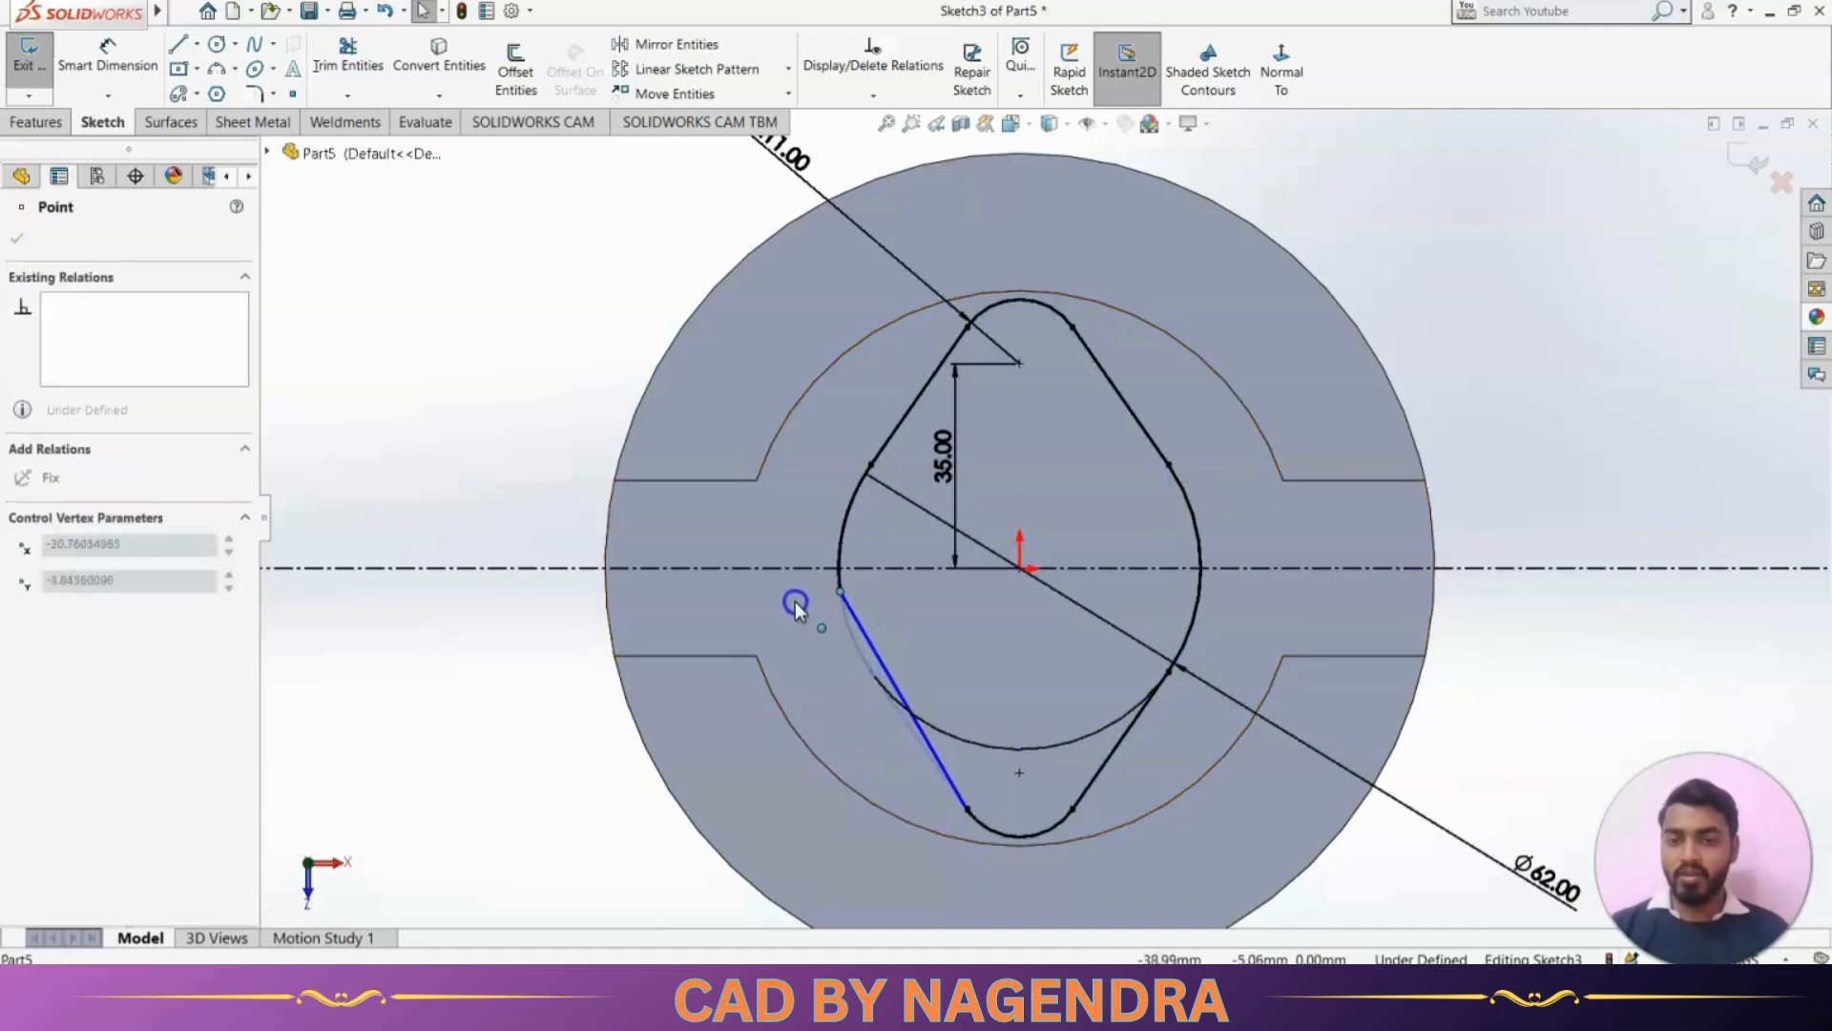
left_click(858, 522)
left_click(531, 660)
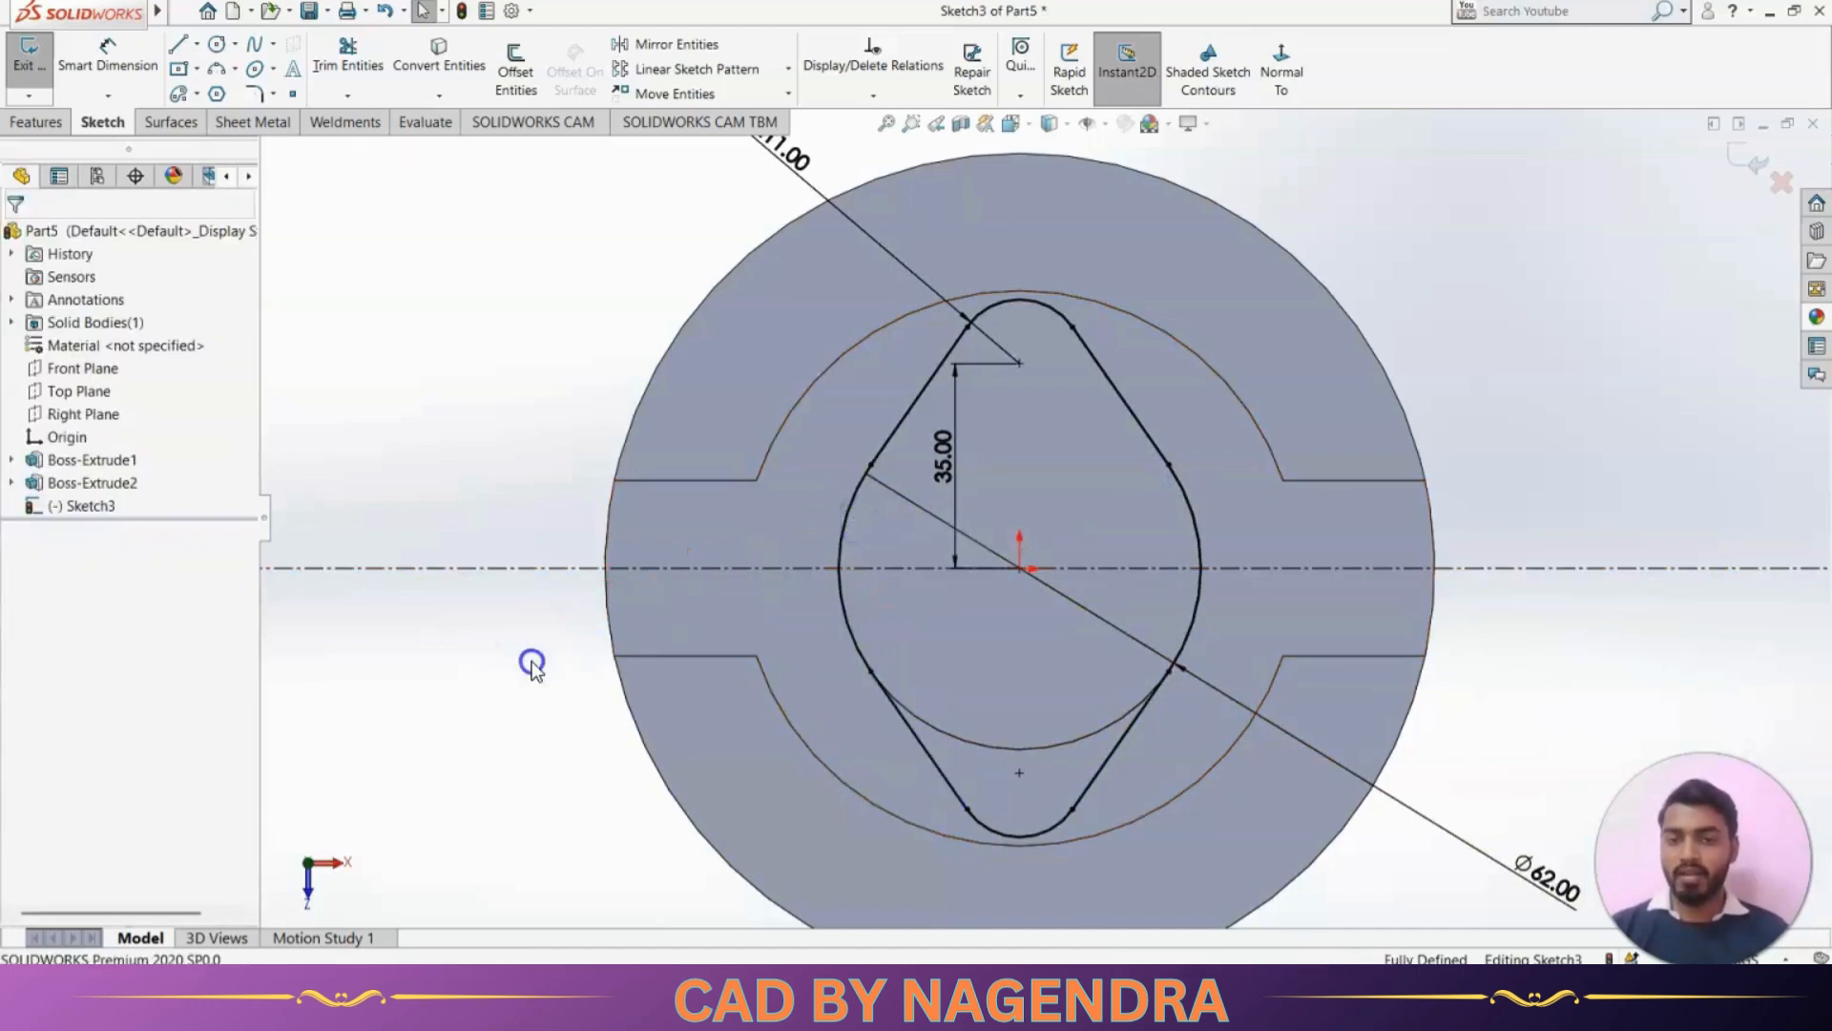
Exit the finished diamond sketch and show the part in isometric view
scroll(1206, 530, "up", 3)
scroll(1081, 676, "down", 1)
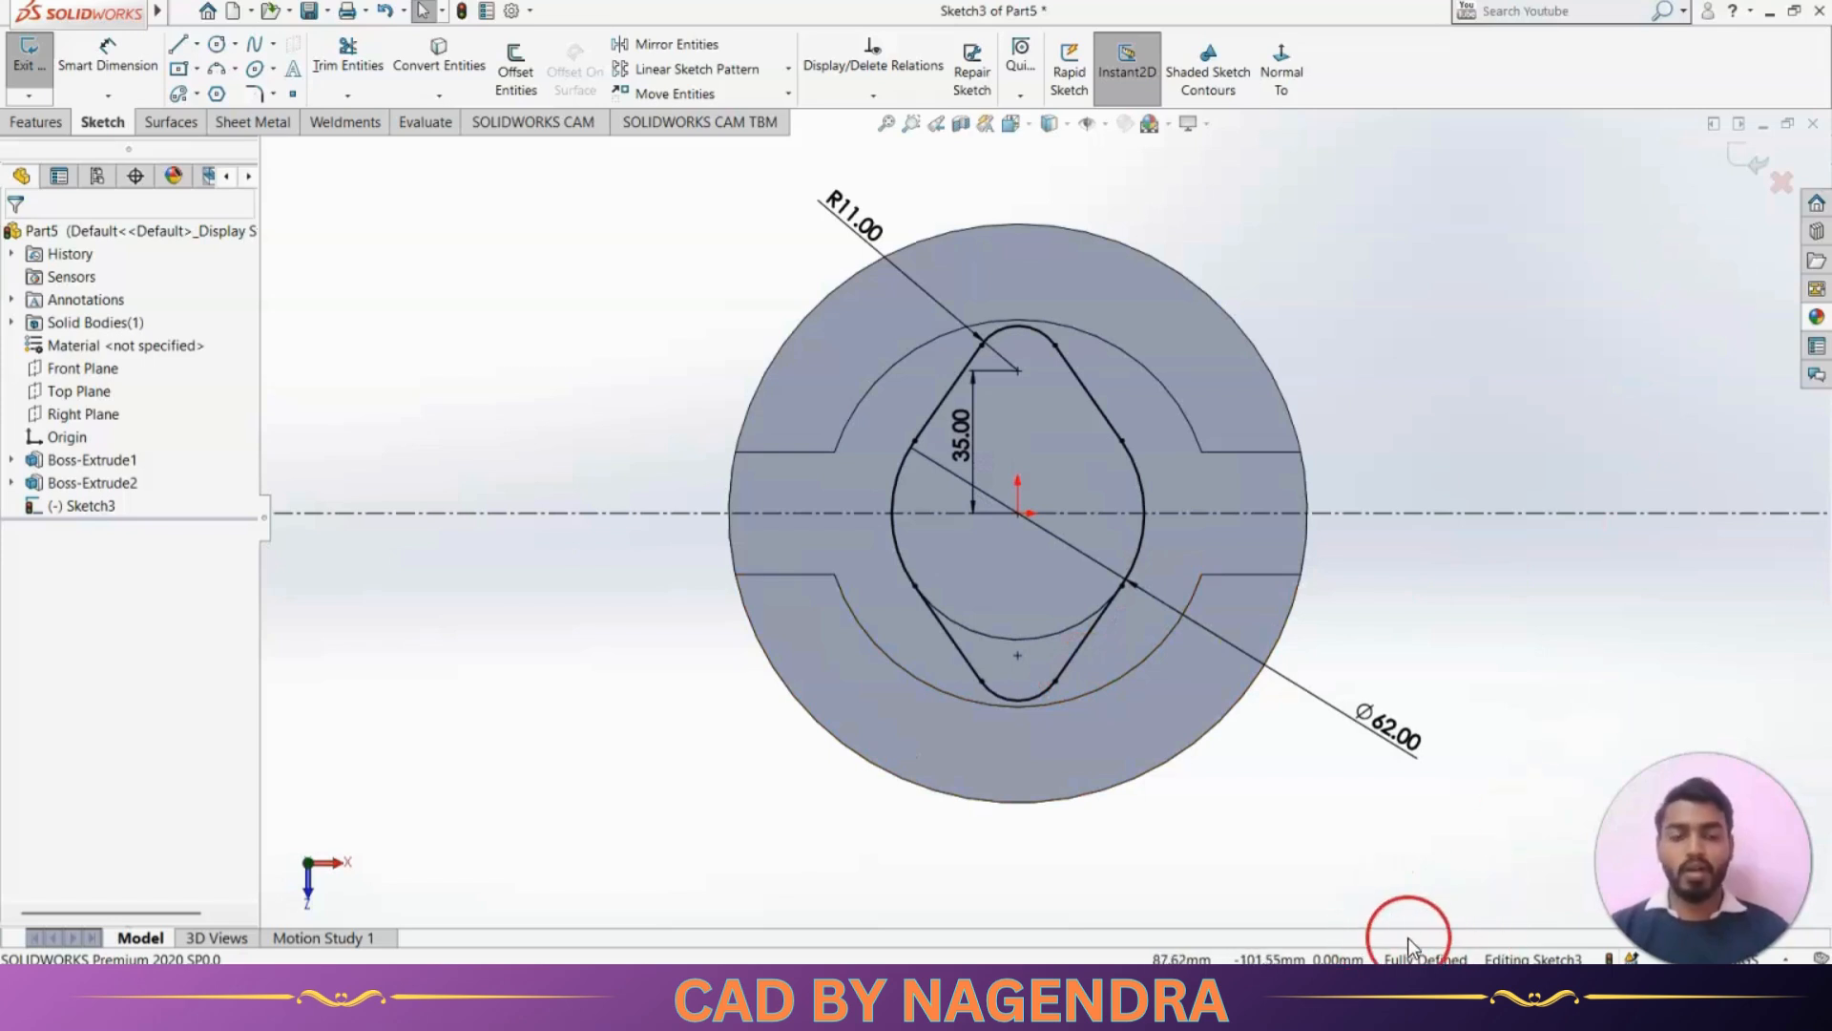
left_click(1727, 172)
left_click(1131, 71)
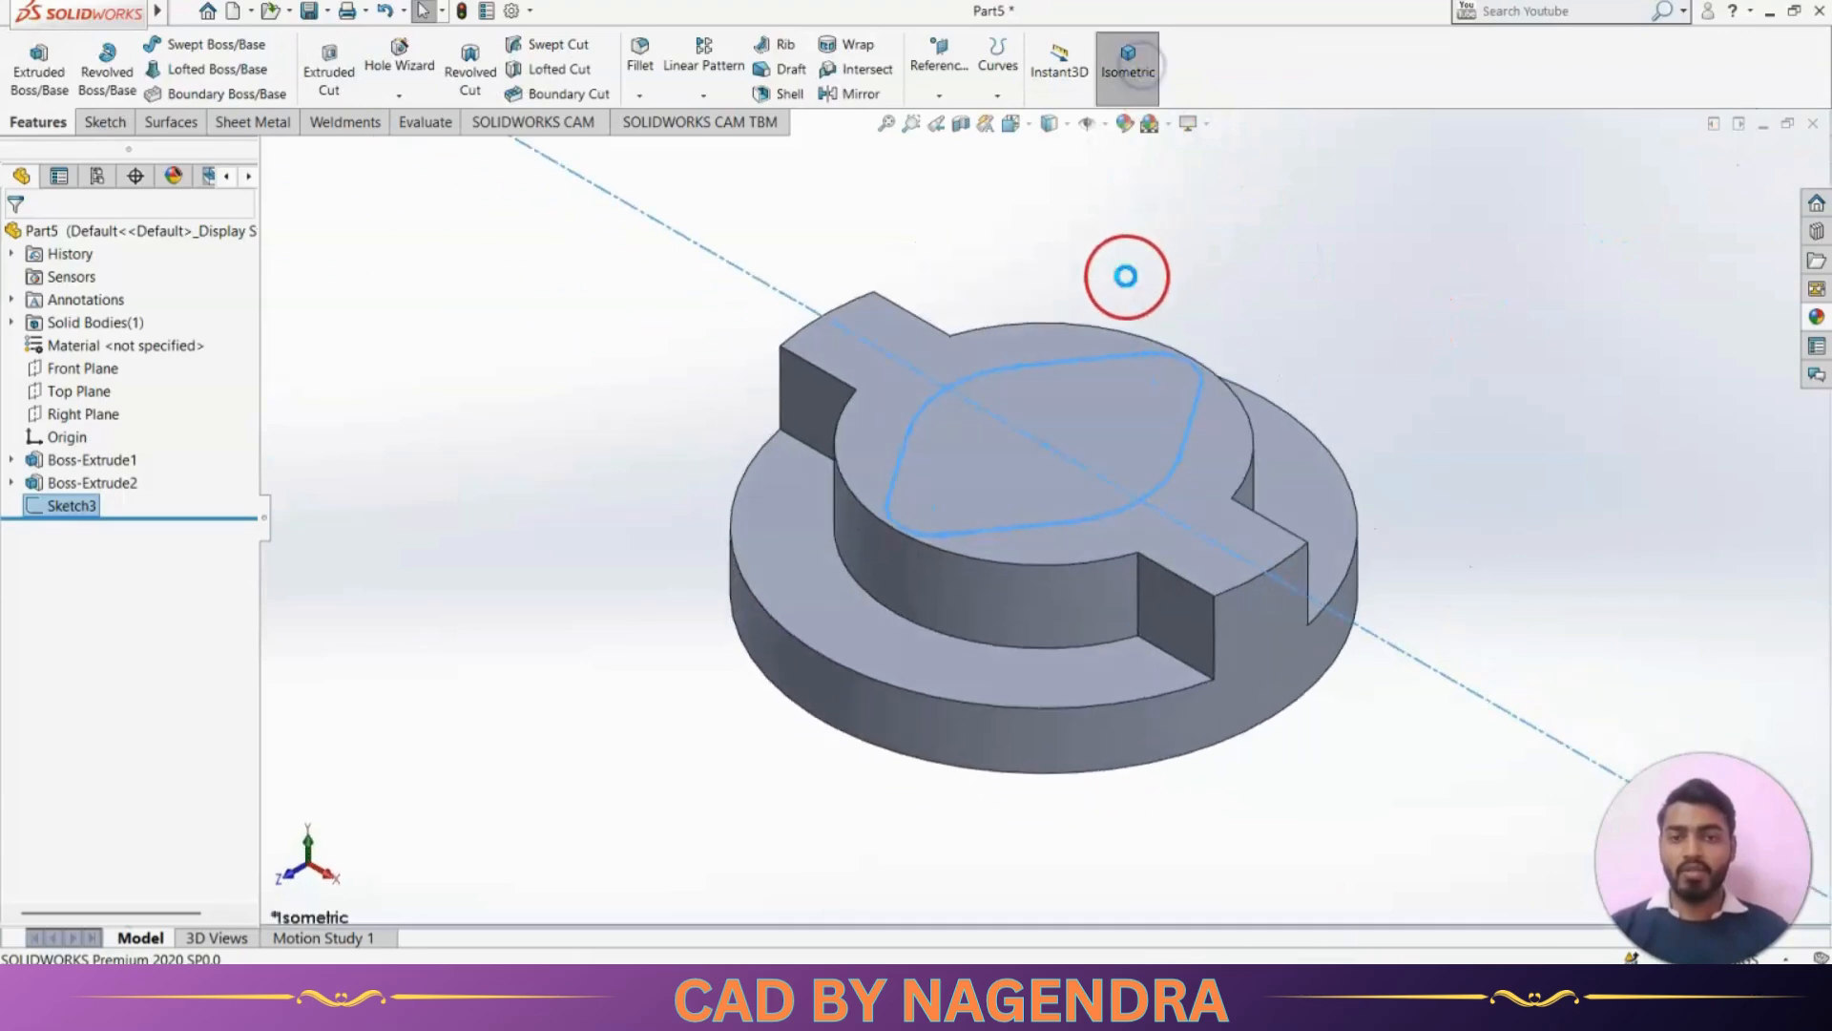
Extrude the diamond-shaped profile upward as a blind boss 37 mm high, using the overall heights in the reference drawing
left_click(38, 65)
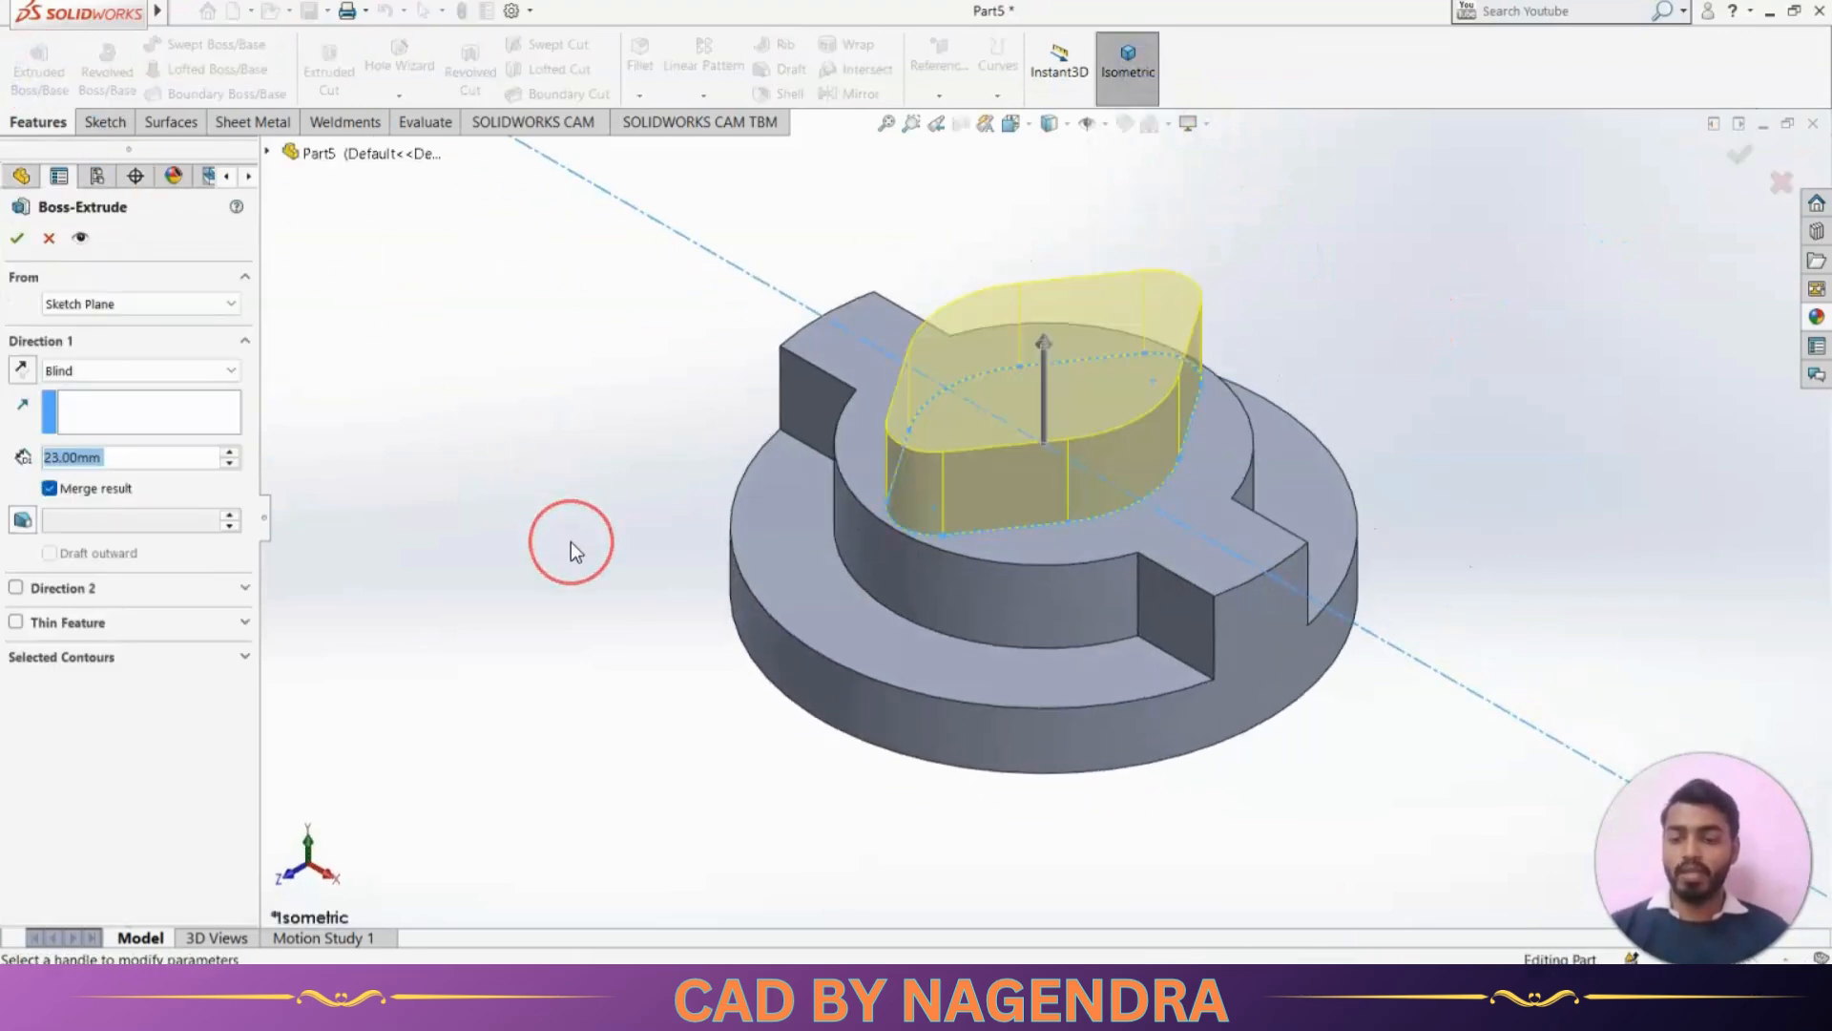
key("alt+Tab")
scroll(1159, 554, "up", 1)
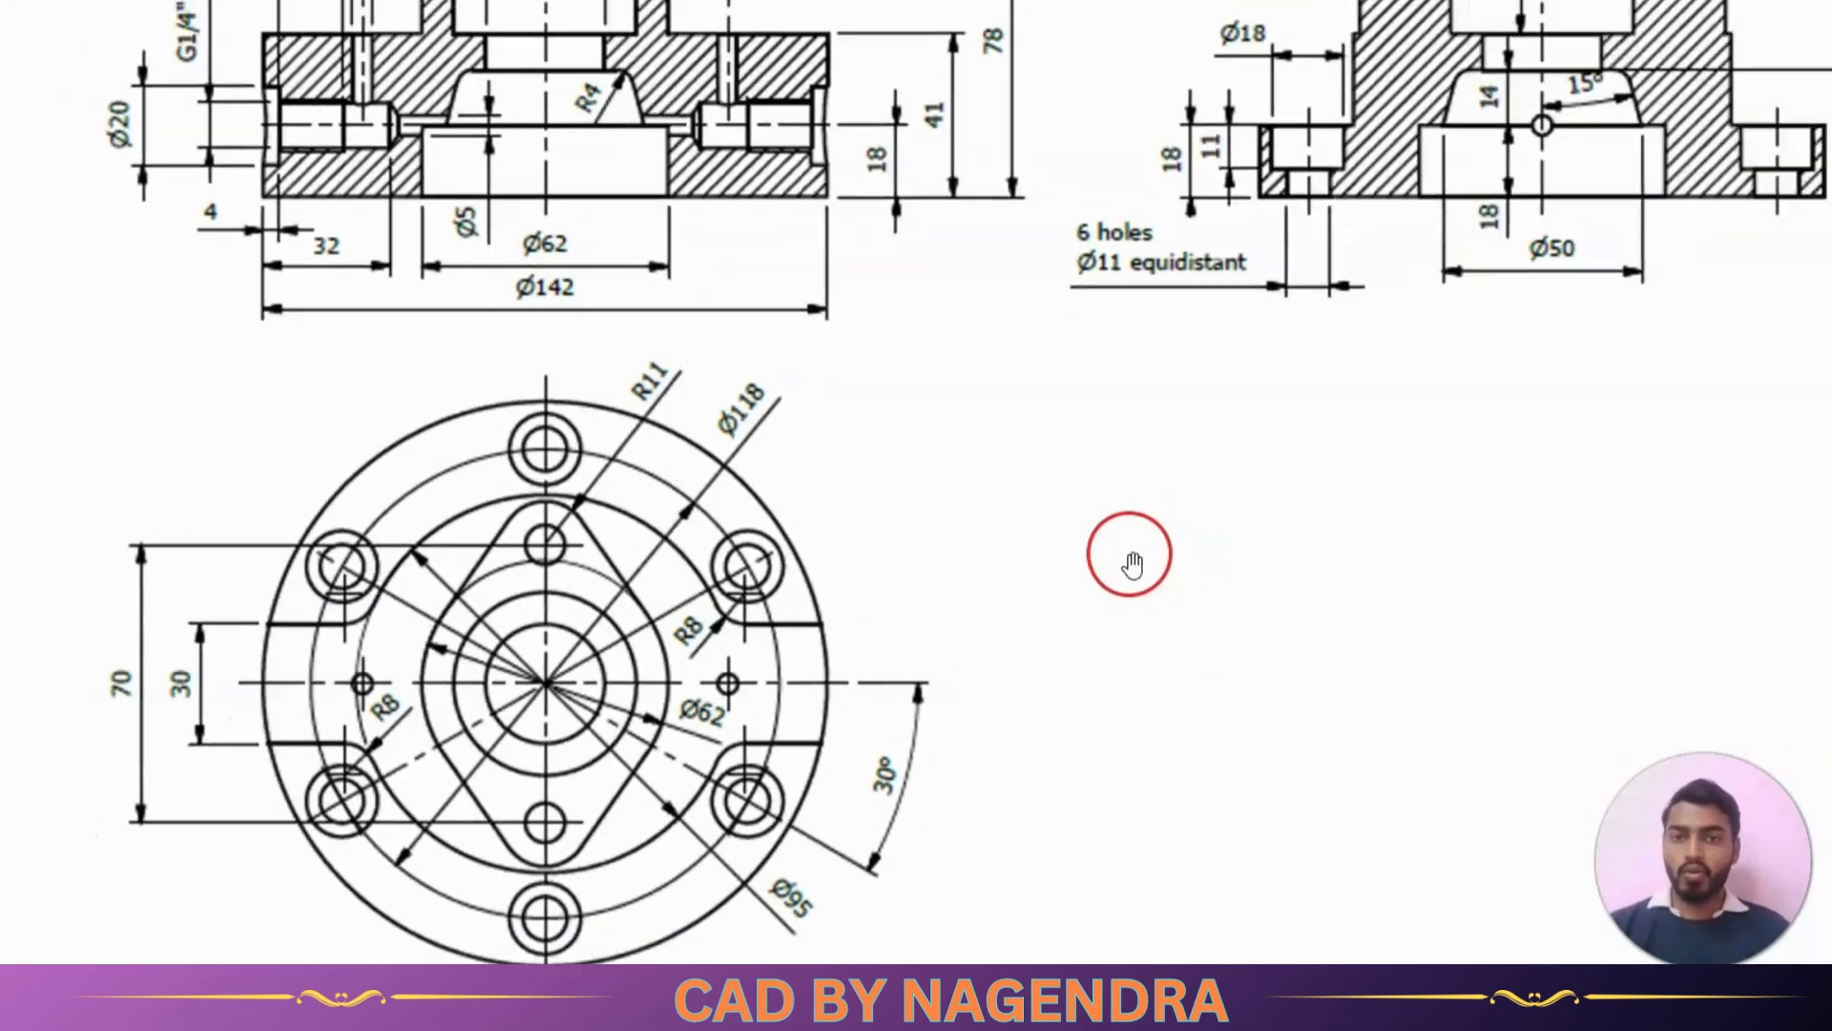
scroll(1131, 563, "down", 2)
scroll(964, 238, "down", 1)
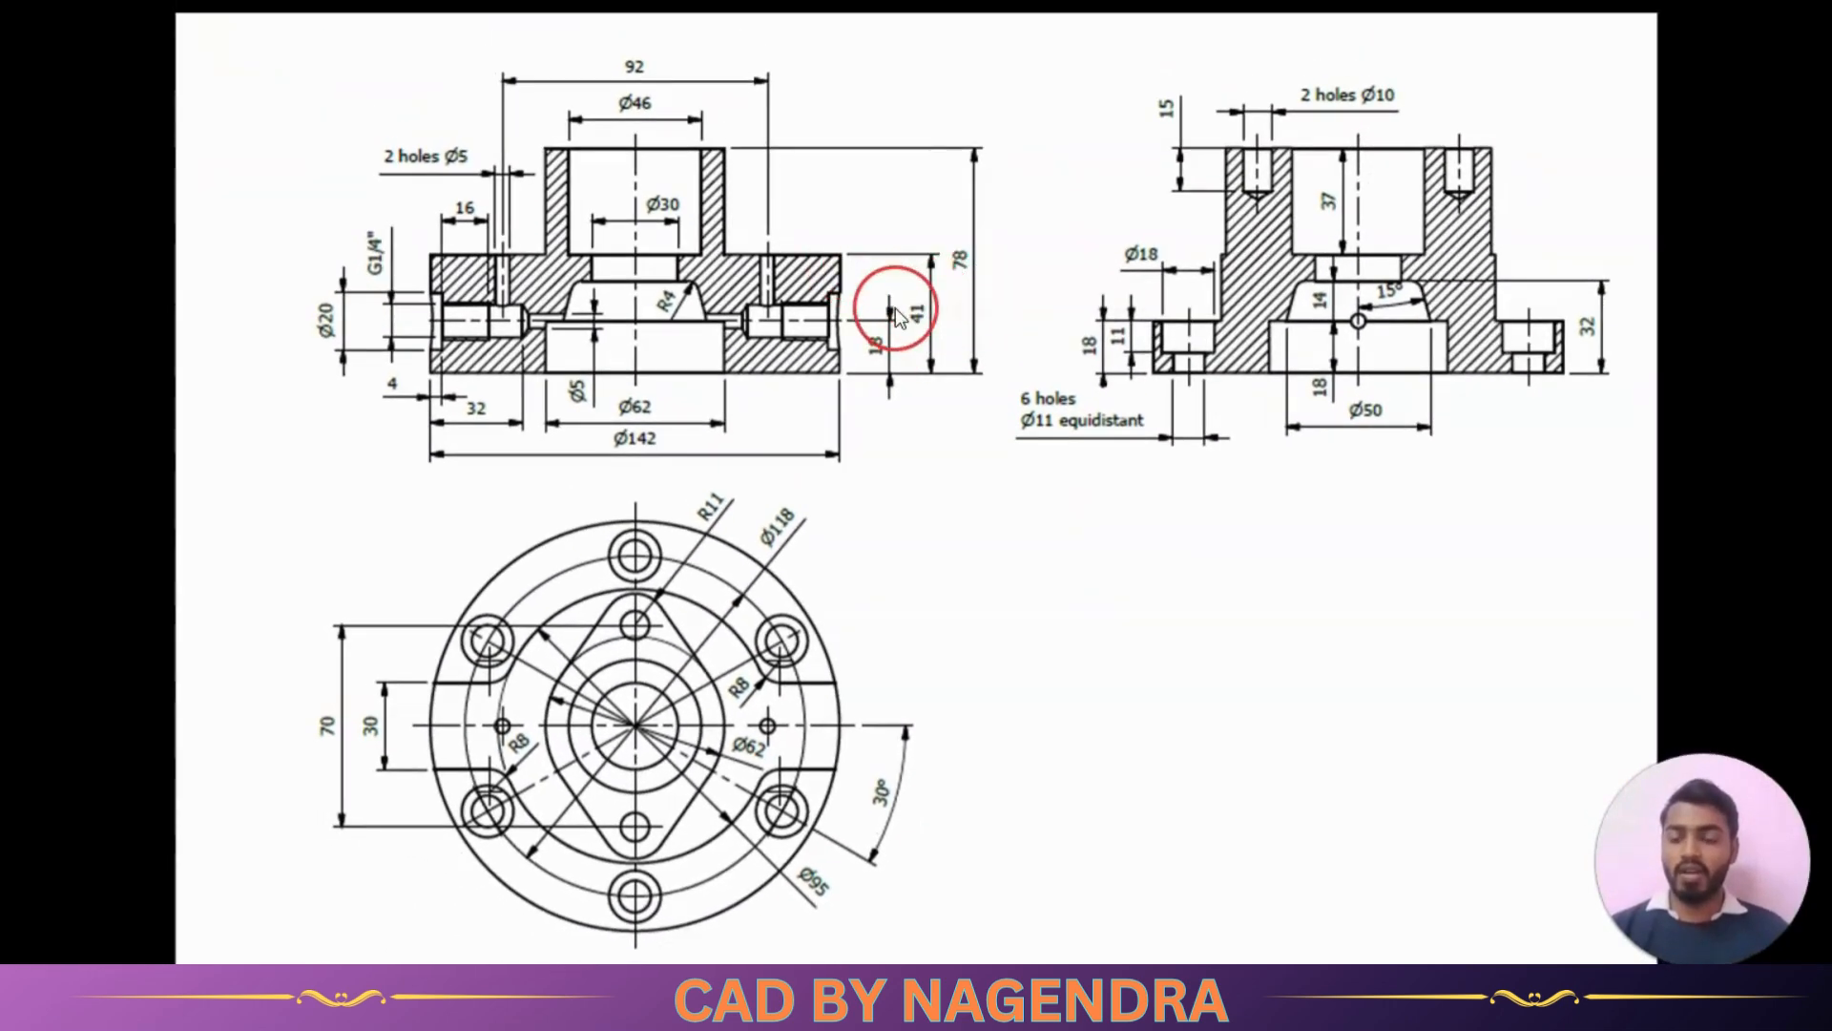
key("alt+Tab")
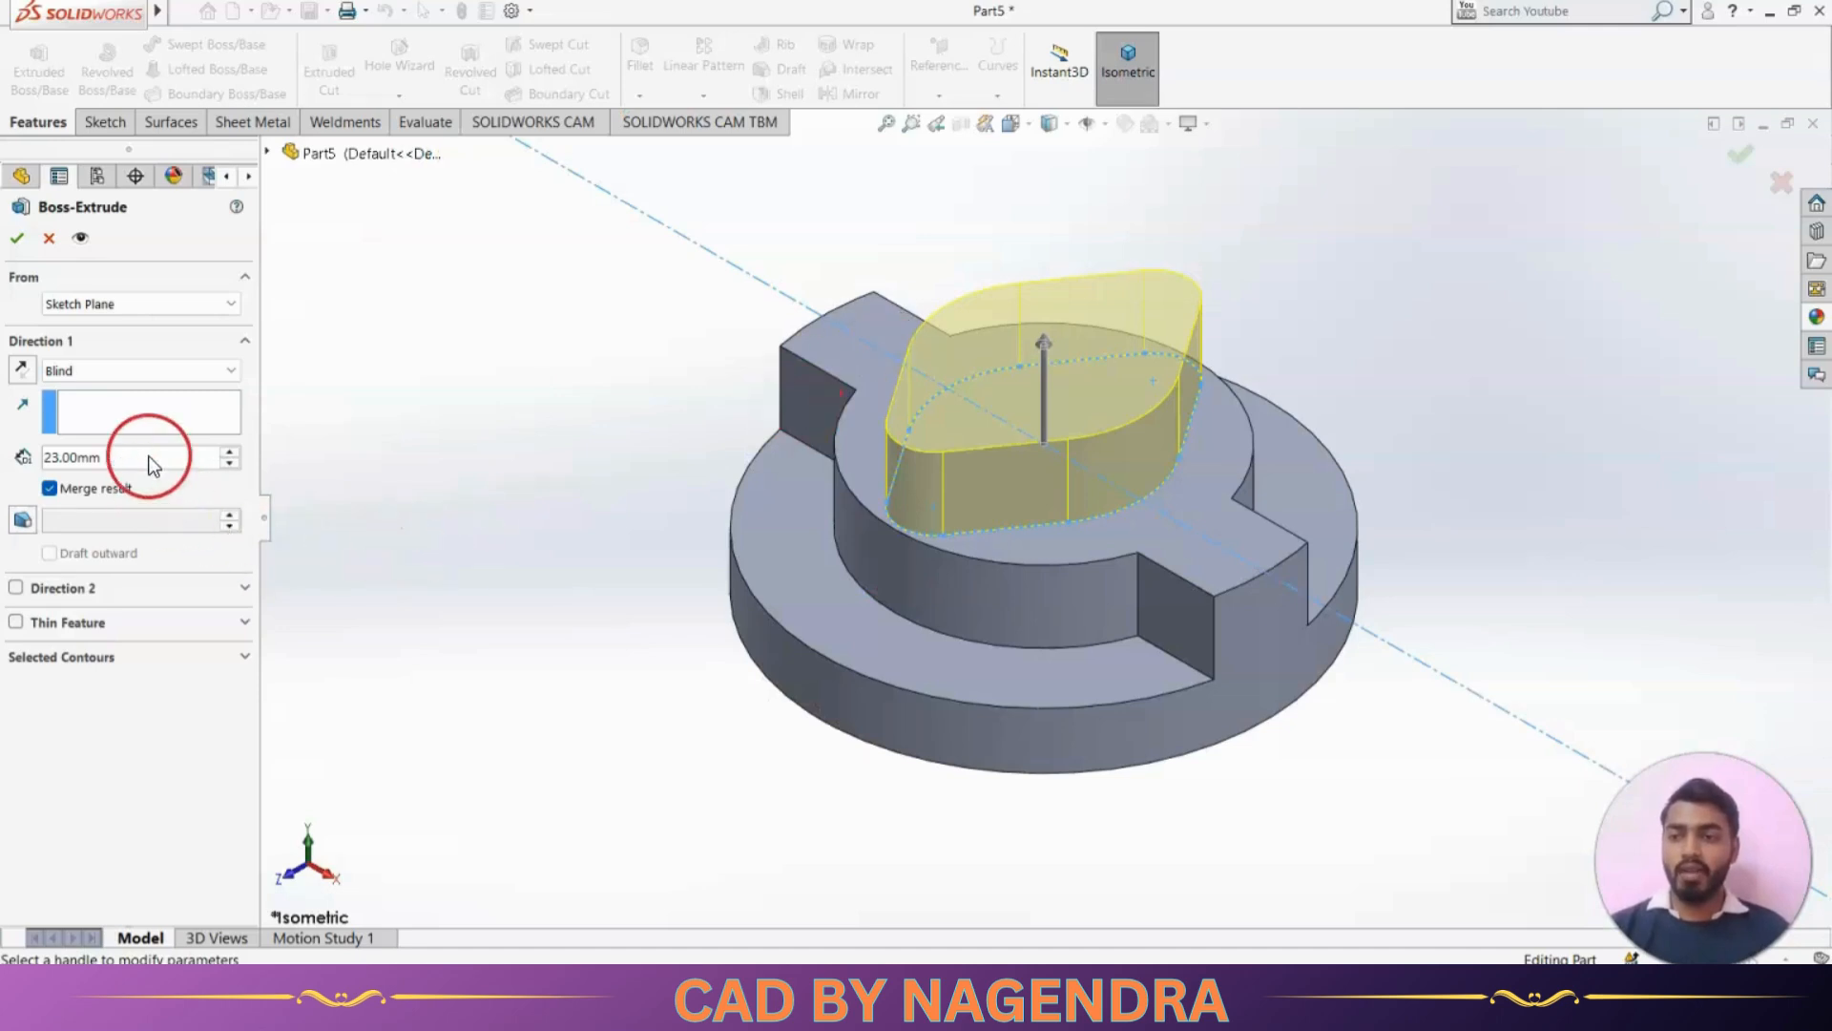
type("37")
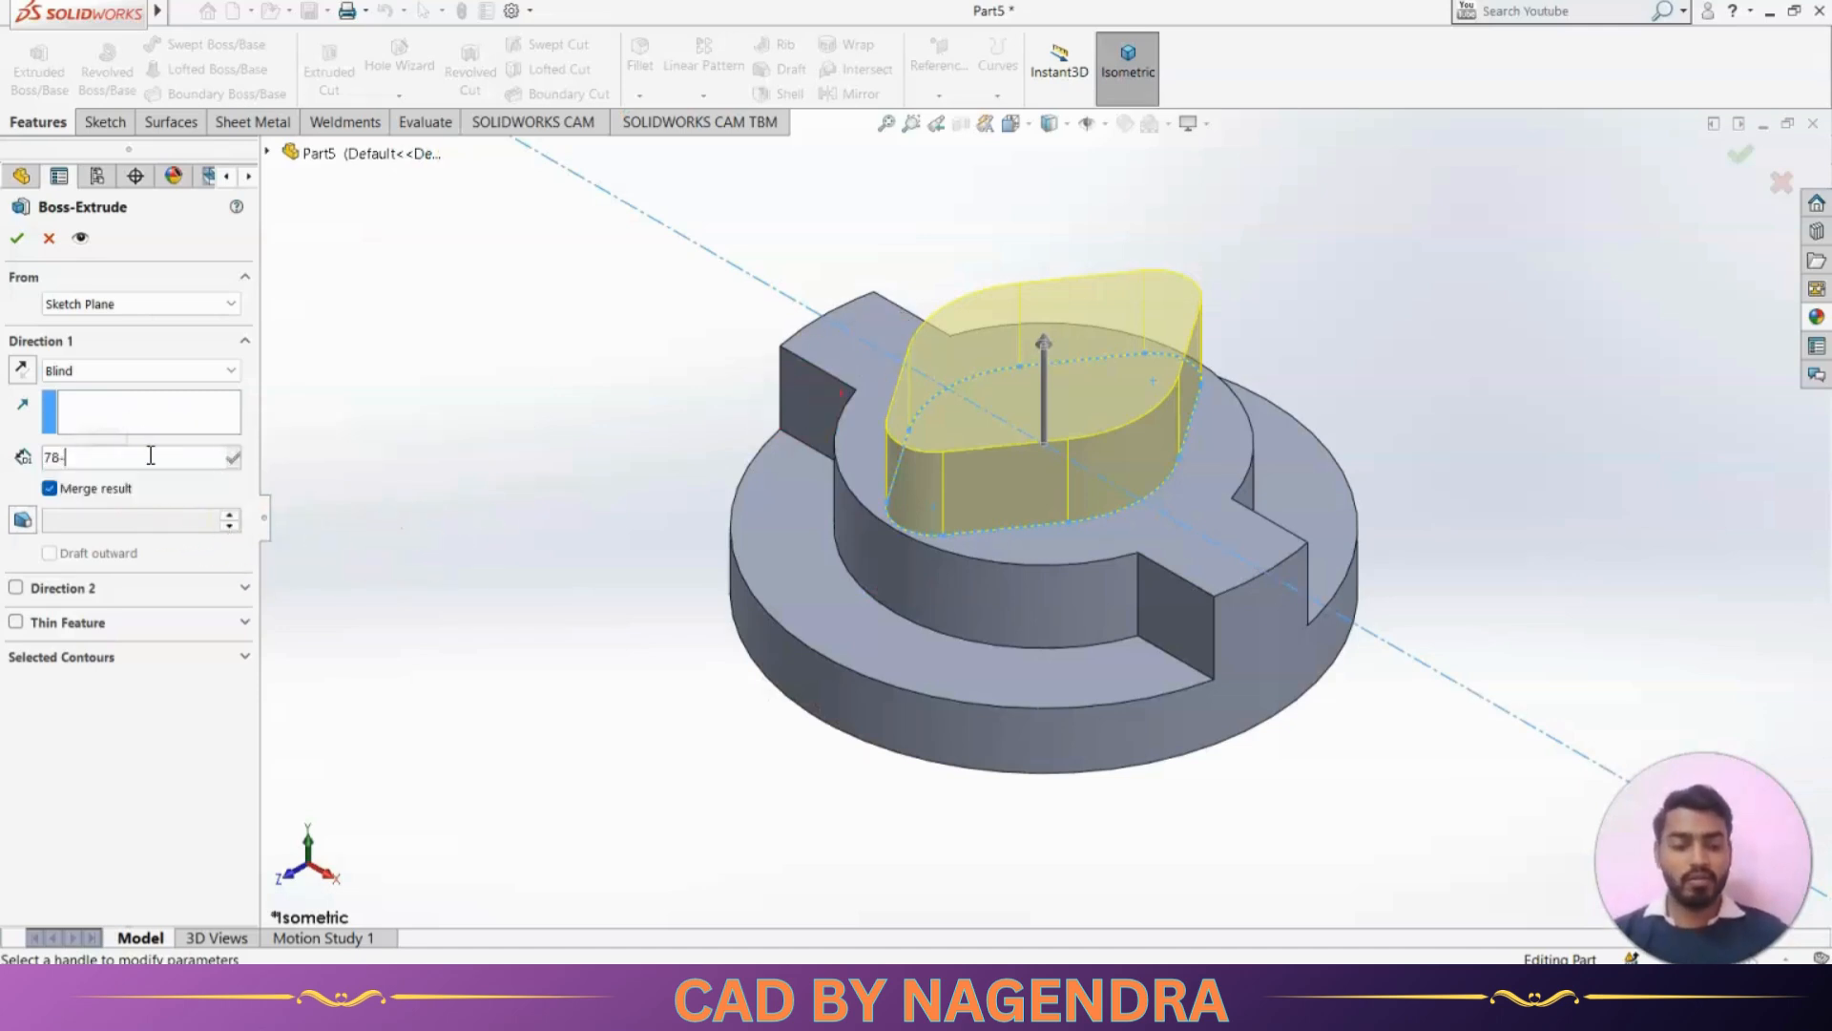
key("Return")
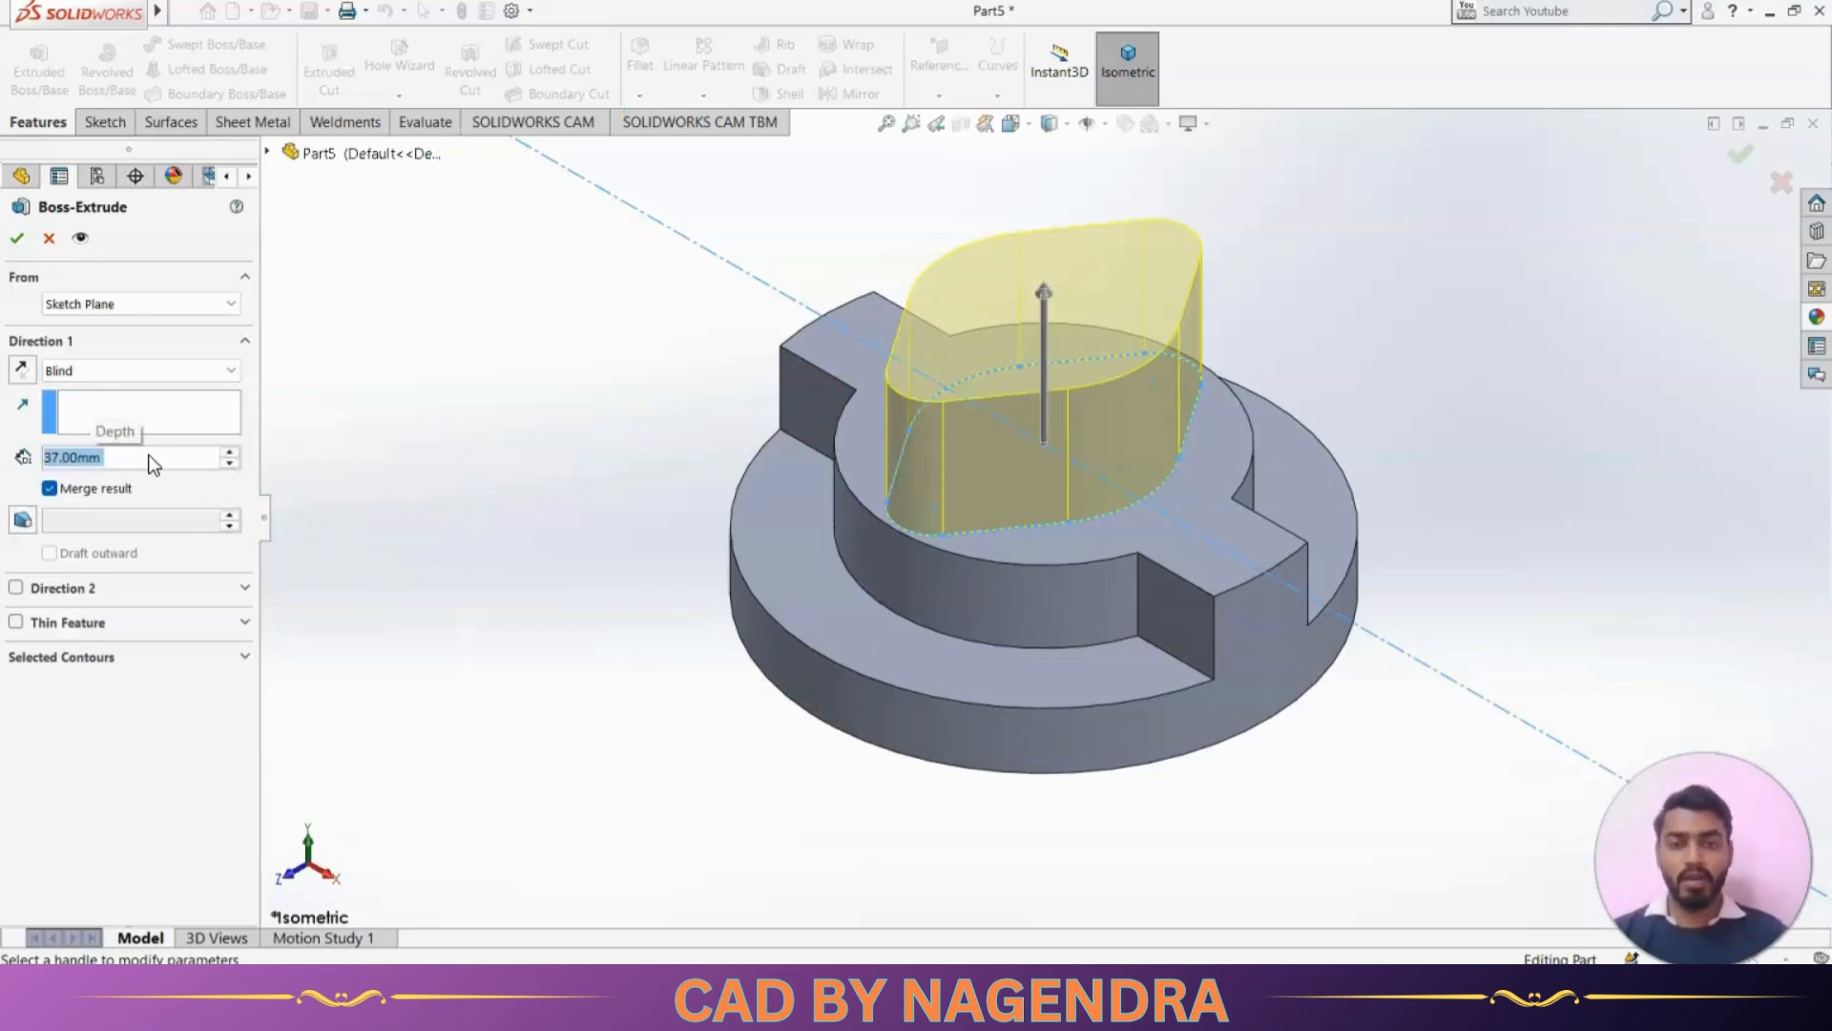
left_click(16, 238)
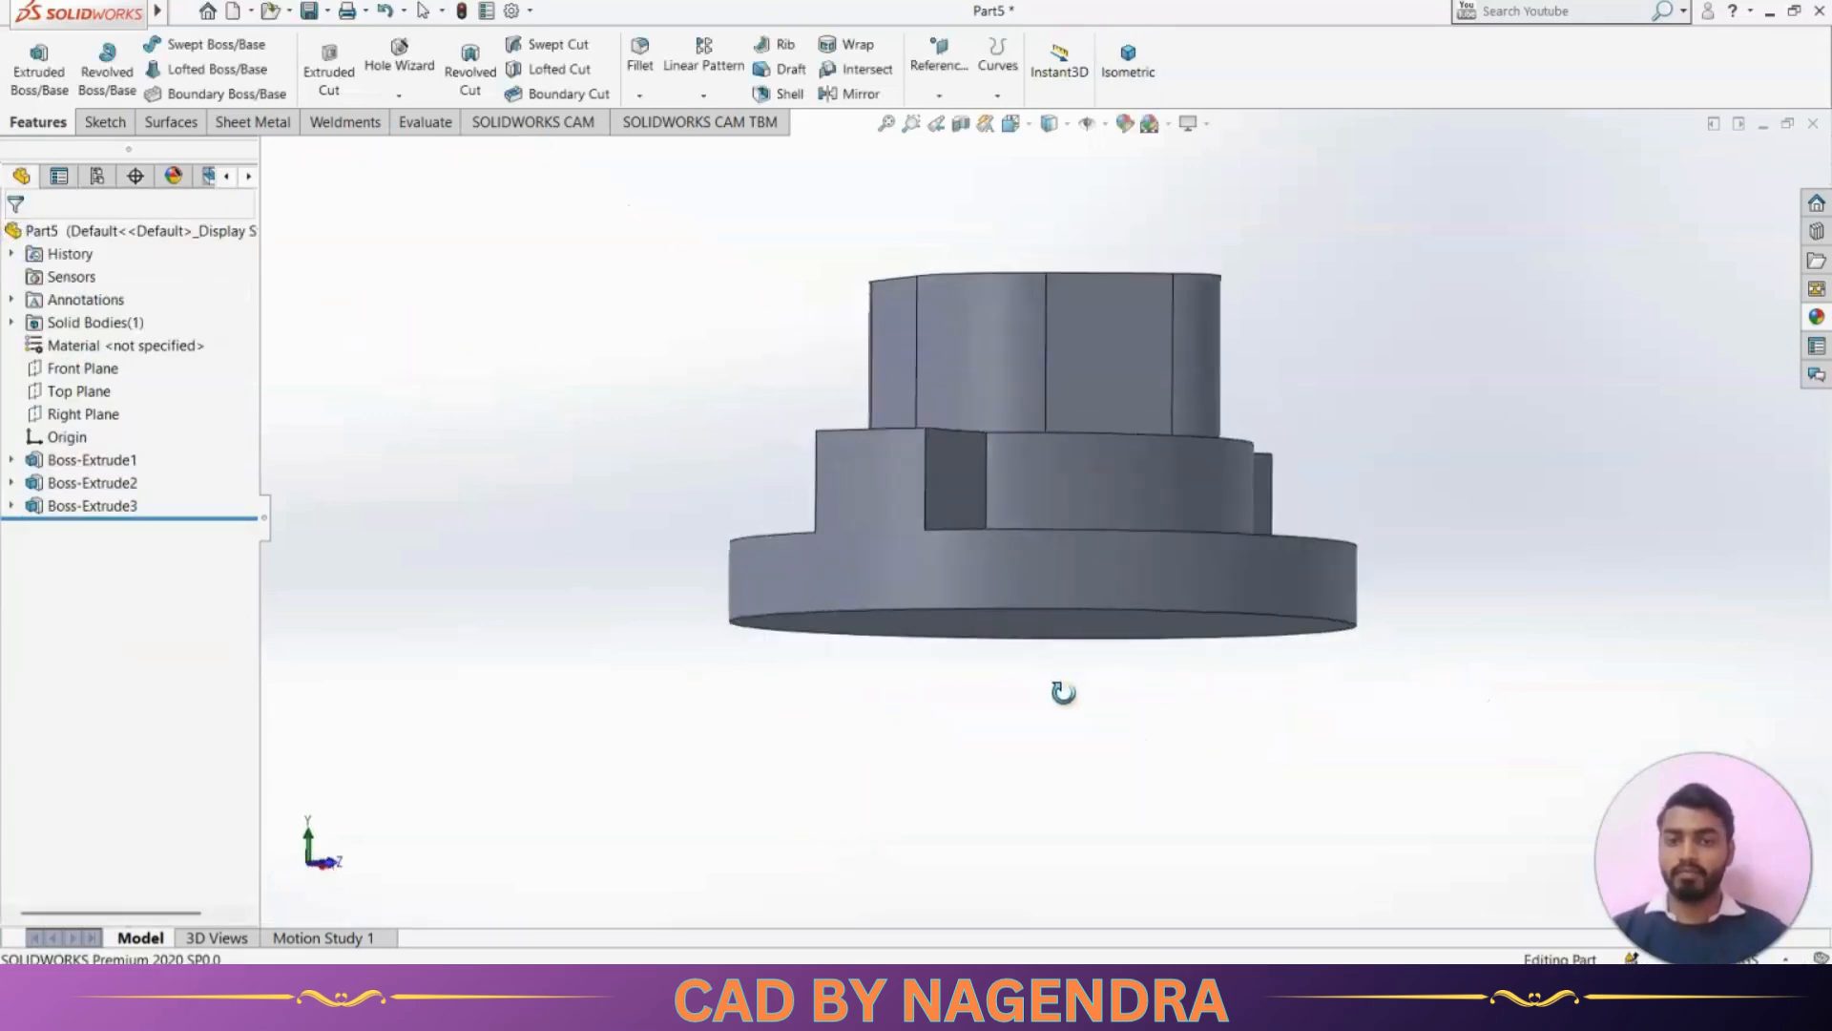
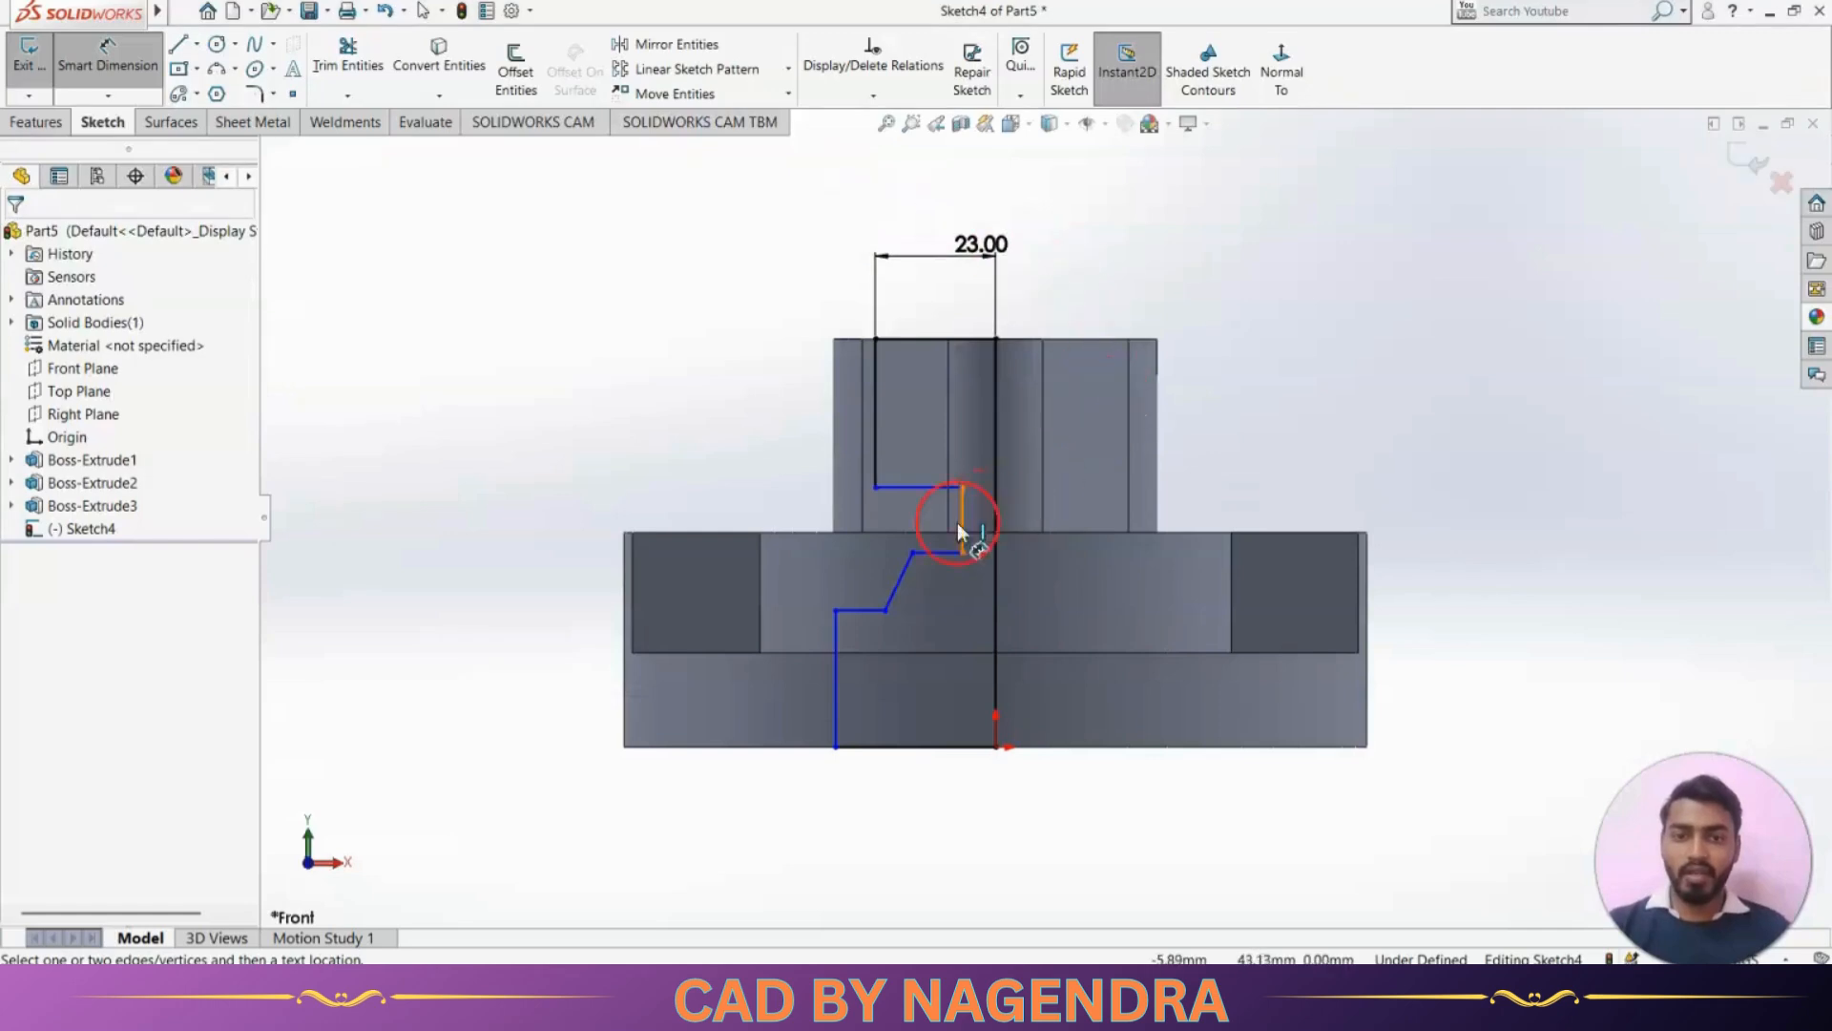
Dimension the short vertical line of the narrow bore 15 mm from the centre line, per the reference drawing's Ø30
left_click(962, 515)
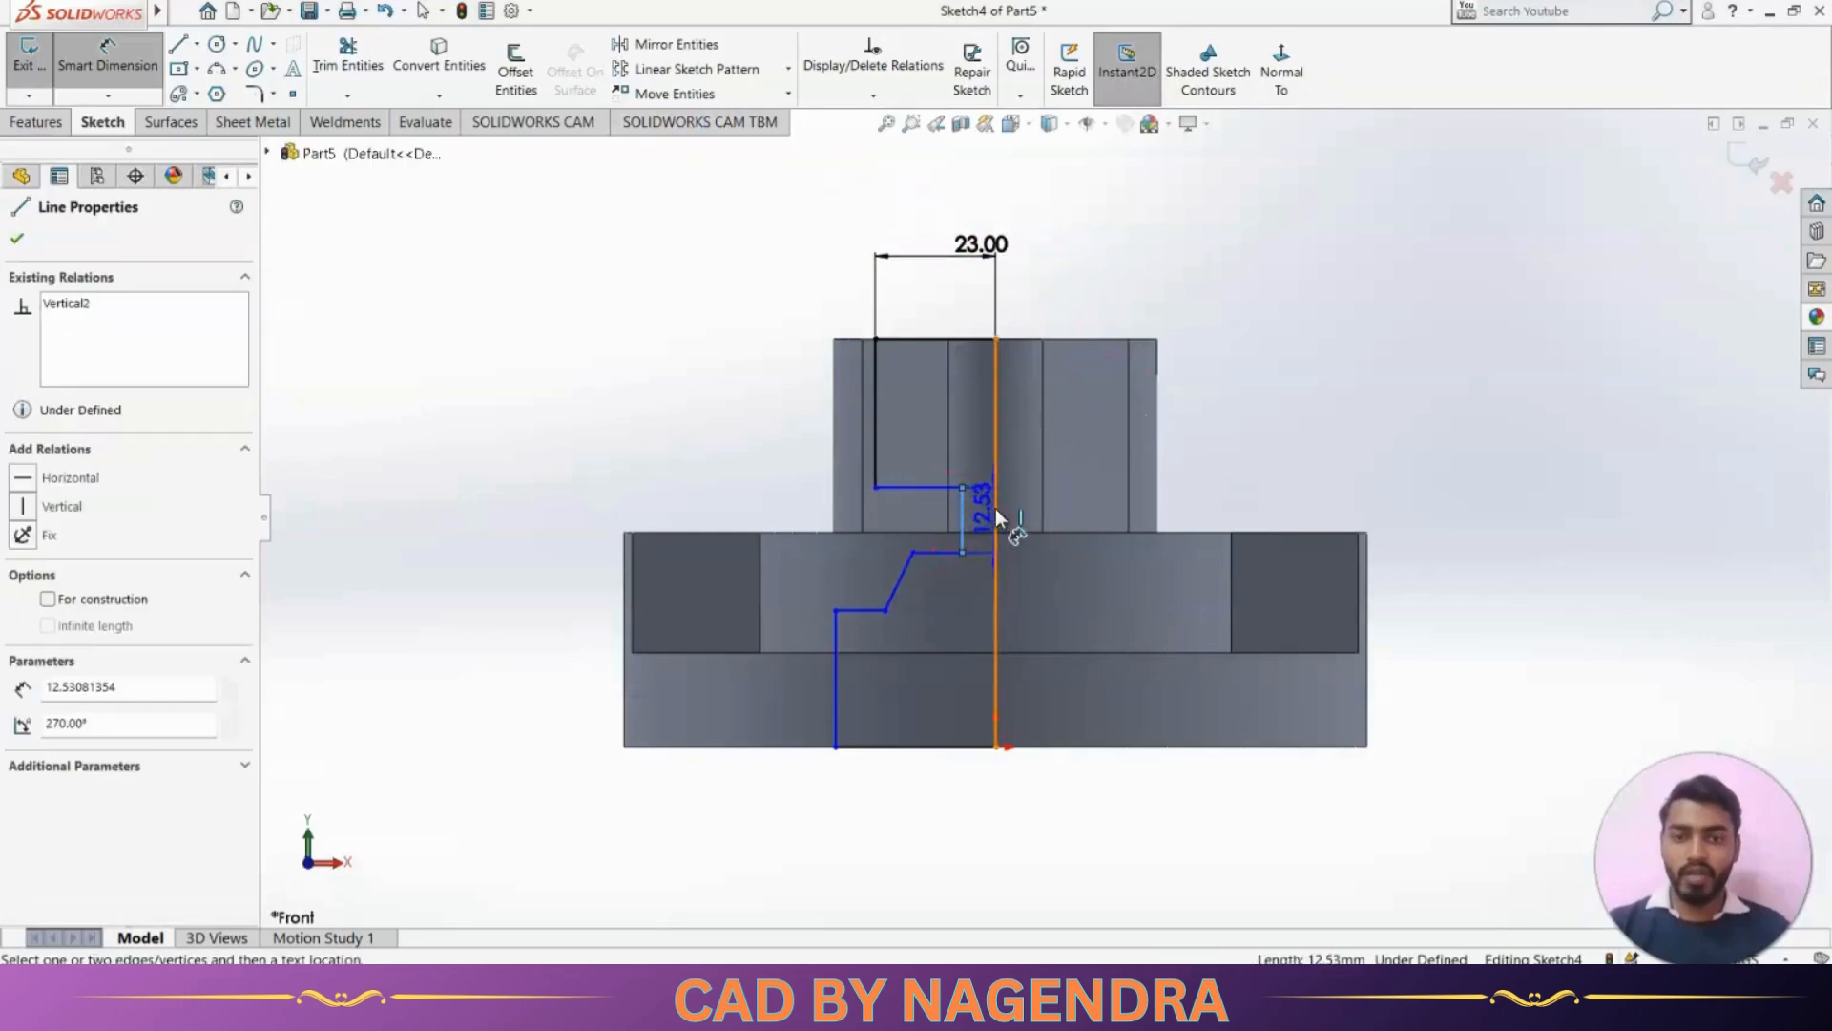
left_click(997, 518)
left_click(960, 420)
key("Return")
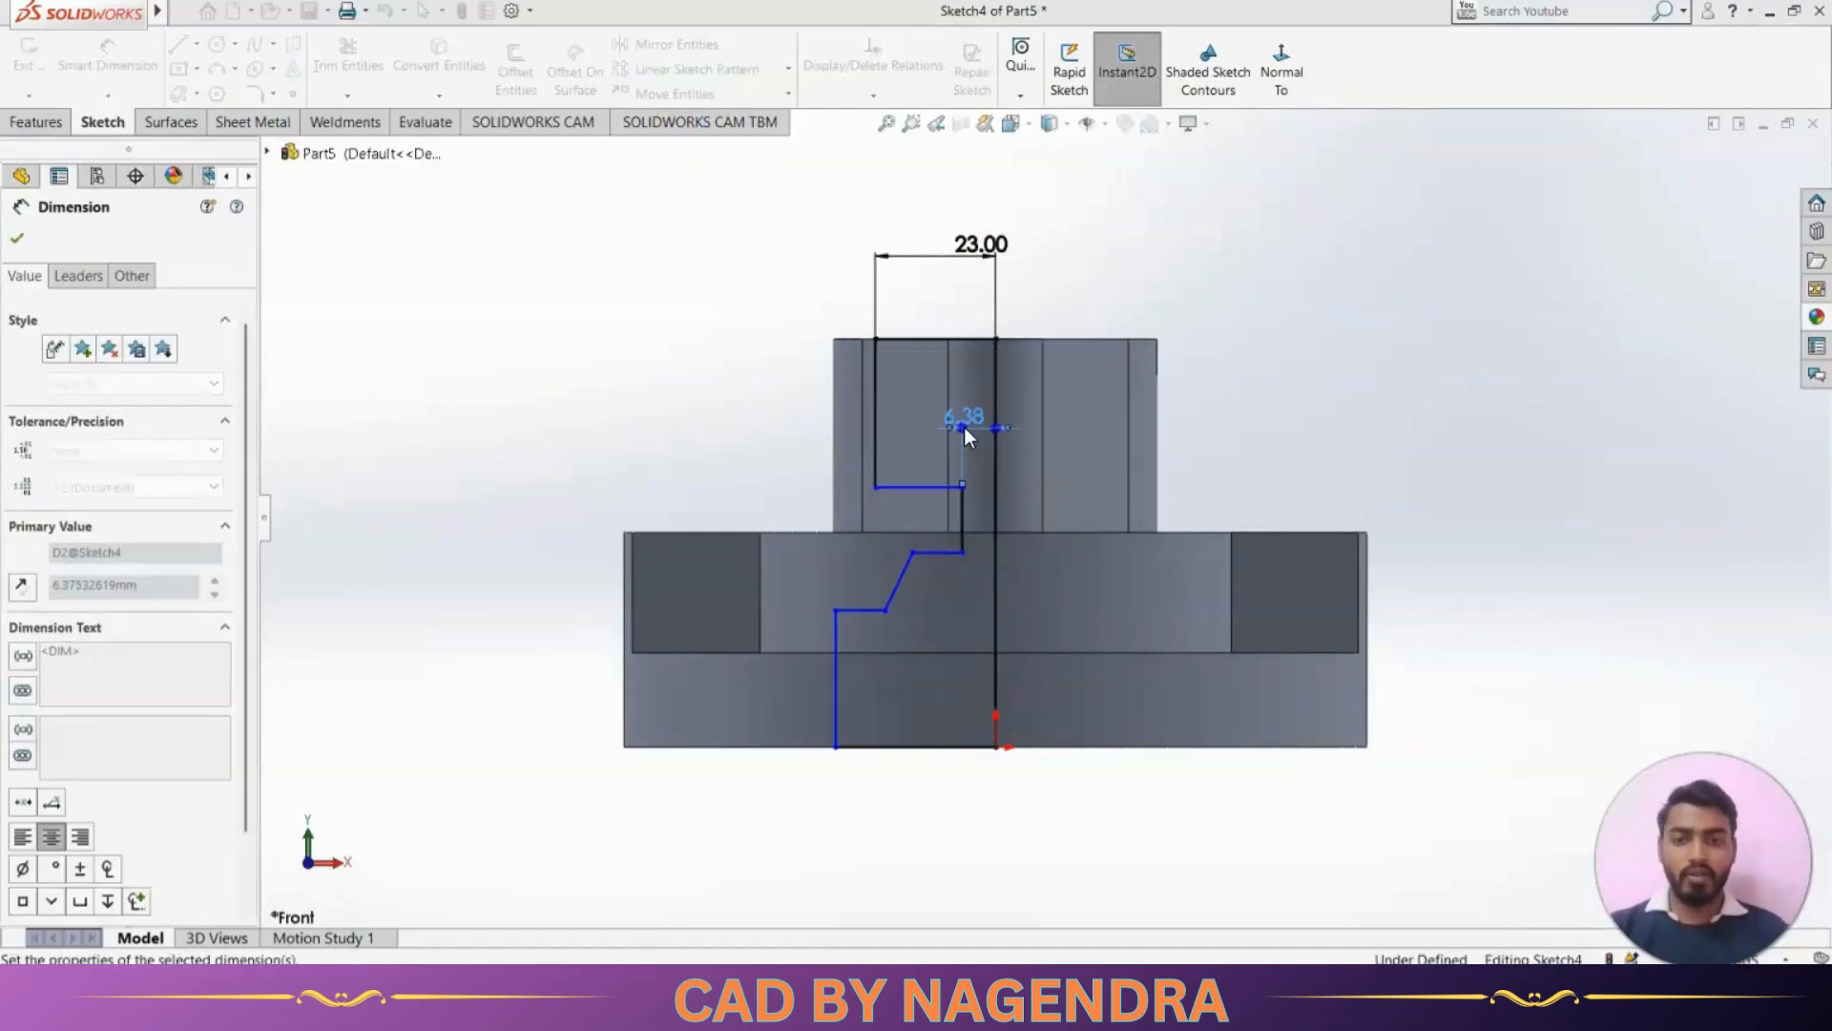
key("alt+Tab")
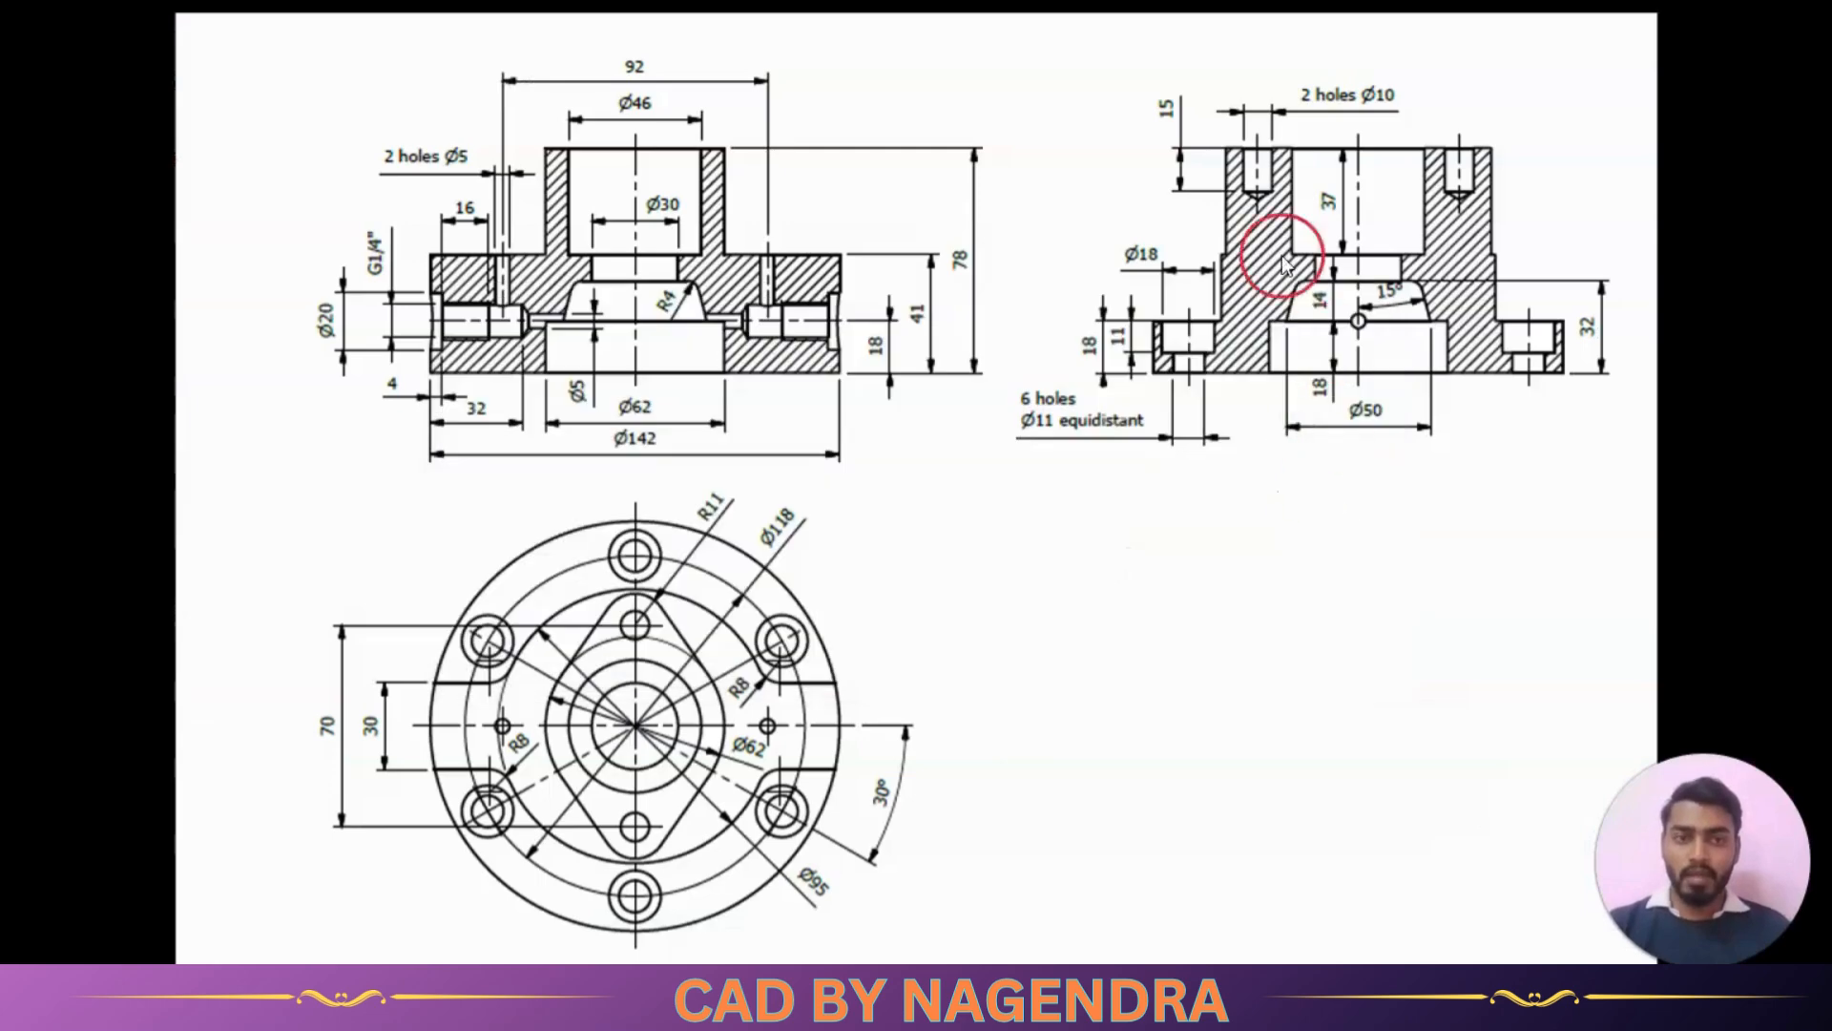
key("alt+Tab")
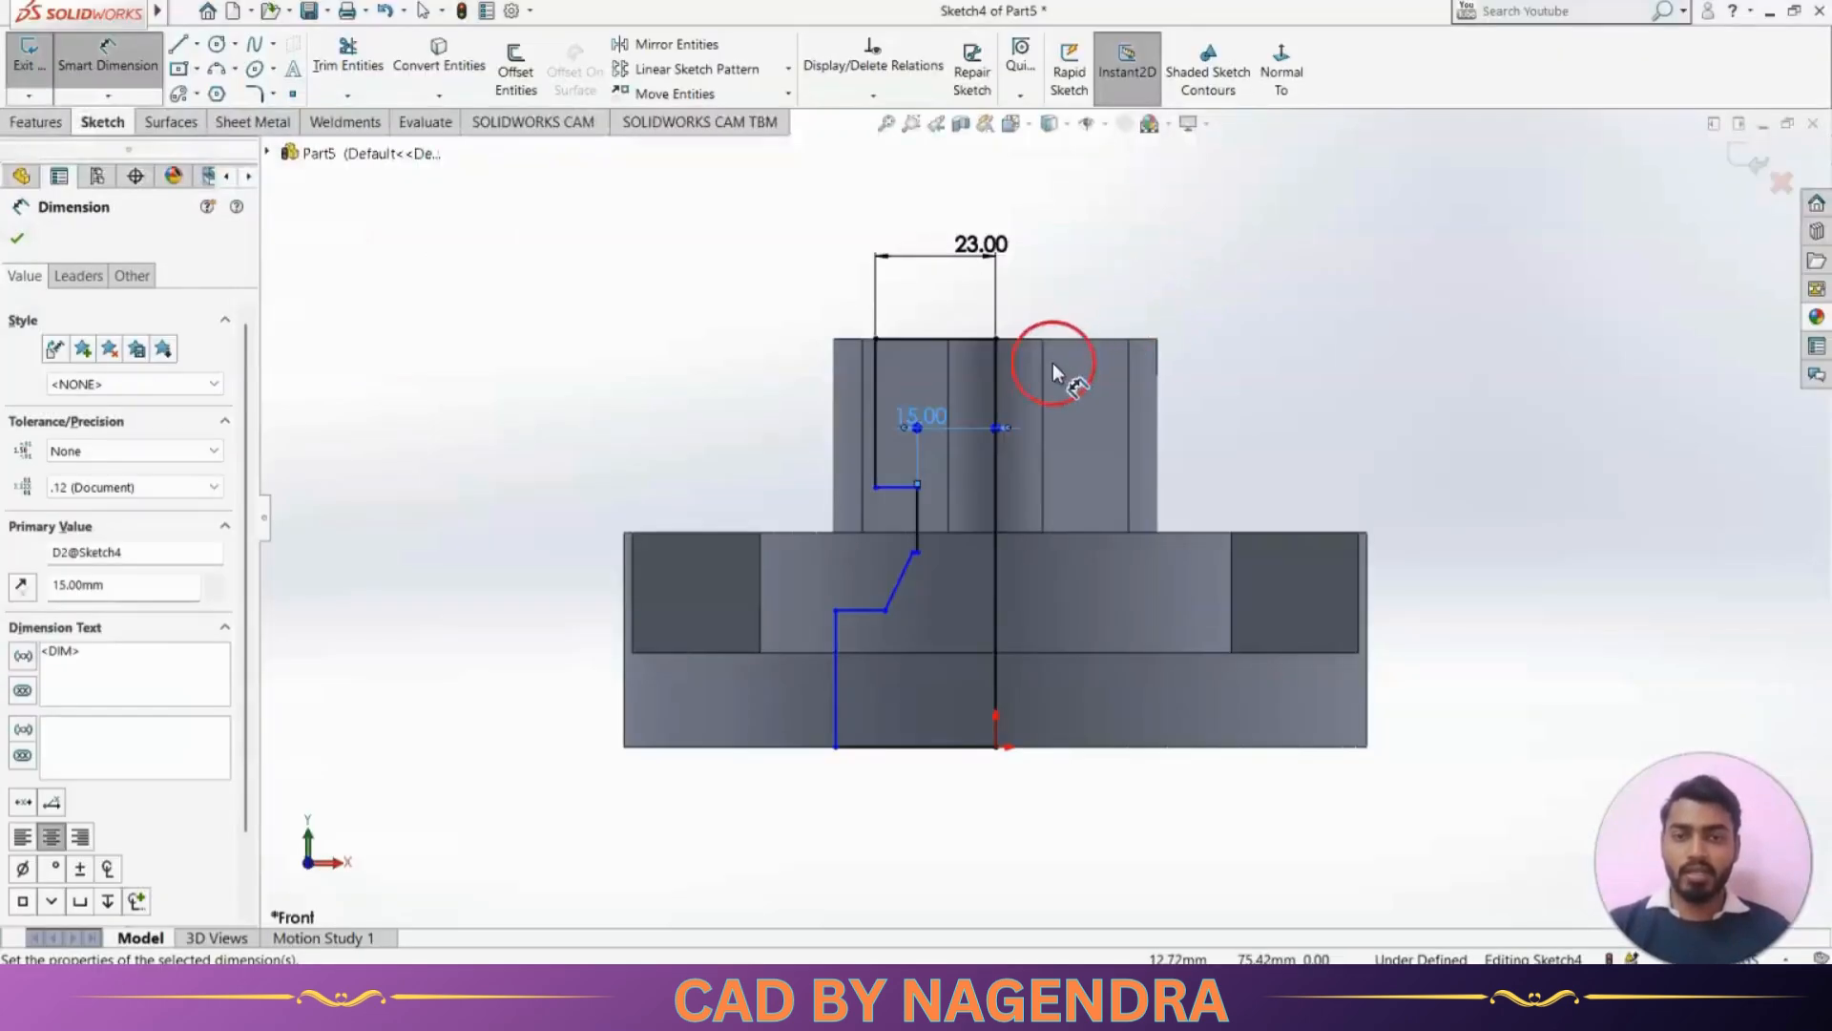
Dimension the upper bore's vertical line to a depth of 37 mm
left_click(876, 393)
left_click(781, 408)
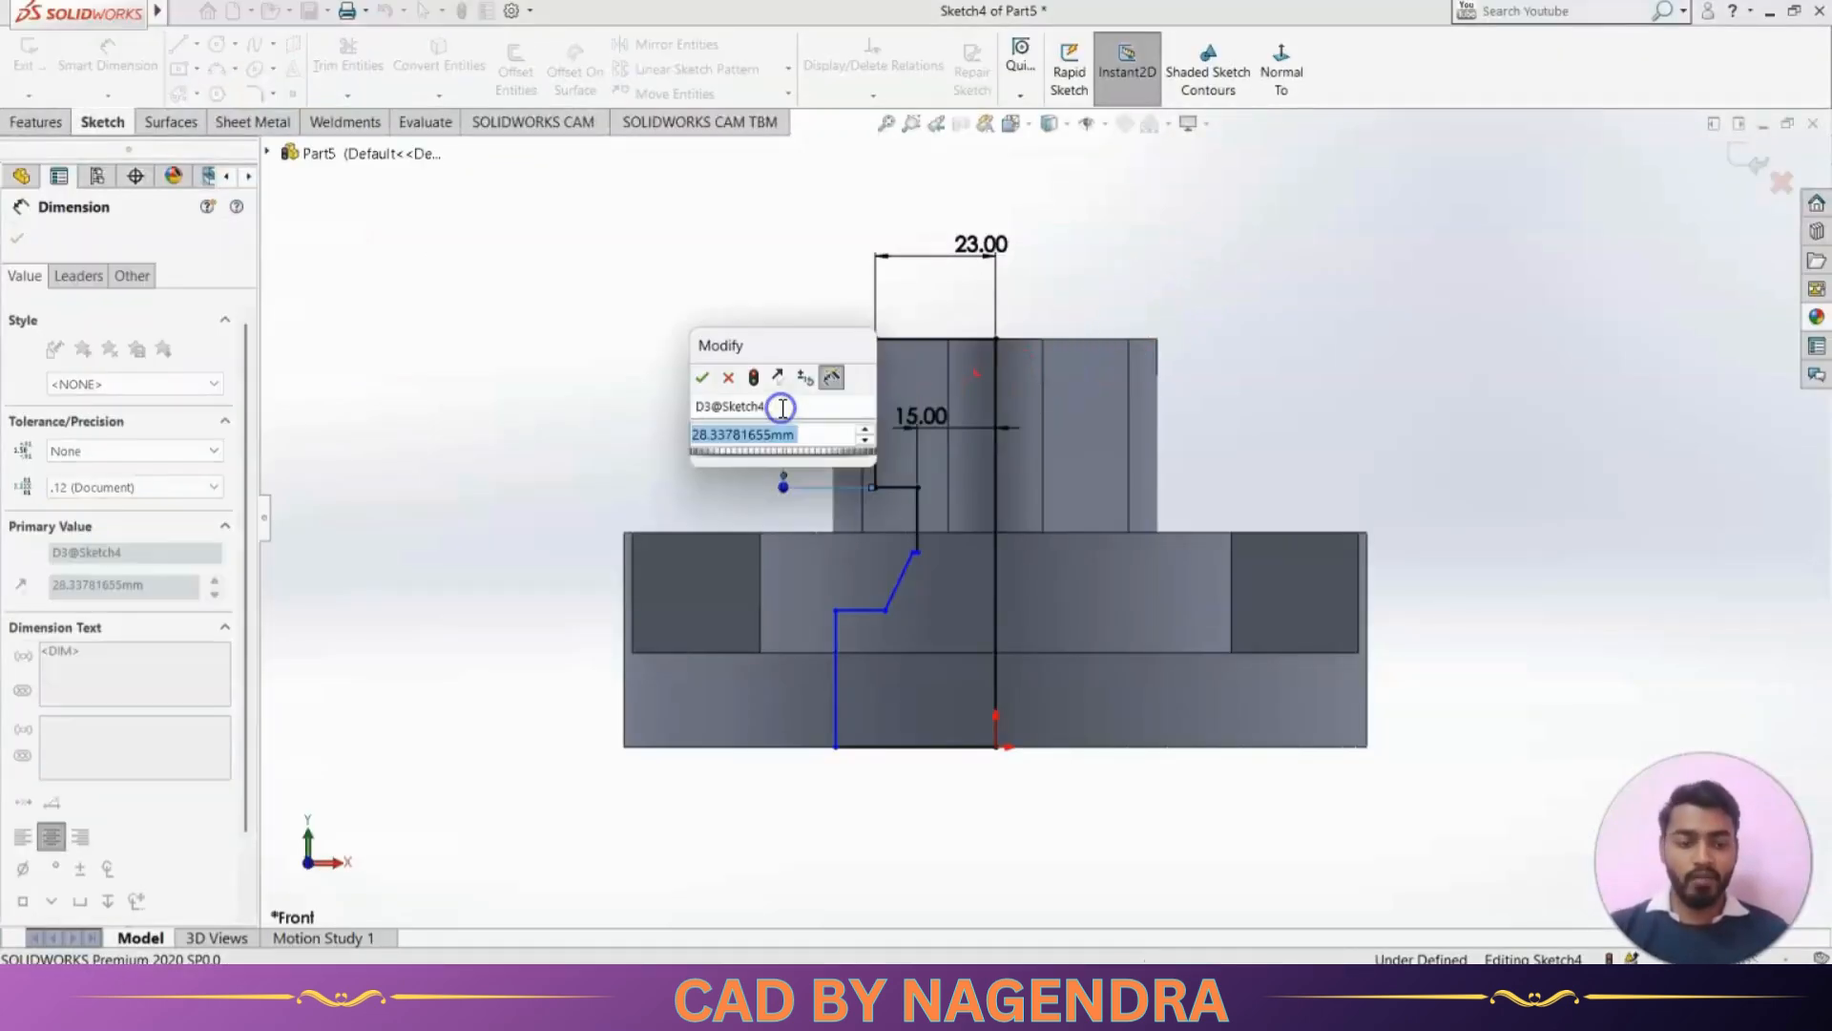
key("Return")
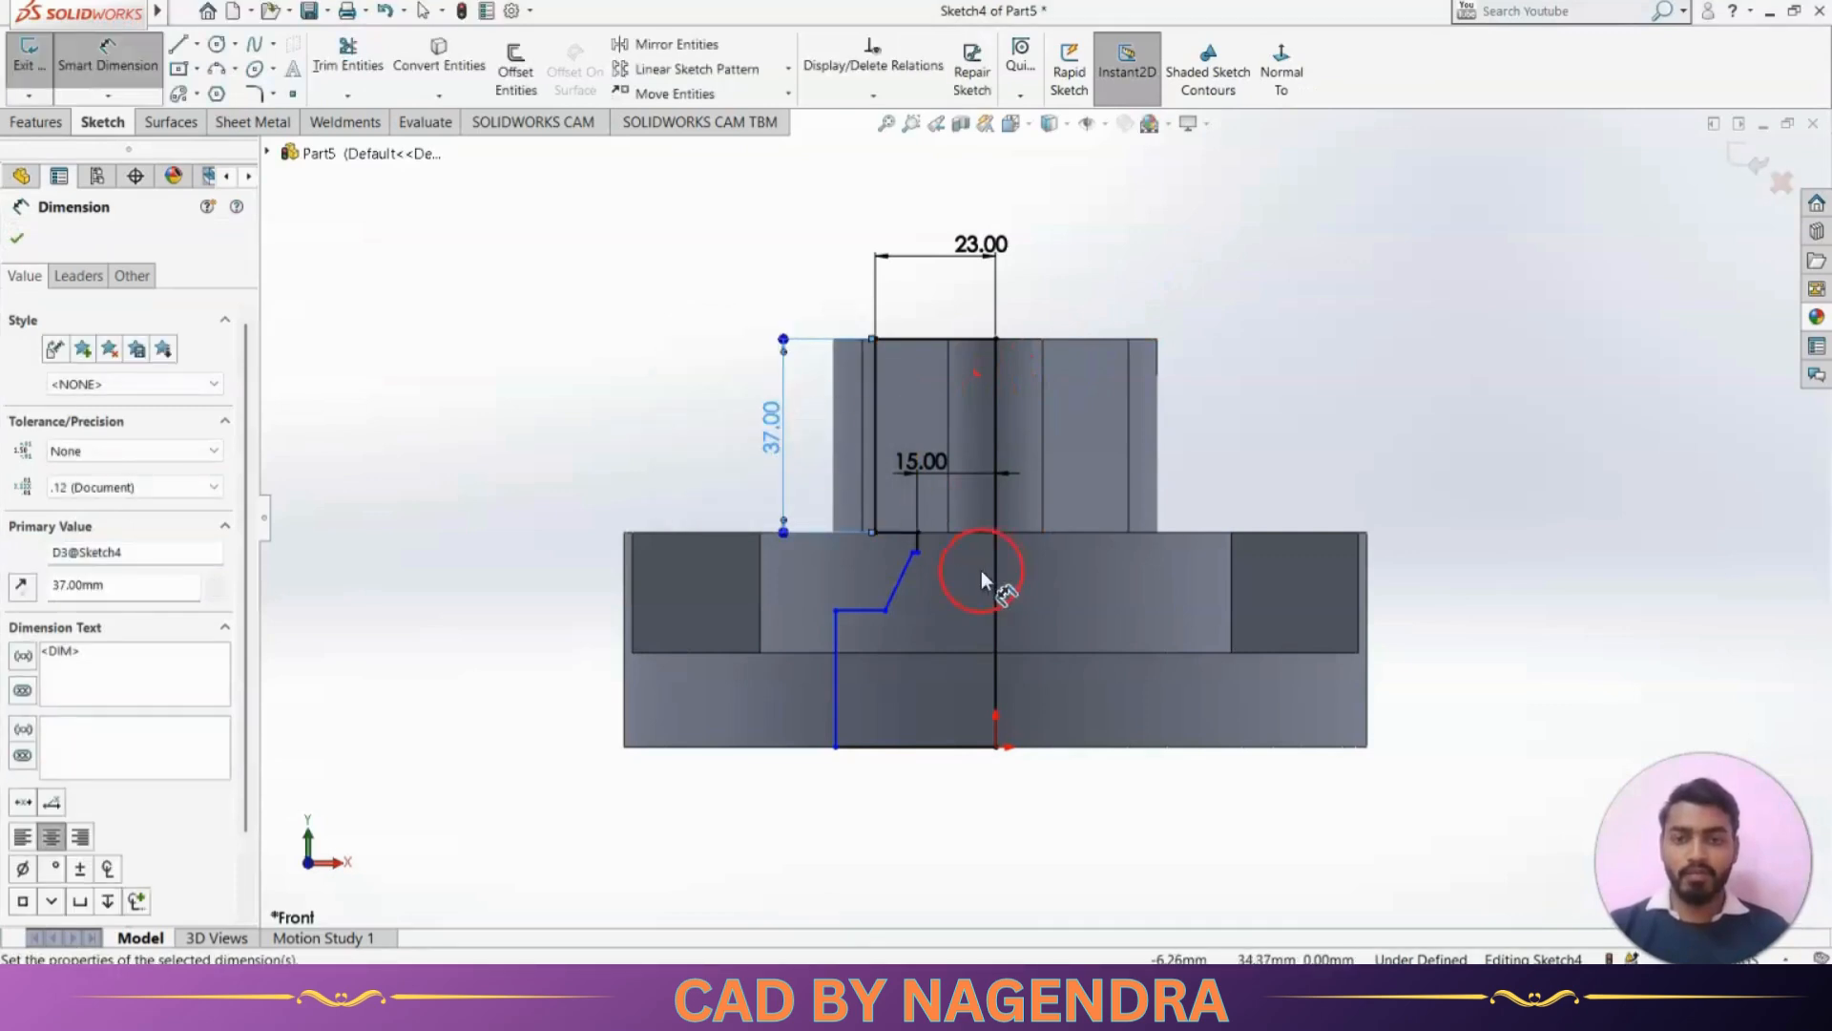
Set the lowest vertical line's height to 18 mm and the slanted line's vertical height to 14 mm, per the reference drawing
scroll(981, 571, "down", 3)
key("alt+Tab")
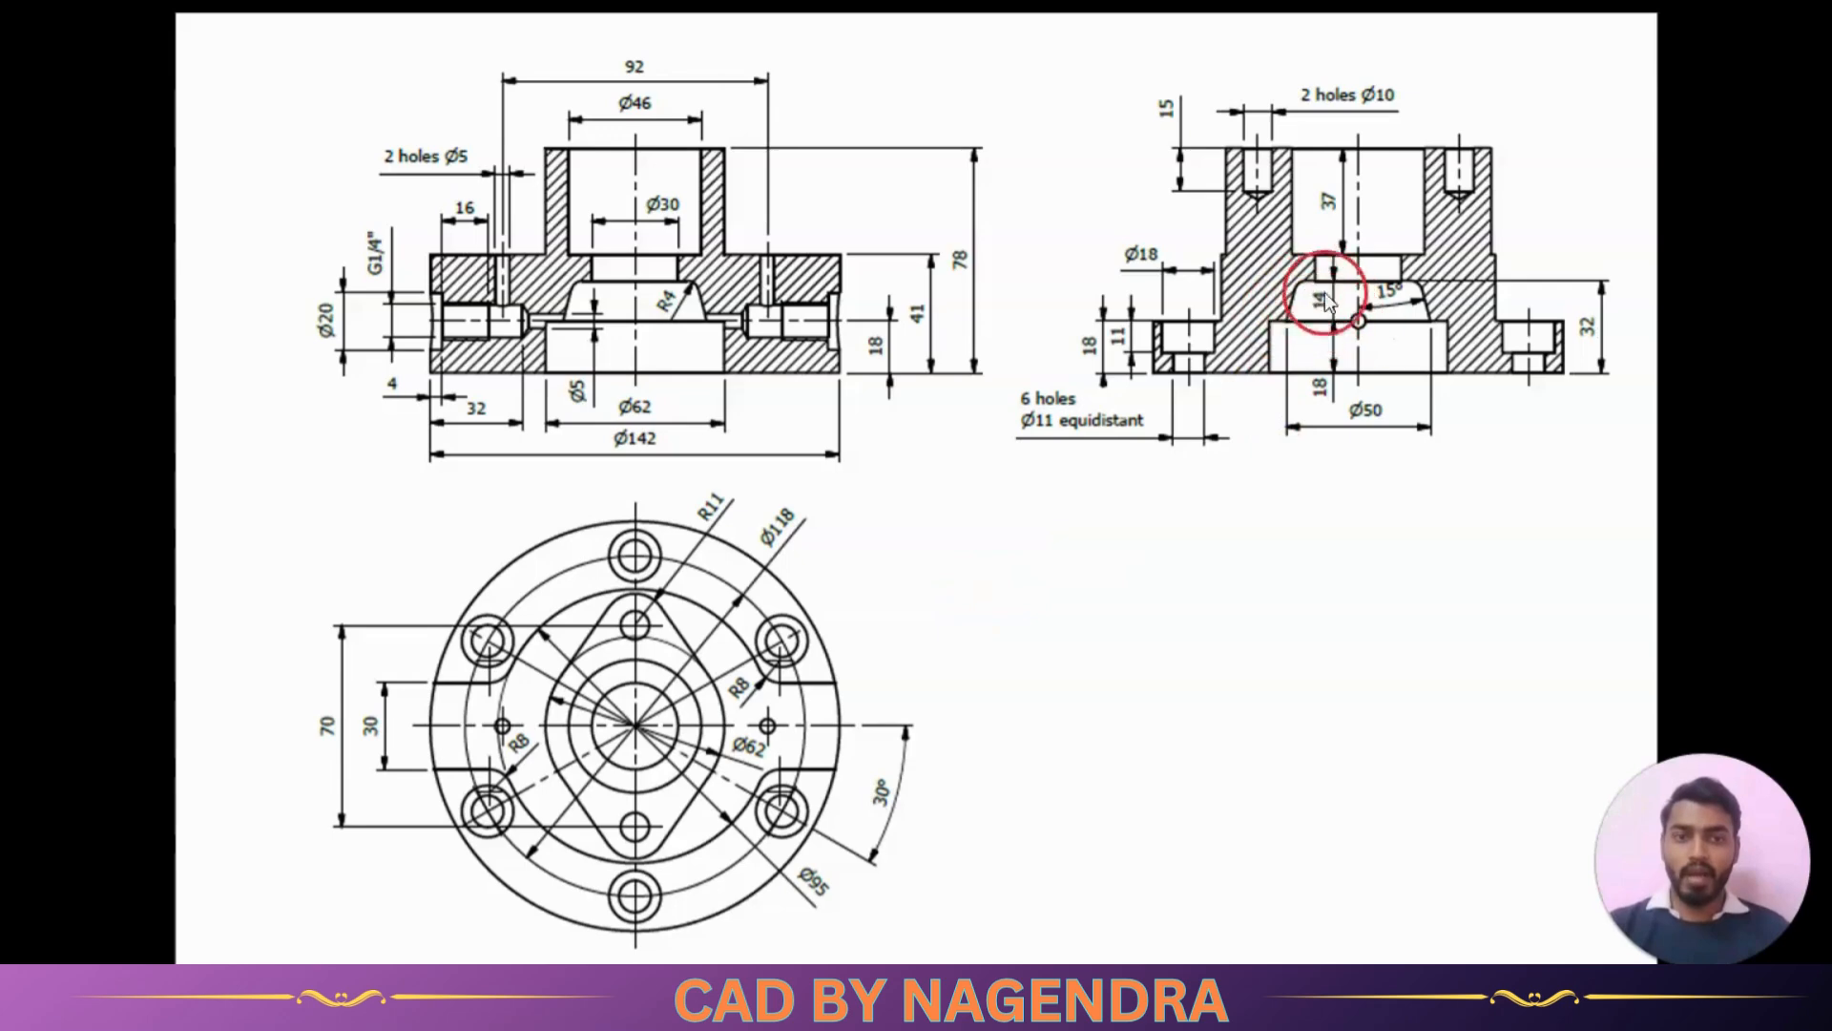
key("alt+Tab")
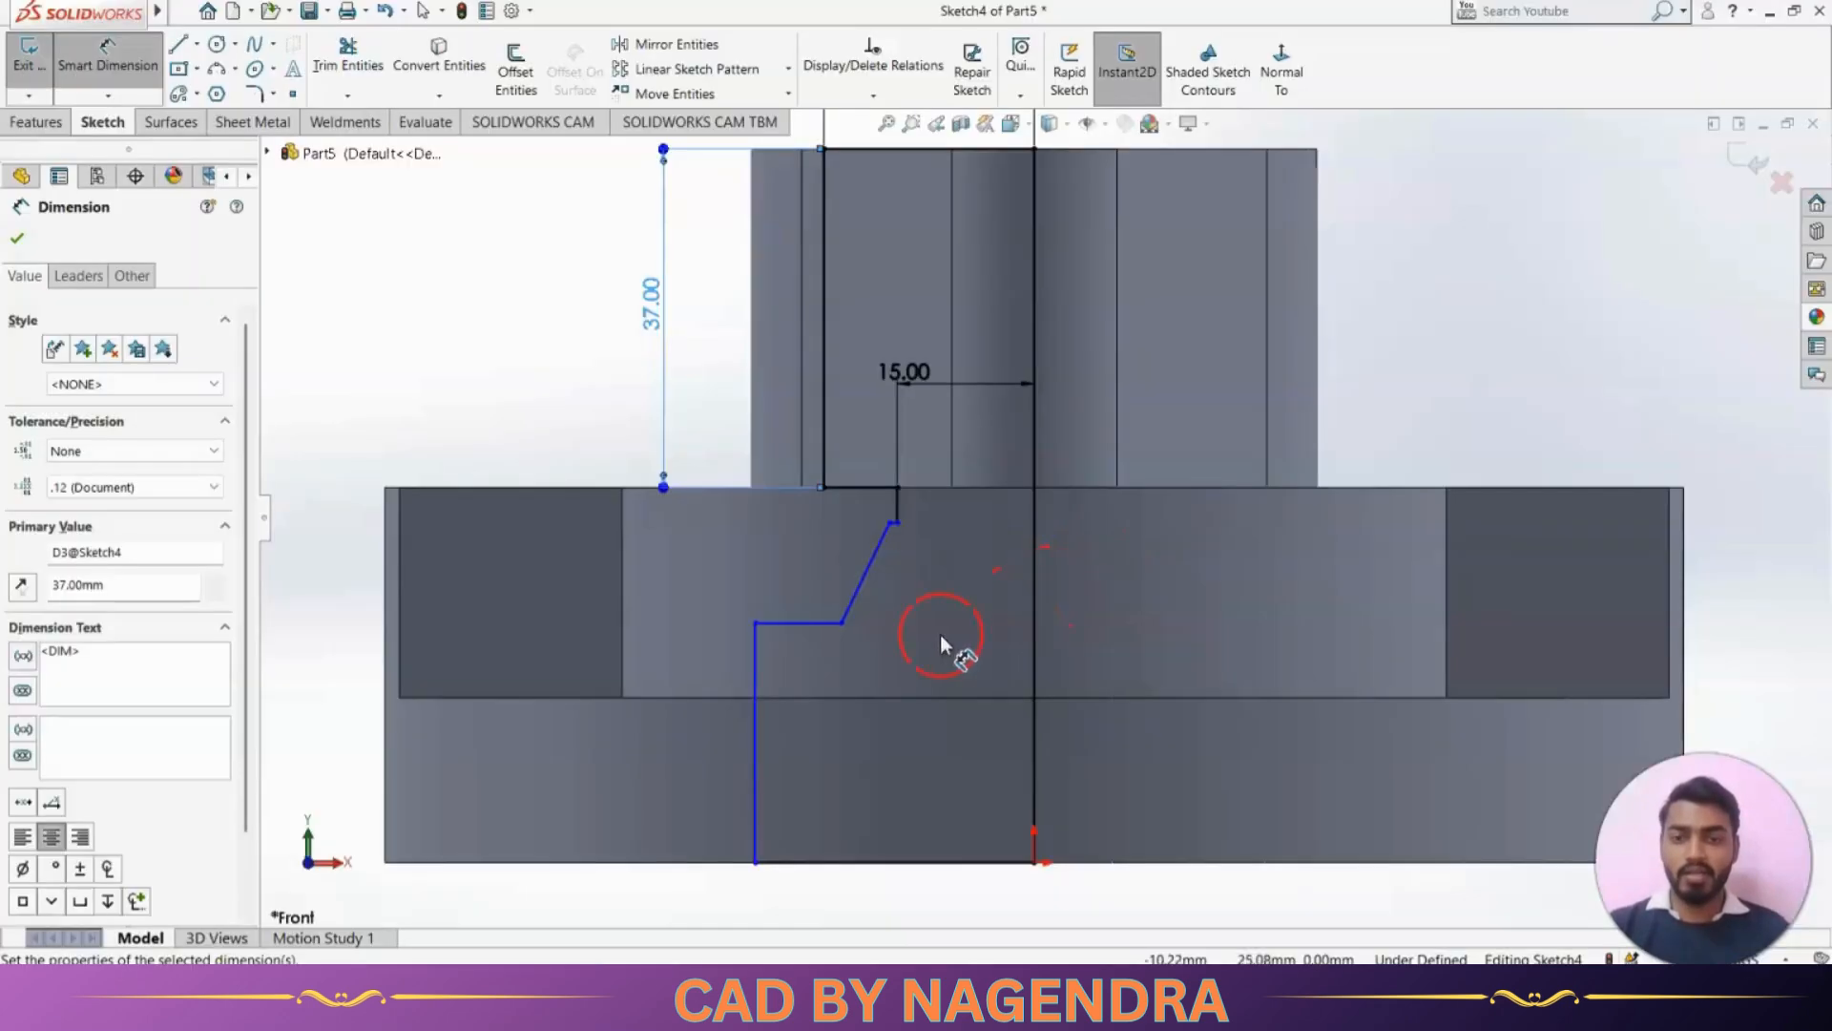
left_click(757, 790)
left_click(689, 781)
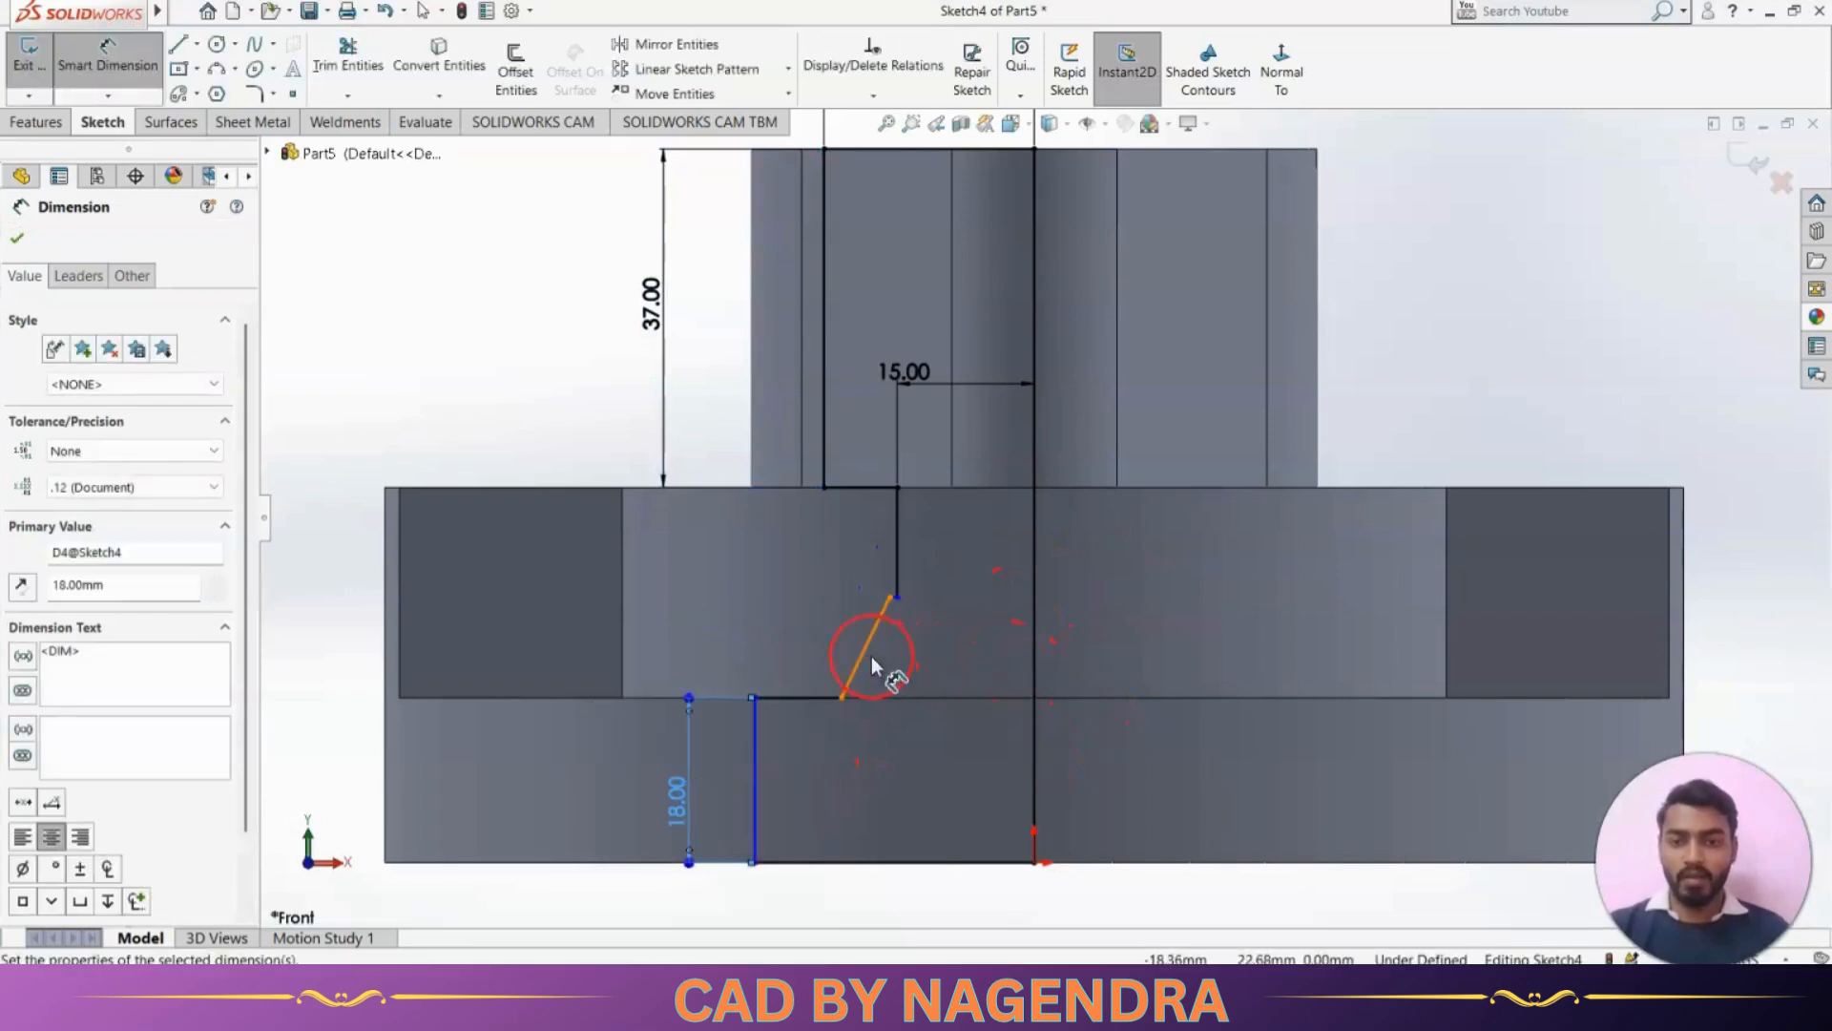
left_click(866, 660)
left_click(697, 635)
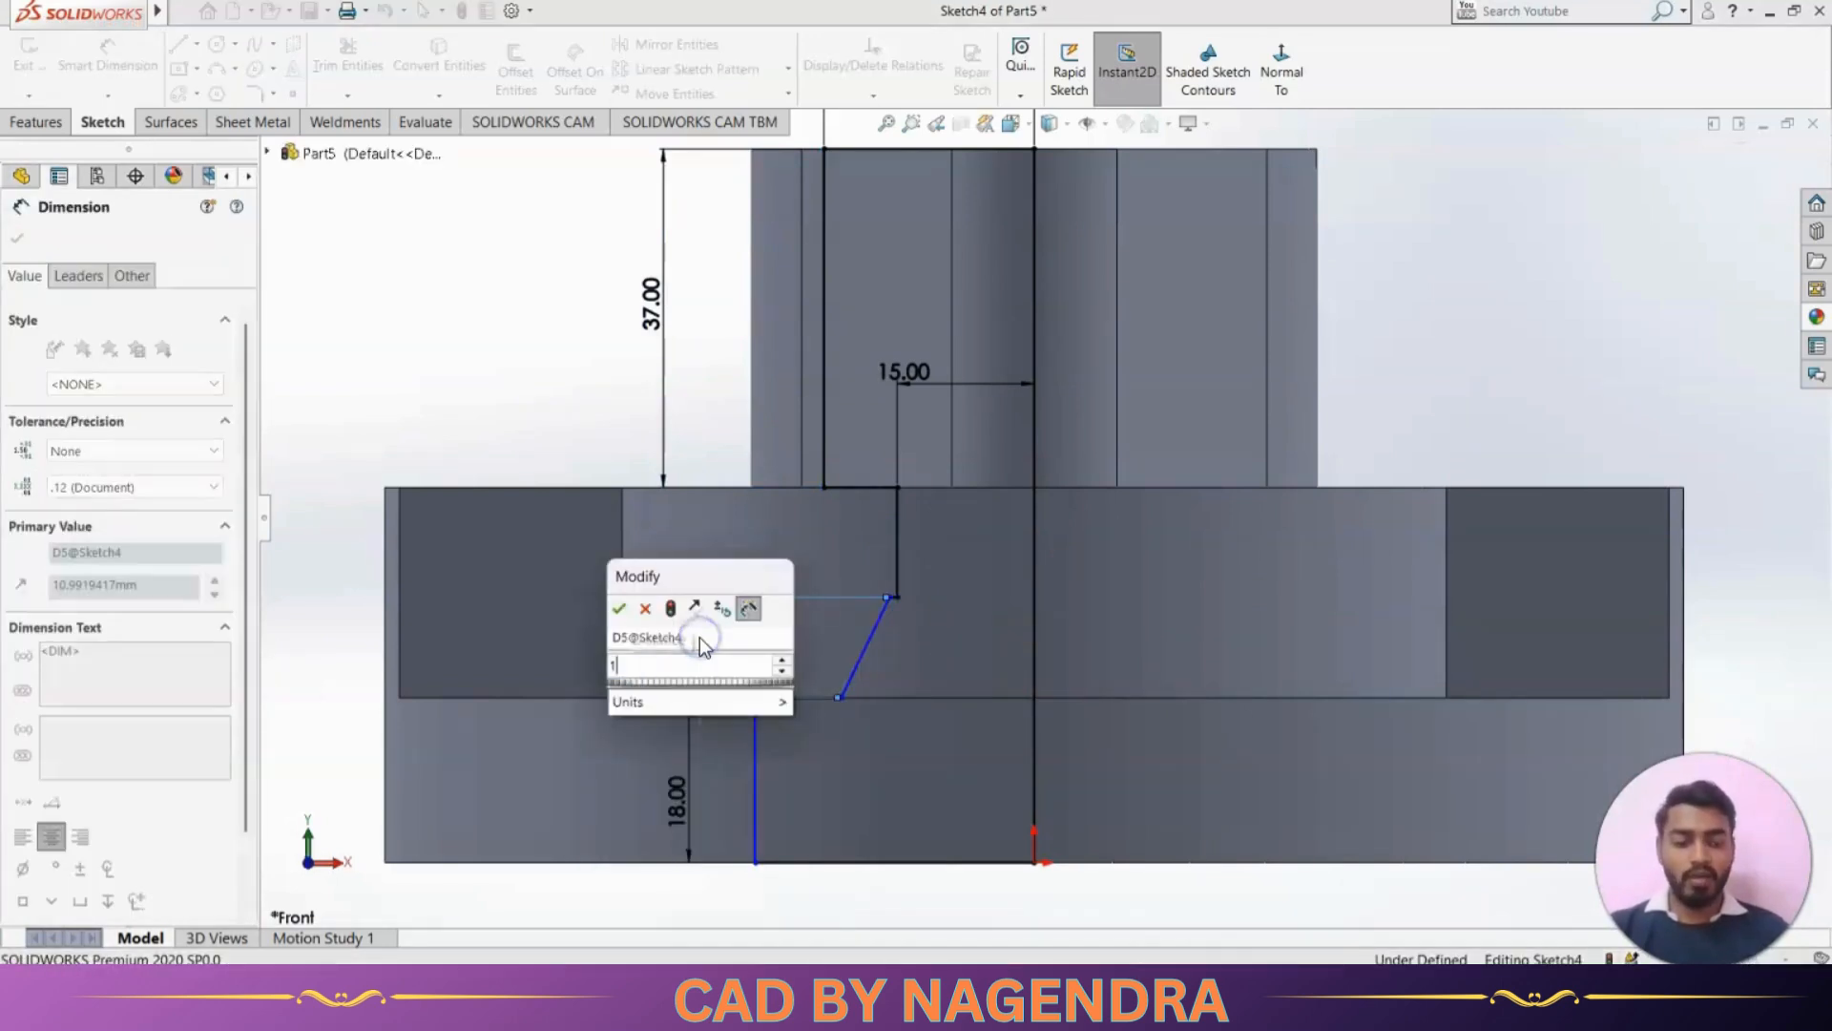
key("Return")
Dimension the slanted line's lower endpoint 25 mm from the centre line, half of the reference drawing's Ø50
key("alt+Tab")
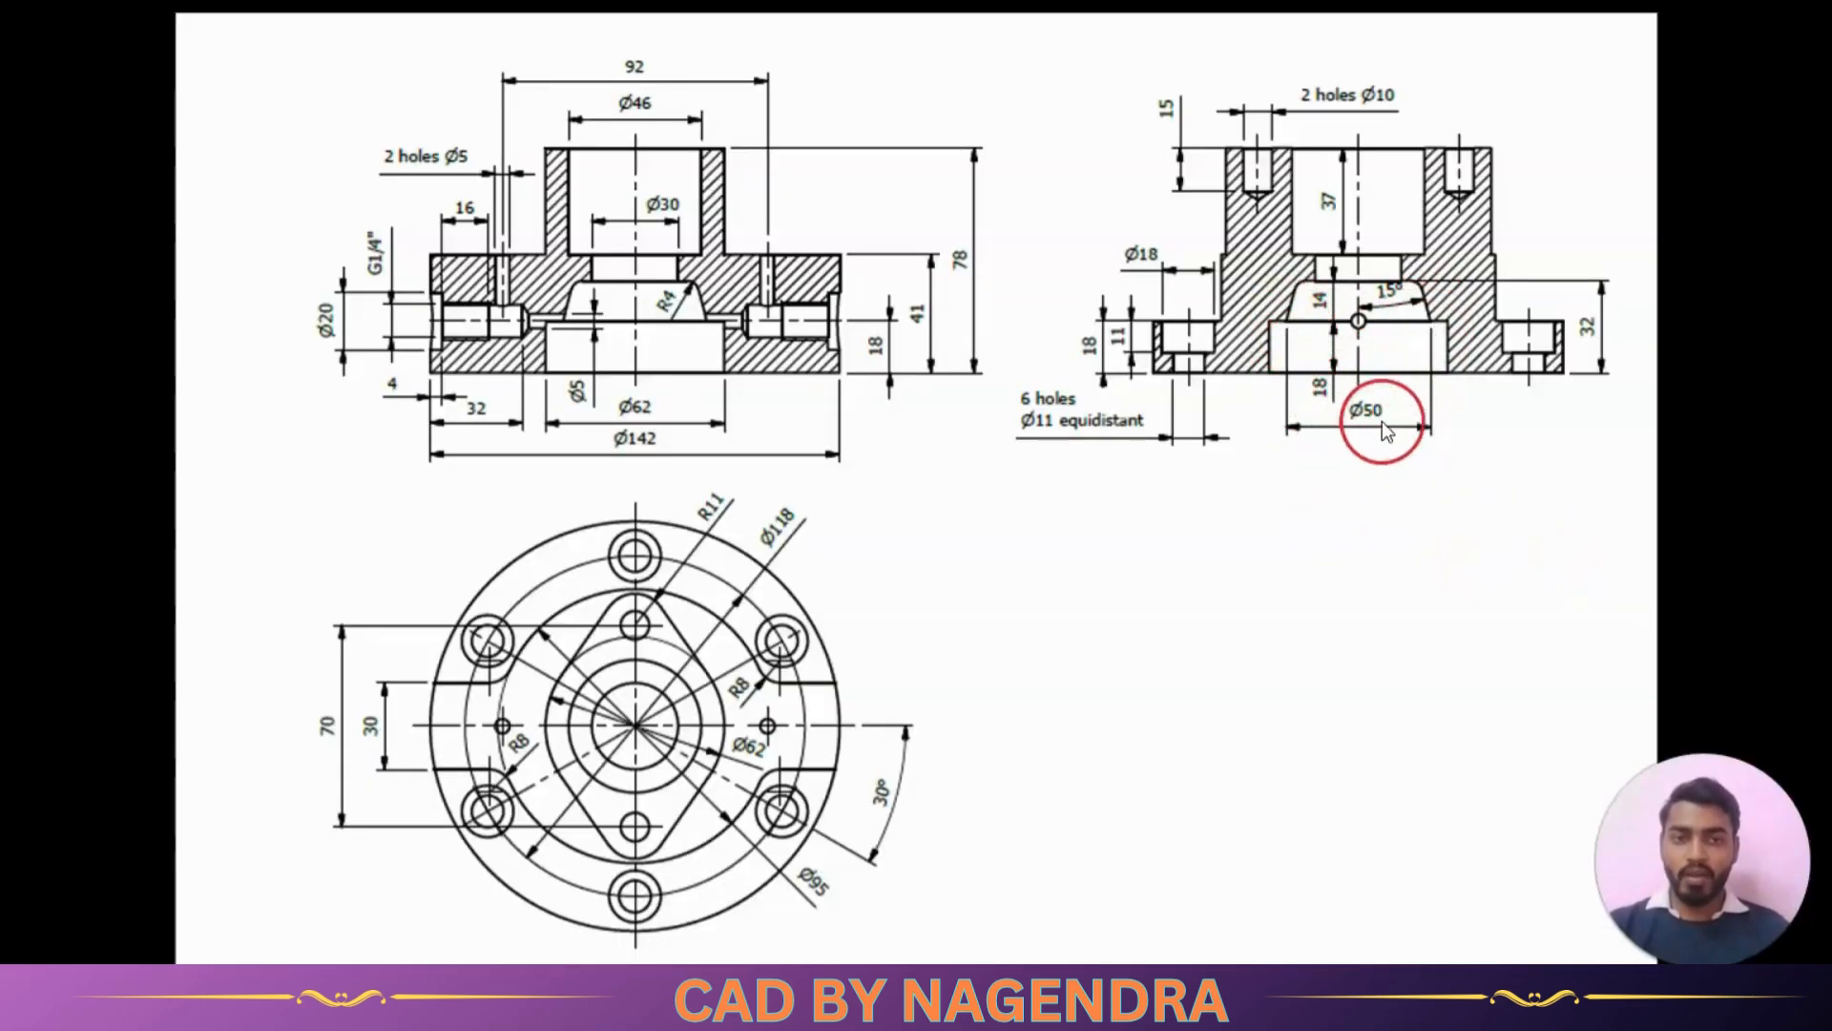
key("alt+Tab")
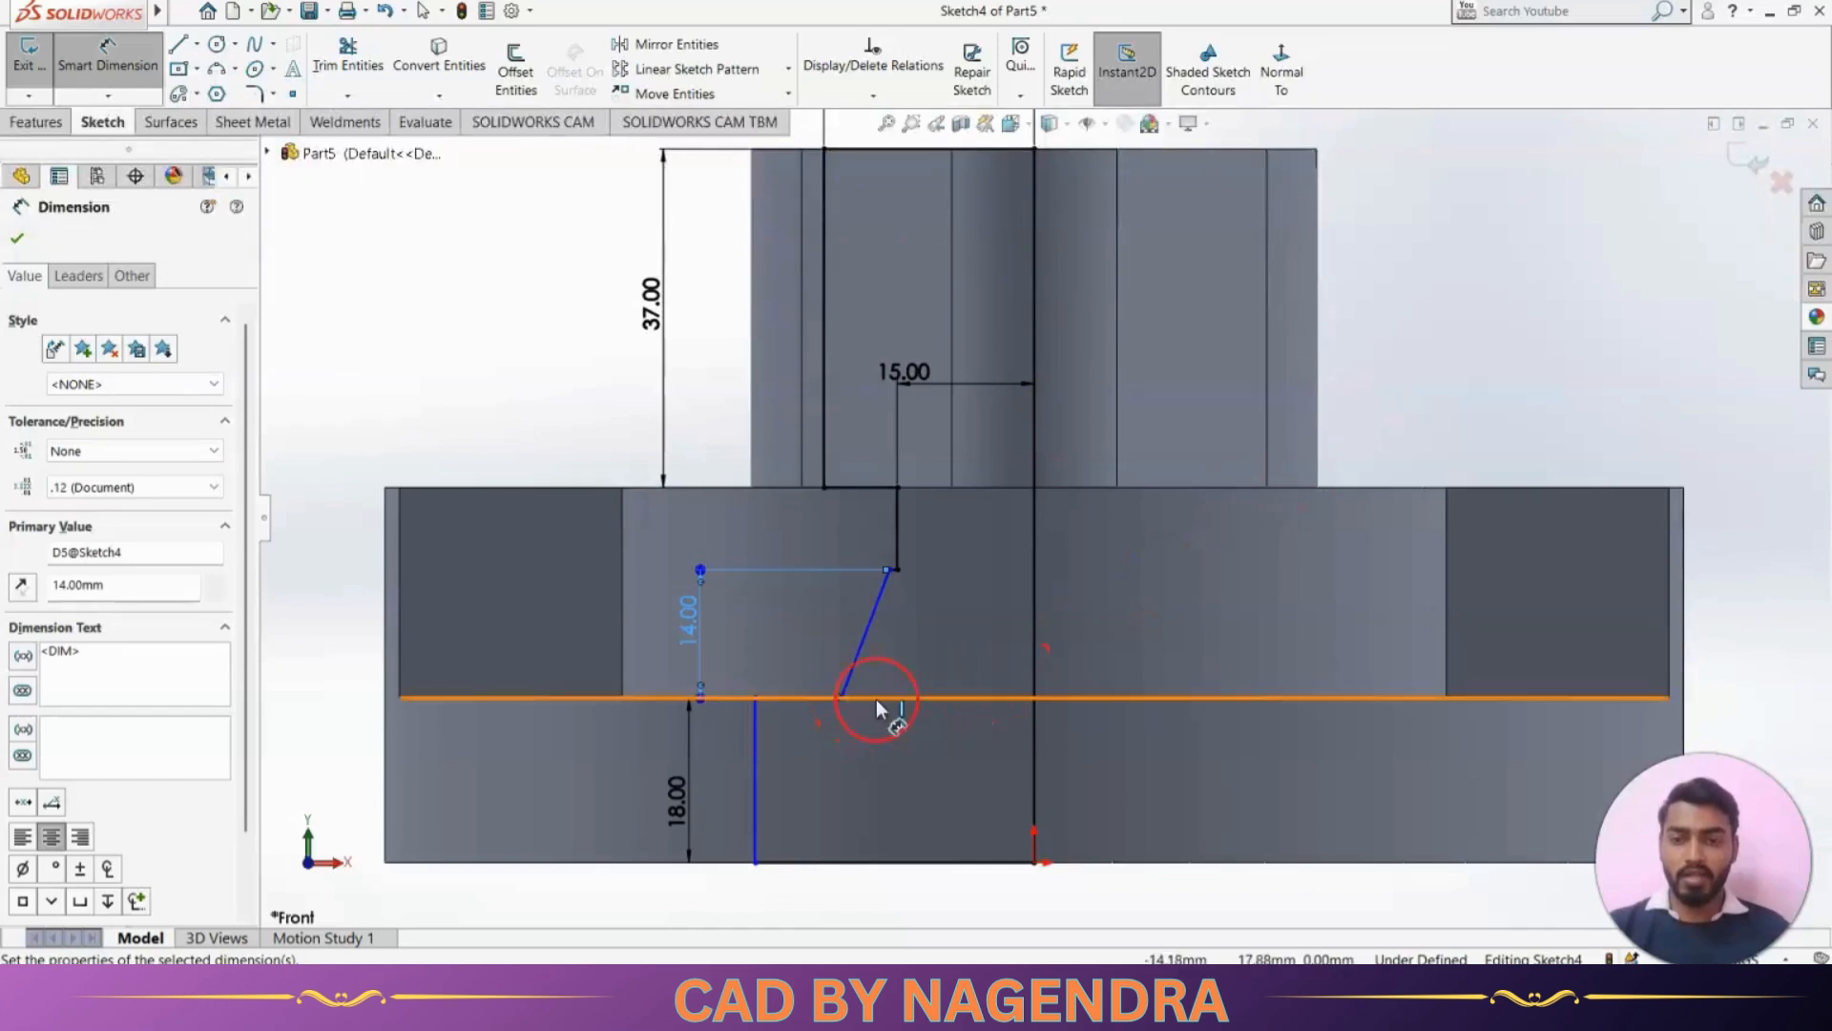
left_click(1035, 727)
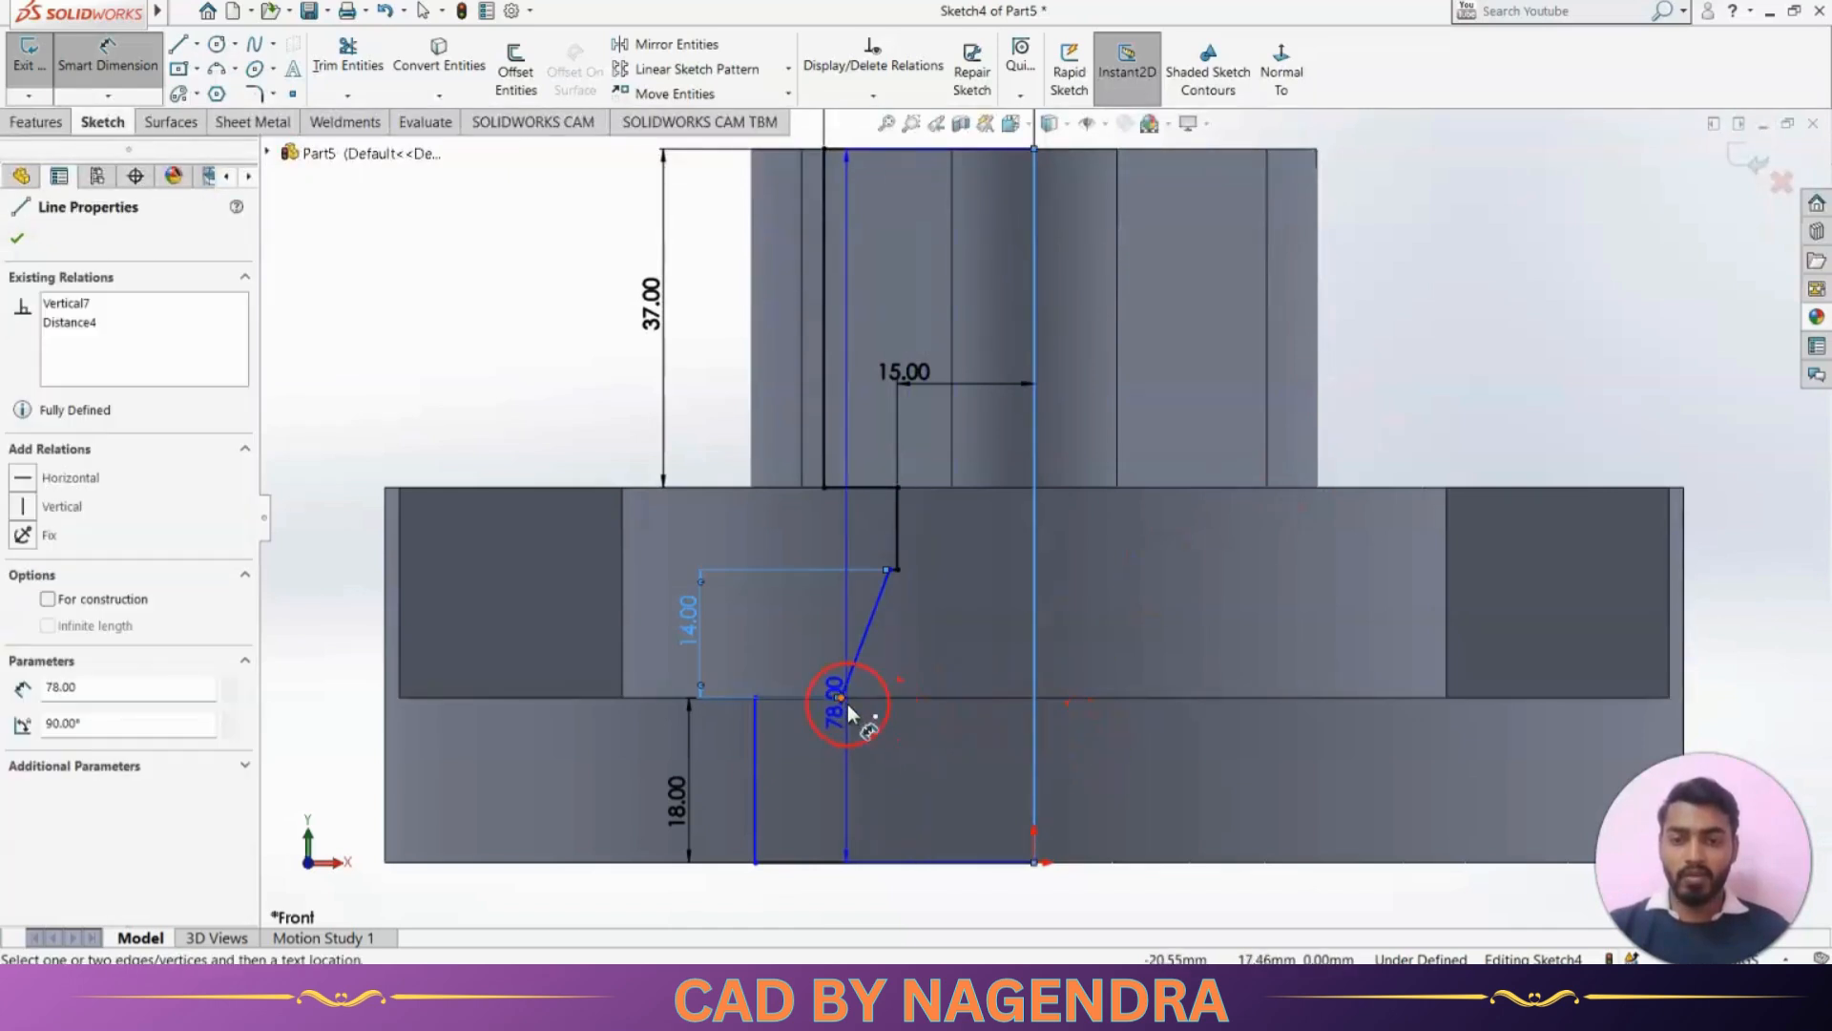
left_click(840, 699)
key("z")
key("alt+Tab")
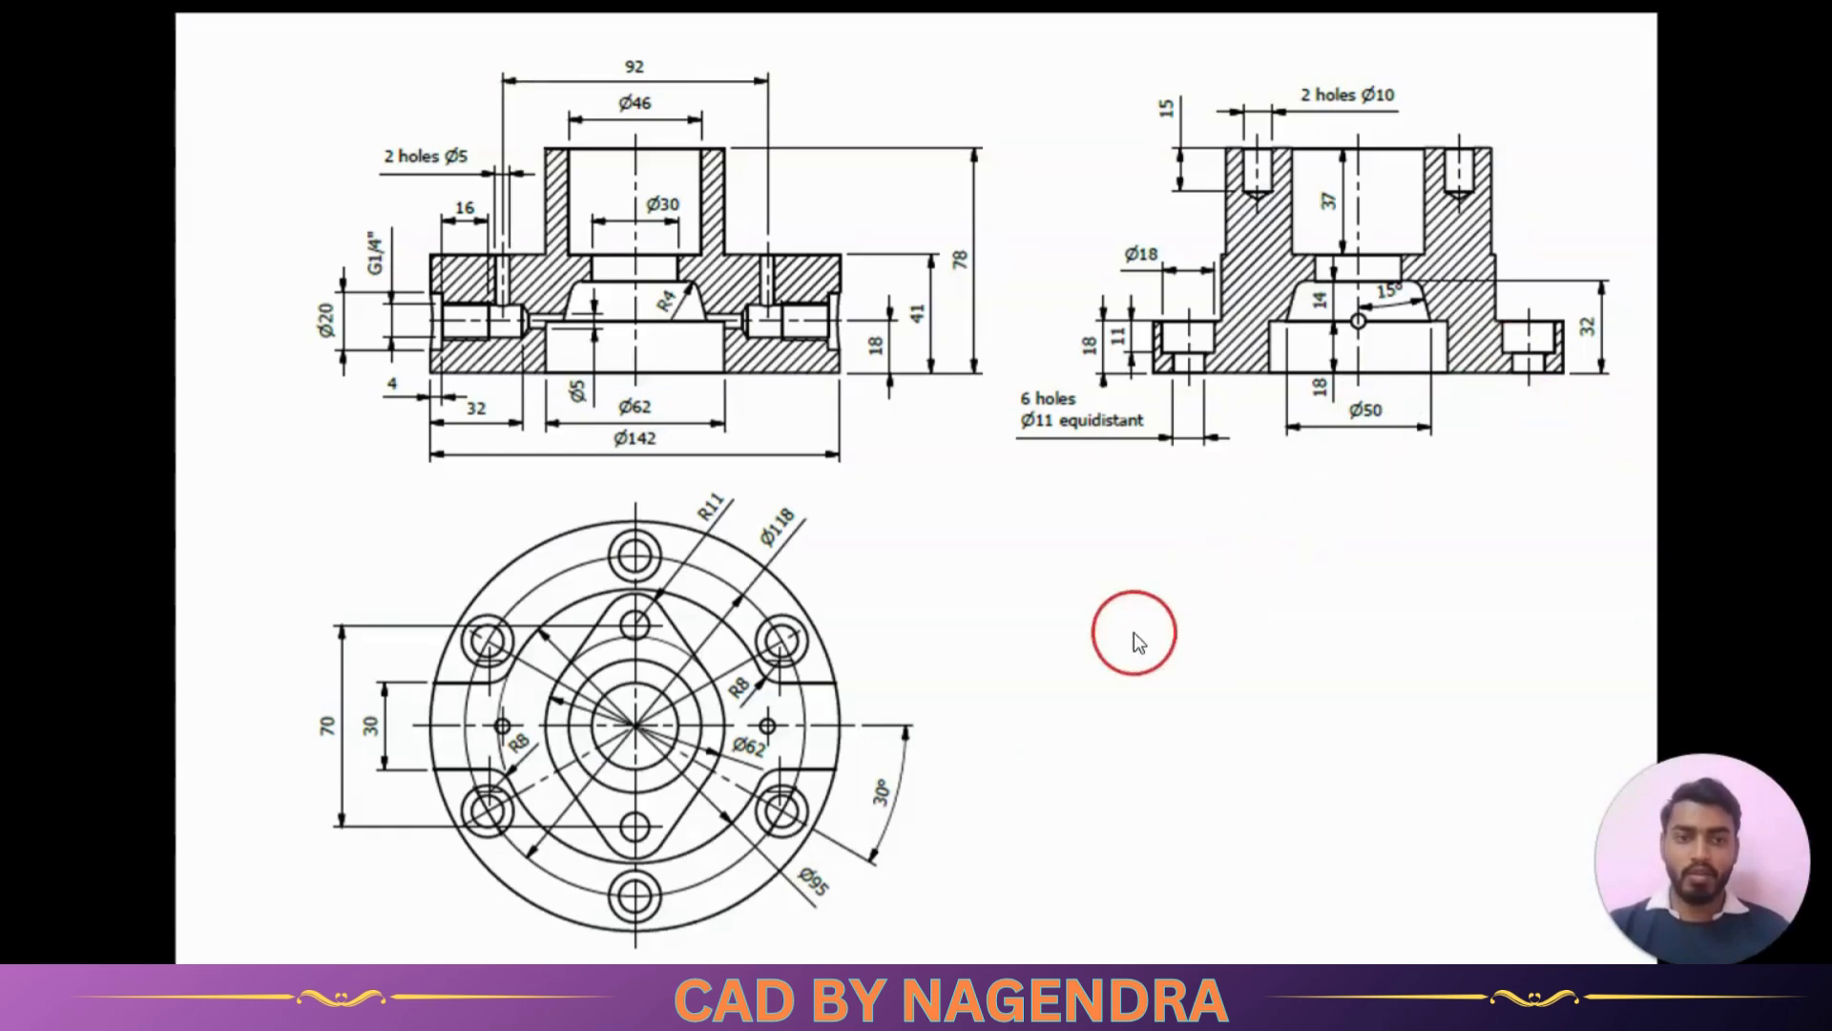
key("alt+Tab")
left_click(928, 788)
type("25")
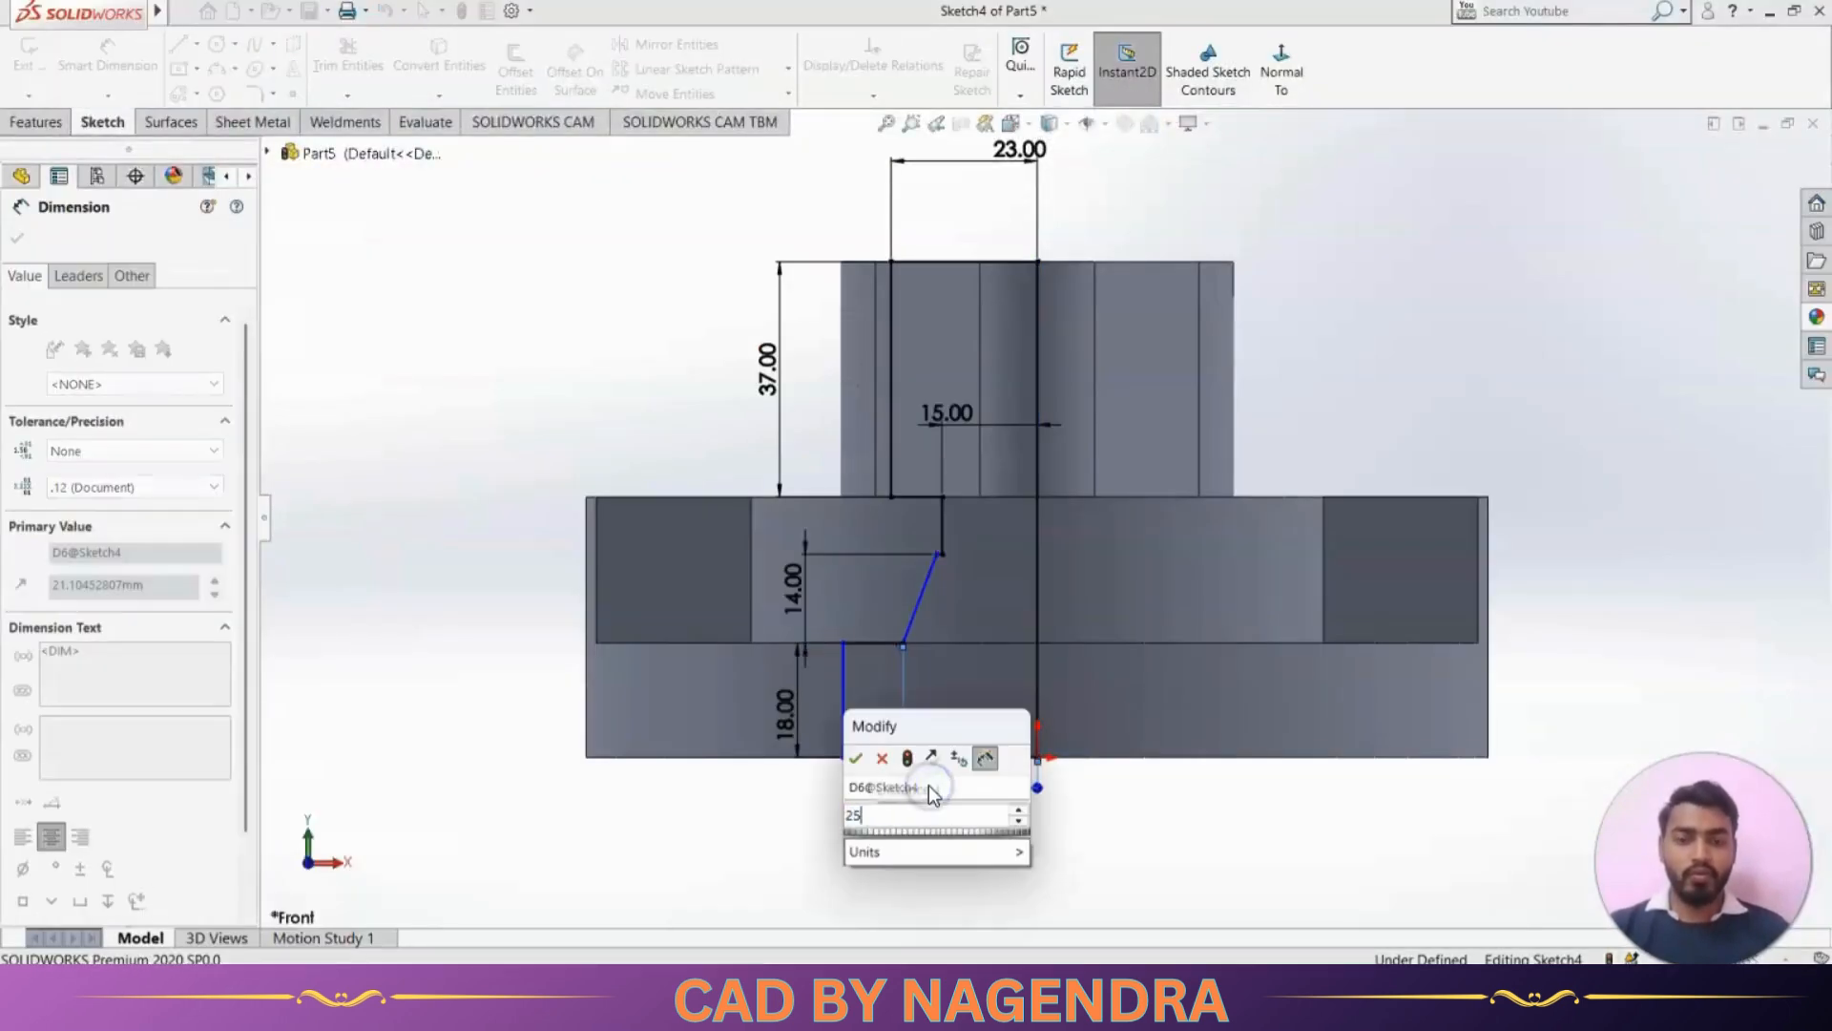
key("Return")
left_click(1194, 811)
Set the profile's bottom line to 31 mm long, half of the reference drawing's Ø62
key("alt+Tab")
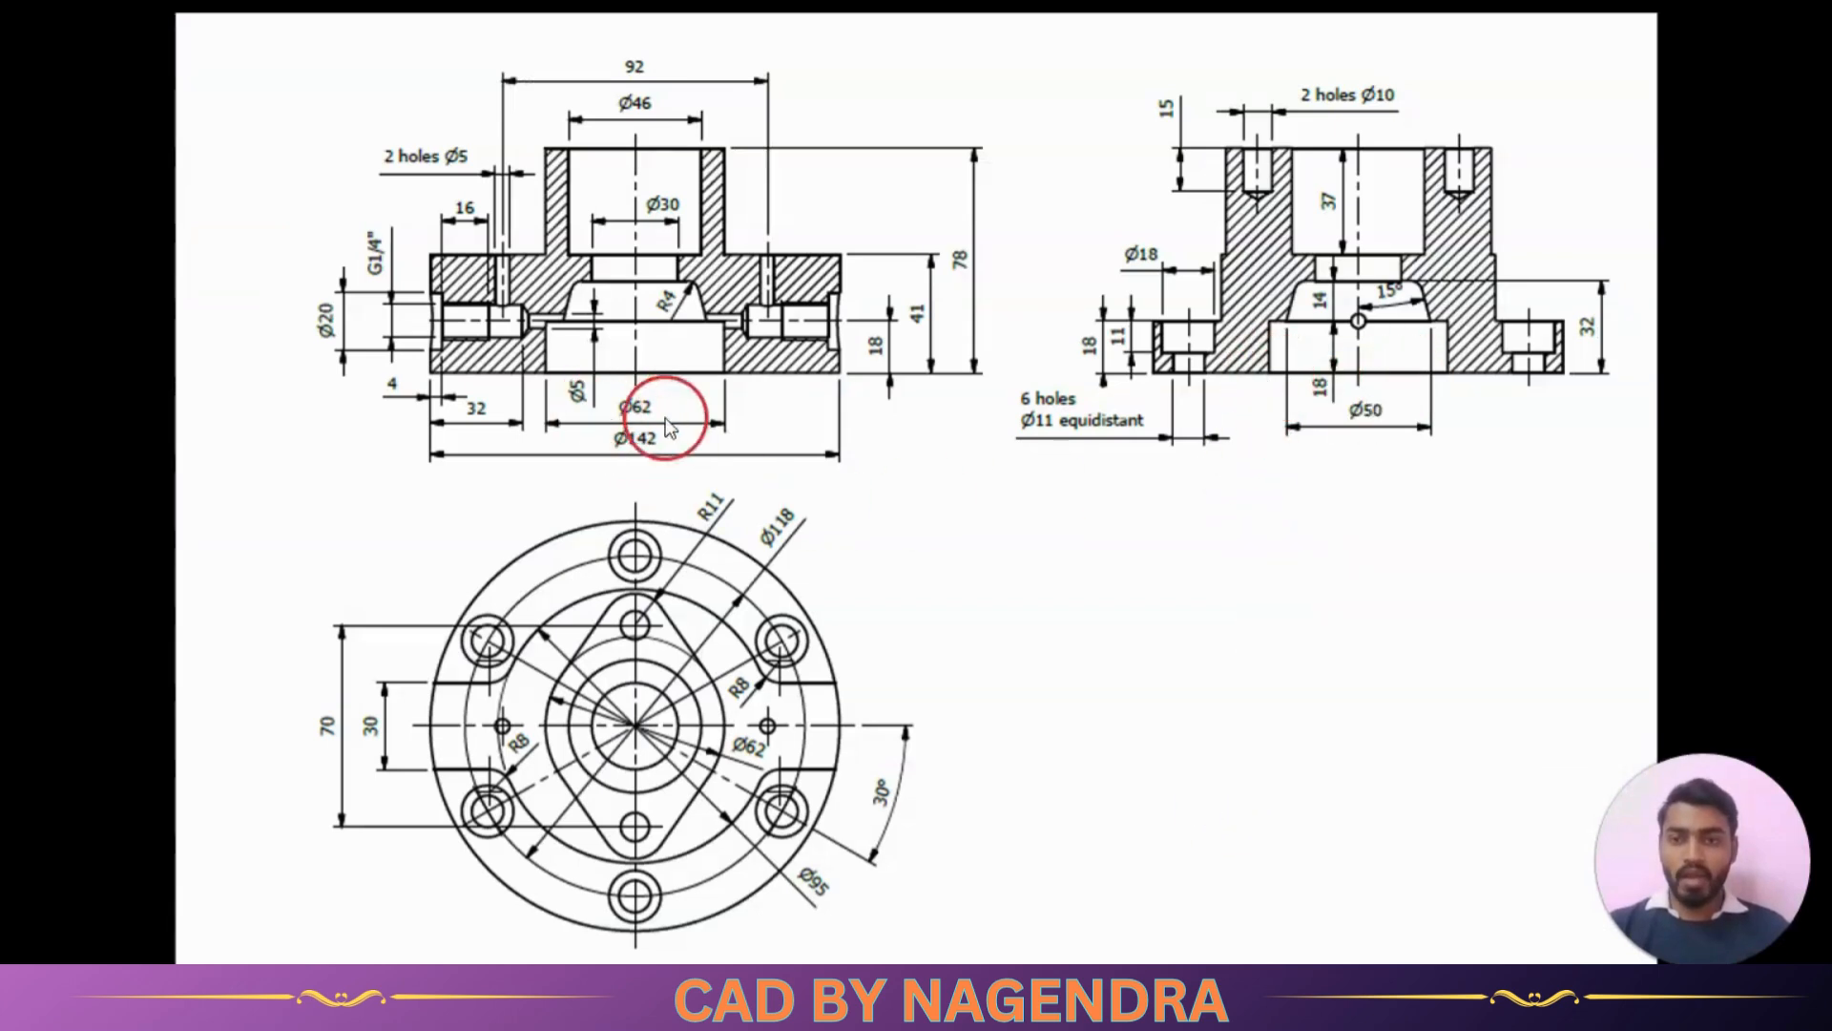
key("alt+Tab")
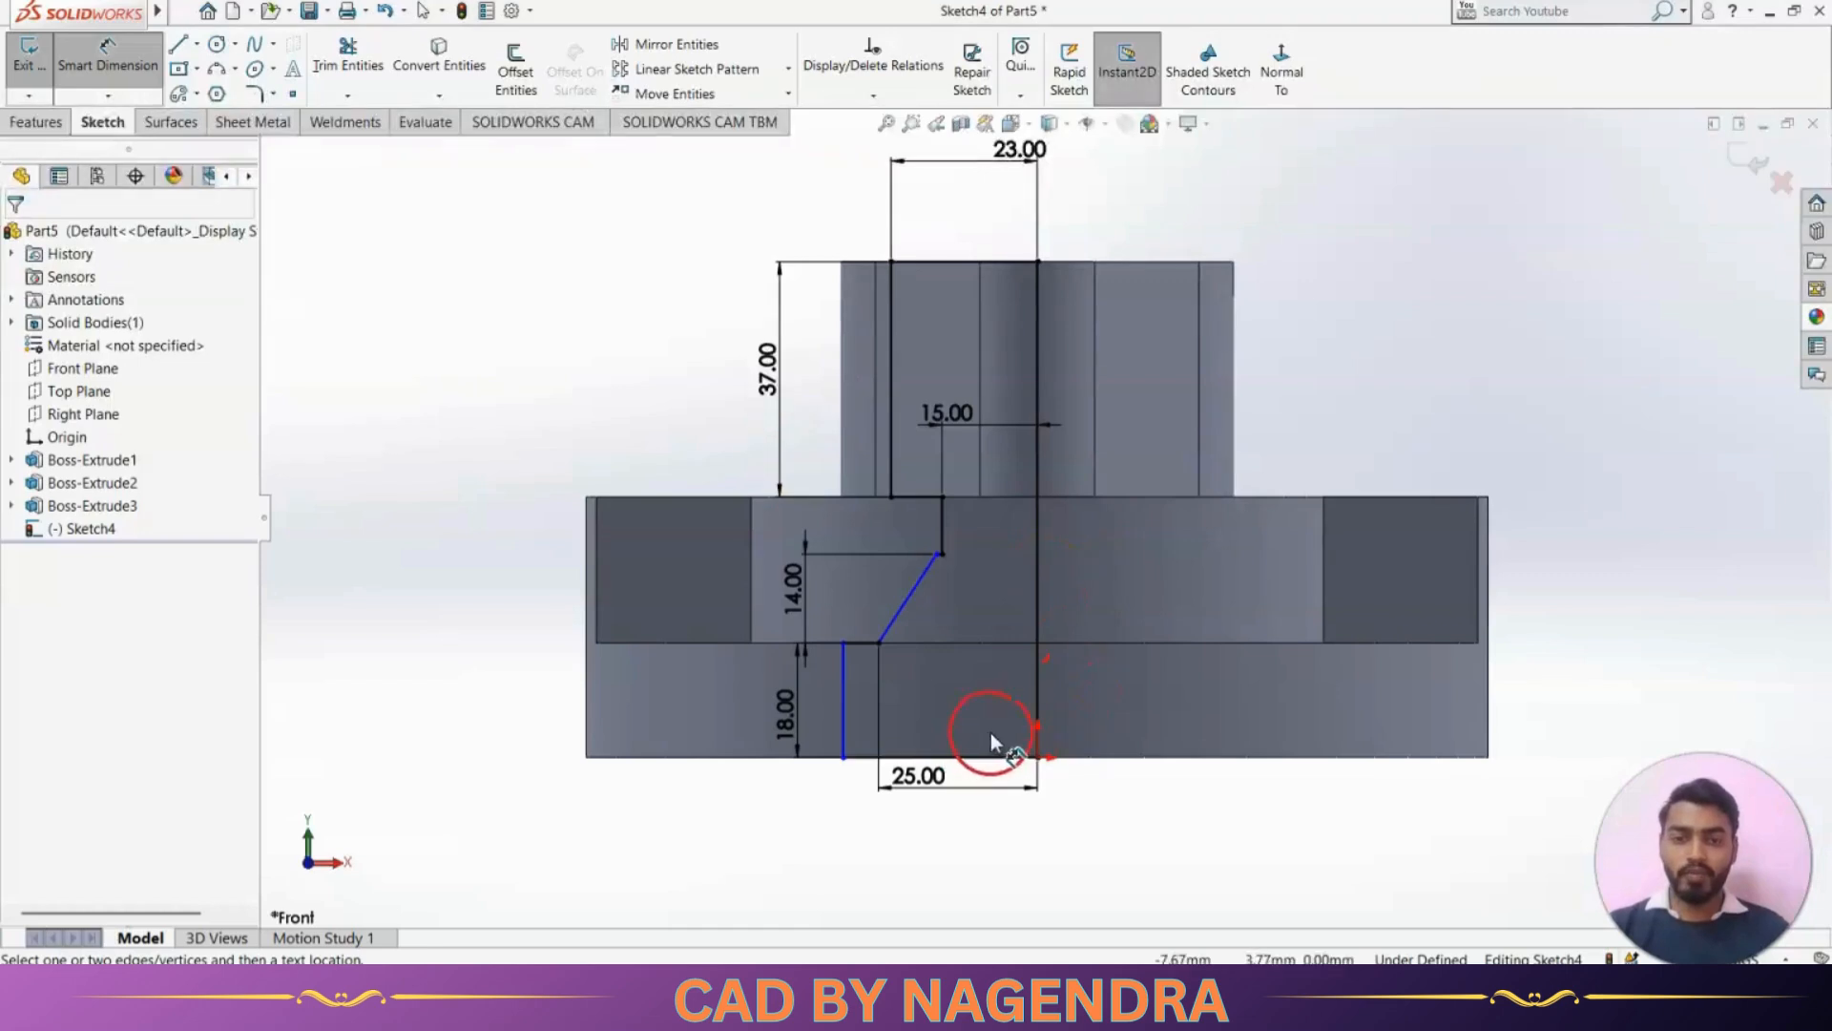
left_click(966, 758)
left_click(951, 835)
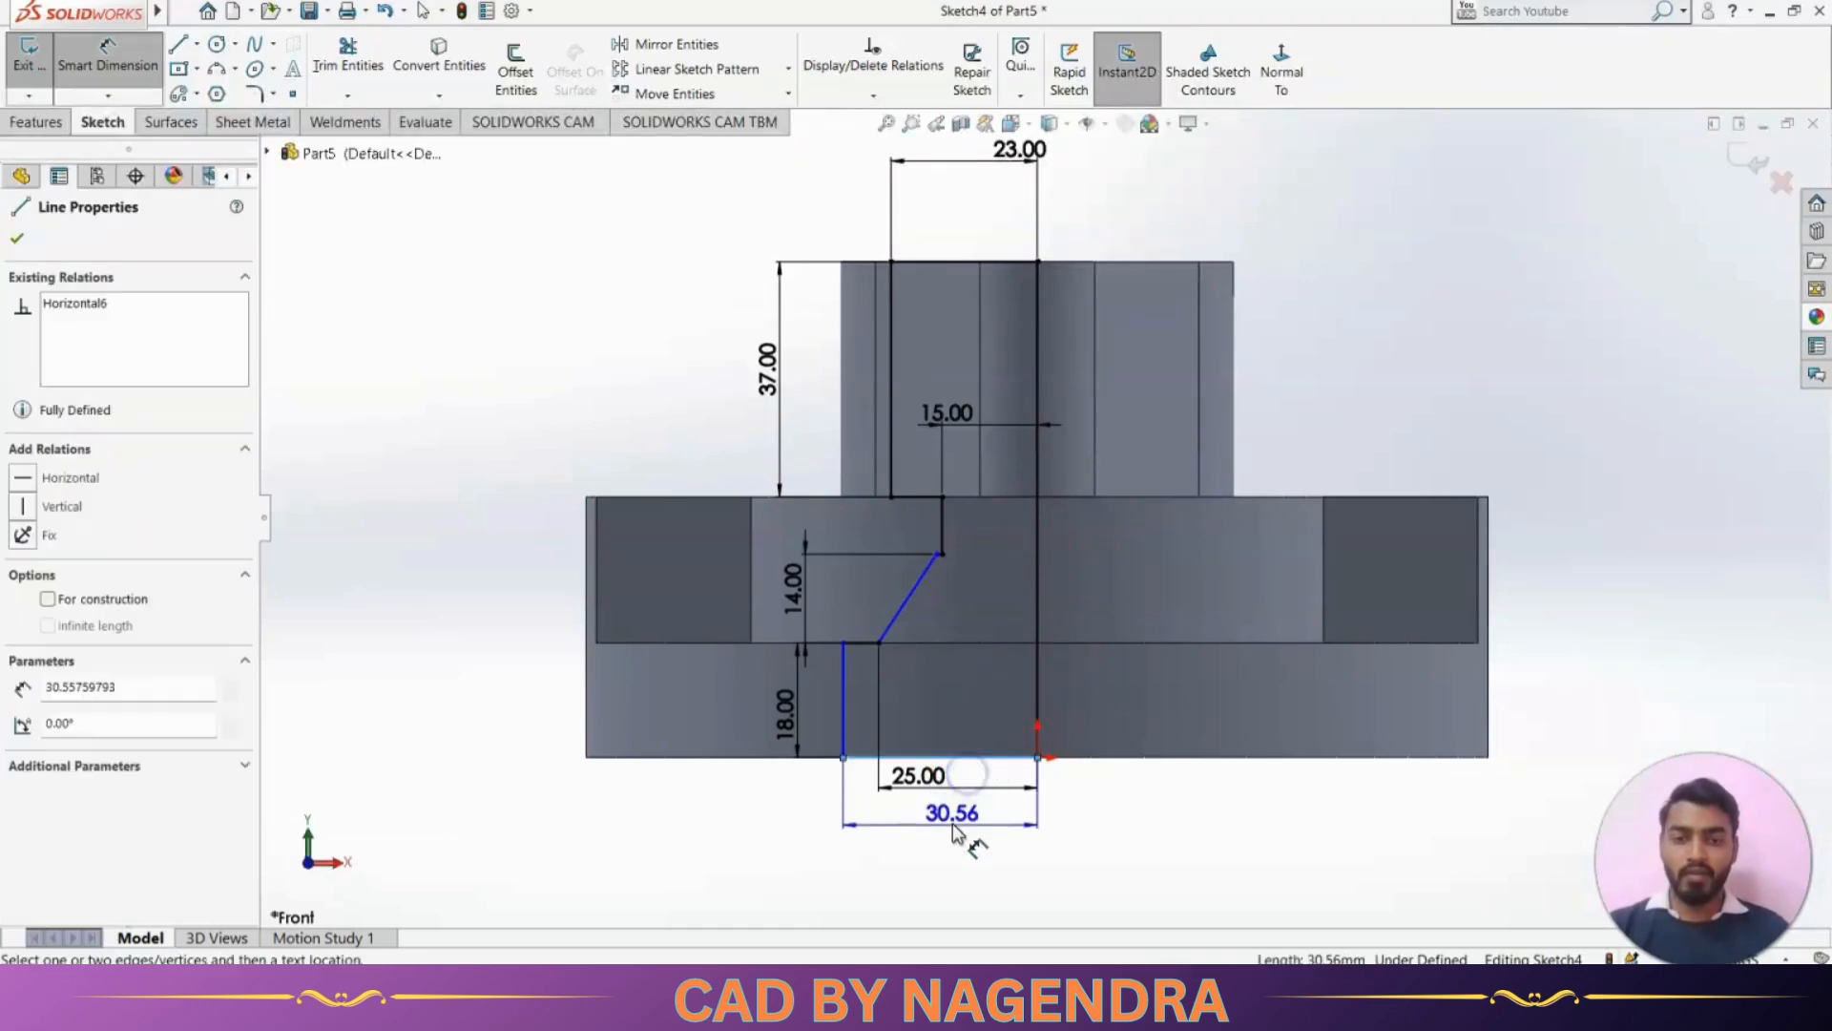
type("31")
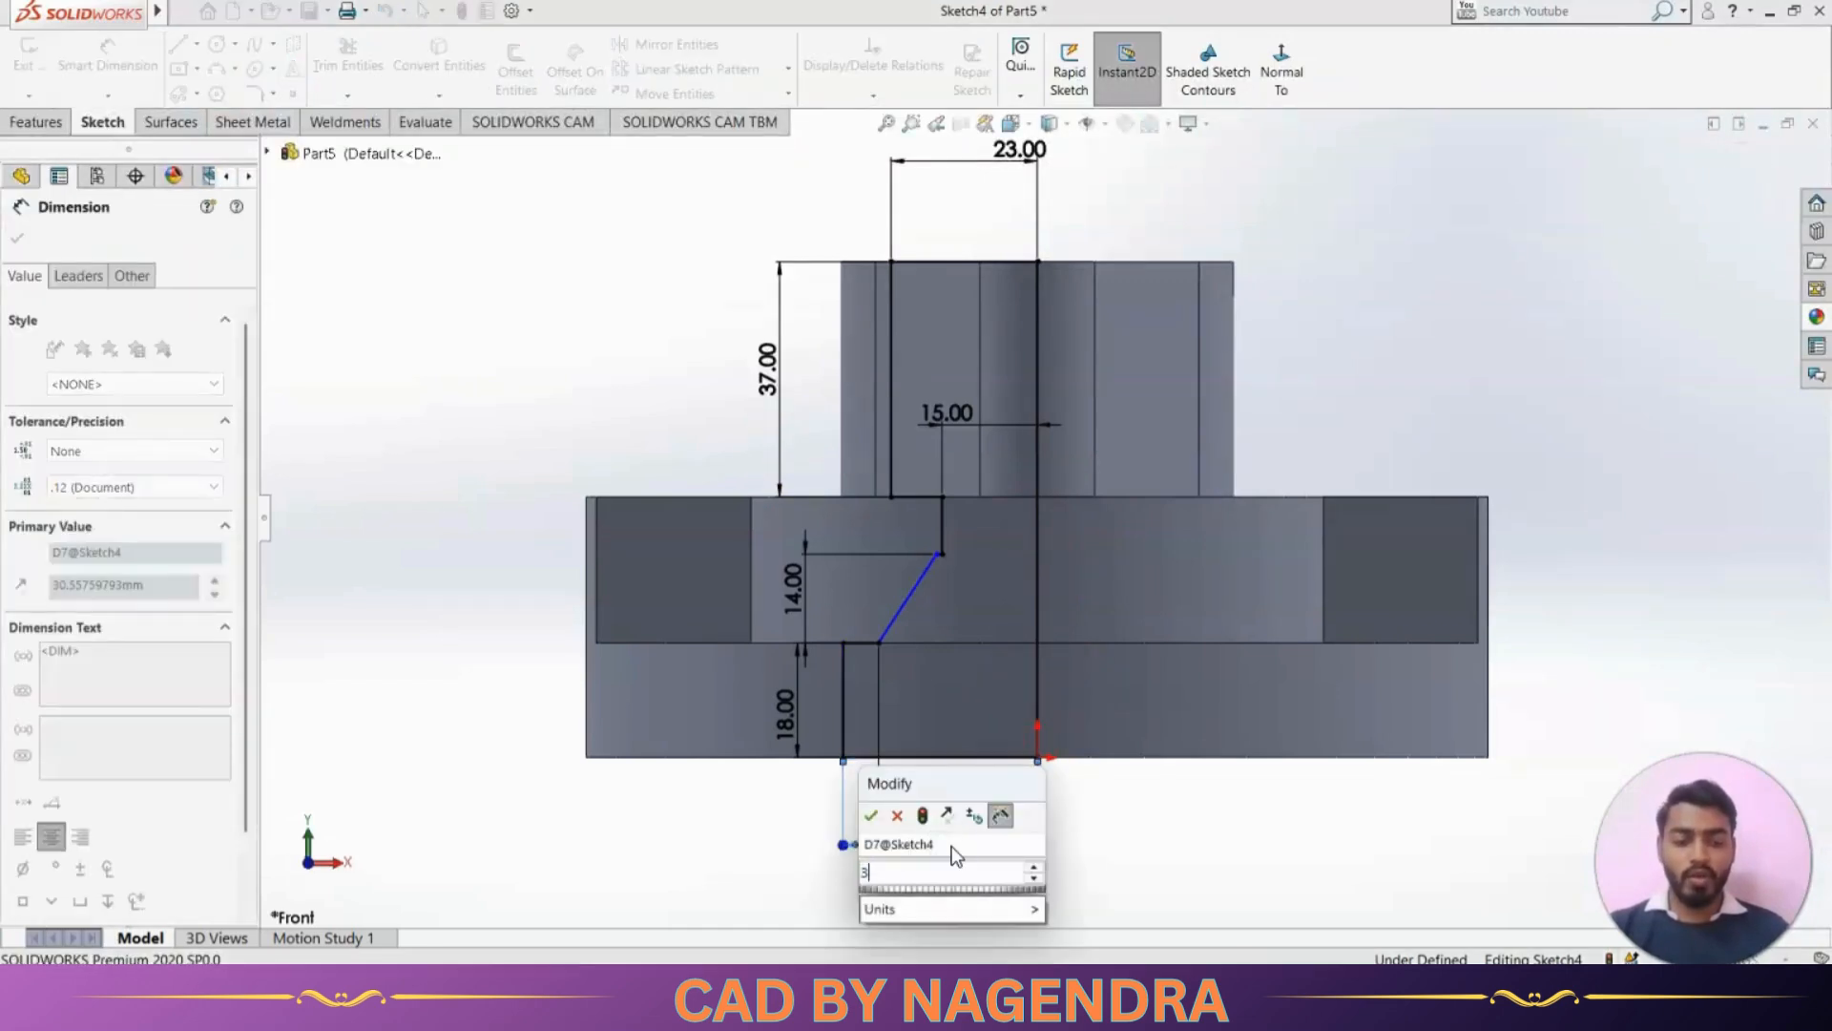
key("Return")
left_click(1516, 782)
Set the angle between the slanted line and the centre line to 15° and place its dimension beside the slanted line
key("alt+Tab")
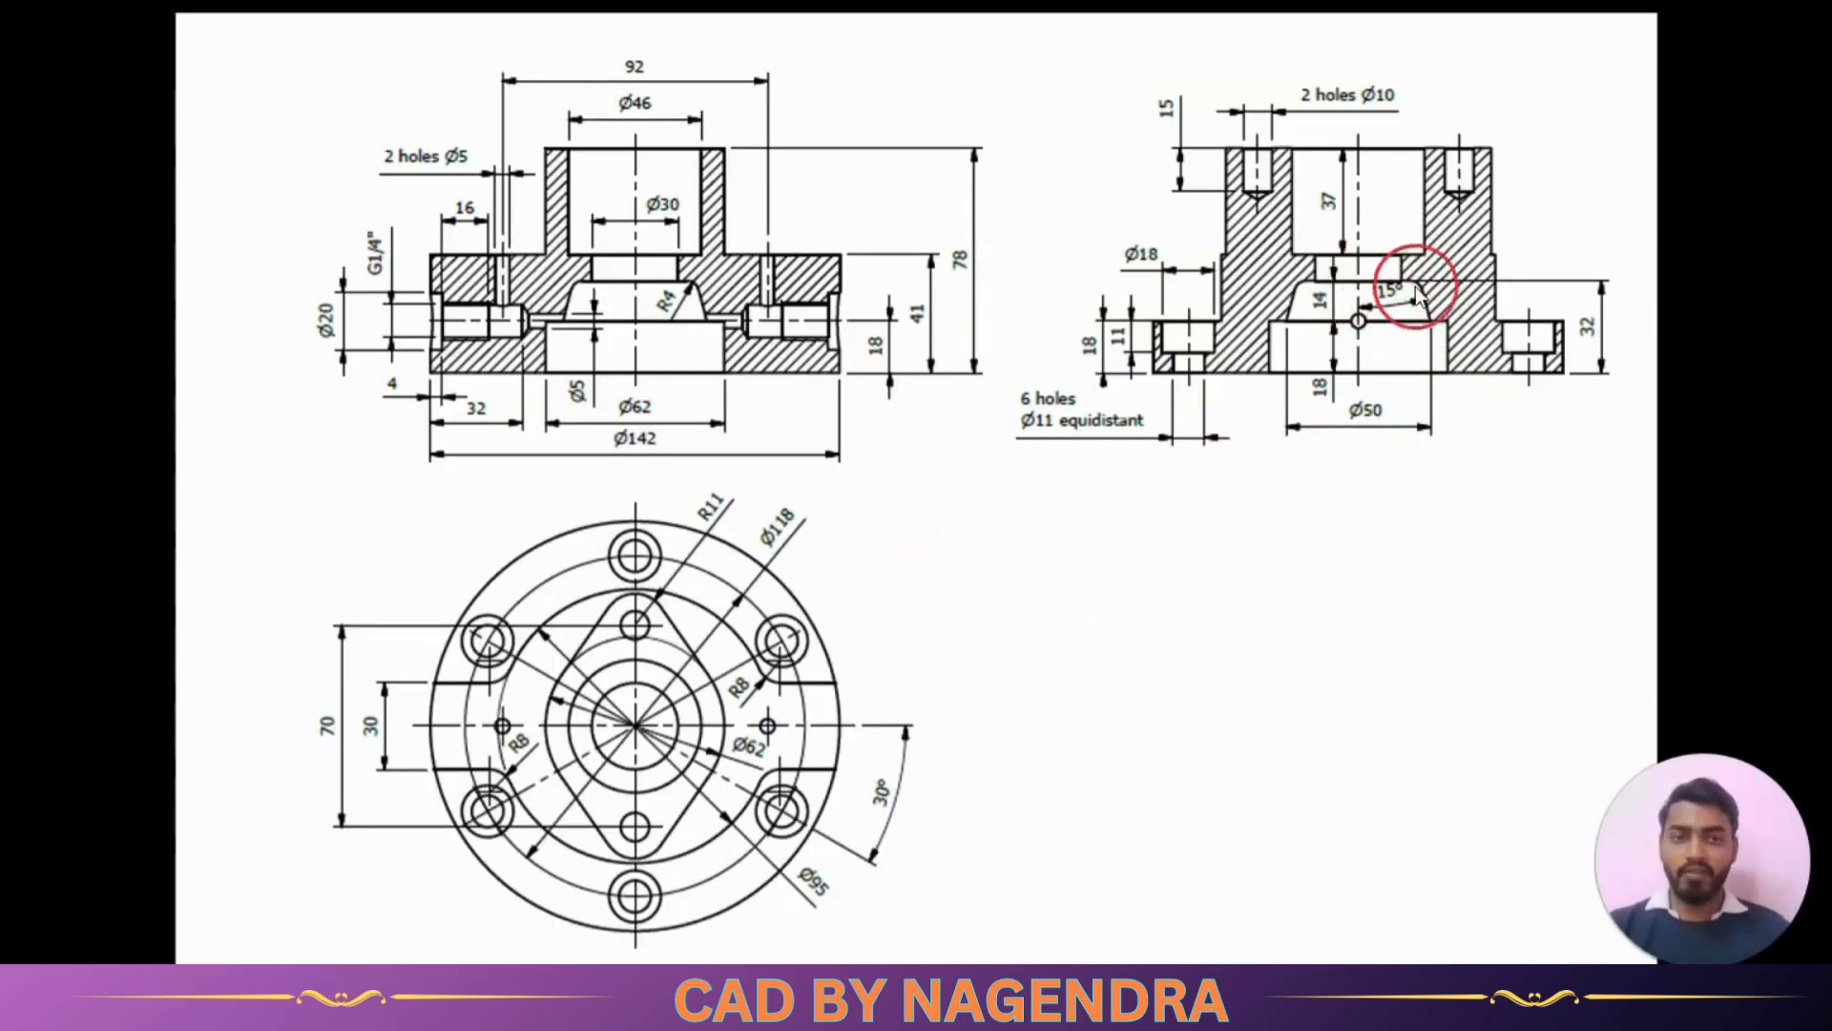
key("alt+Tab")
left_click(915, 599)
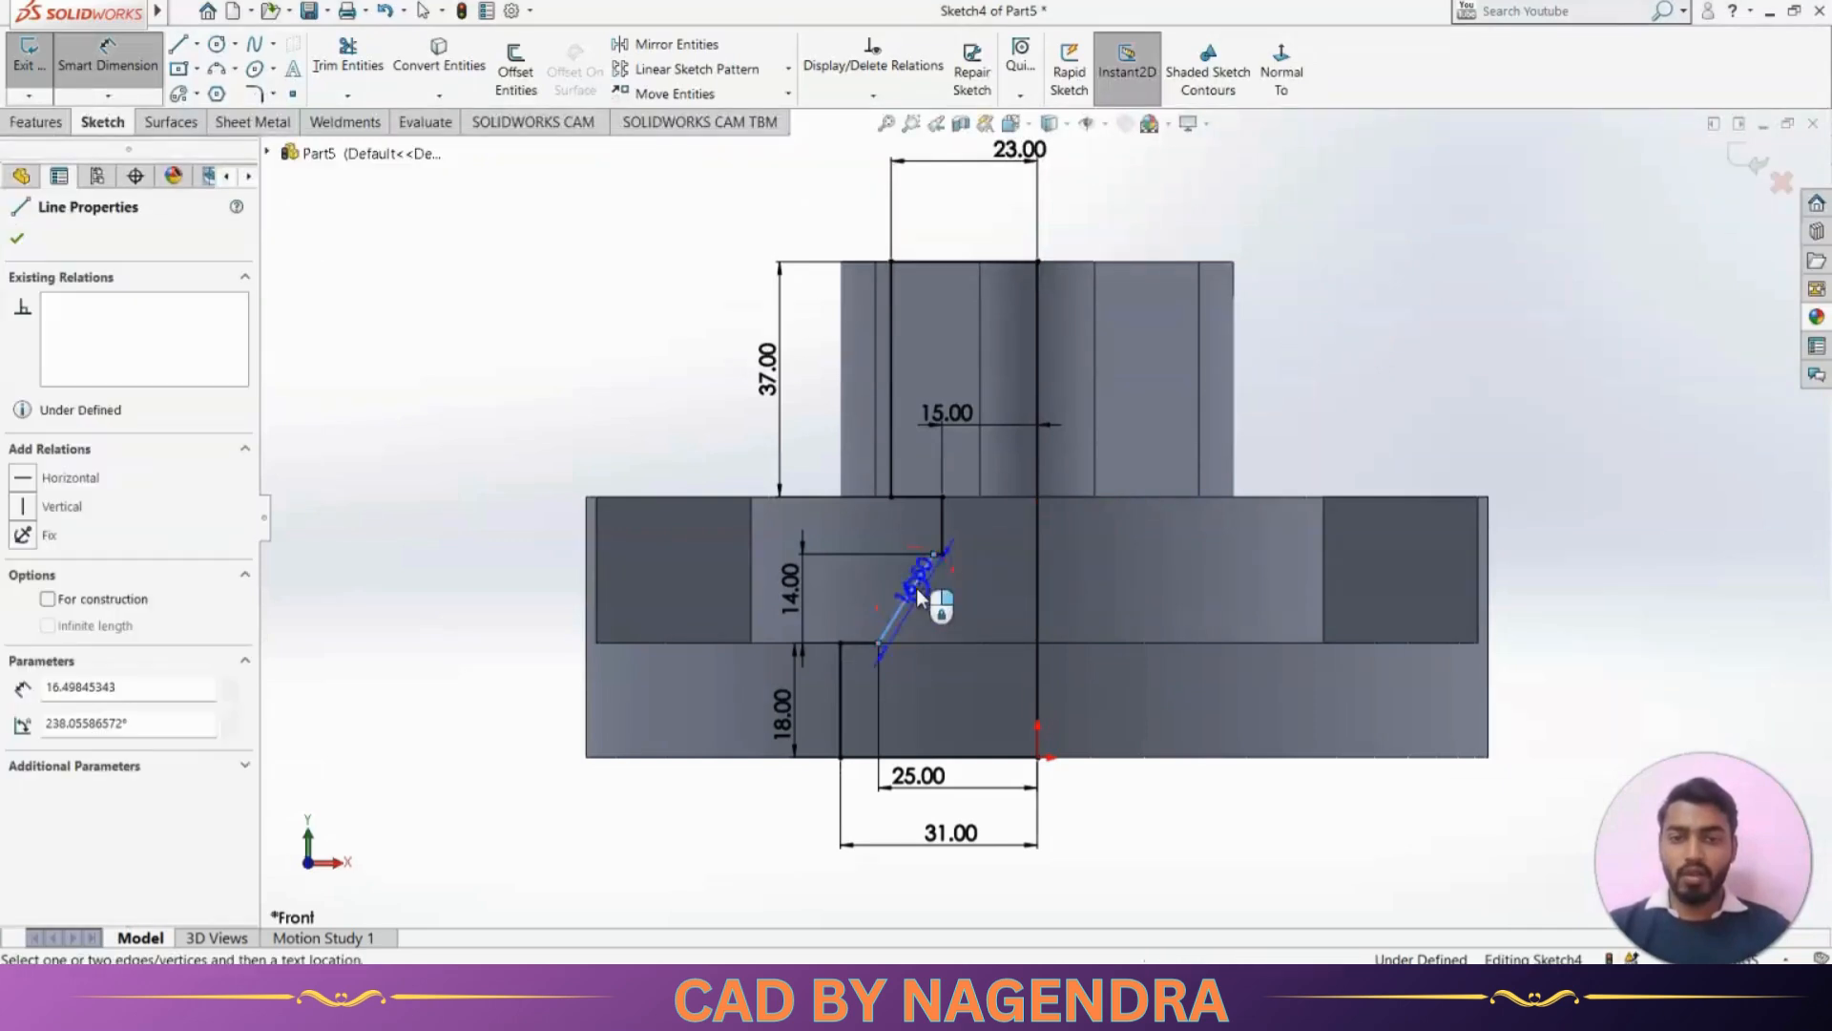
left_click(1039, 579)
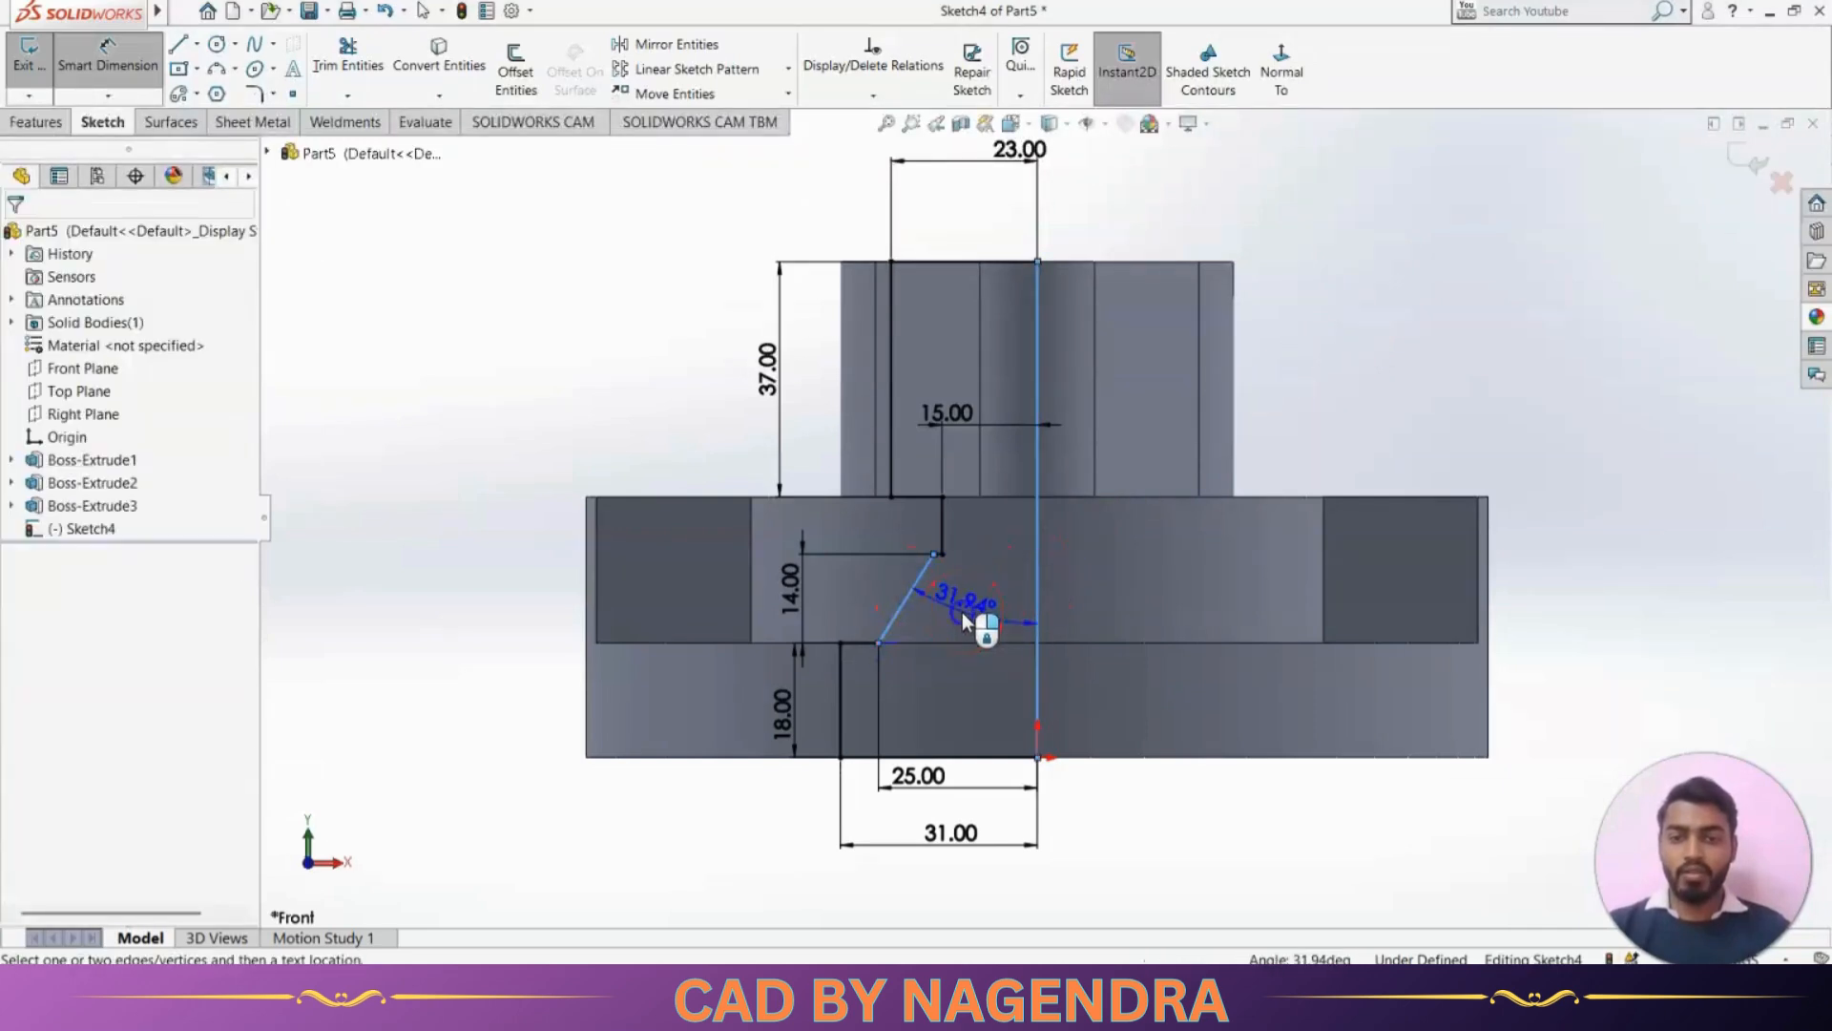
left_click(955, 611)
type("15")
key("Return")
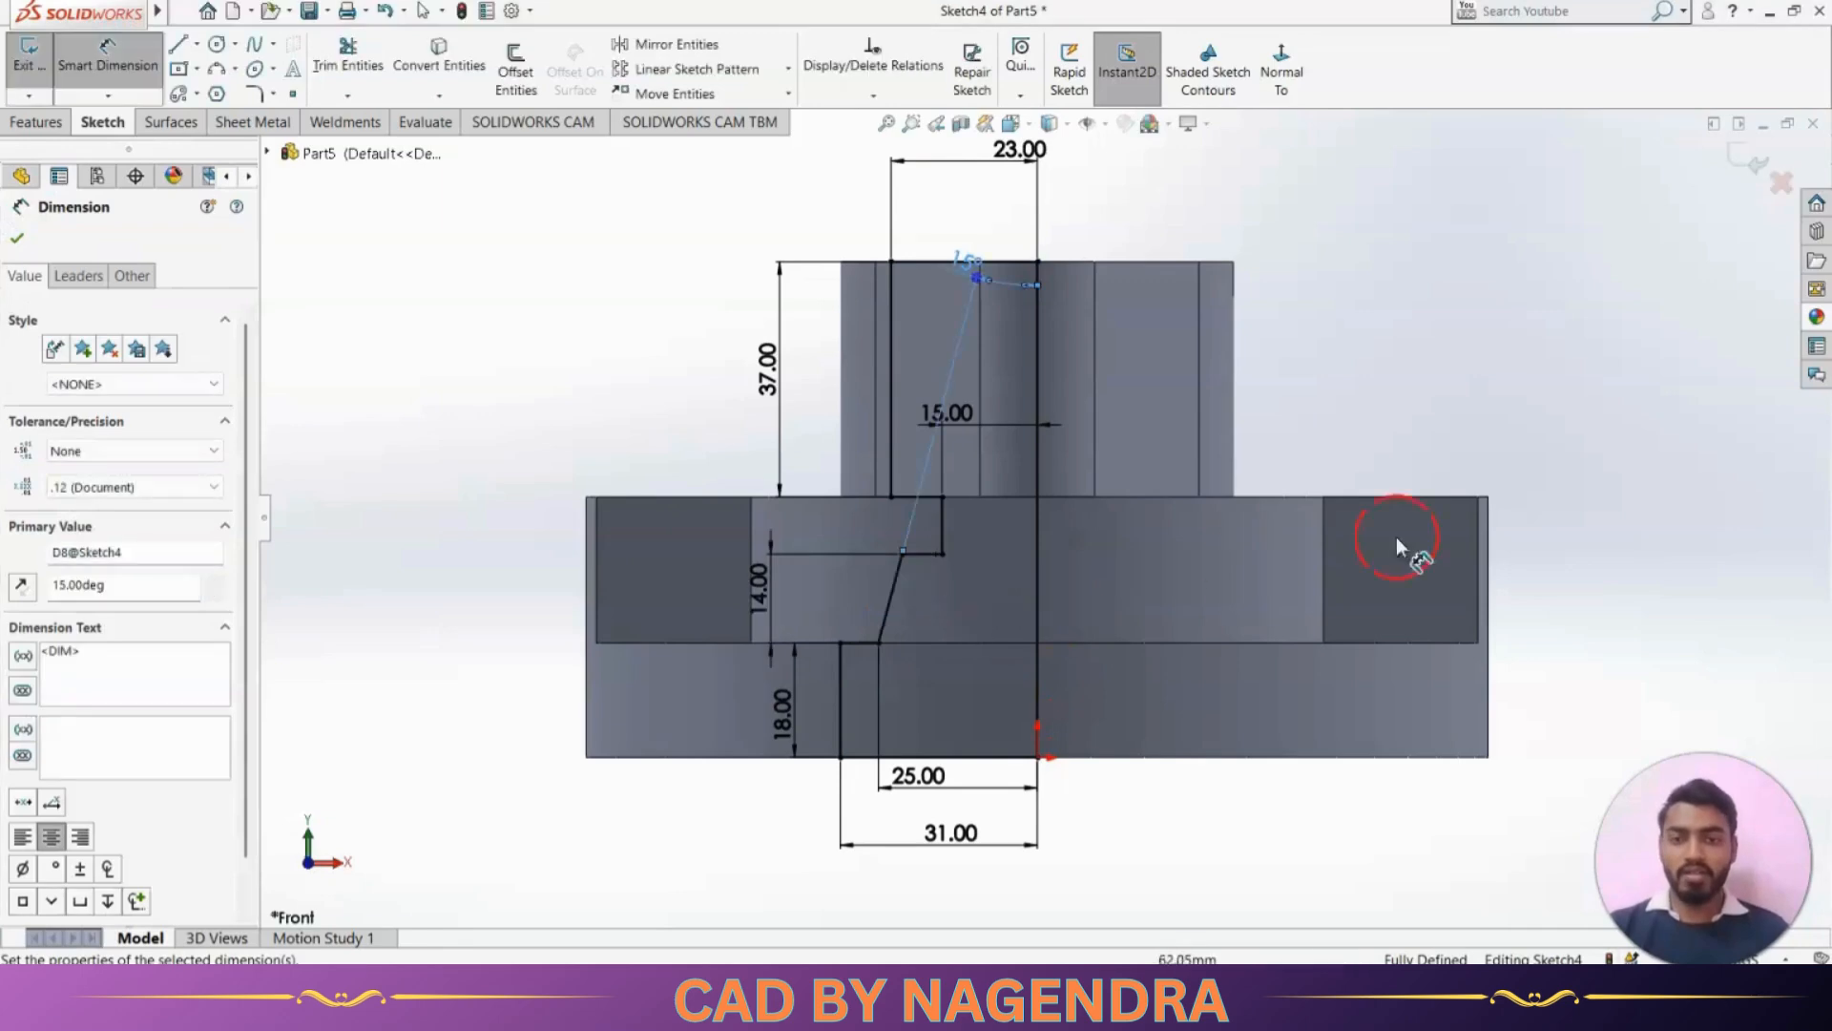
left_click_drag(1010, 328, 983, 603)
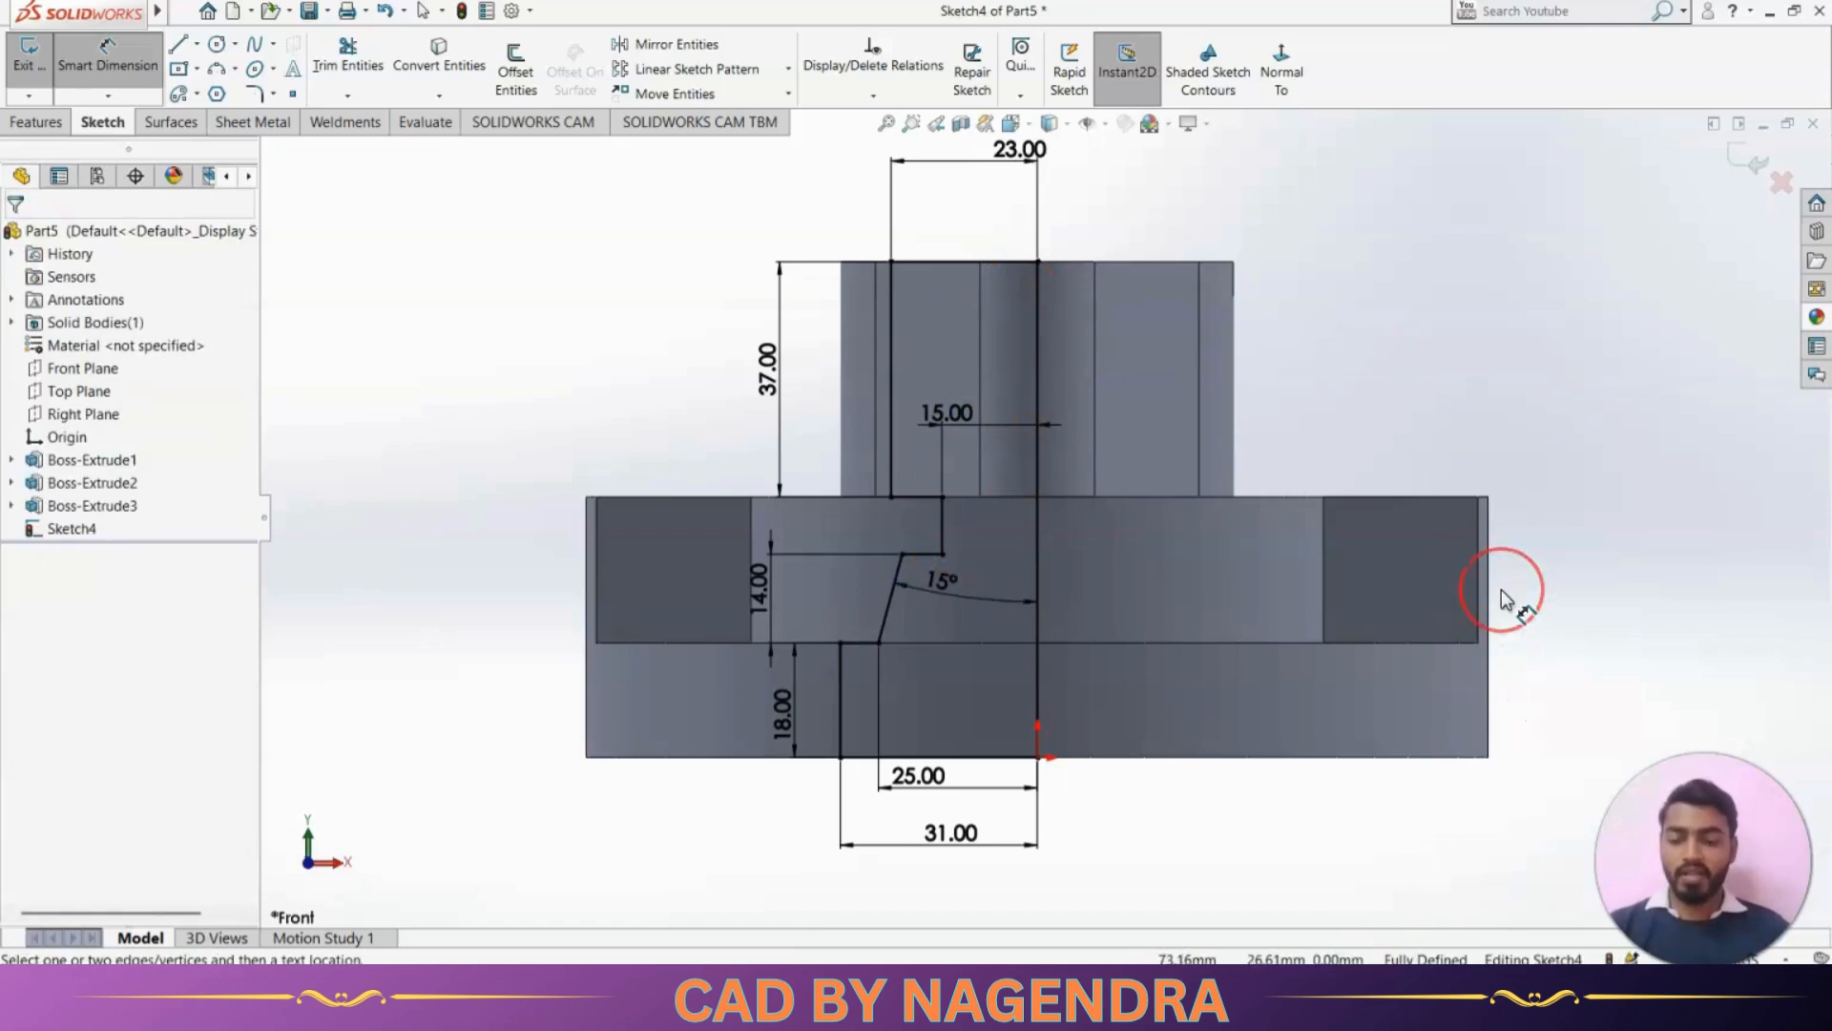
Round the corner between the slanted line and the short horizontal line above it with a 4 mm sketch fillet, per the reference drawing
key("alt+Tab")
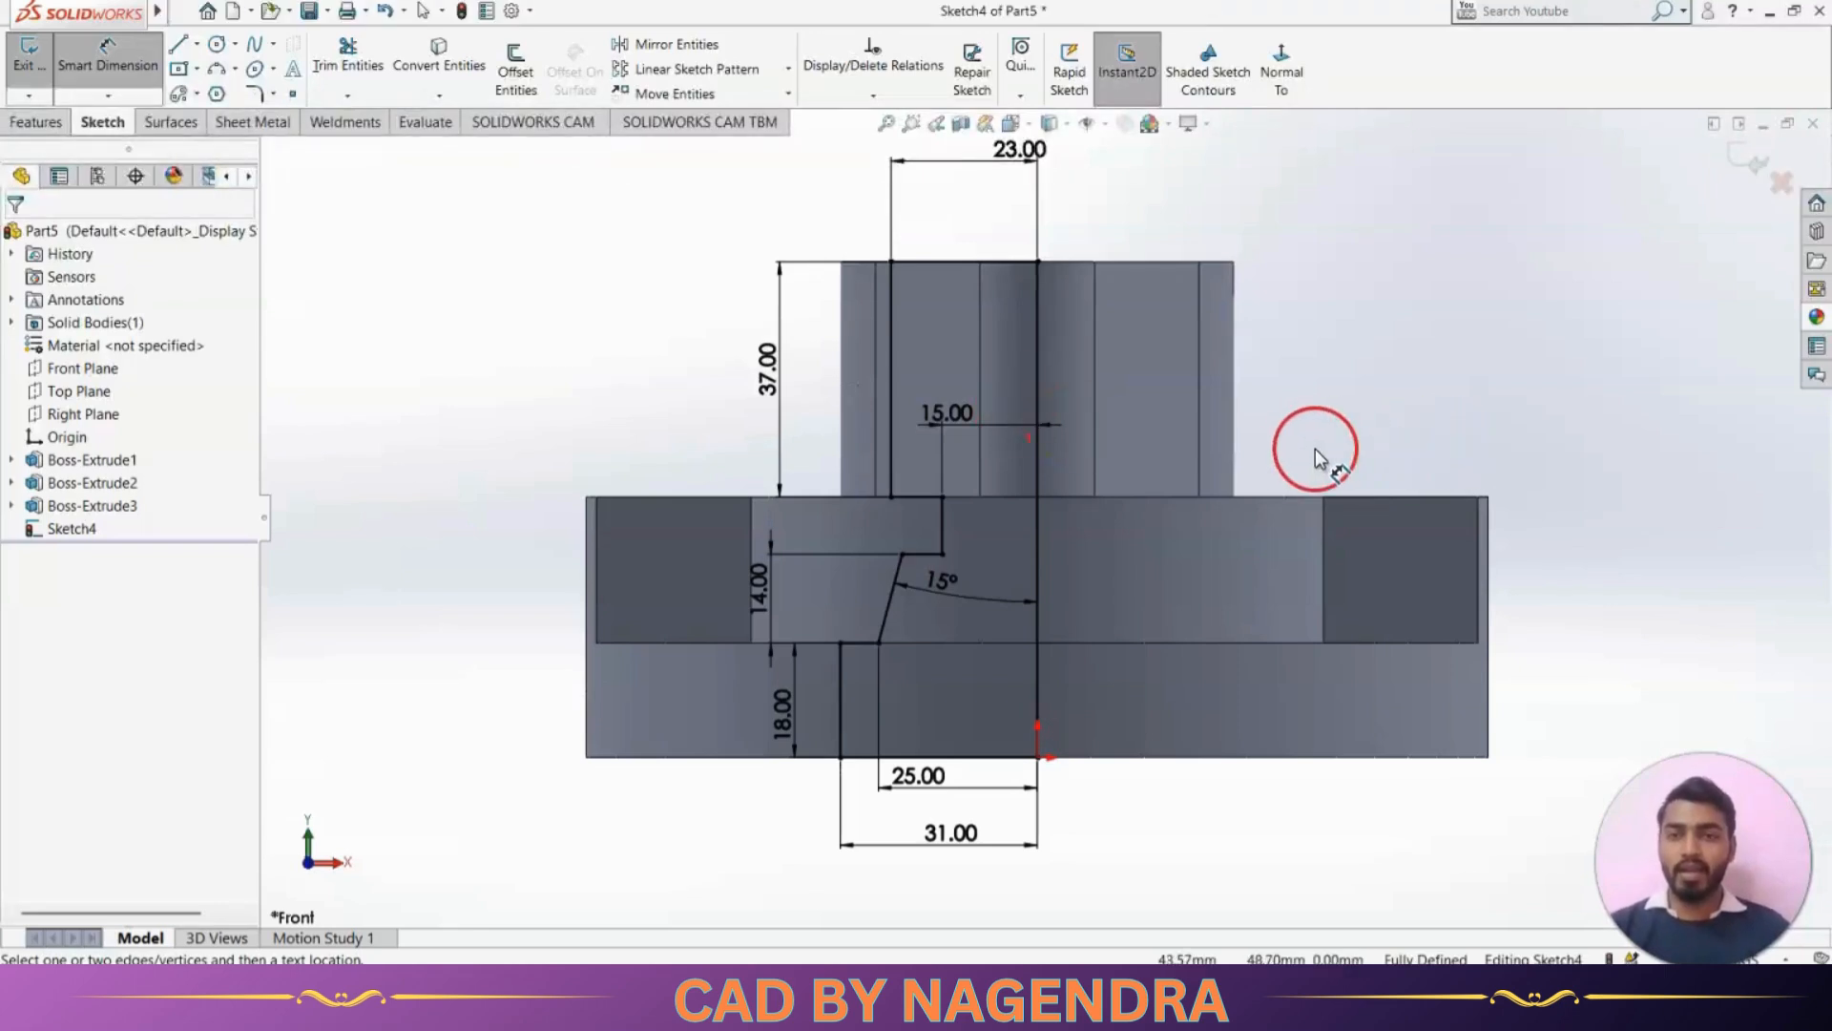
left_click(253, 95)
key("alt+Tab")
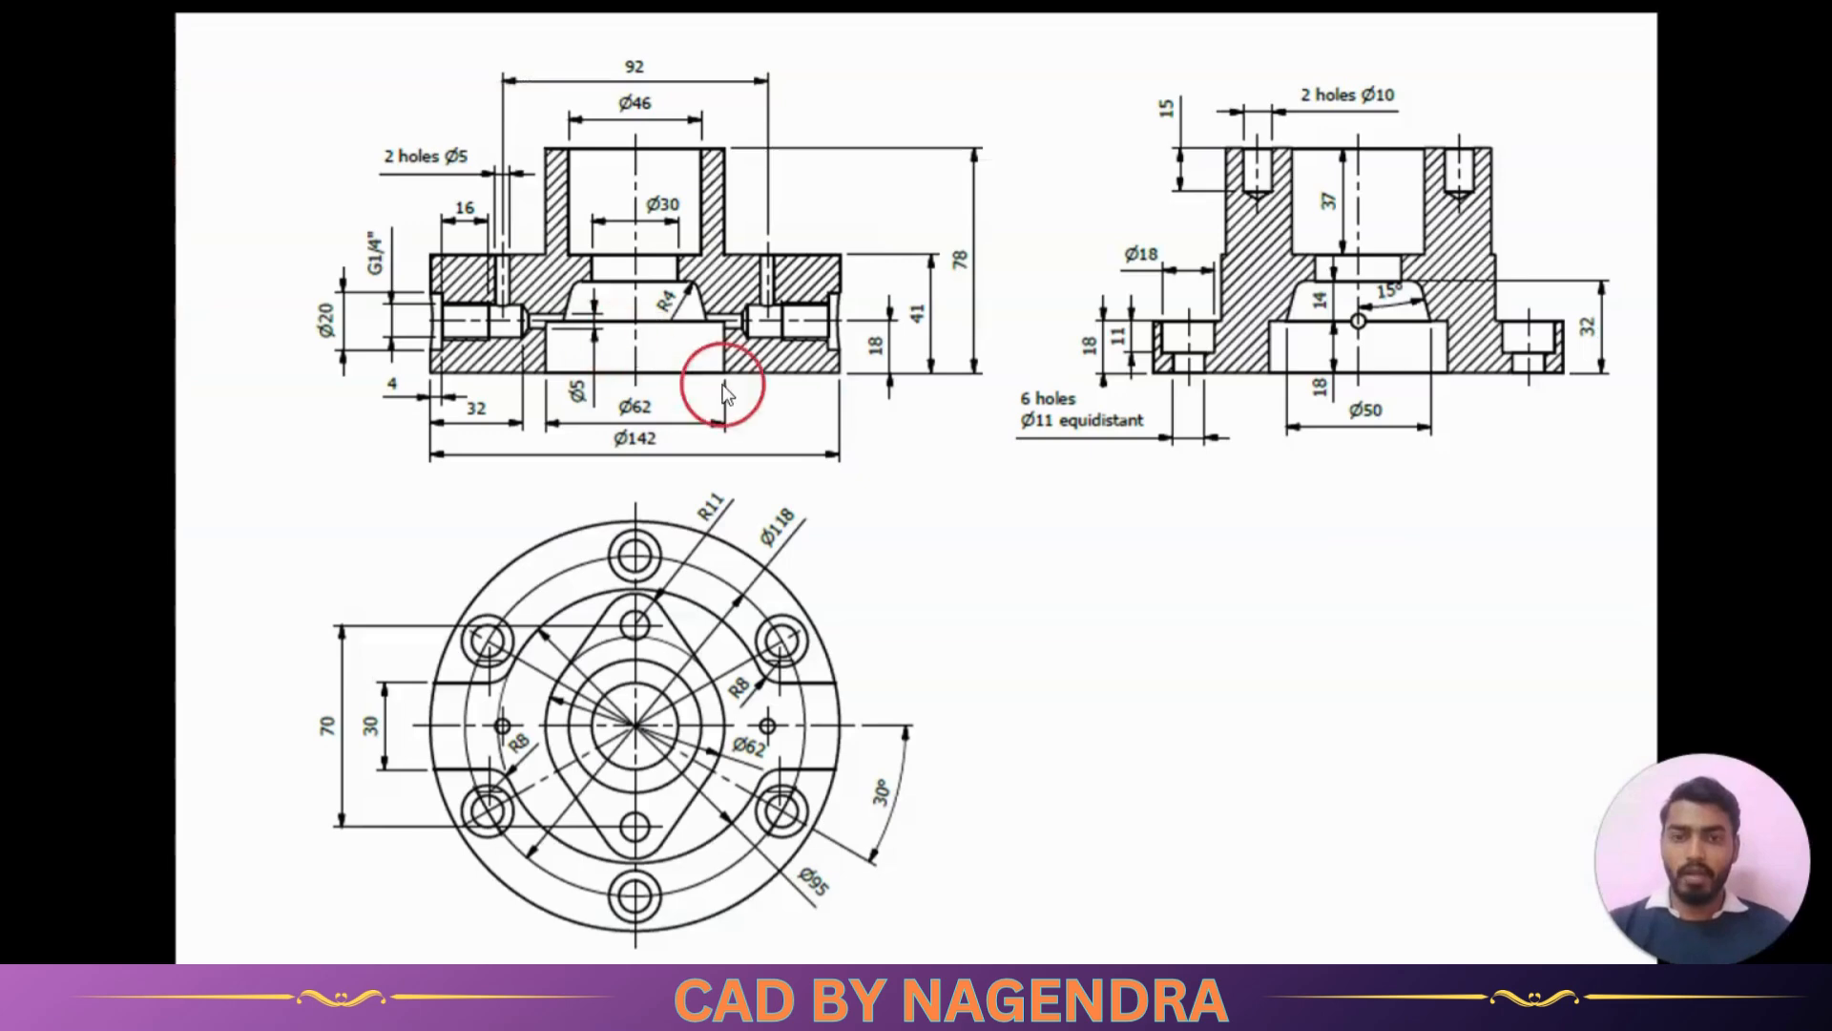
key("alt+Tab")
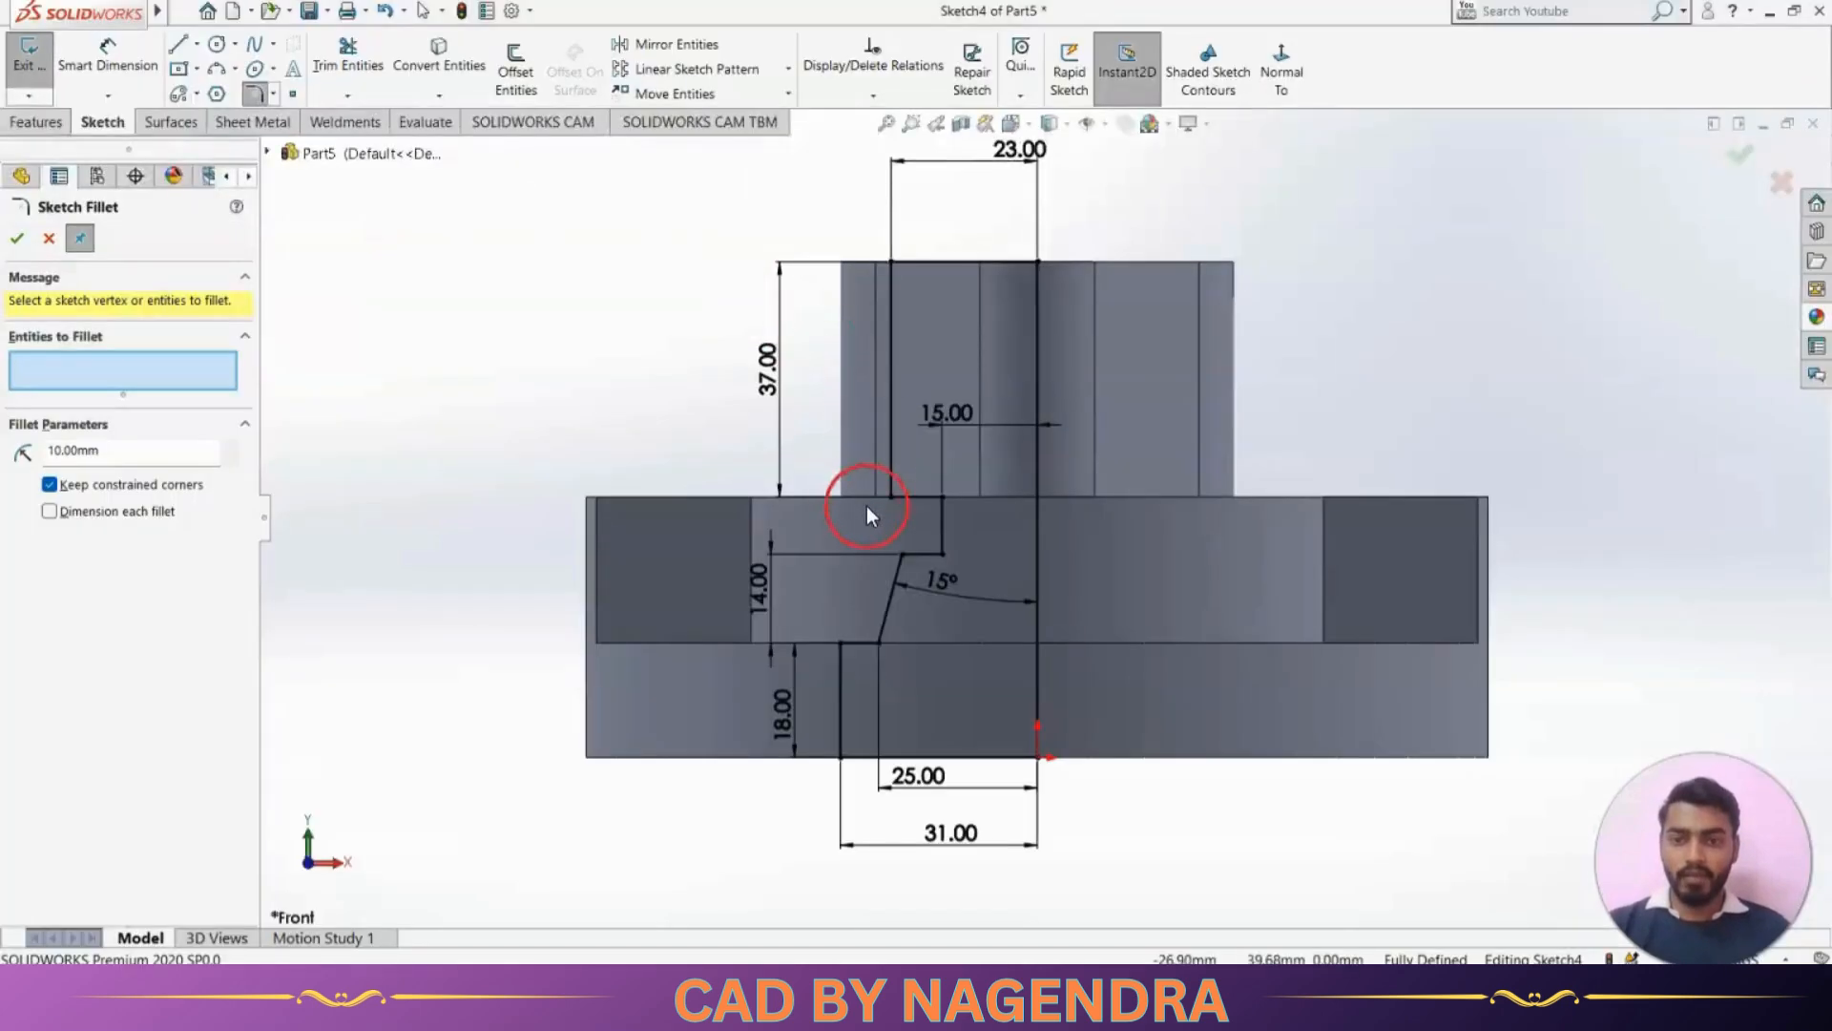
left_click(925, 555)
left_click(890, 580)
key("alt+Tab")
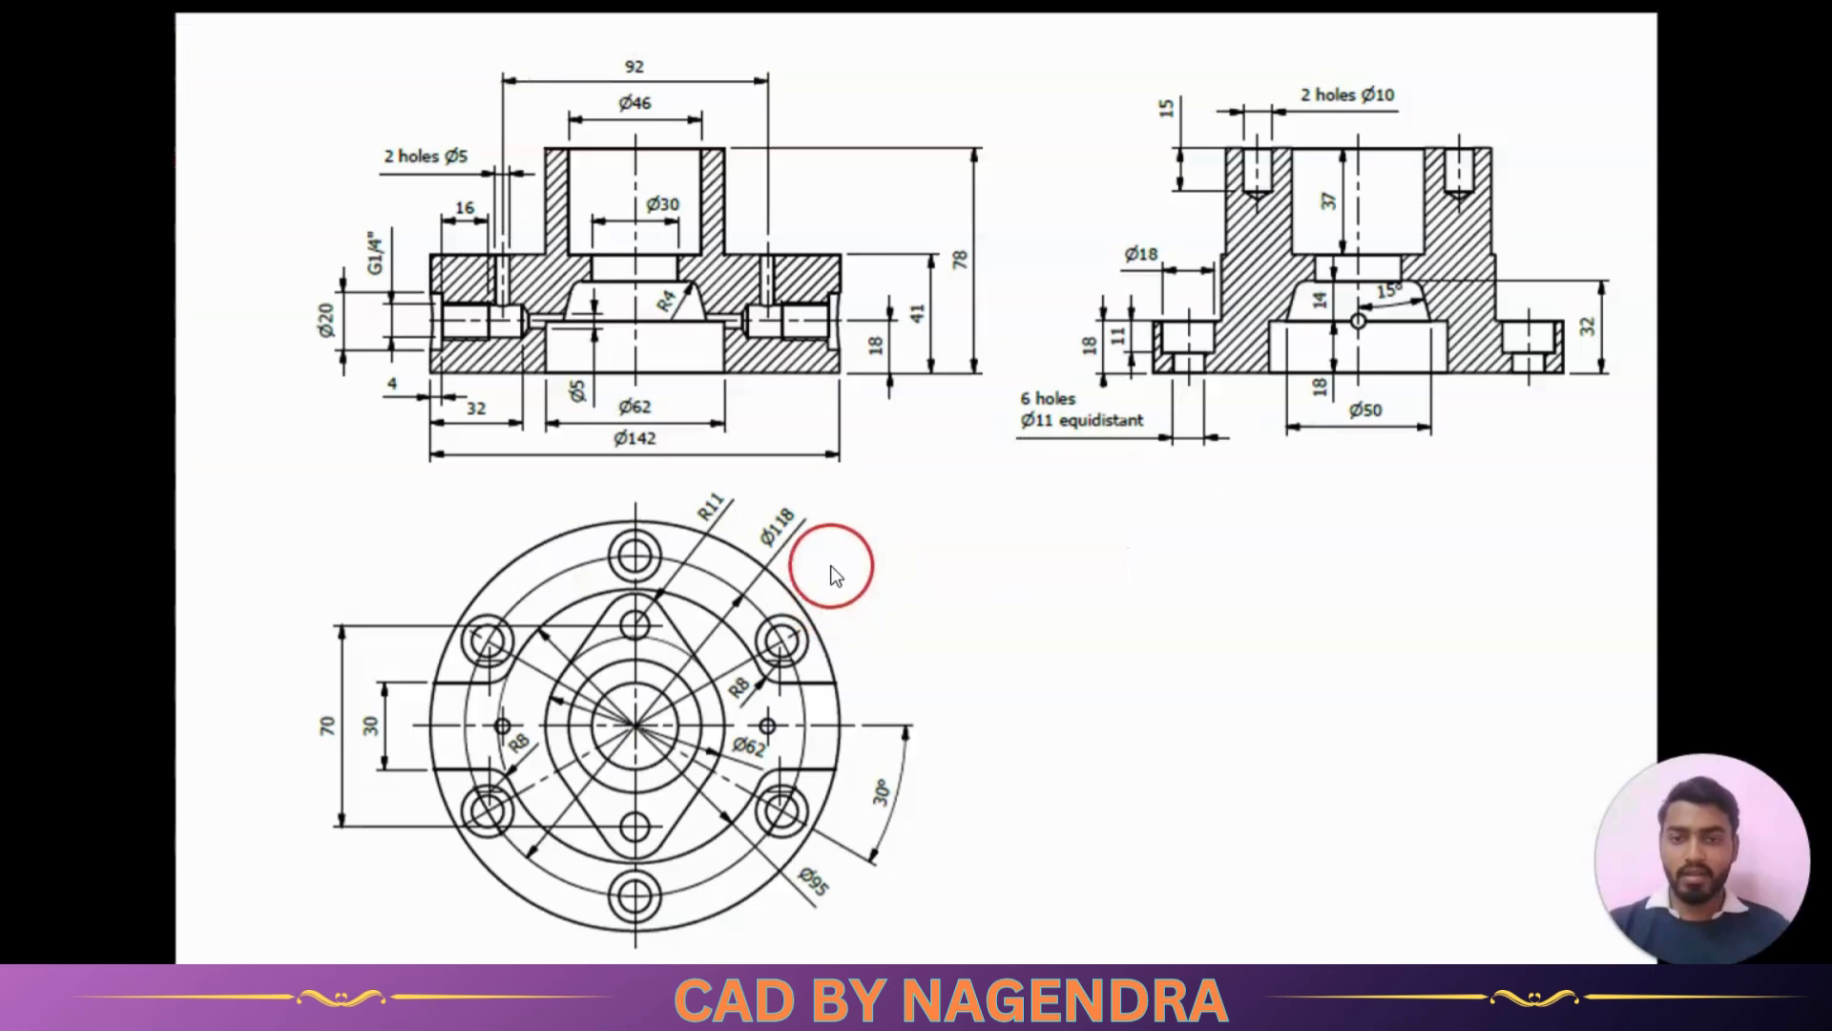
key("alt+Tab")
left_click(128, 453)
double_click(143, 452)
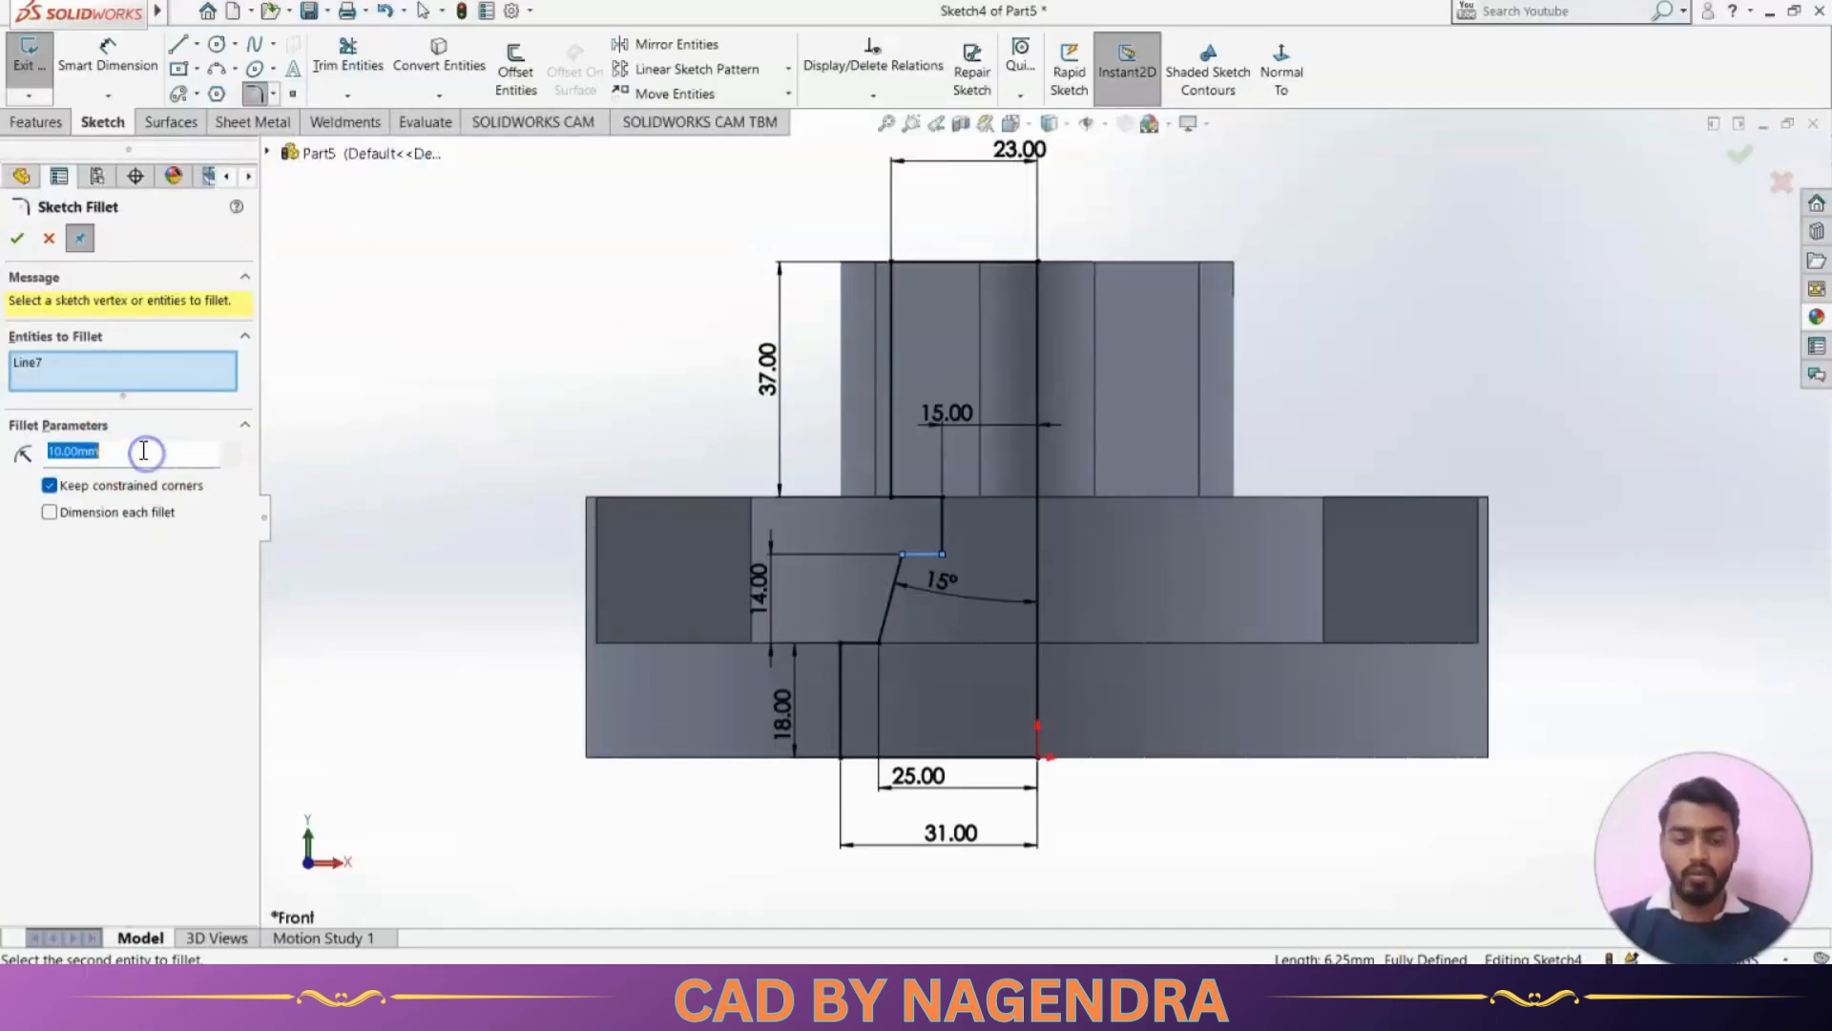
left_click(901, 575)
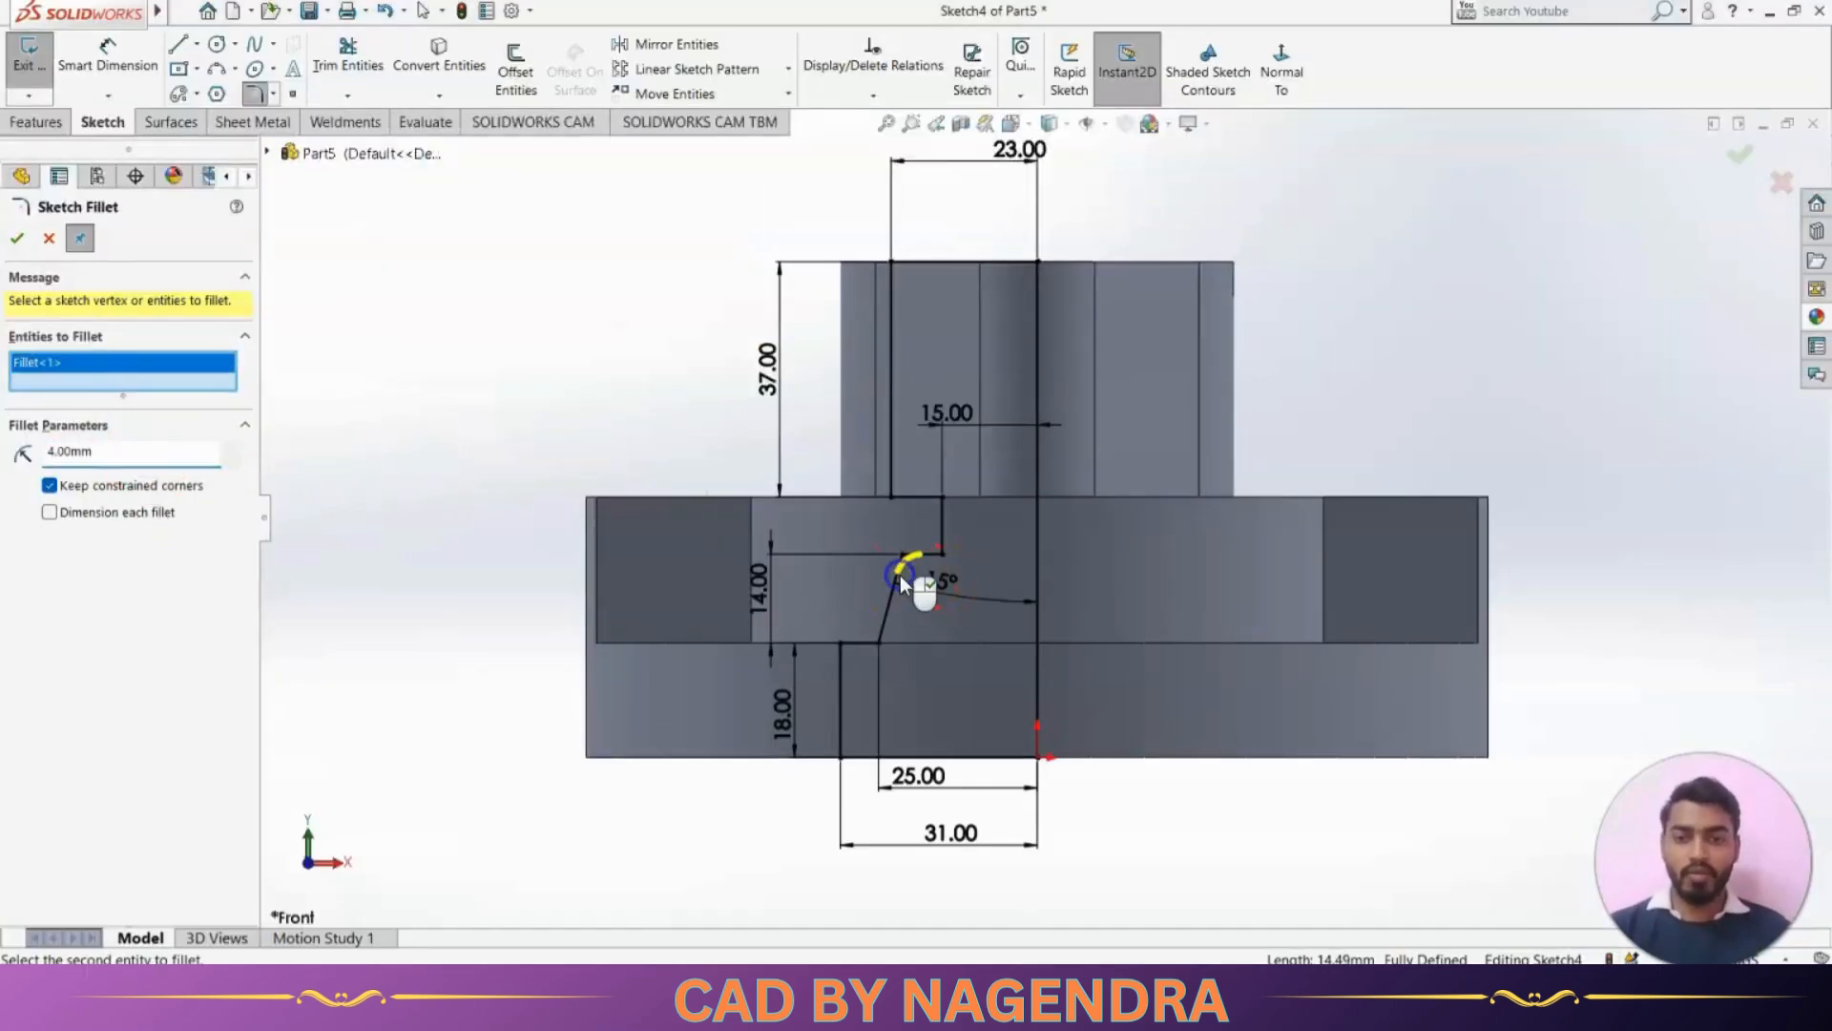
left_click(16, 238)
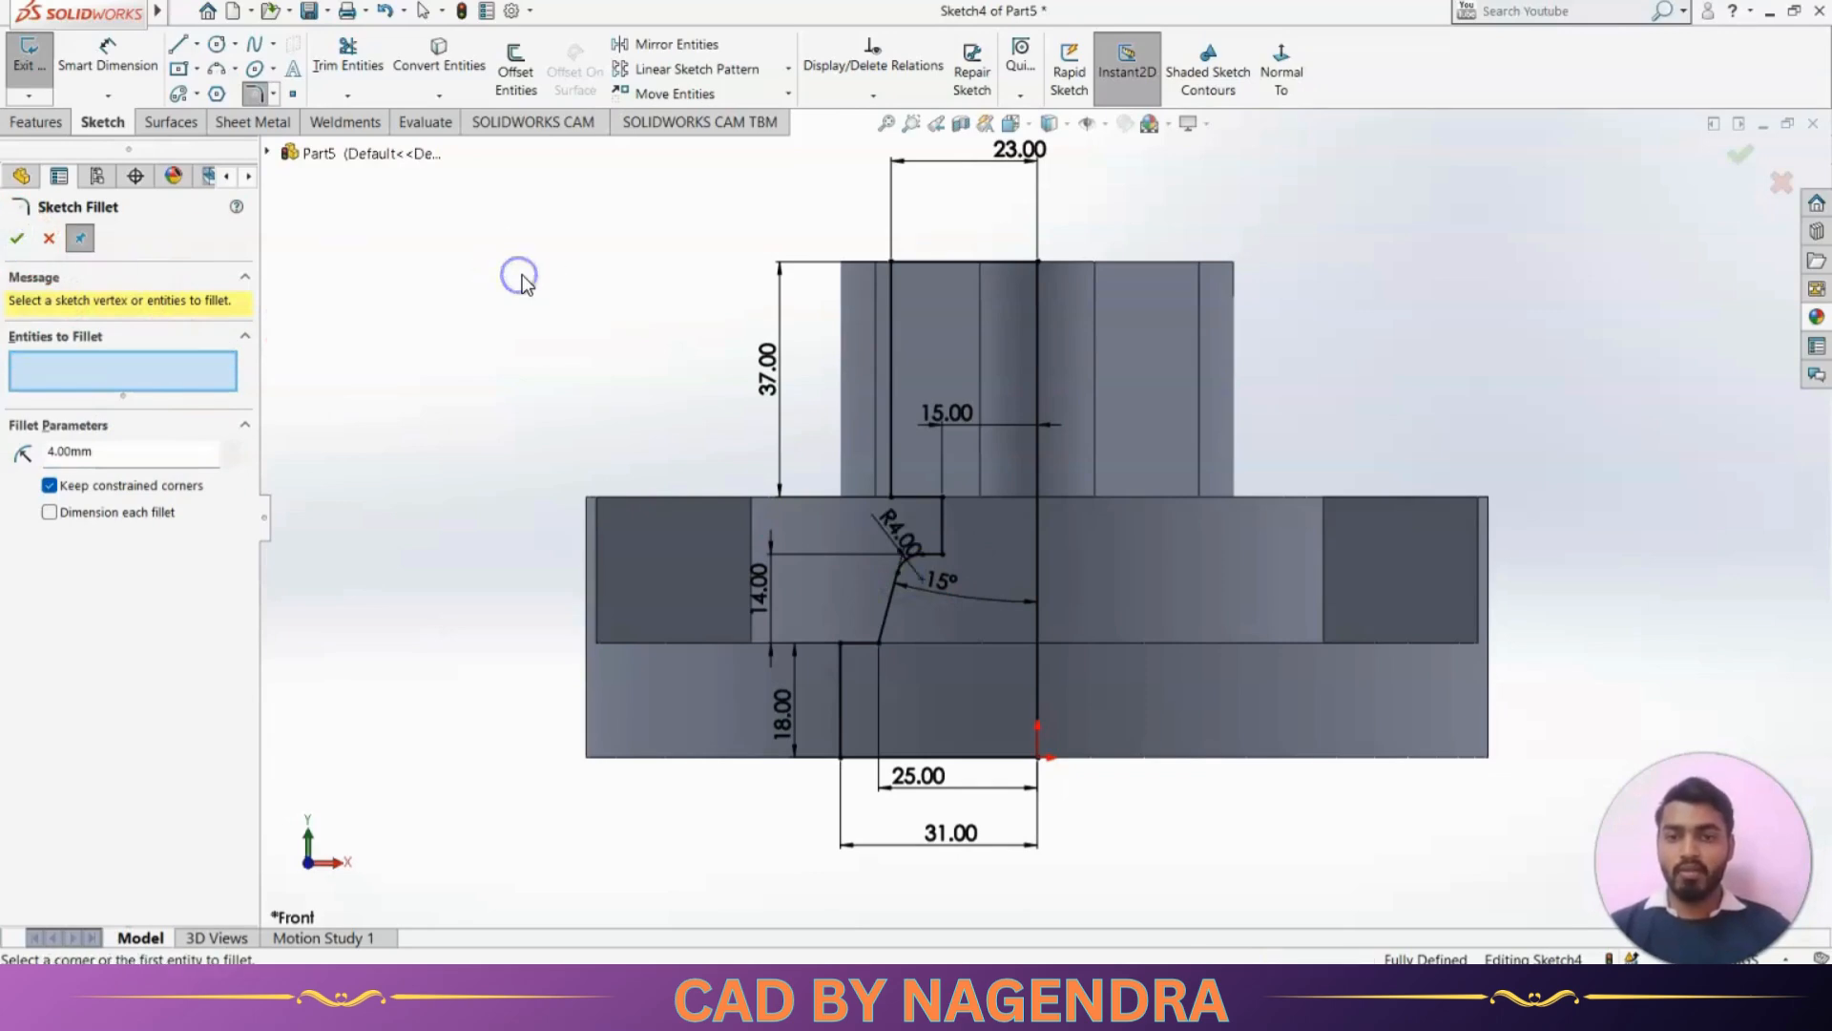
Close the fillet command, exit the finished bore profile sketch, and show the part in a tilted 3D view
key("alt+Tab")
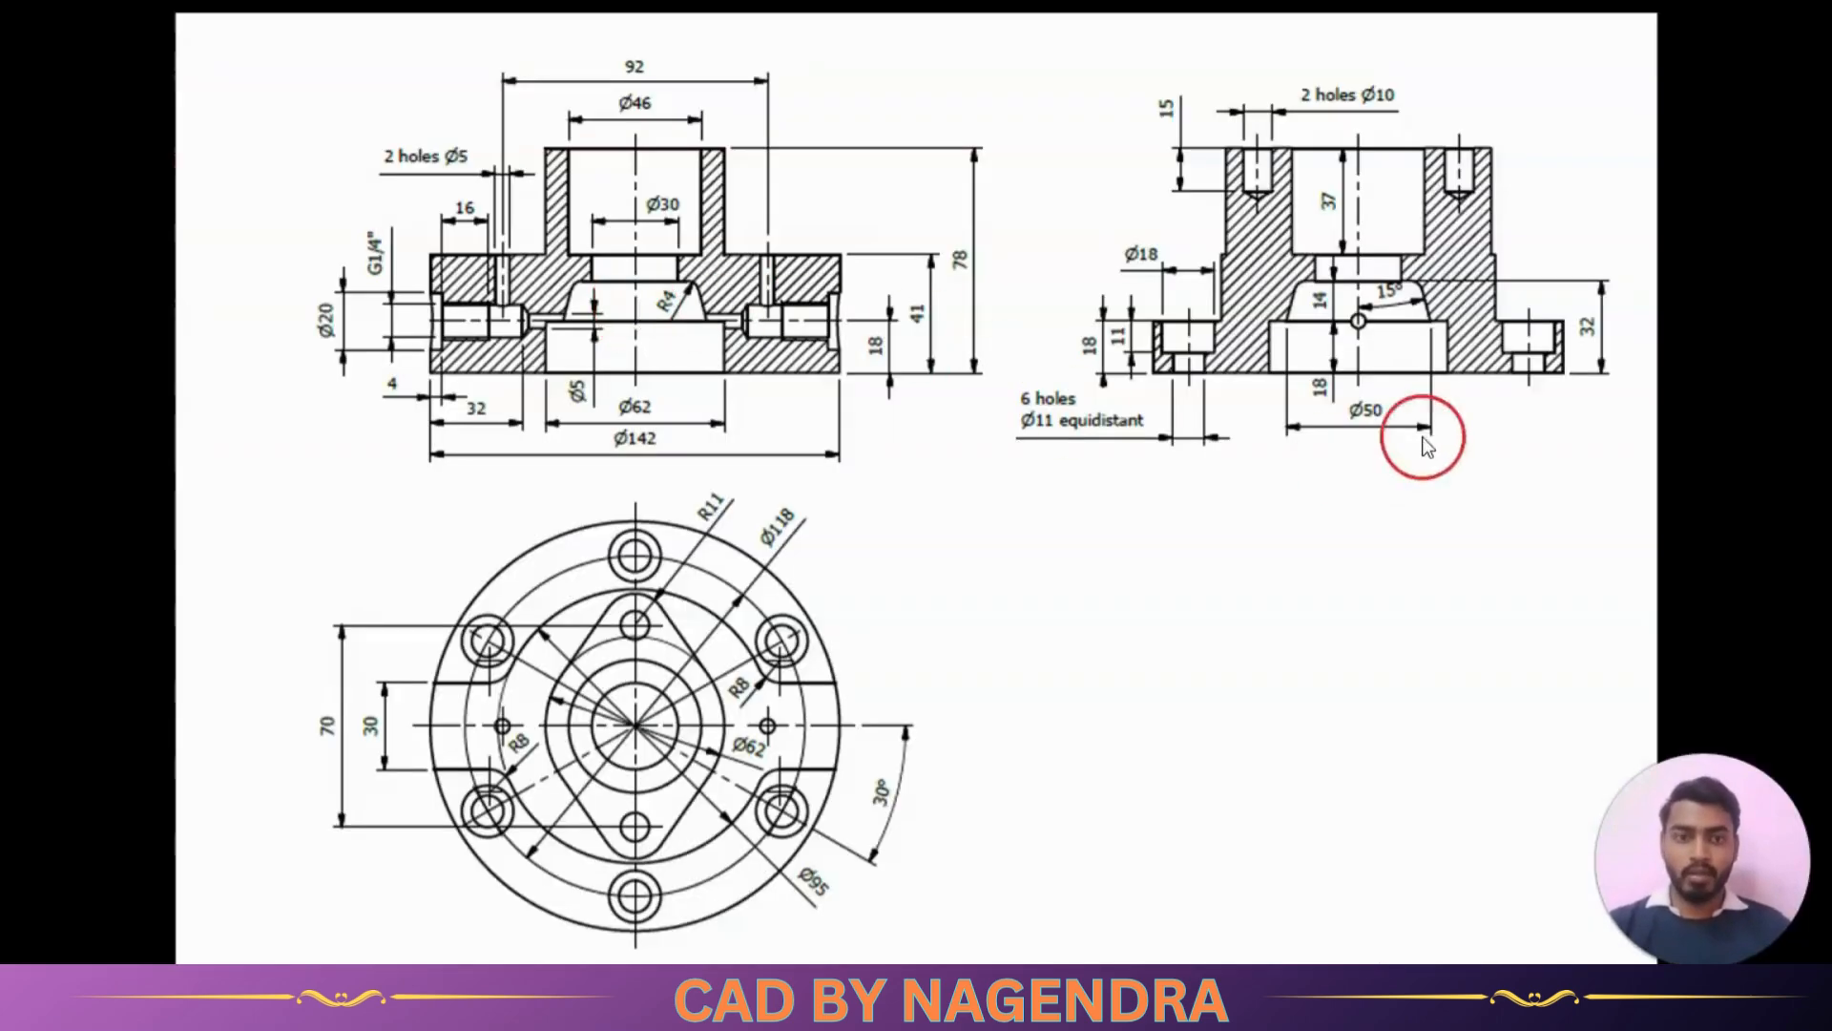
key("alt+Tab")
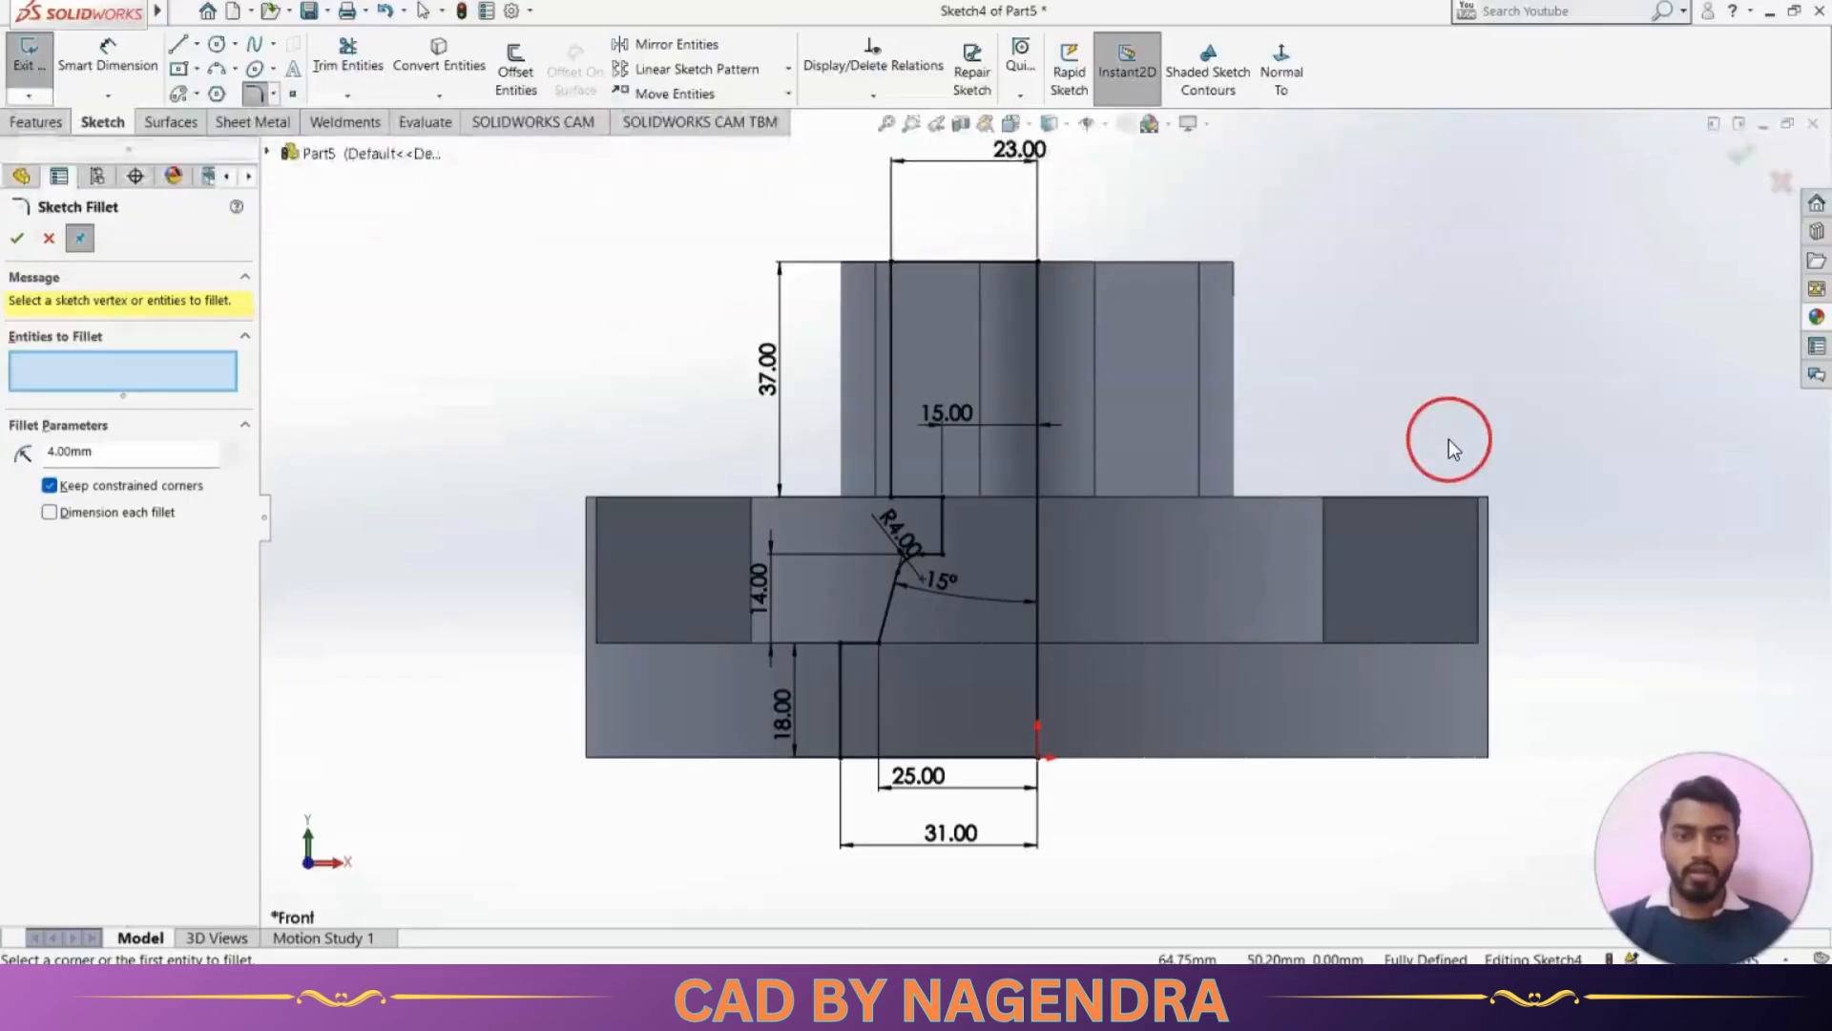
left_click(1730, 152)
left_click(1737, 155)
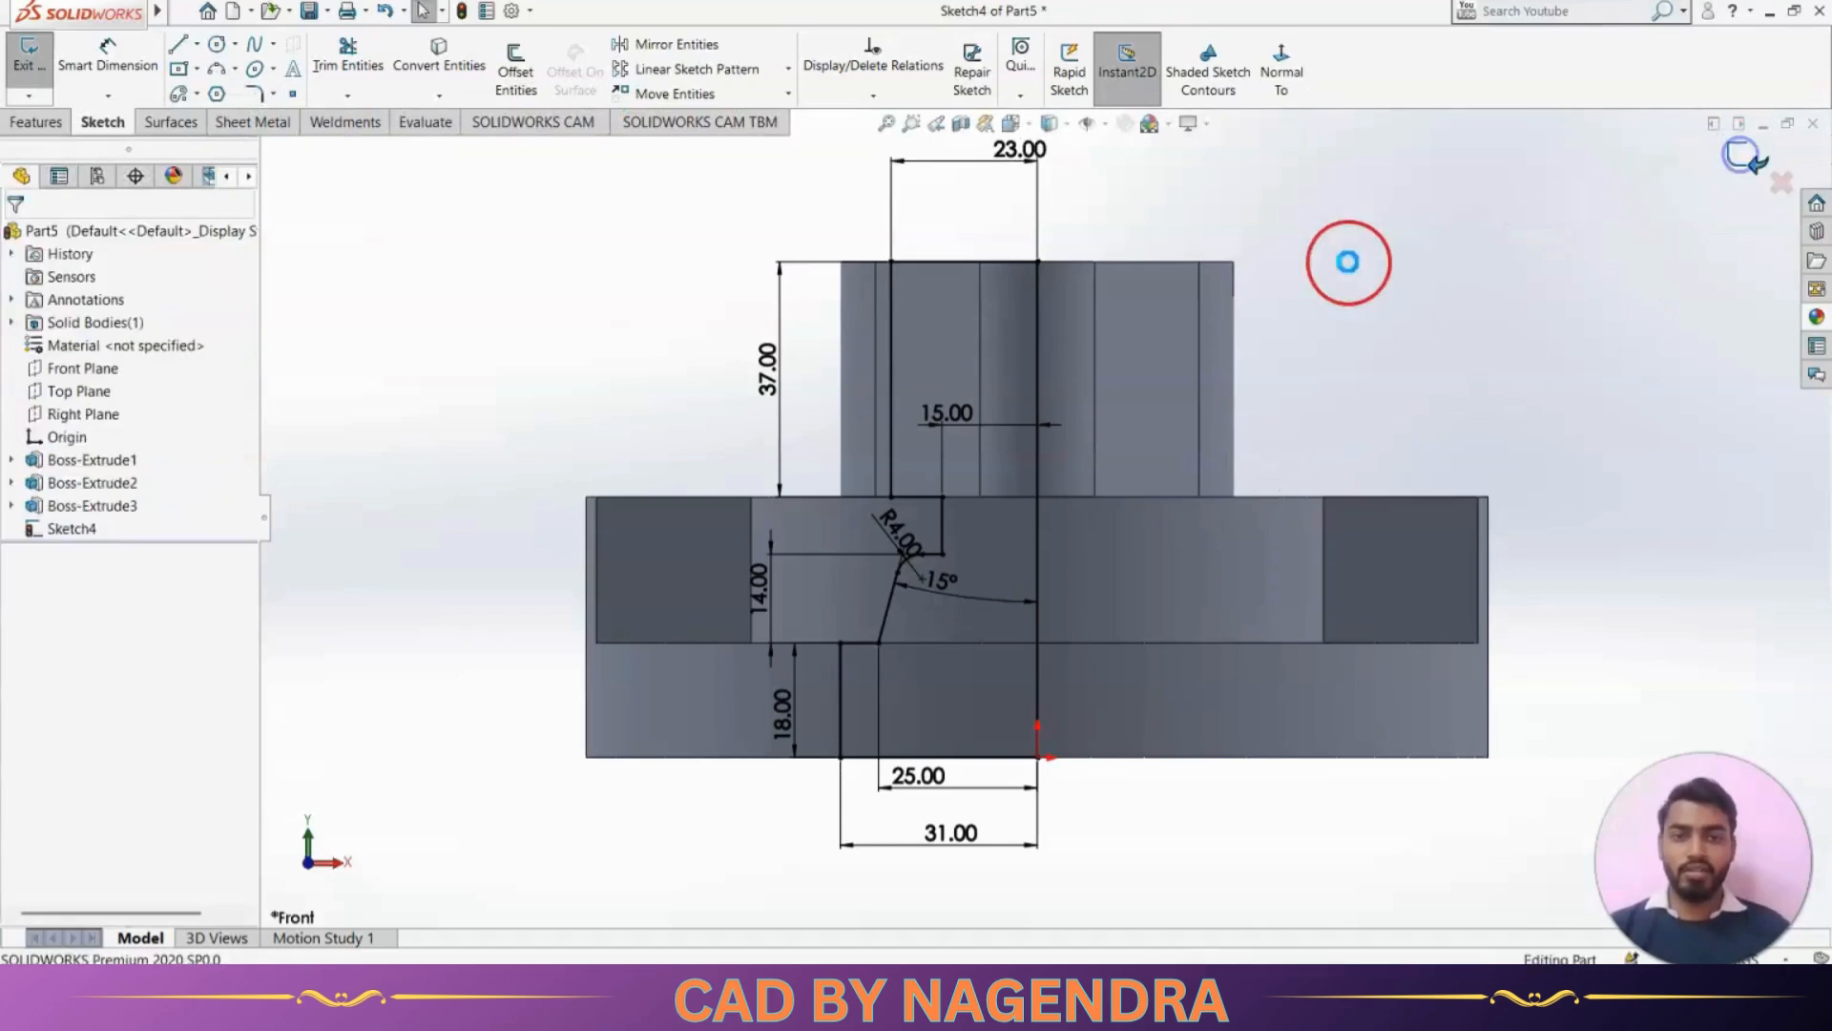
left_click(1126, 57)
middle_click_drag(1309, 336, 1262, 420)
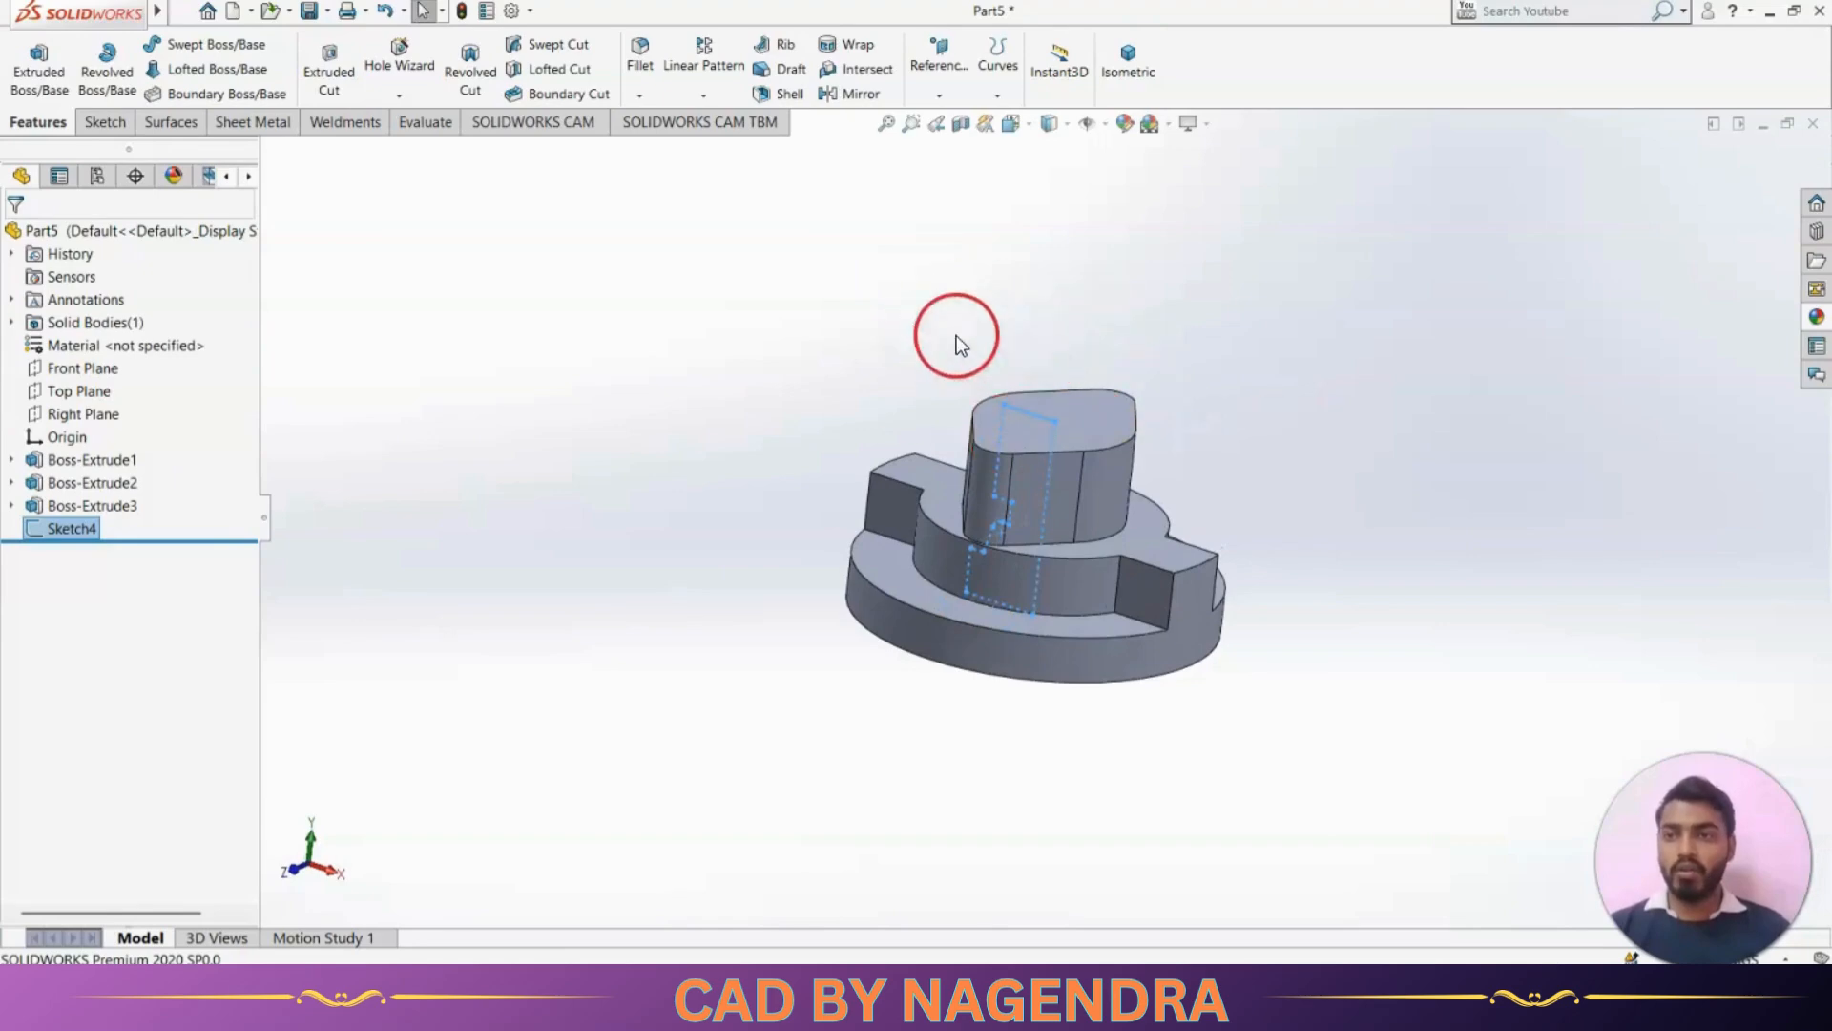
Cut the bore with a 360° Revolved Cut of the profile sketch about its vertical centre line, and show the part in isometric view
left_click(473, 81)
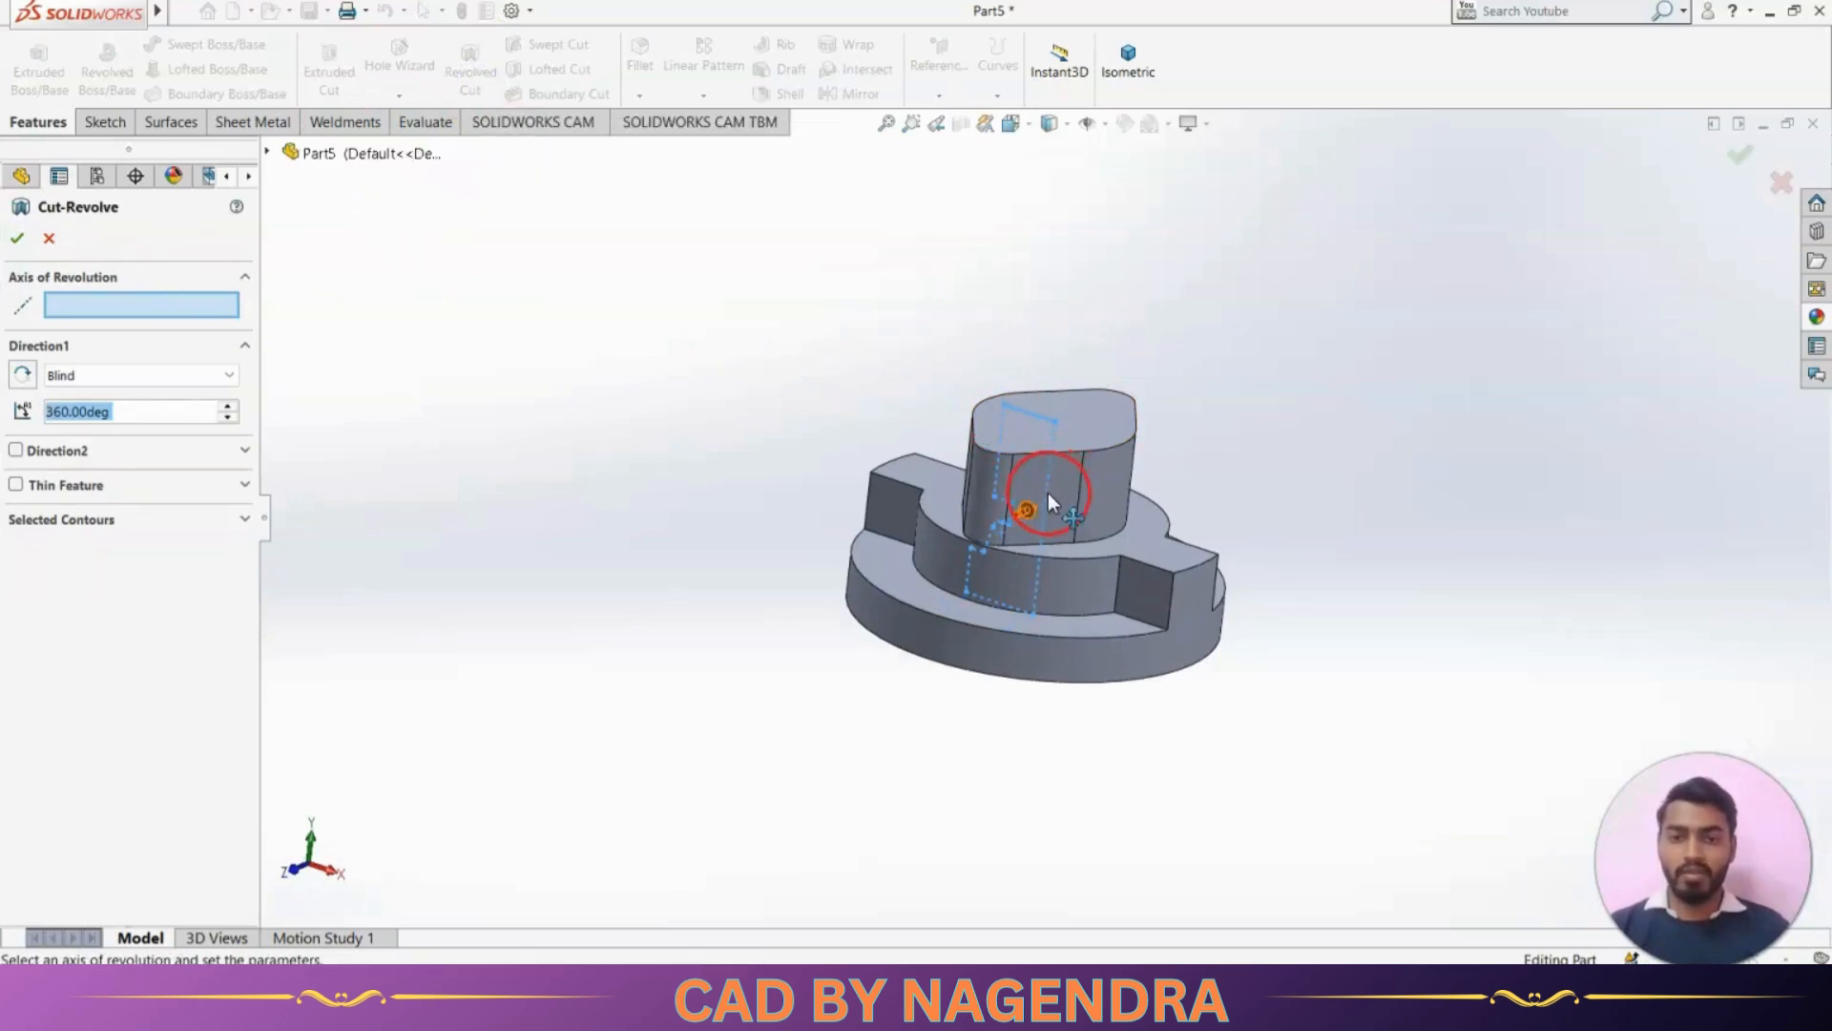
left_click(1048, 466)
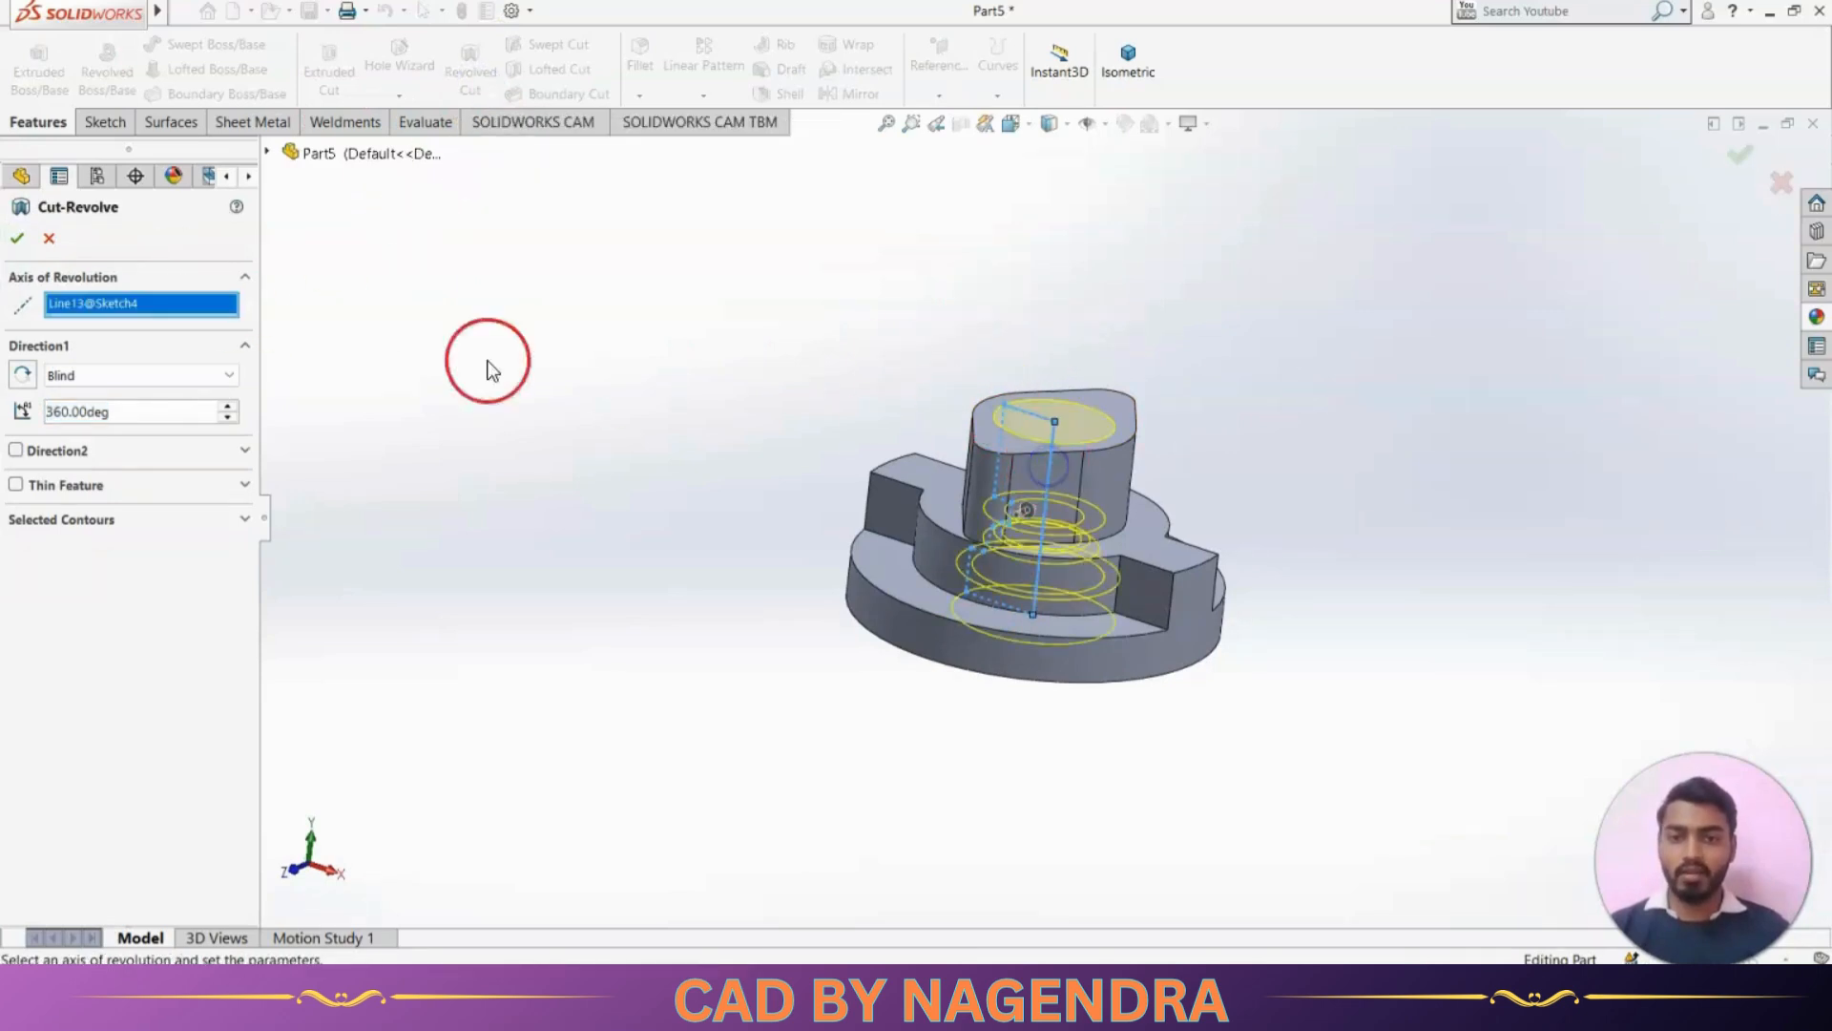
left_click(19, 240)
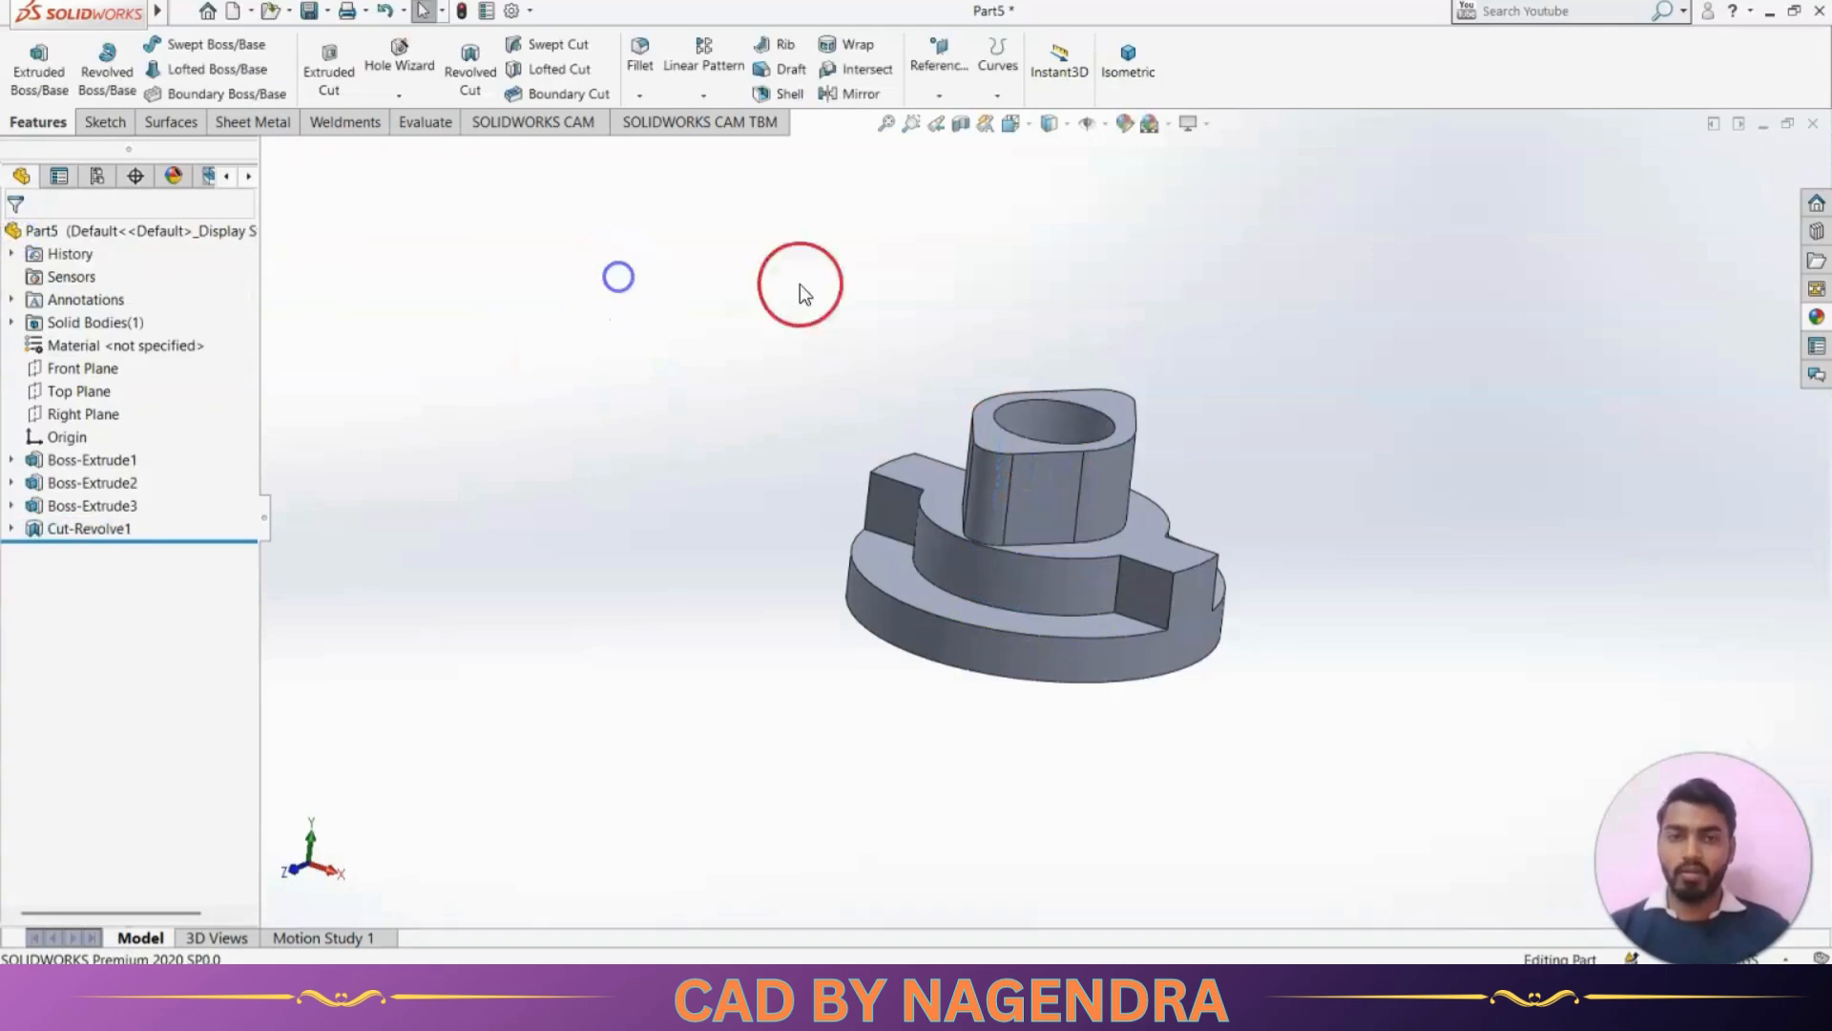
left_click(1148, 76)
middle_click_drag(1244, 374, 1292, 309)
left_click(1124, 59)
Start a constant-size fillet and select the two front vertical edges where the side lugs meet the round step
key("alt+Tab")
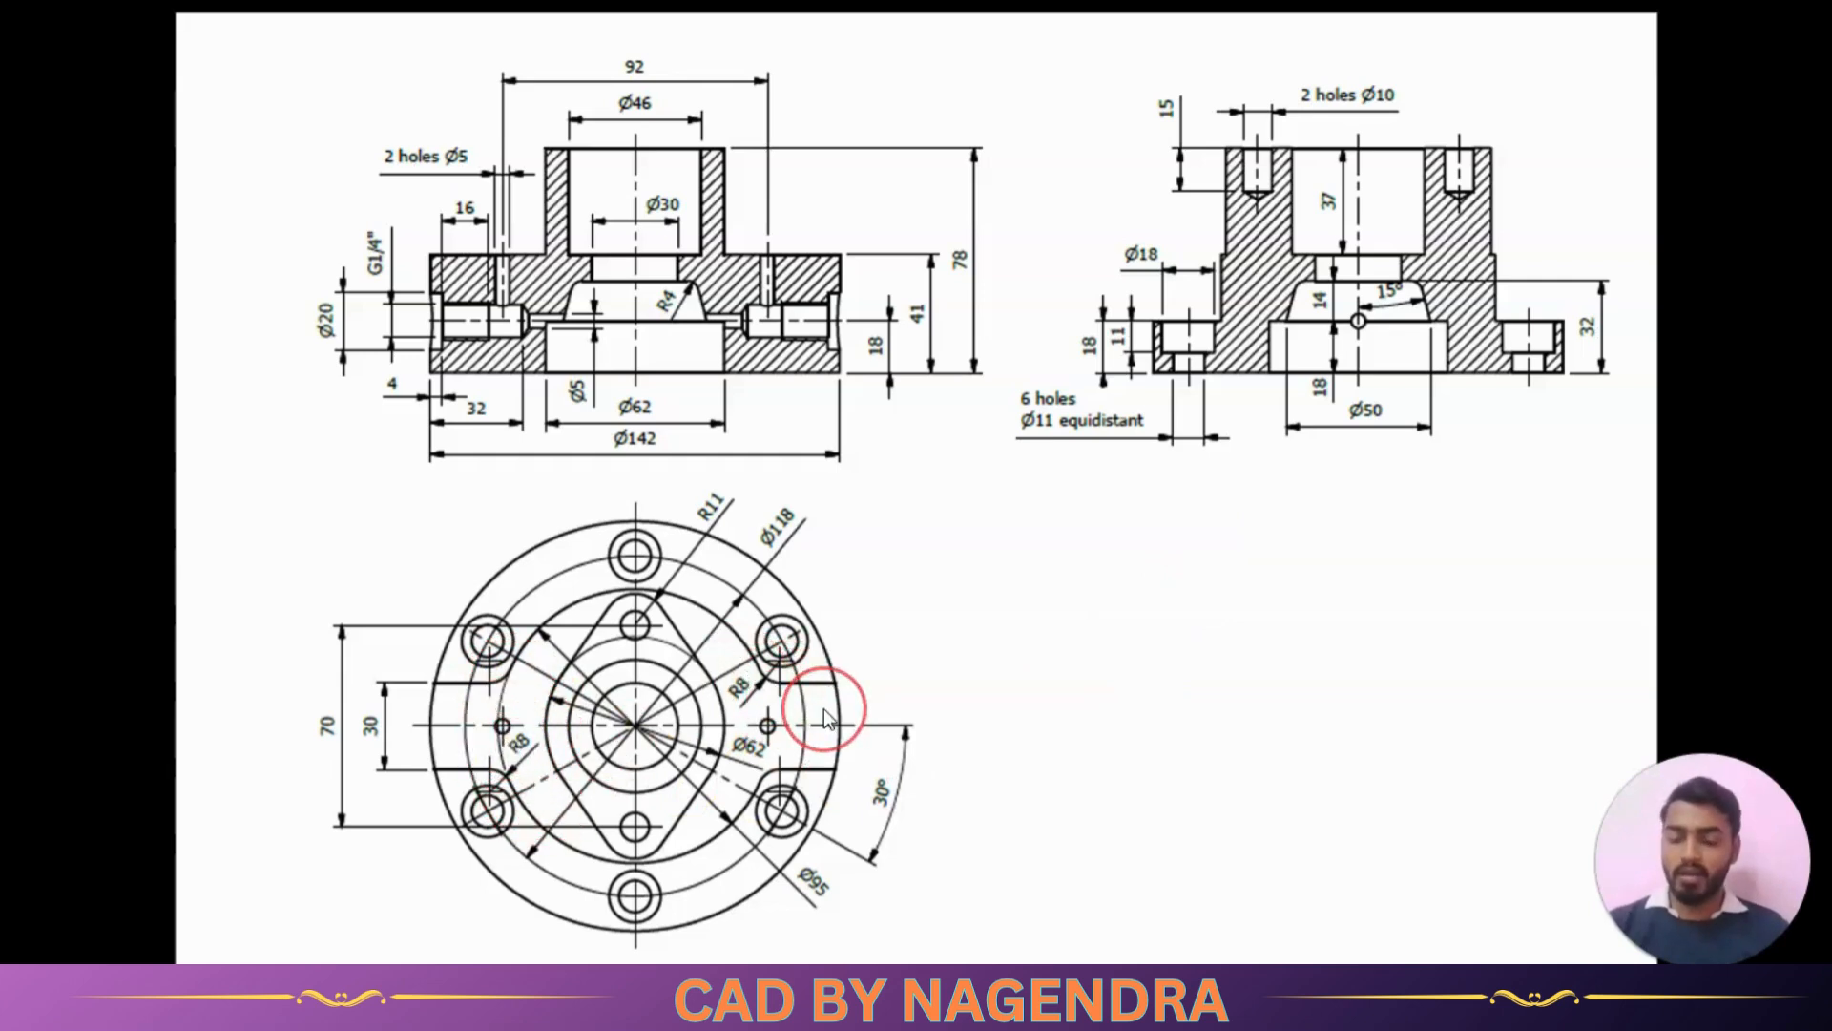
key("alt+Tab")
left_click(584, 483)
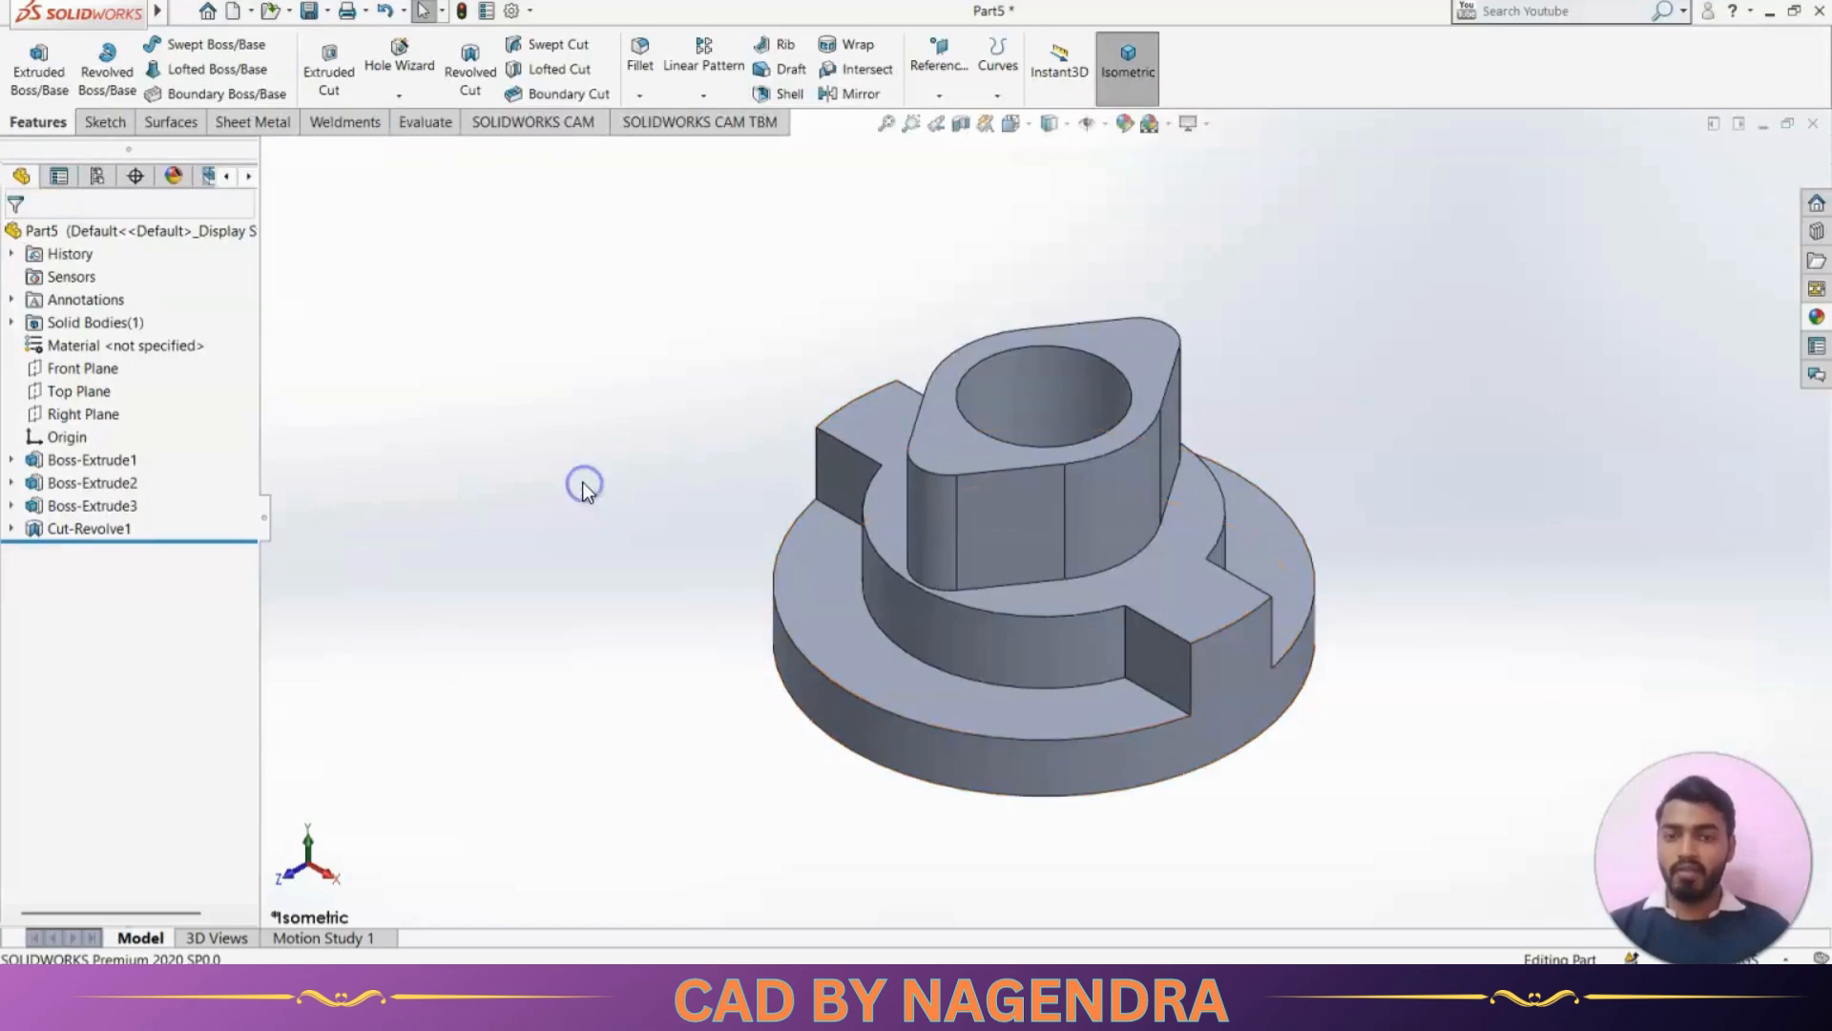
left_click(640, 72)
middle_click_drag(643, 520, 708, 629)
key("alt+Tab")
key("alt+Tab")
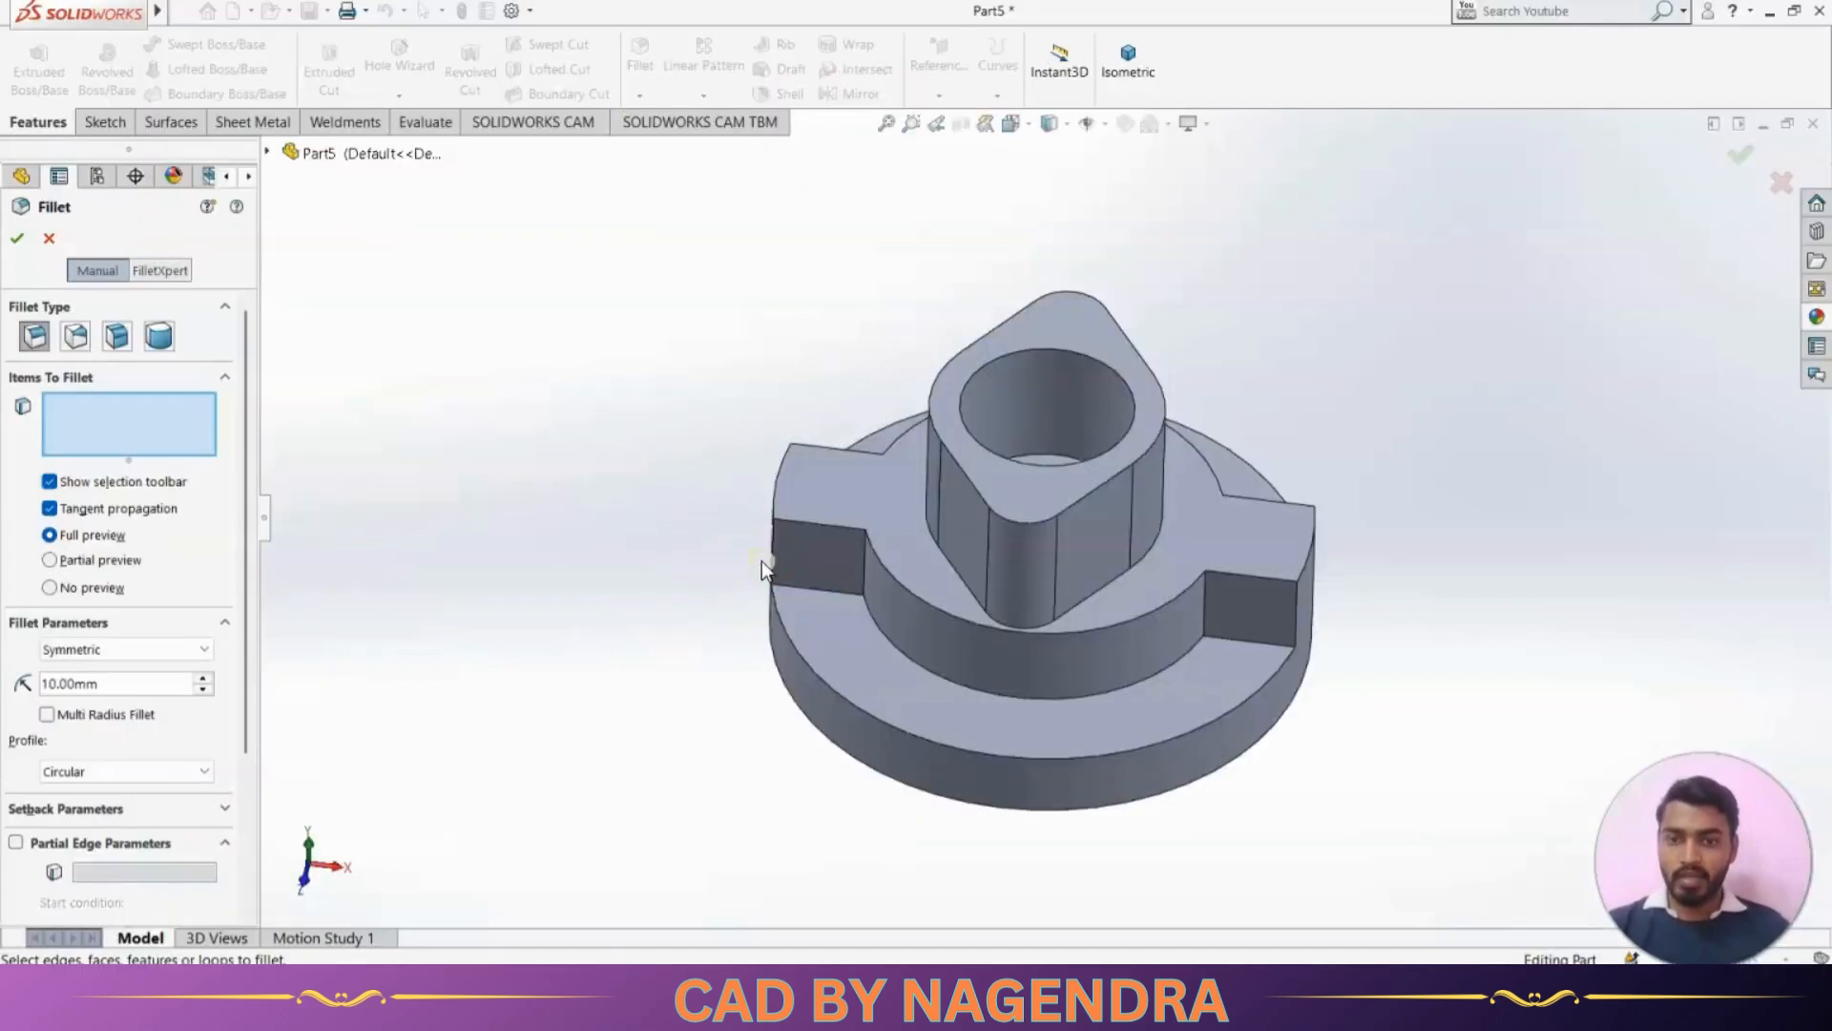
middle_click_drag(761, 559, 828, 574)
left_click(873, 565)
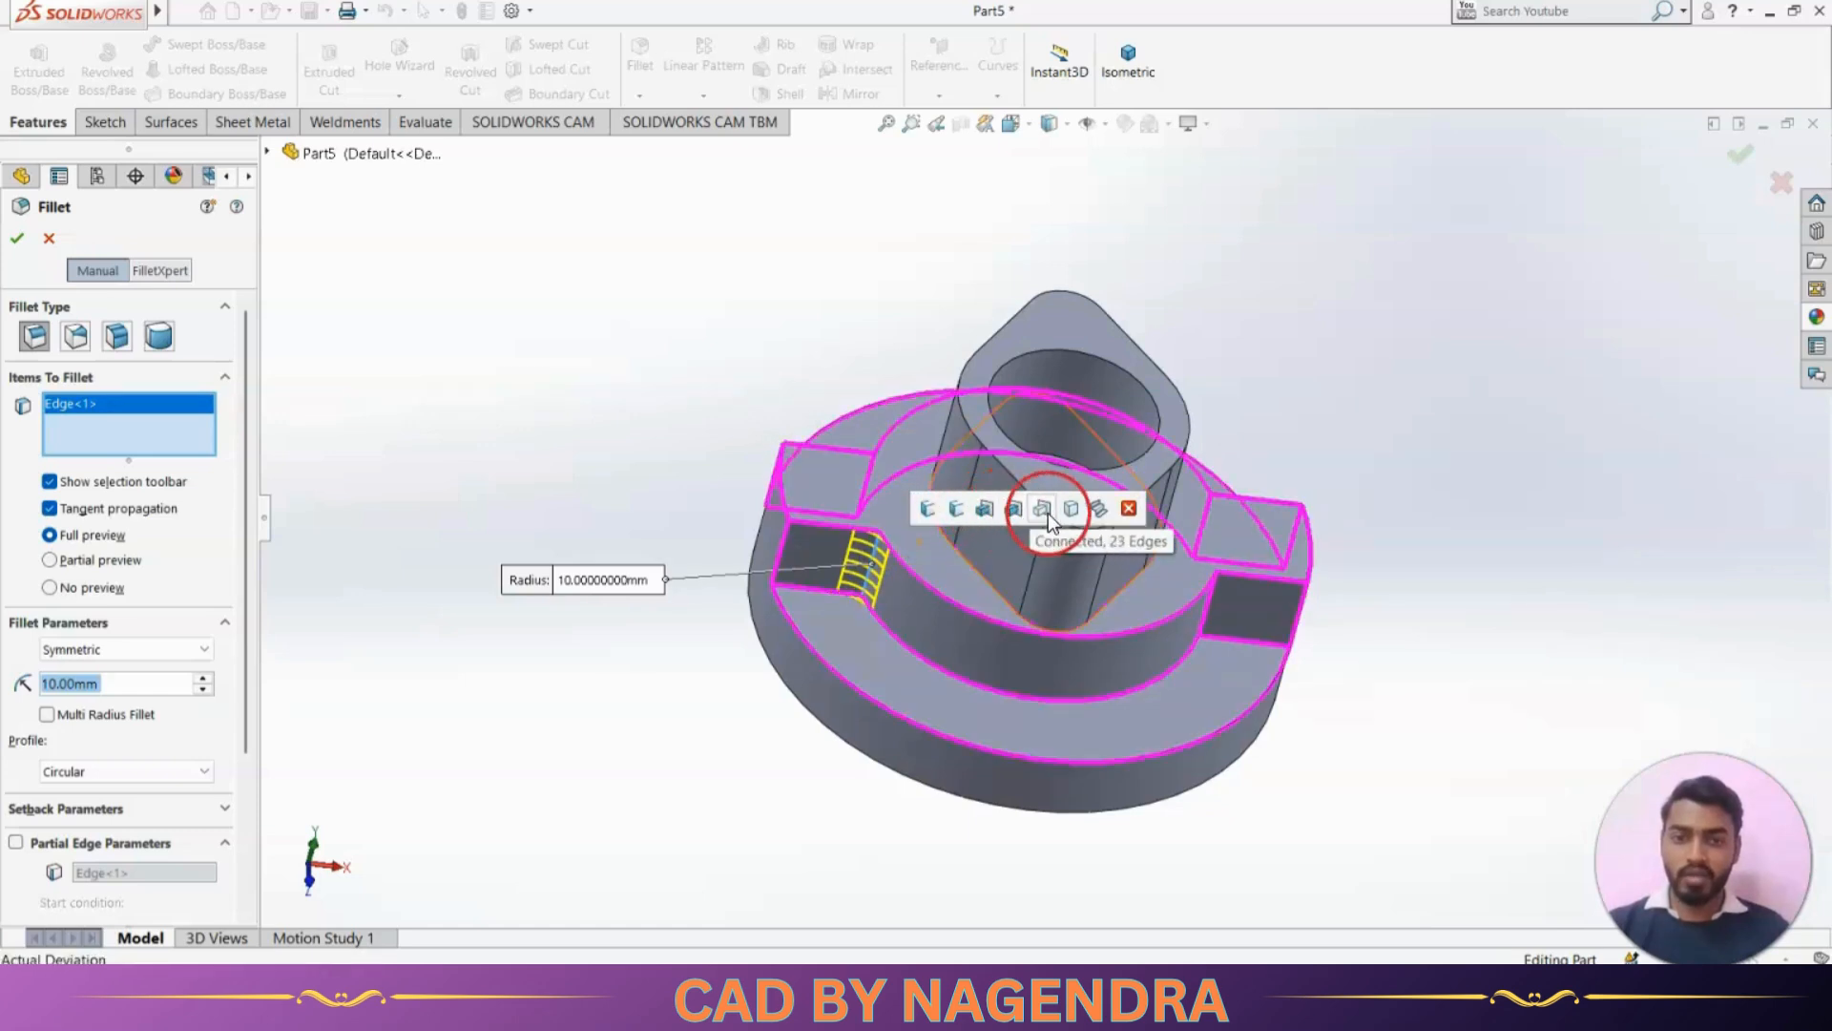
middle_click_drag(1407, 775, 1380, 736)
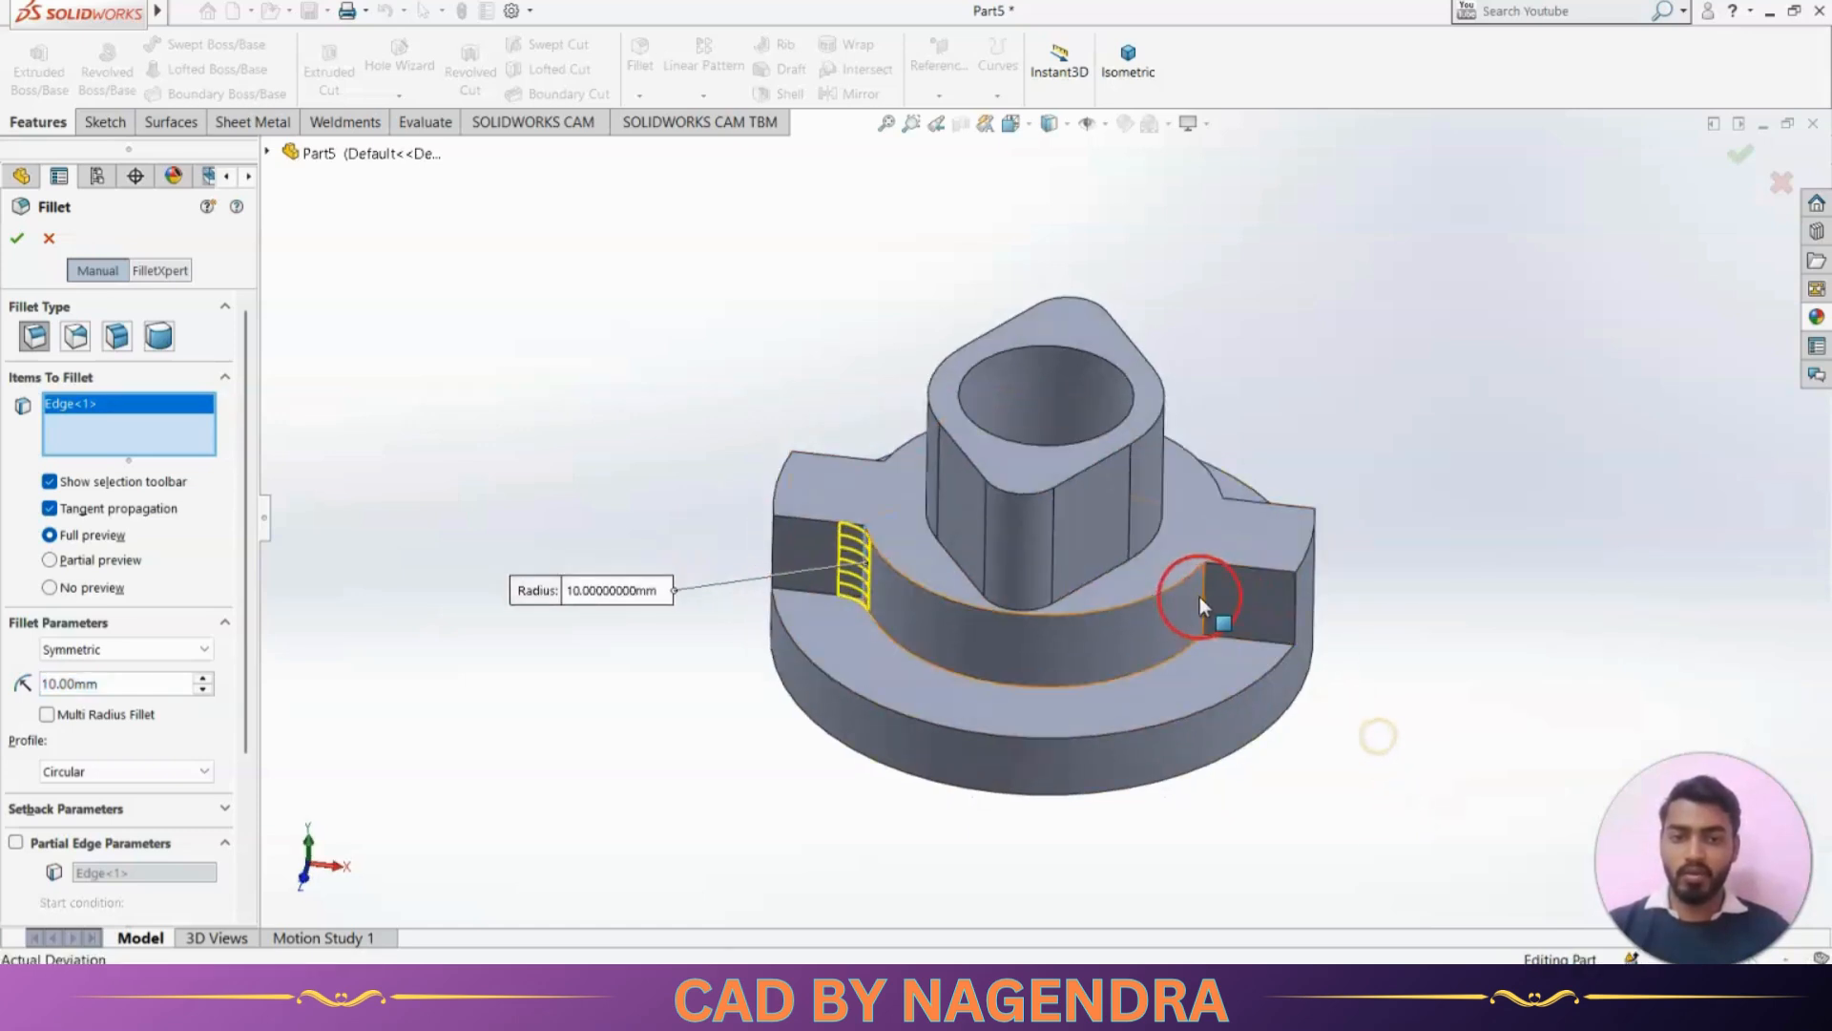
left_click(1200, 613)
Add the two opposite lug corner edges to the fillet, set its radius to 8 mm, and apply it
middle_click_drag(1201, 613, 1109, 597)
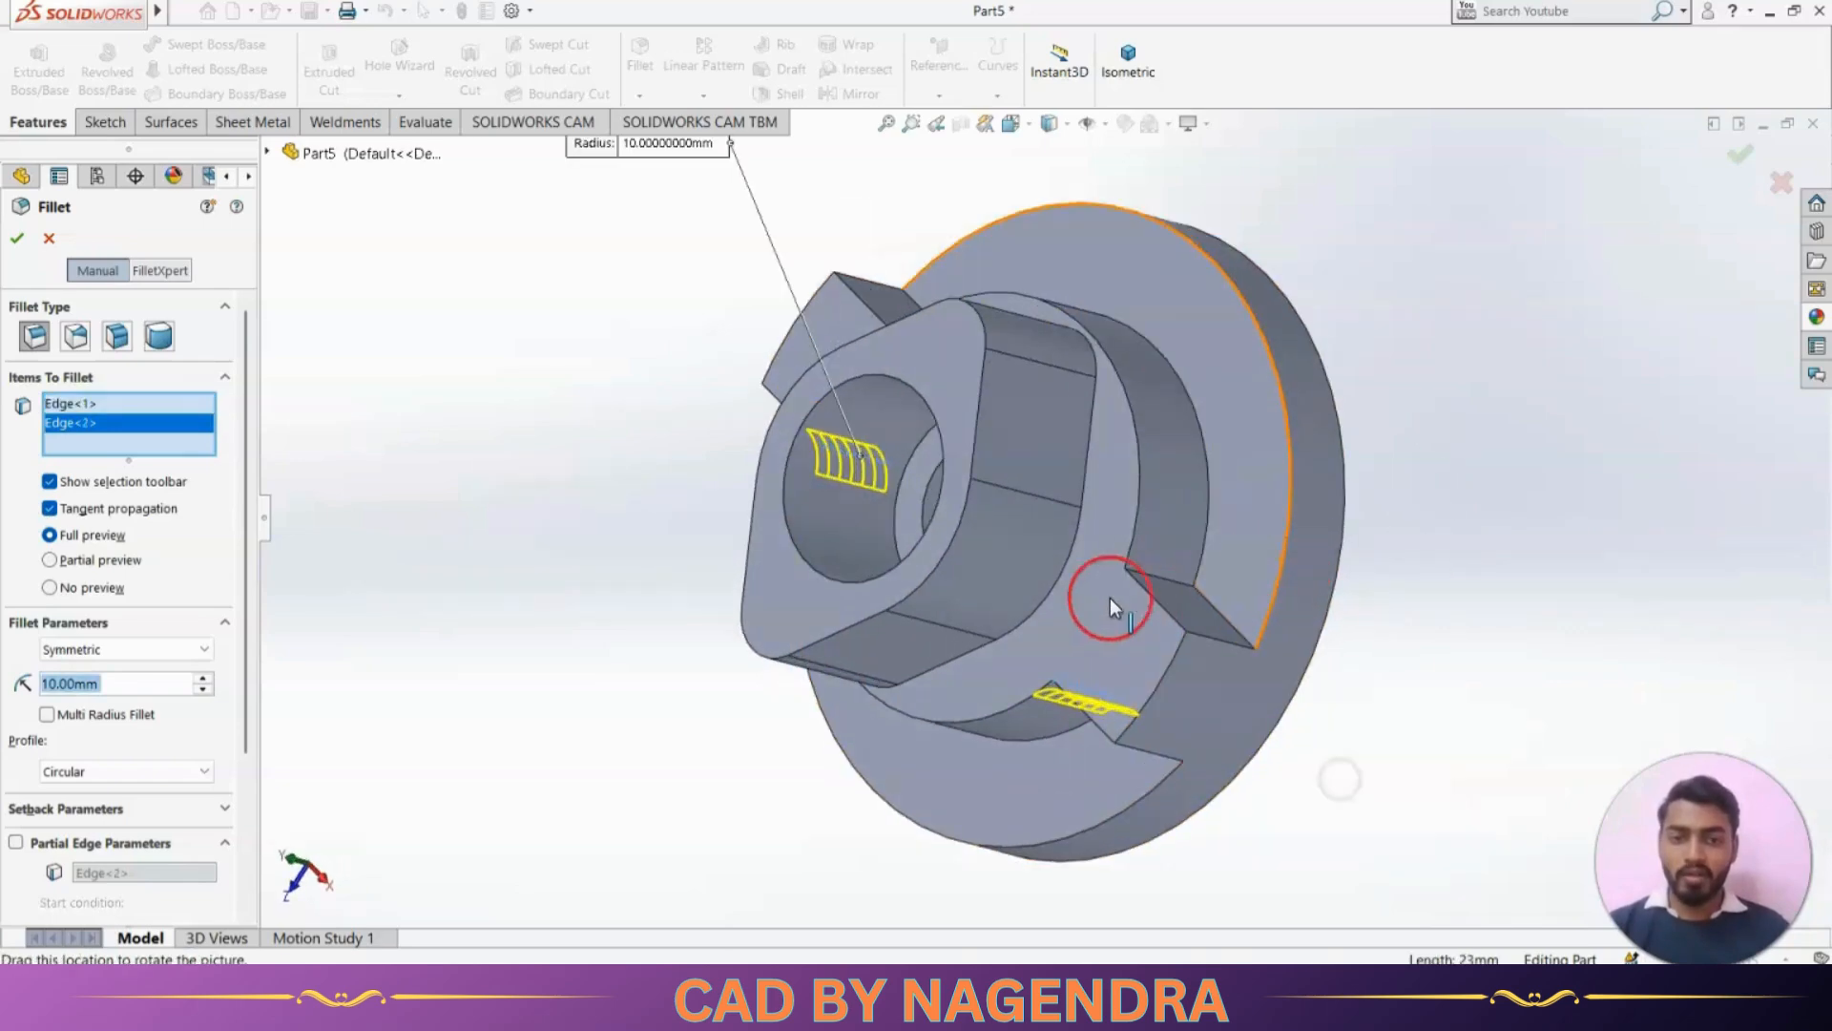
left_click(1153, 574)
middle_click_drag(928, 506, 949, 580)
left_click(866, 328)
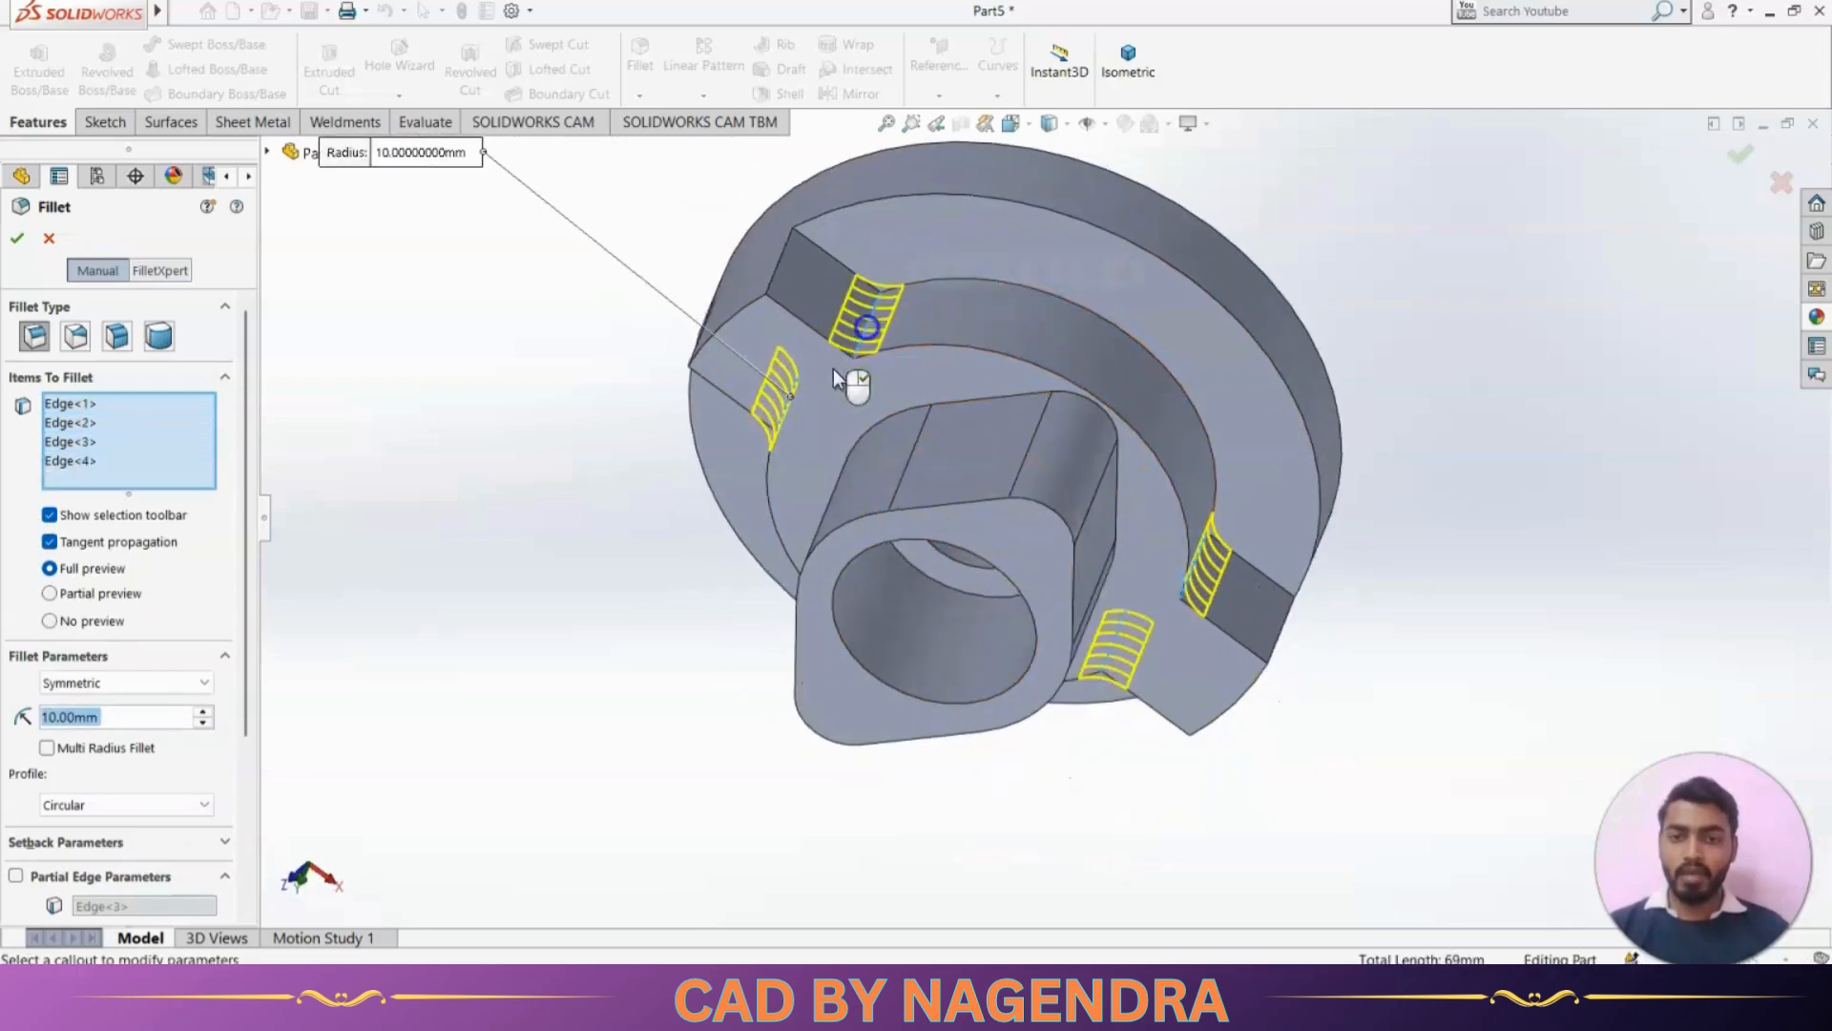
type("8")
key("Return")
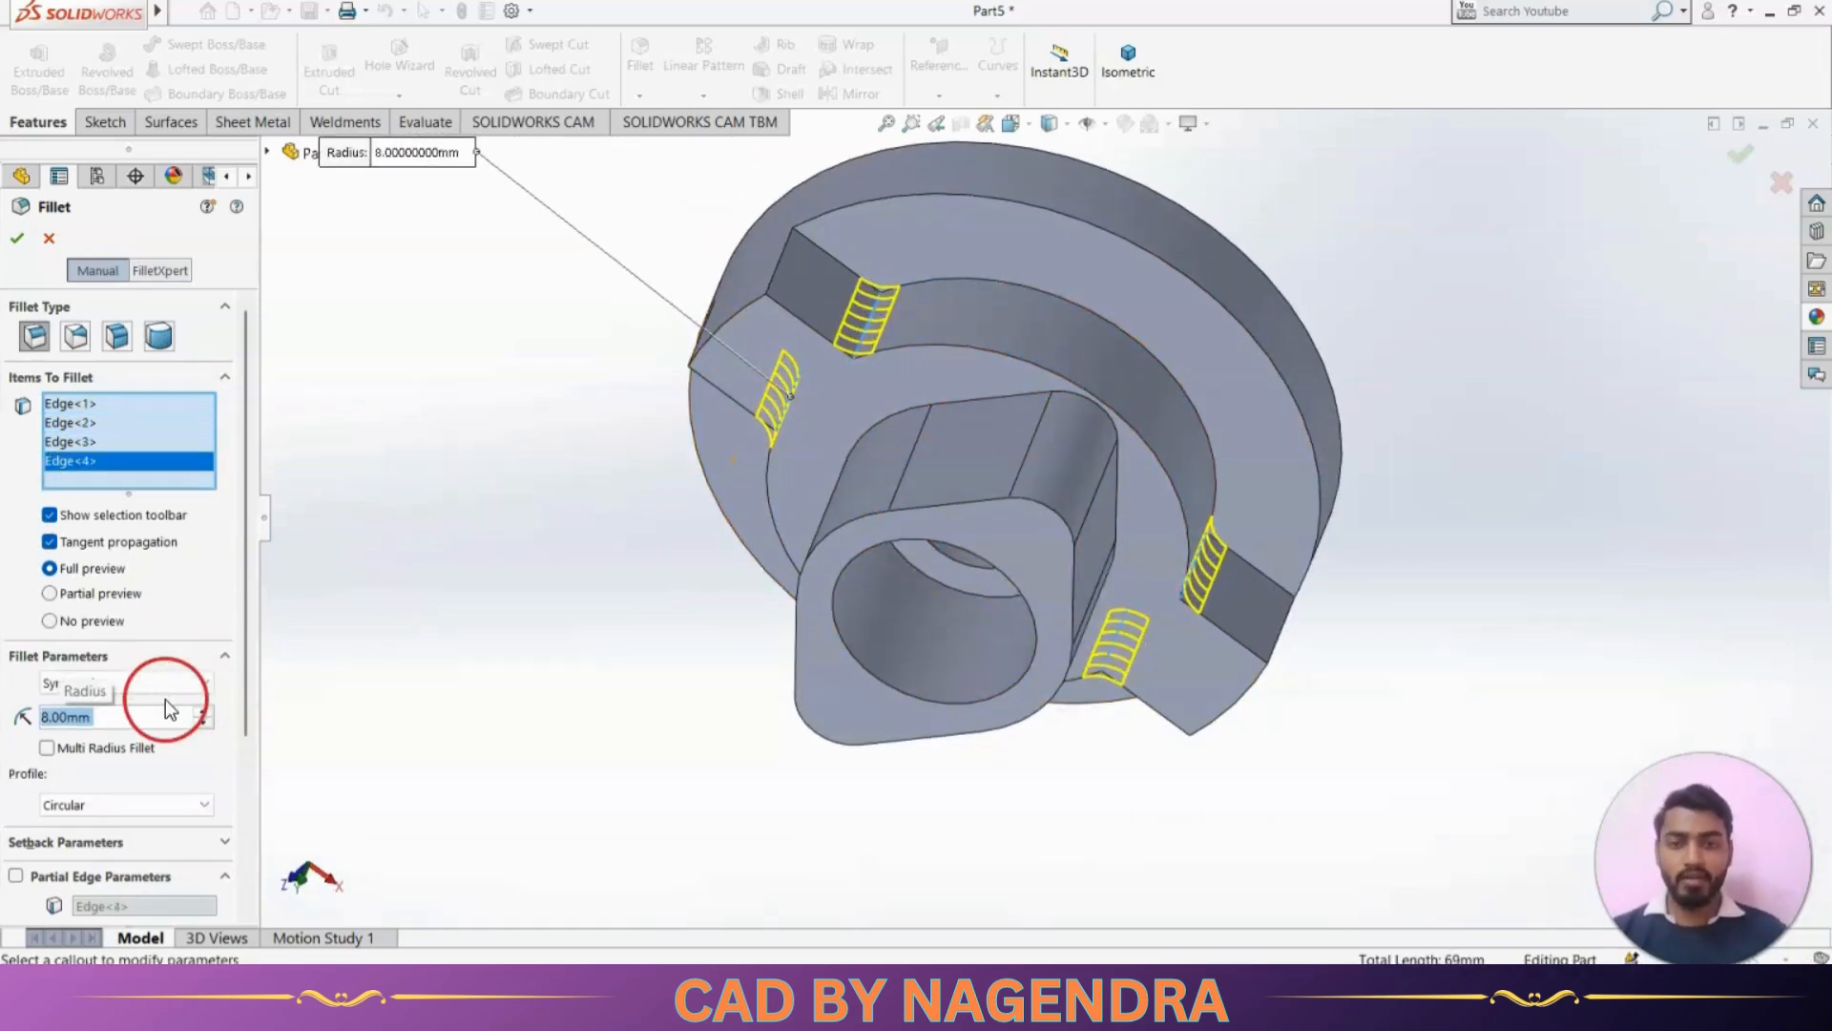
left_click(21, 240)
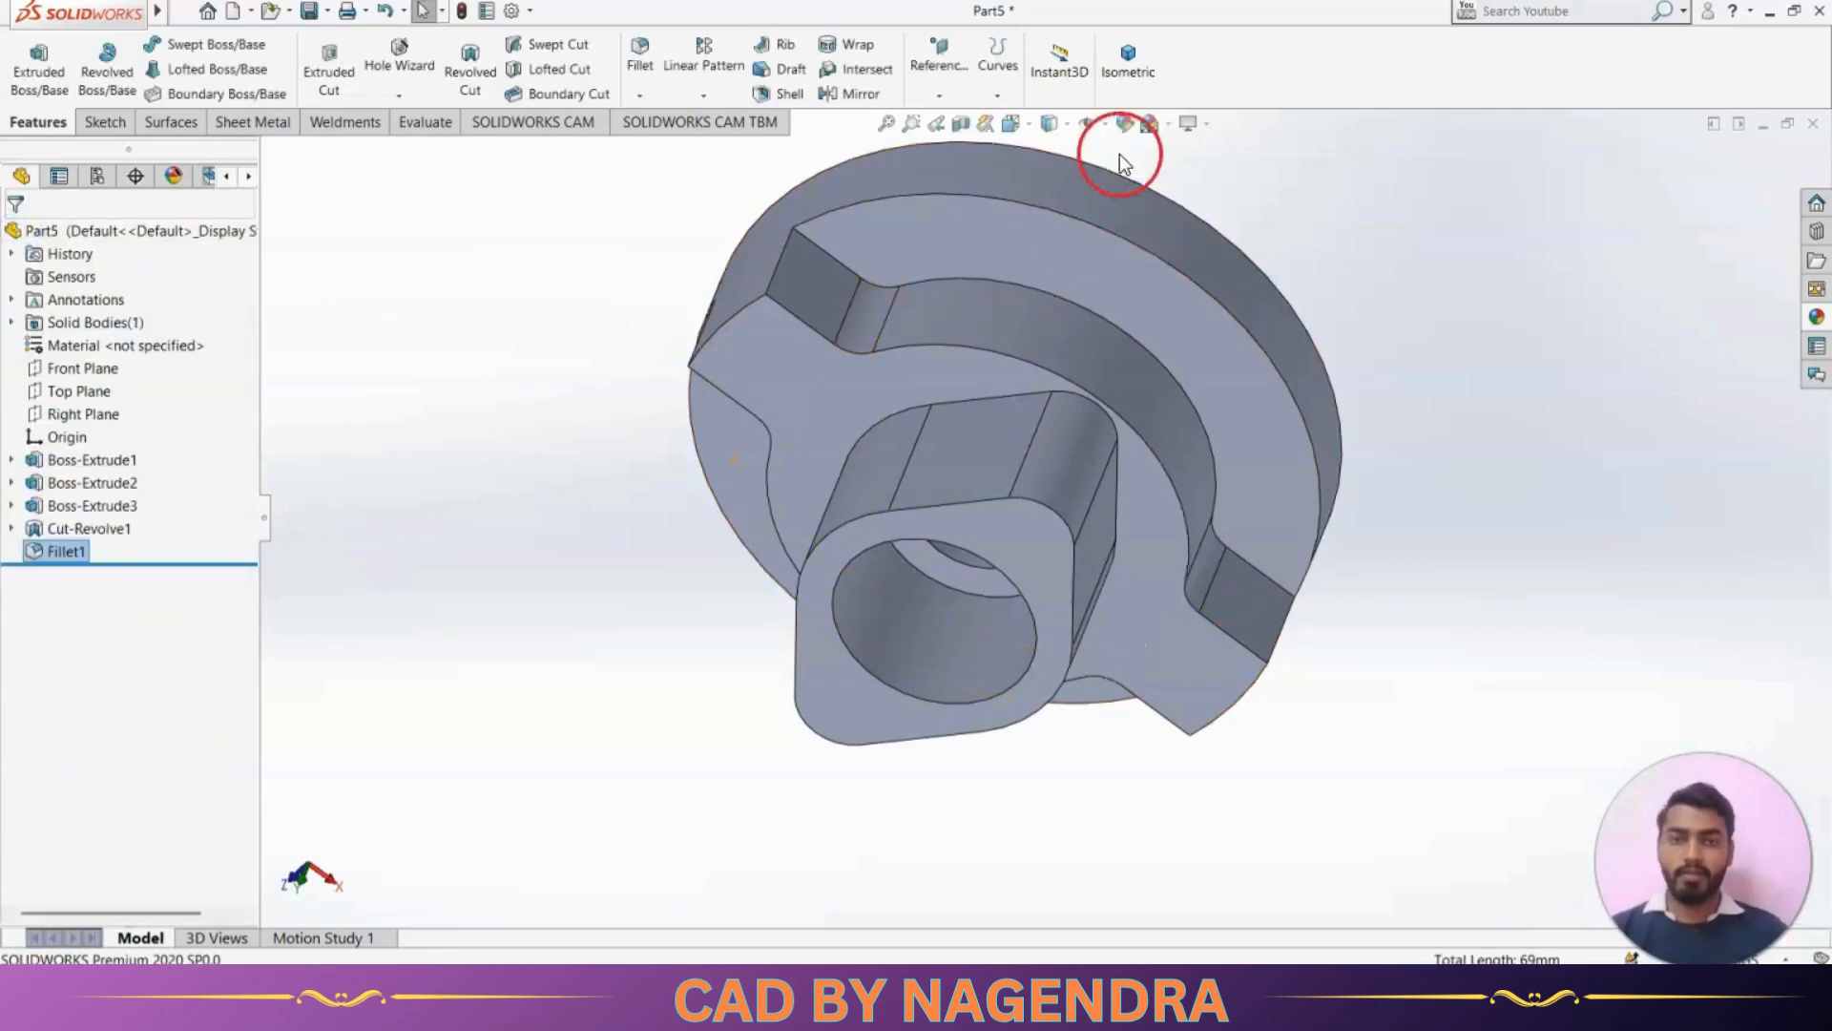
Check the 2 × Ø10 holes in the reference drawing and start a Hole Wizard legacy hole of type Simple Drilled
left_click(1126, 61)
middle_click_drag(800, 620, 781, 735)
key("alt+Tab")
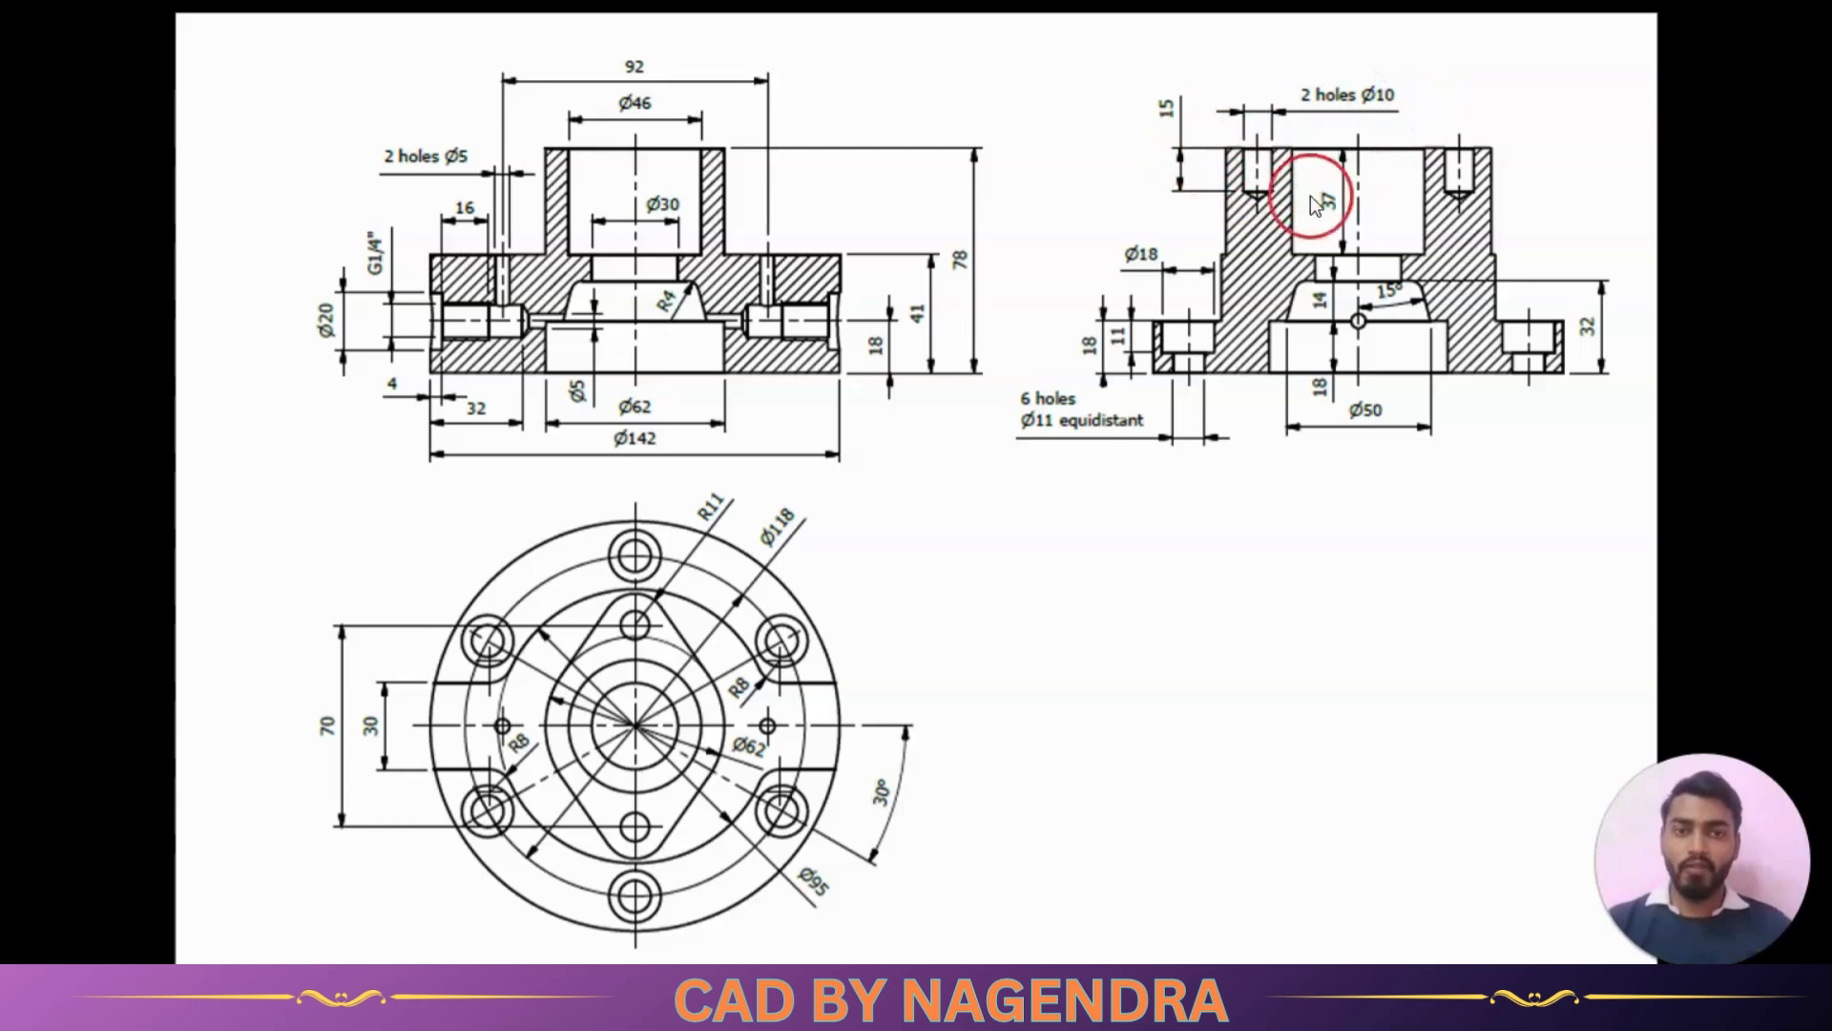
scroll(1362, 166, "up", 2)
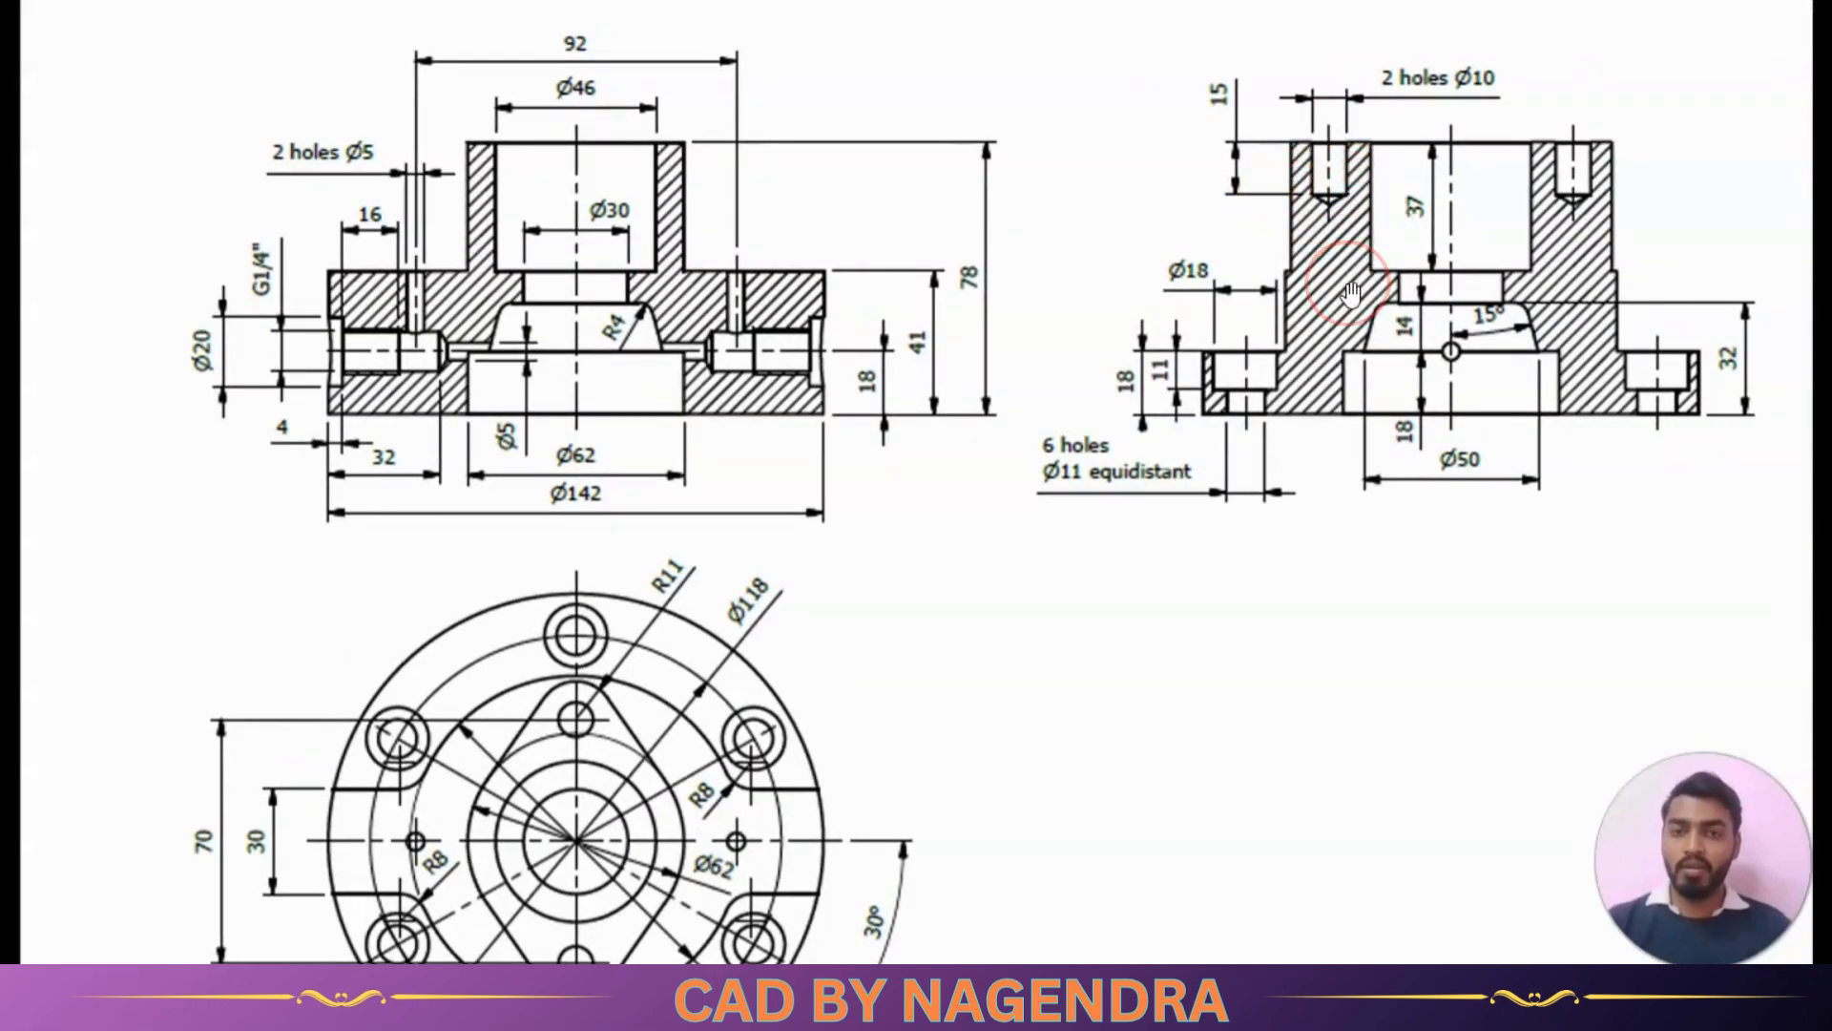
key("alt+Tab")
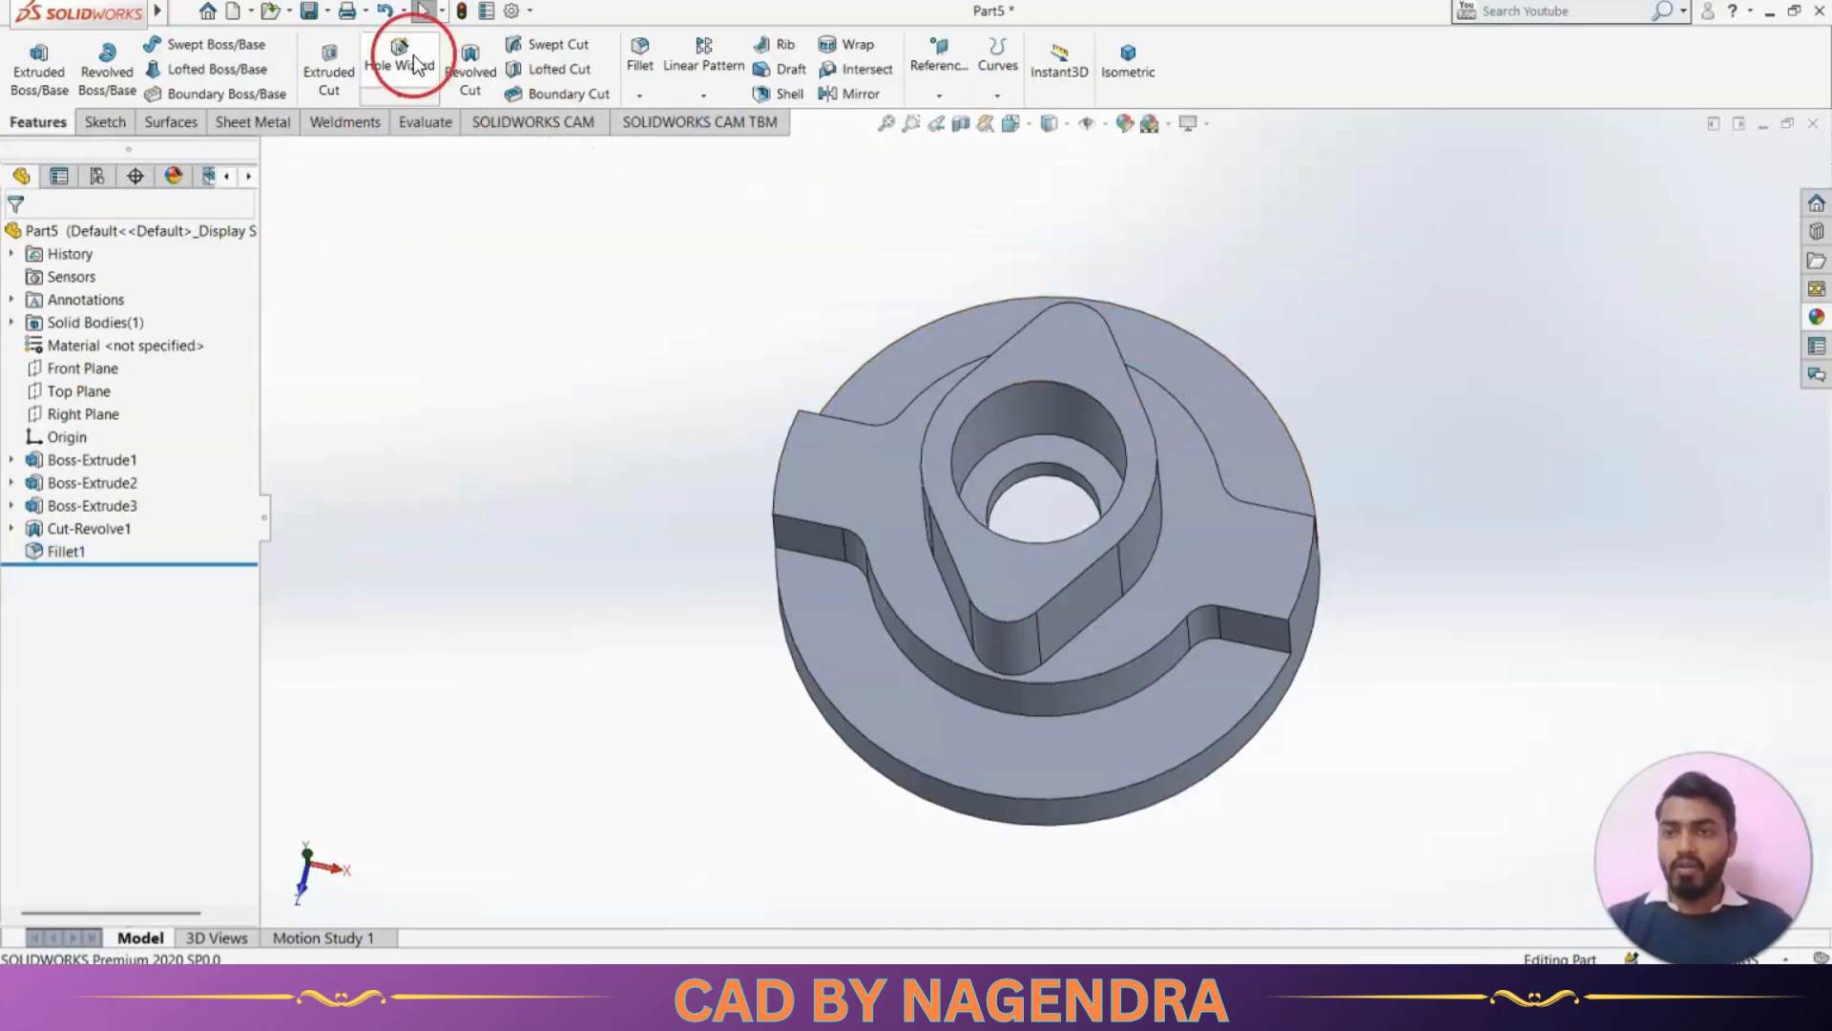
left_click(413, 64)
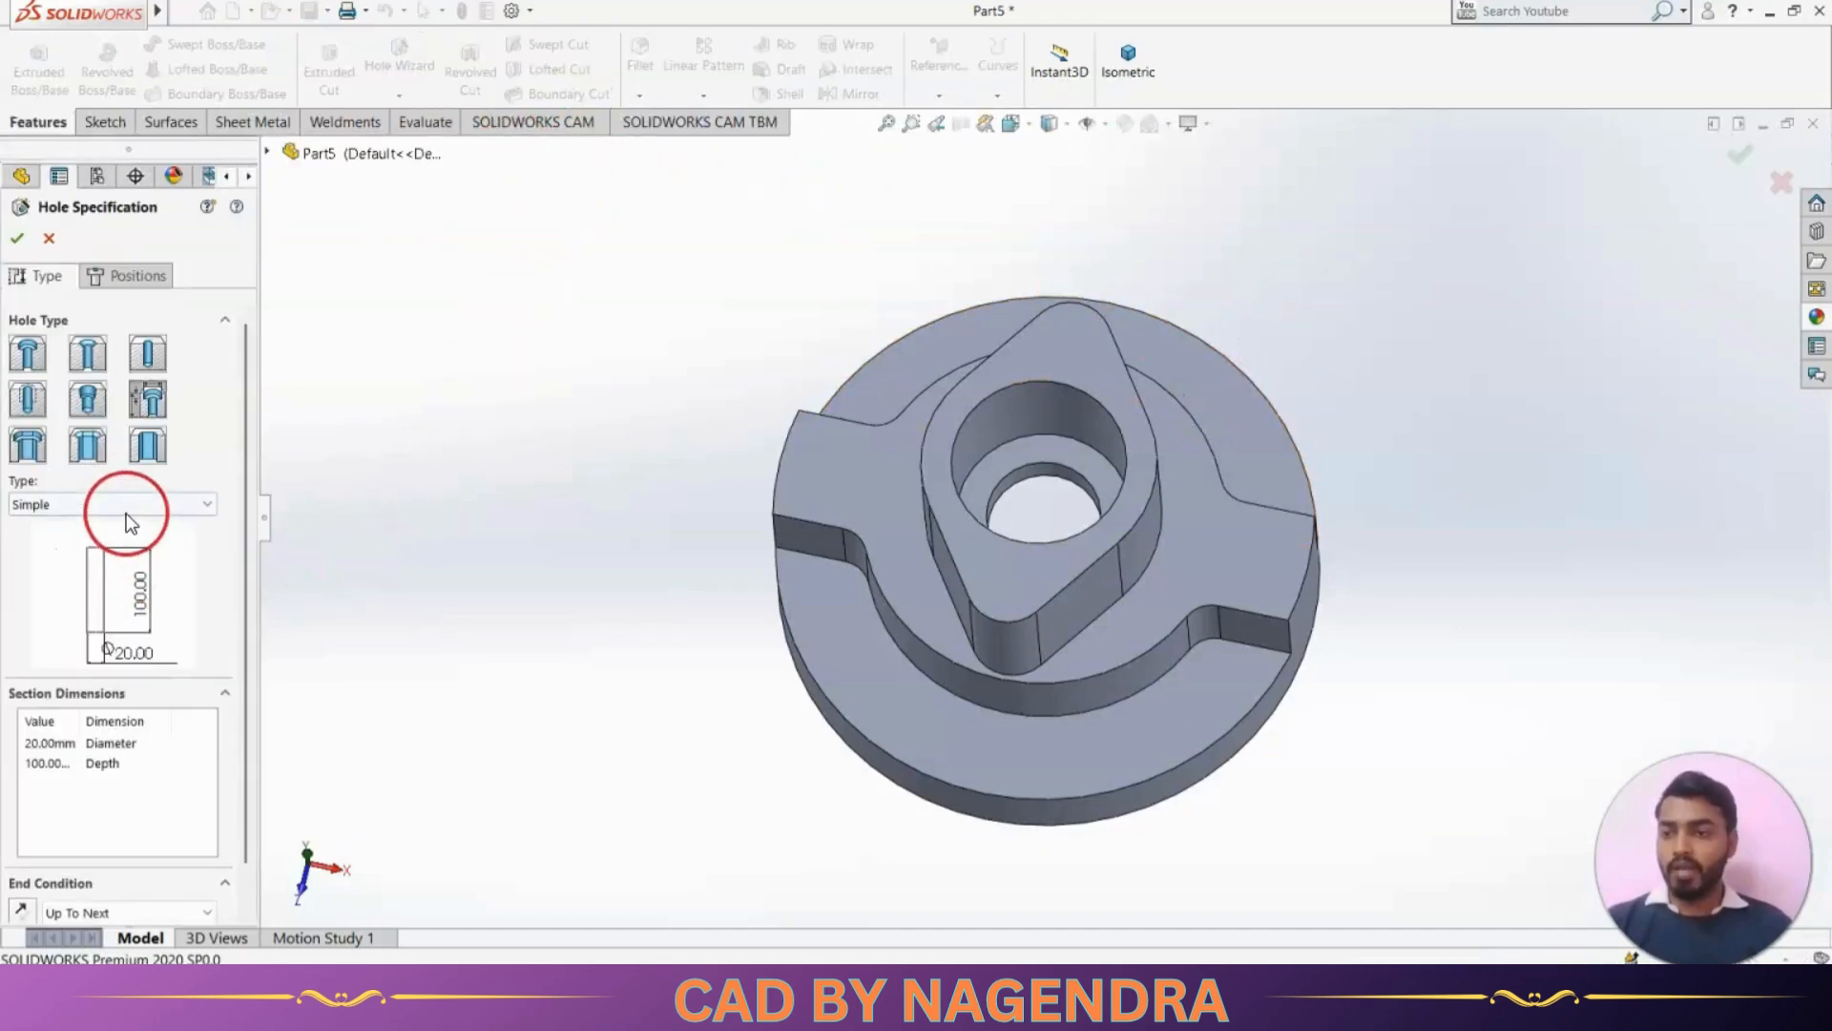
left_click(150, 403)
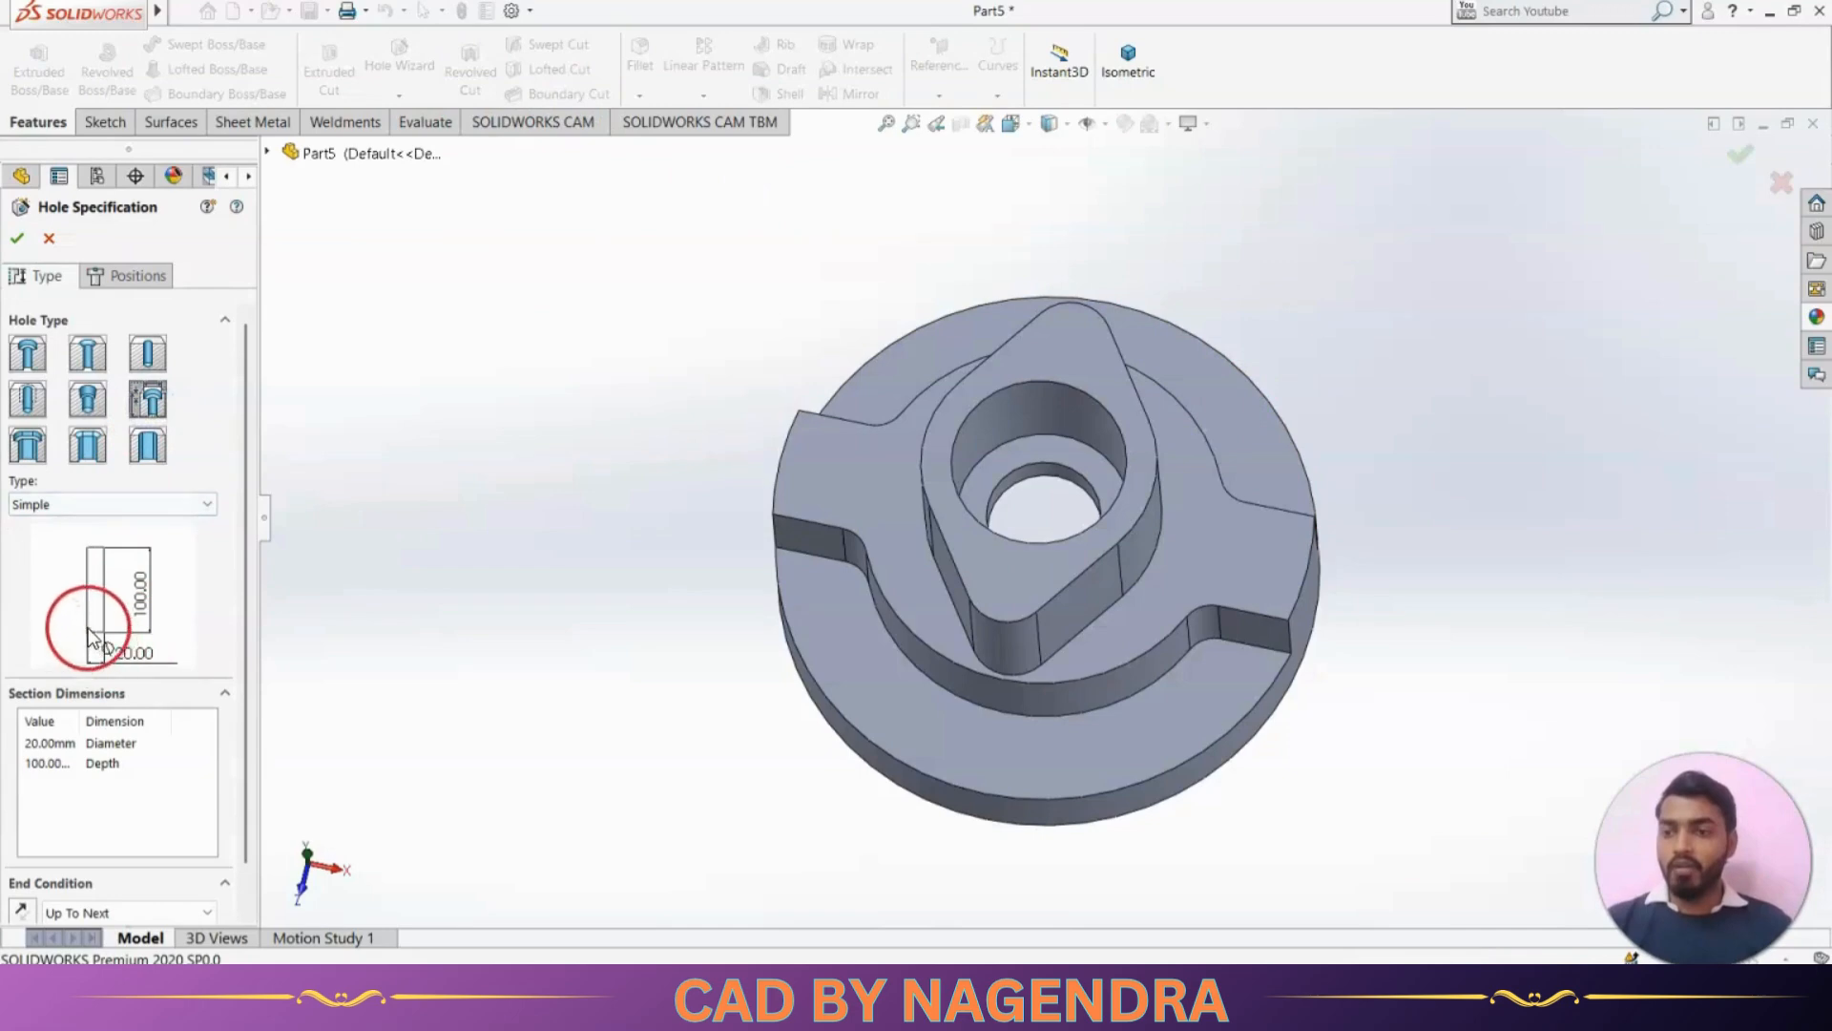
left_click(164, 506)
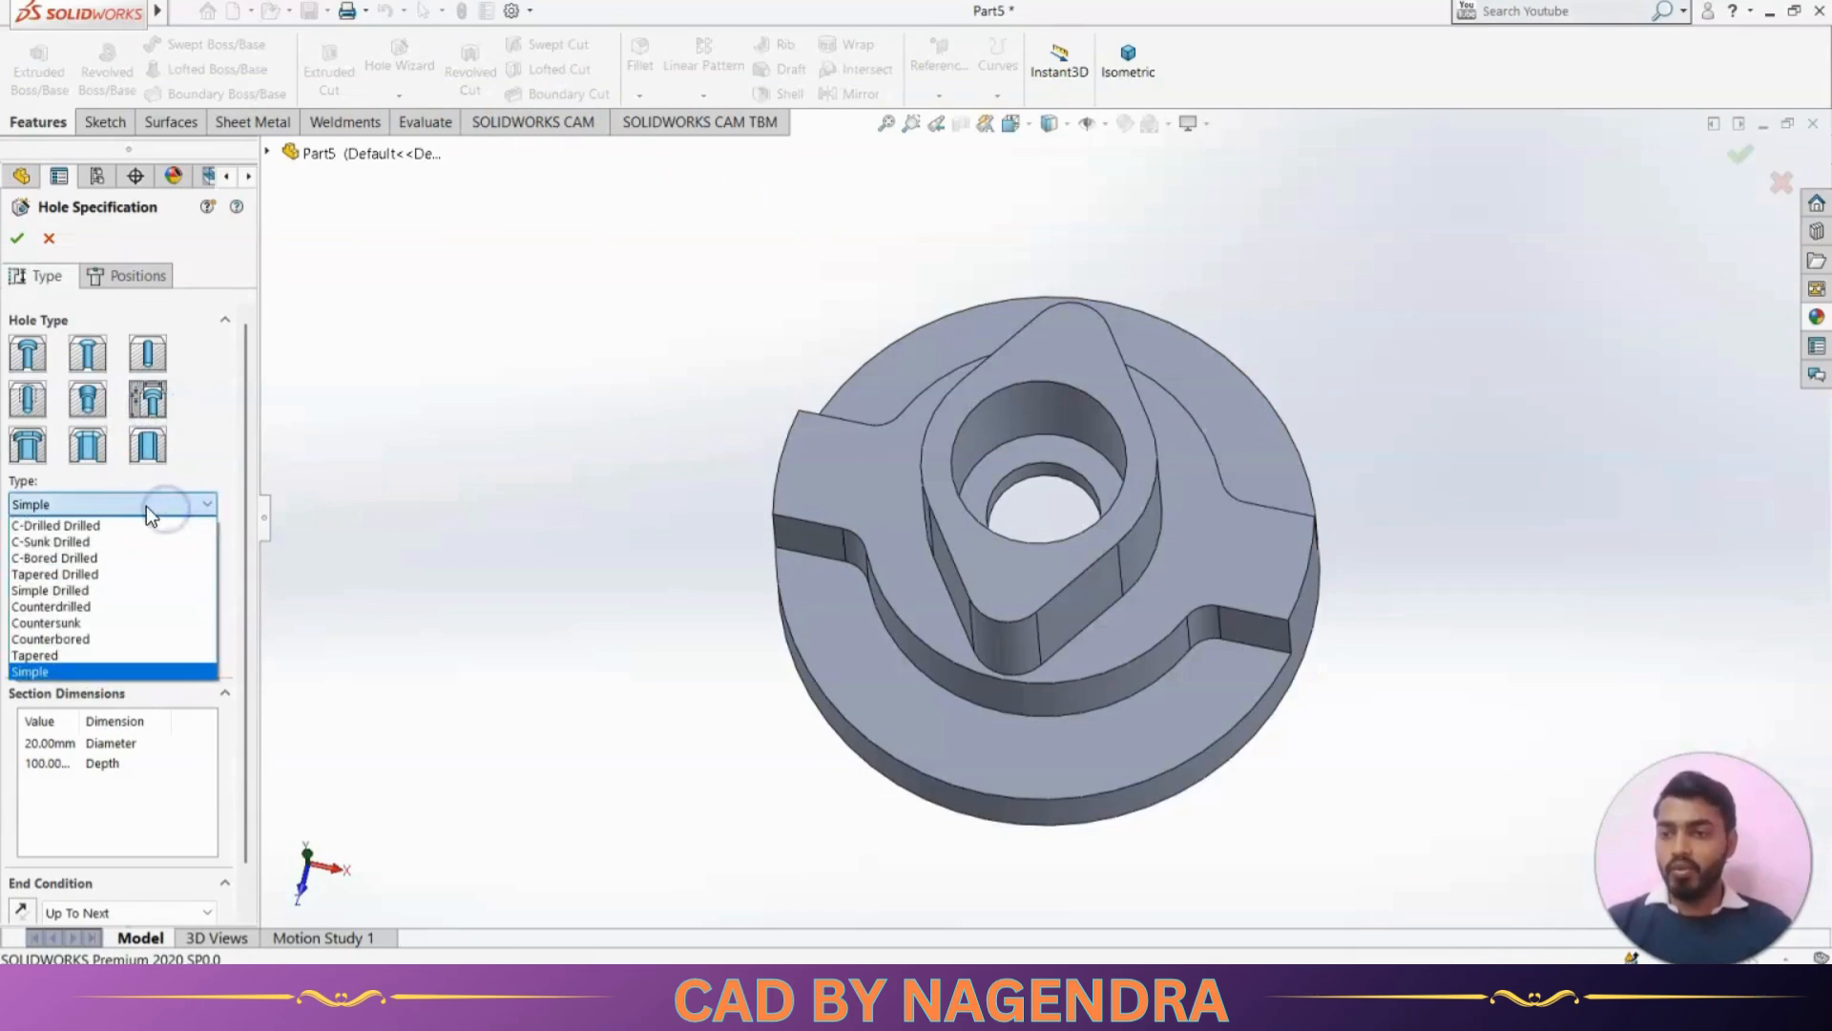
left_click(80, 527)
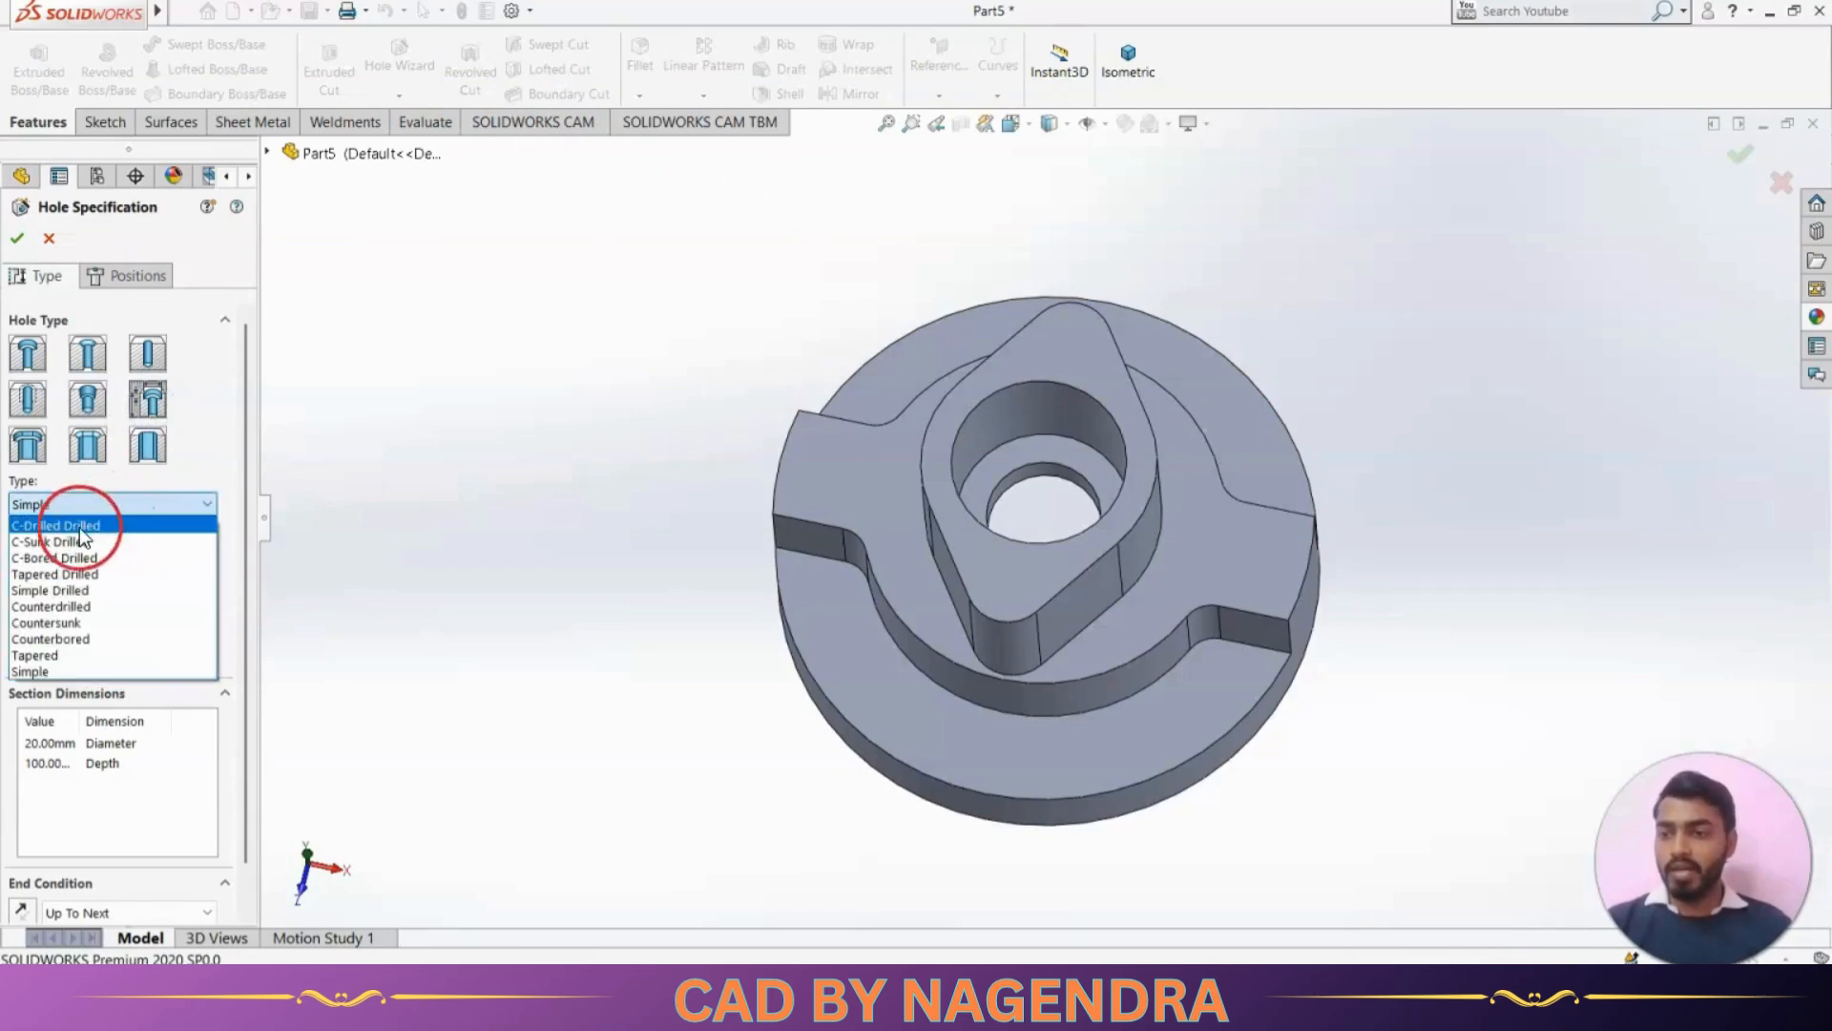
left_click(84, 589)
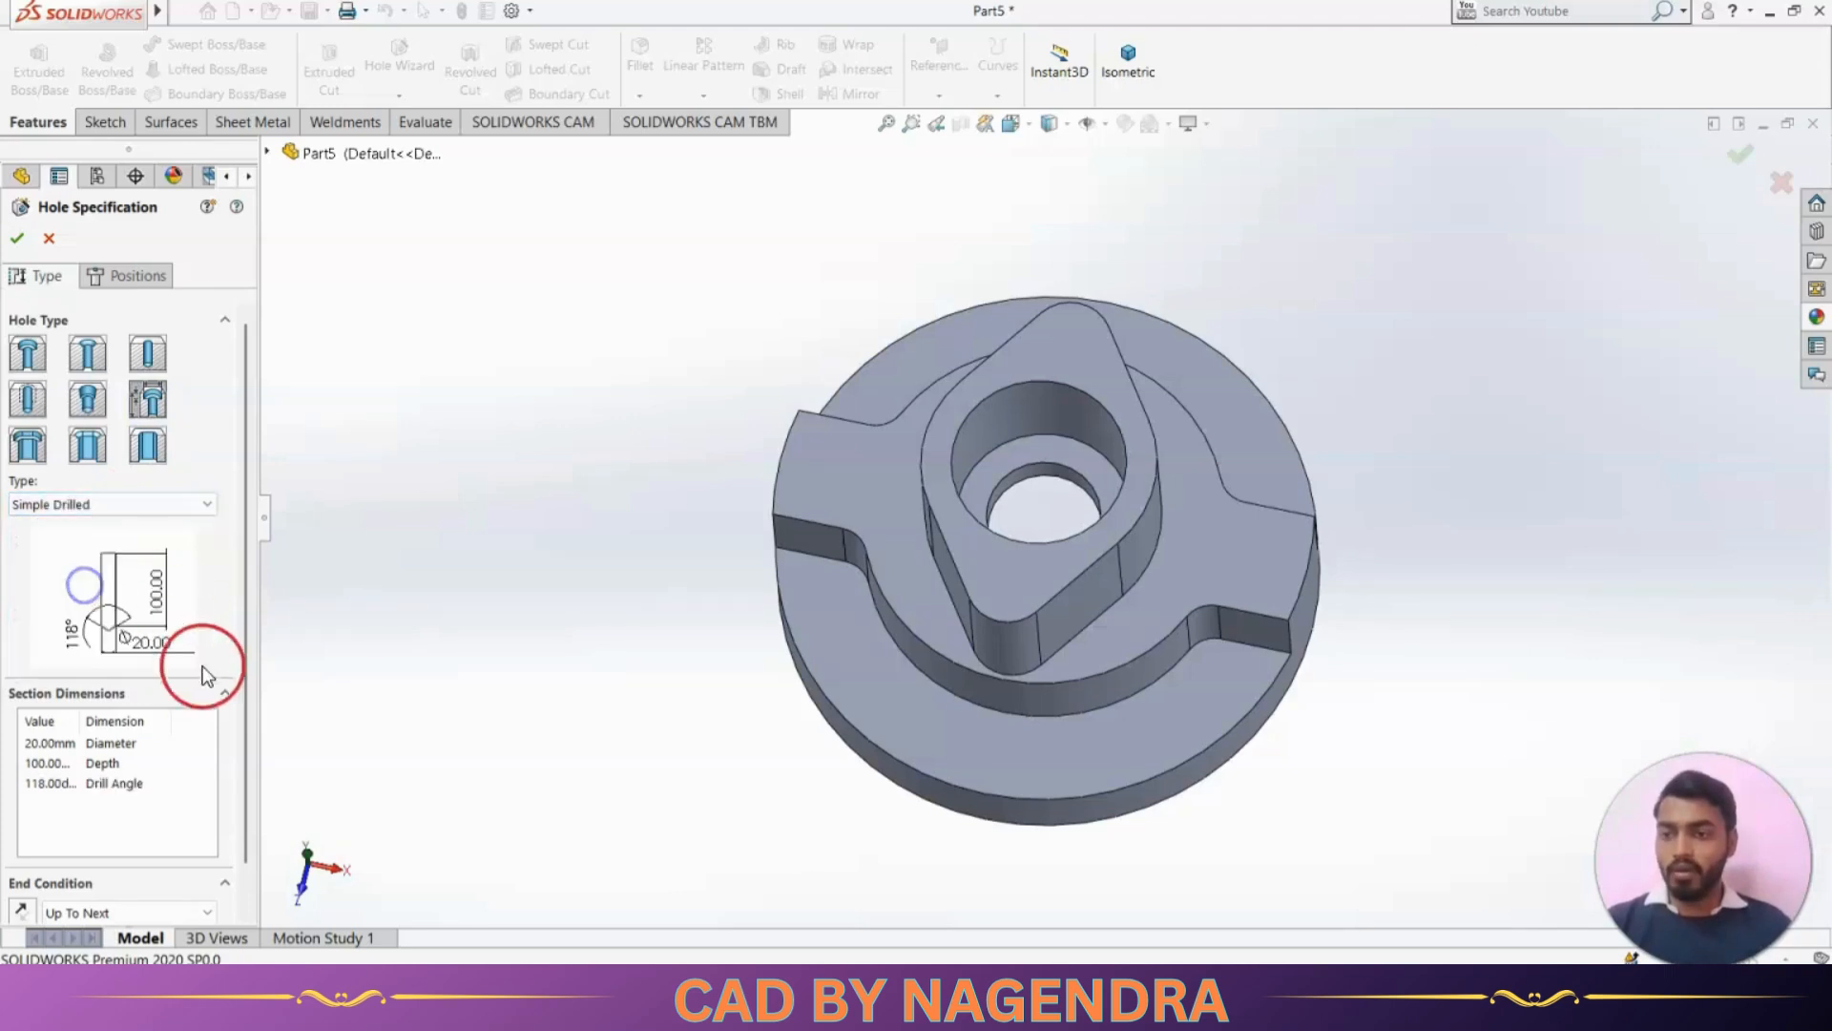
Set the drilled hole's diameter to 10 mm, as given in the reference drawing
key("alt+Tab")
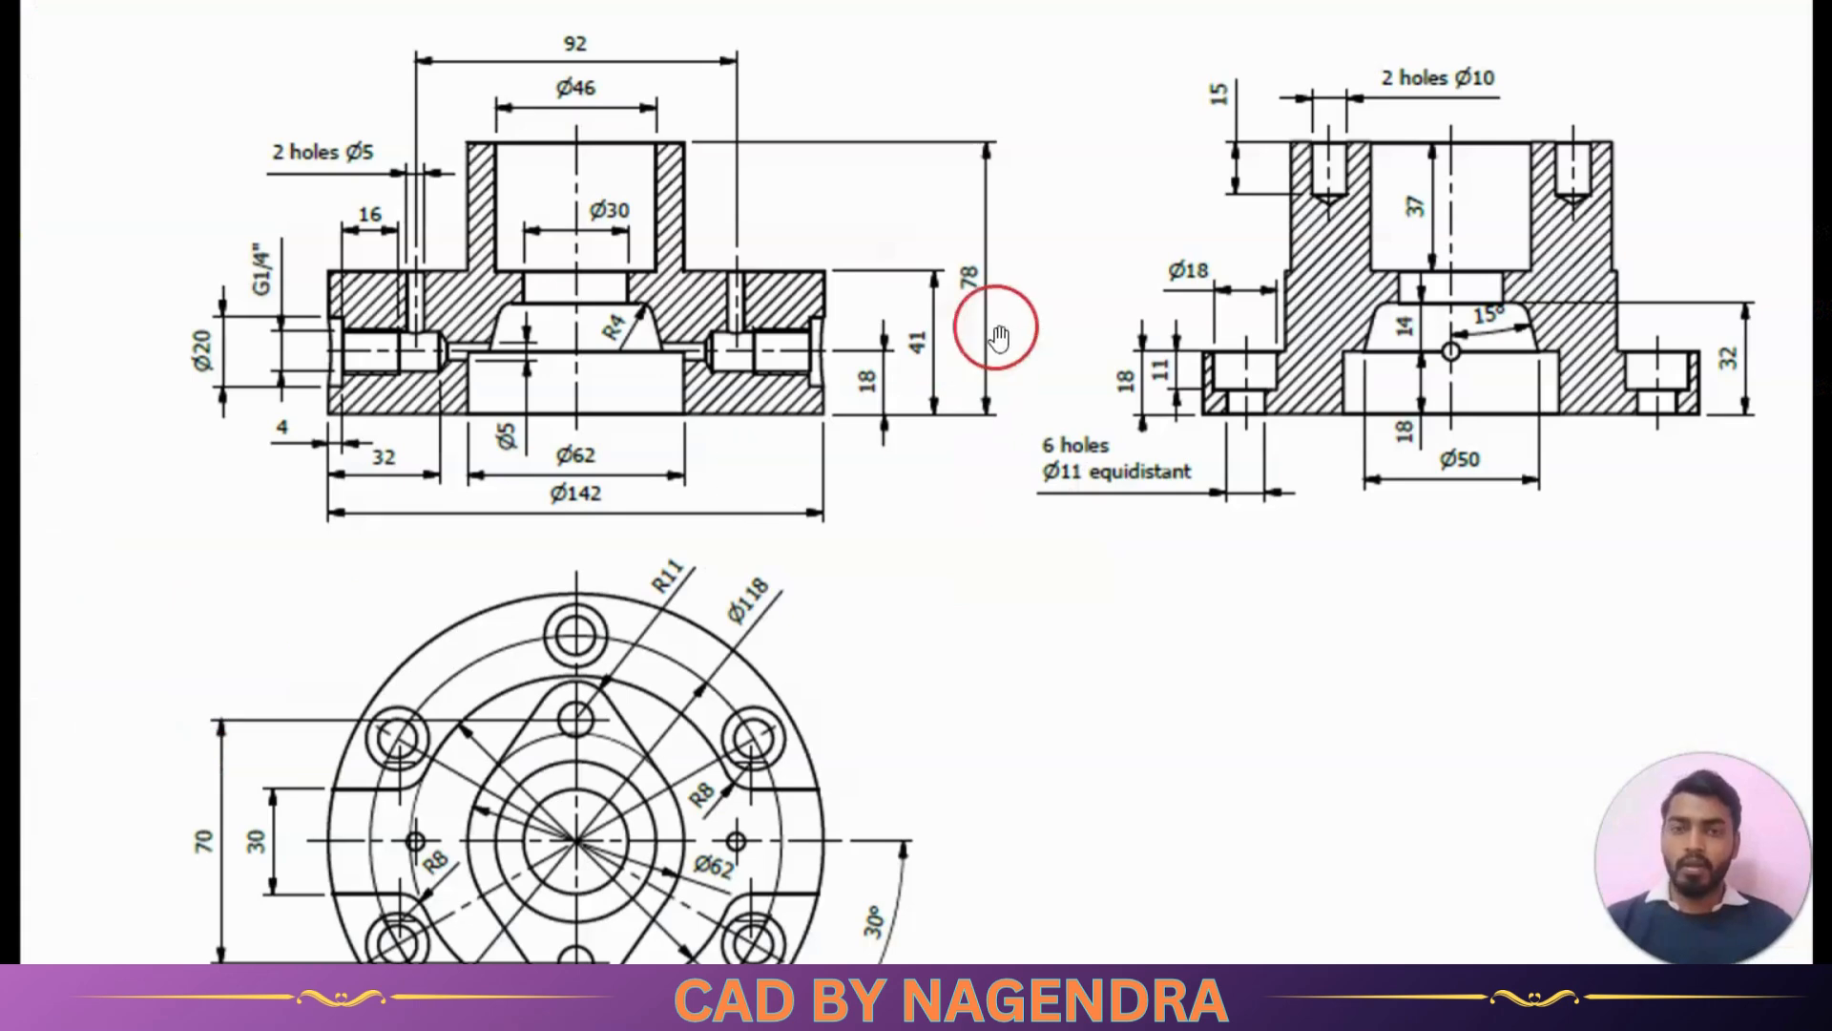
key("alt+Tab")
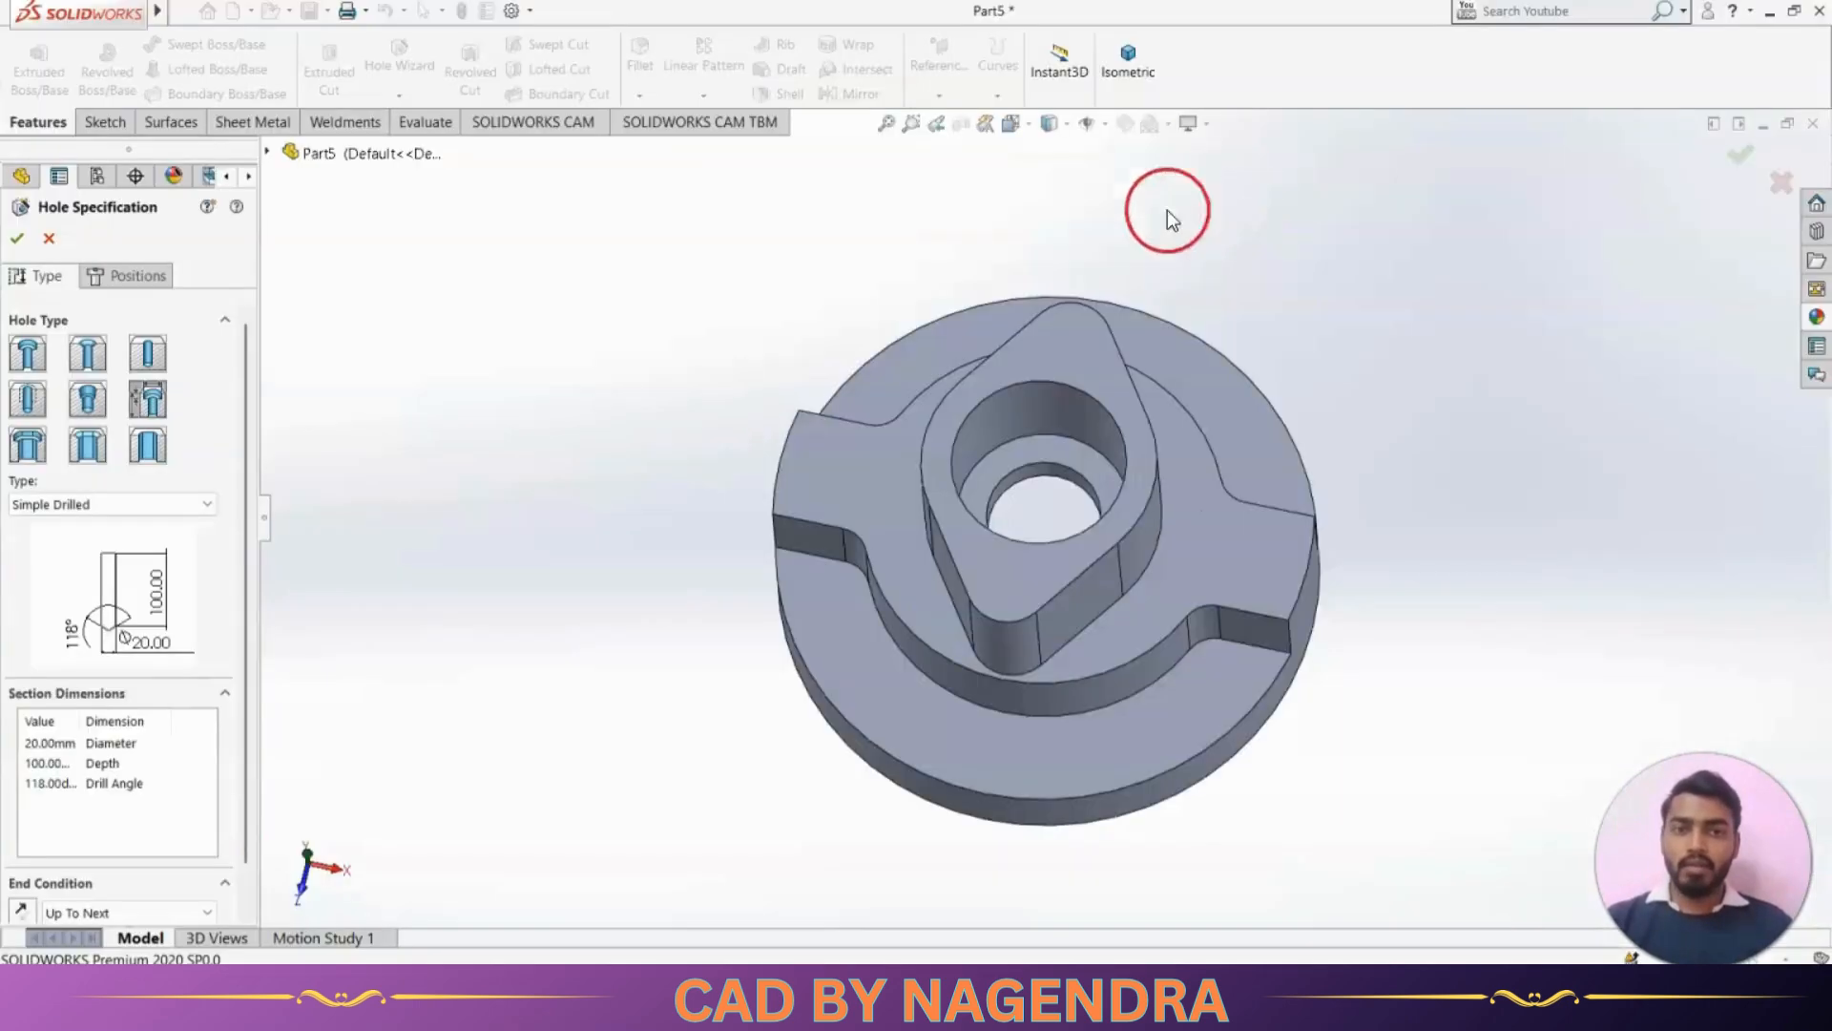
double_click(43, 743)
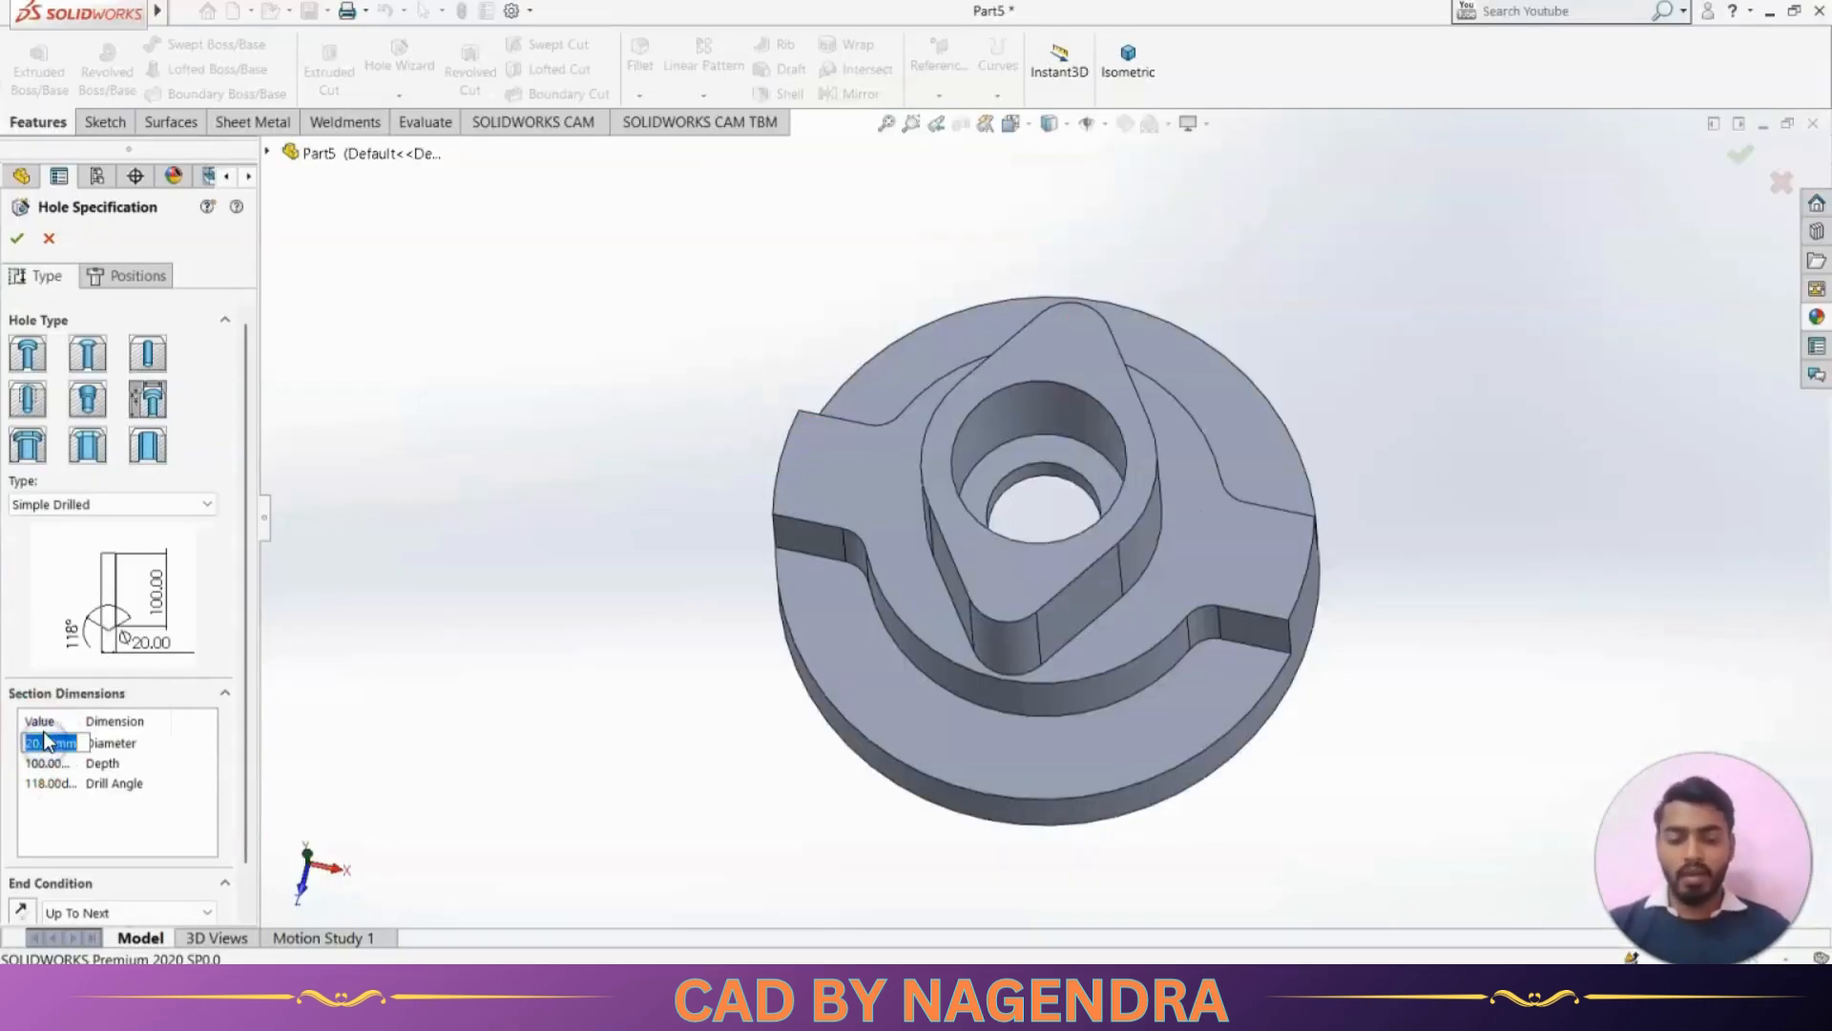
type("10")
left_click(49, 741)
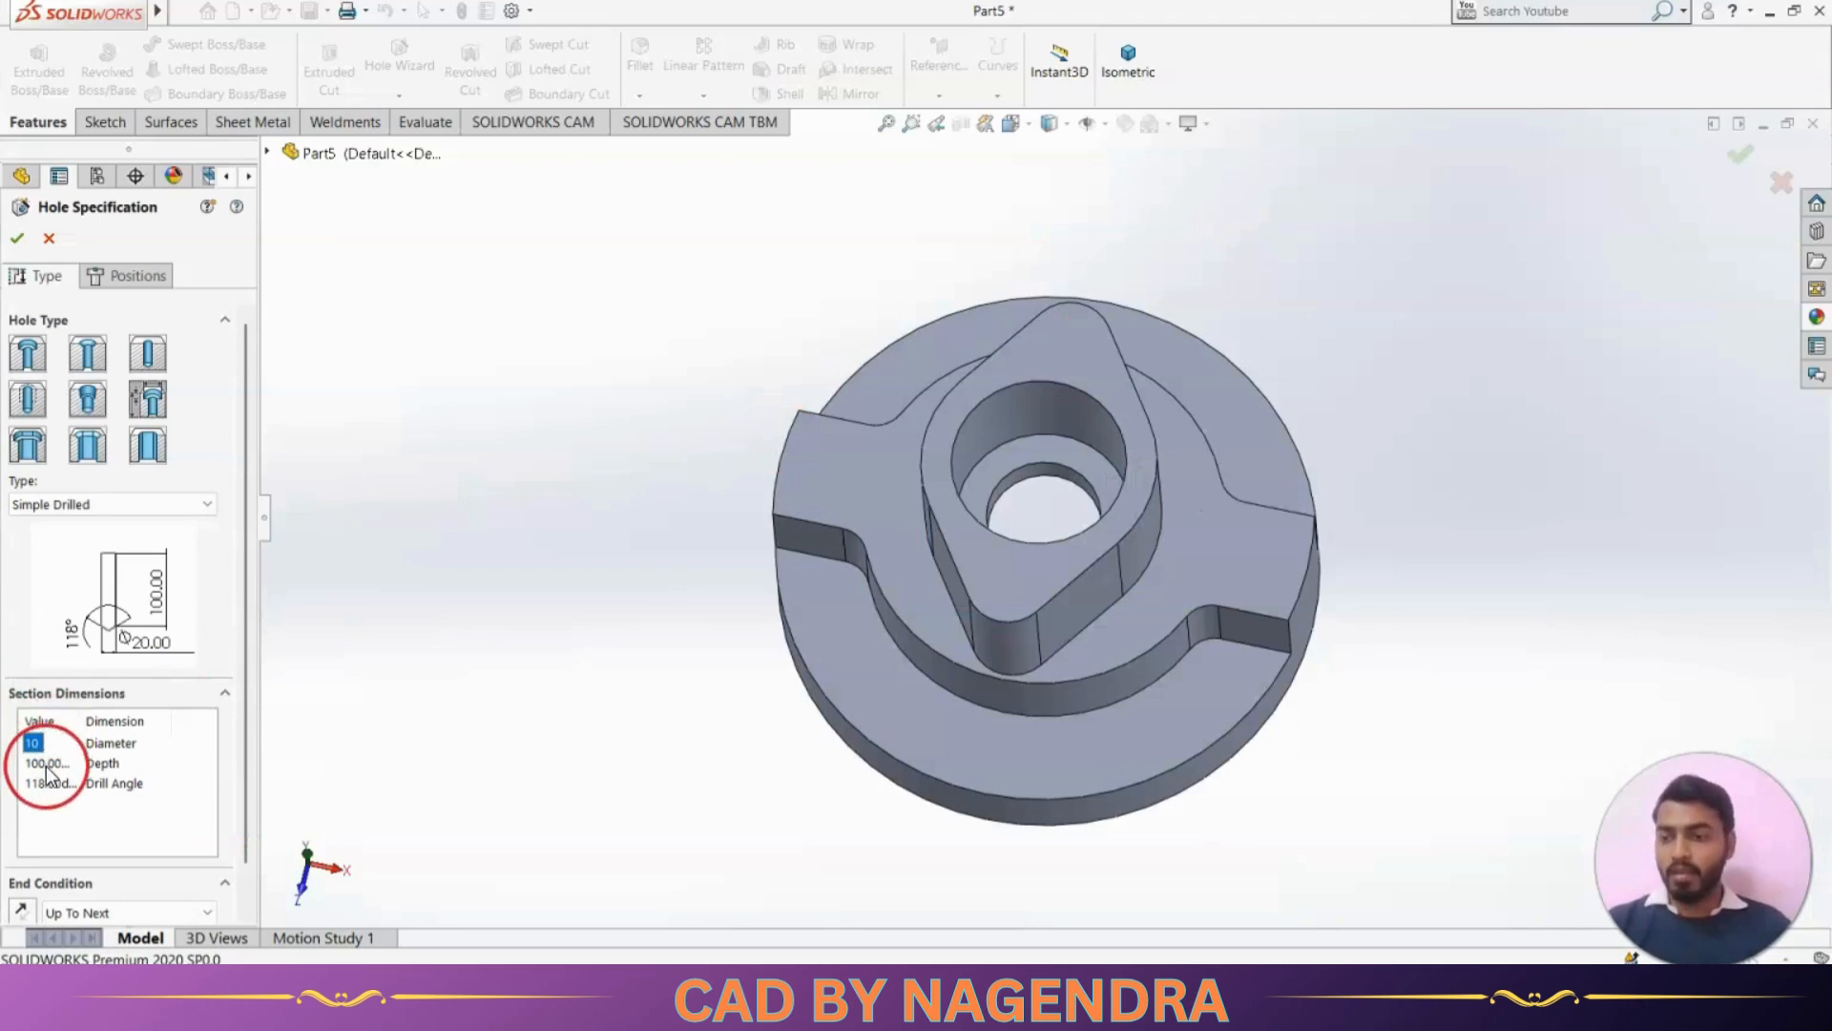
Change the hole's end condition to Blind and set its depth to 15 mm
double_click(46, 766)
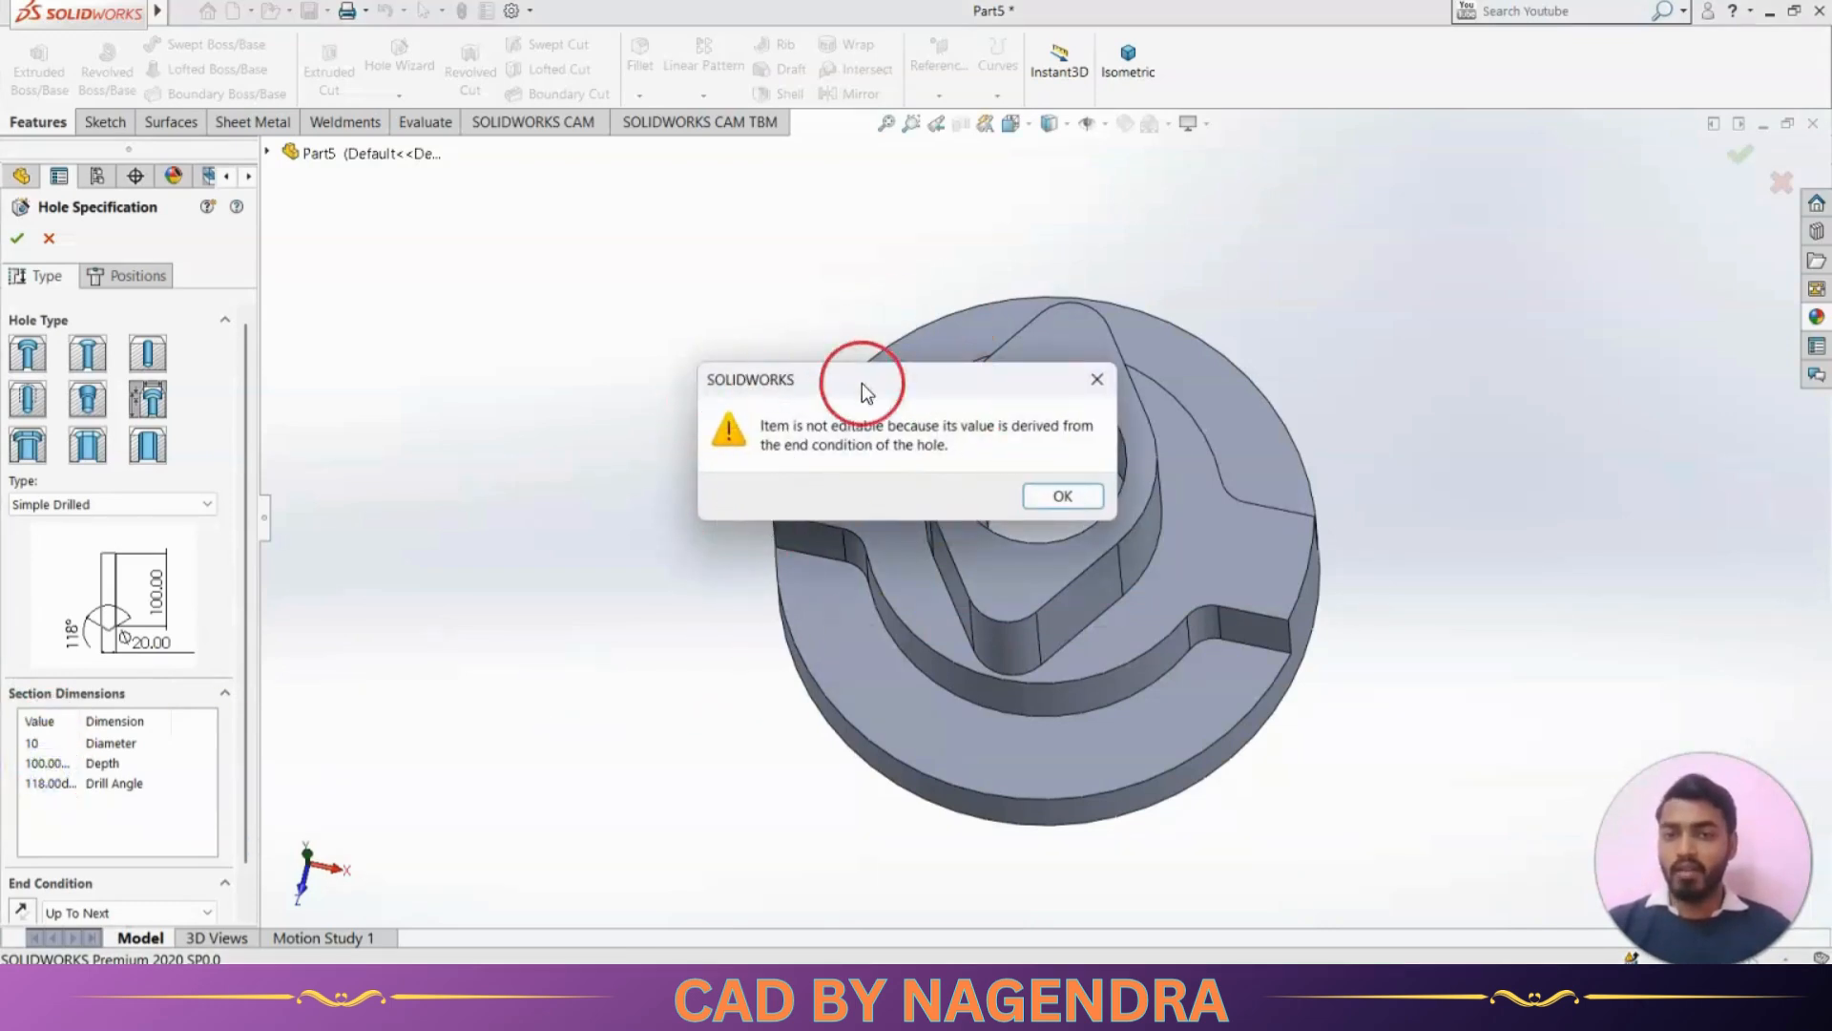
left_click(1088, 494)
left_click(336, 900)
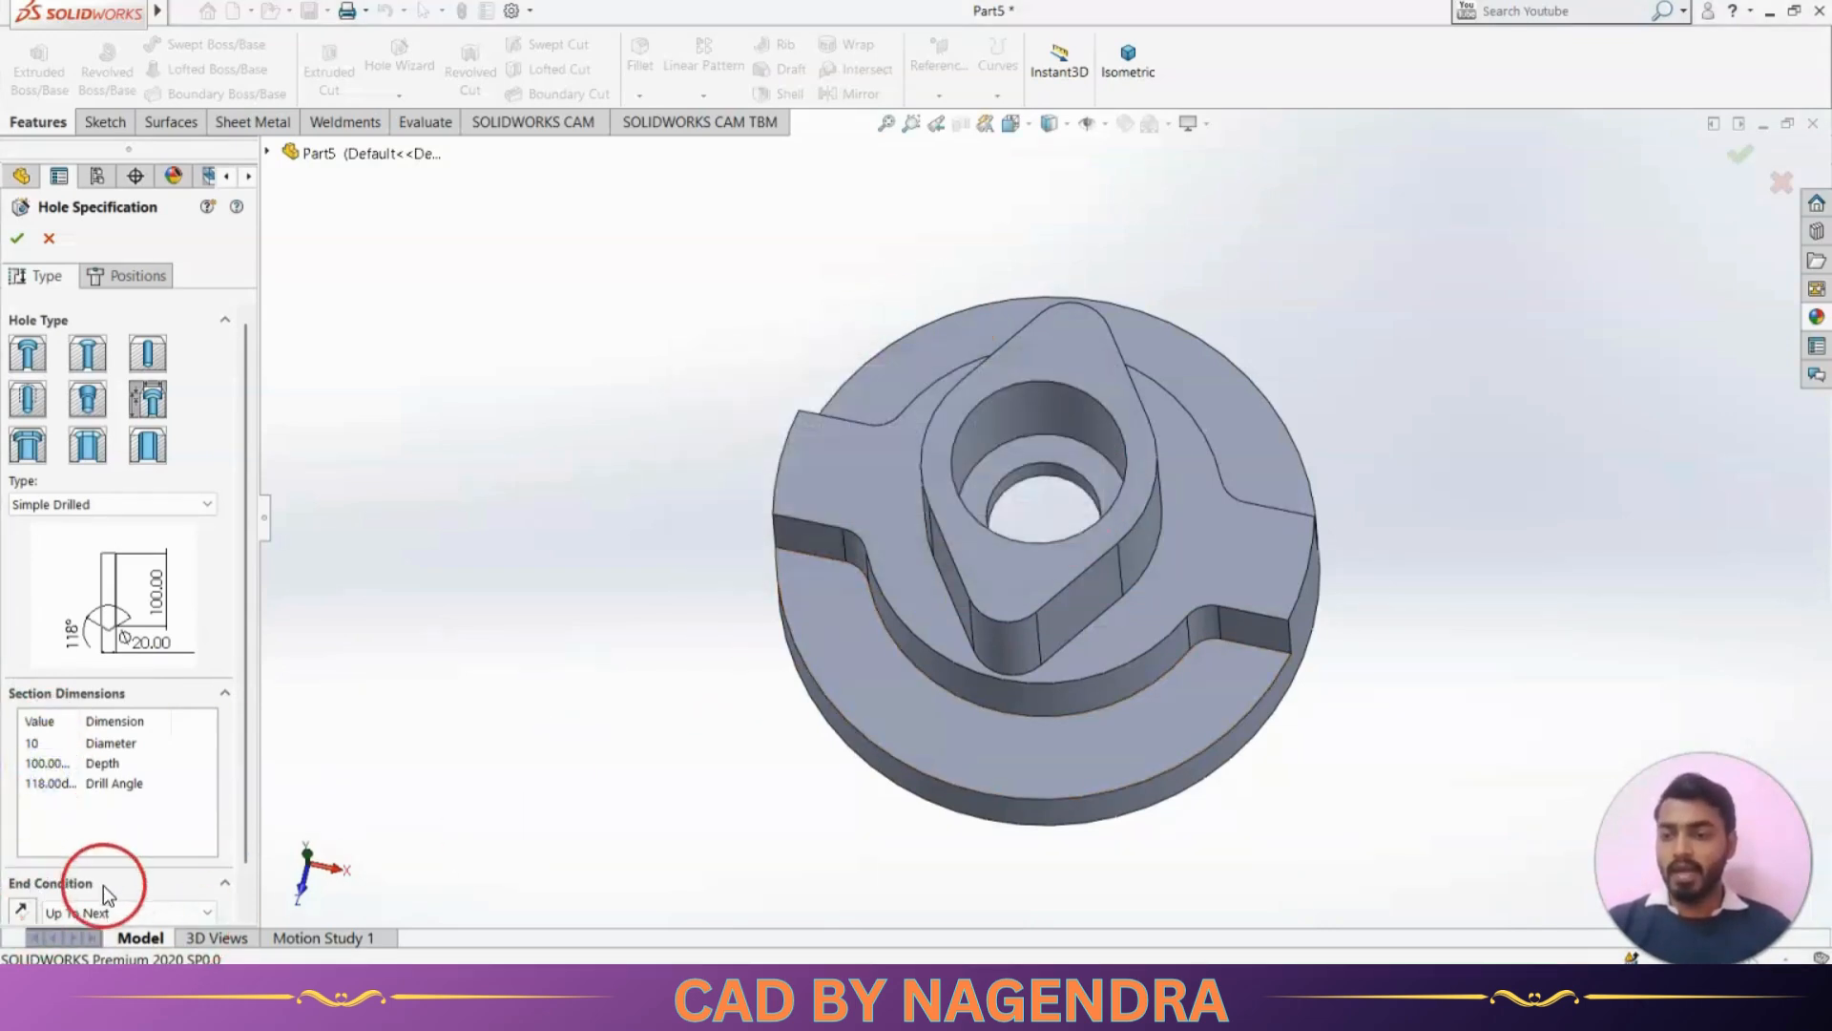
left_click(117, 914)
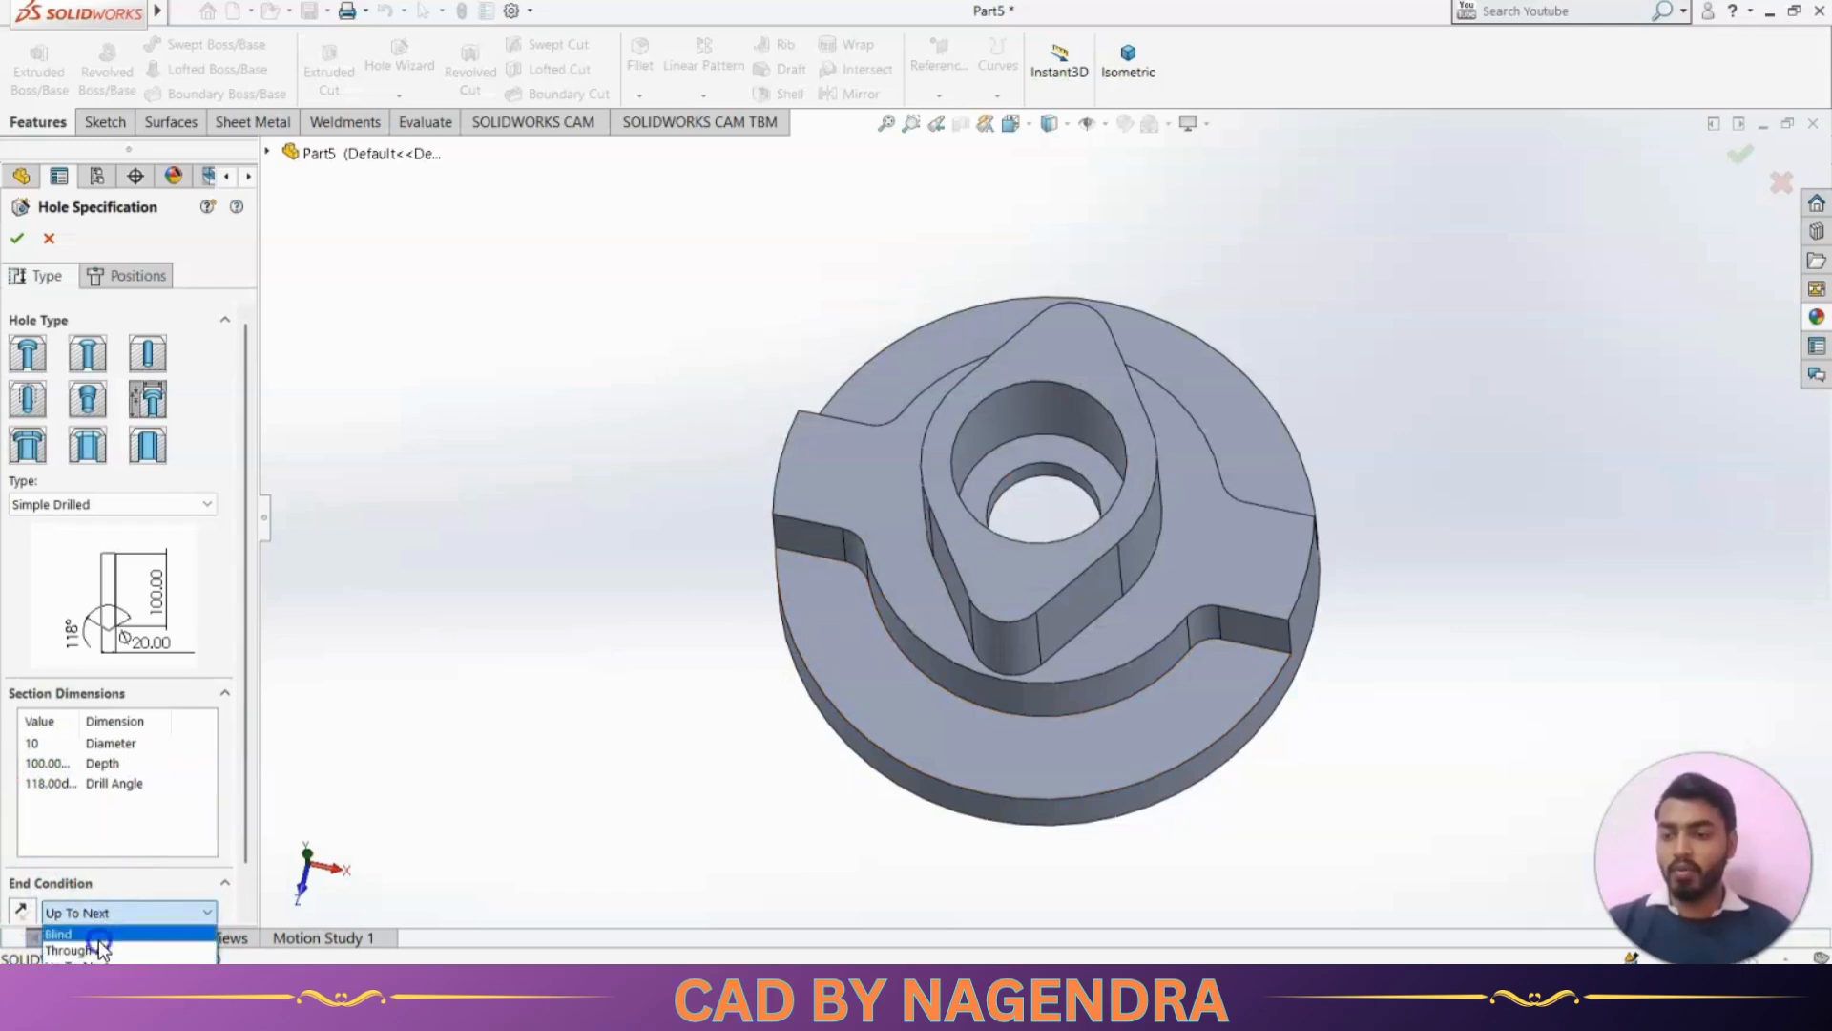
left_click(99, 937)
left_click(49, 769)
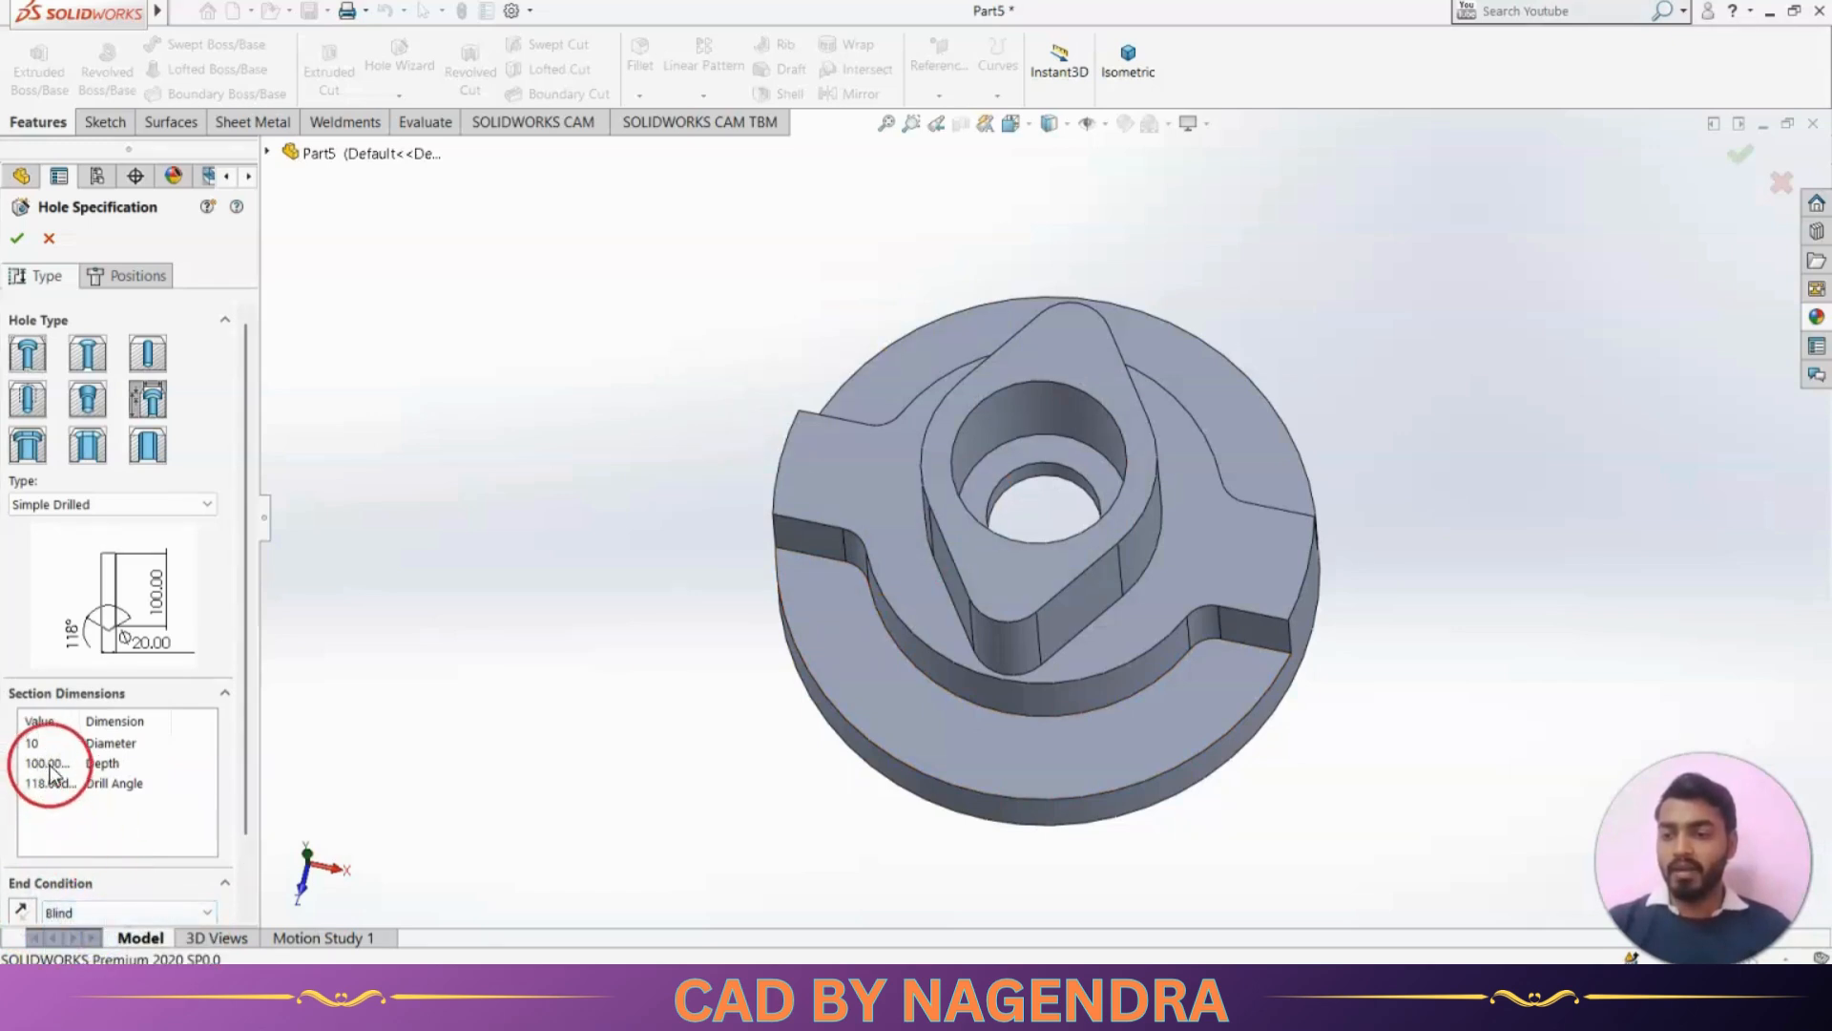
left_click(45, 767)
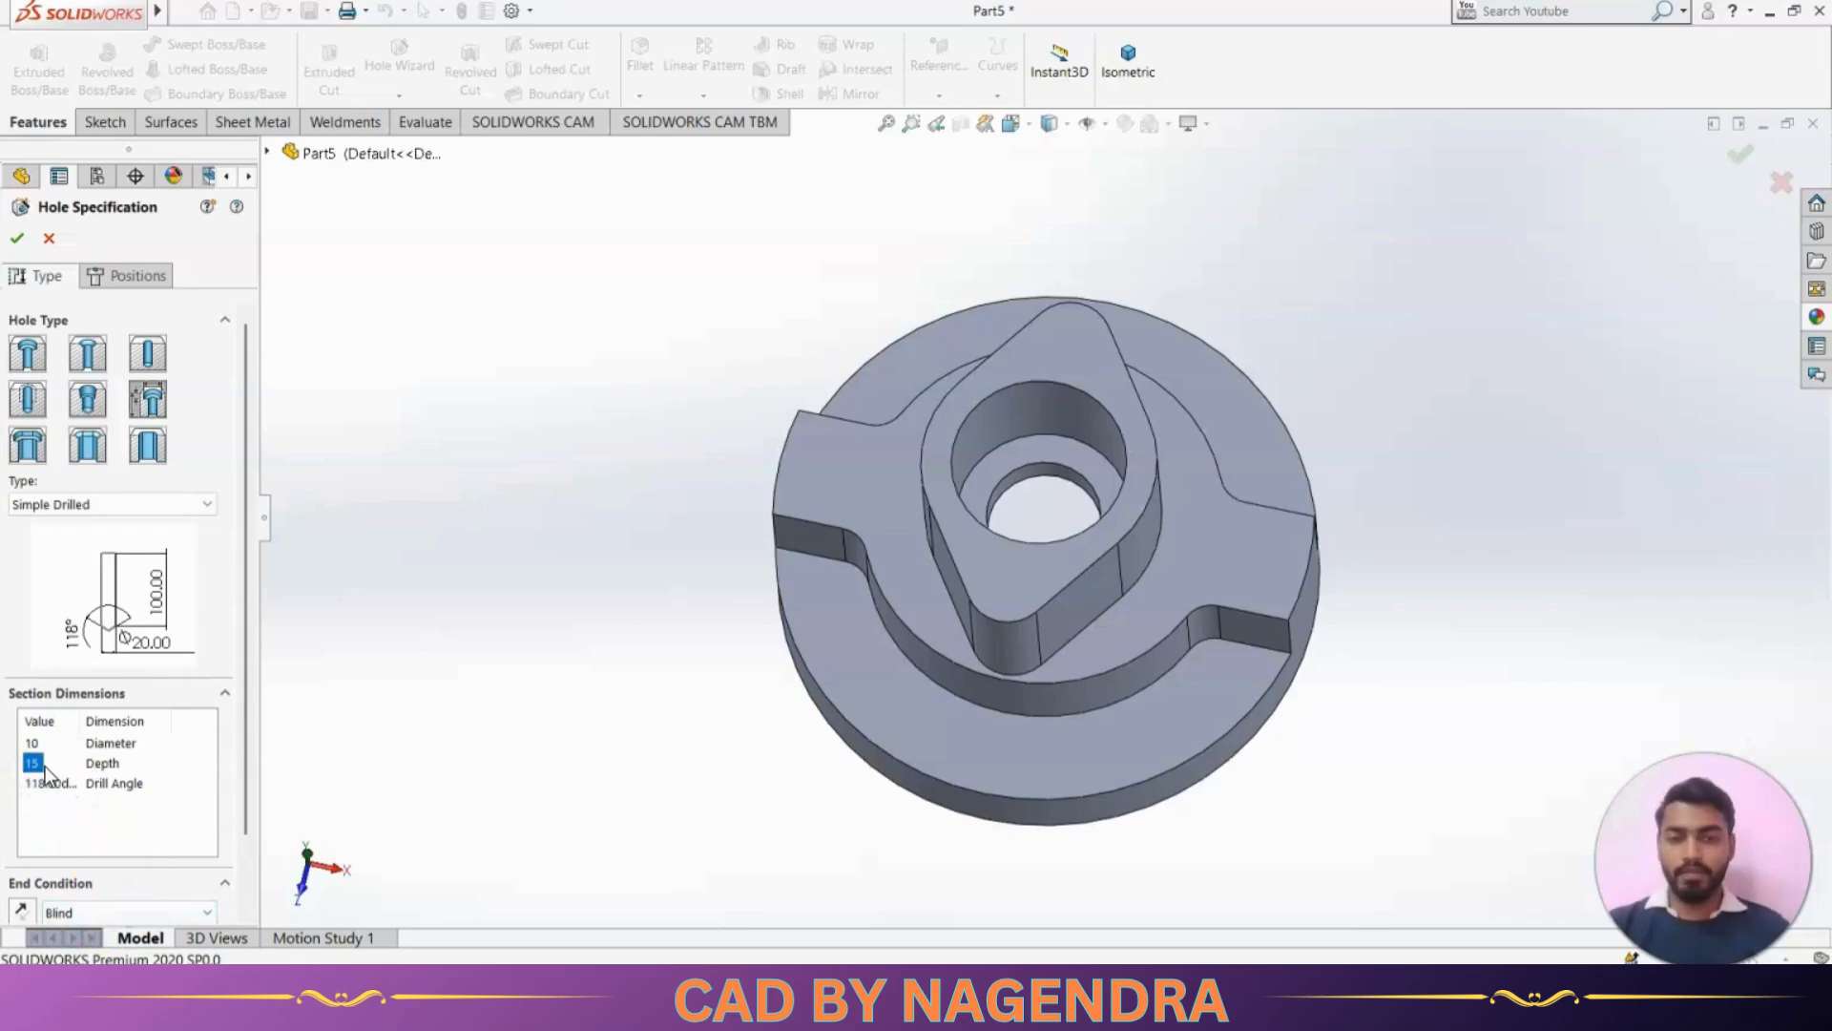
Place the holes on the lobed boss's top face at the arc centres of both rounded ends, apply them, and show the isometric view
left_click(138, 278)
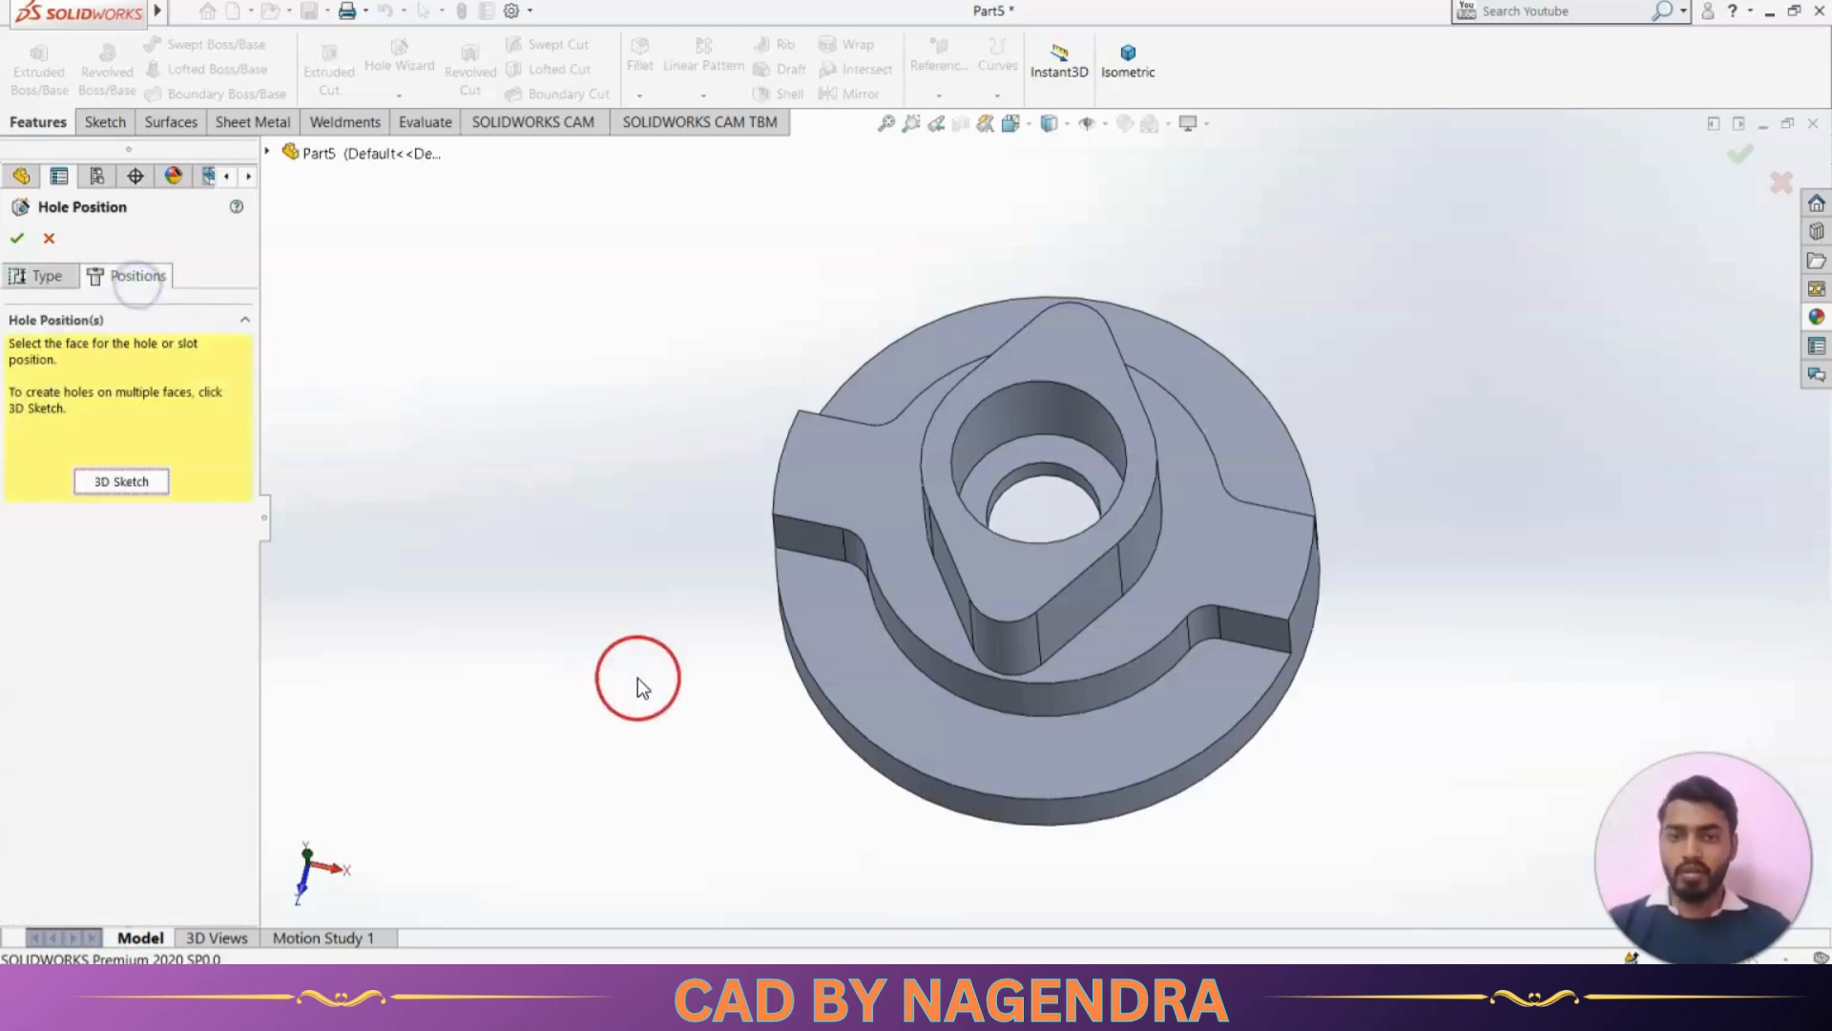
left_click(1084, 351)
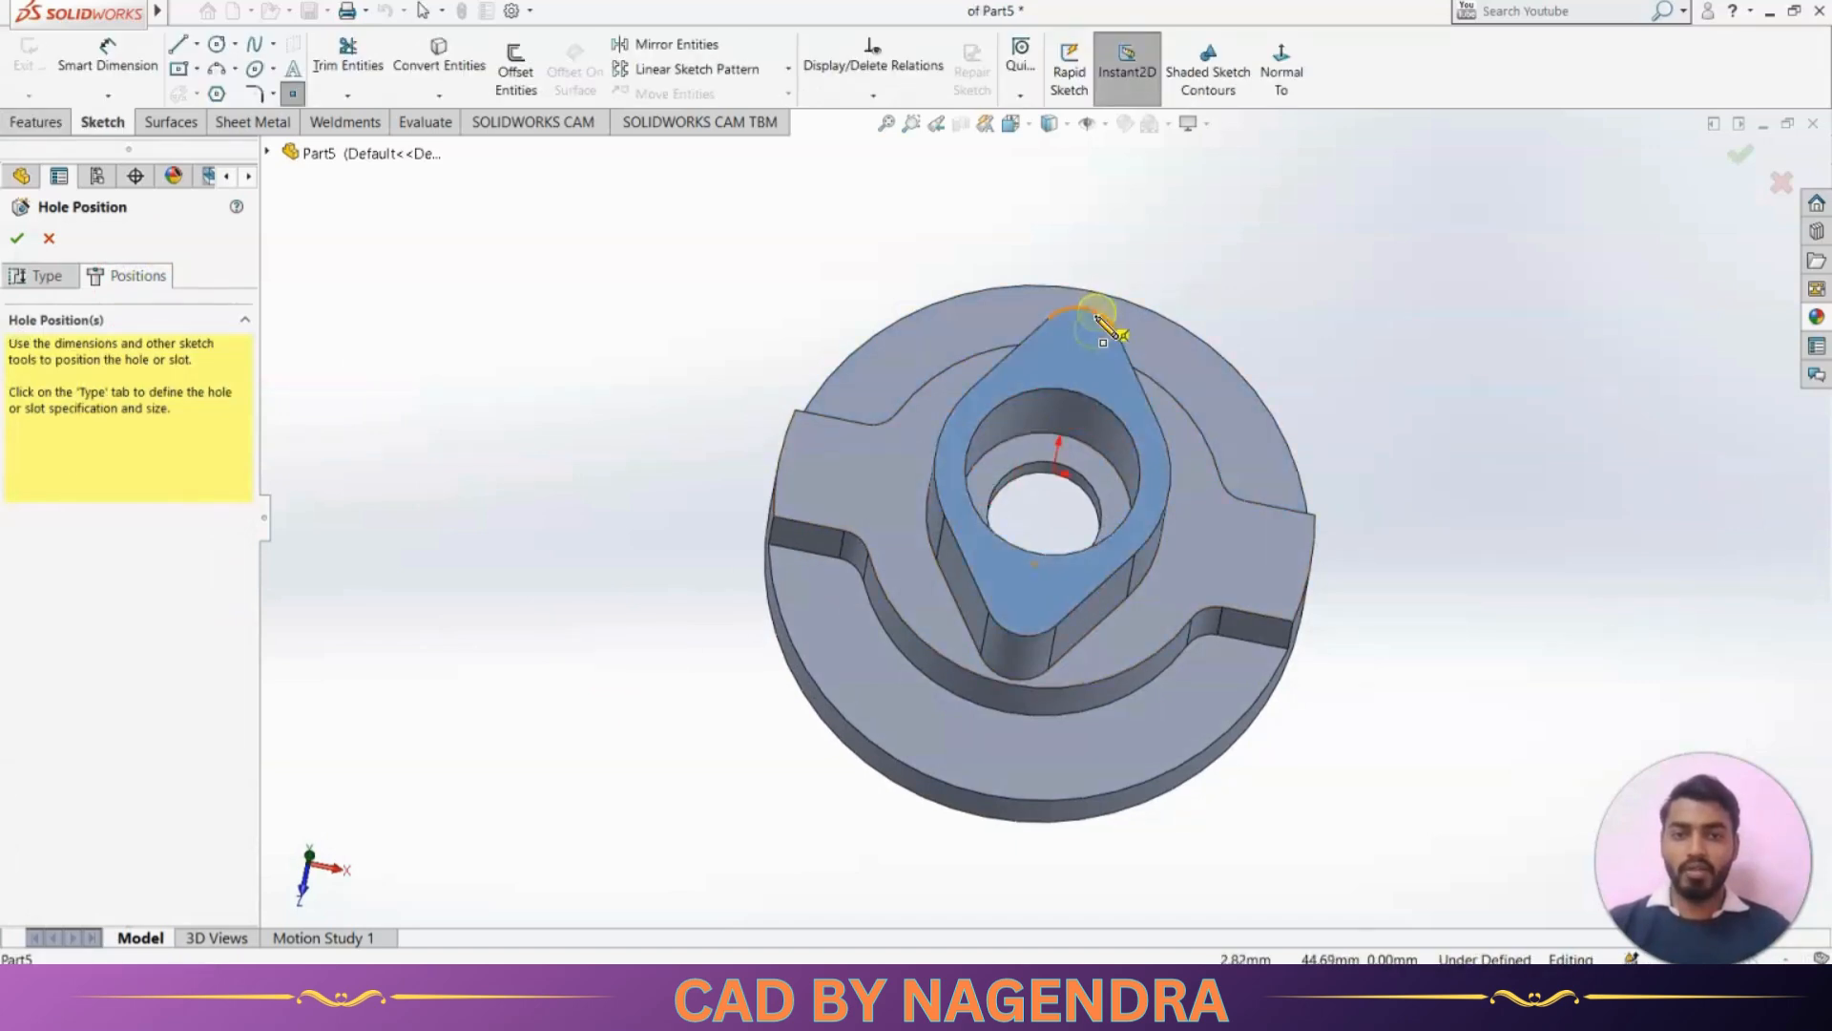
left_click(1281, 65)
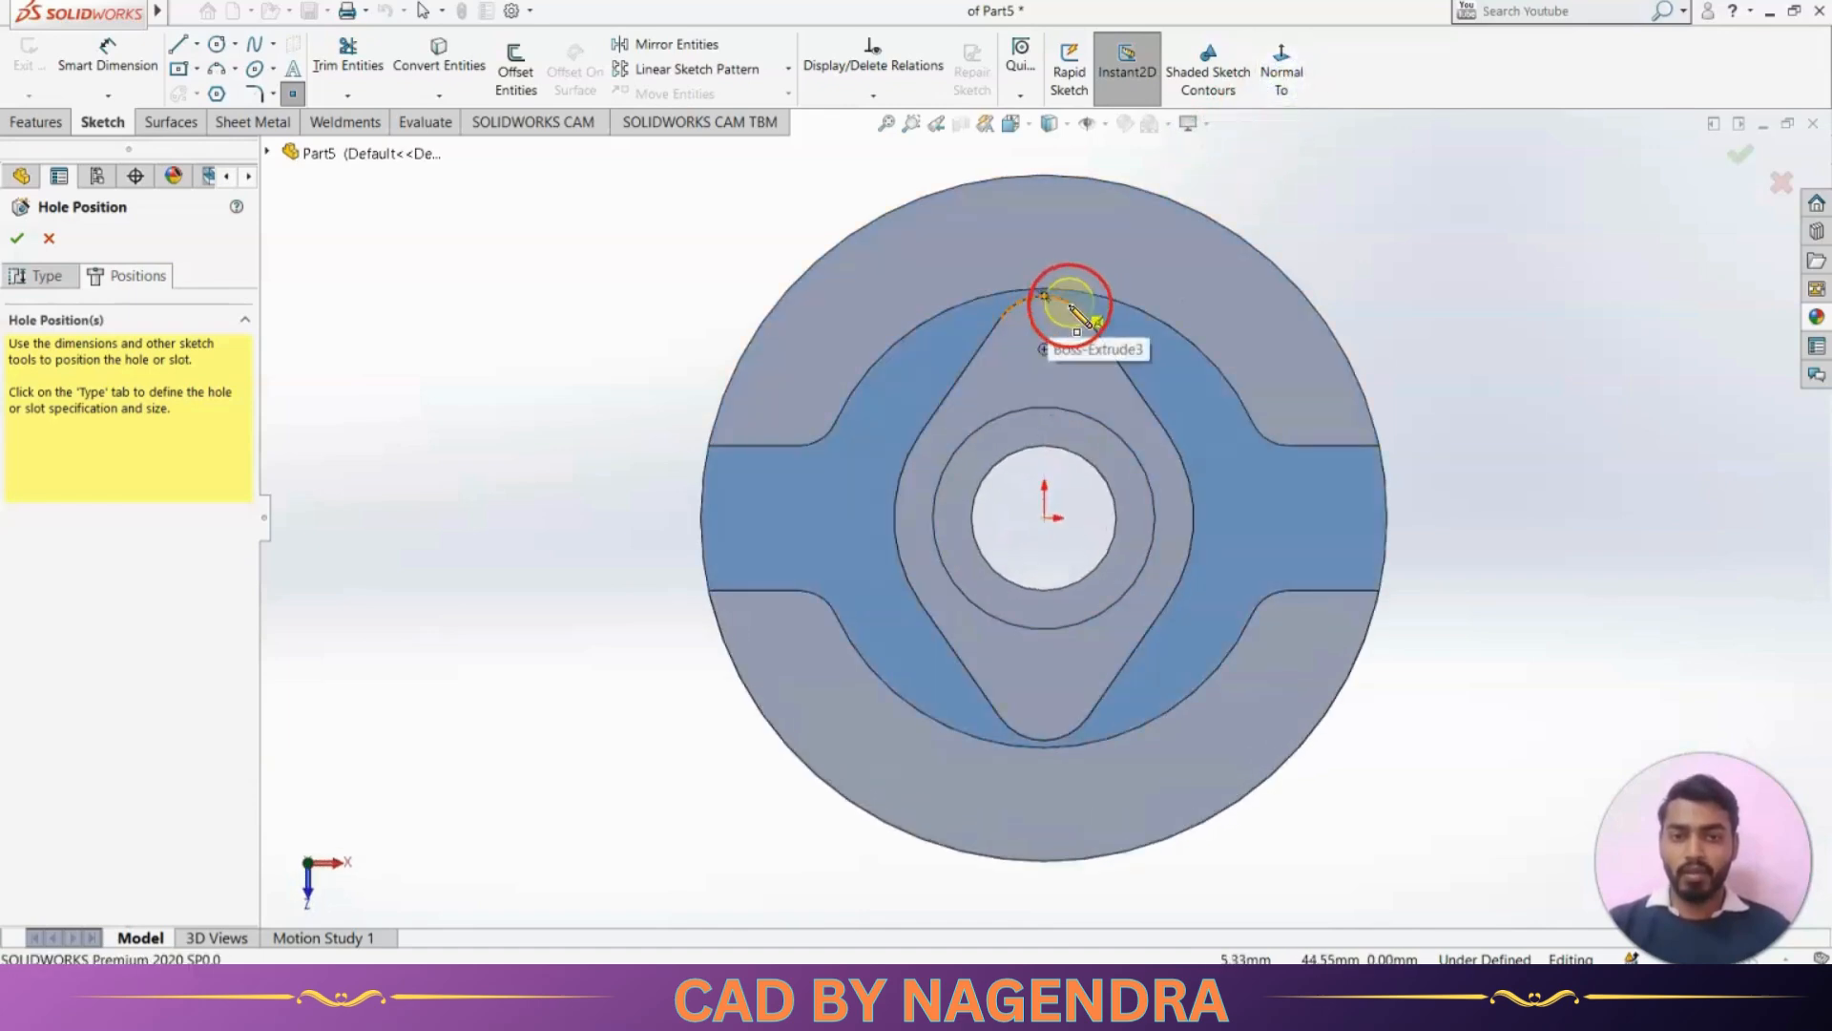
left_click(1043, 346)
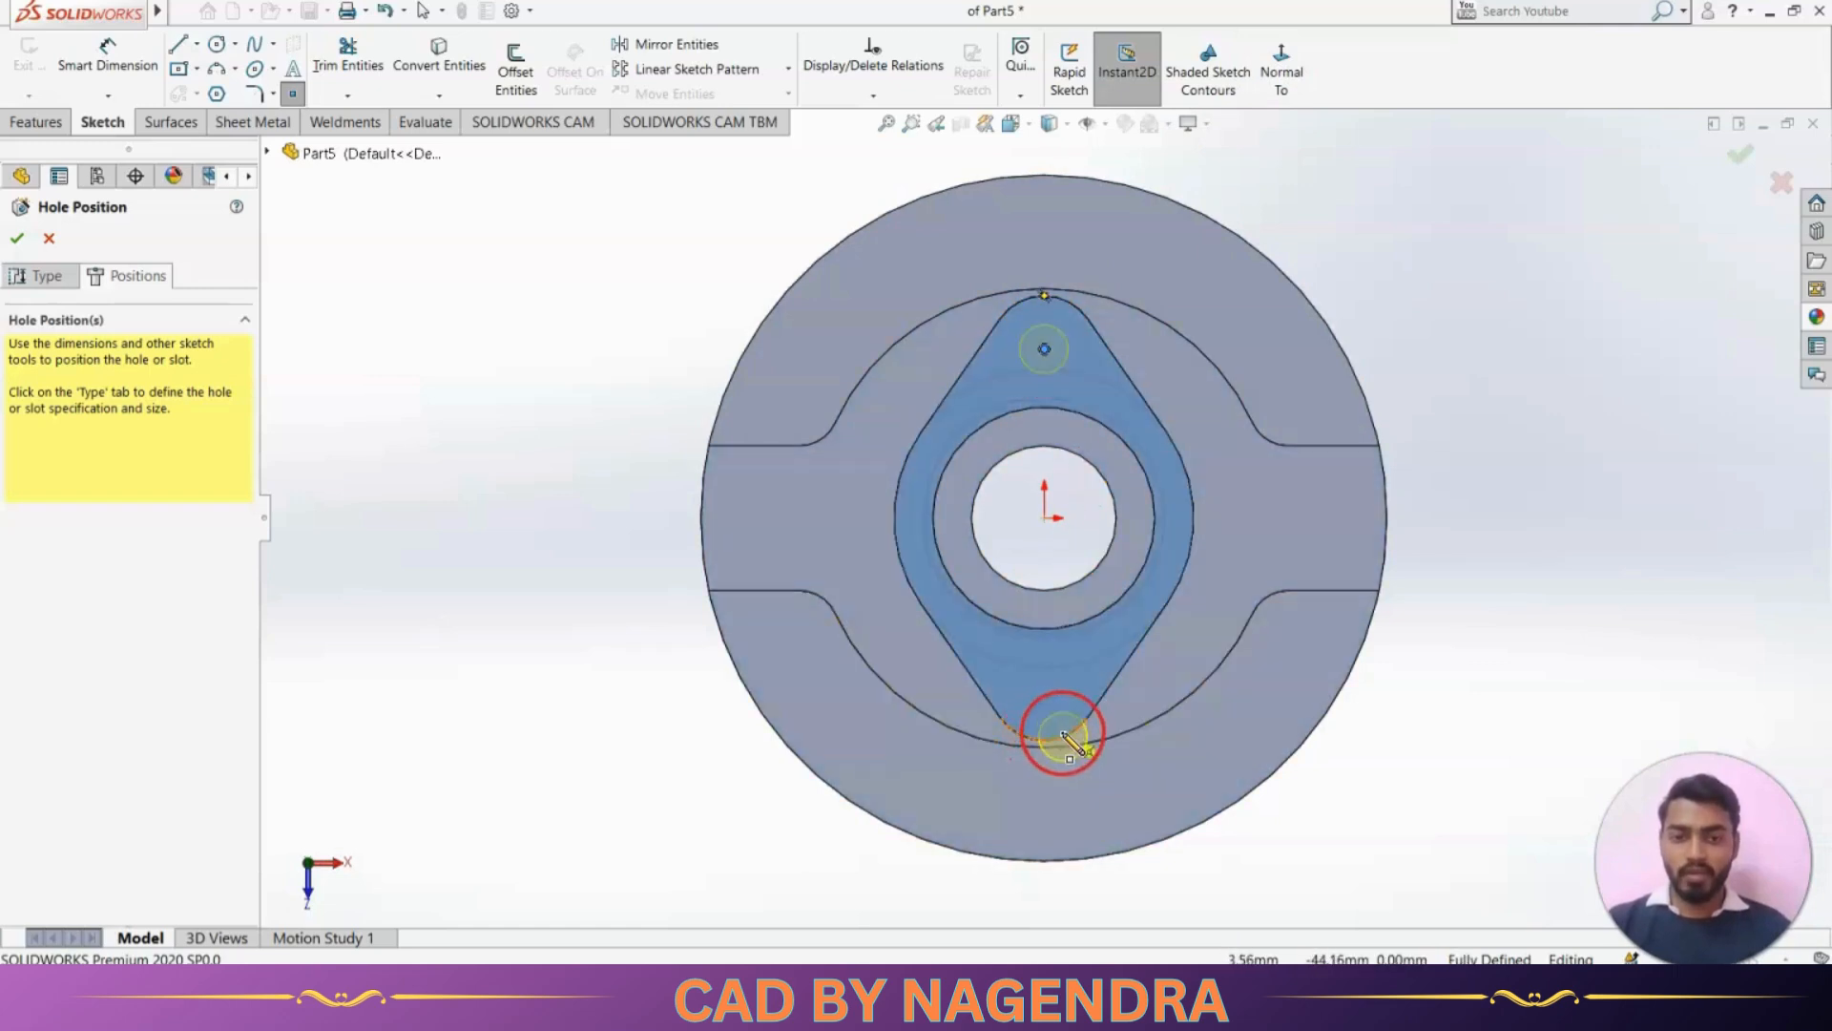
left_click(1044, 687)
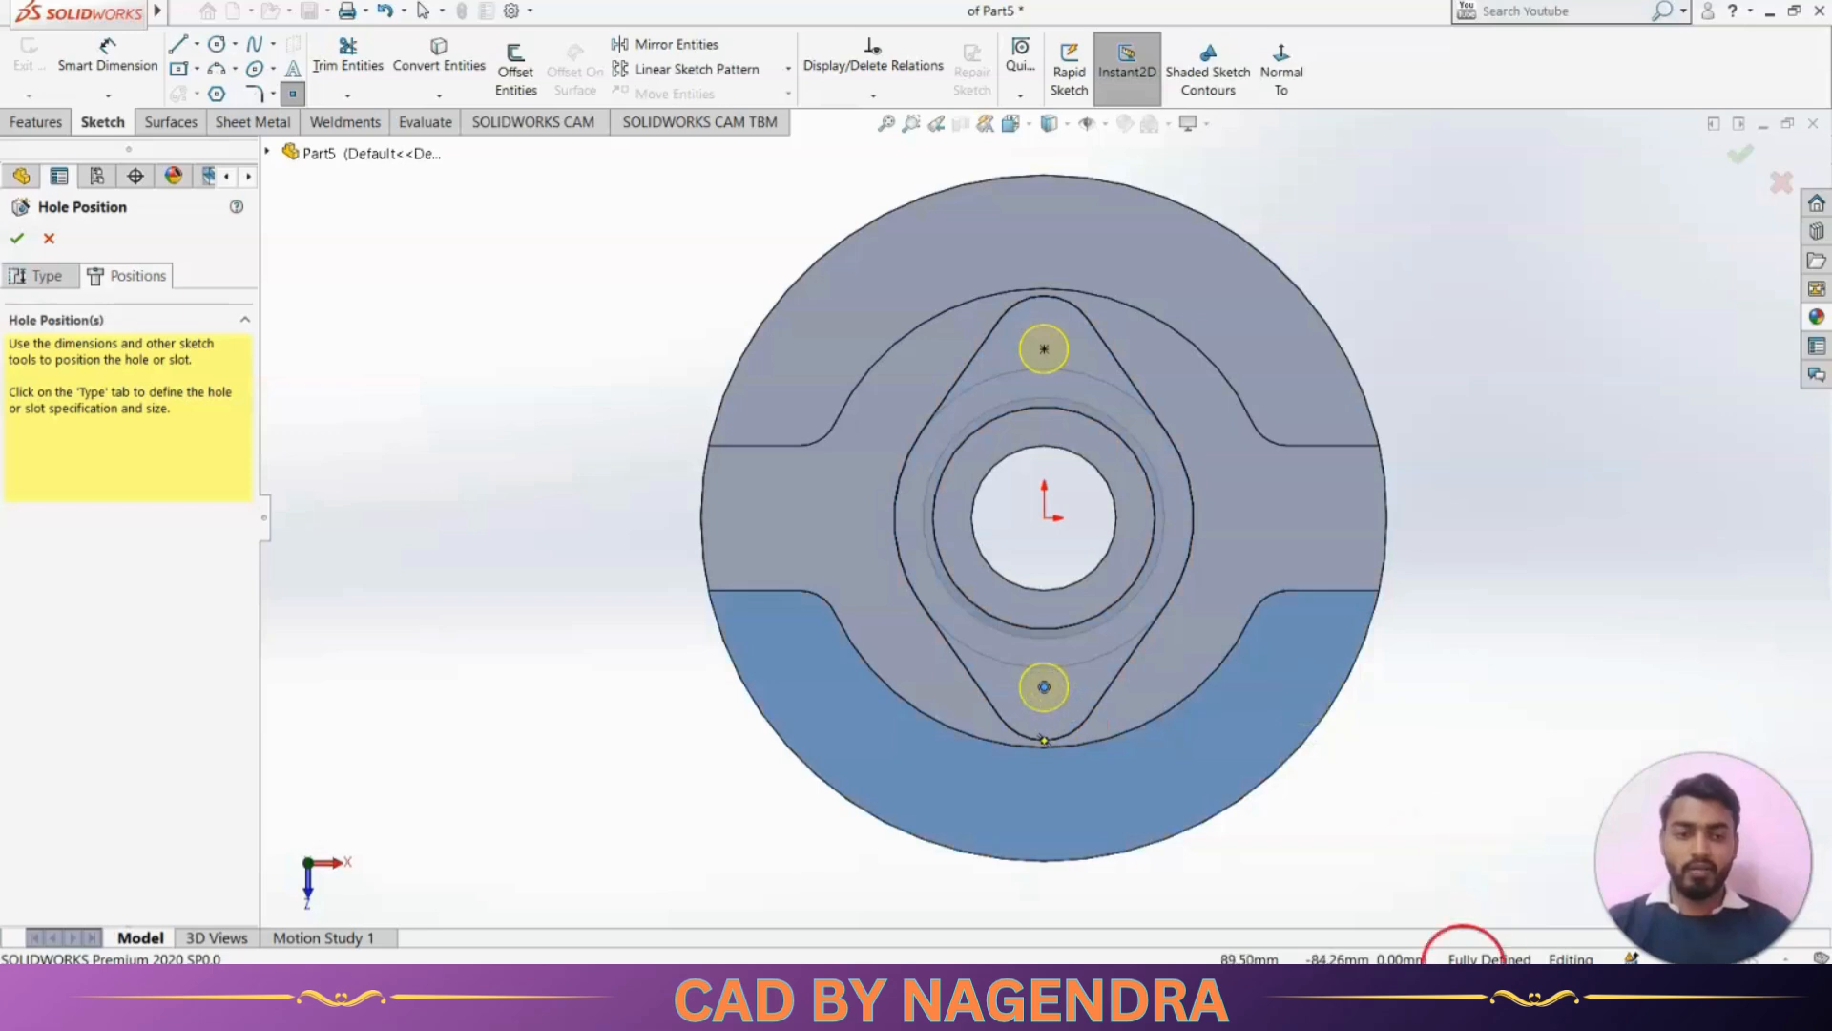
left_click(1735, 154)
left_click(1128, 56)
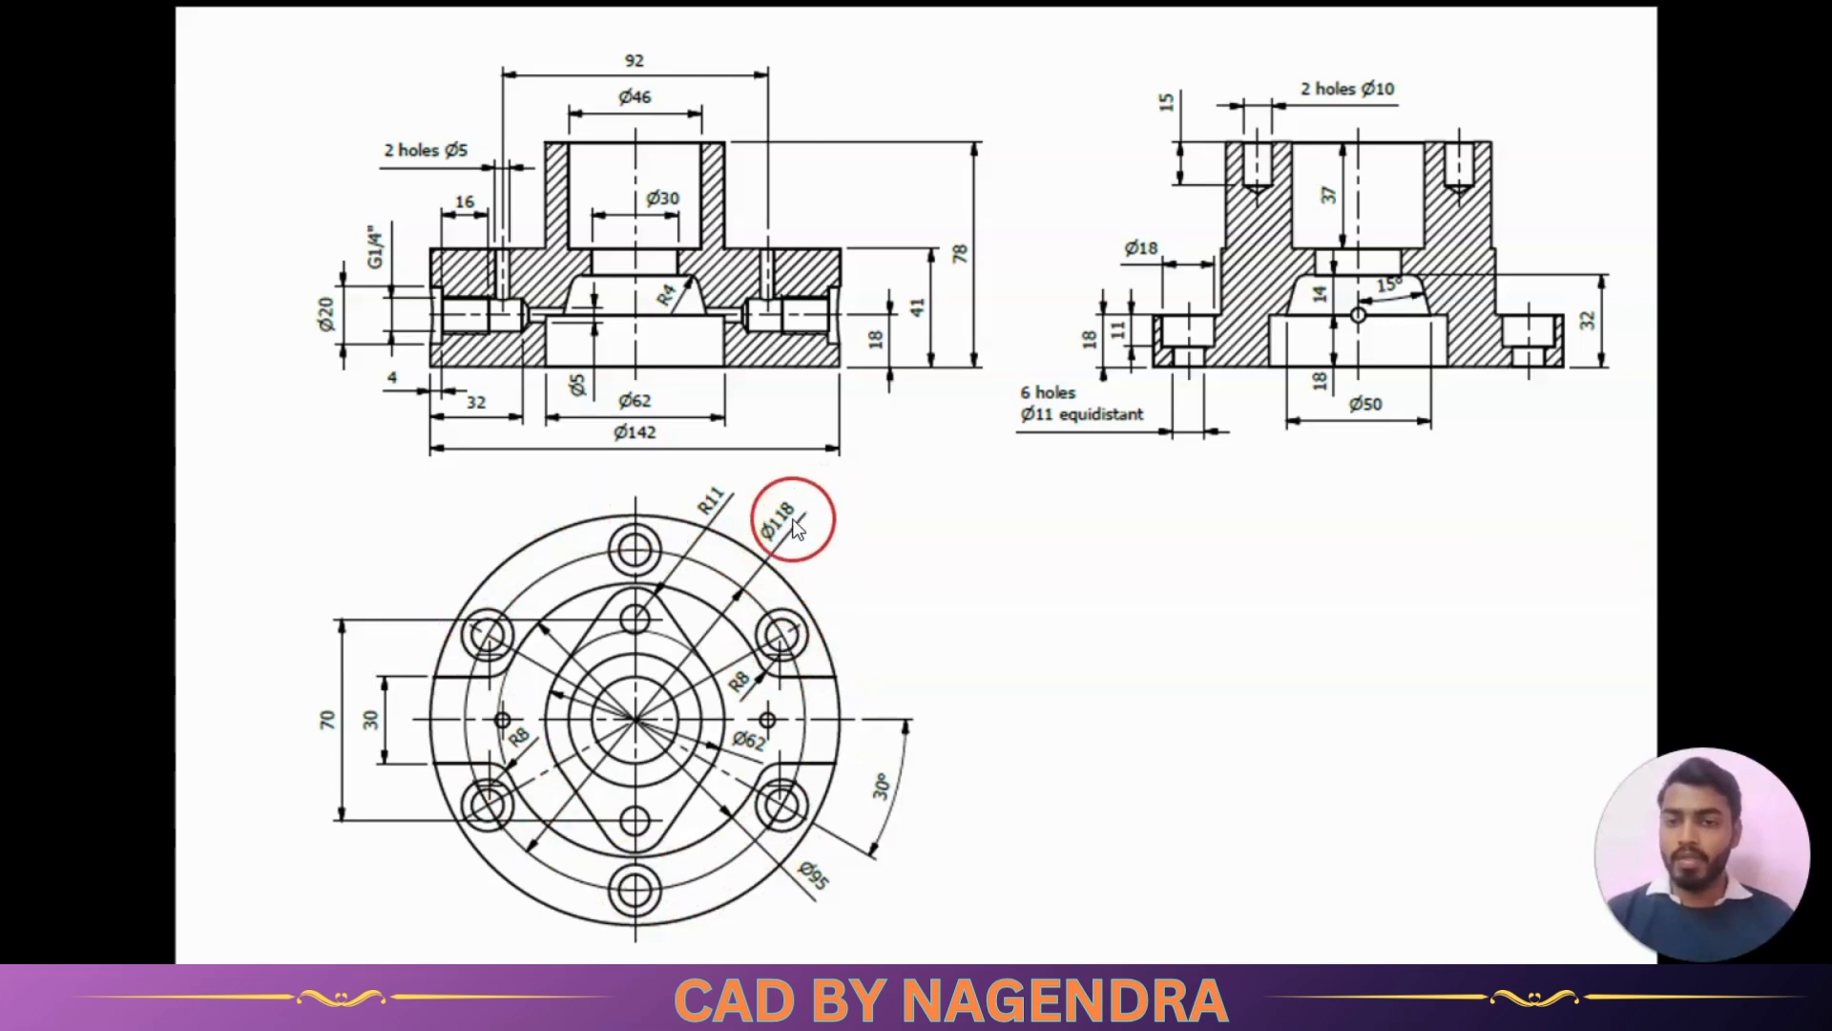
Start a Hole Wizard legacy hole of type Counterbored and check its dimensions against the six flange holes in the reference drawing
key("alt+Tab")
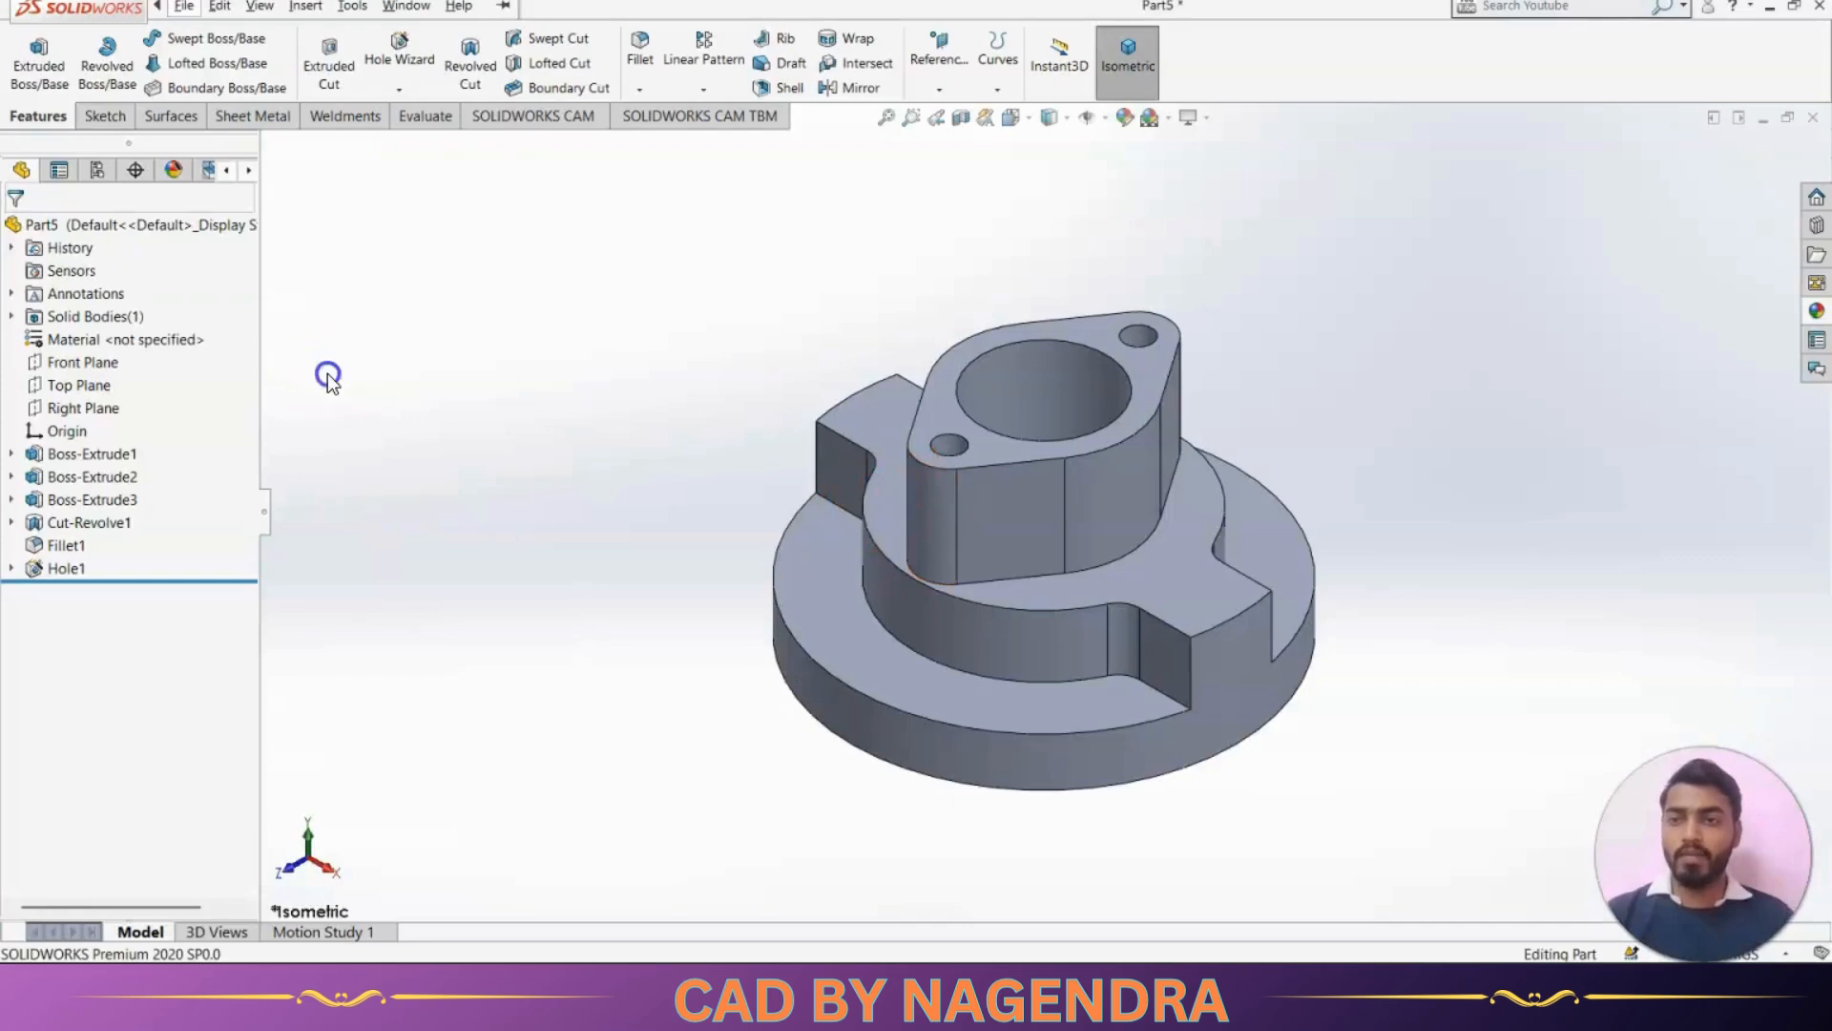
left_click(413, 61)
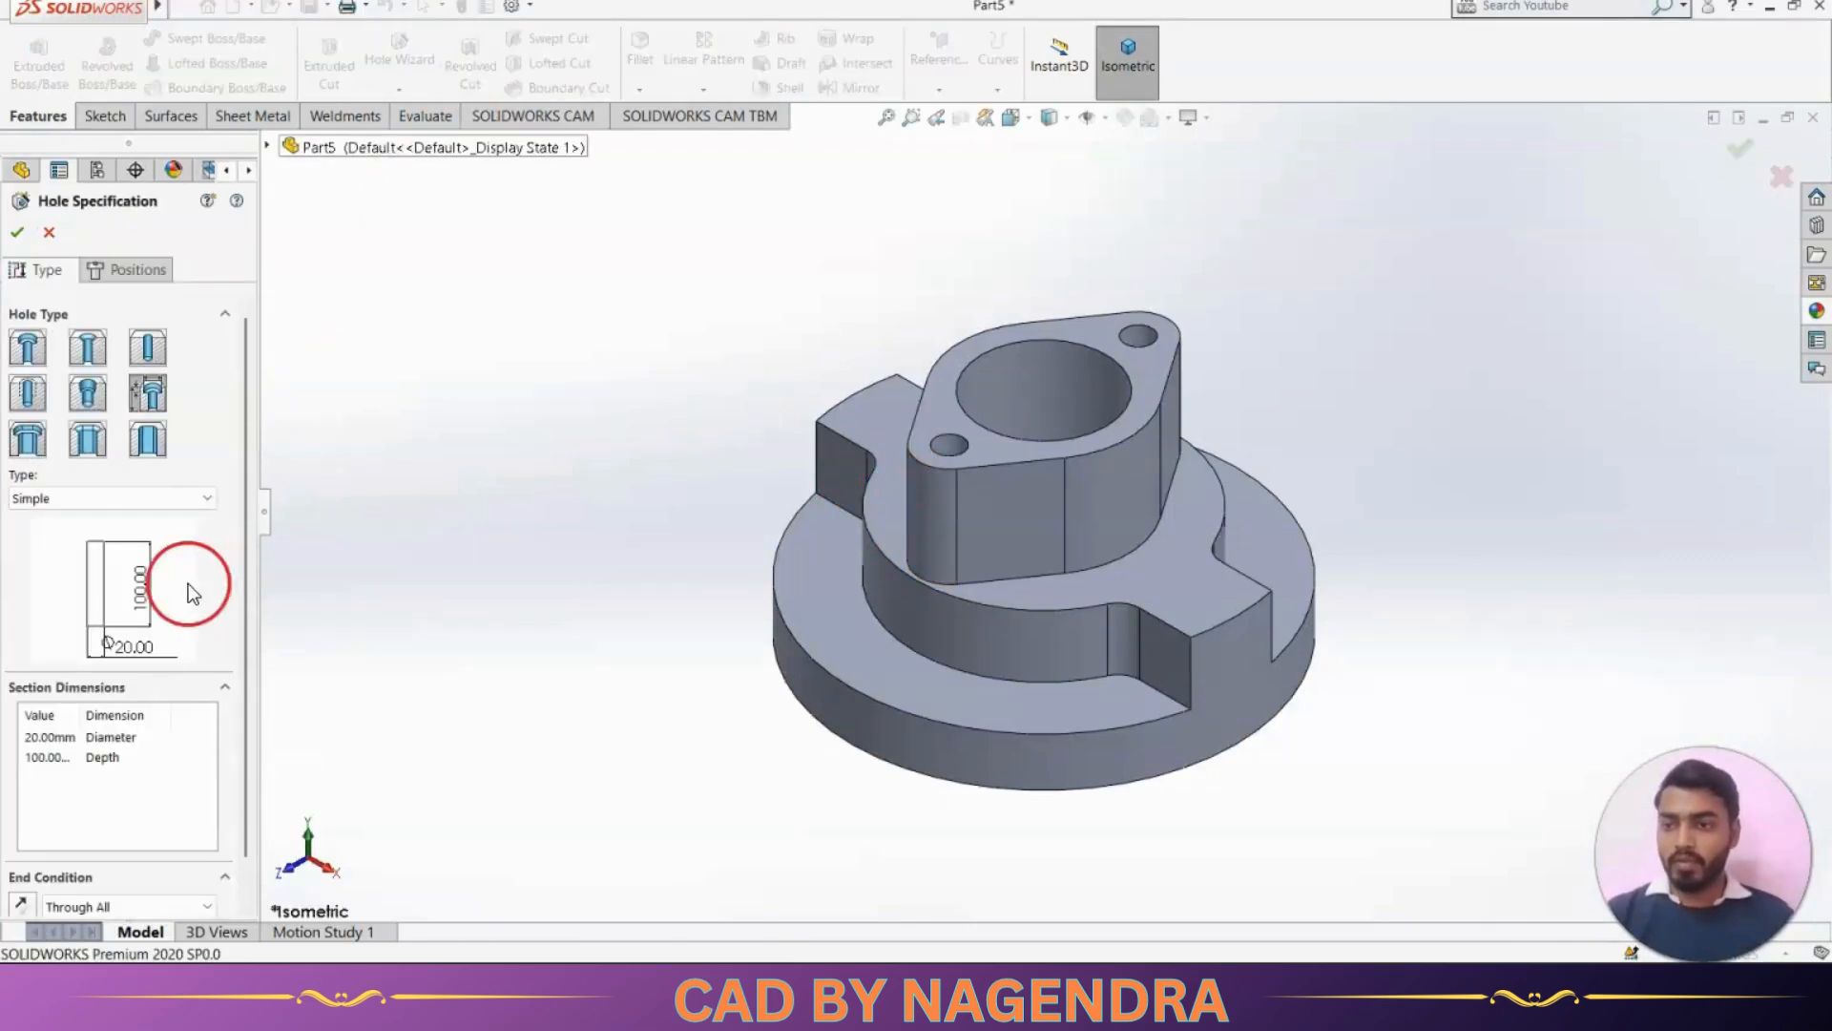
left_click(129, 498)
left_click(103, 639)
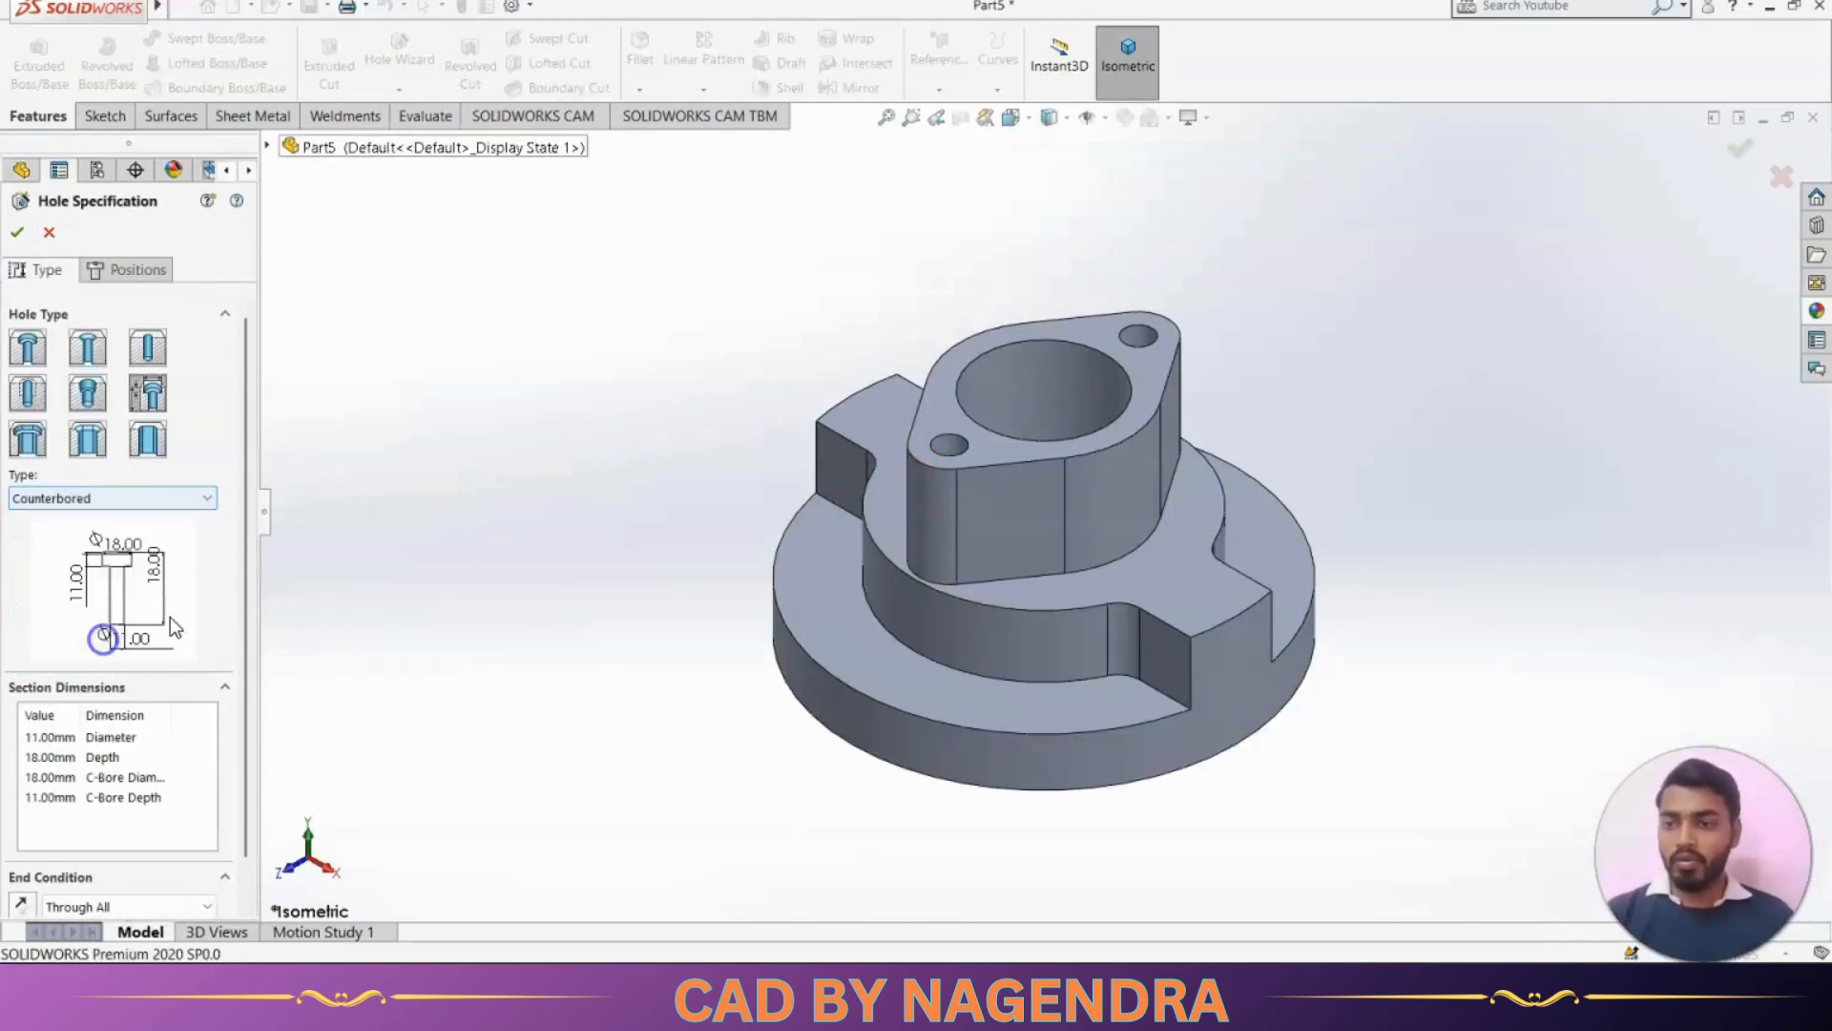
key("alt+Tab")
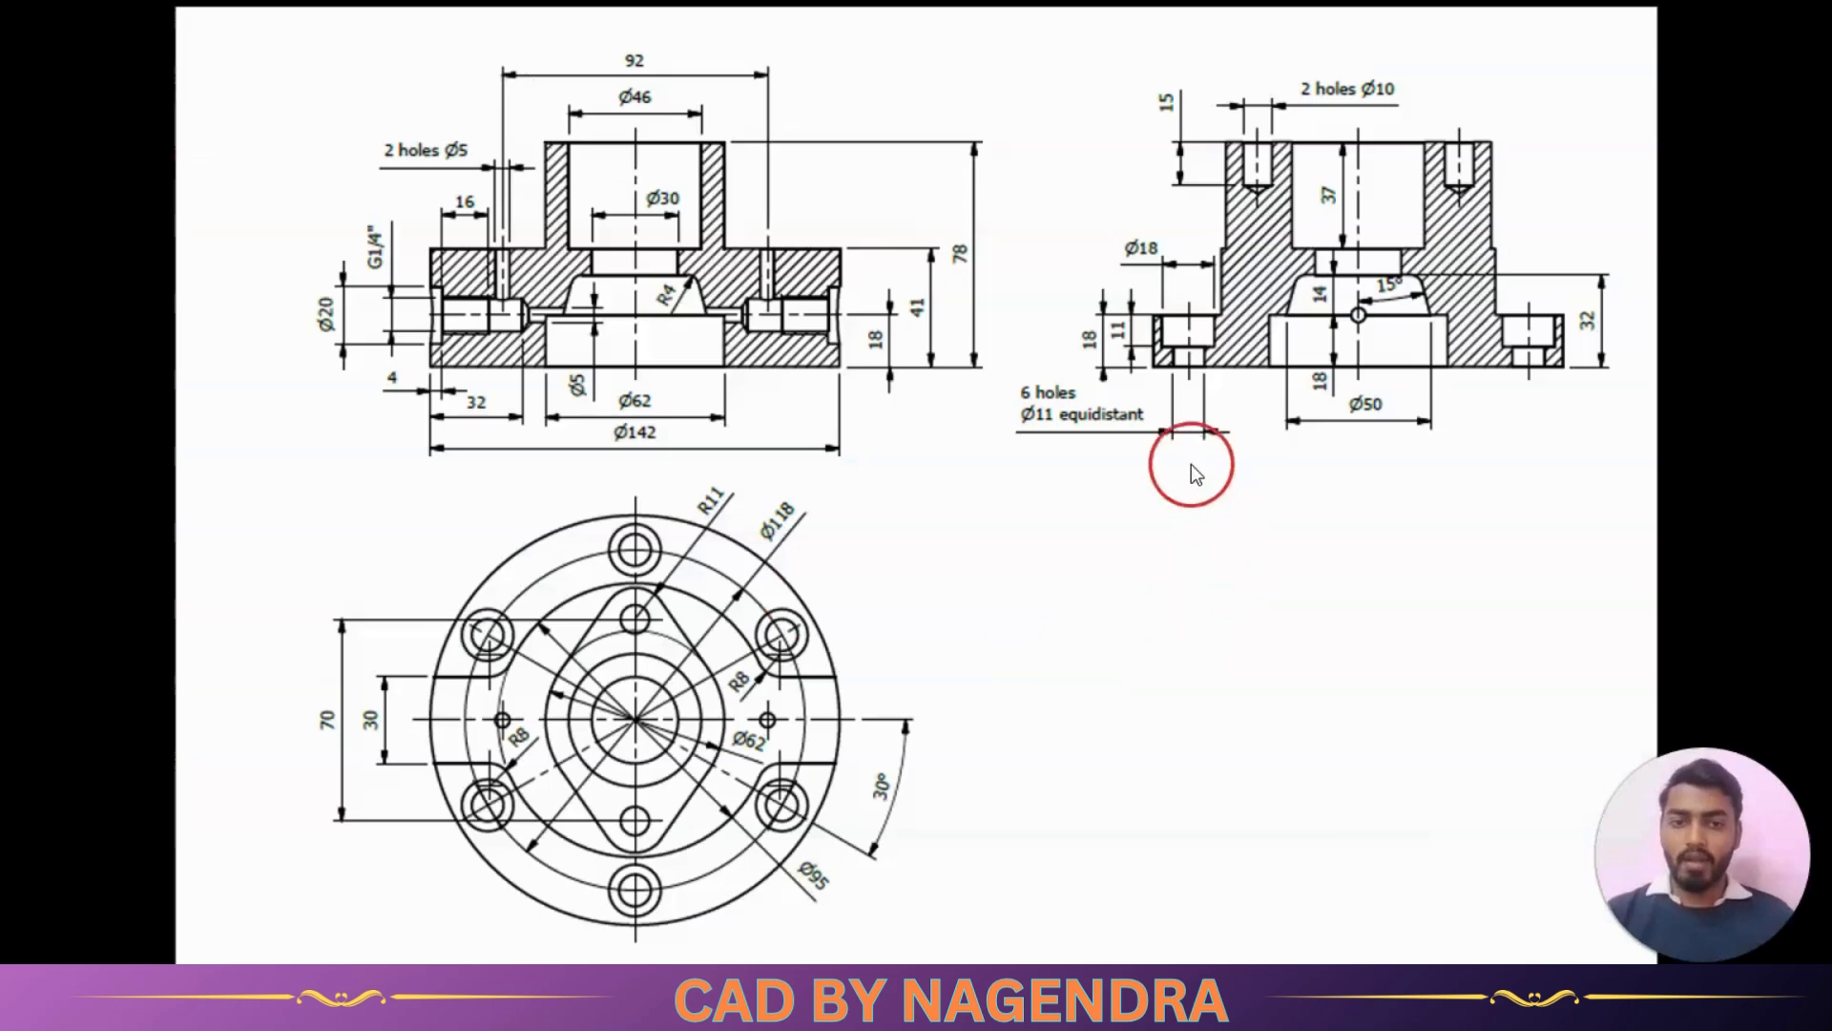
key("alt+Tab")
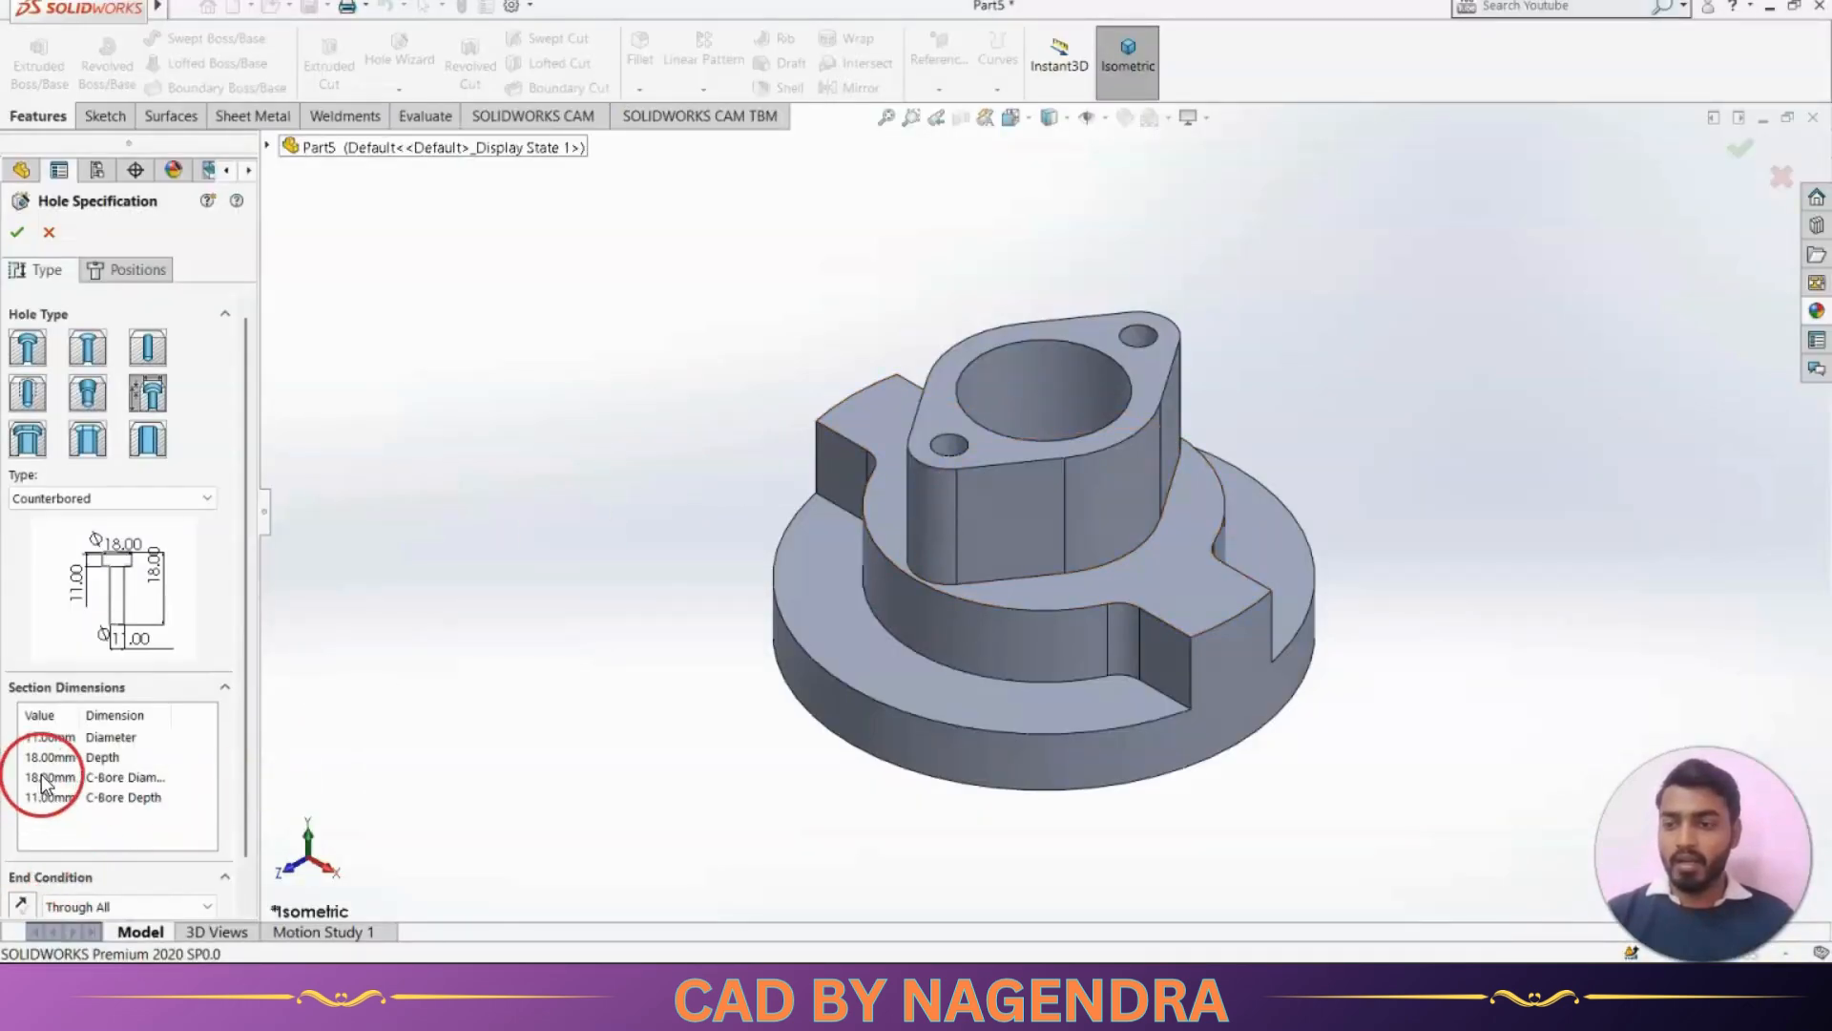
Review the counterbored hole's diameter and depth values and change its end condition to Blind
left_click(89, 798)
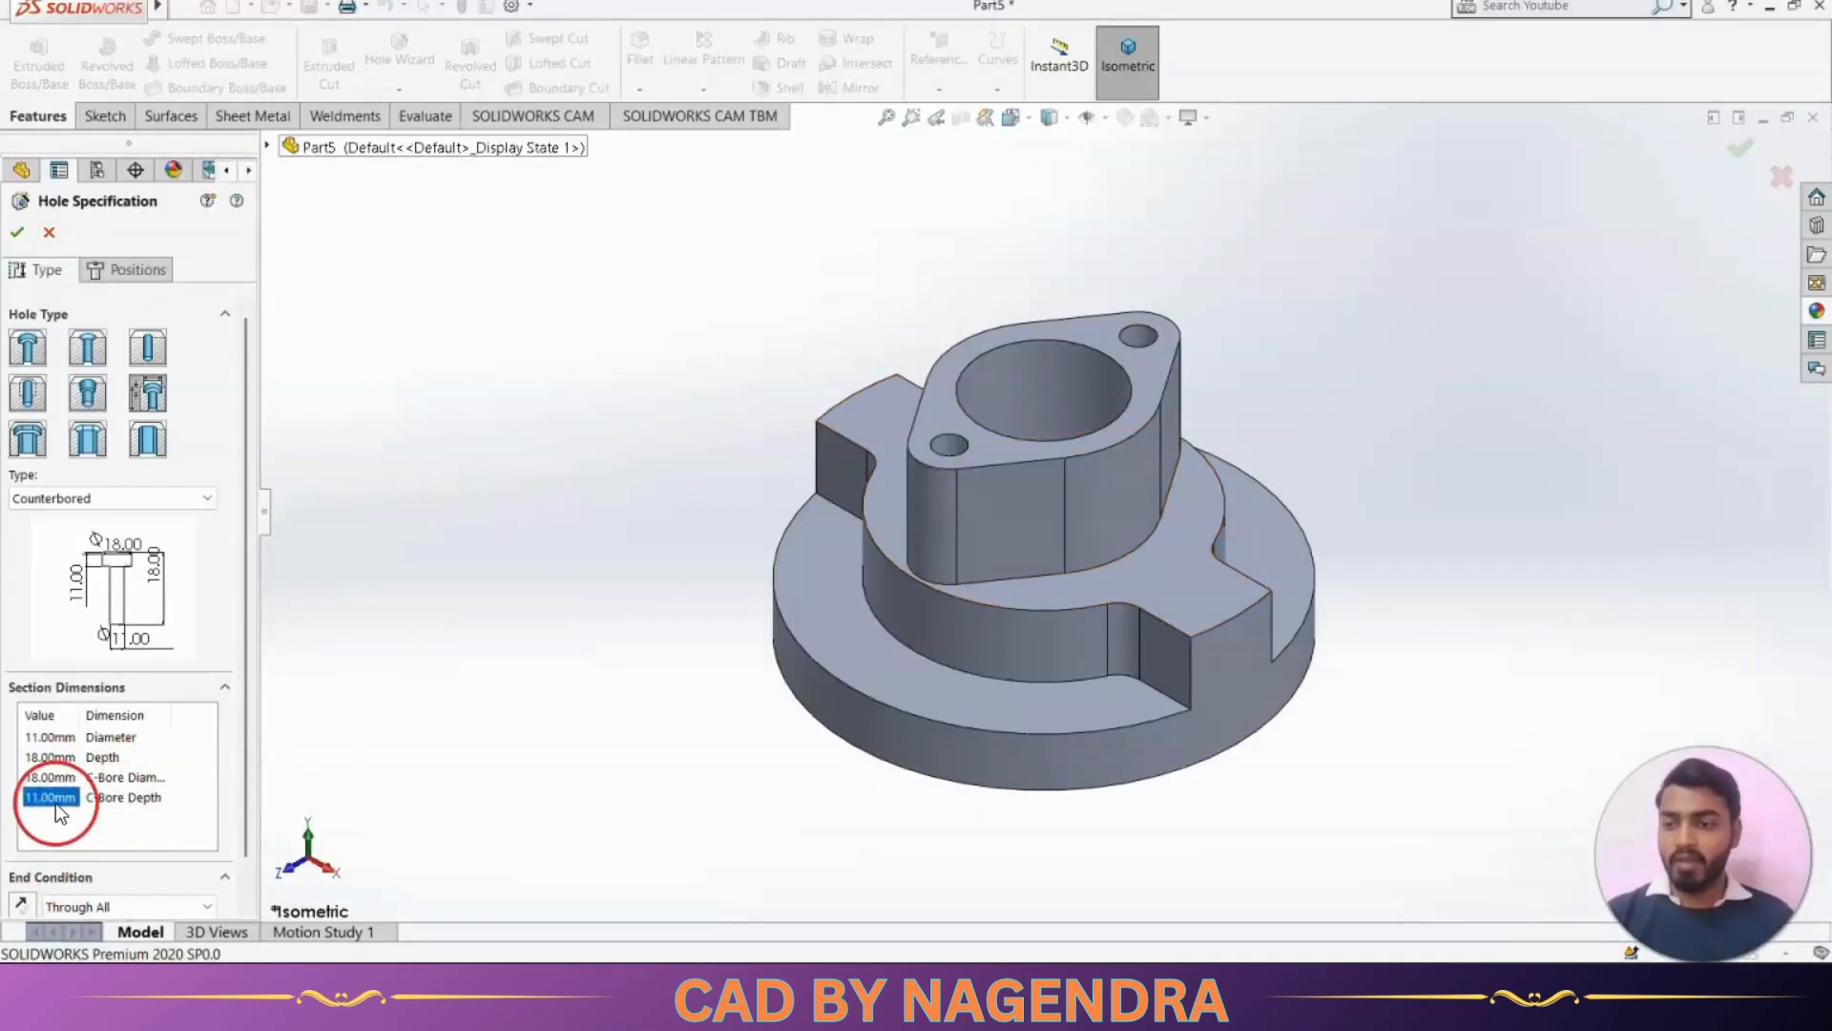
left_click(63, 741)
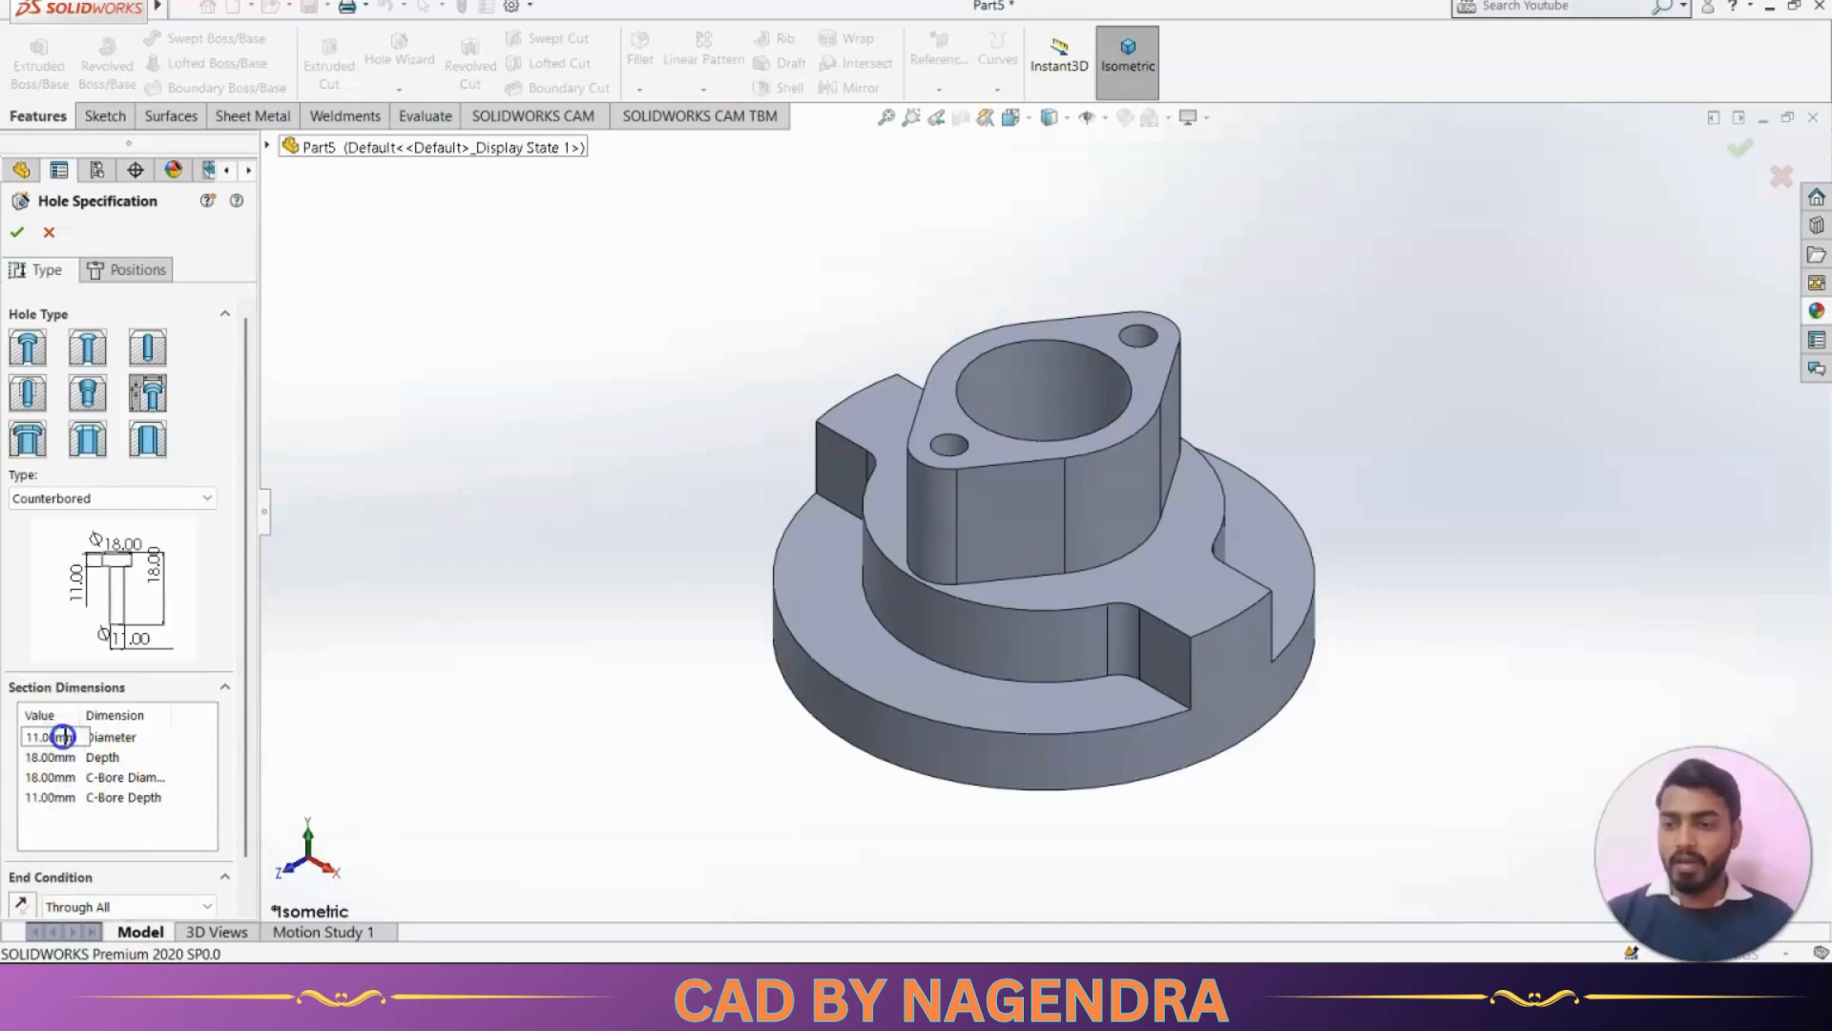
left_click(114, 906)
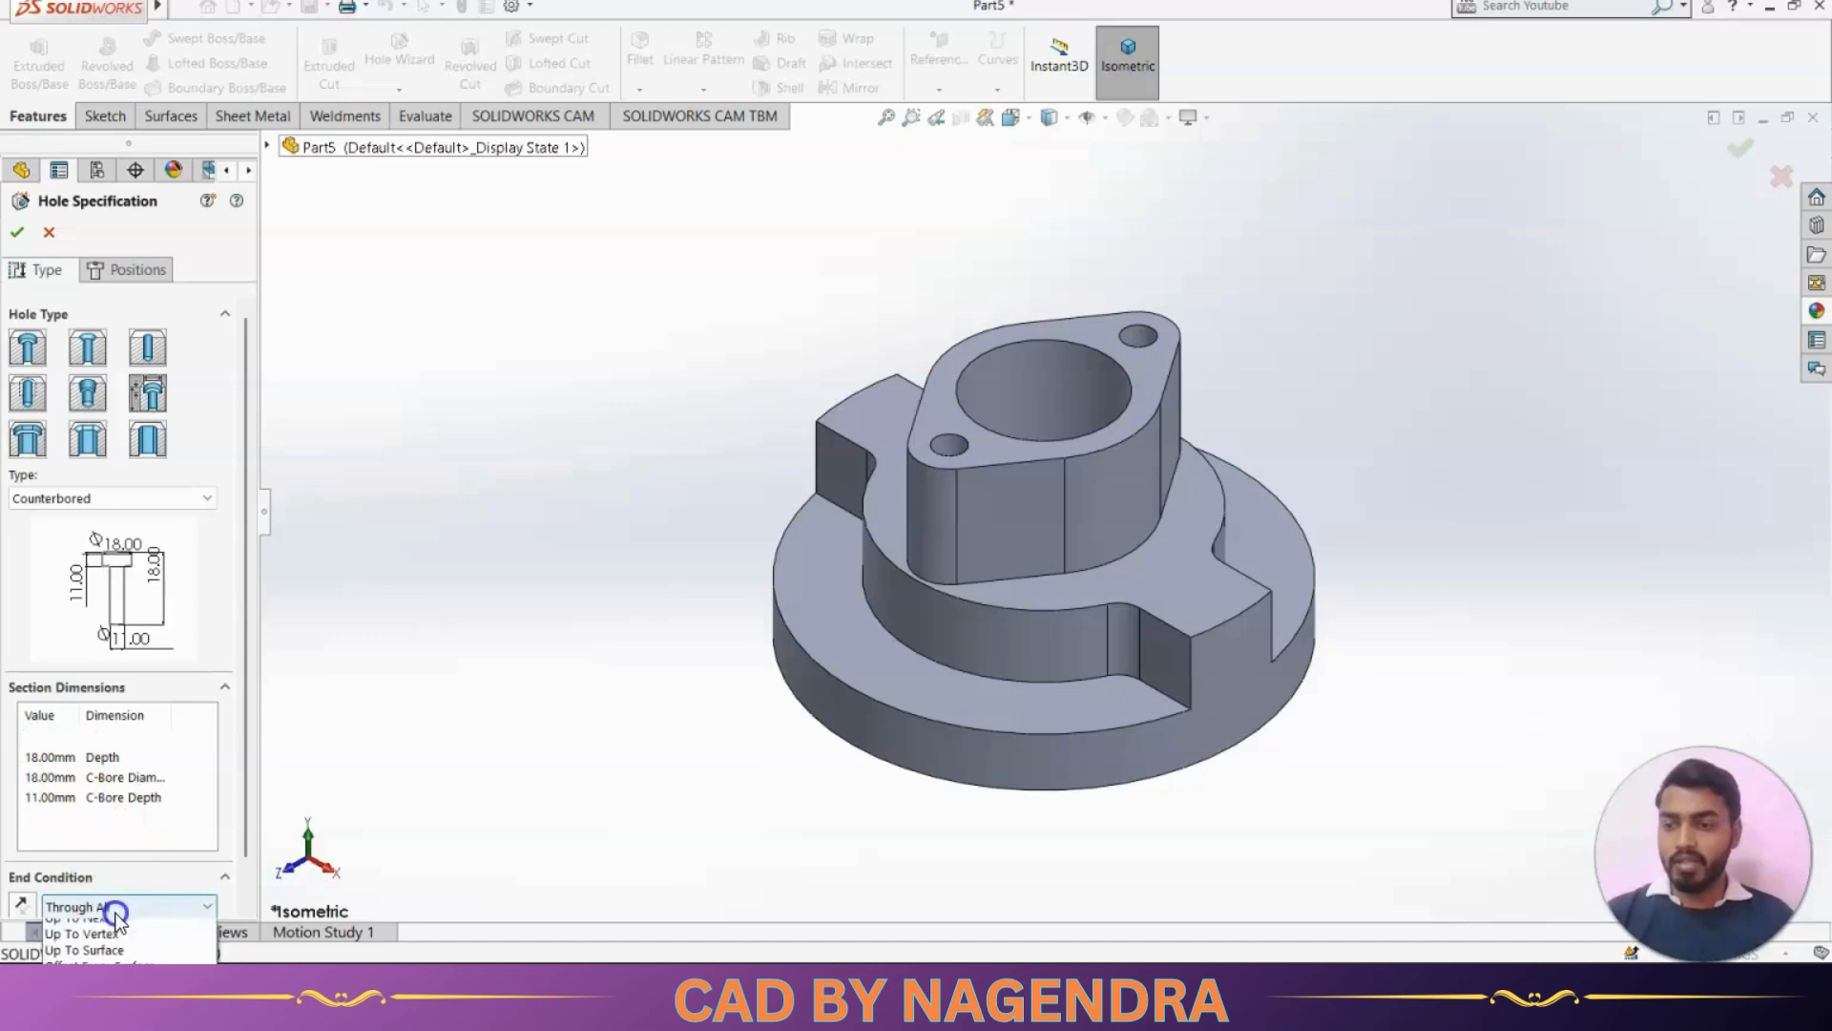
left_click(108, 934)
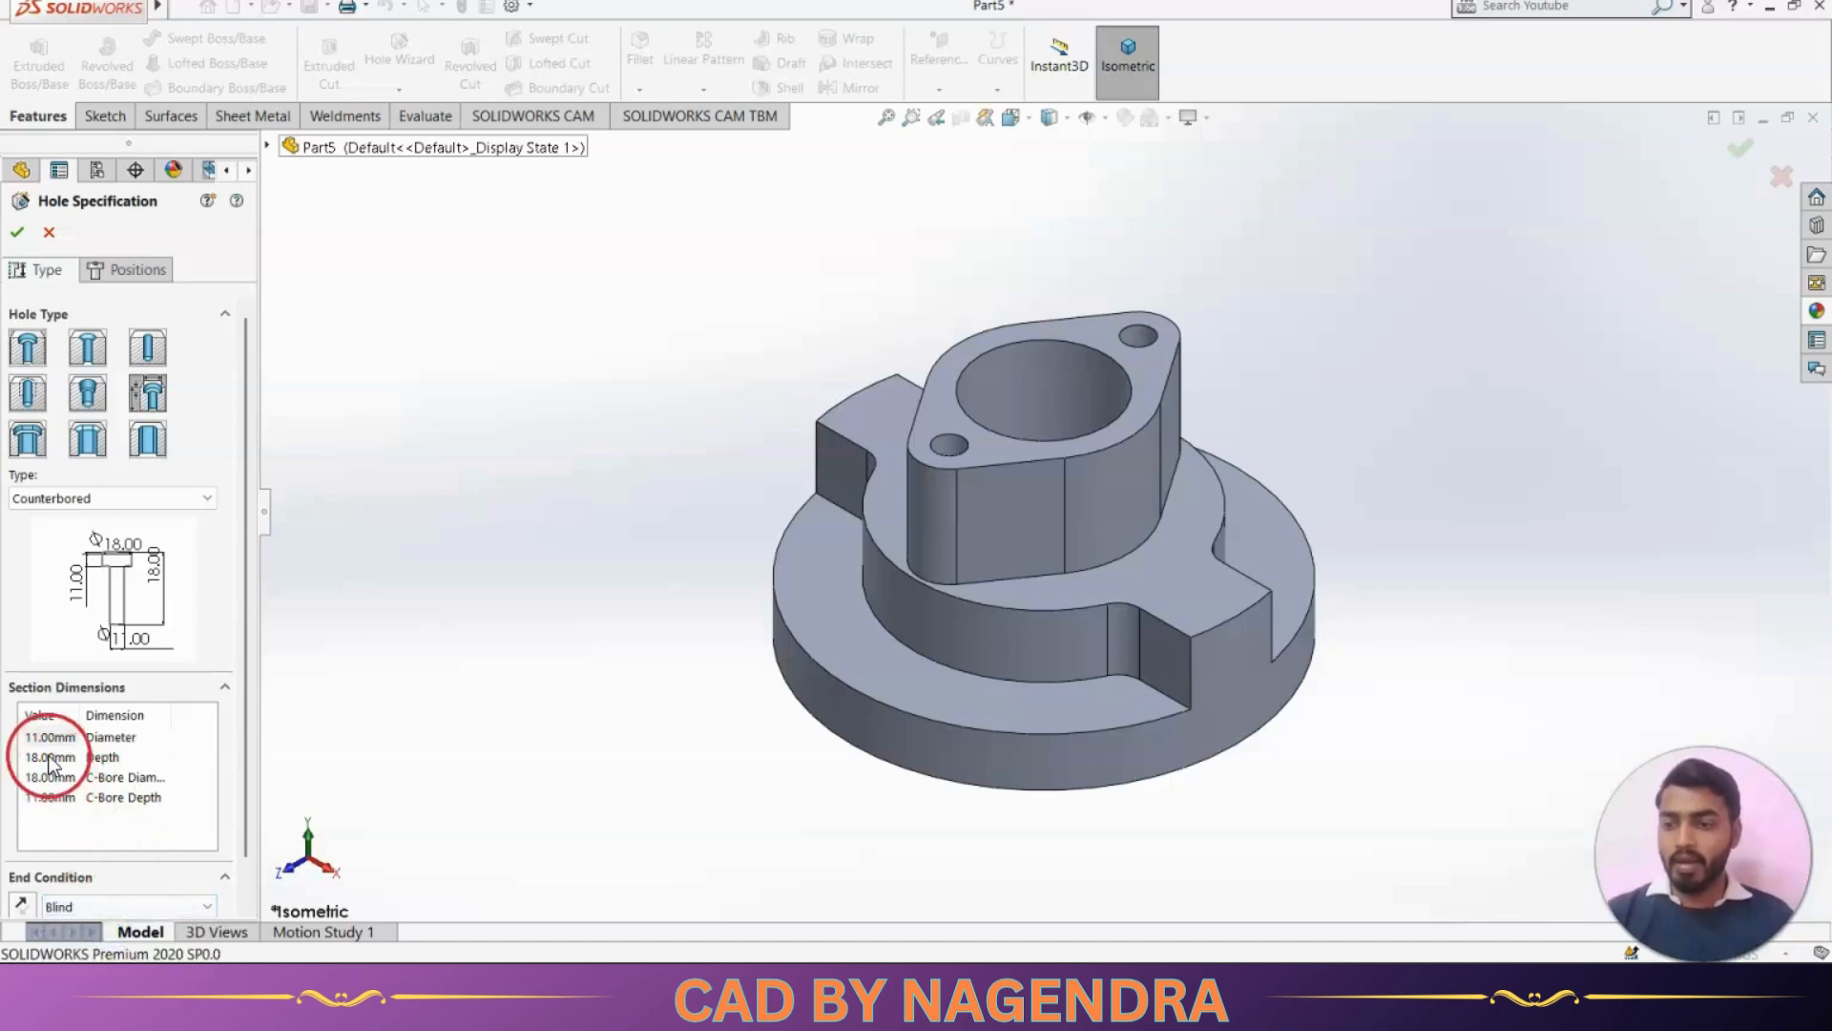
left_click(50, 756)
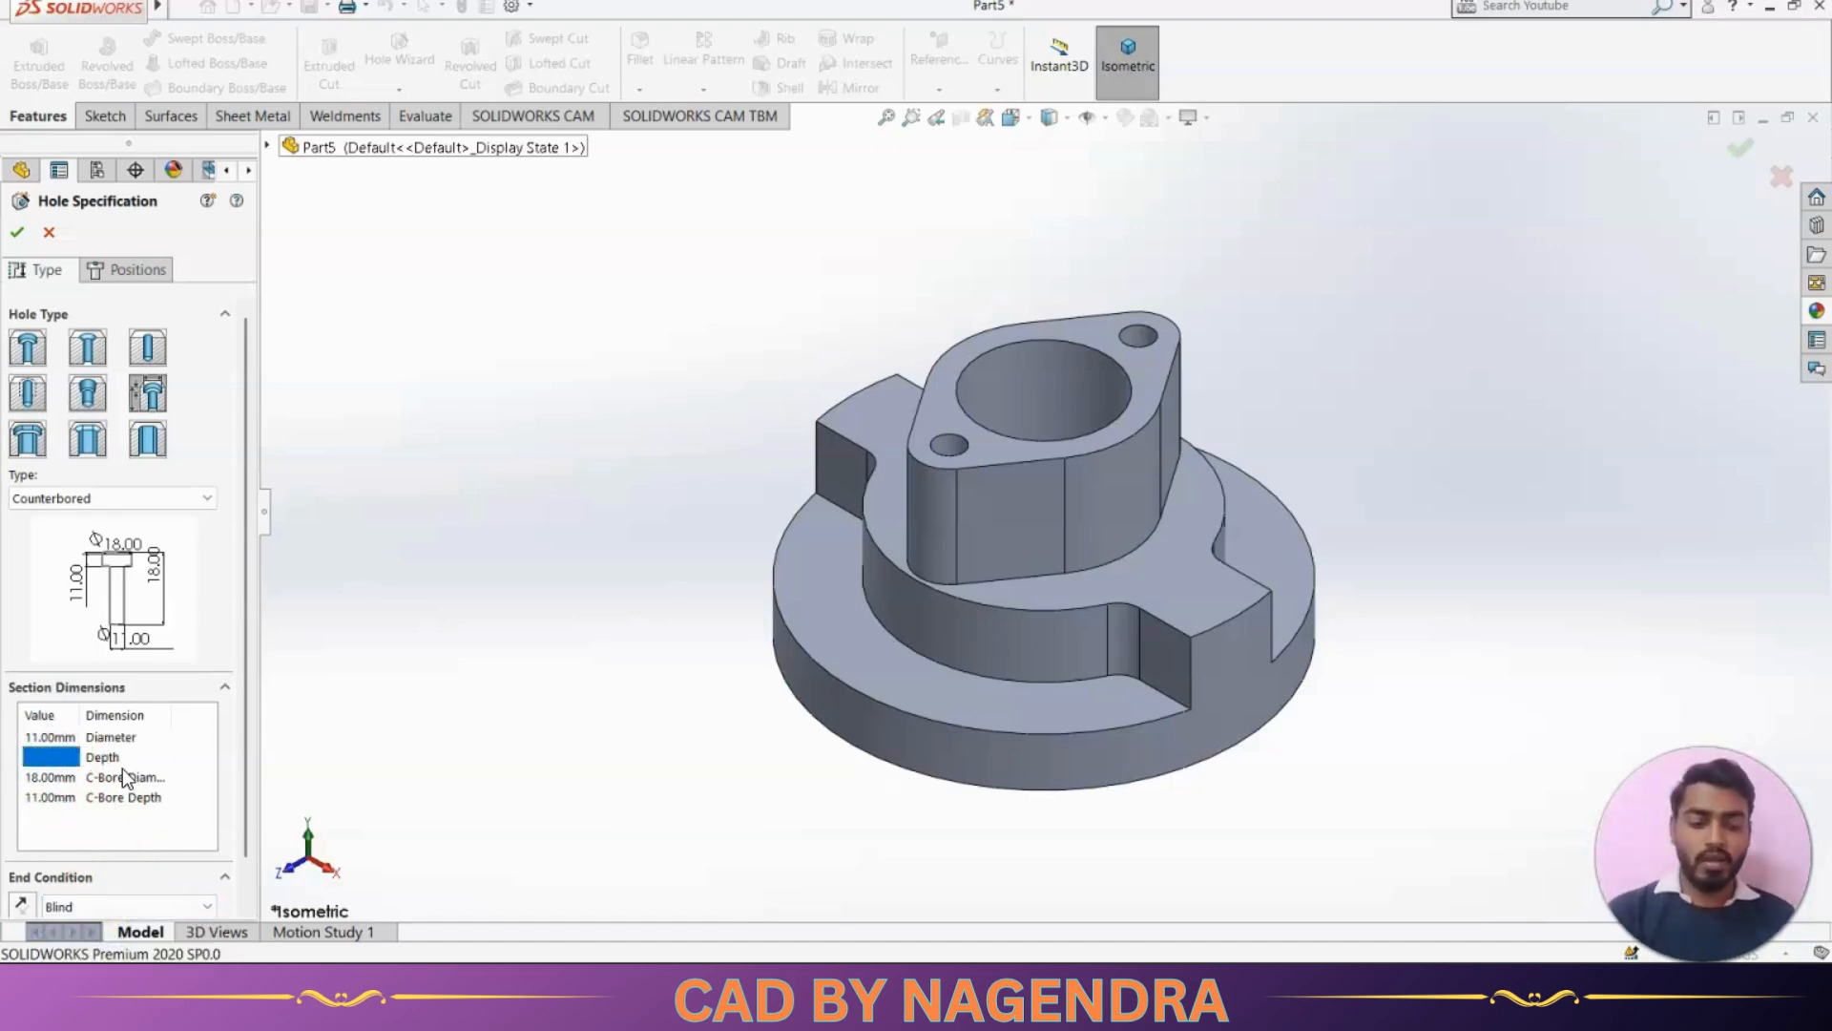
Place one counterbored hole freehand on the flange's upper face at about X -17 mm, Y -55 mm, and end point placement
left_click(122, 281)
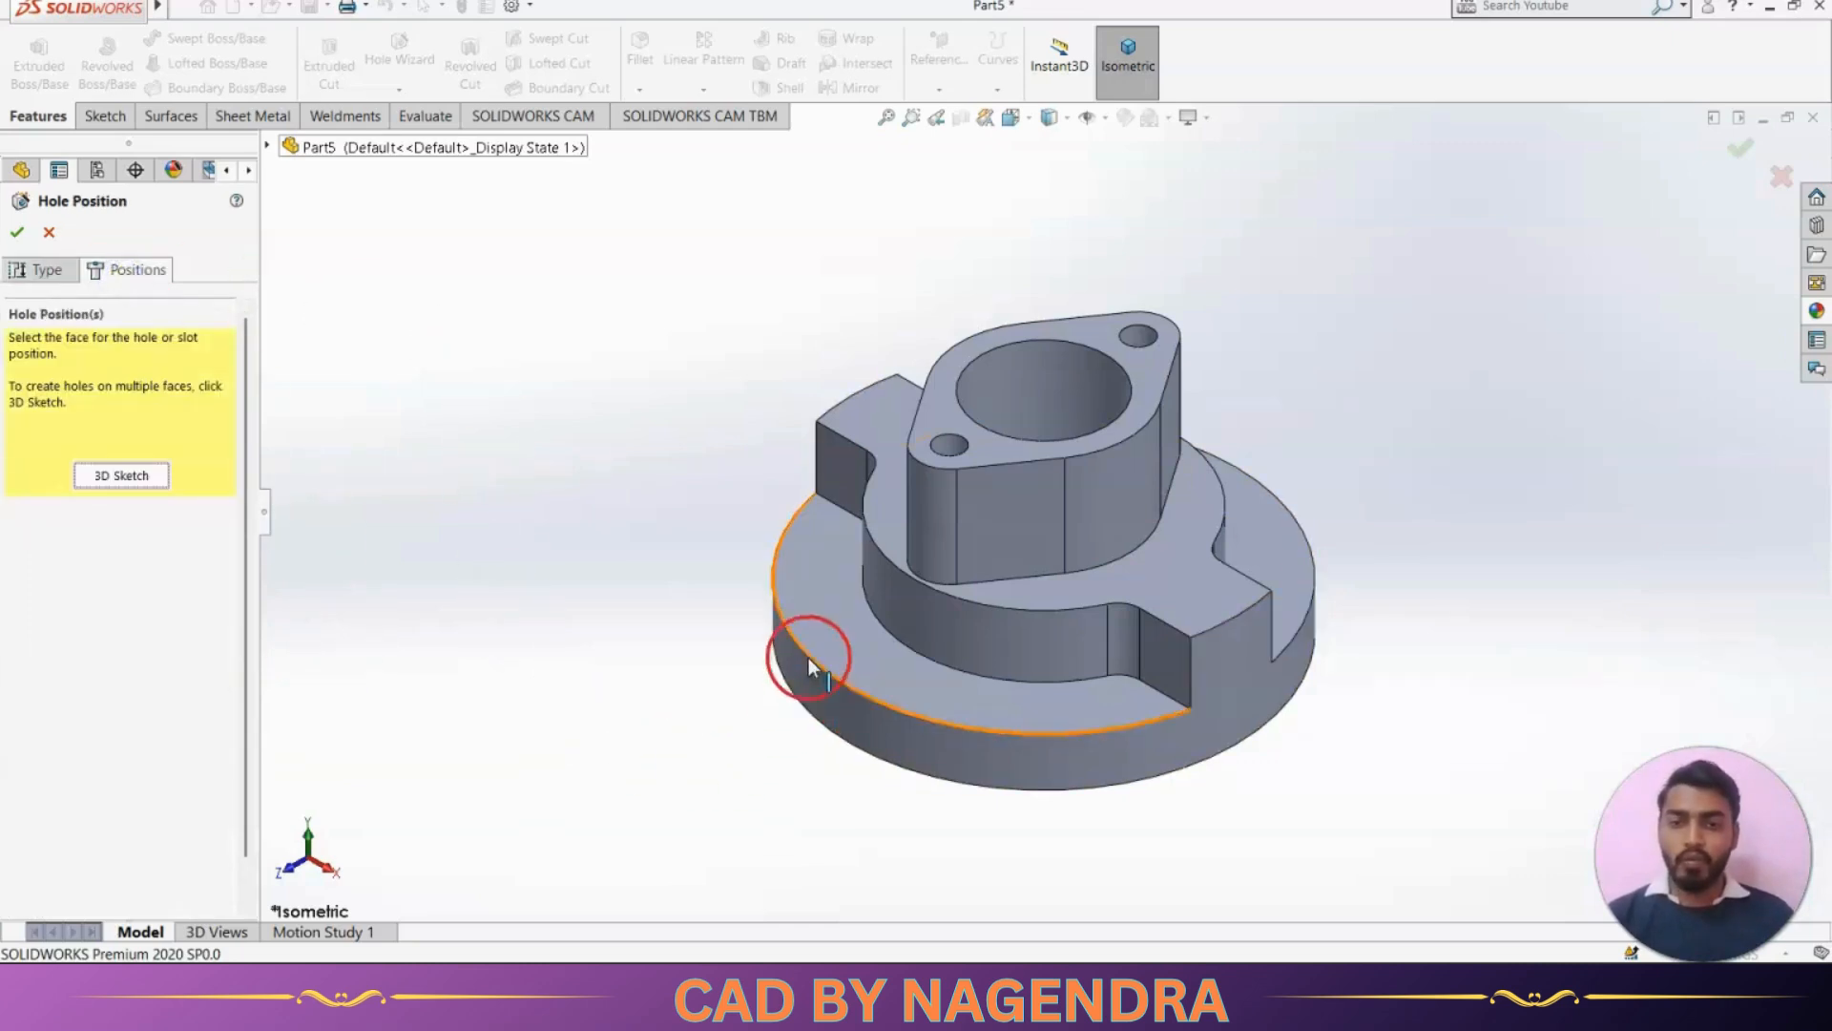
left_click(842, 626)
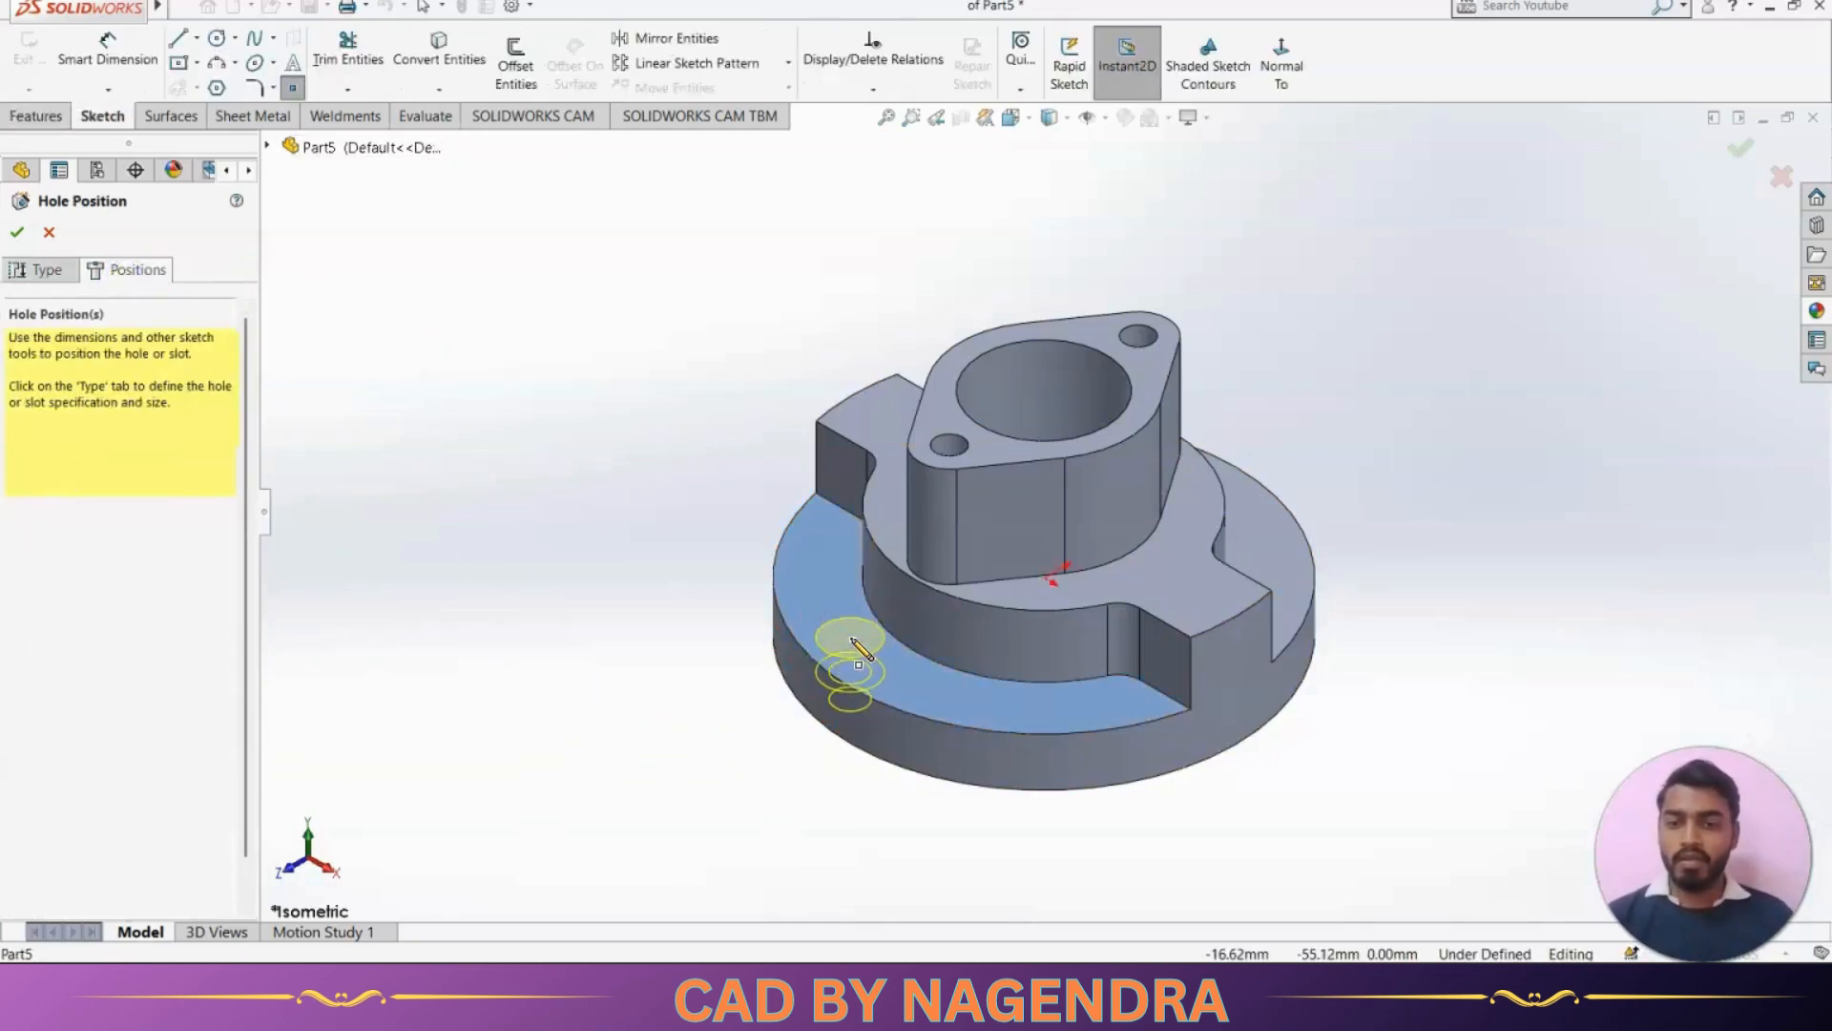
left_click(850, 637)
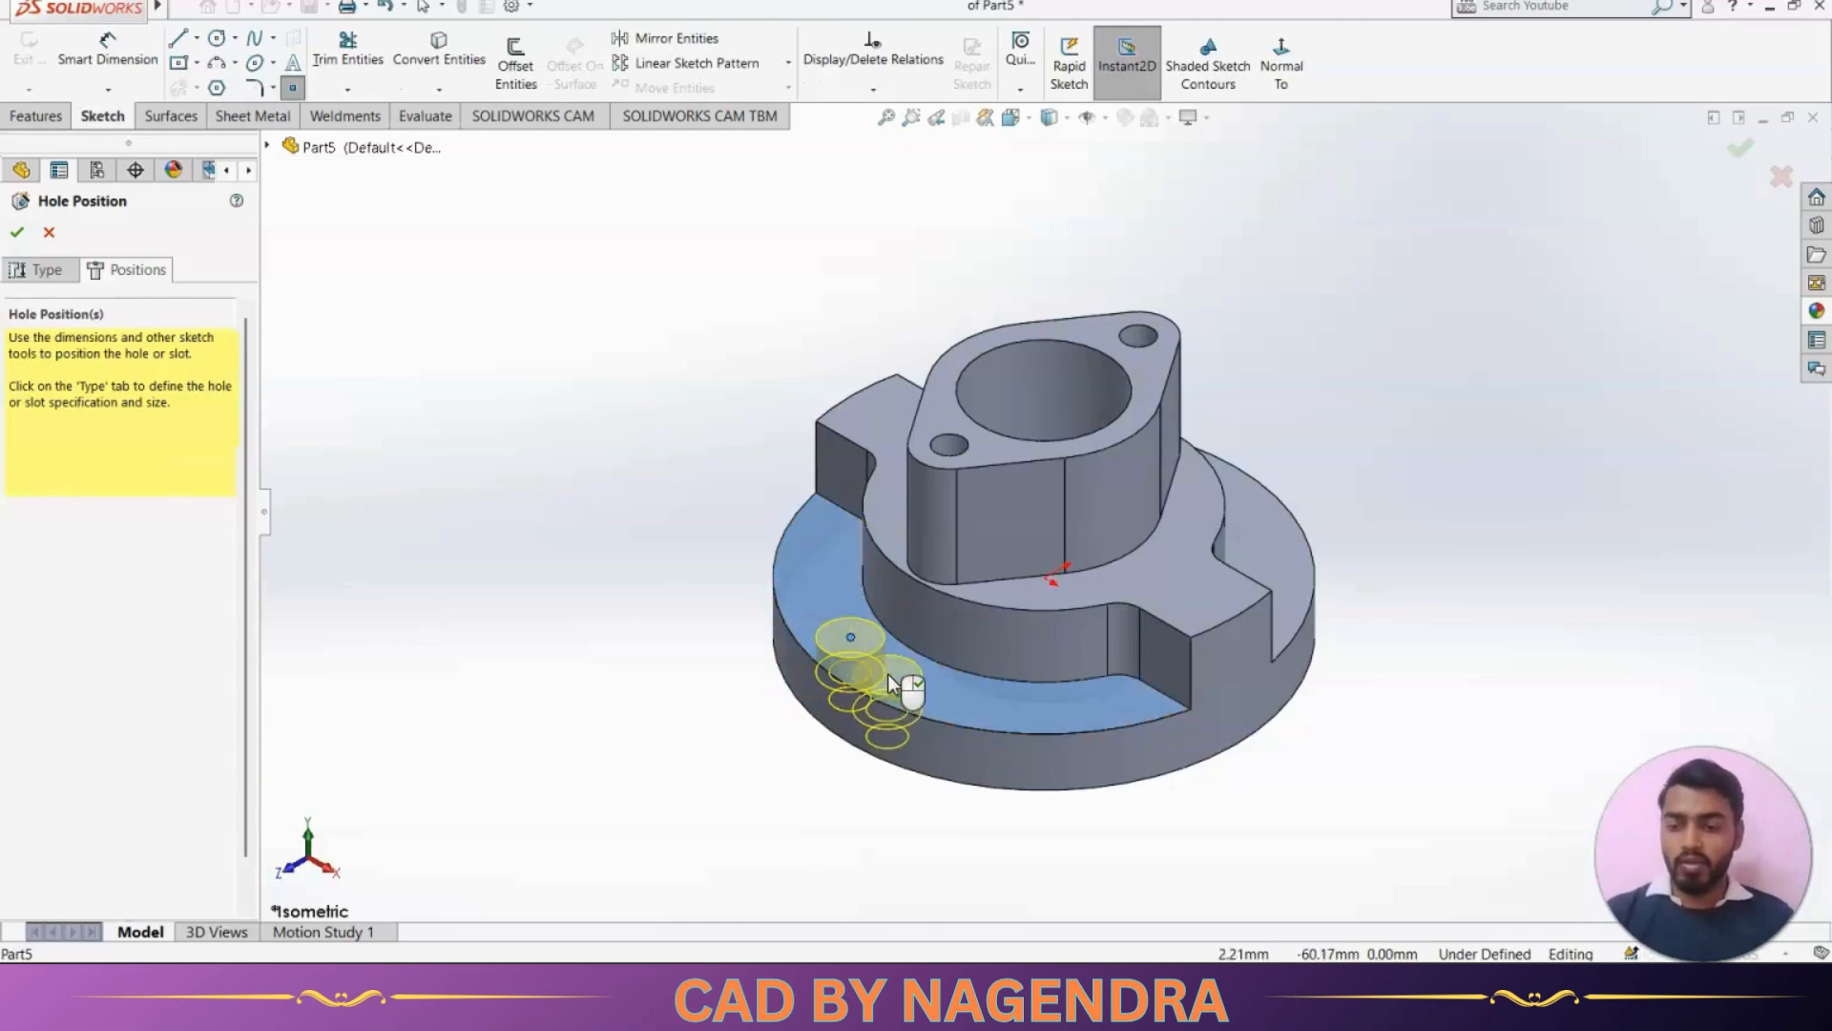
key("Escape")
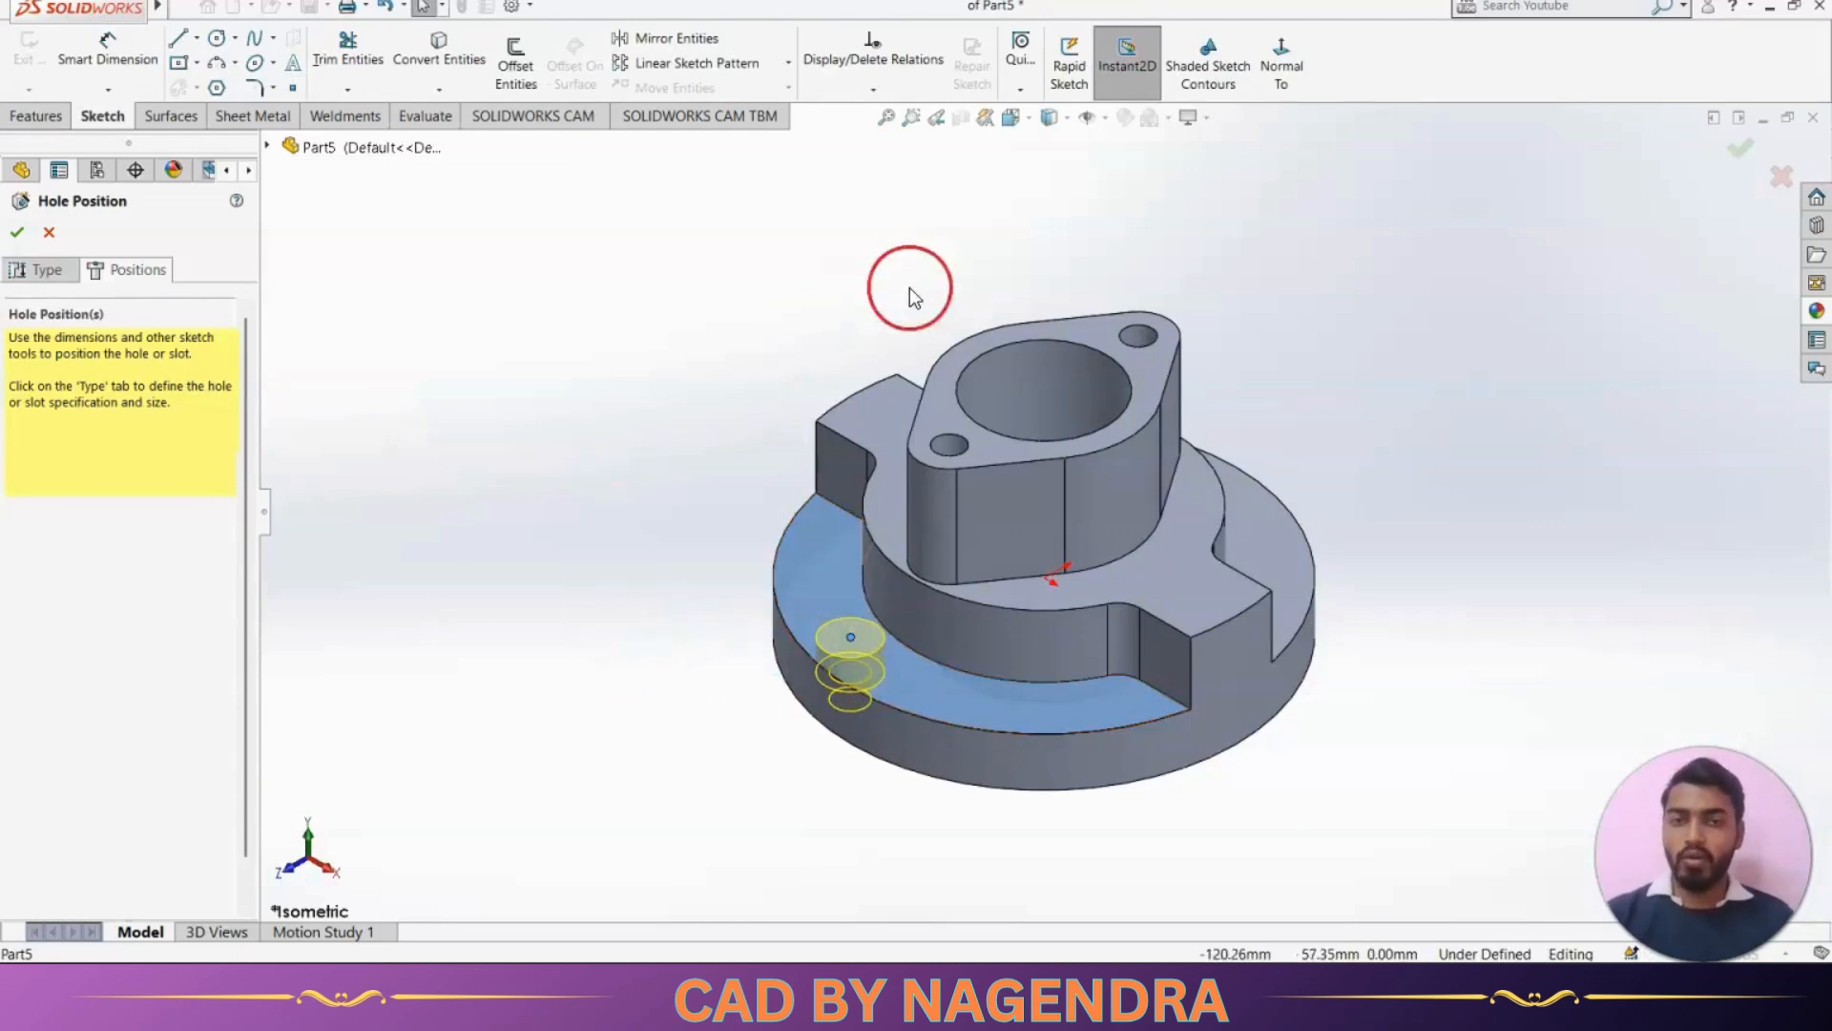
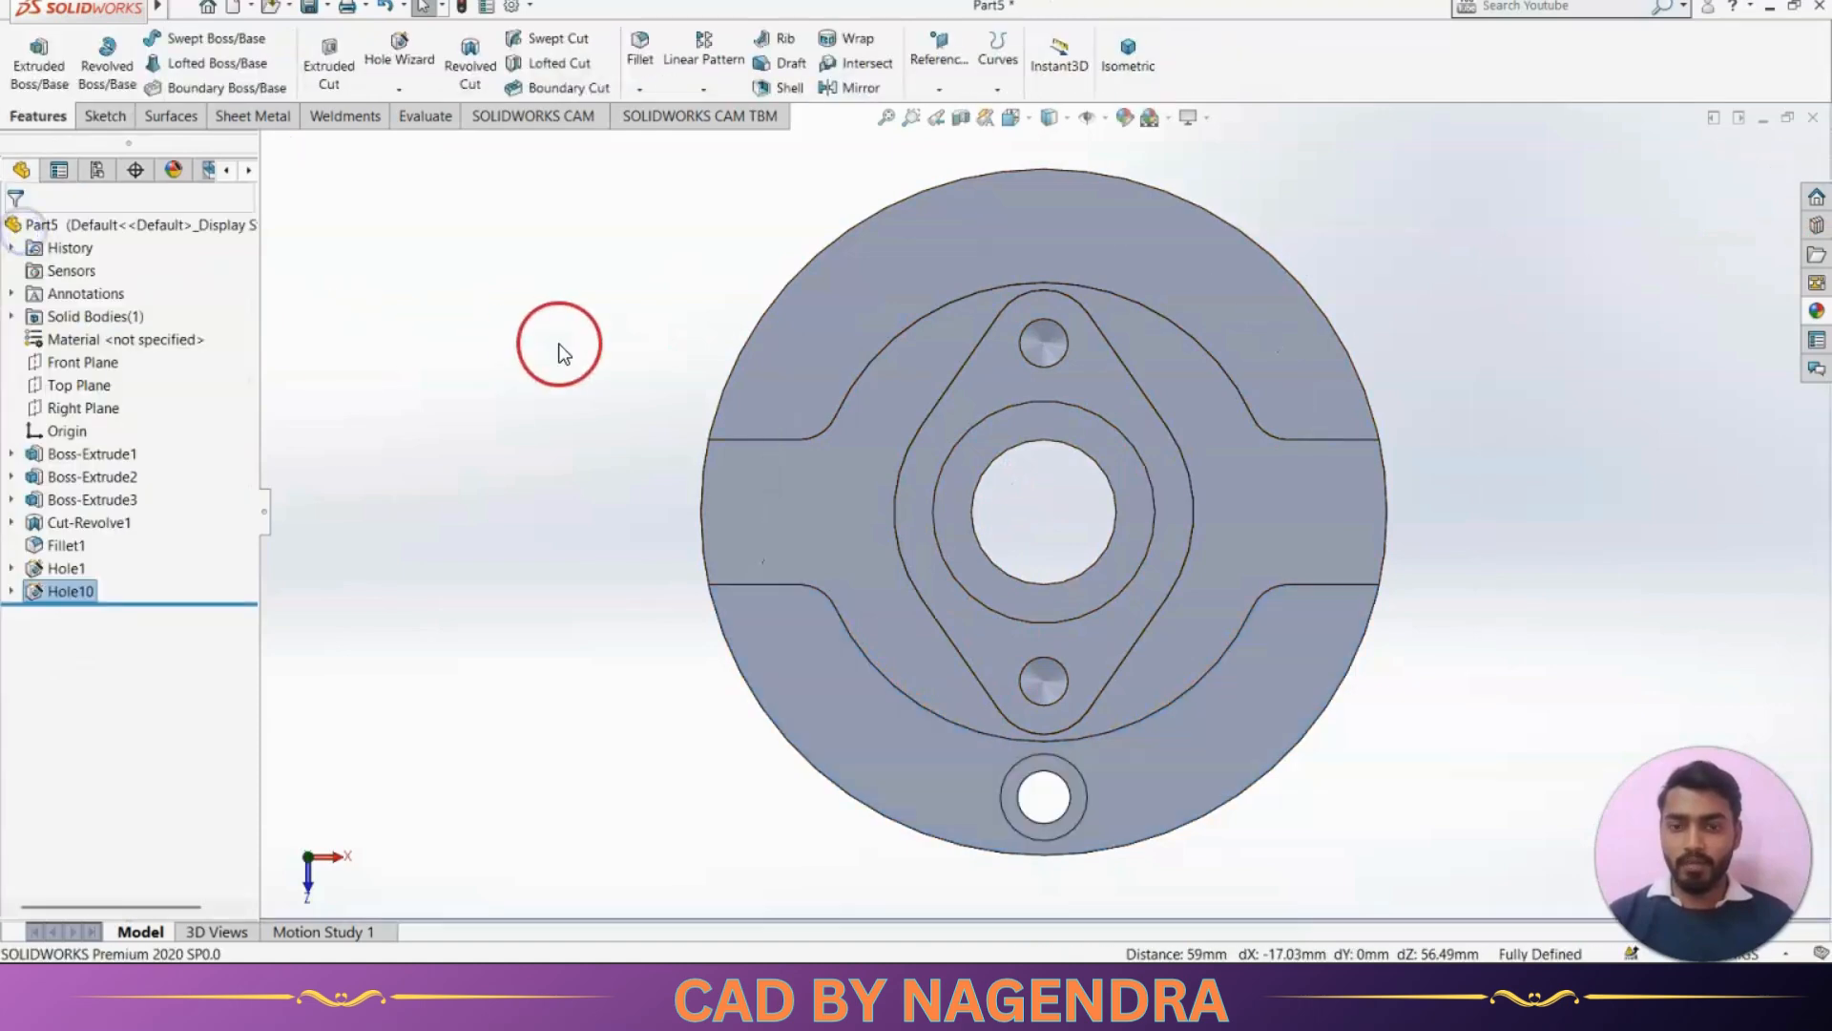
Circular-pattern the counterbored flange hole around the central bore's cylindrical face with 6 equally spaced instances over 360°, and show the isometric view
left_click(560, 344)
left_click(1161, 57)
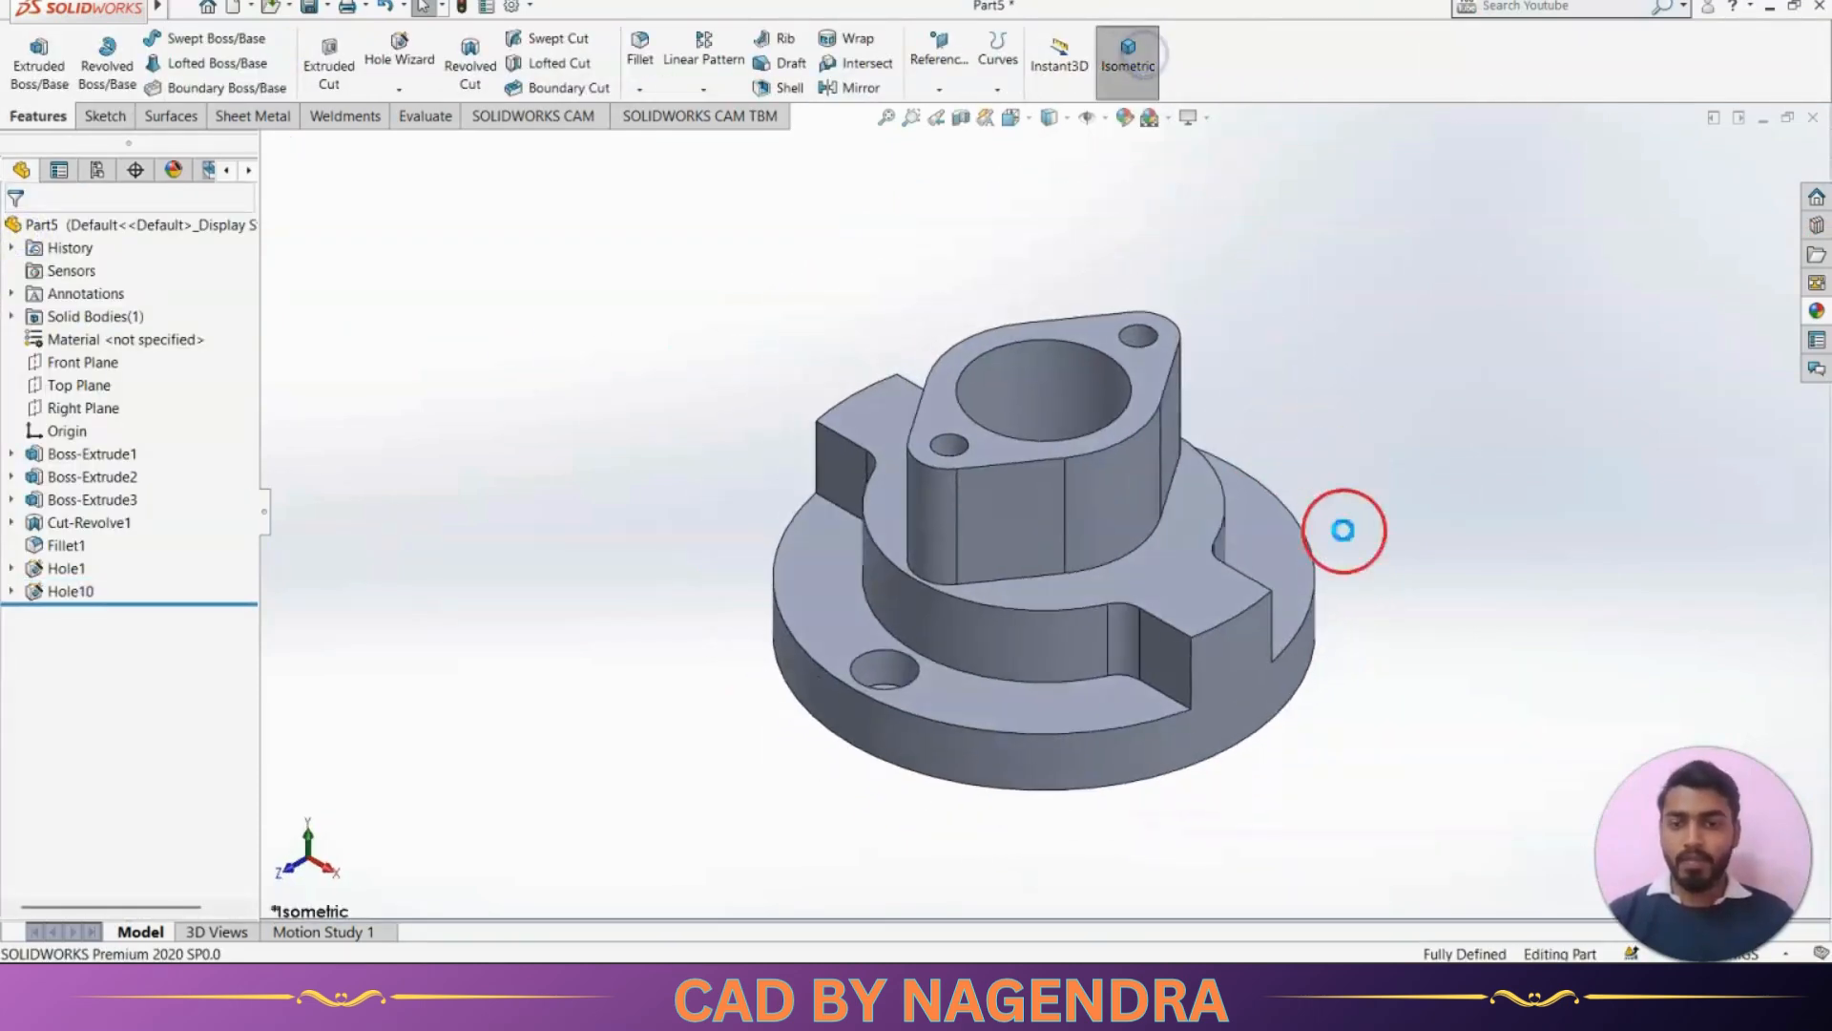
left_click(84, 593)
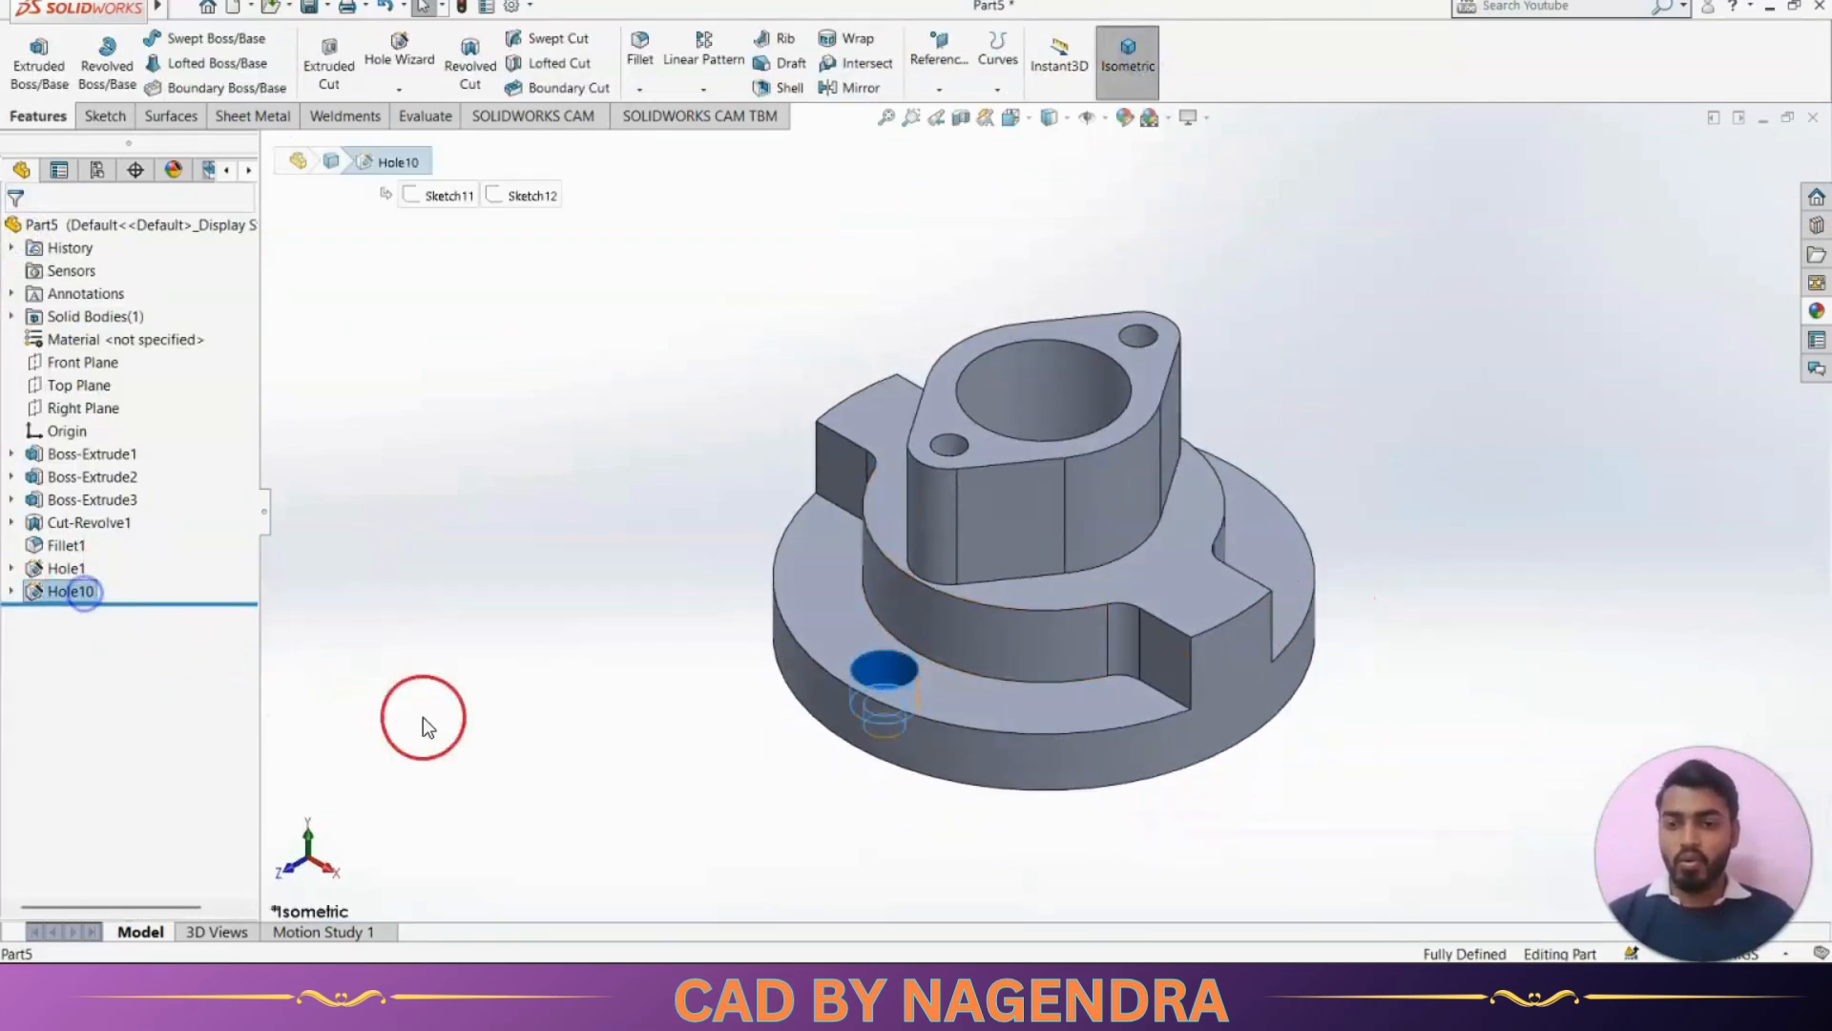
key("alt+Tab")
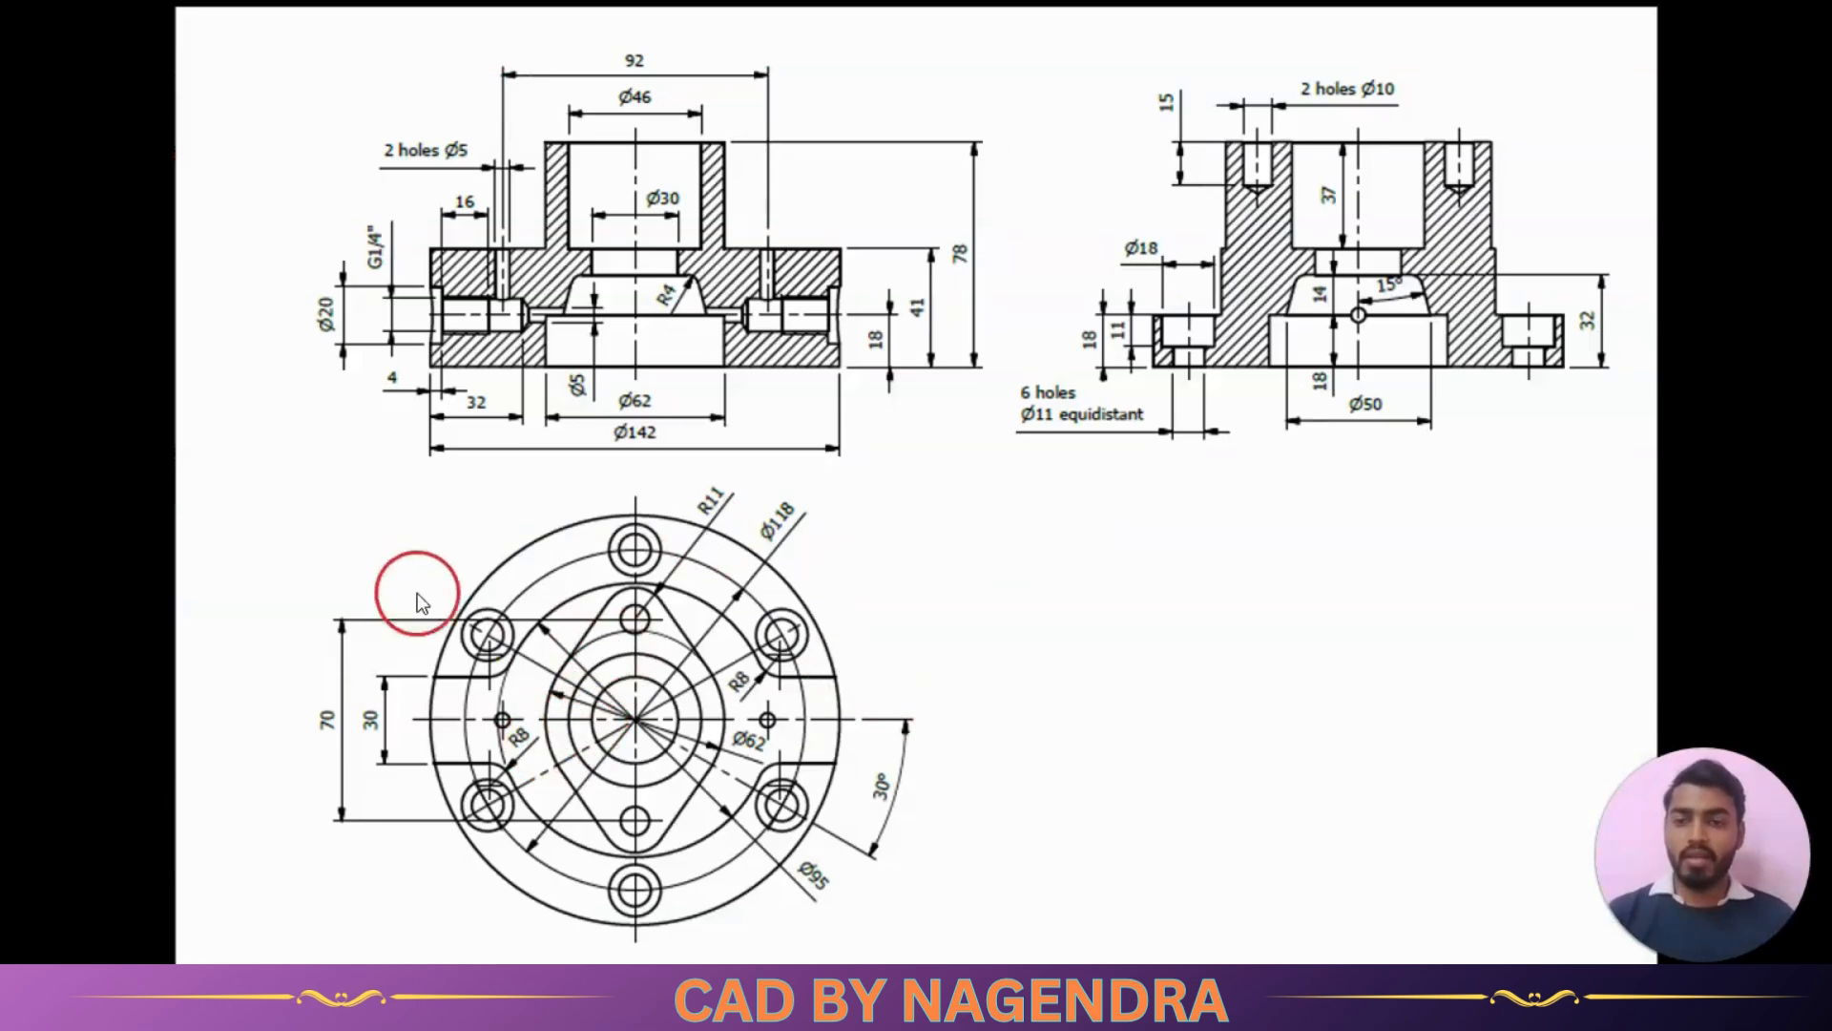
key("alt+Tab")
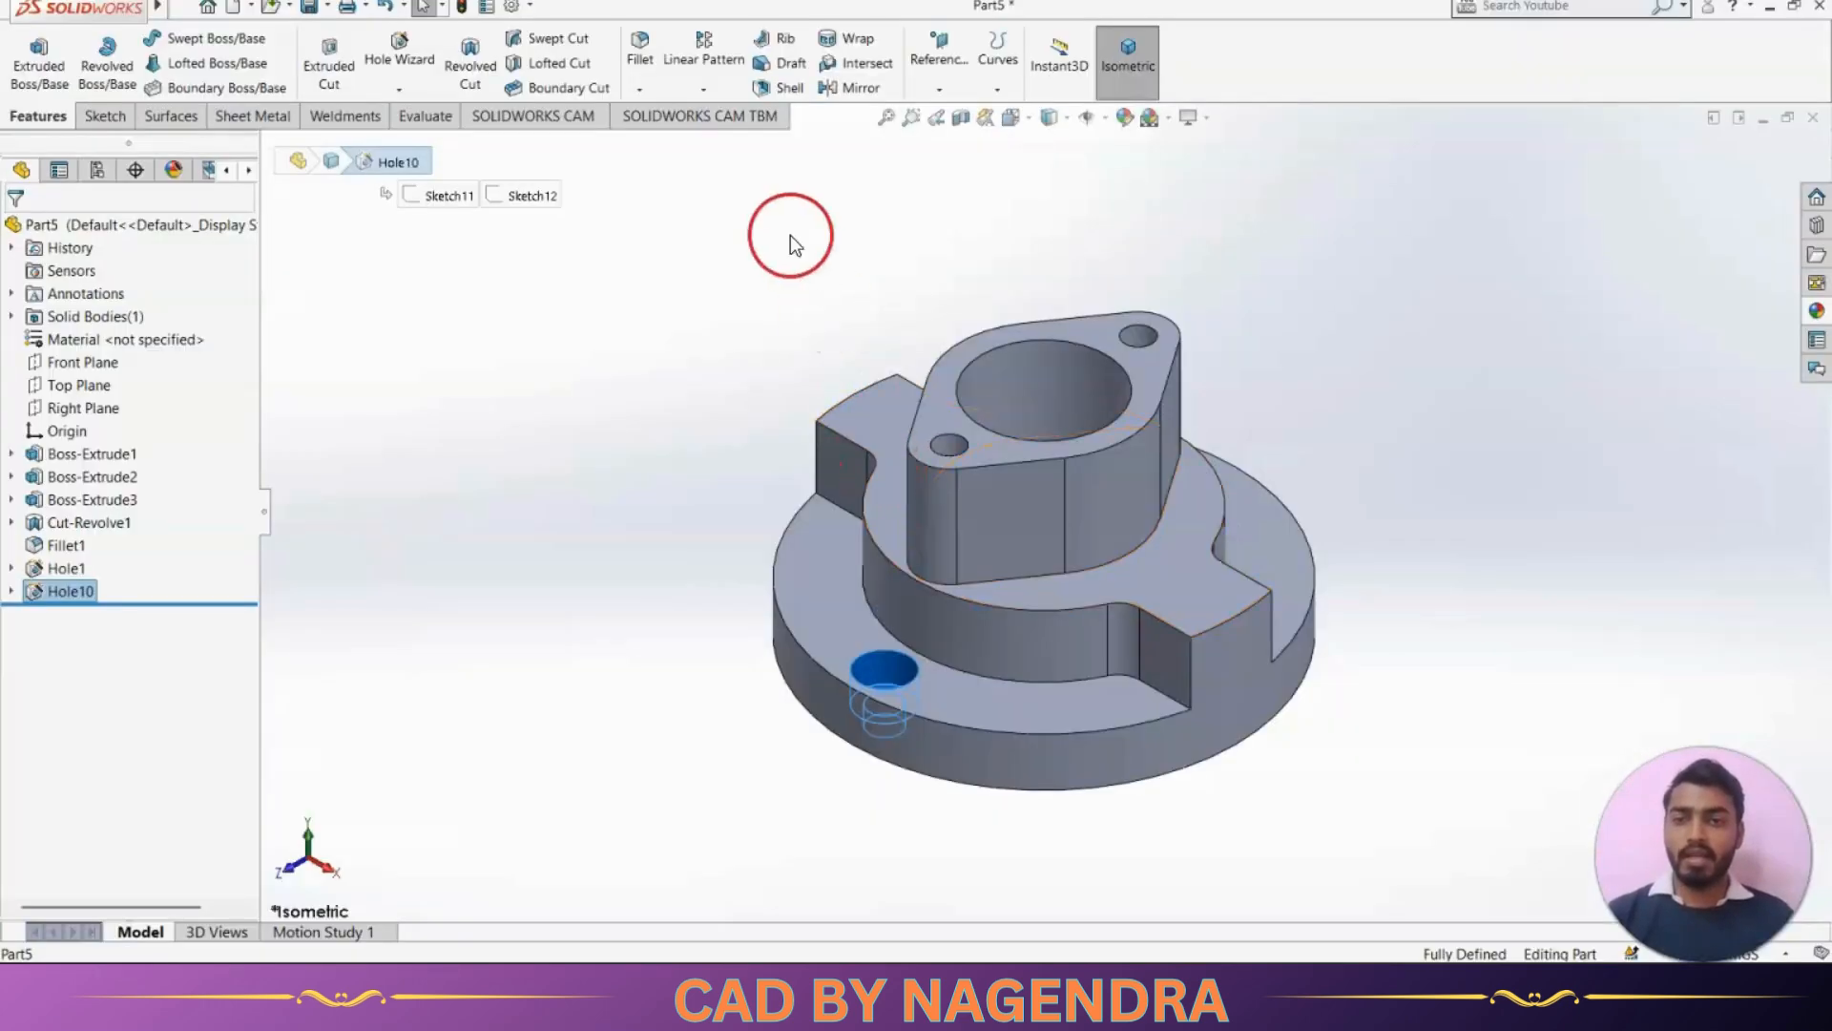
left_click(695, 96)
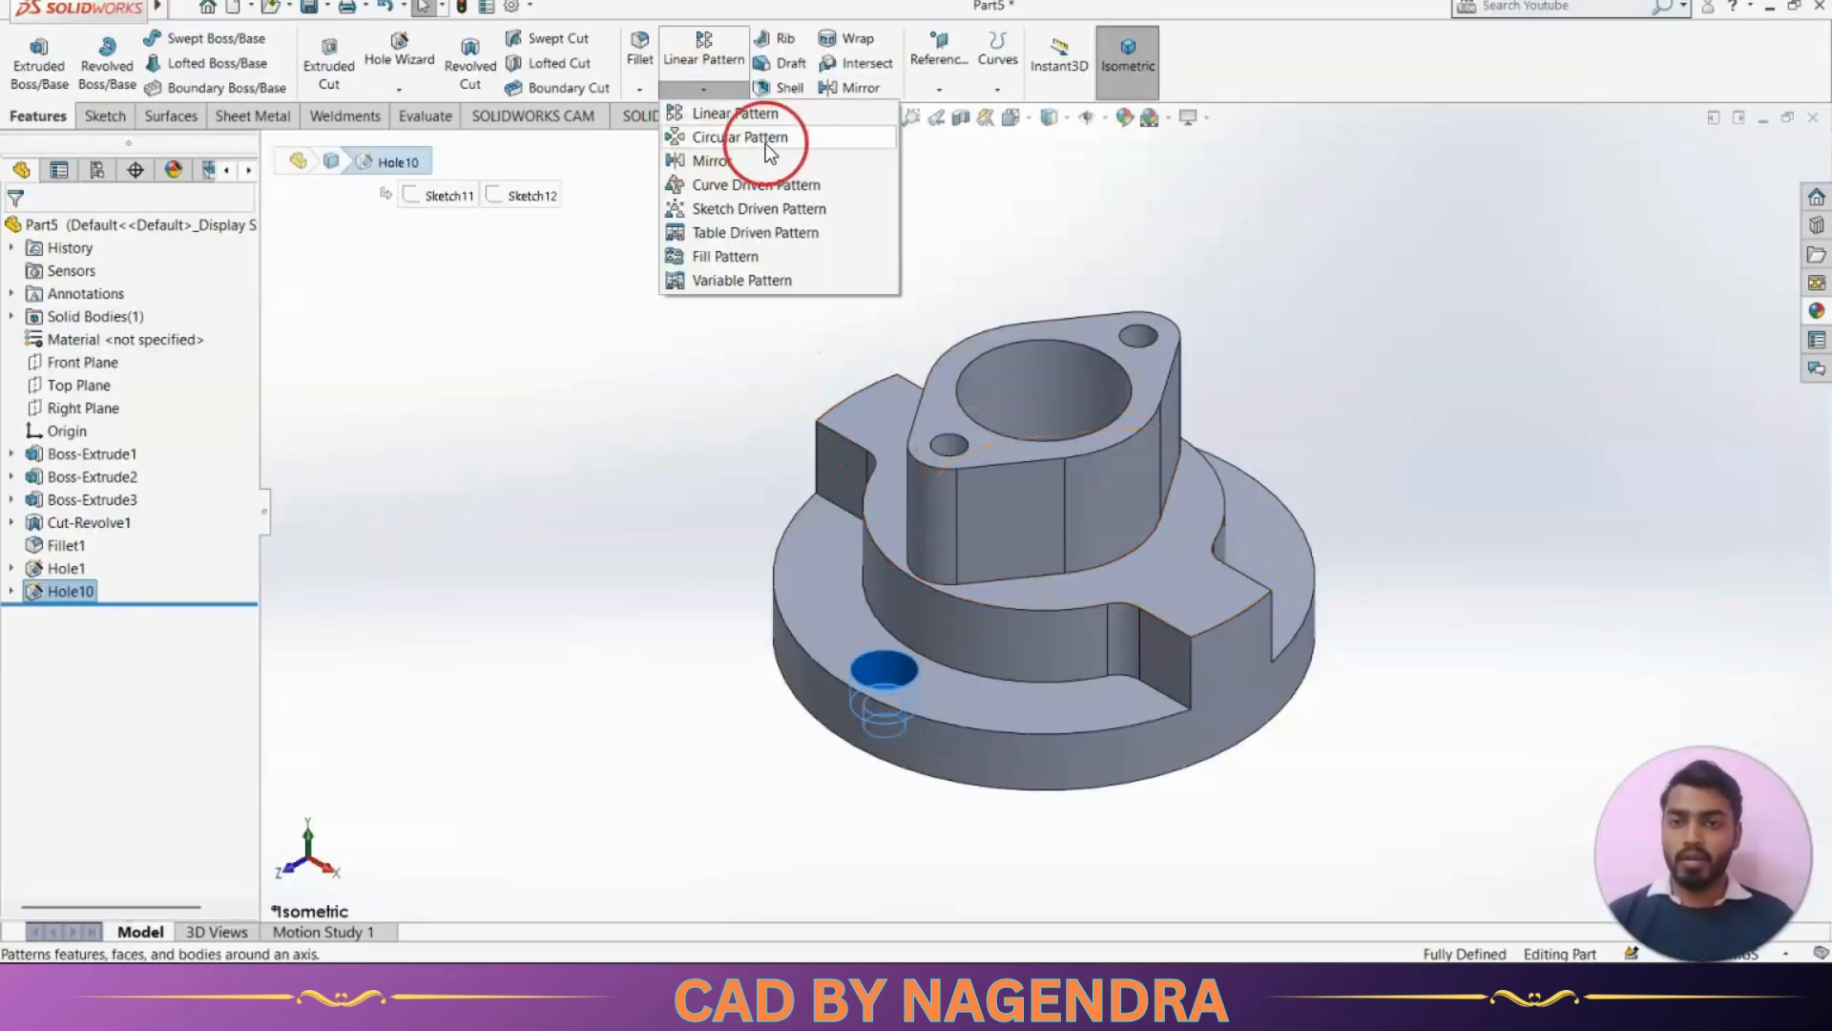
left_click(767, 151)
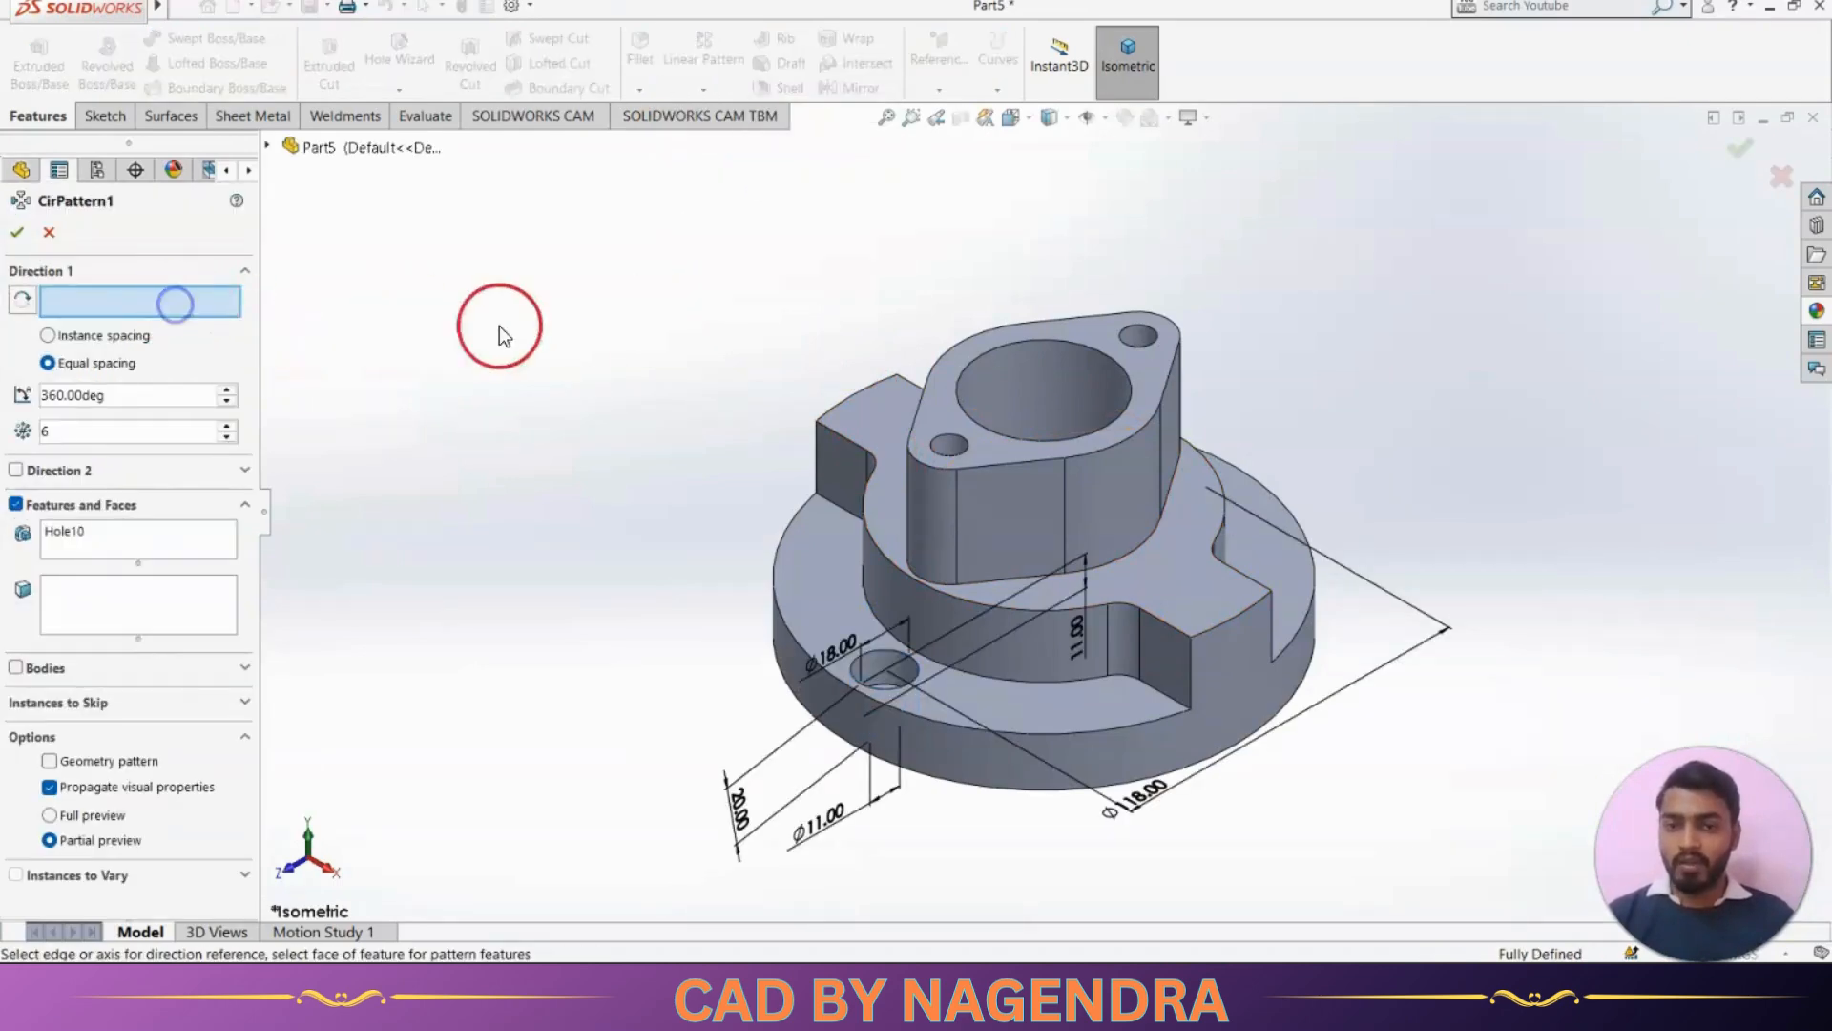
left_click(1044, 377)
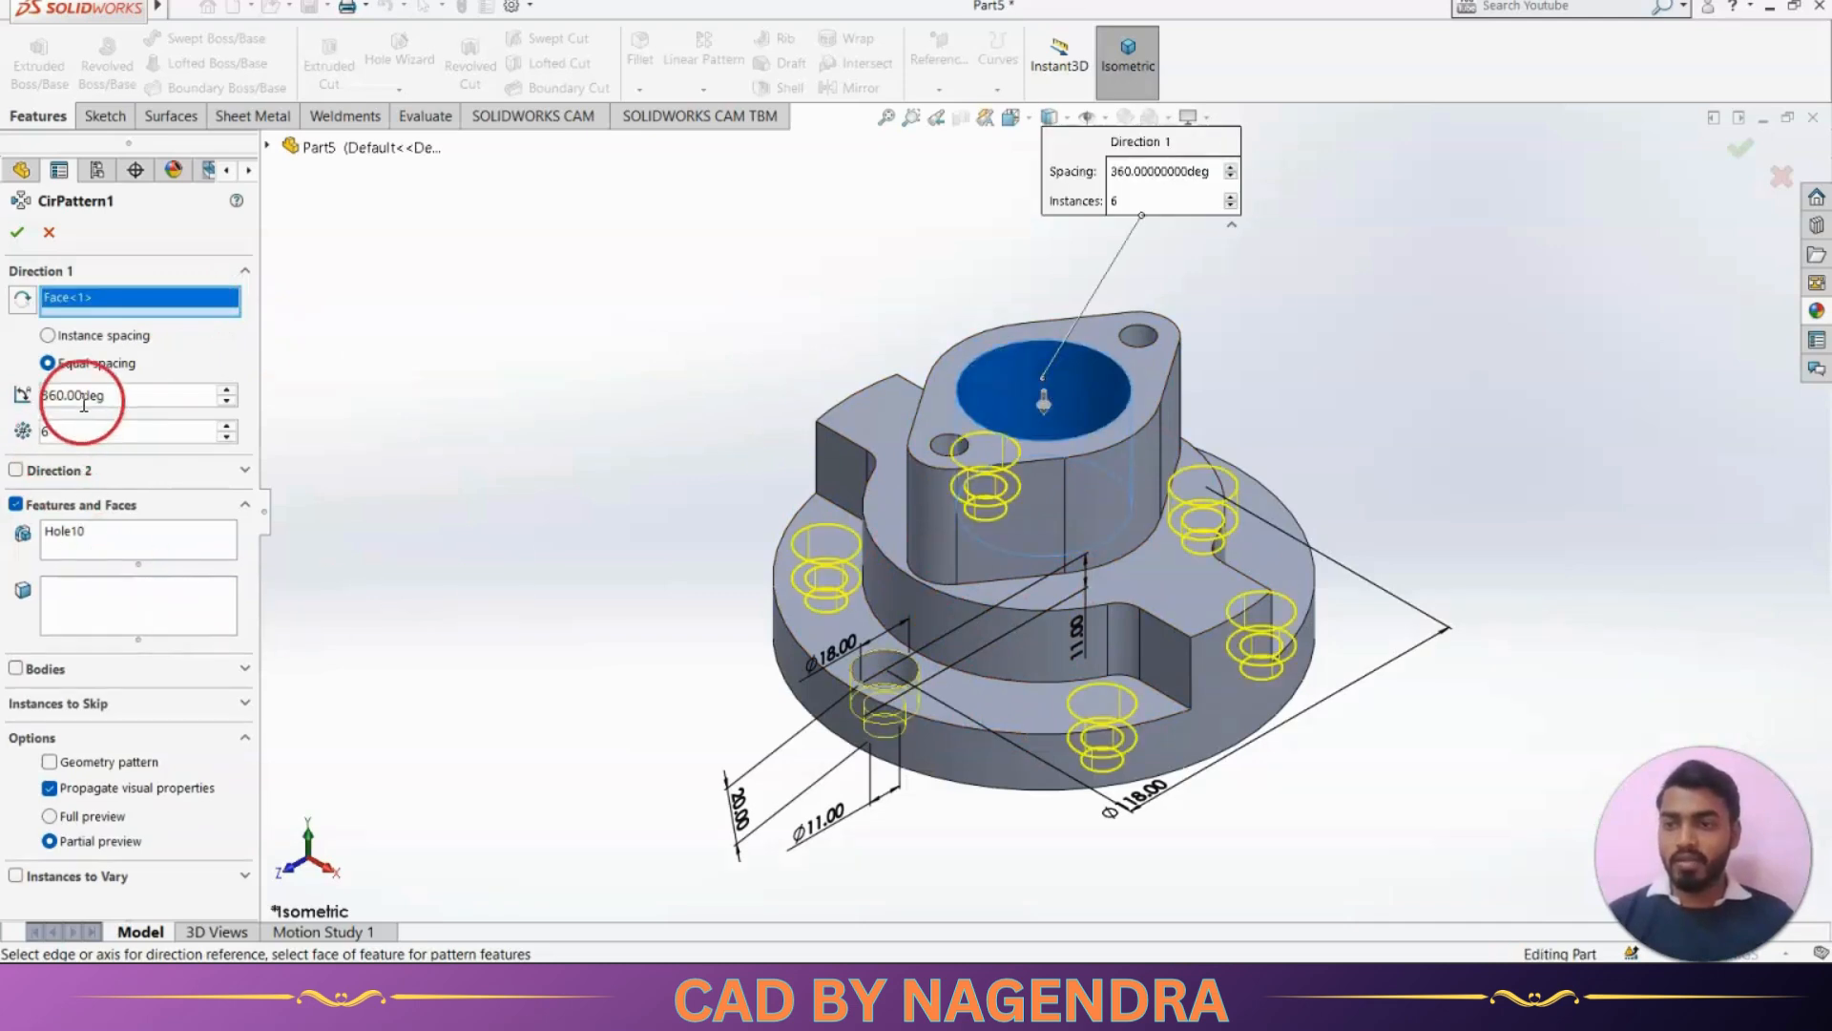
left_click(17, 232)
middle_click_drag(1493, 536, 1479, 687)
left_click(1147, 76)
left_click(1416, 397)
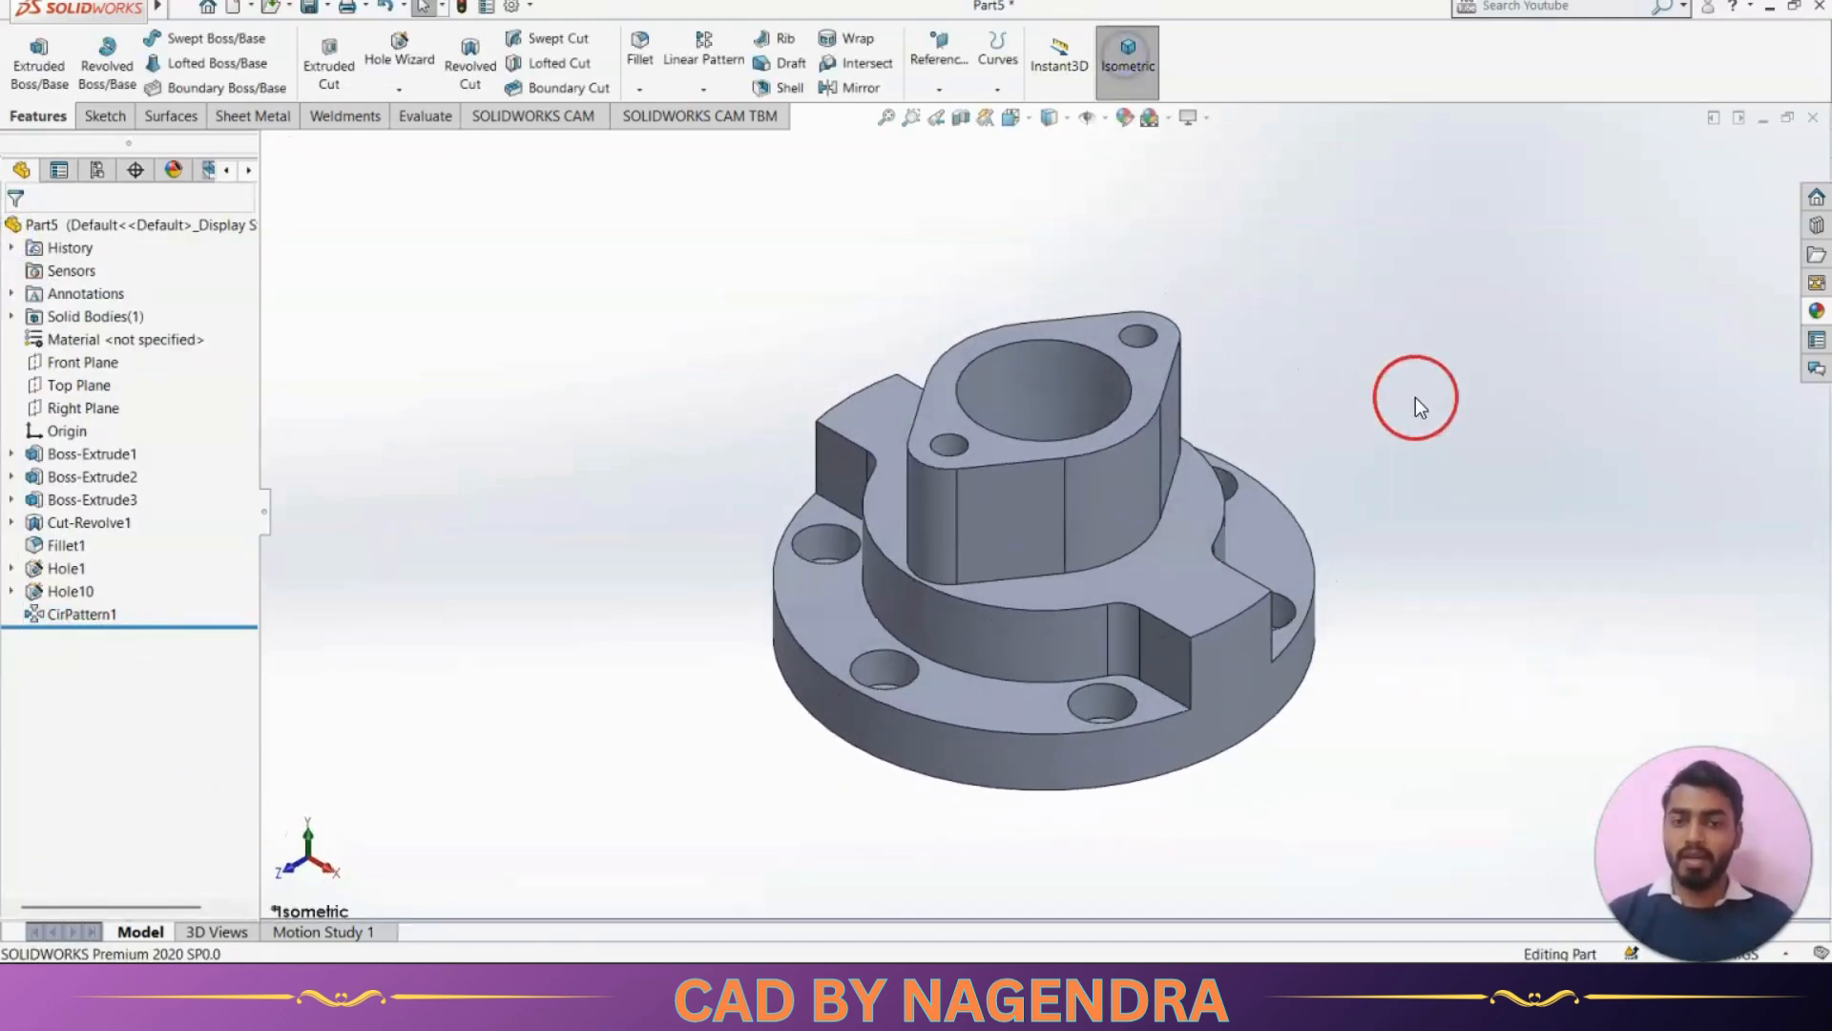
Check the side ports in the reference drawing and start a reference plane using the Right Plane as first reference
key("alt+Tab")
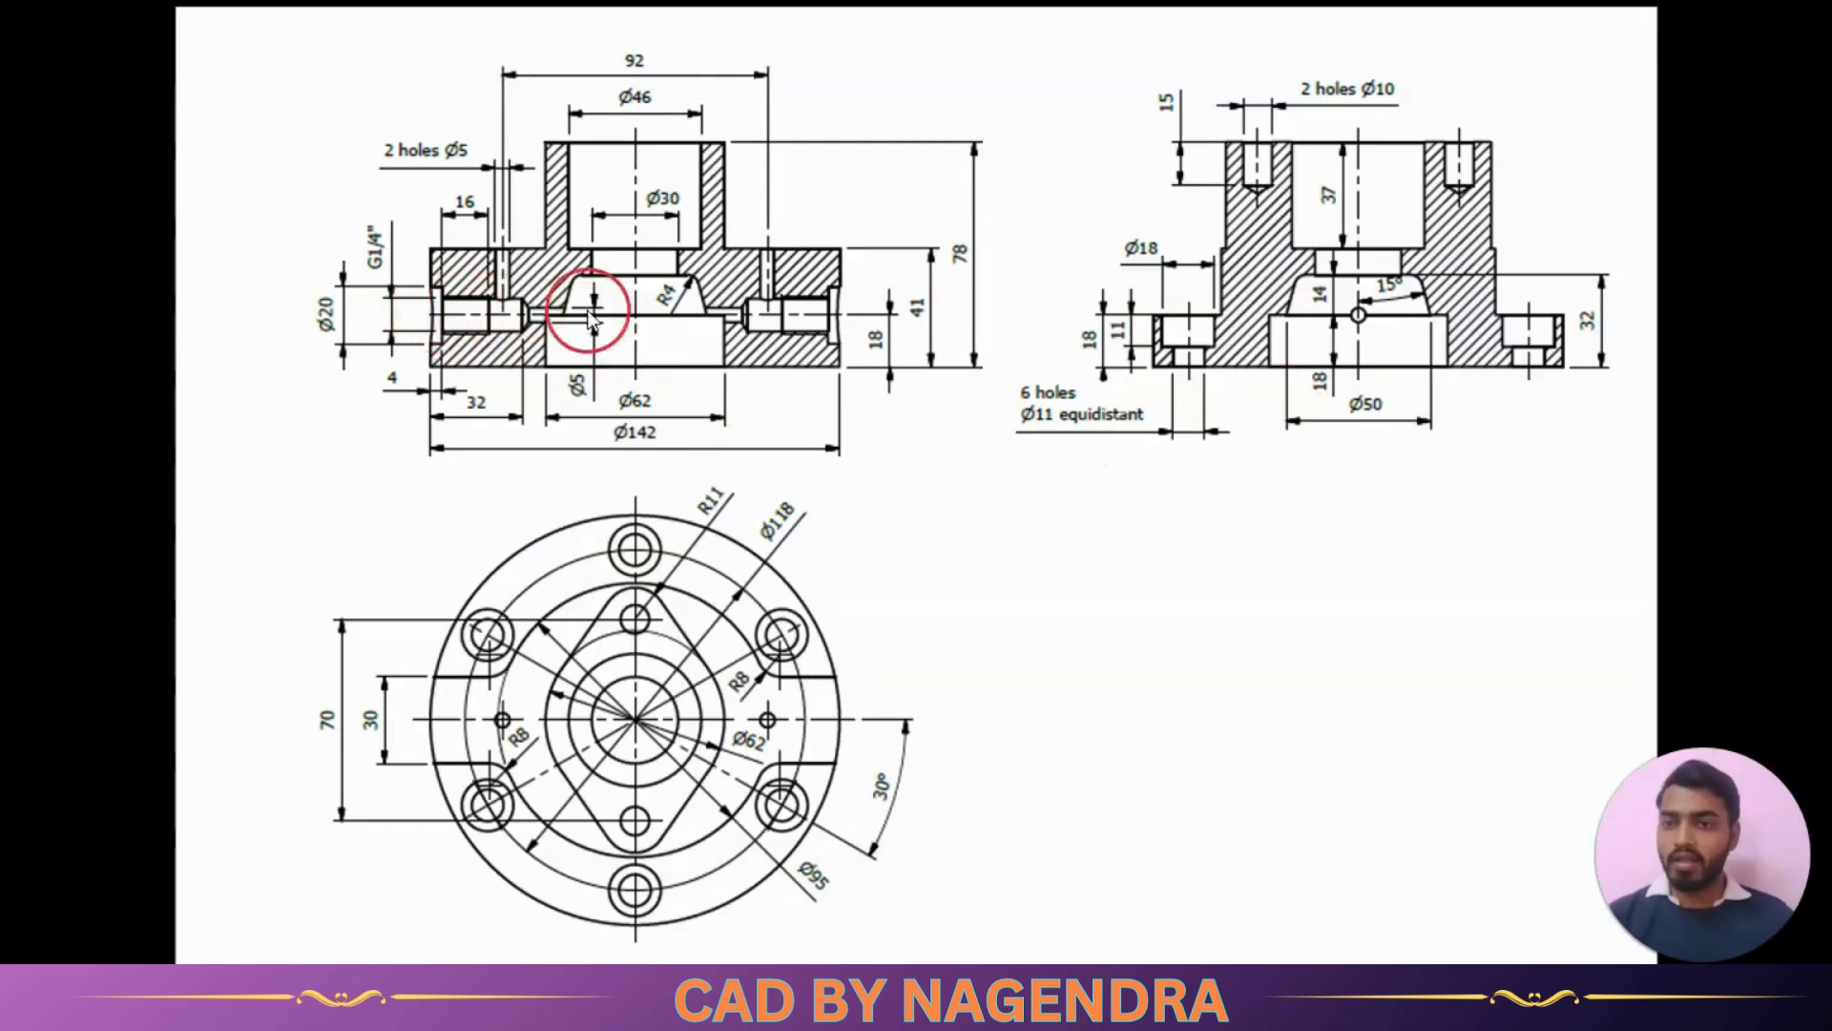
key("alt+Tab")
mouse_move(634, 533)
middle_mouse_down()
mouse_move(879, 529)
mouse_move(724, 703)
mouse_move(868, 630)
mouse_move(789, 667)
mouse_move(613, 600)
mouse_move(646, 668)
middle_mouse_up()
key("alt")
left_click(618, 374)
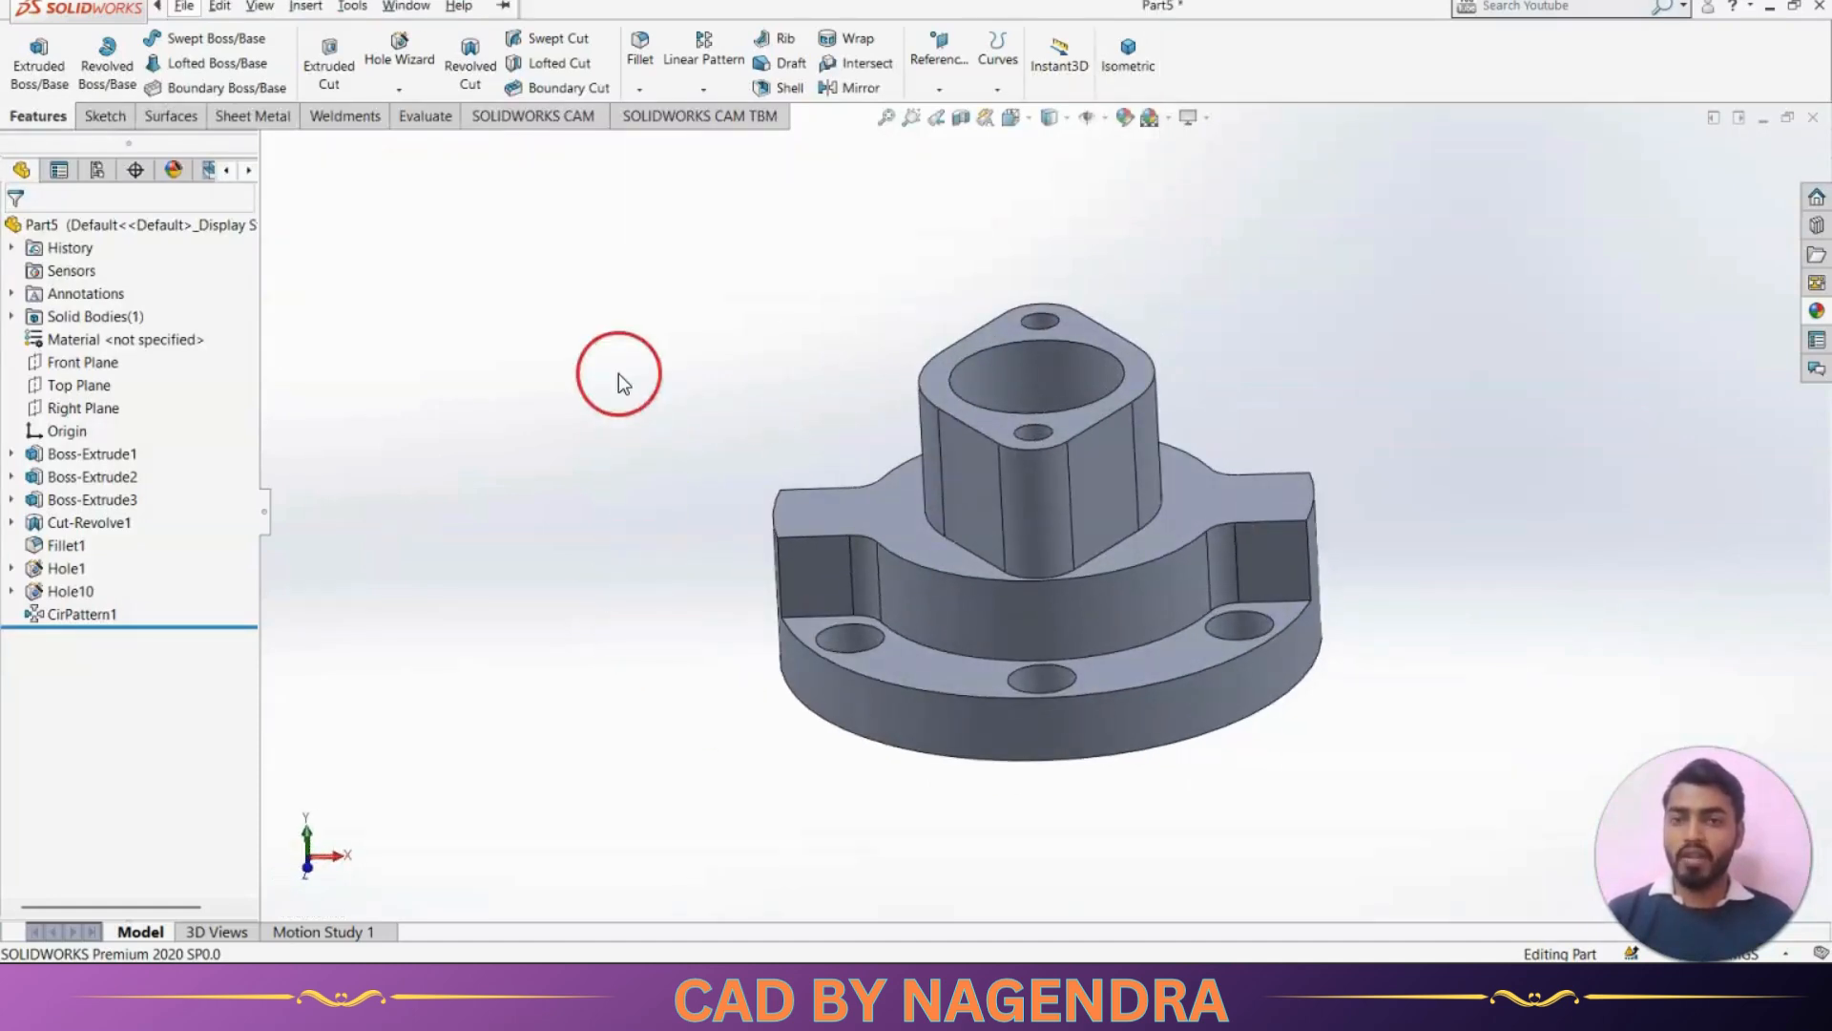
middle_click_drag(689, 436, 795, 342)
left_click(939, 88)
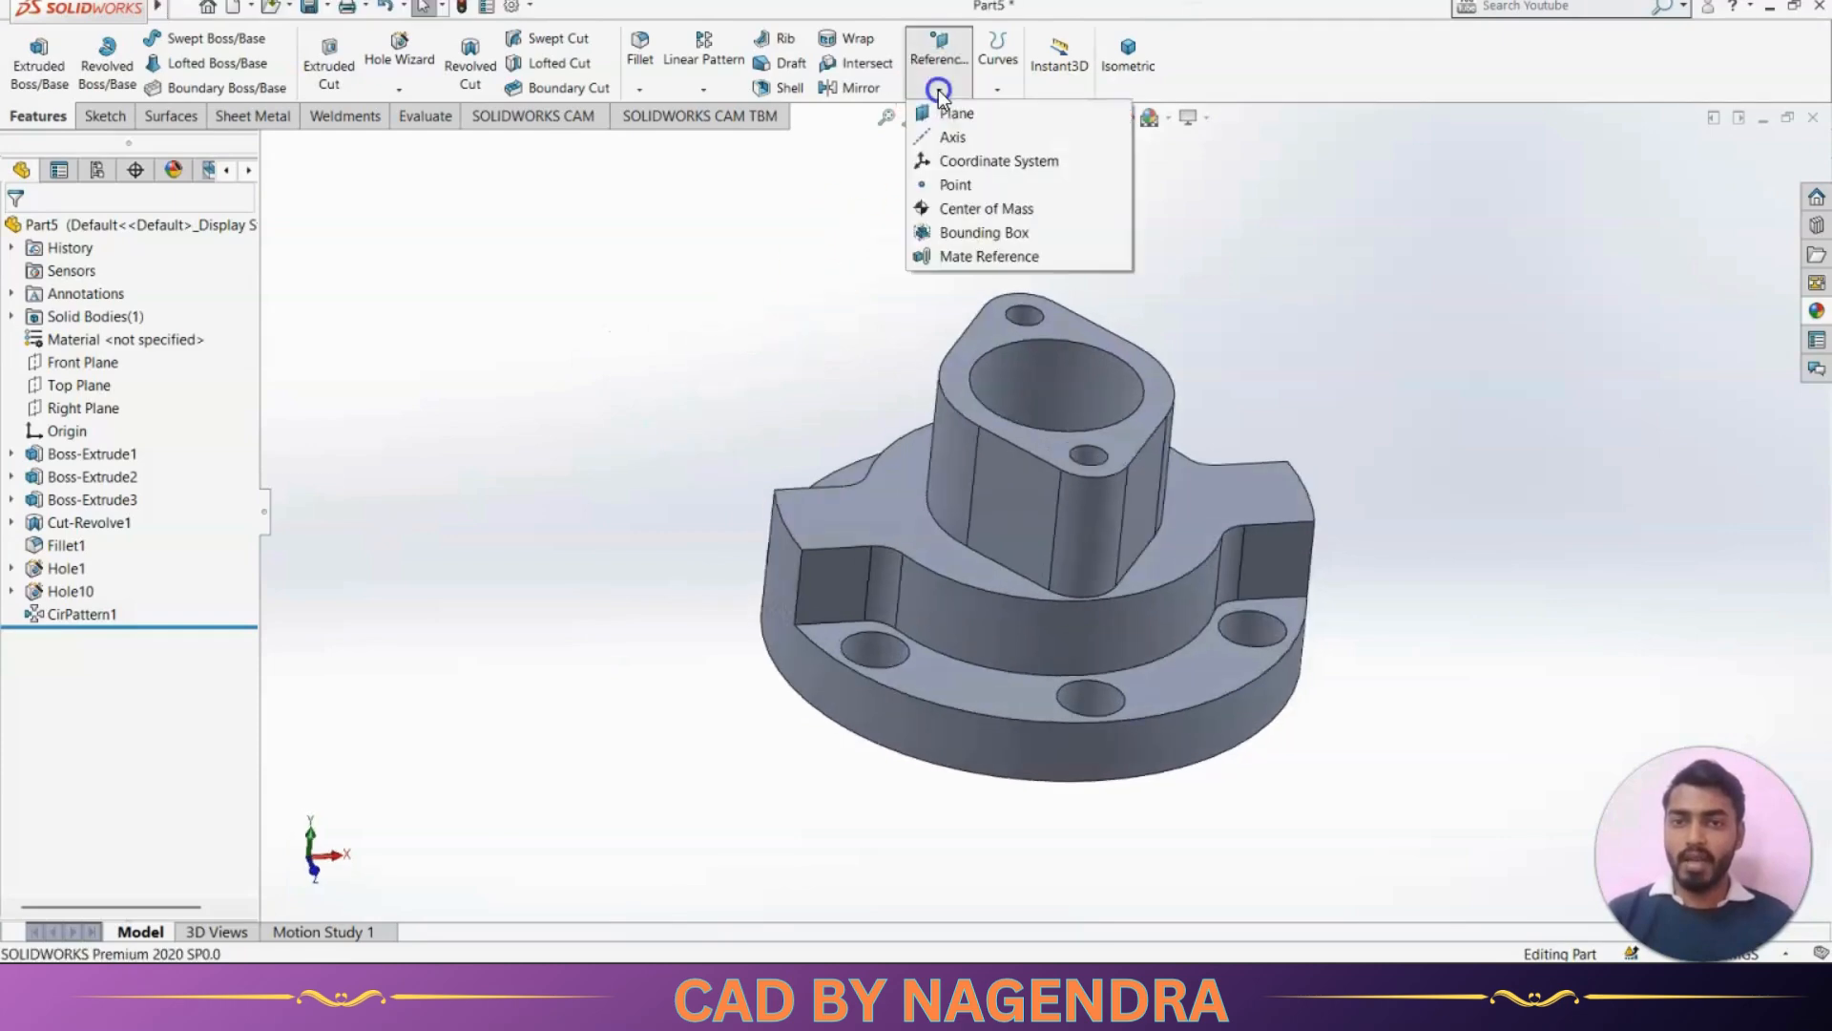
left_click(949, 112)
key("alt+Tab")
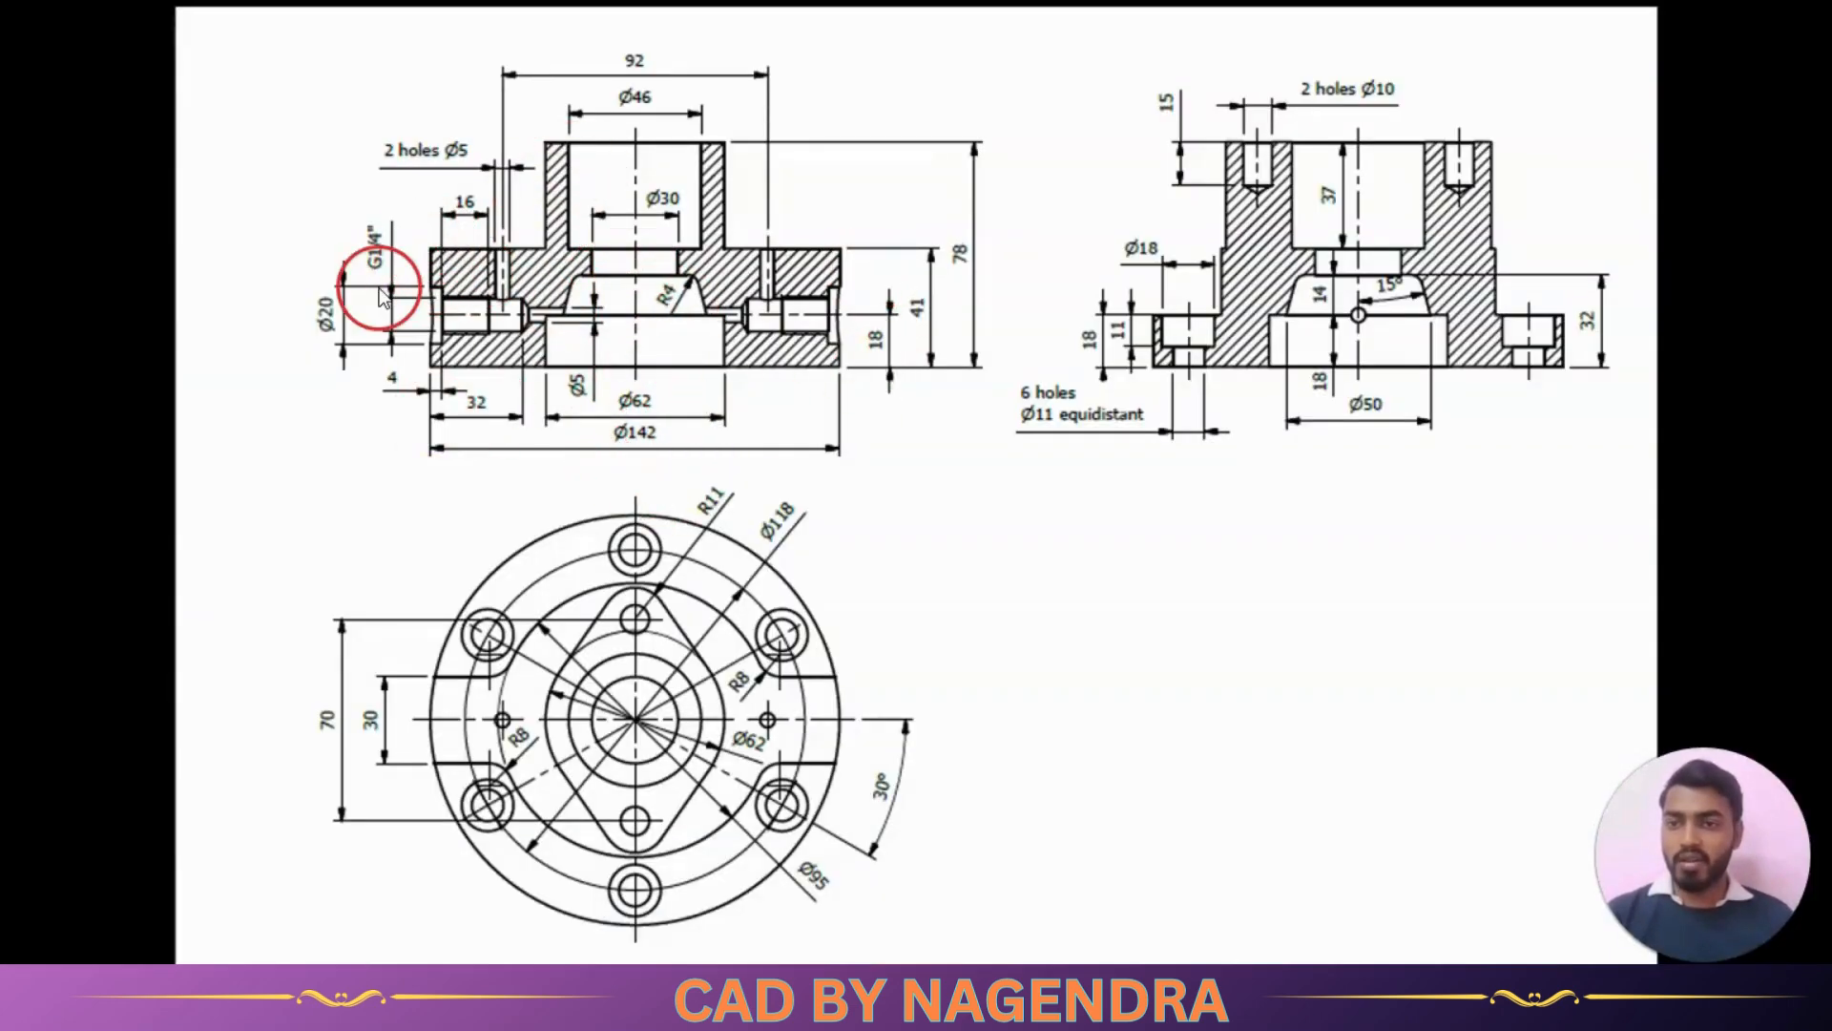
key("alt+Tab")
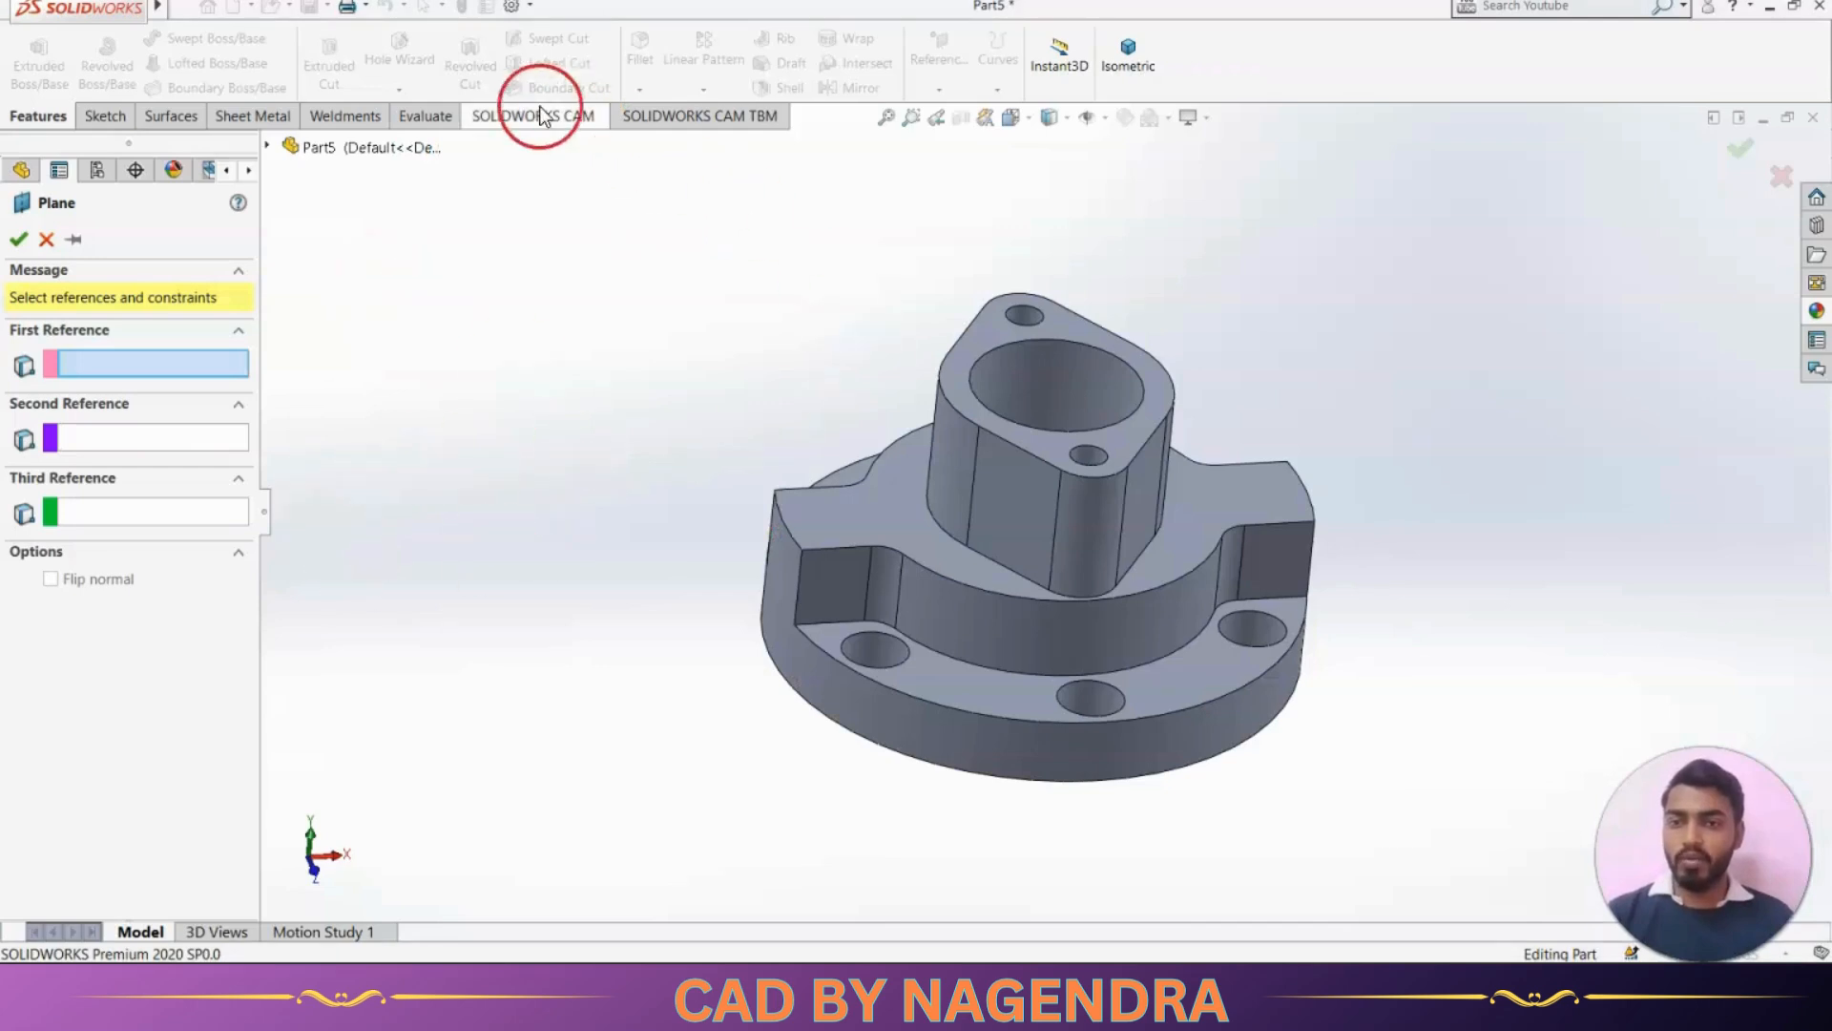
left_click(268, 146)
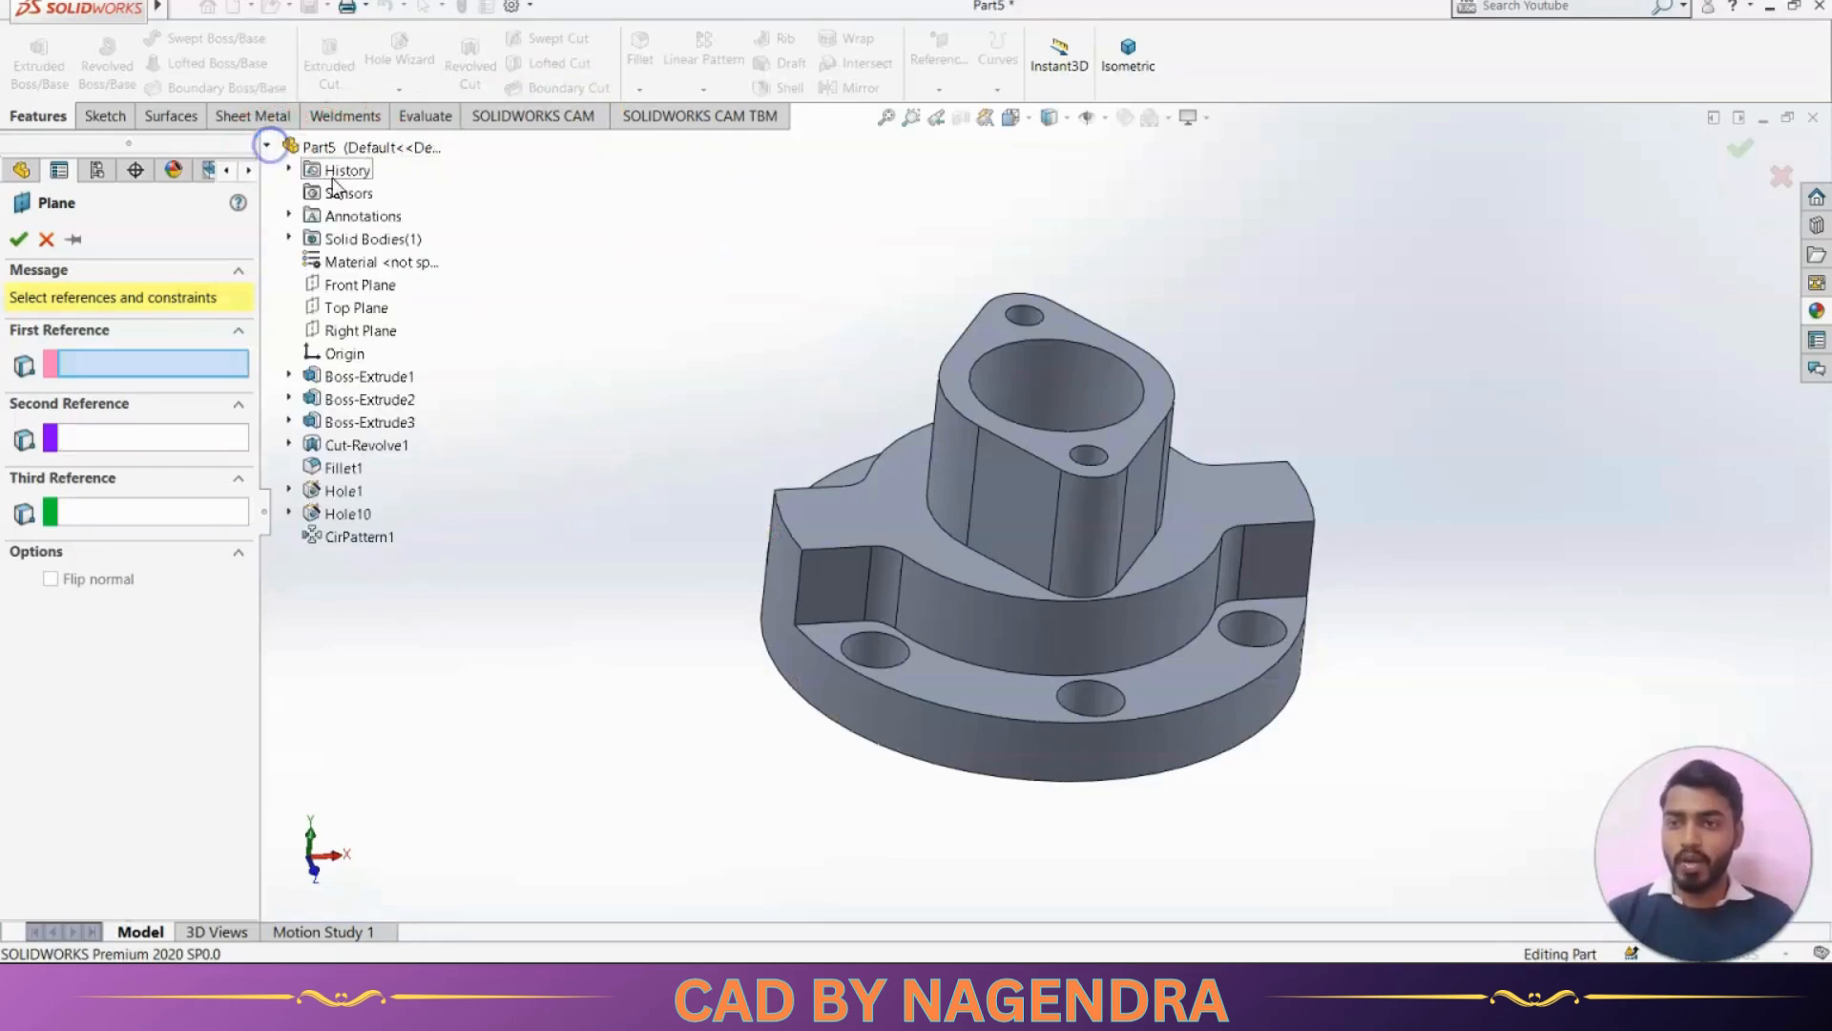
left_click(358, 330)
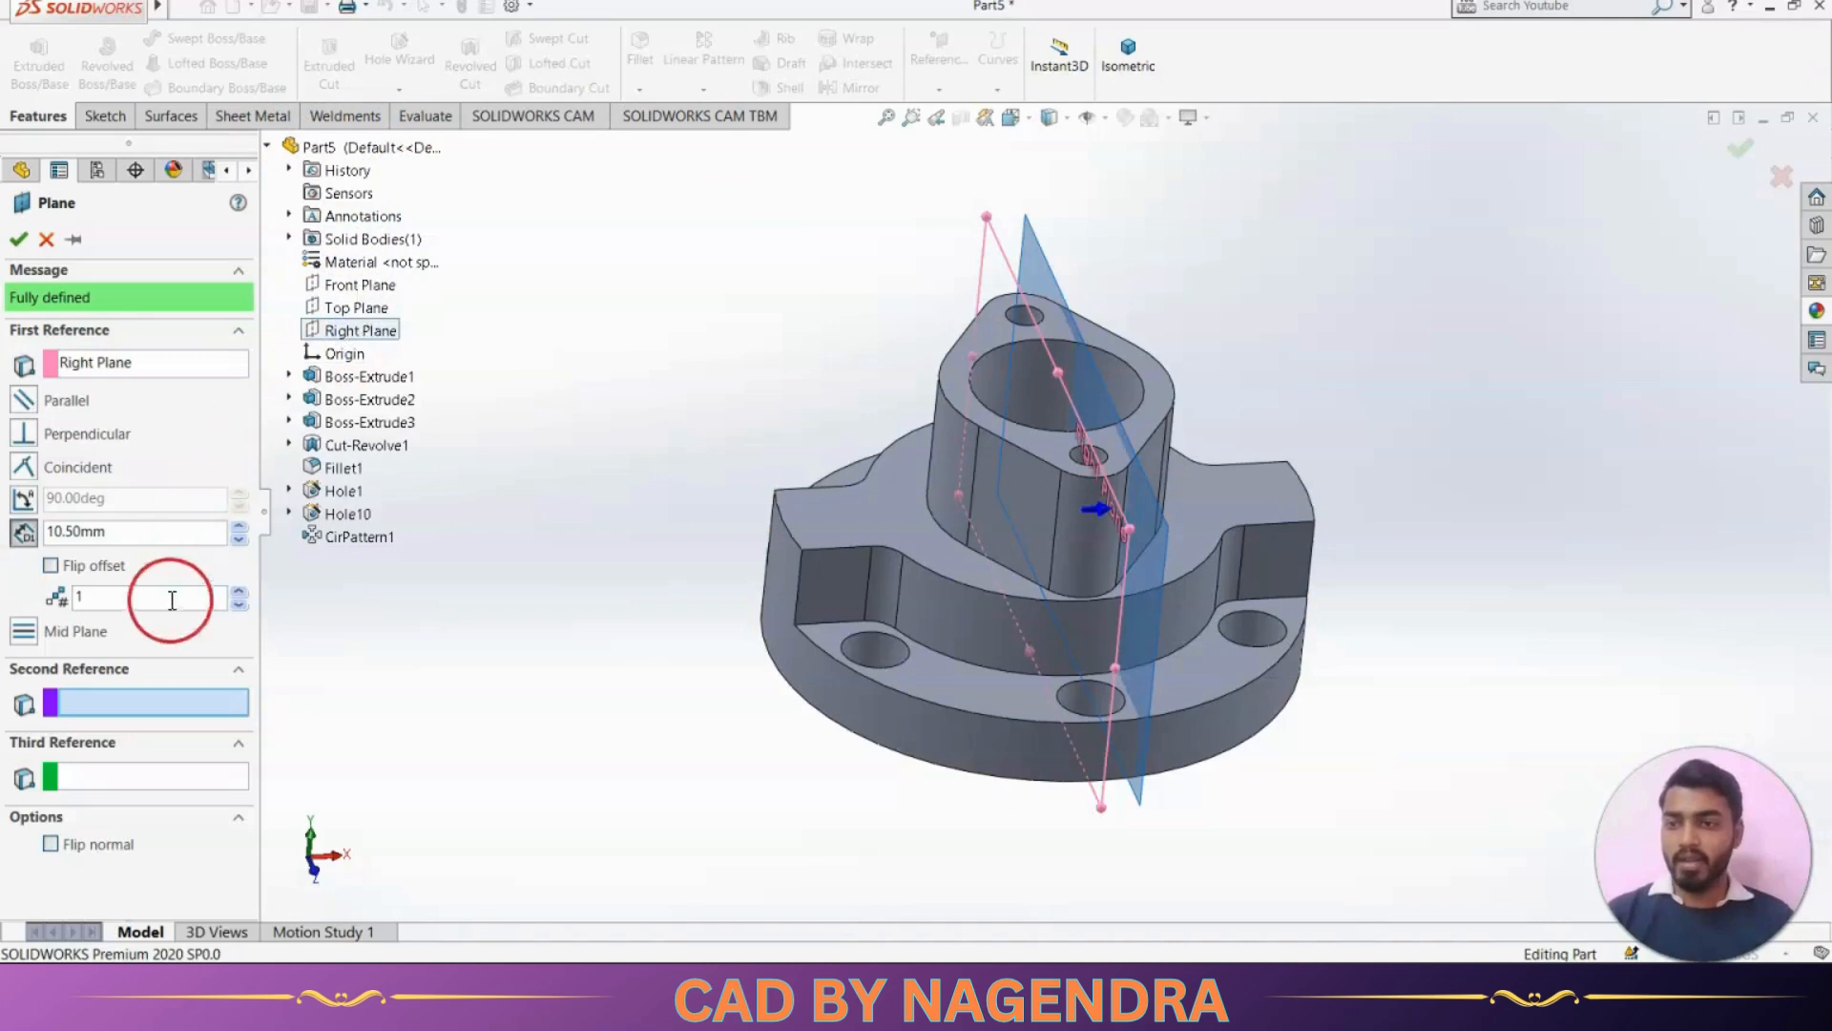
Flip the plane's offset direction, set its distance from the Right Plane to 71 mm, and create it
left_click(51, 568)
middle_click_drag(1098, 573, 1130, 579)
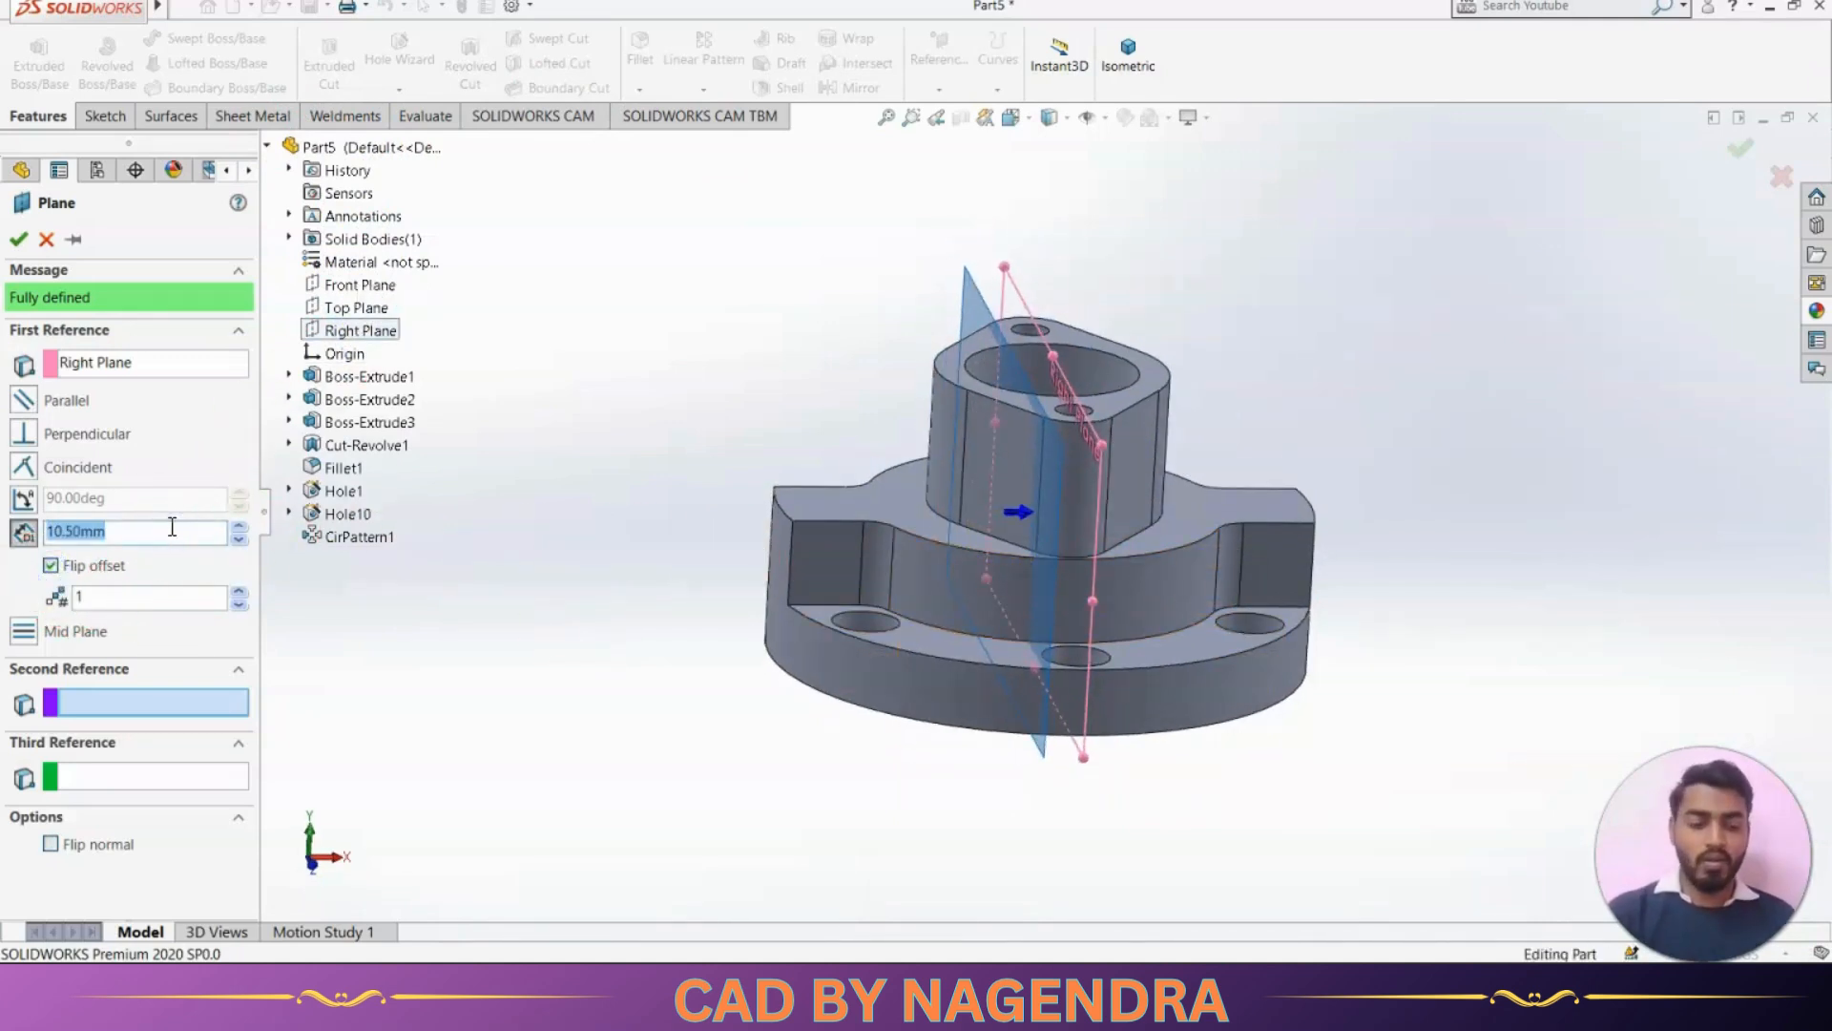
type("2/")
key("Return")
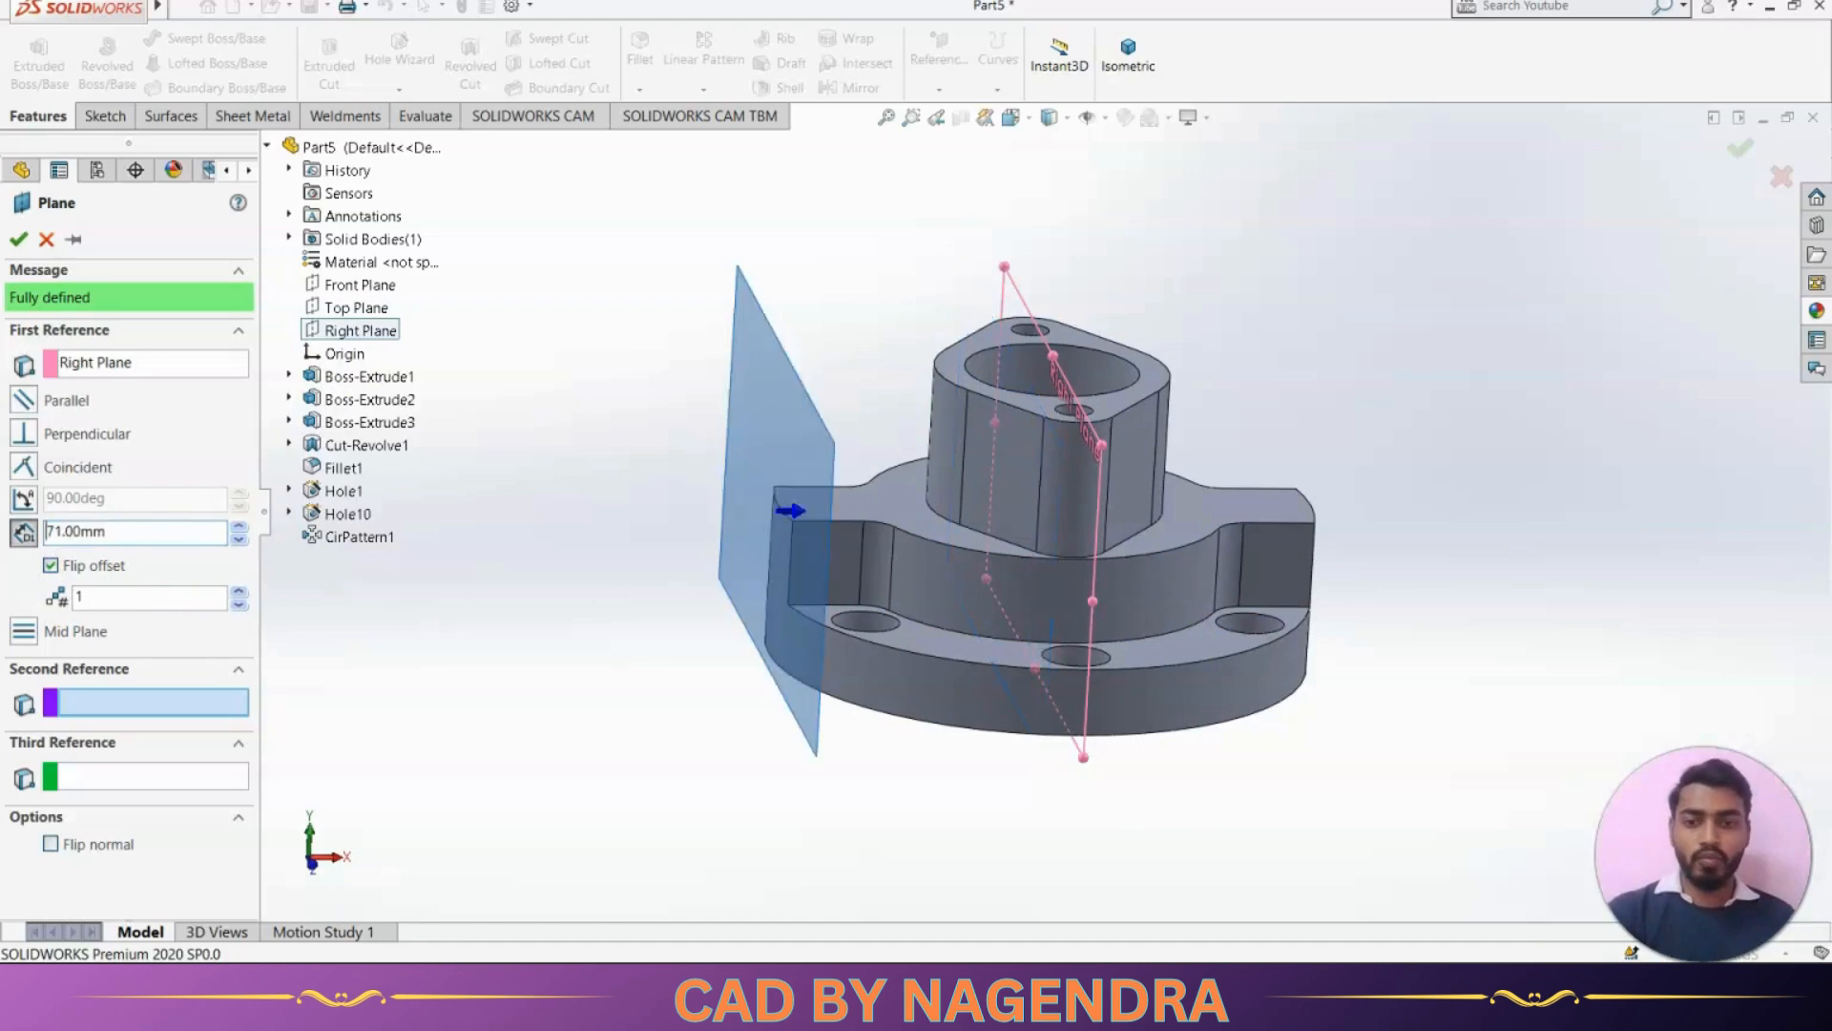
left_click(18, 238)
left_click(552, 454)
mouse_move(647, 574)
middle_mouse_down()
mouse_move(617, 557)
mouse_move(659, 586)
middle_mouse_up()
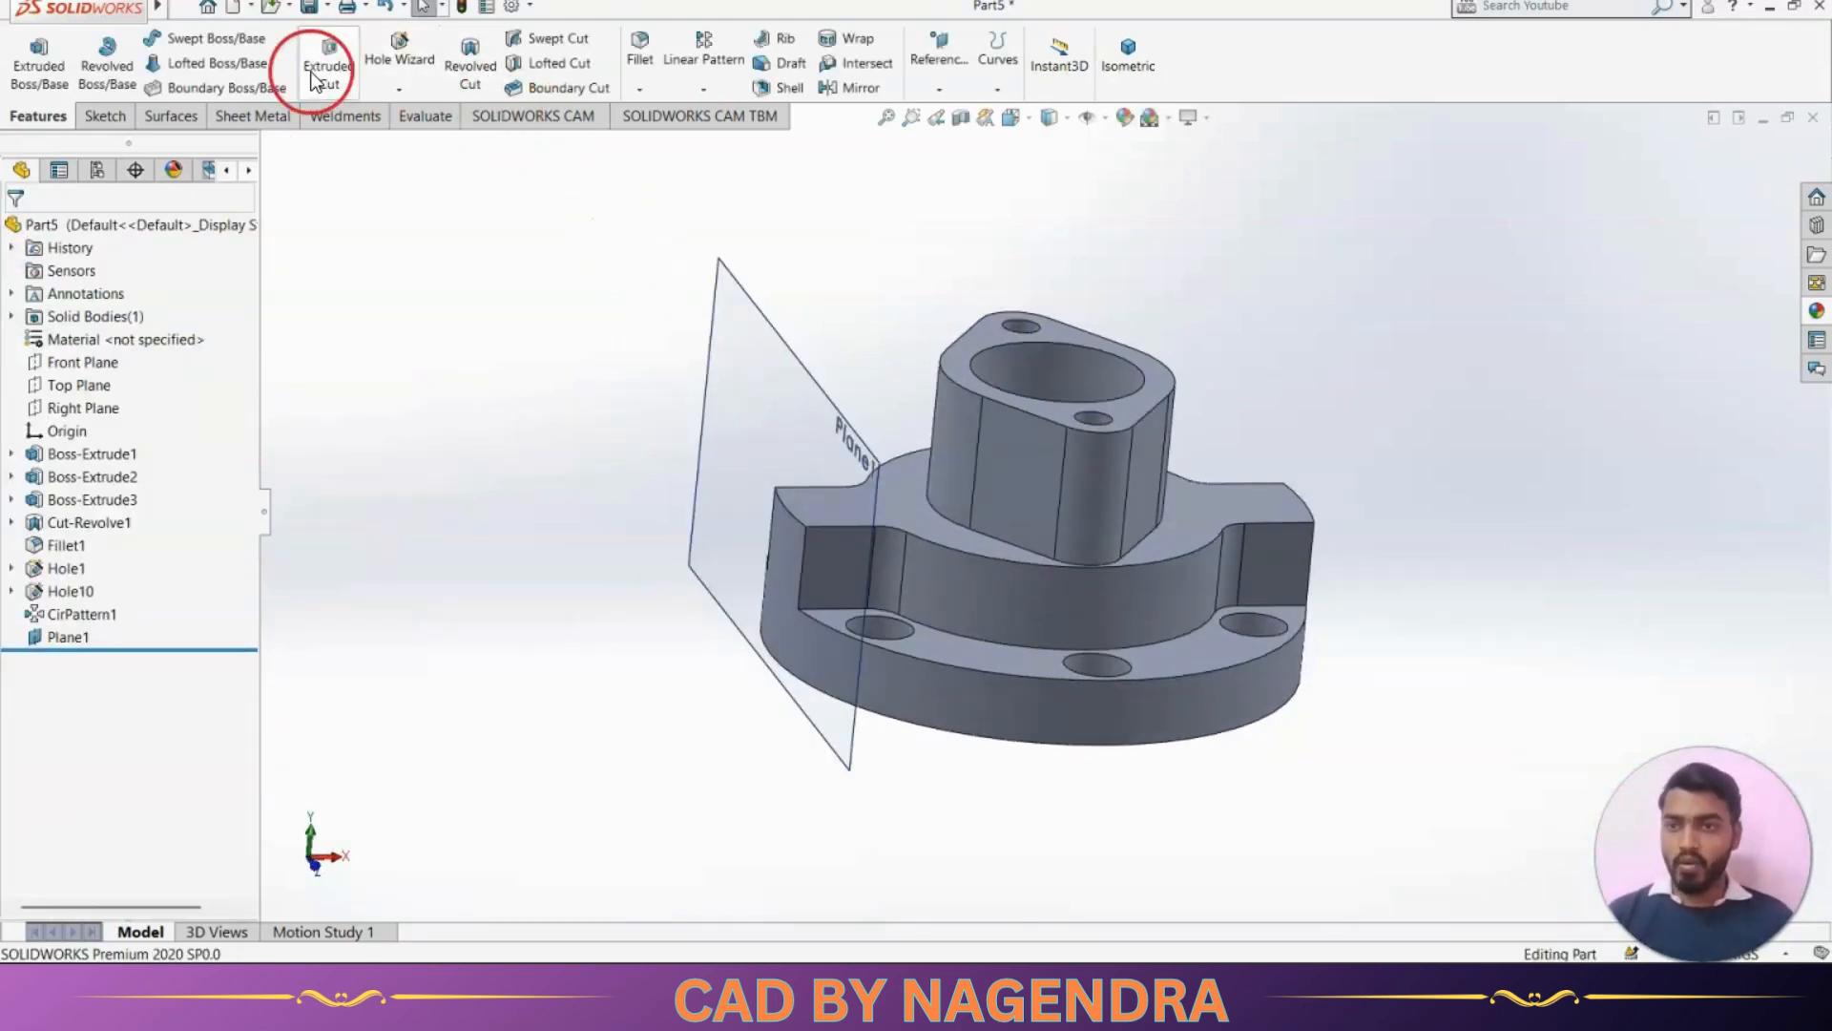
Start a Hole Wizard legacy hole of type C-Bored Drilled and check its dimensions against the side port in the reference drawing
left_click(398, 59)
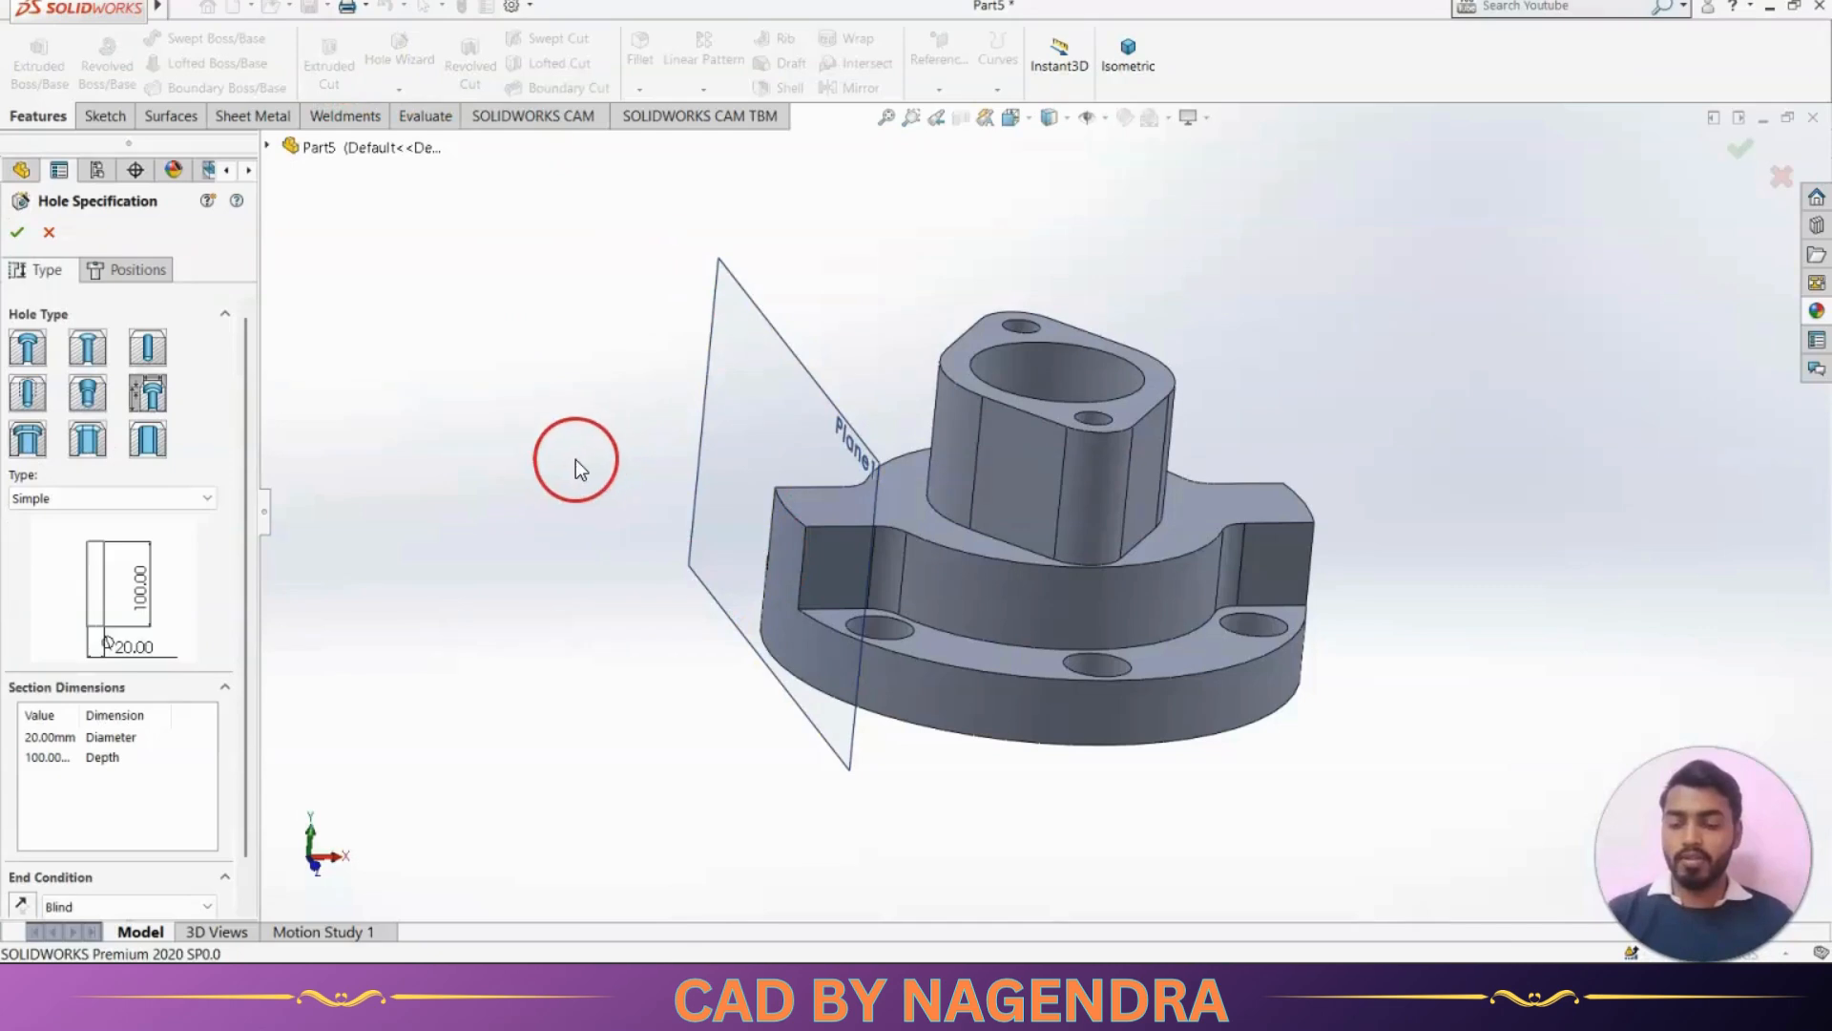
key("alt+Tab")
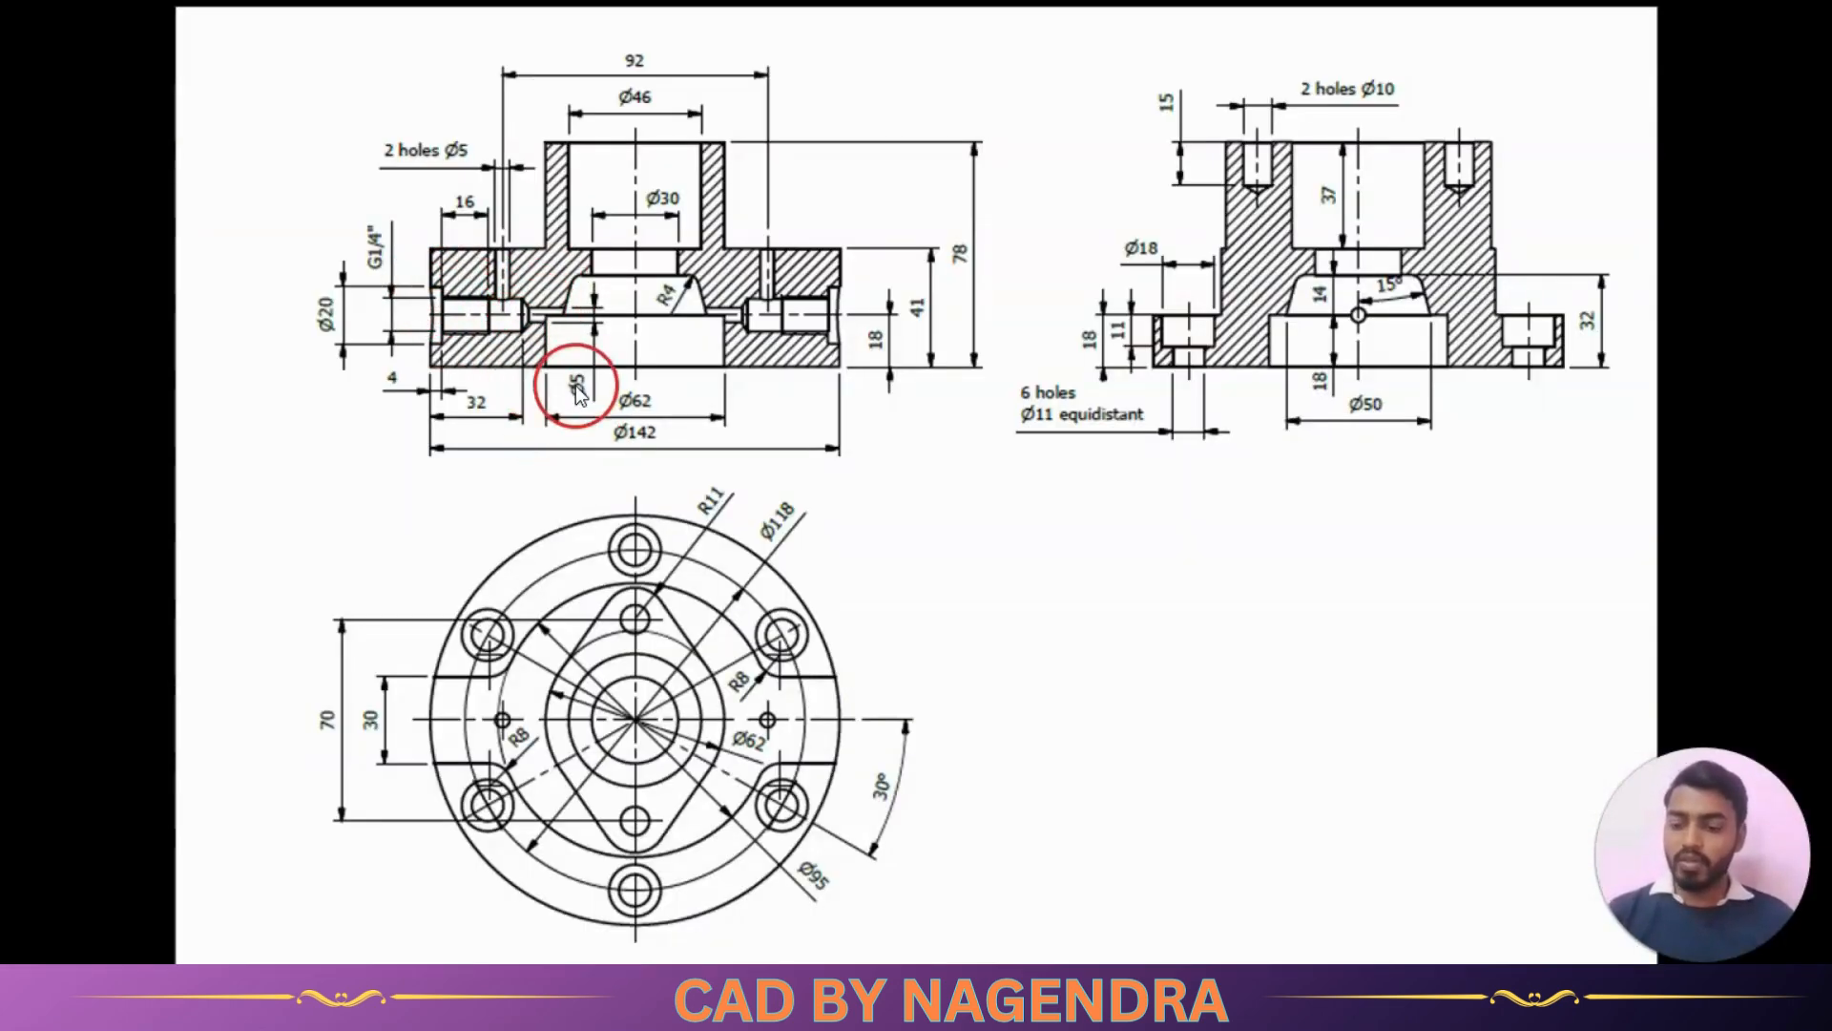
key("alt+Tab")
left_click(157, 495)
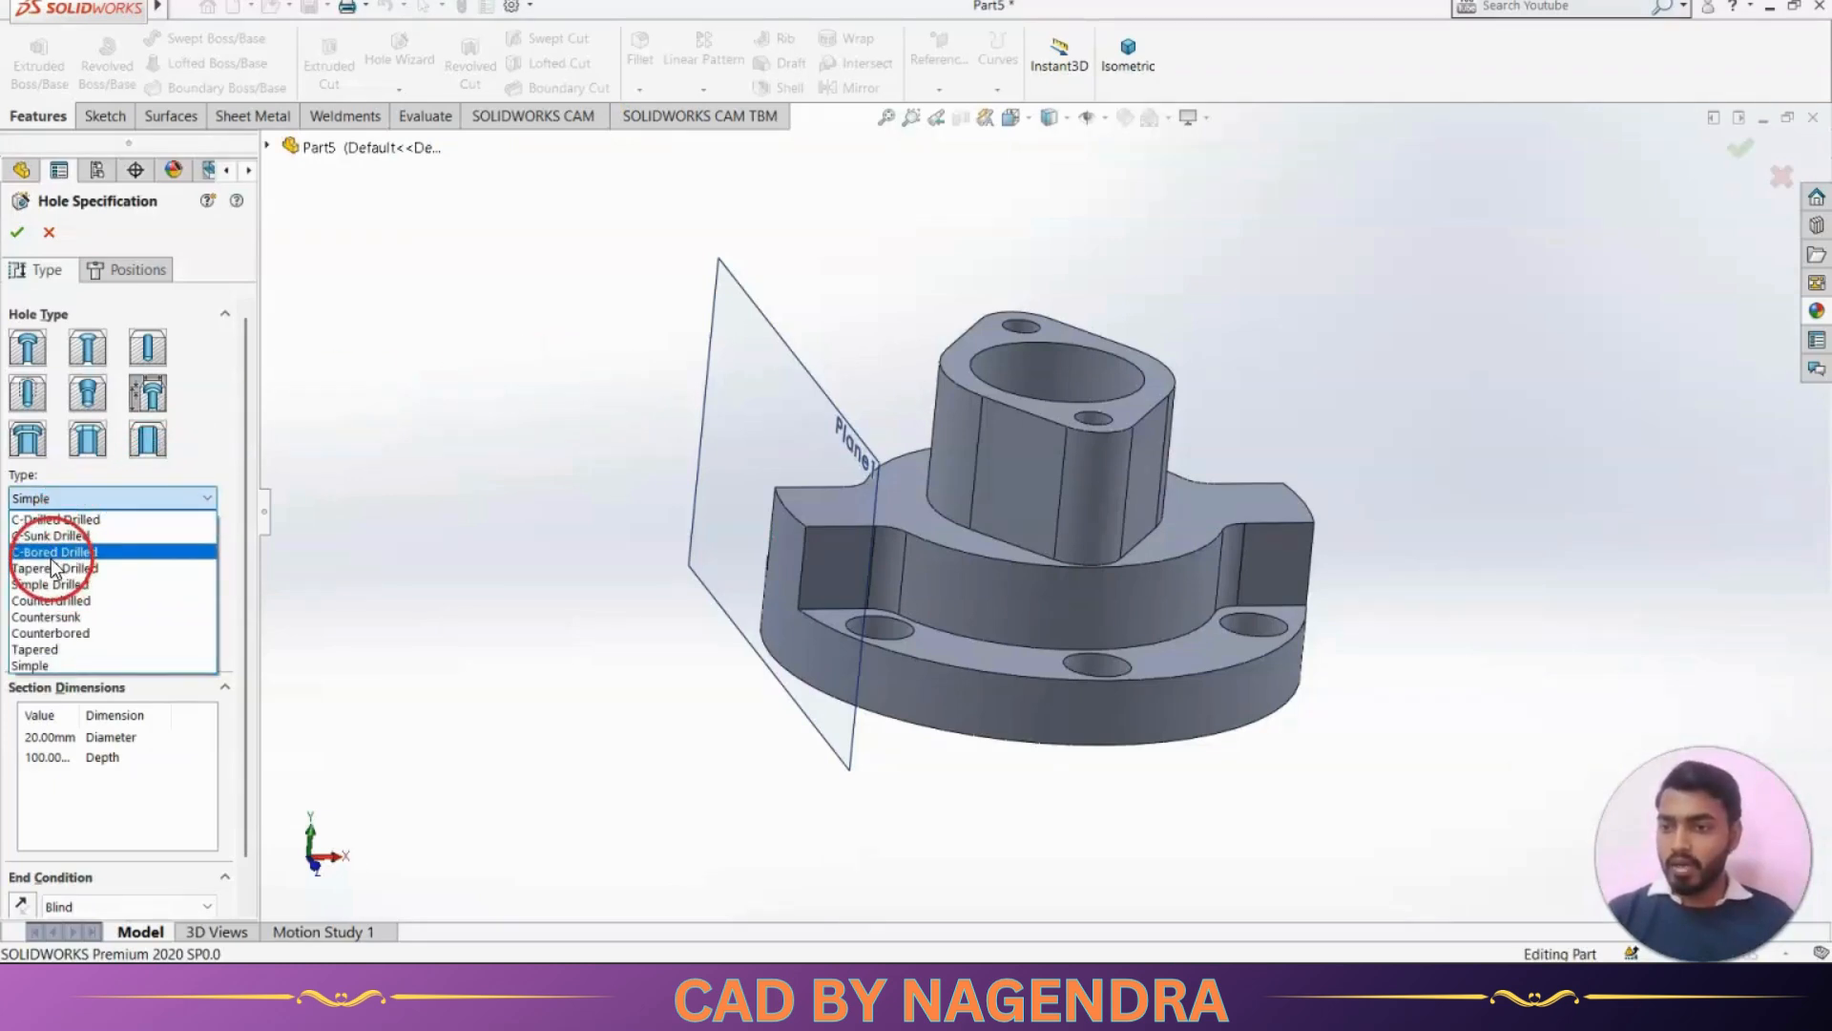
left_click(88, 553)
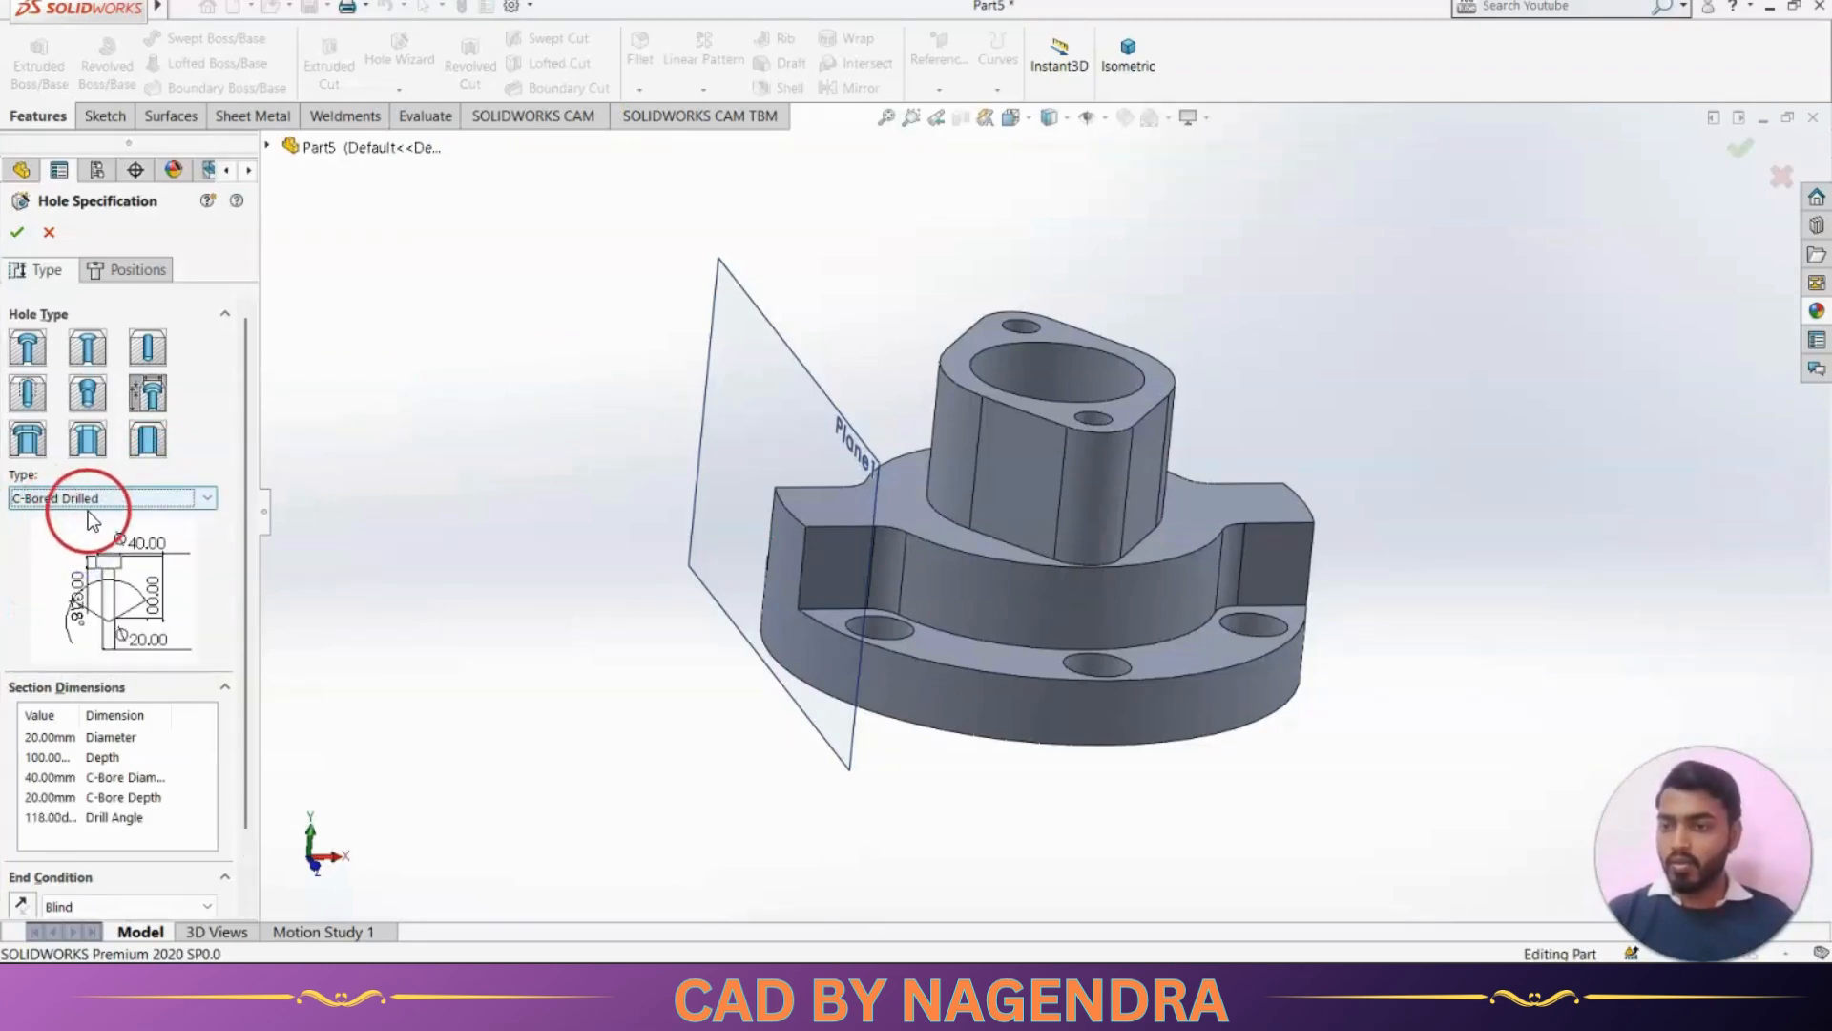
key("alt+Tab")
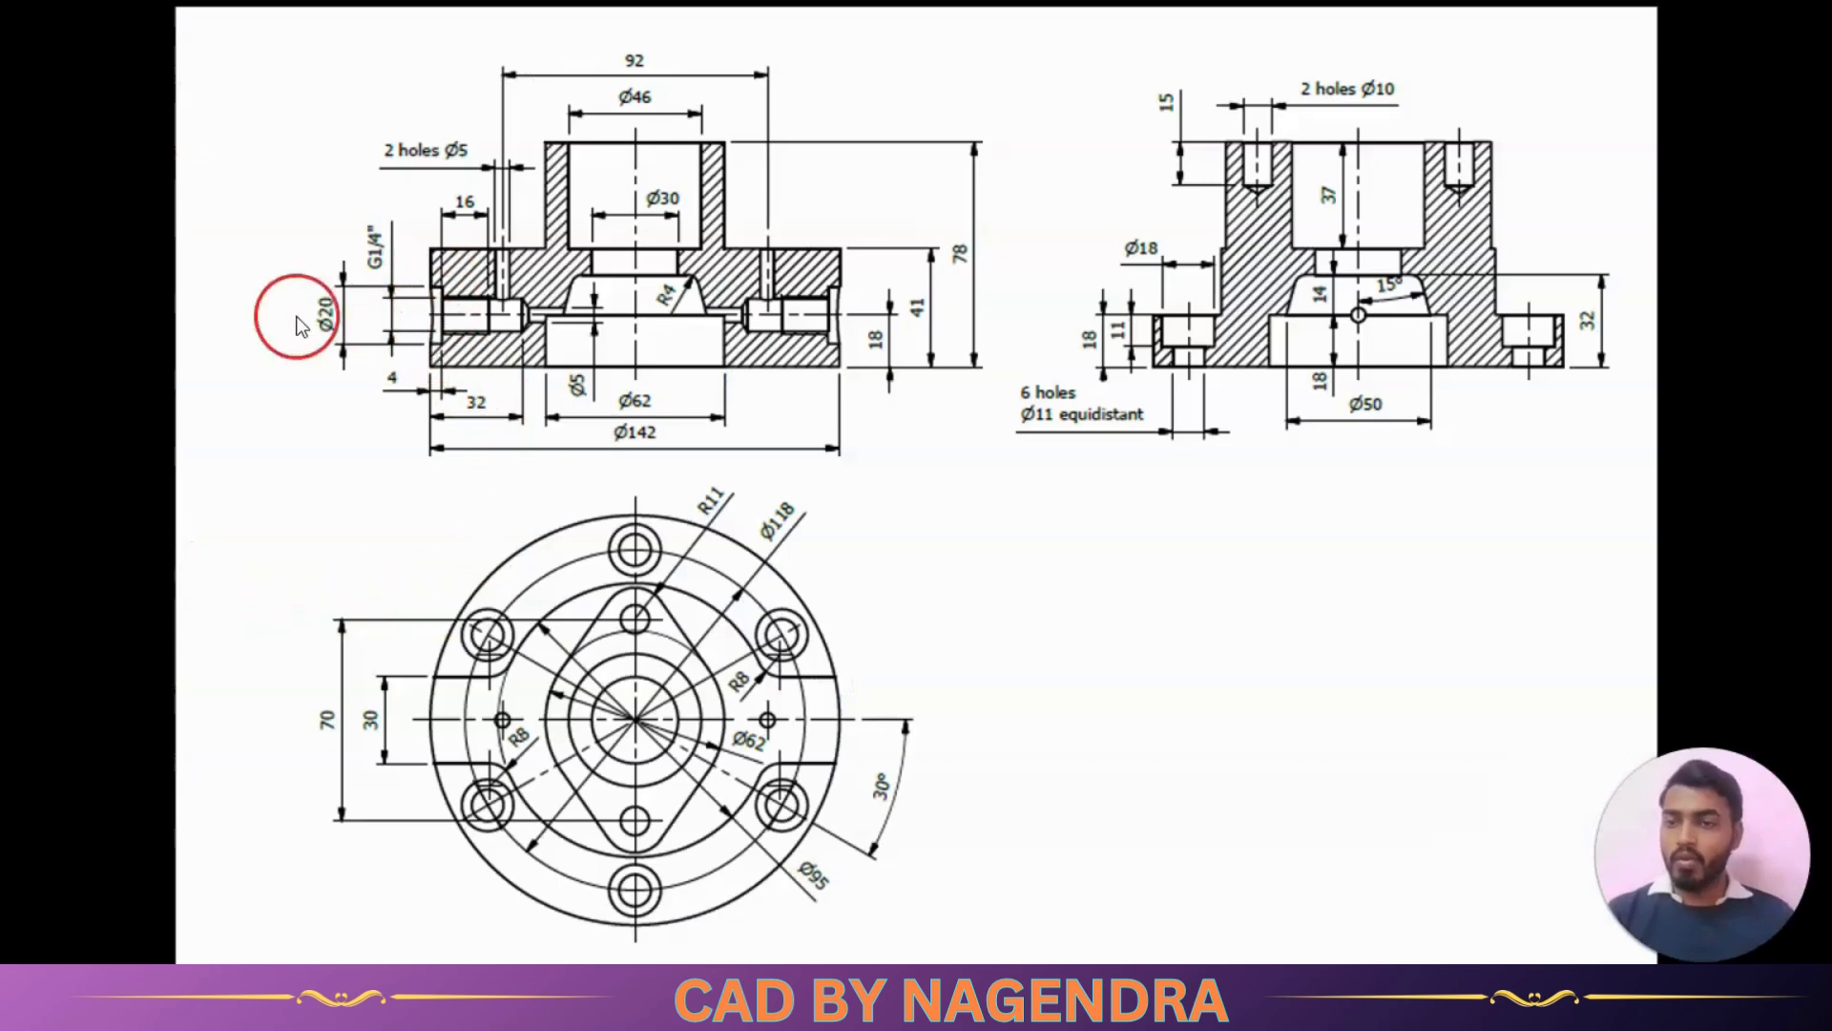
key("alt+Tab")
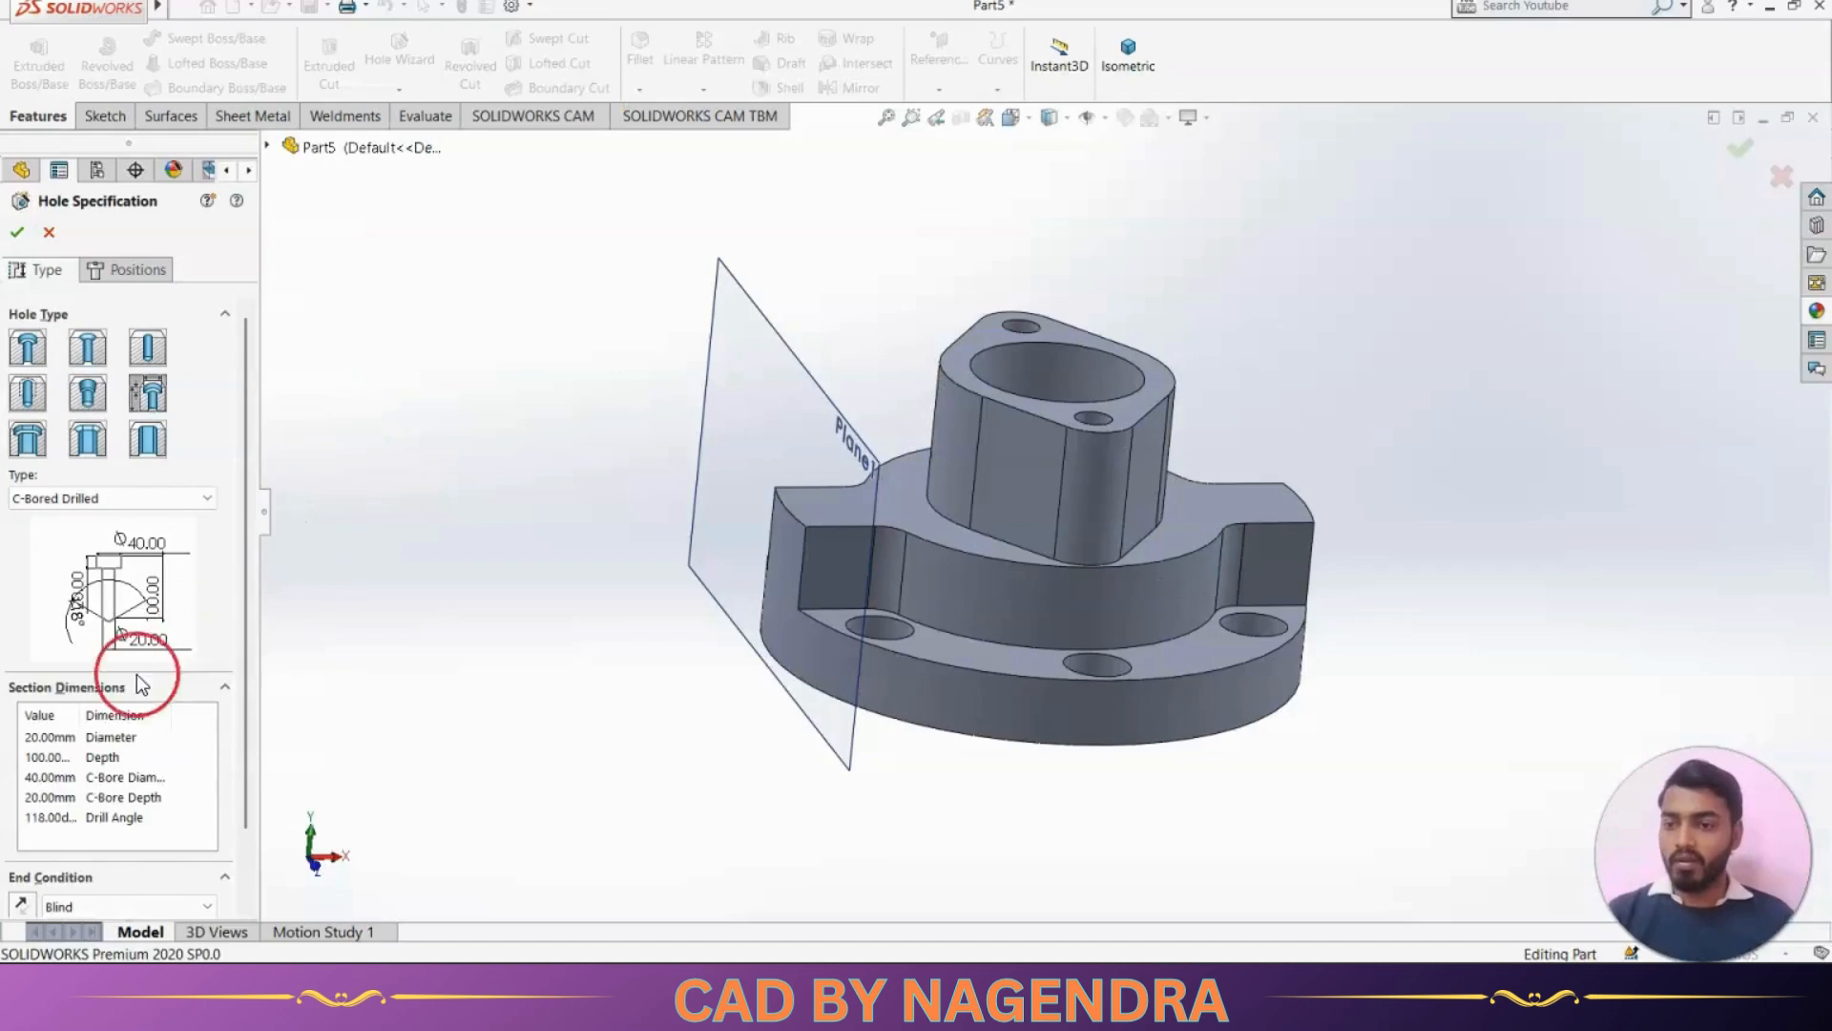
Set the hole's counterbore diameter to 20 mm, counterbore depth to 4 mm, hole diameter to 13.6 mm and depth to 32 mm
double_click(55, 779)
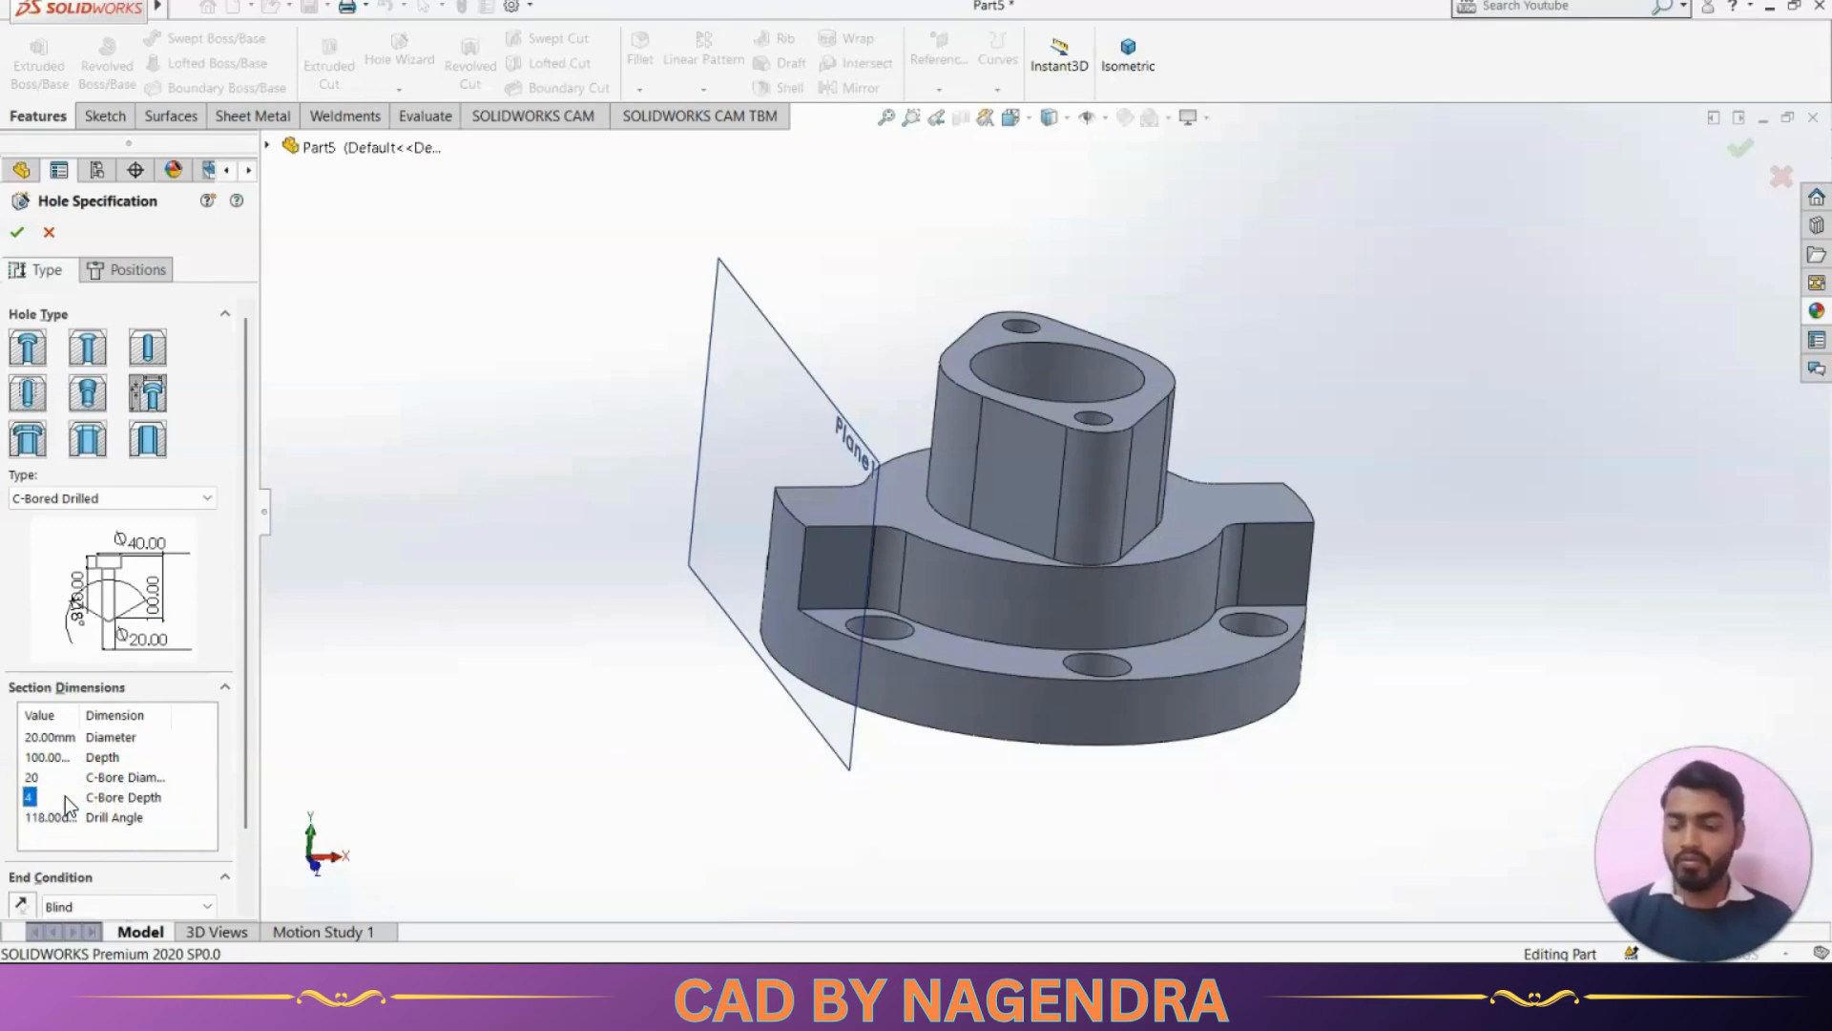
key("alt+Tab")
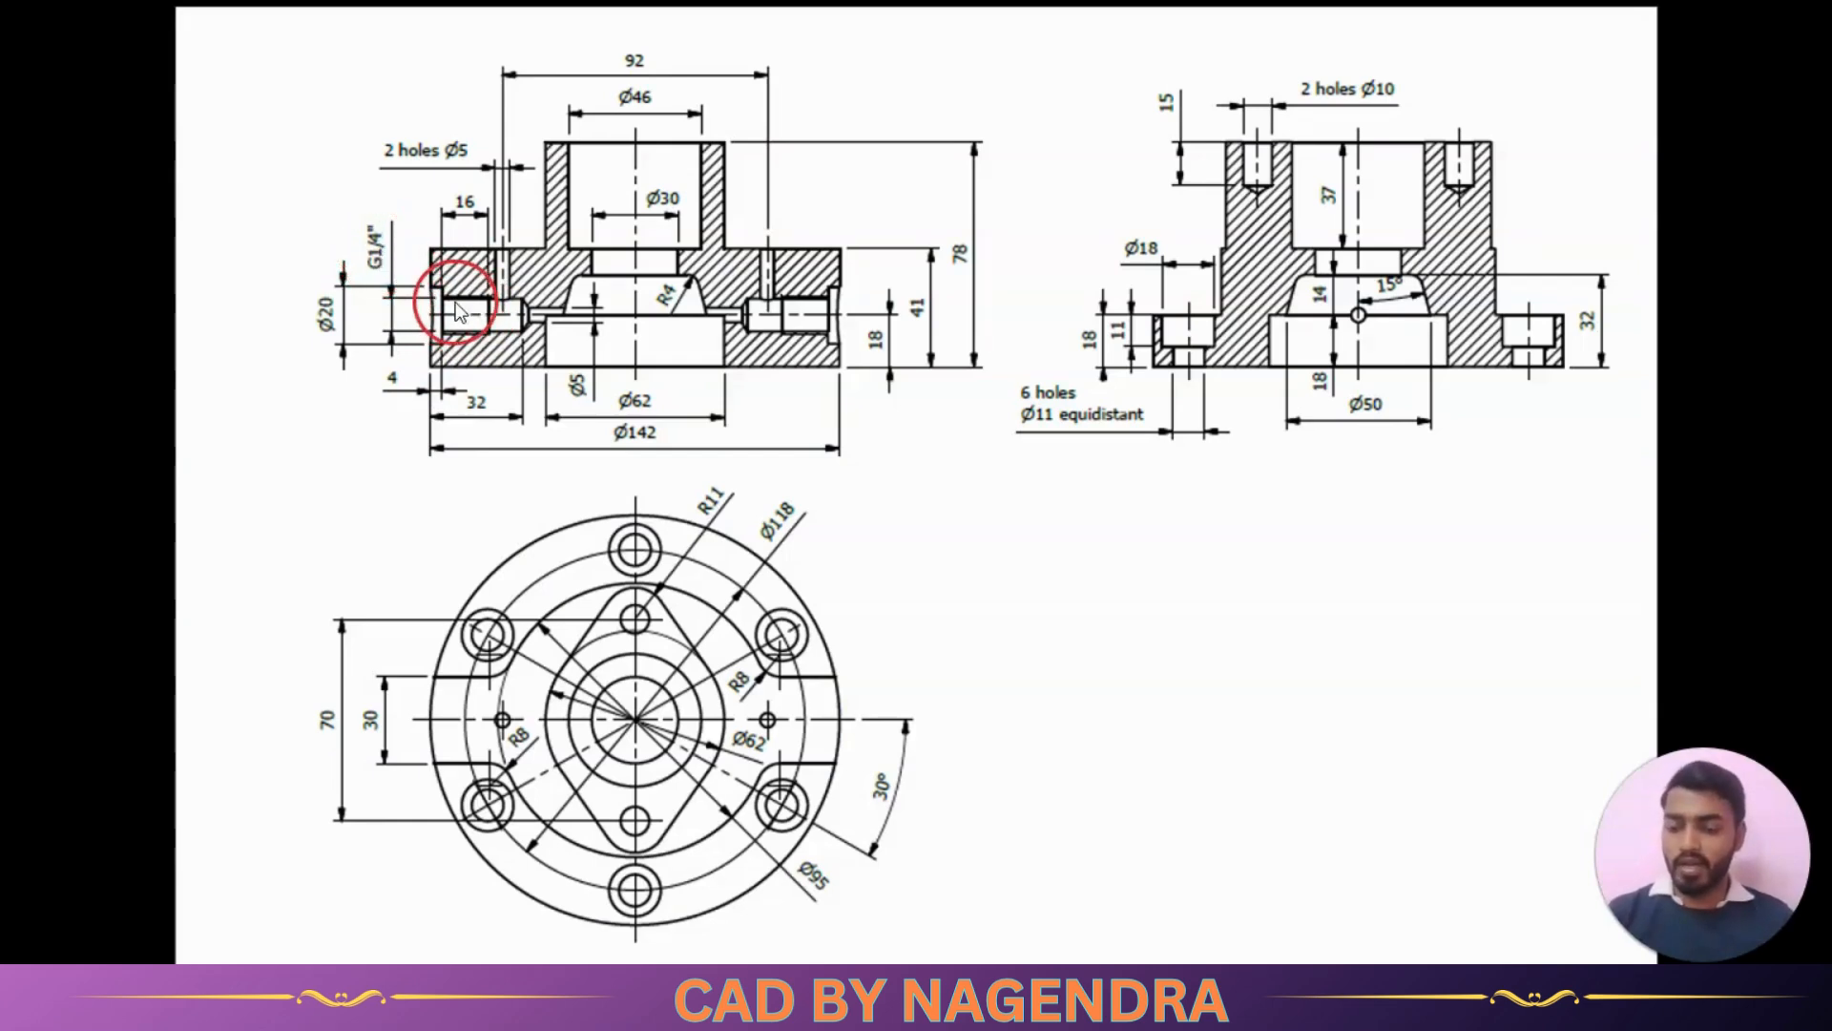
key("alt+Tab")
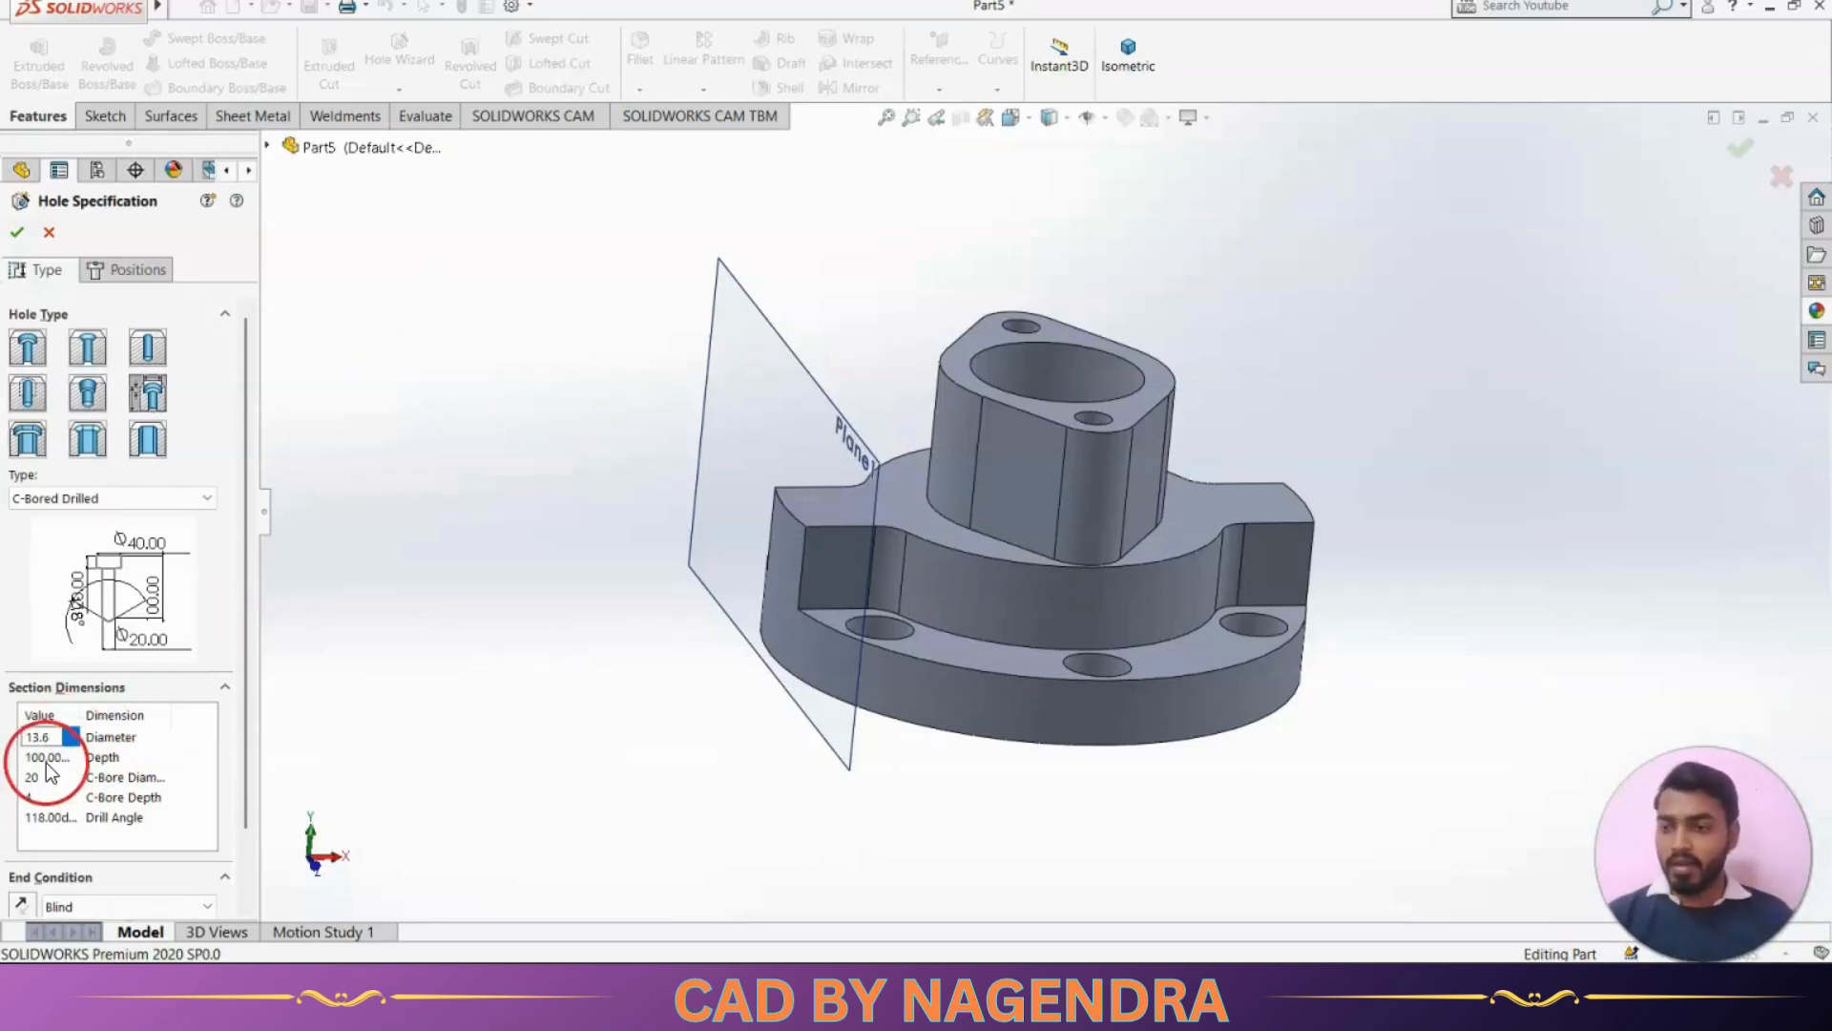
key("alt+Tab")
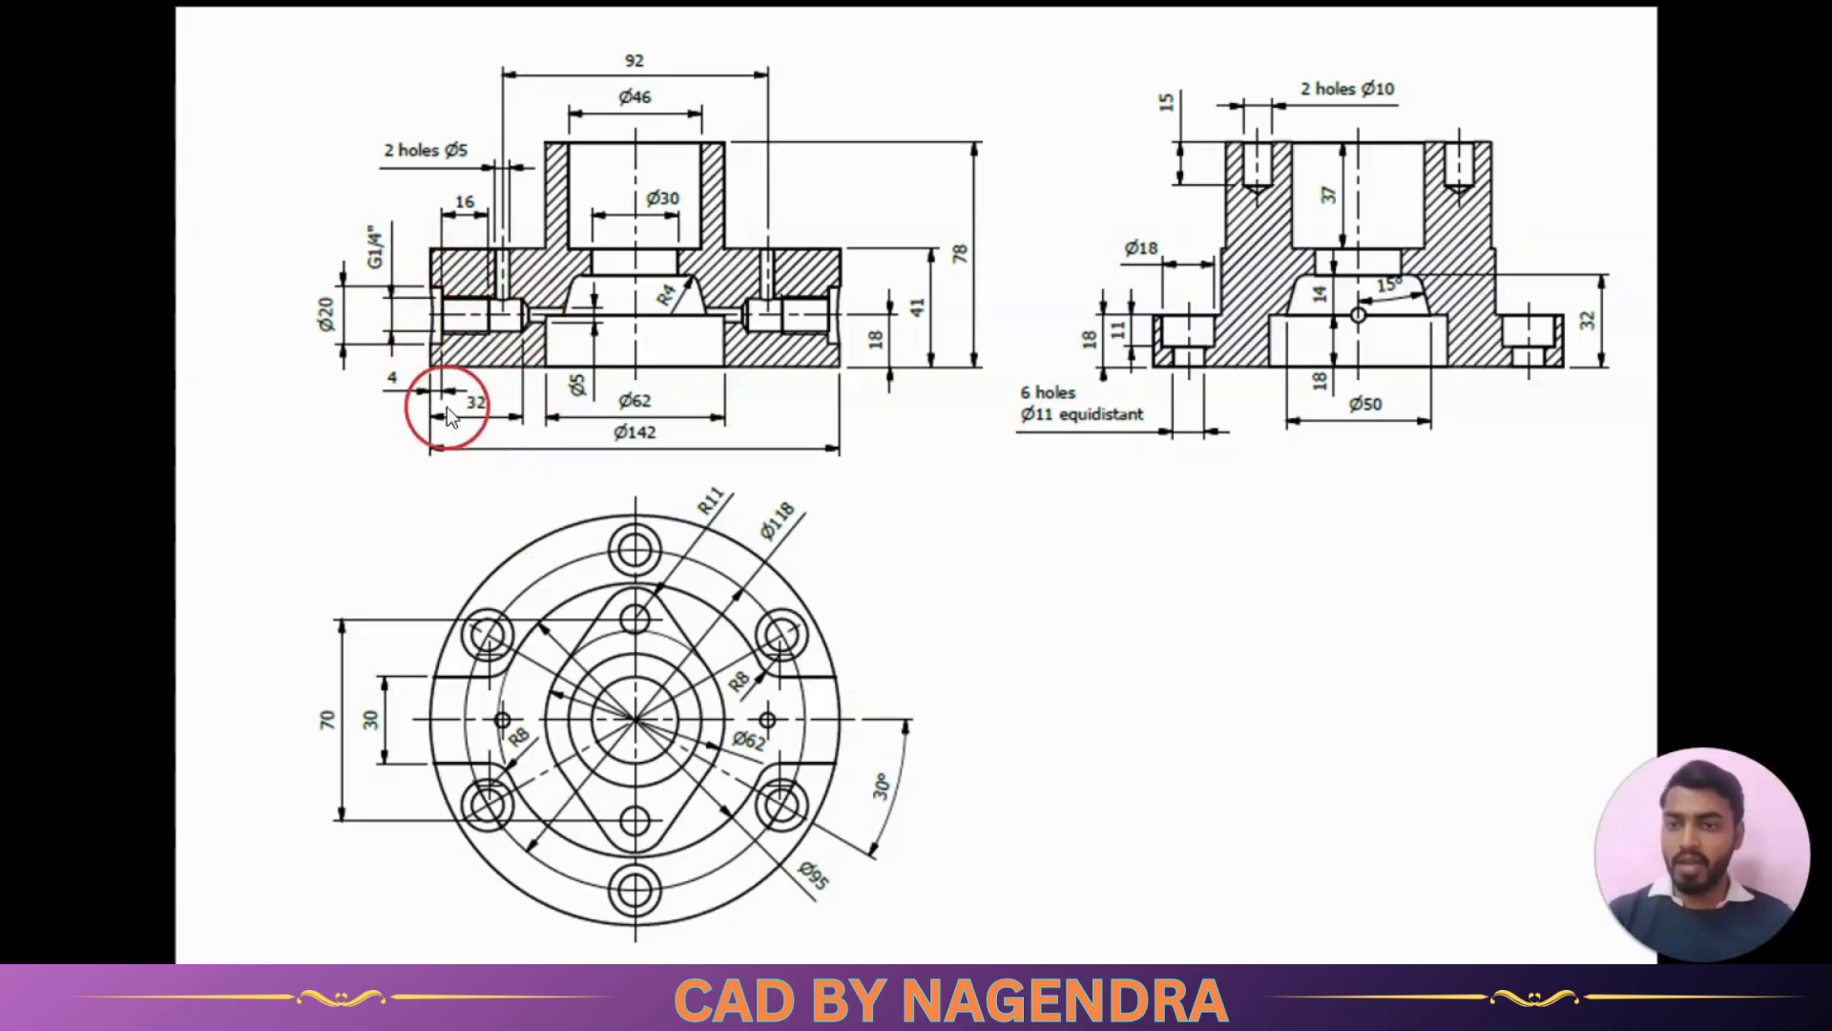
key("alt+Tab")
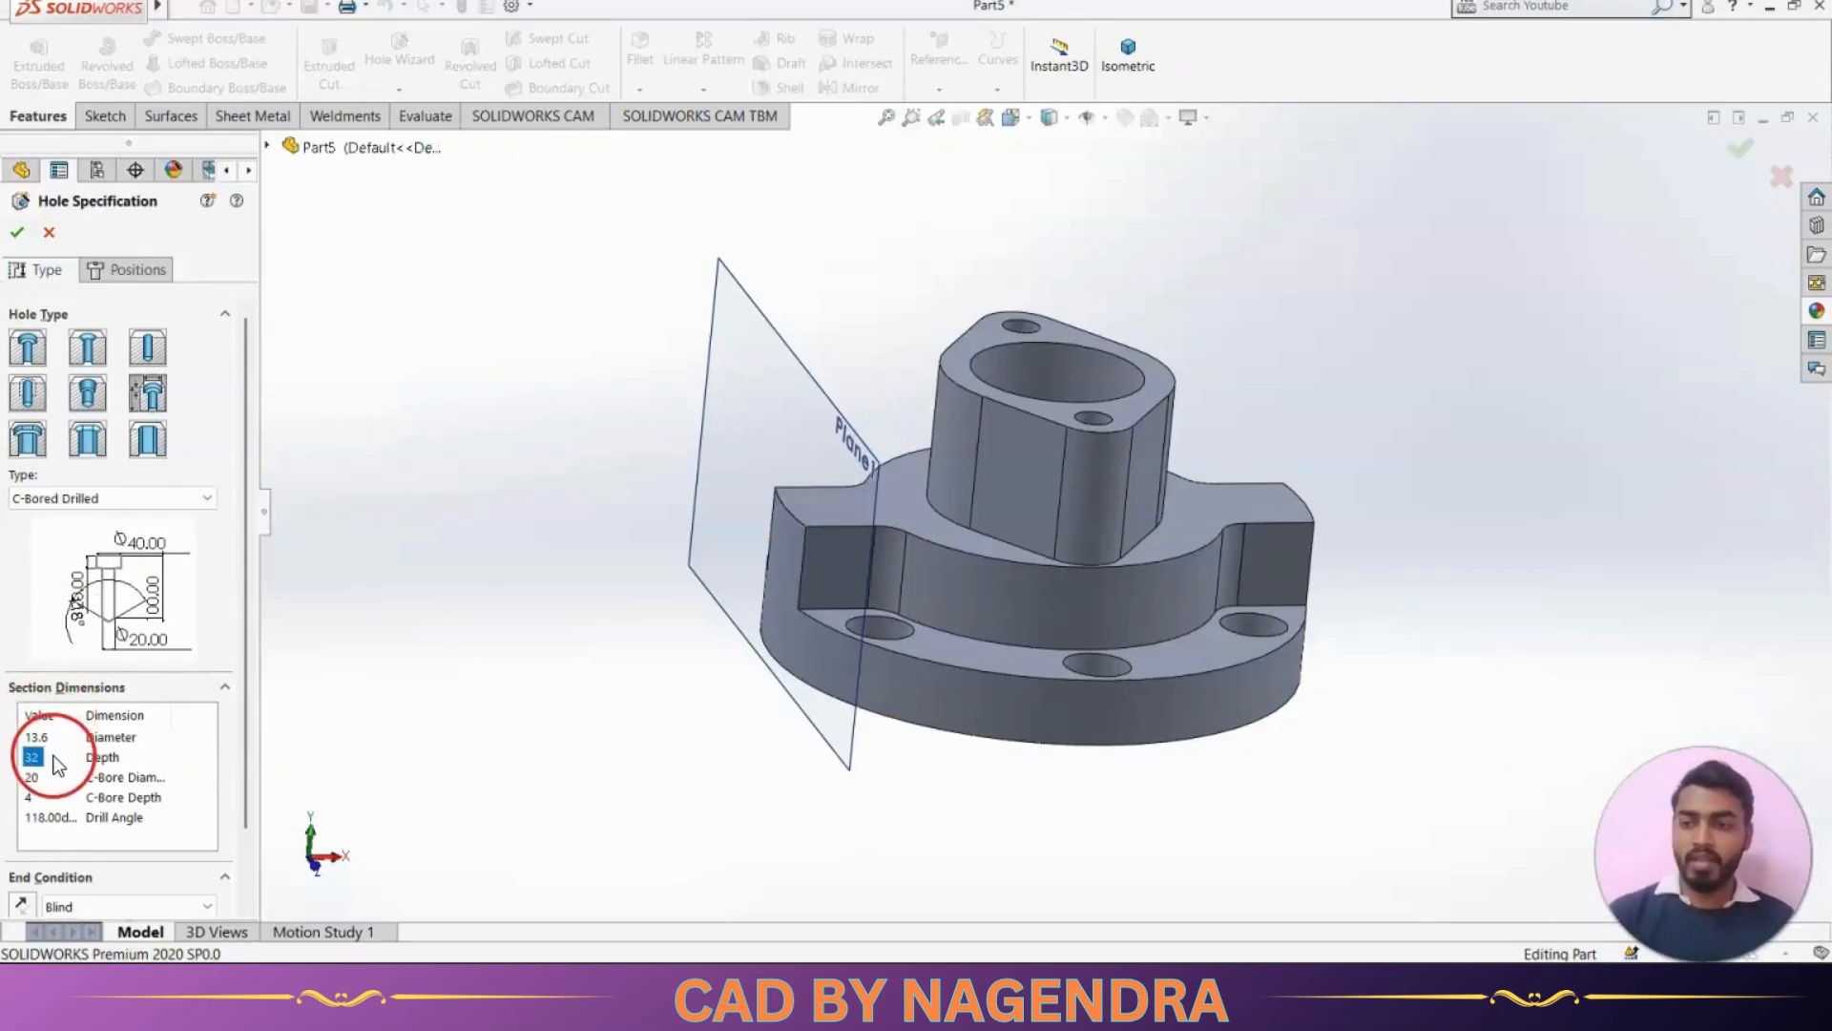
Place one hole point freehand on the offset plane just above the flange's side lug, and view the plane straight on
left_click(141, 269)
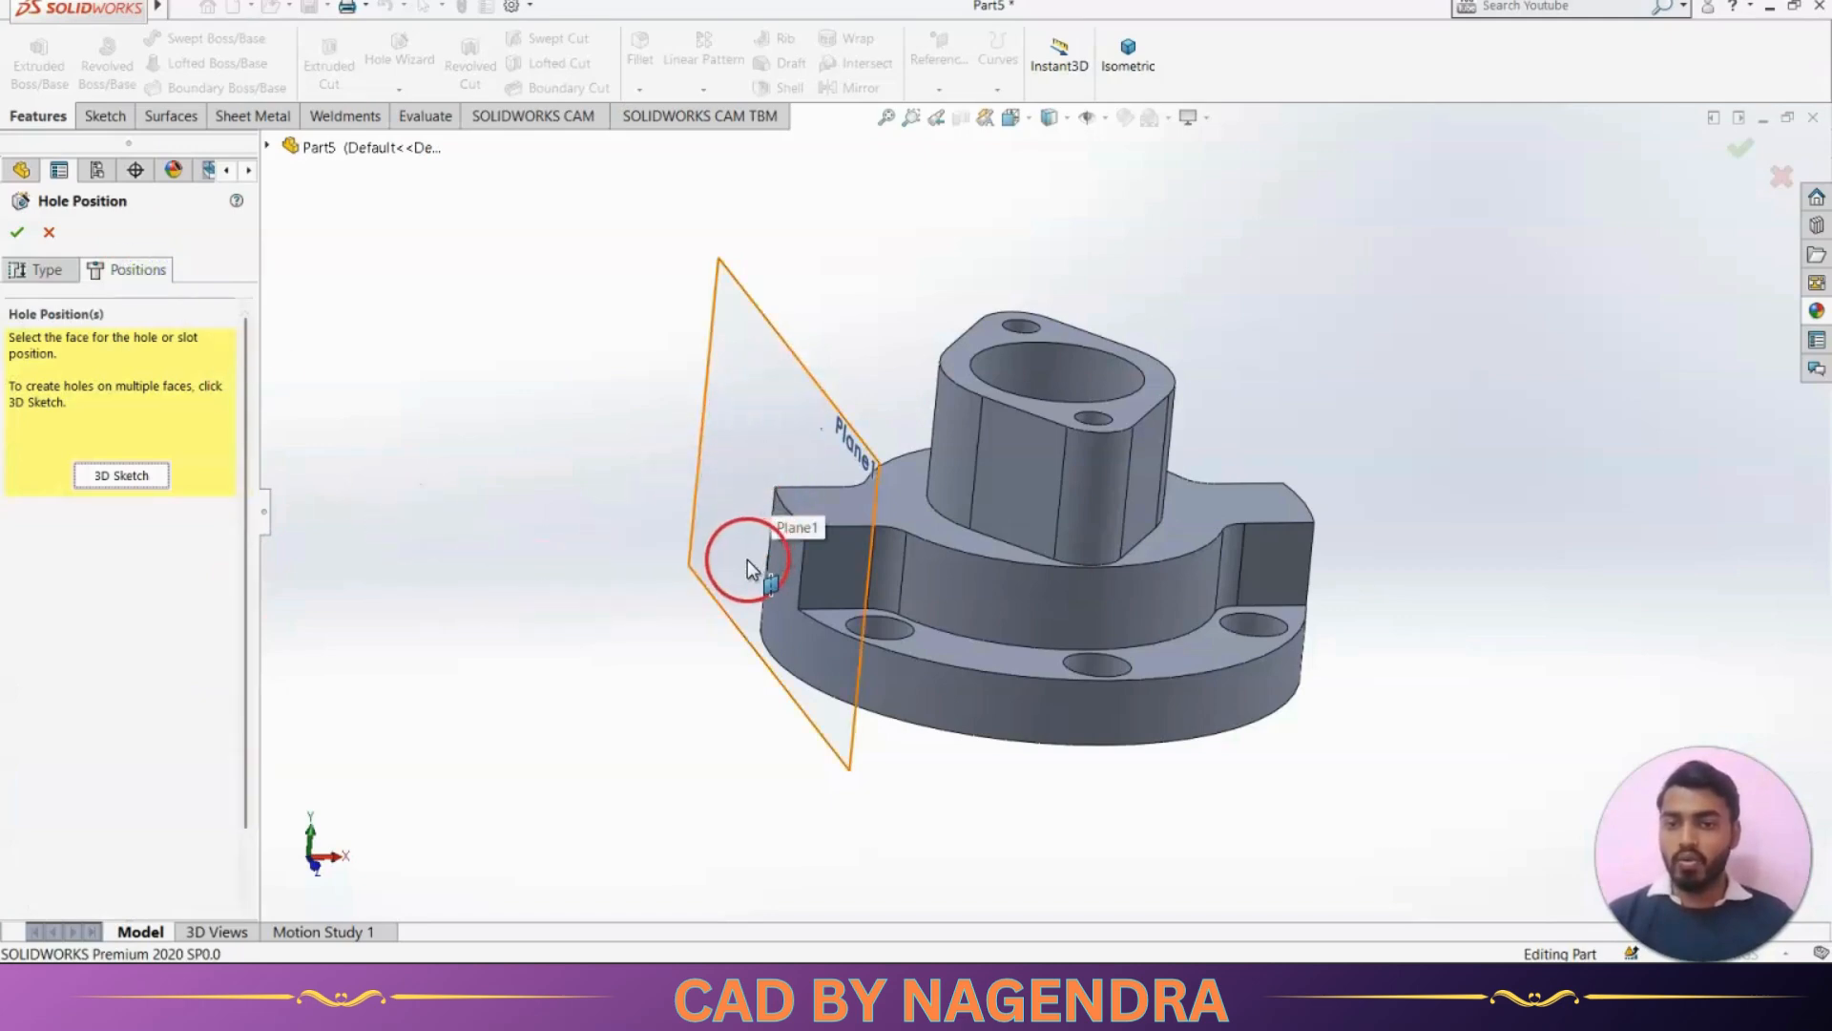
left_click(748, 533)
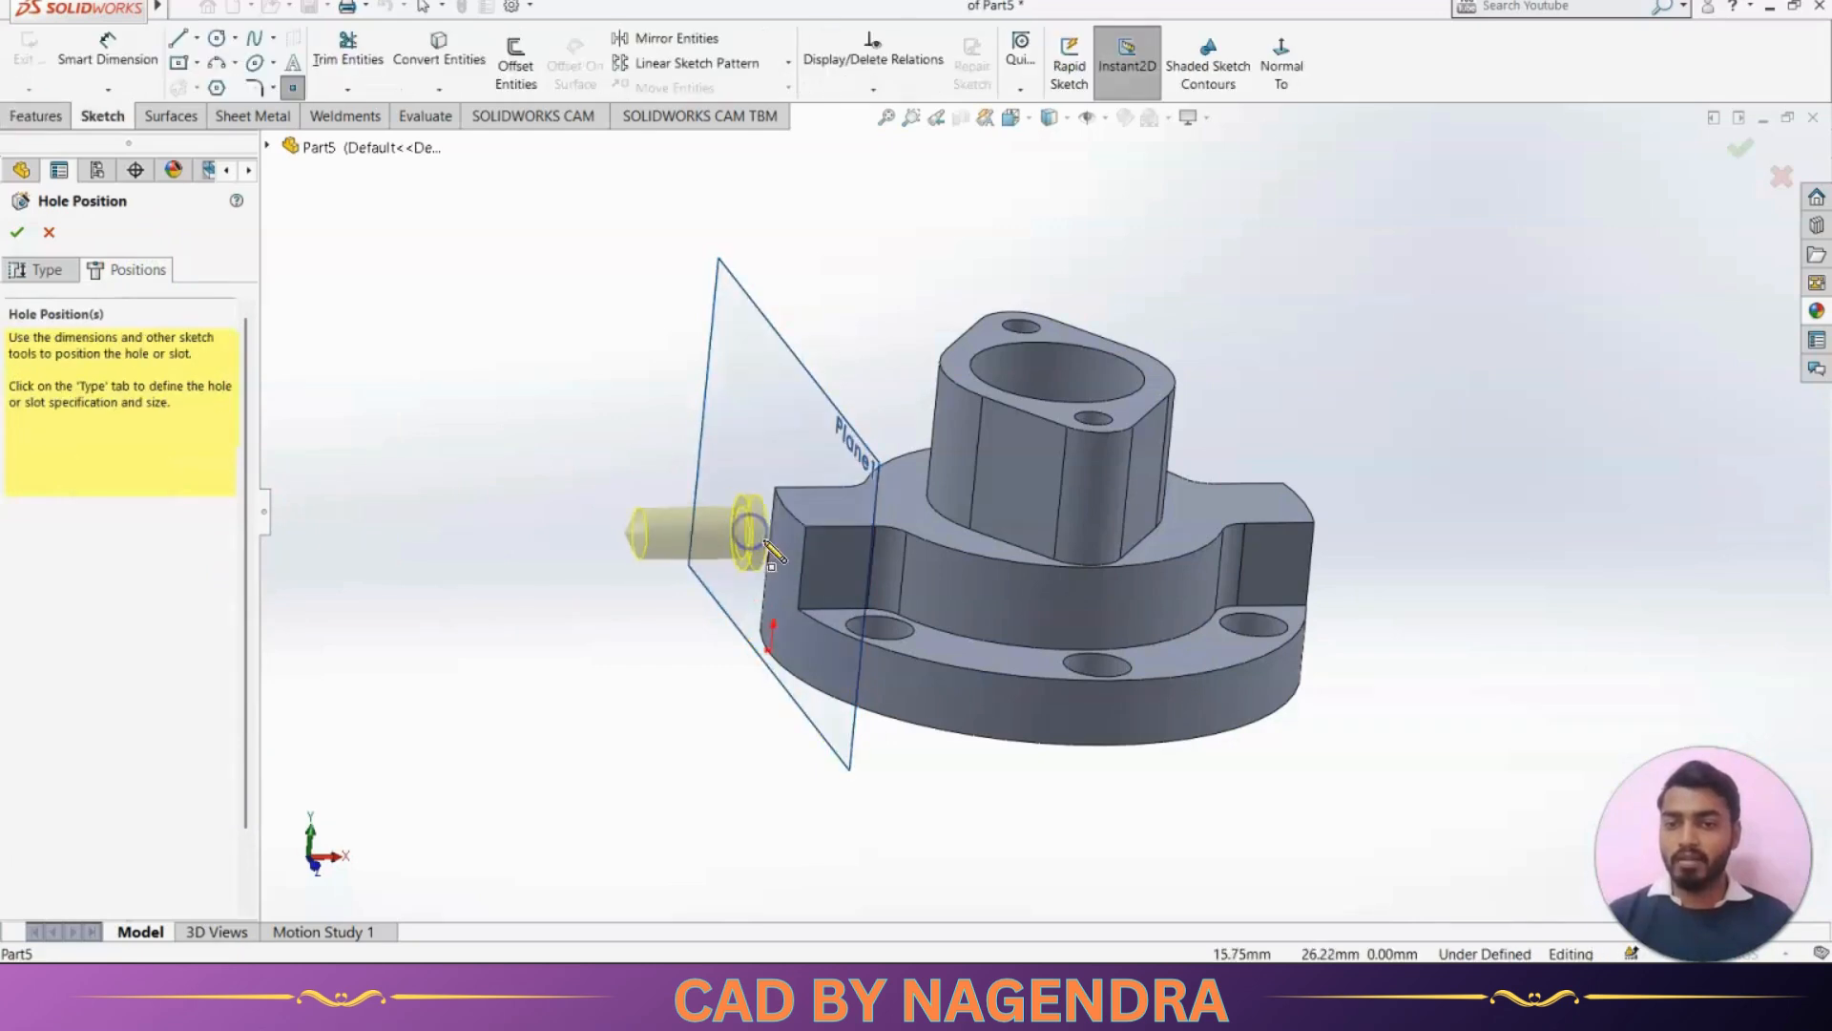
middle_click_drag(772, 565, 773, 527)
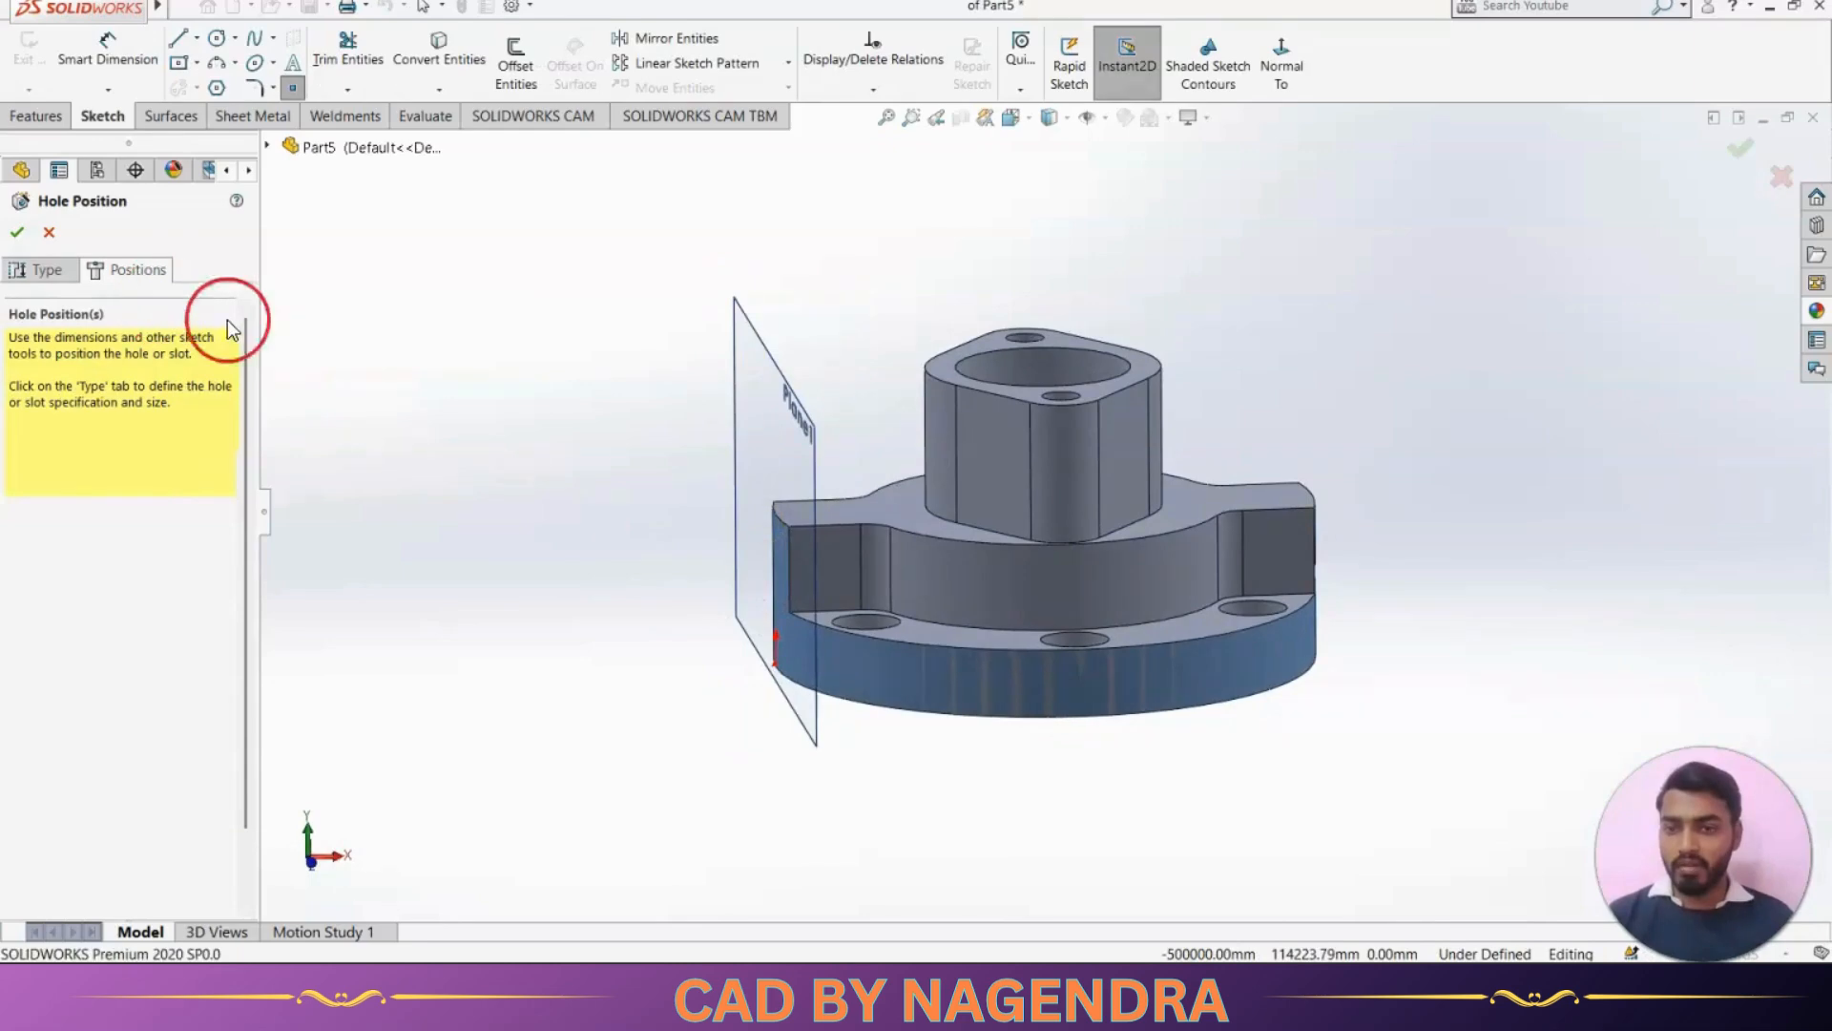
middle_click_drag(800, 601, 868, 621)
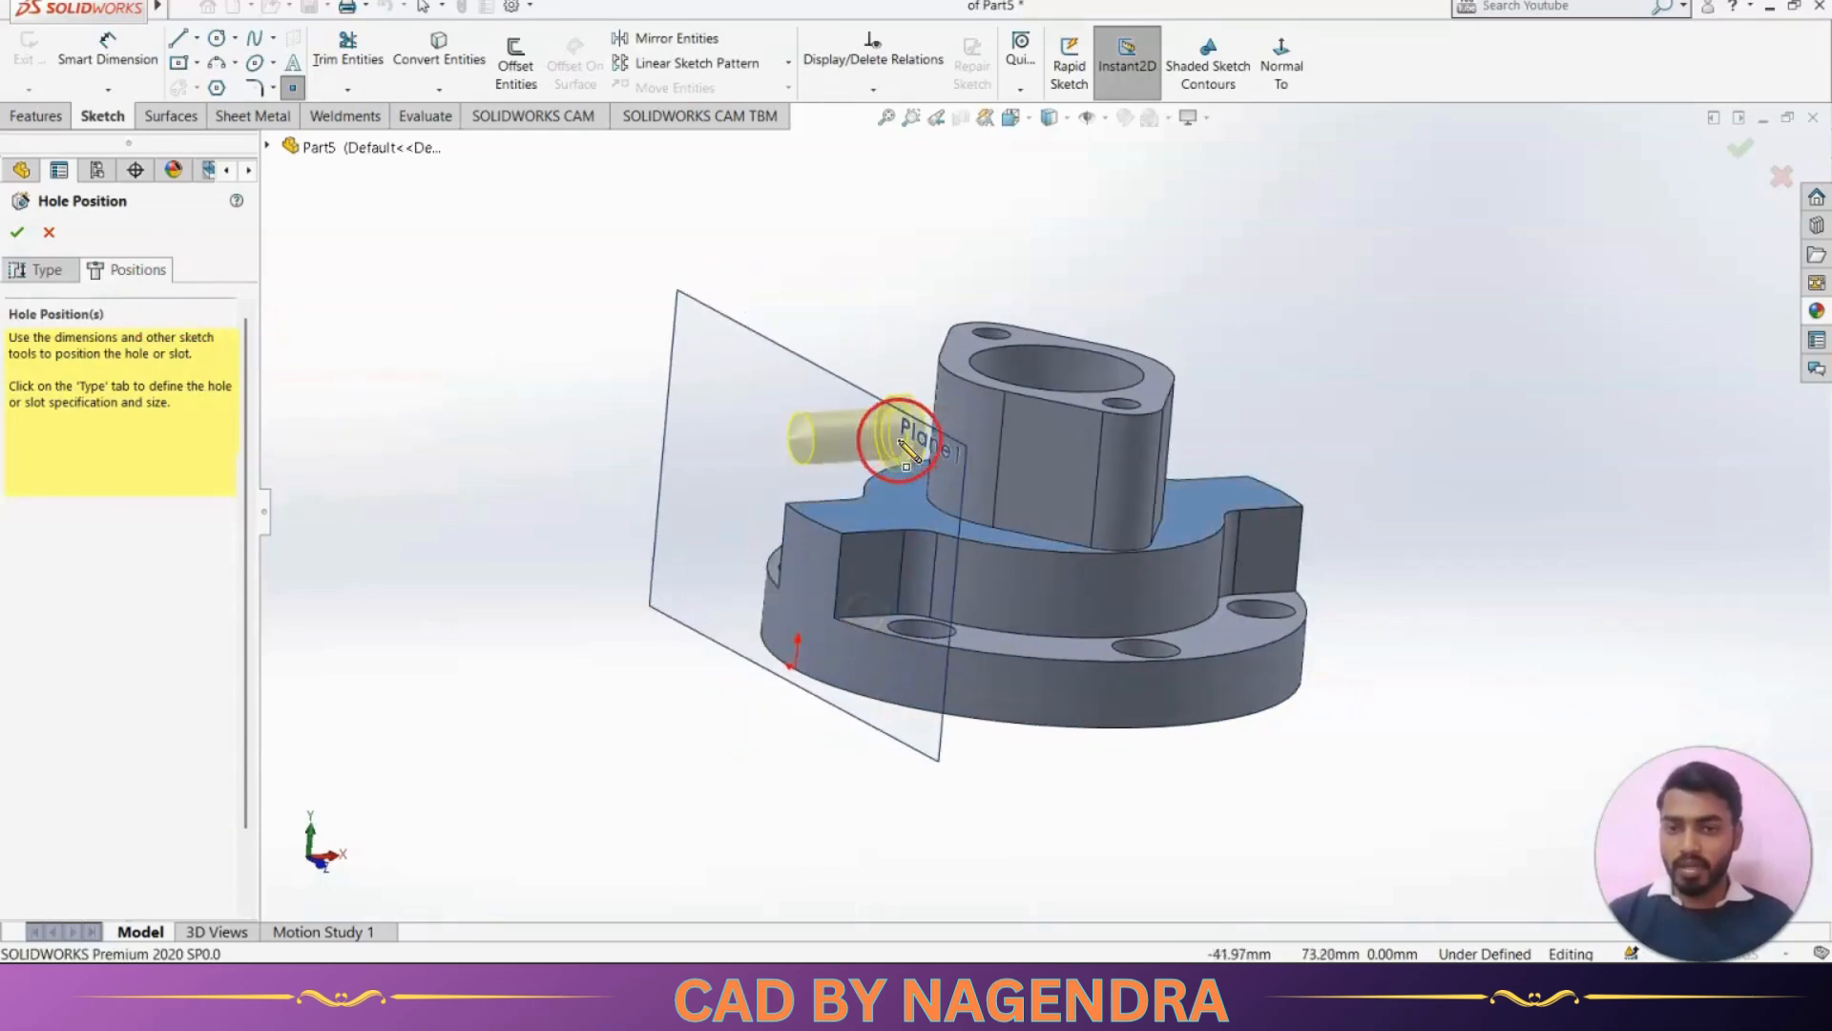
left_click(799, 465)
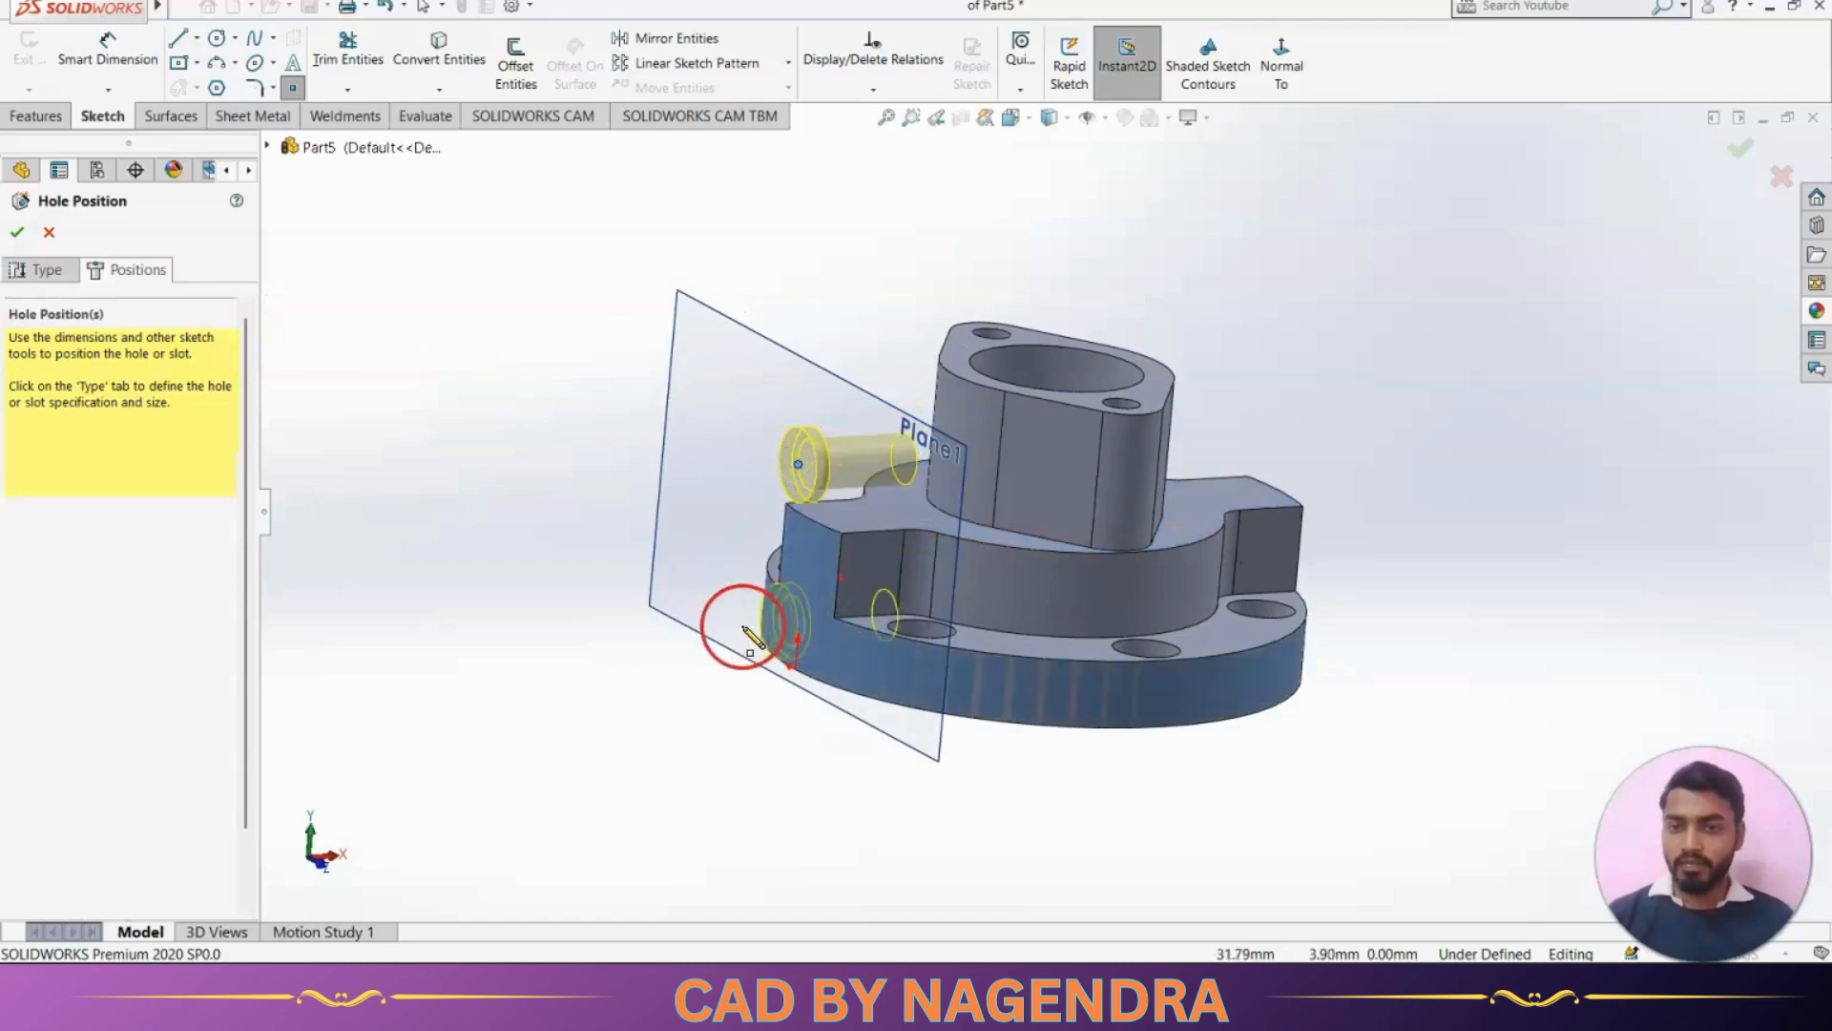
left_click(1282, 65)
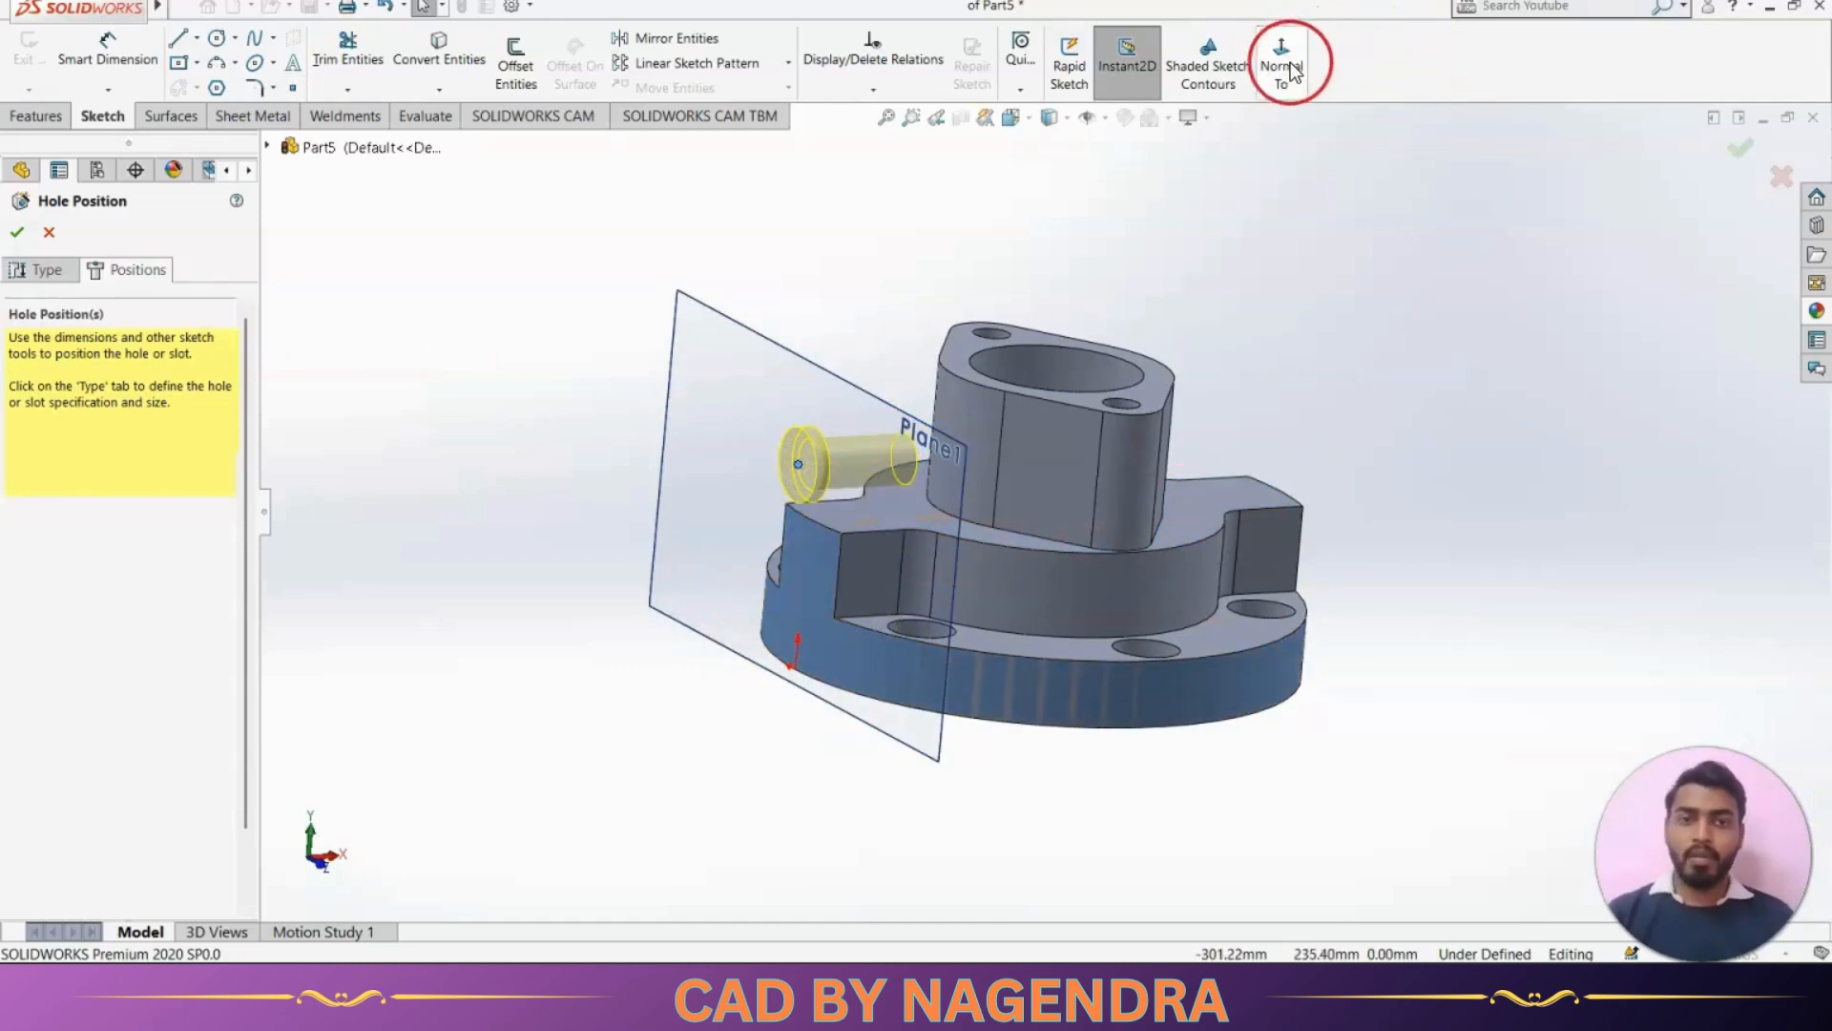
Add a vertical relation between the side port's hole point and the part origin
left_click(1279, 67)
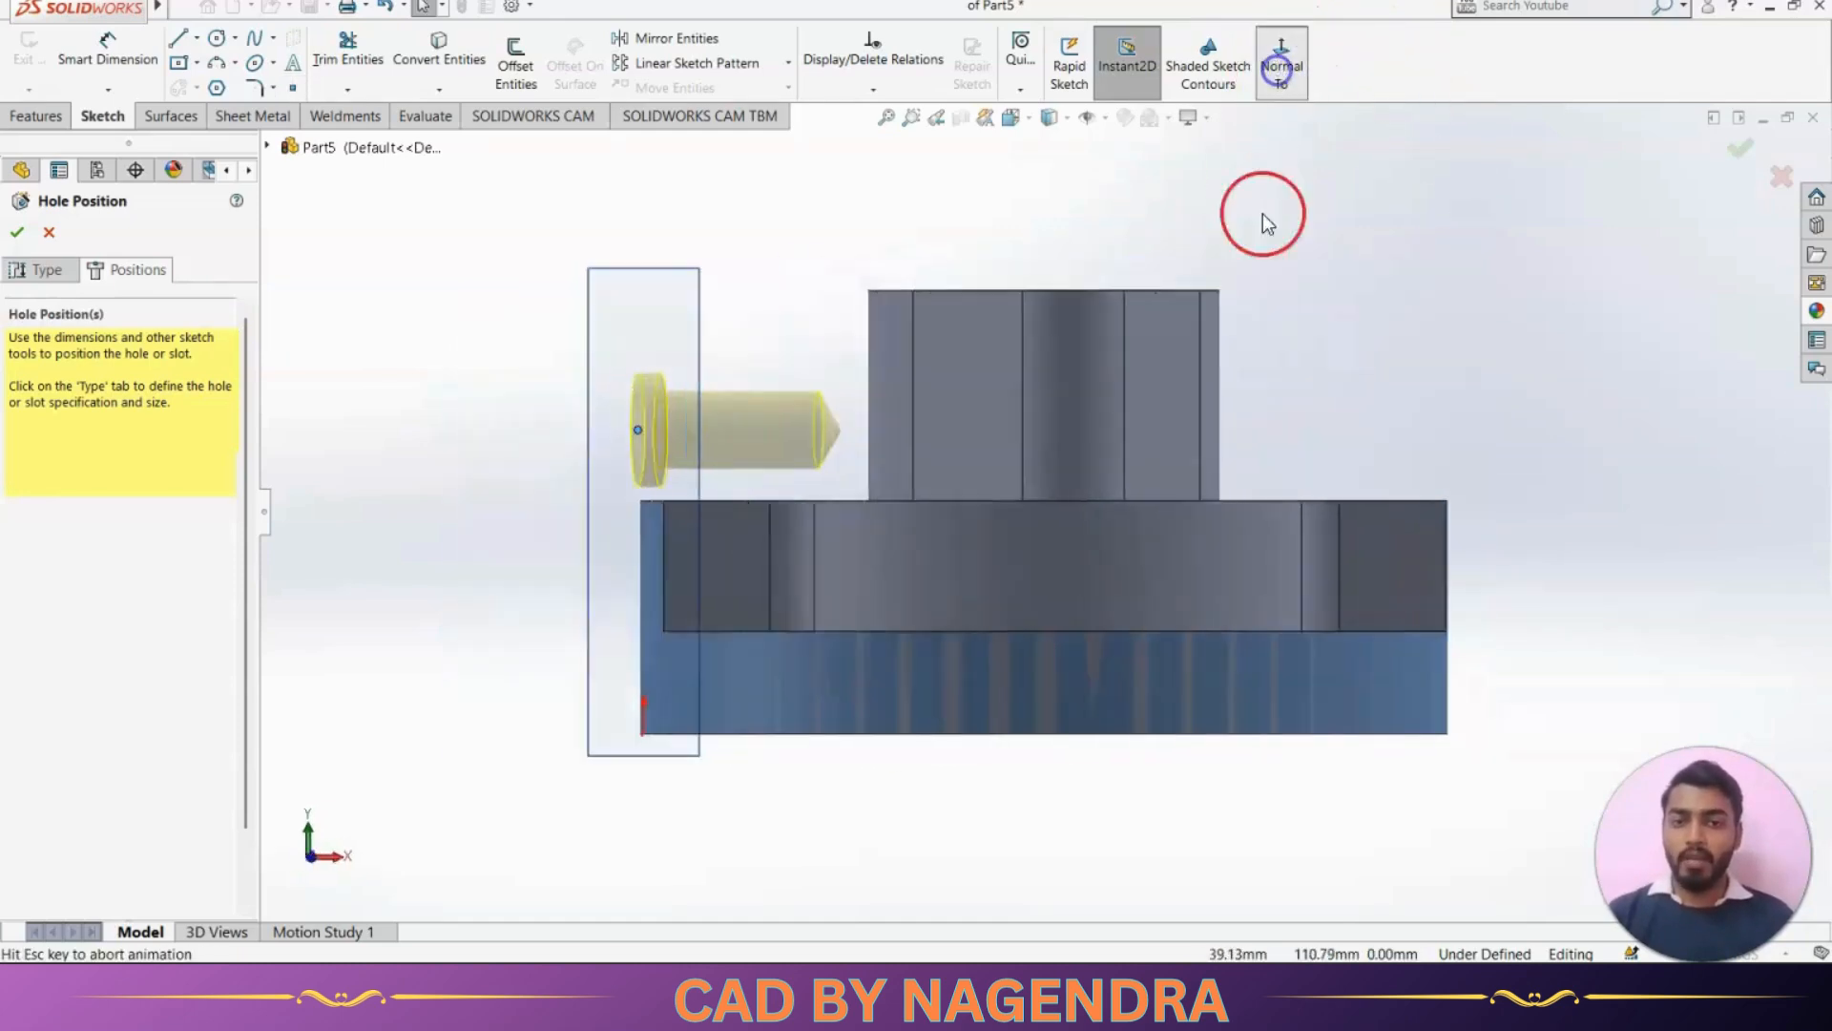
left_click(893, 98)
left_click(880, 134)
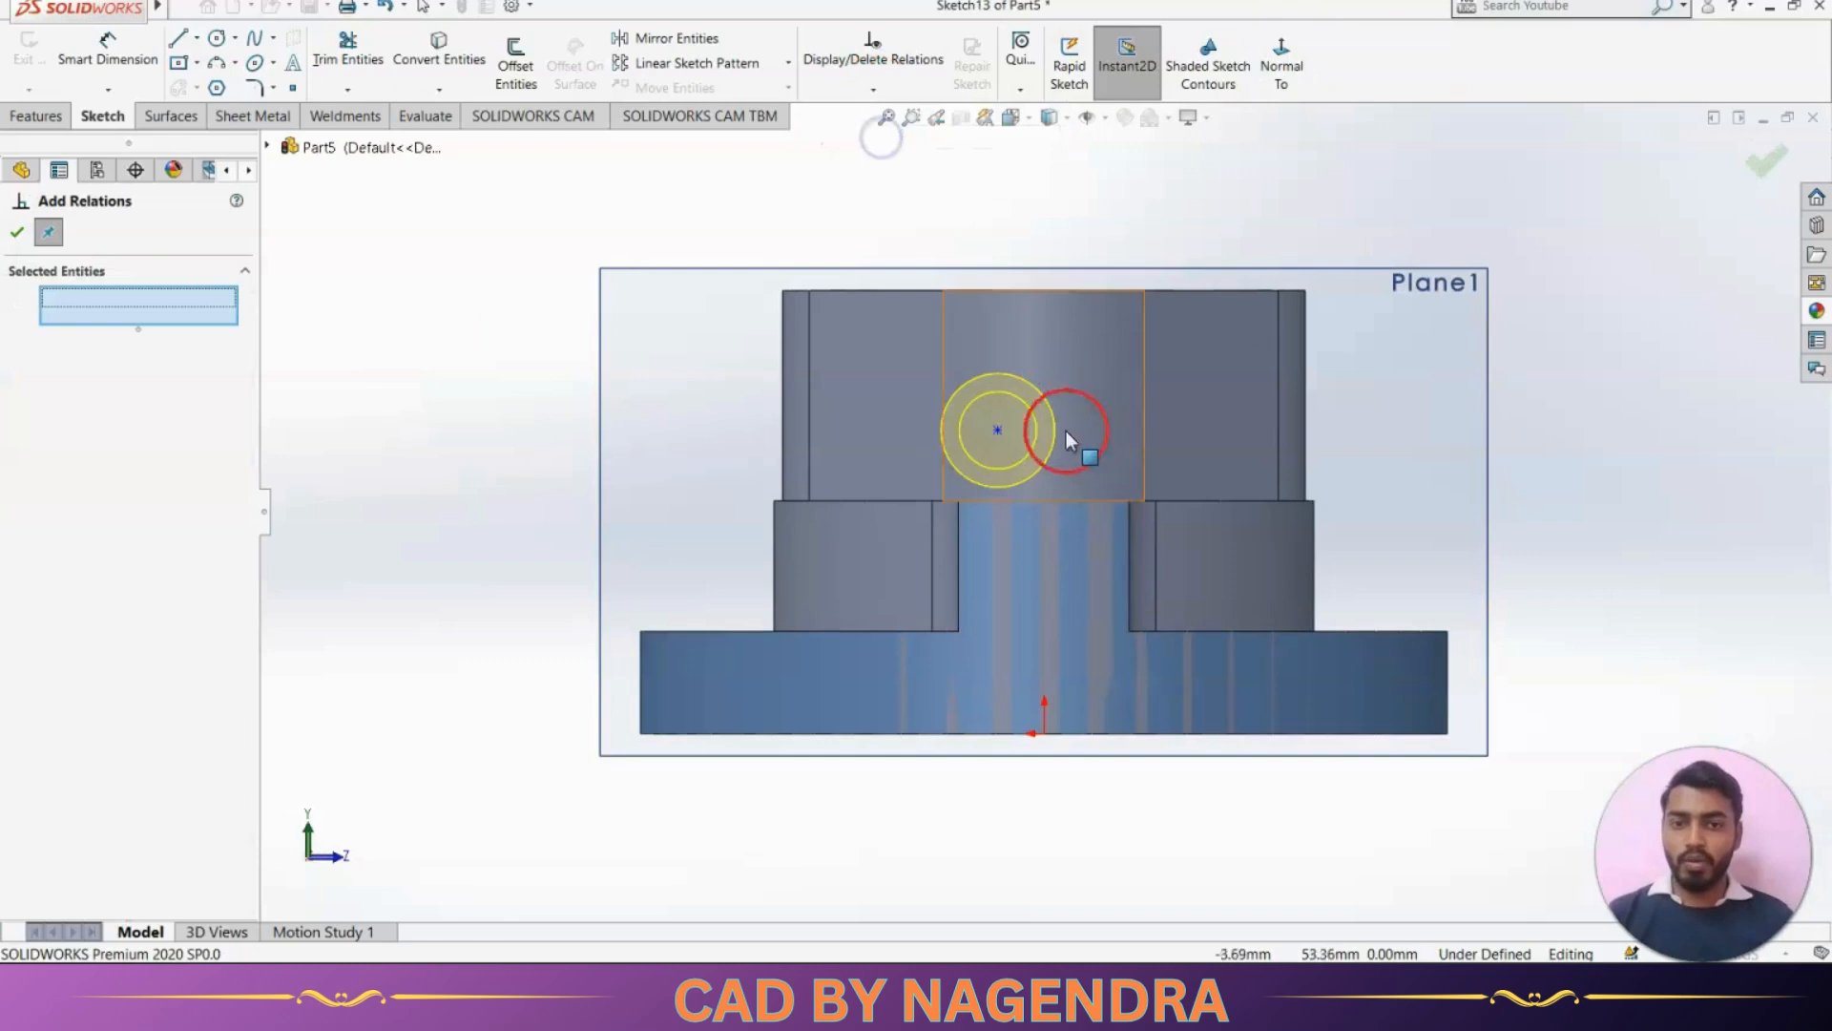
left_click(997, 431)
left_click(1046, 733)
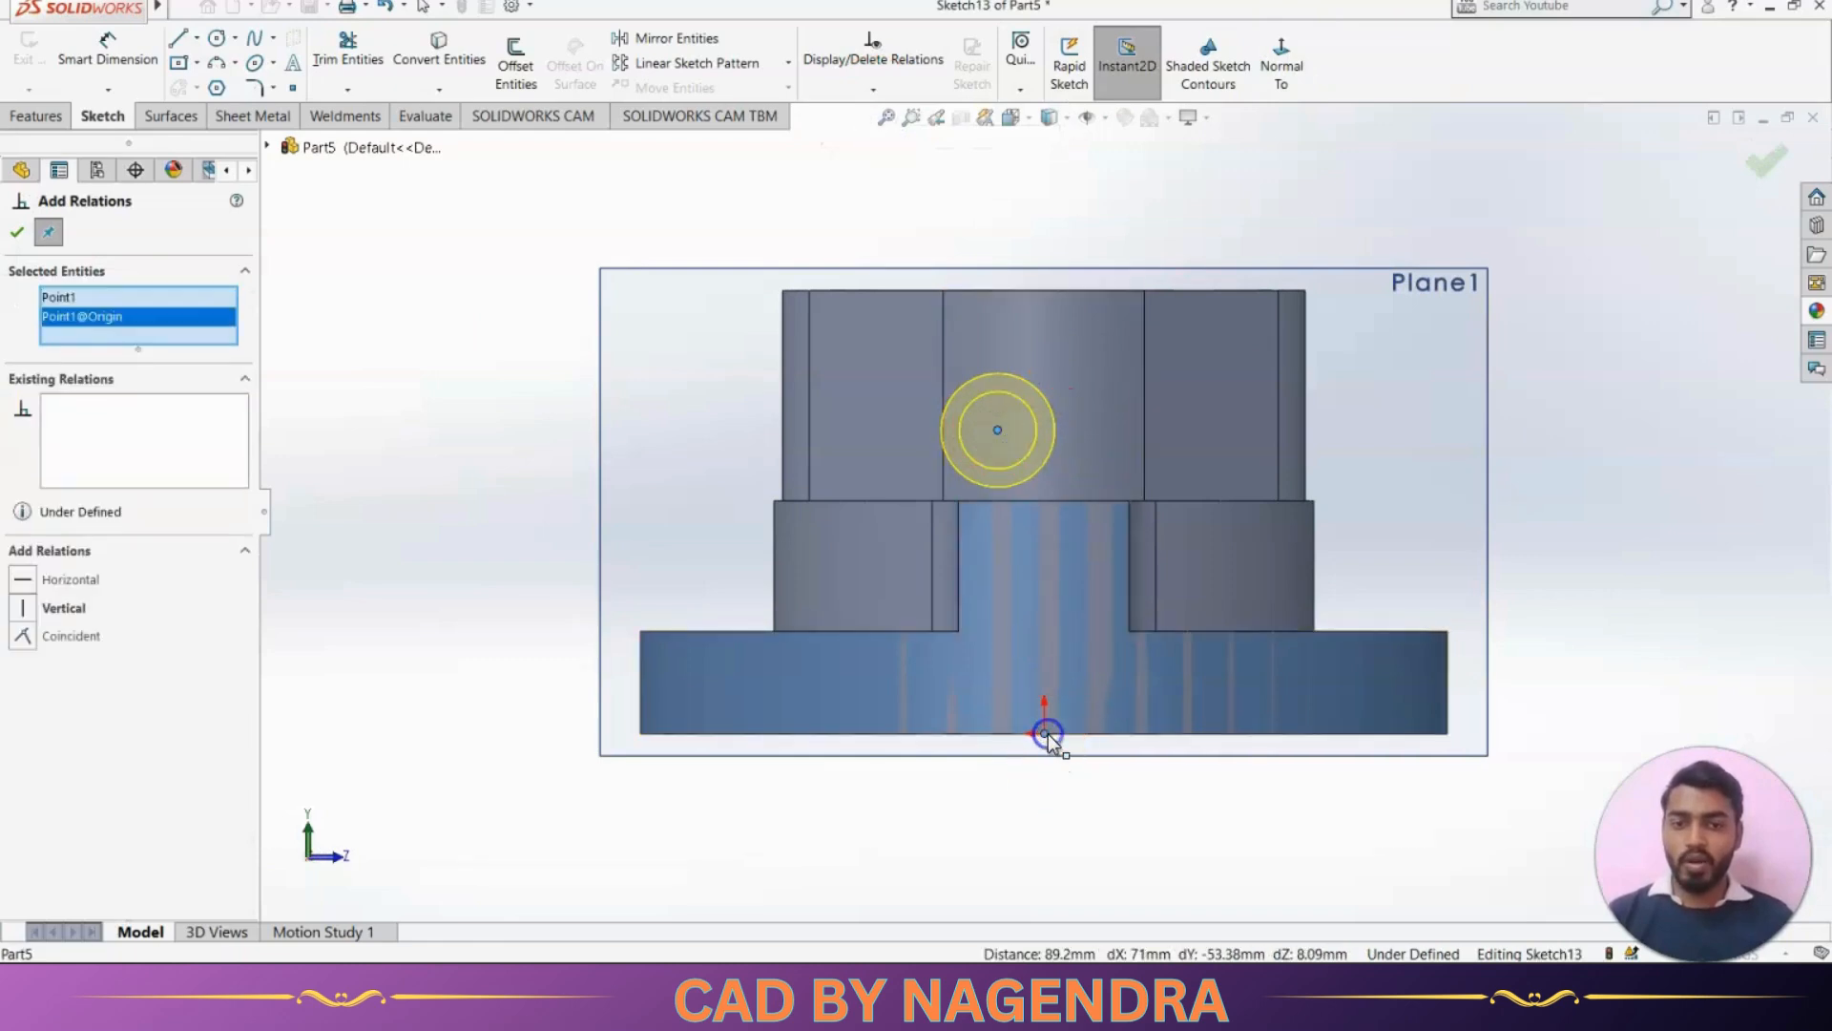
left_click(63, 608)
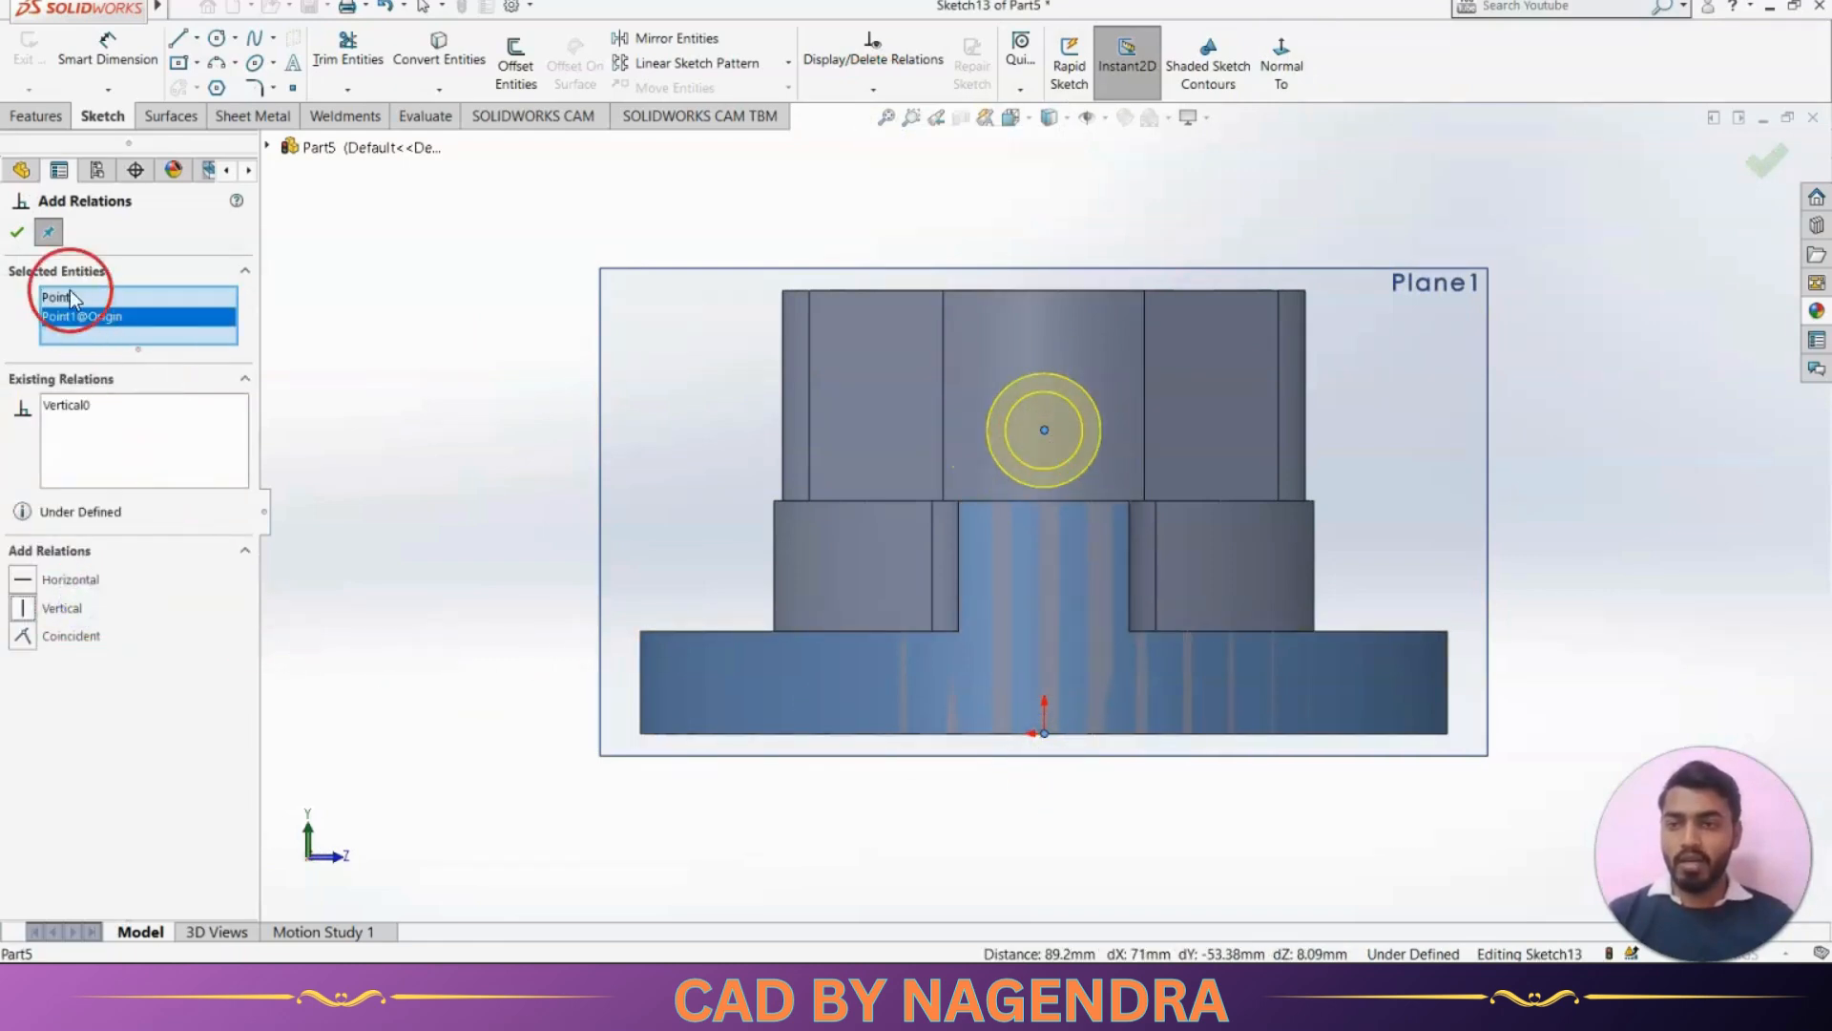
left_click(11, 234)
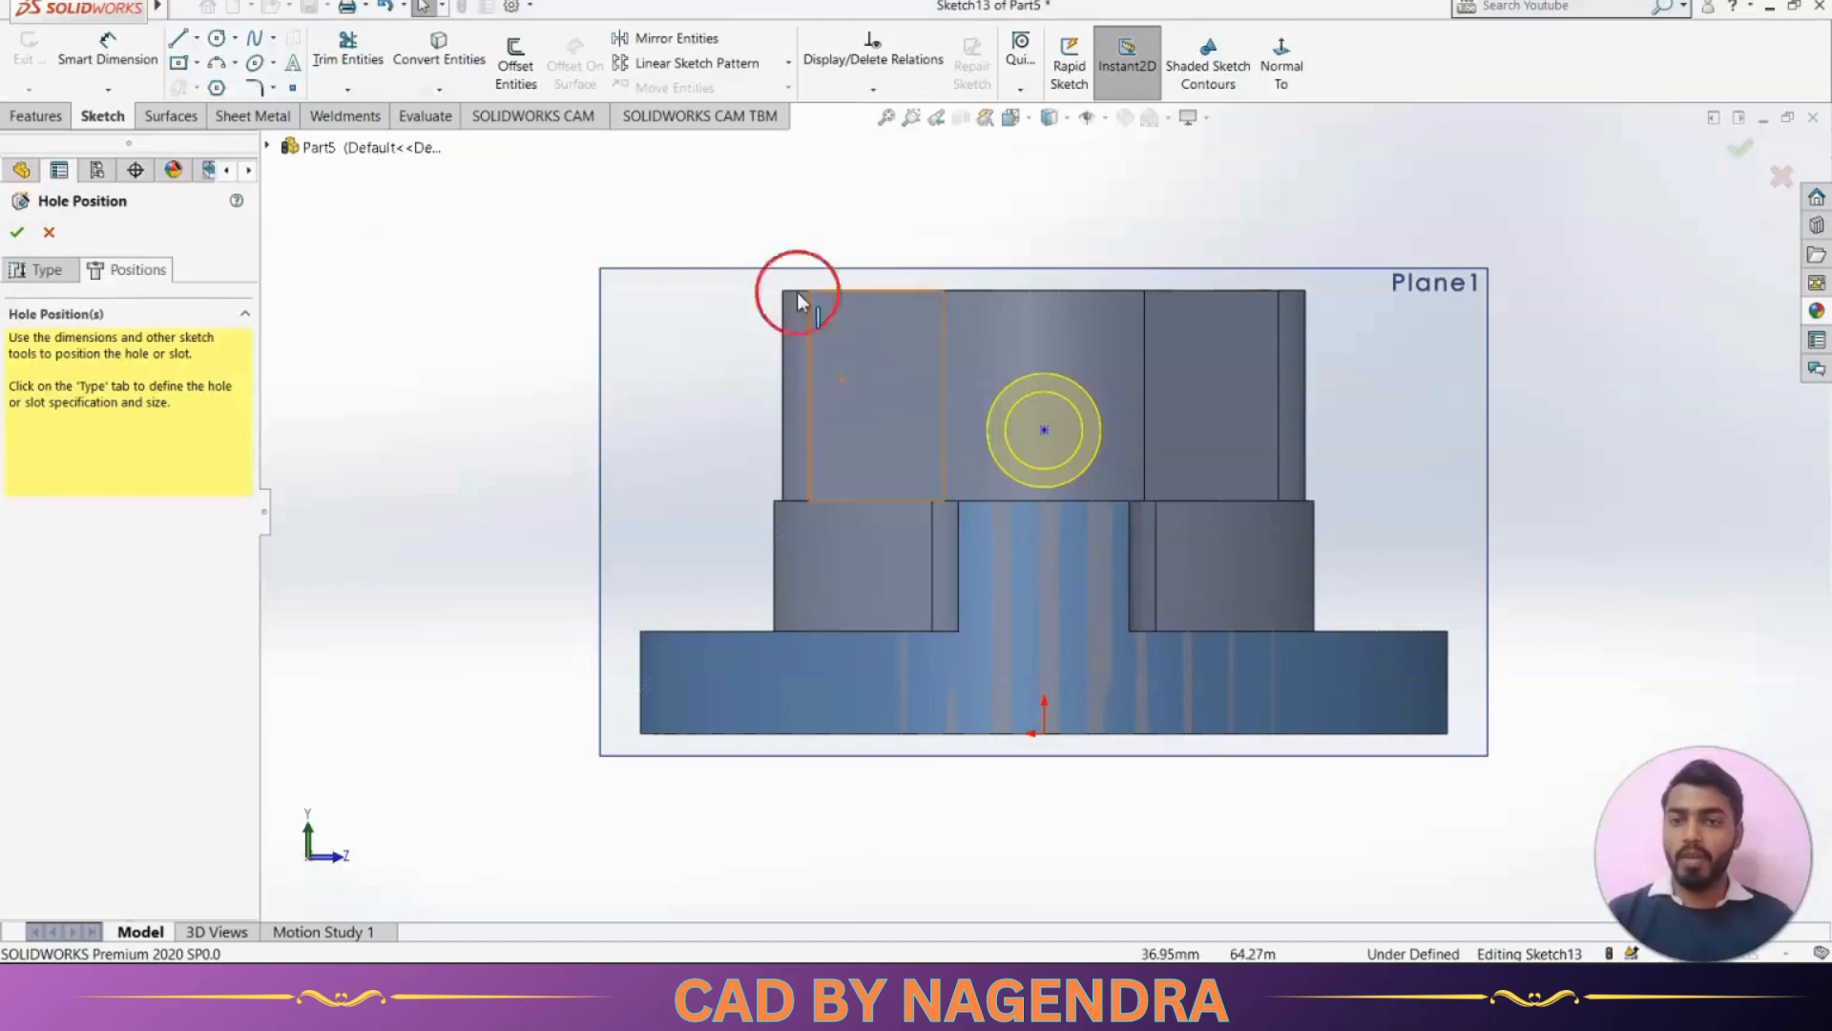
Dimension the hole point 18 mm above the flange's bottom edge, following the reference drawing, and create the counterbored side port
left_click(133, 55)
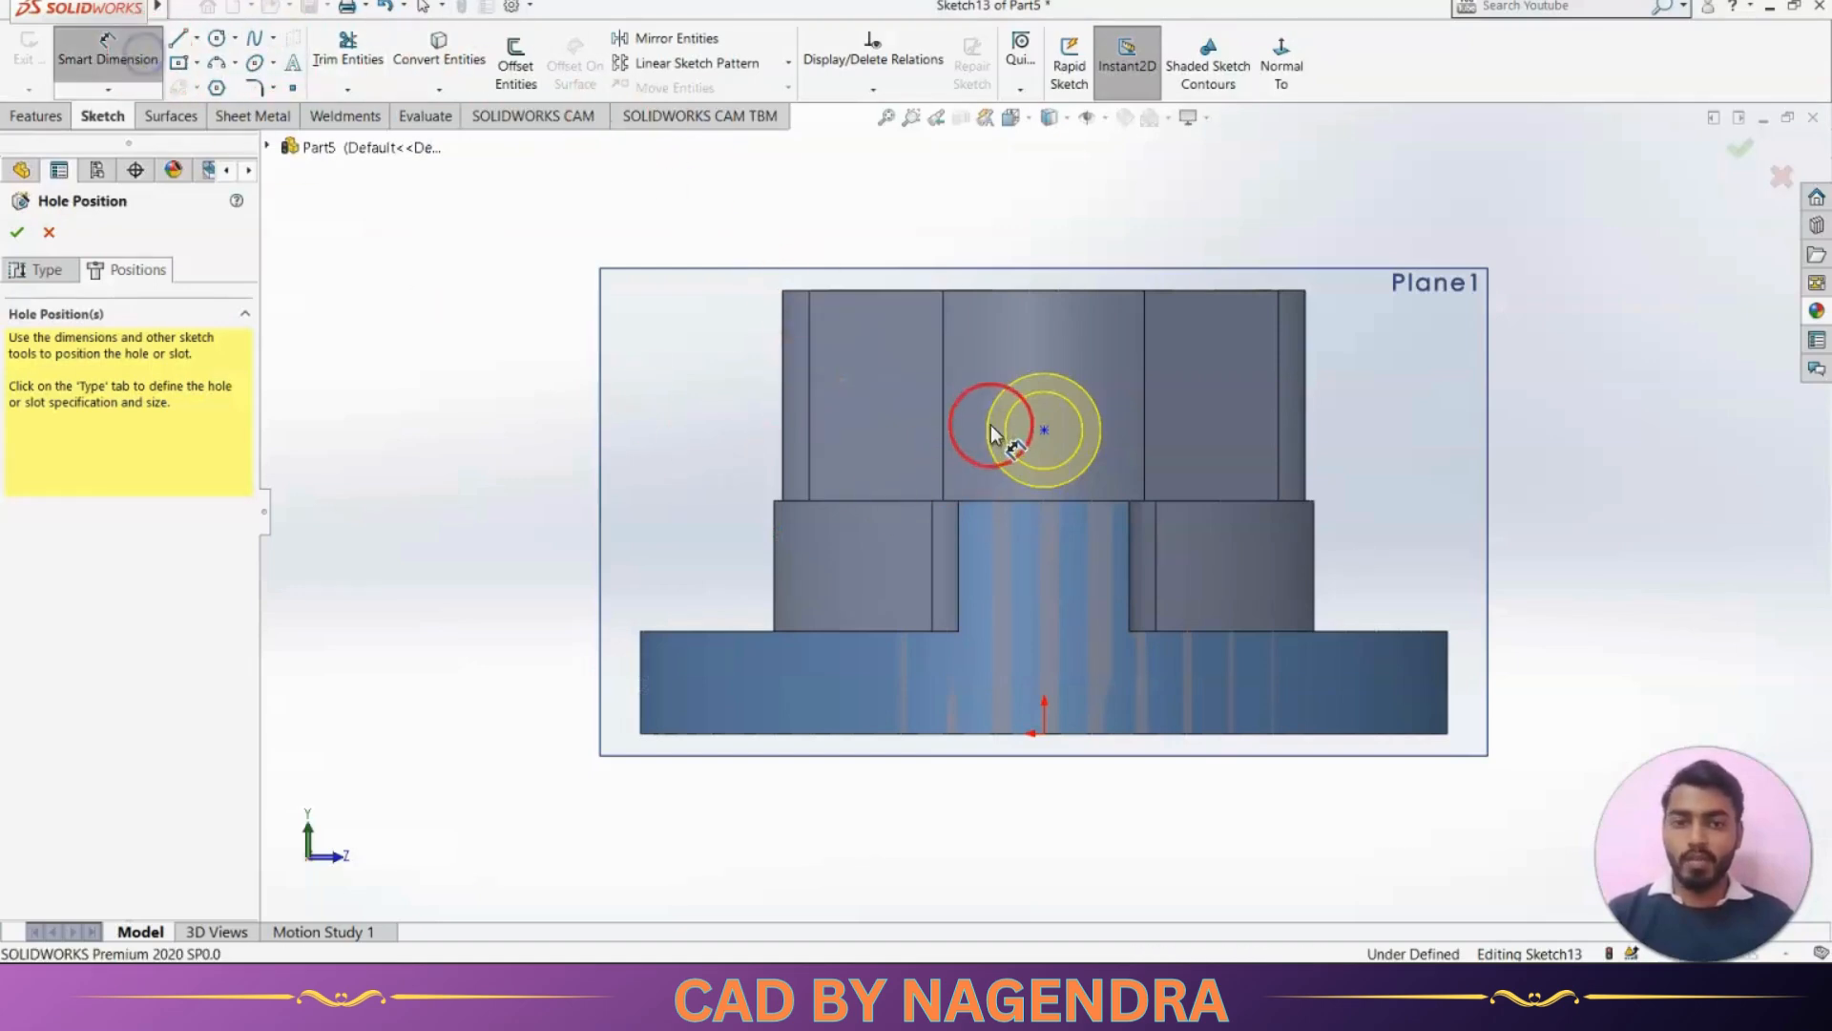
left_click(1043, 431)
left_click(1092, 735)
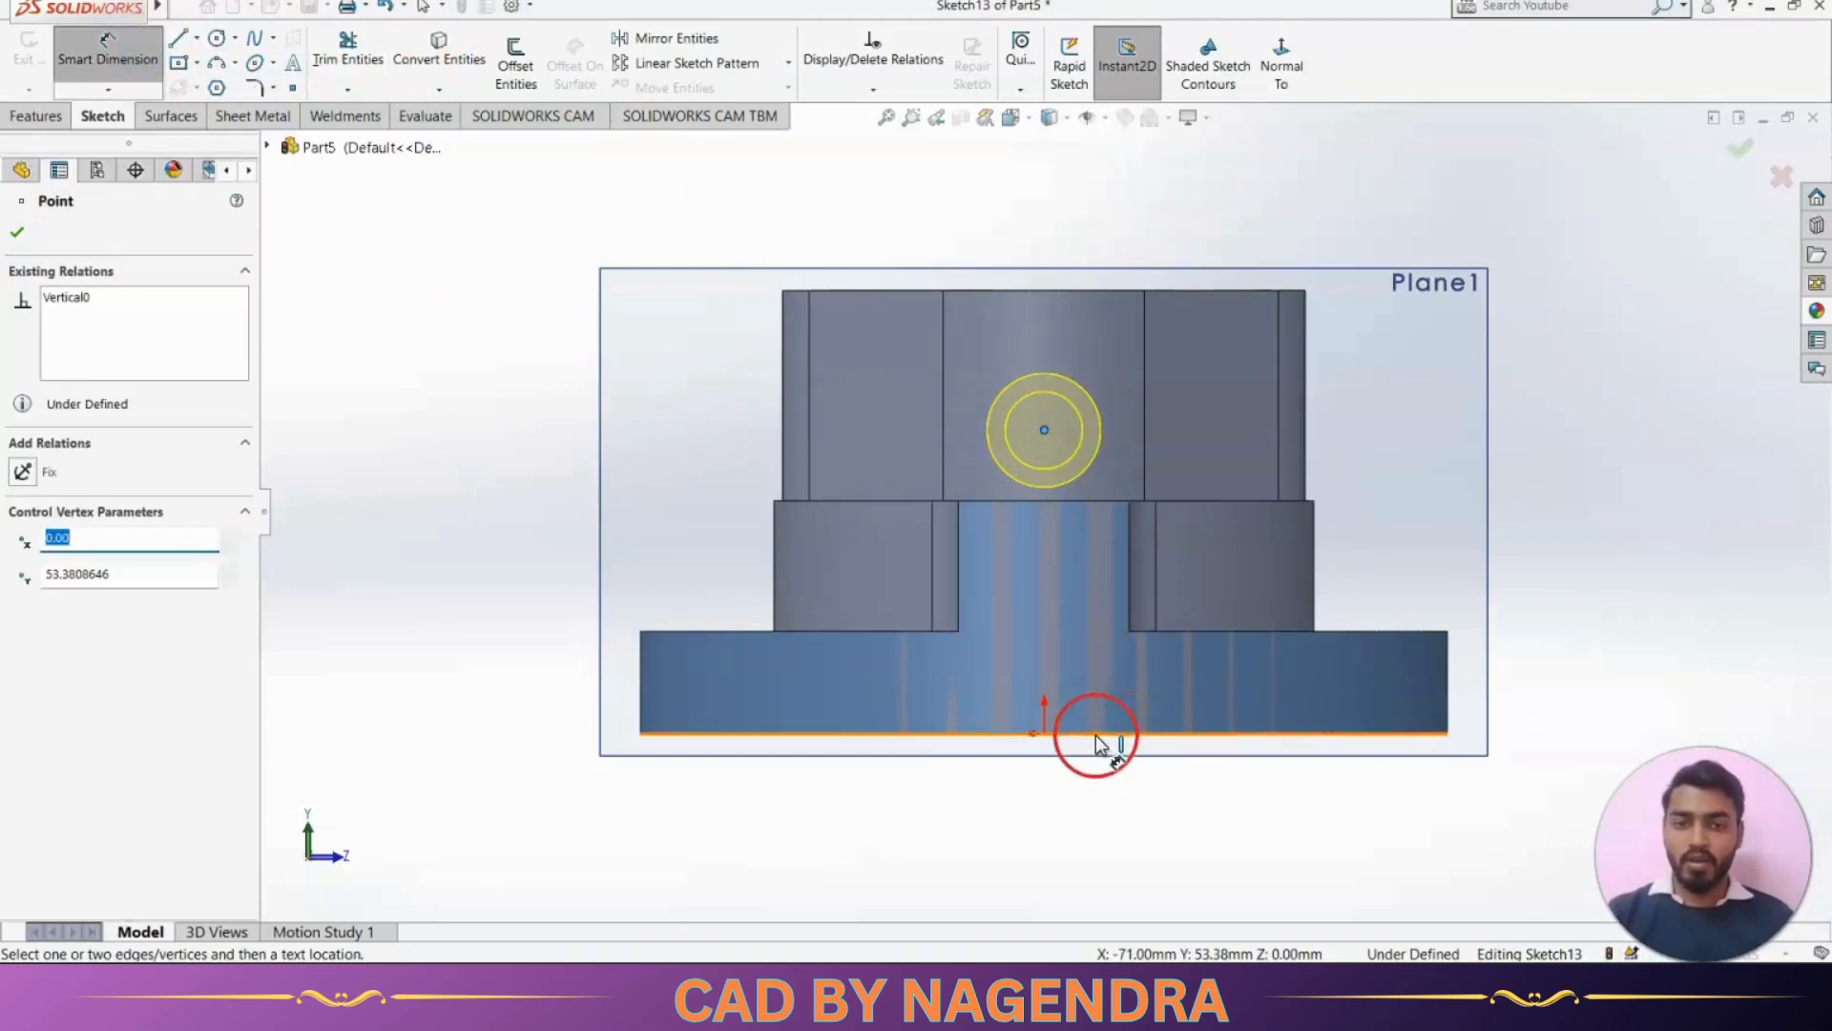
left_click(1573, 627)
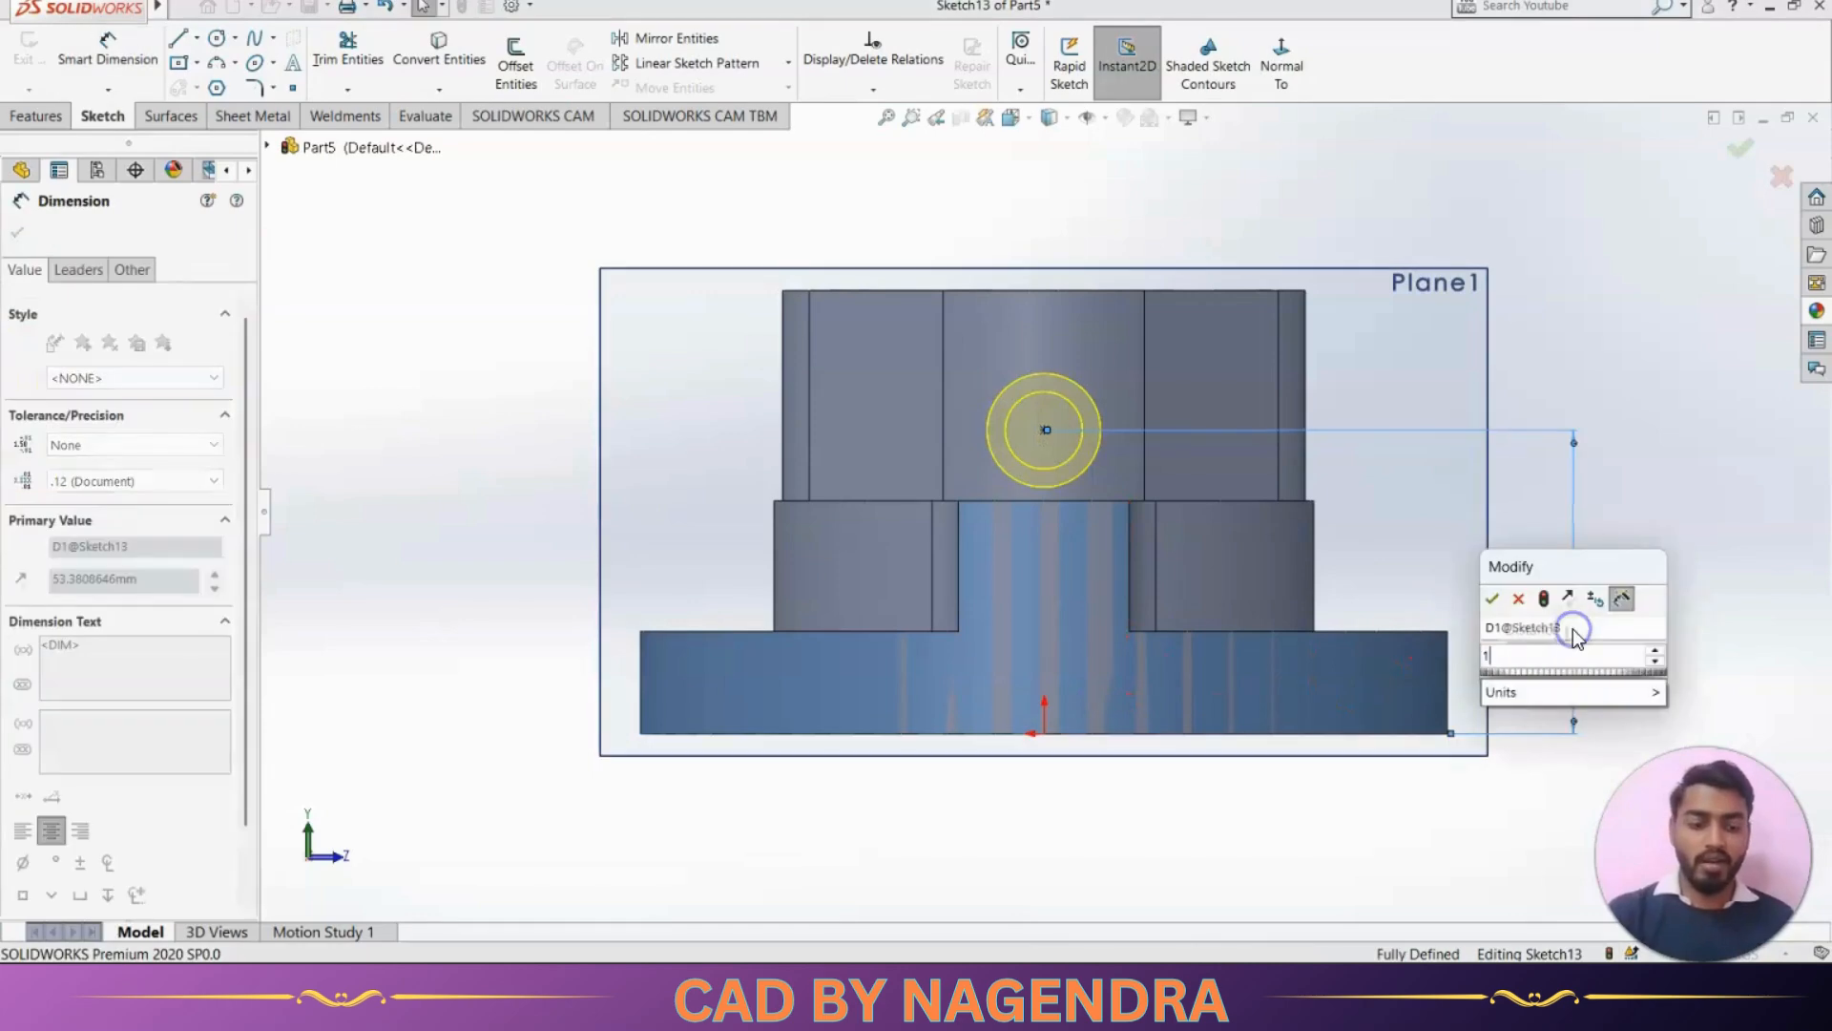
type("18")
left_click(1644, 462)
left_click(1739, 153)
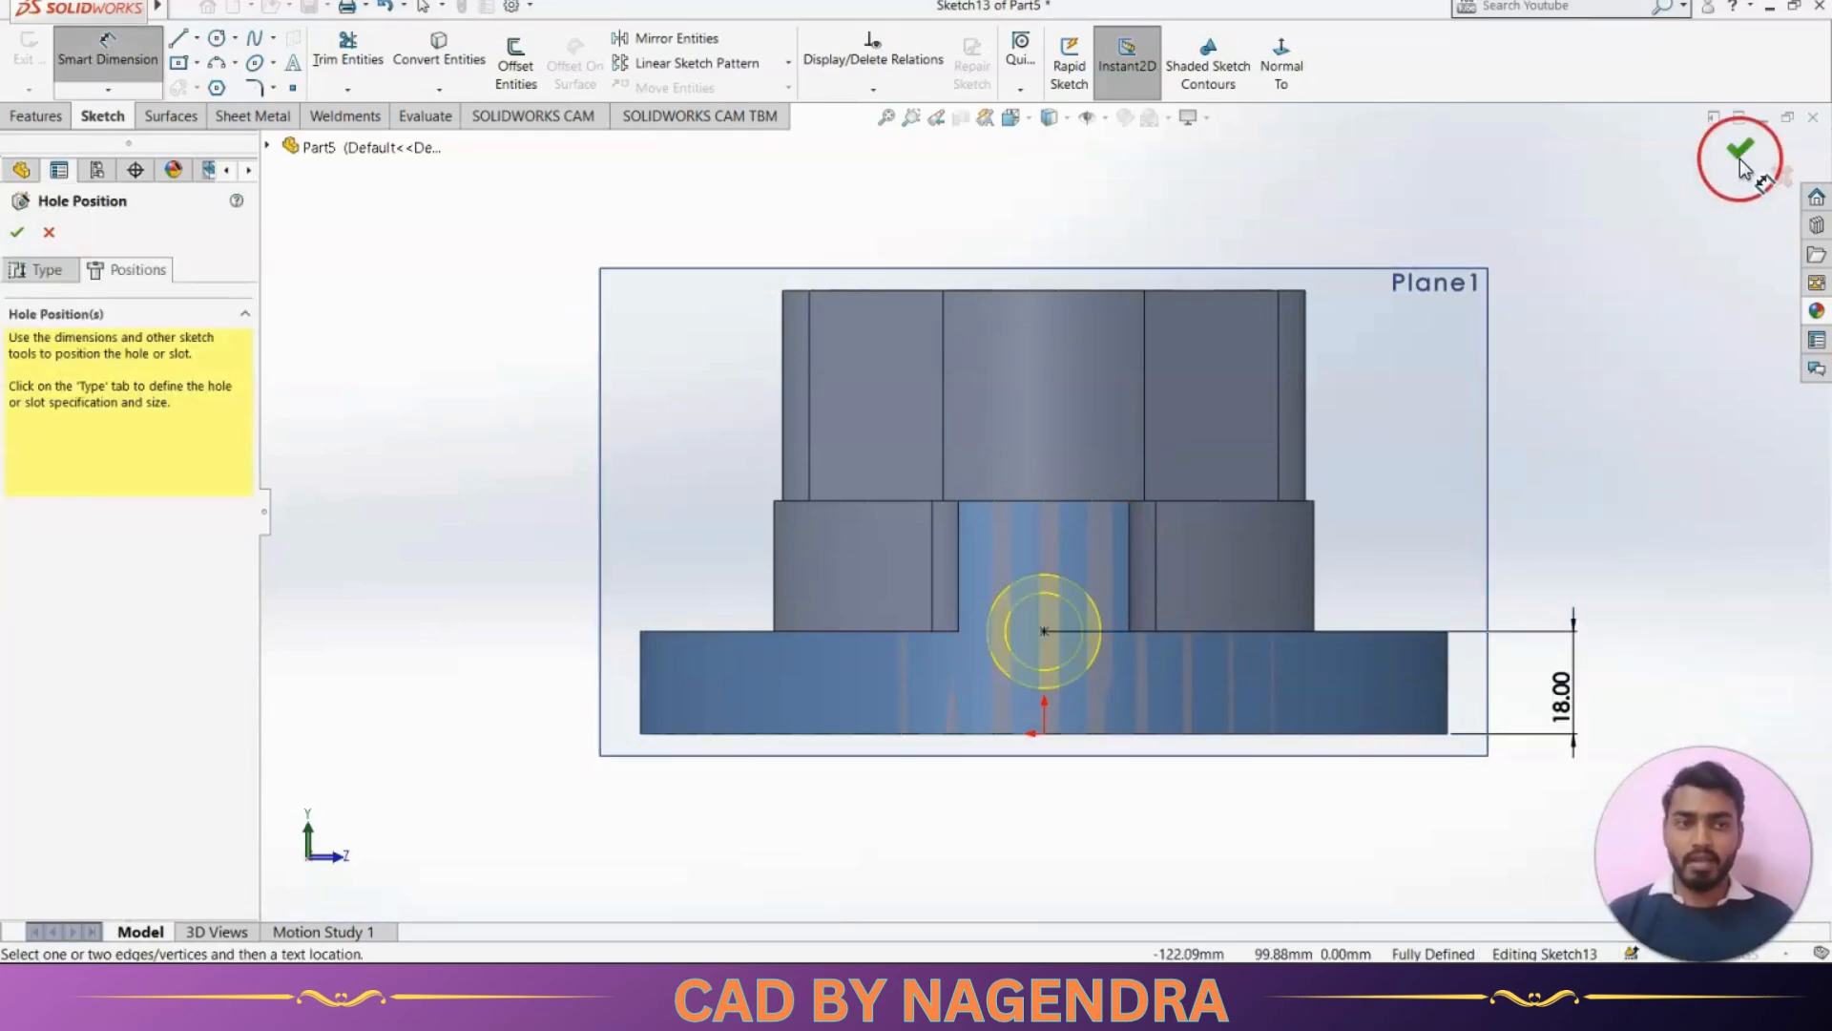
scroll(1603, 363, "up", 2)
mouse_move(1531, 496)
middle_mouse_down()
mouse_move(1294, 639)
mouse_move(1407, 646)
mouse_move(1480, 626)
mouse_move(1357, 638)
mouse_move(1448, 636)
middle_mouse_up()
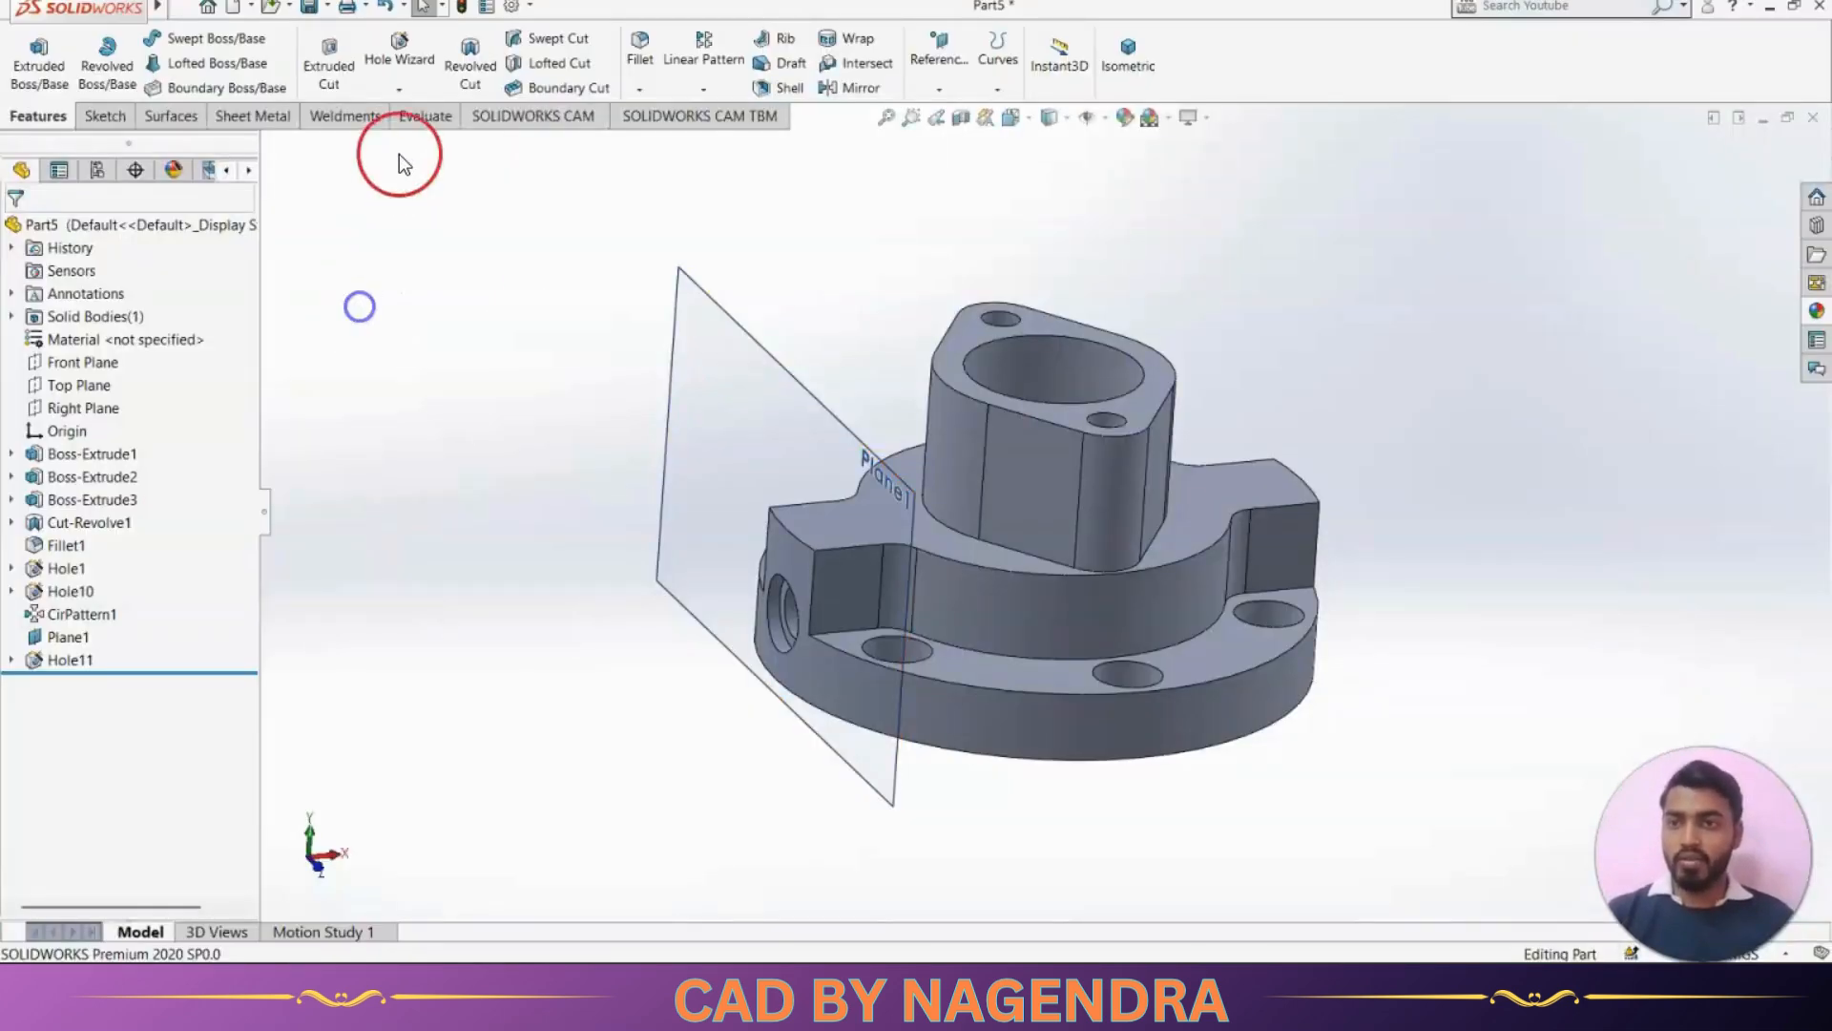
Start a Hole Wizard legacy hole of type Simple with a 5 mm diameter and the Through All end condition
left_click(398, 49)
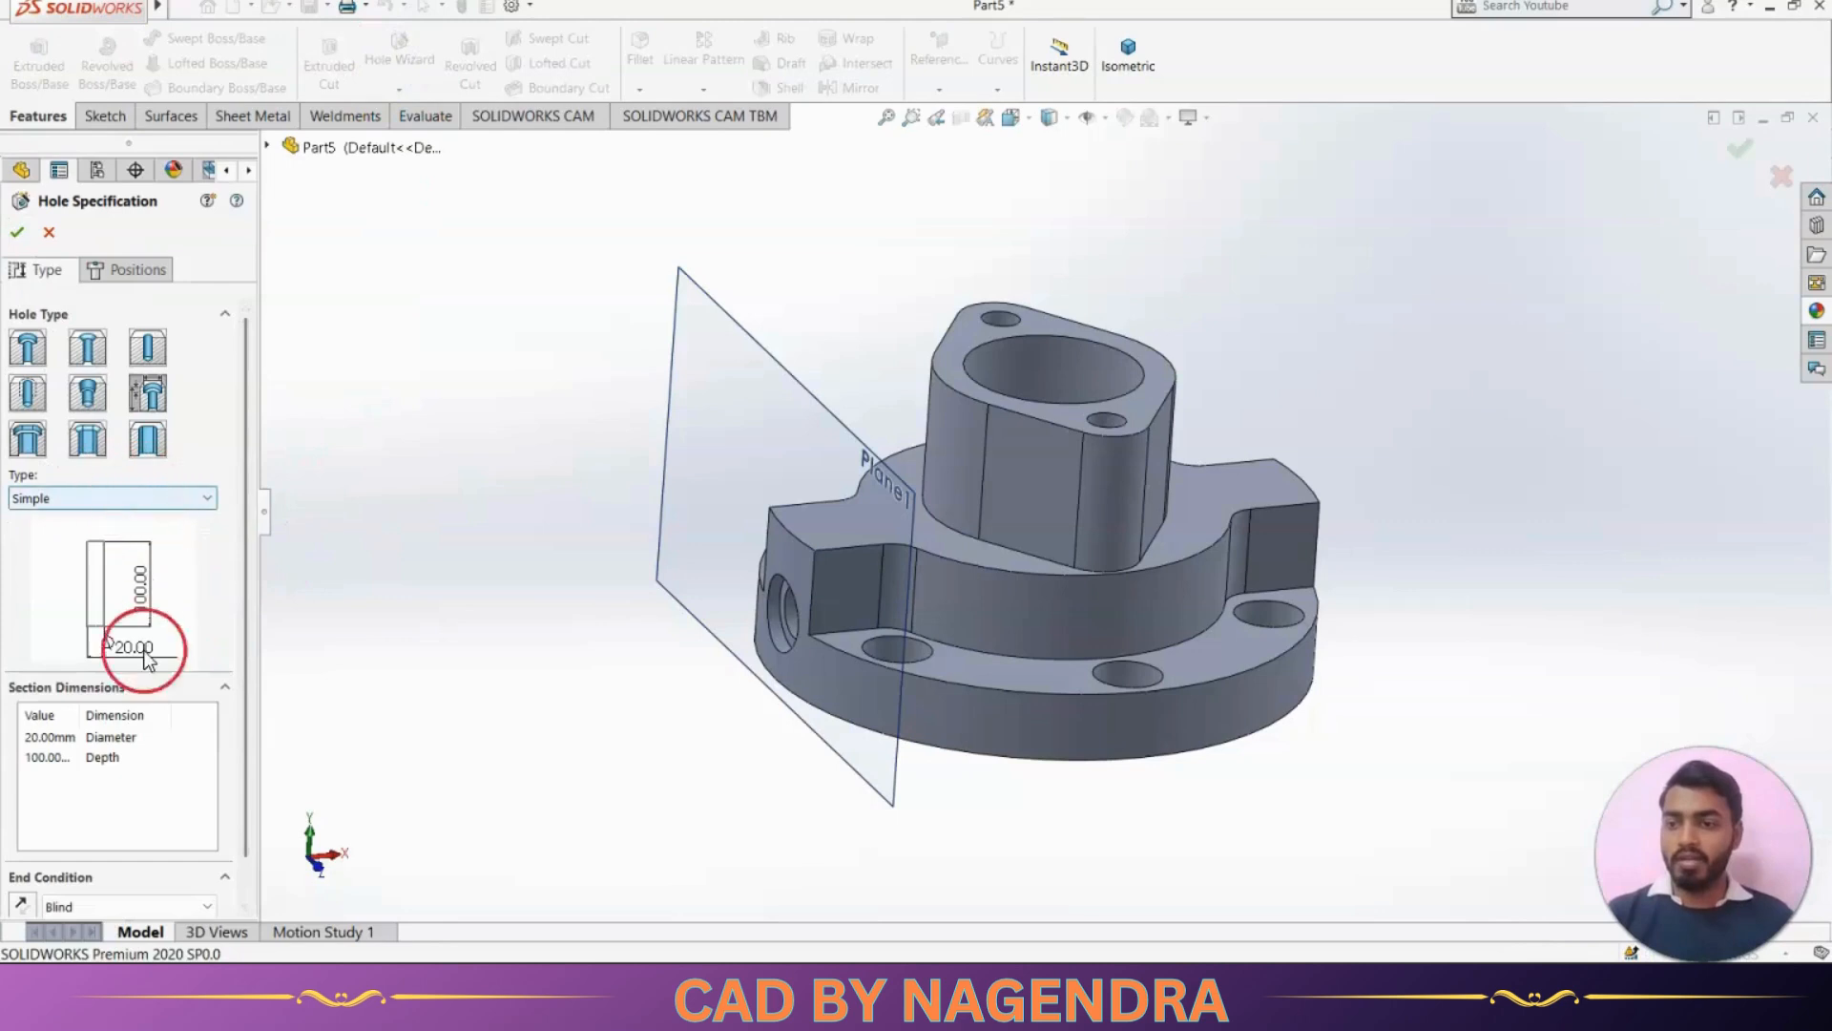
double_click(52, 737)
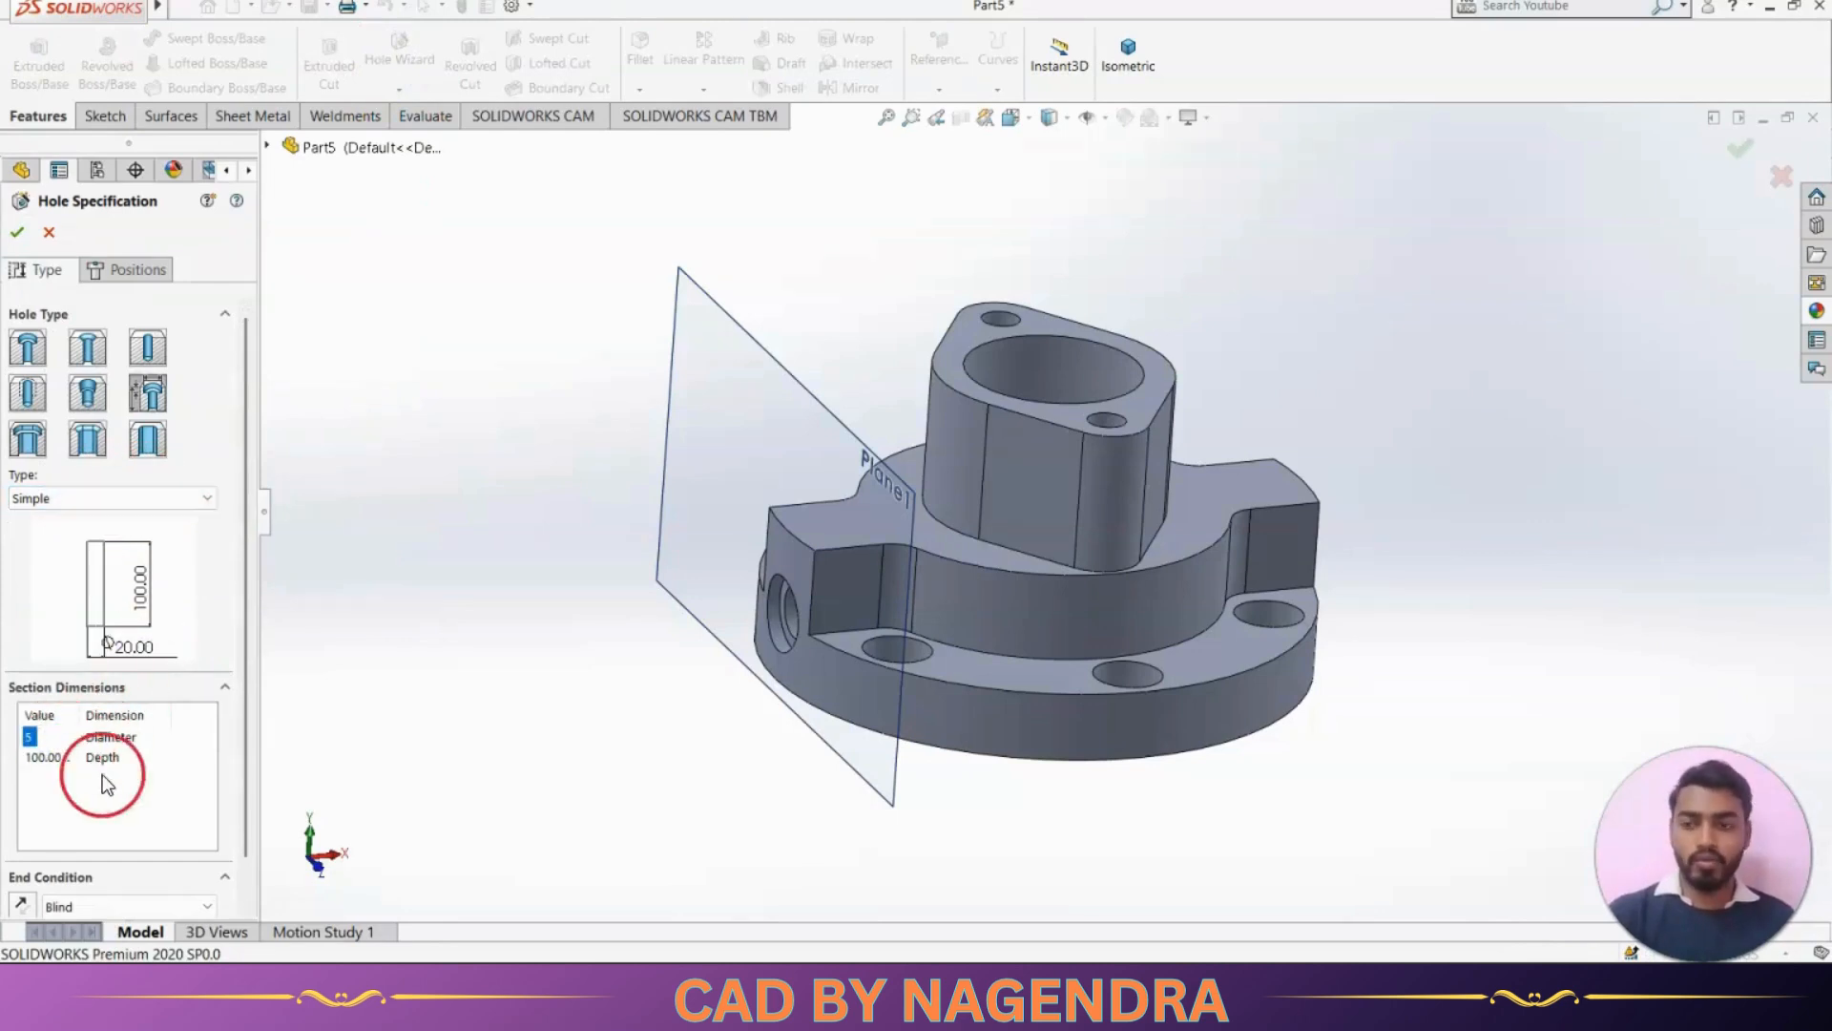
left_click(136, 905)
left_click(128, 943)
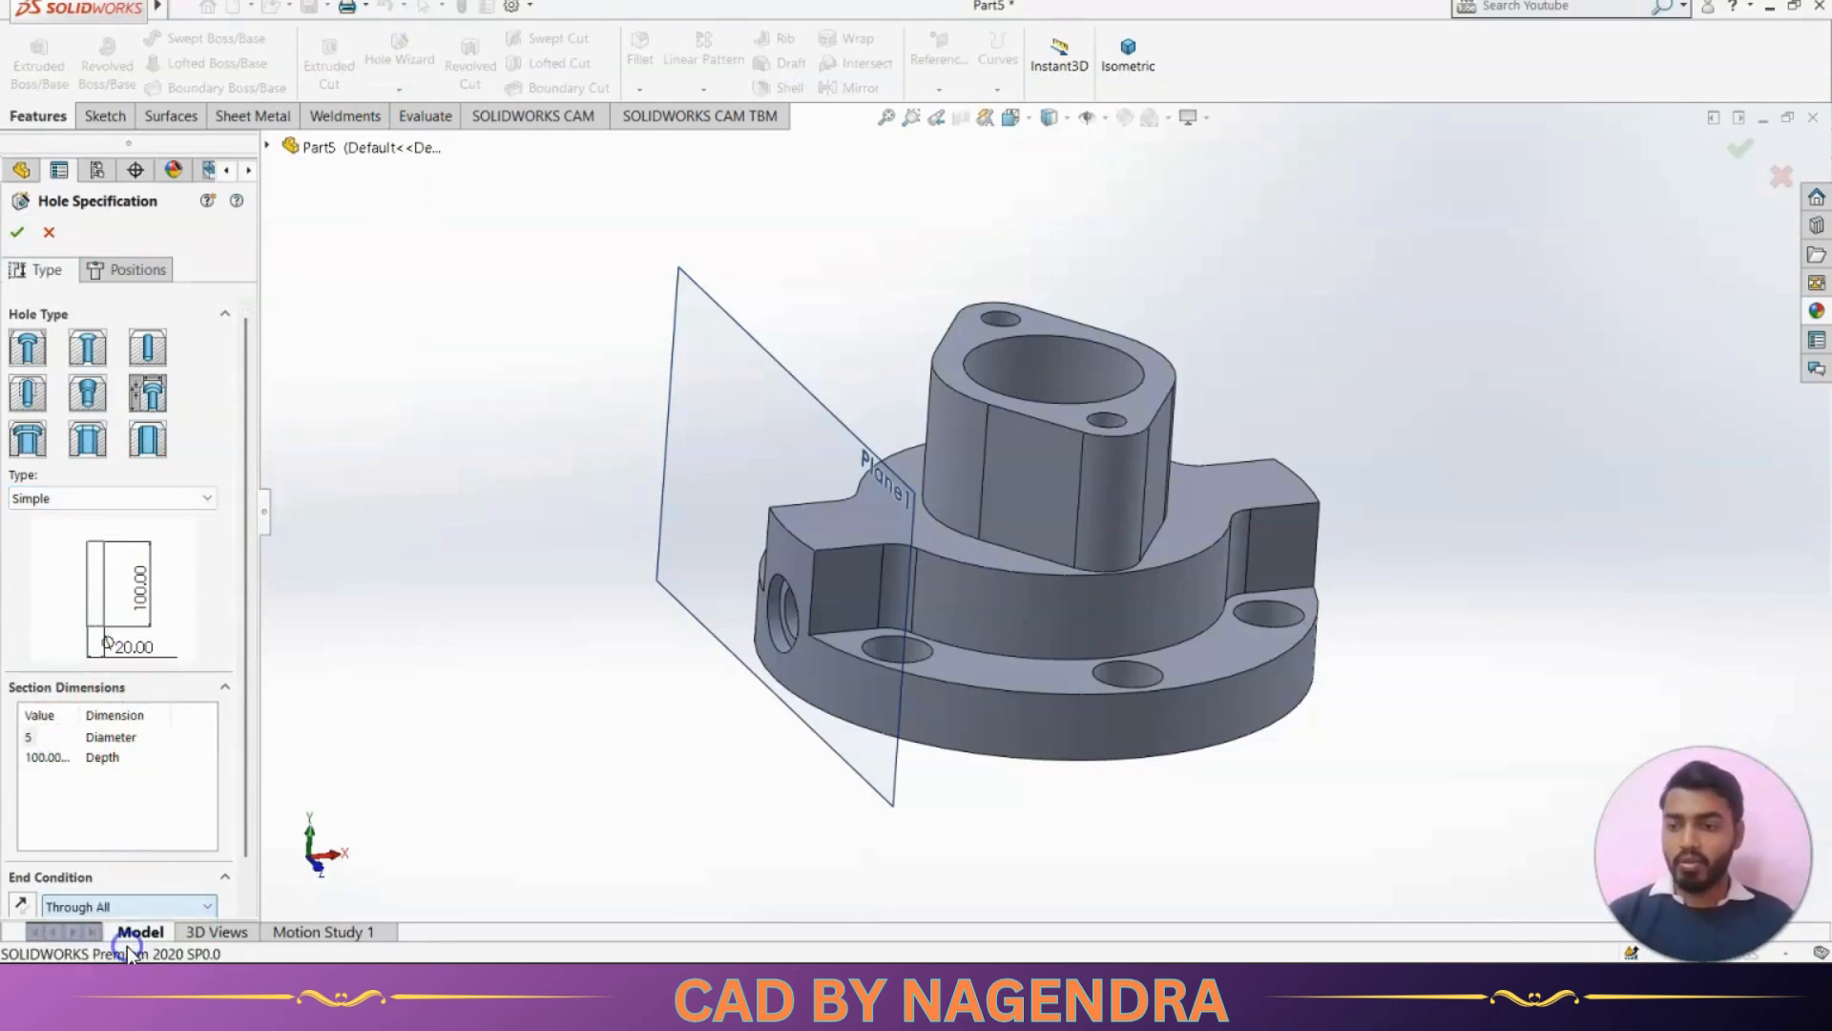
Place one hole point freehand on the offset plane above the side port, and view the plane straight on from outside
left_click(723, 577)
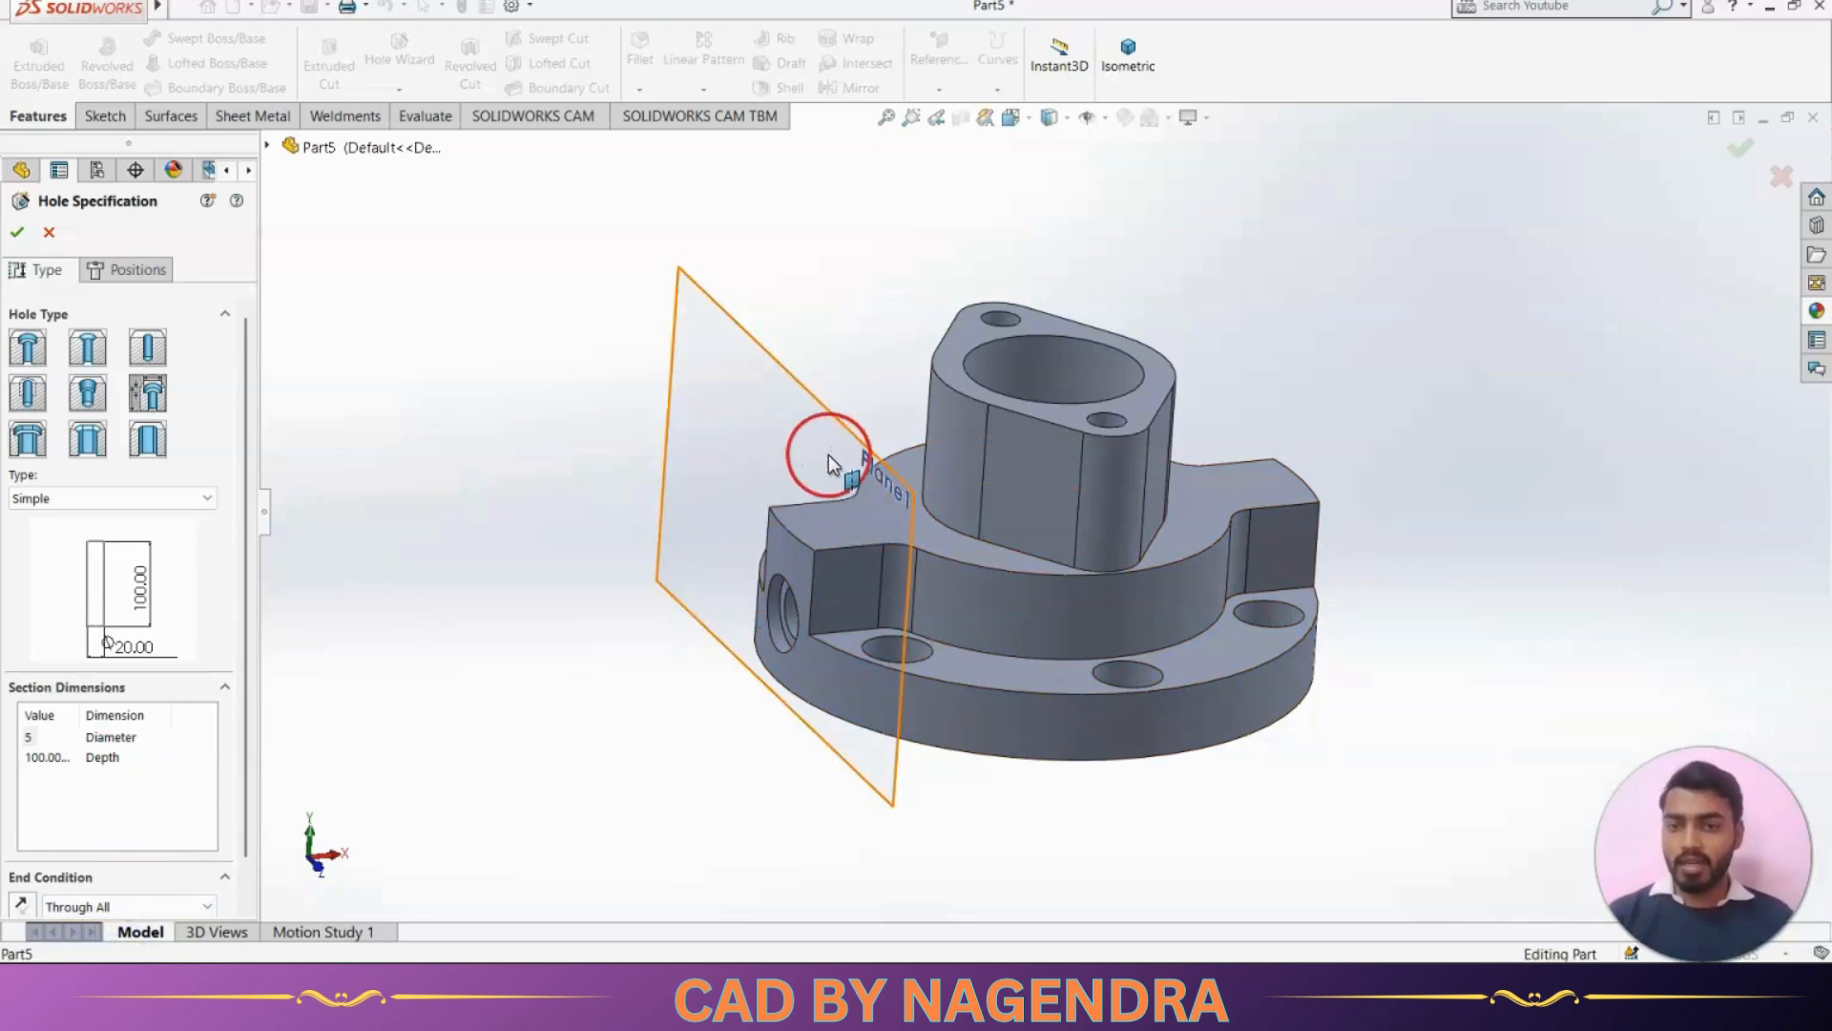
left_click(134, 269)
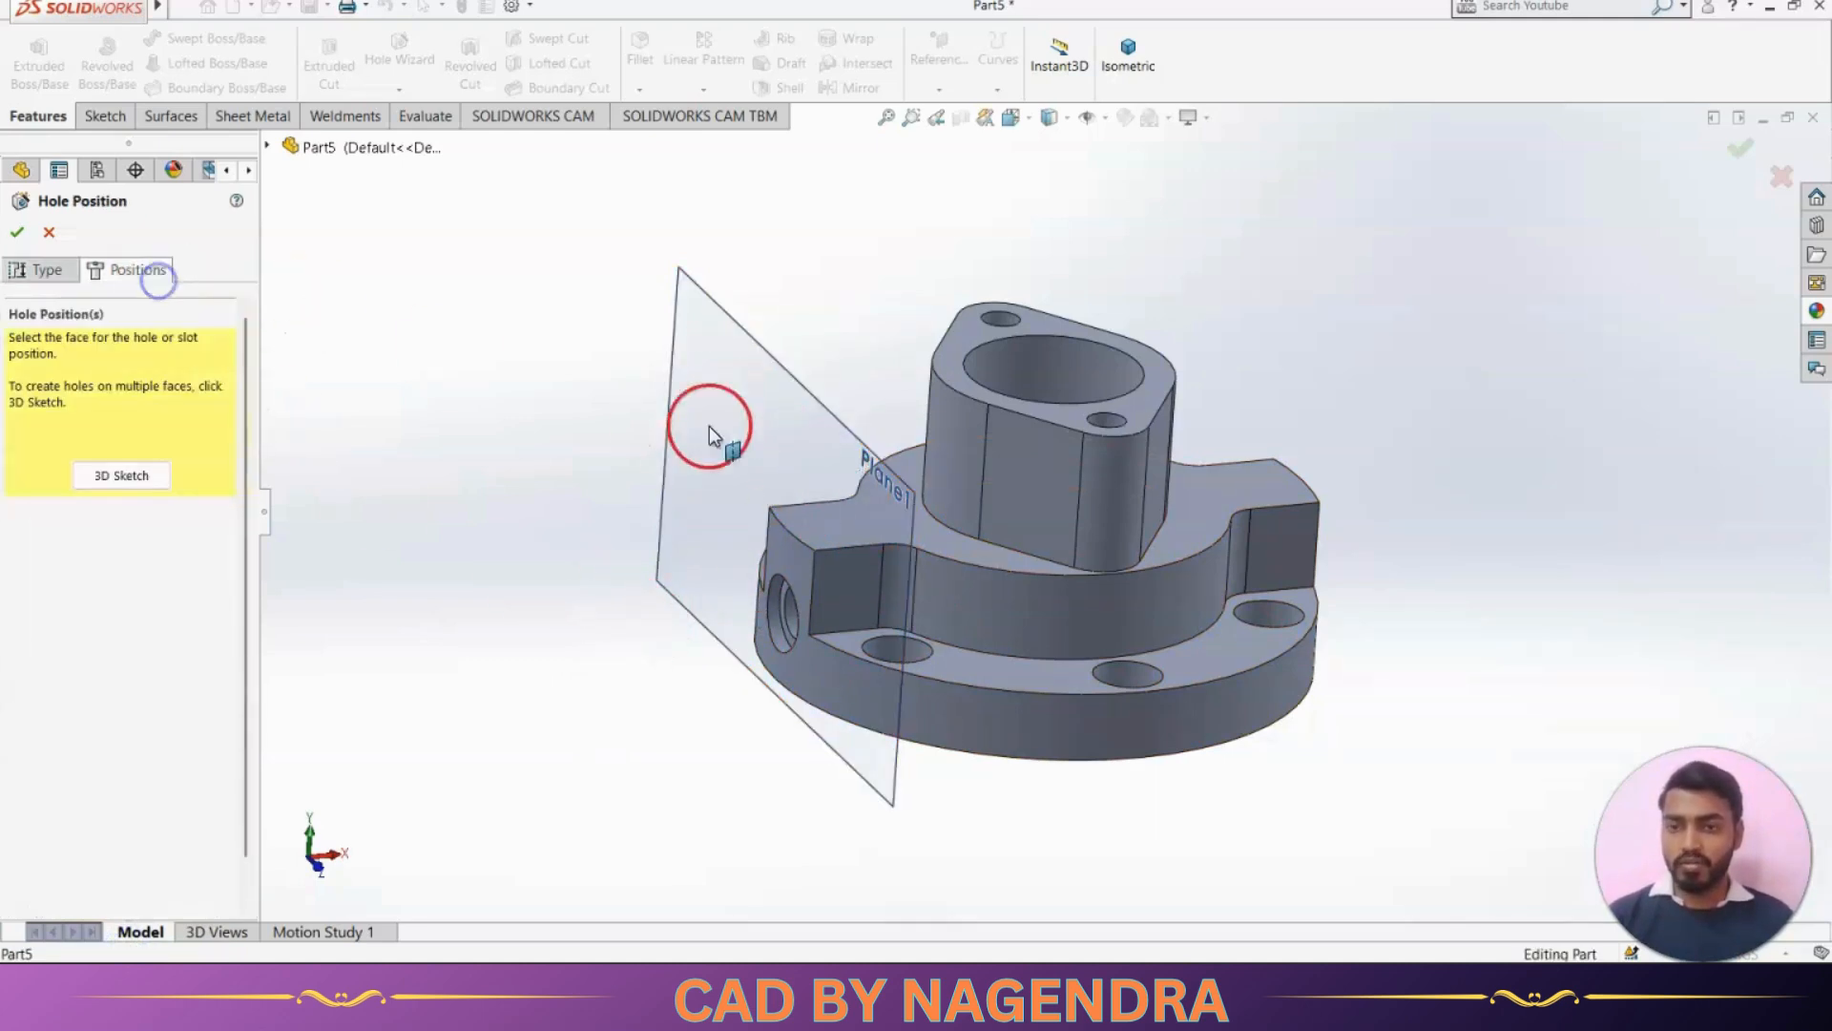
left_click(784, 446)
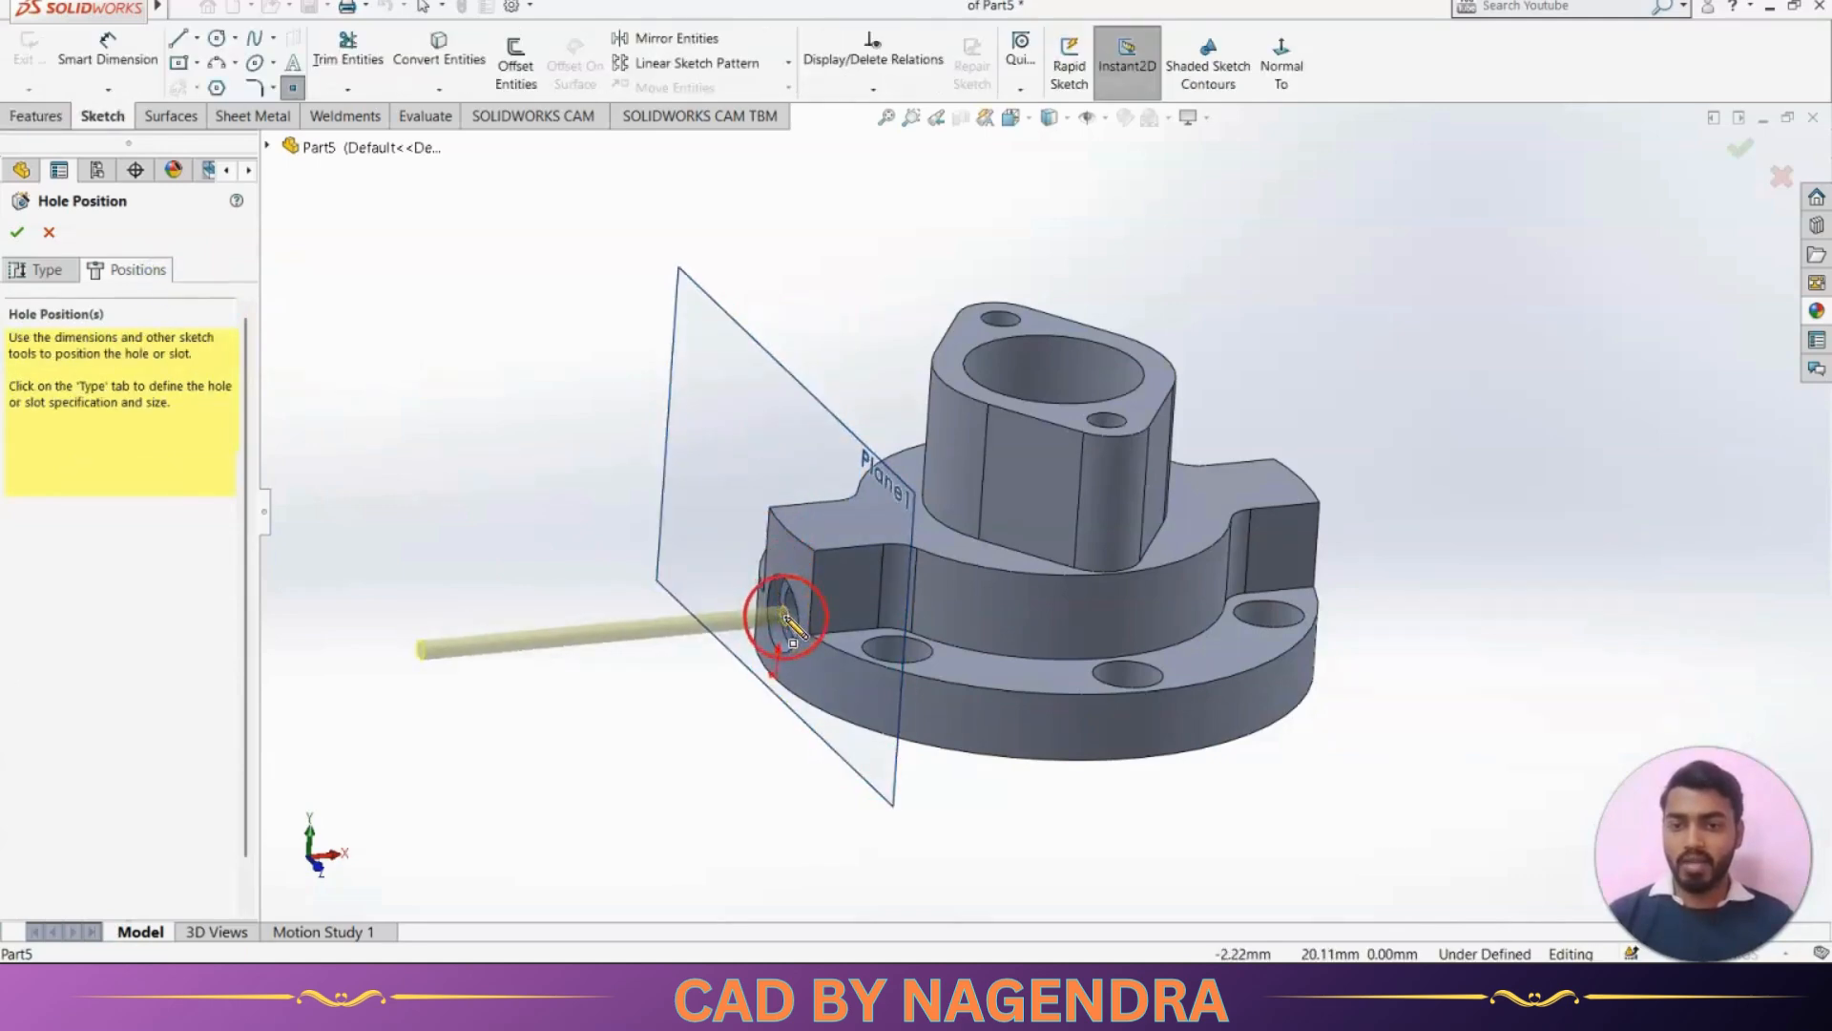
left_click(809, 441)
key("Escape")
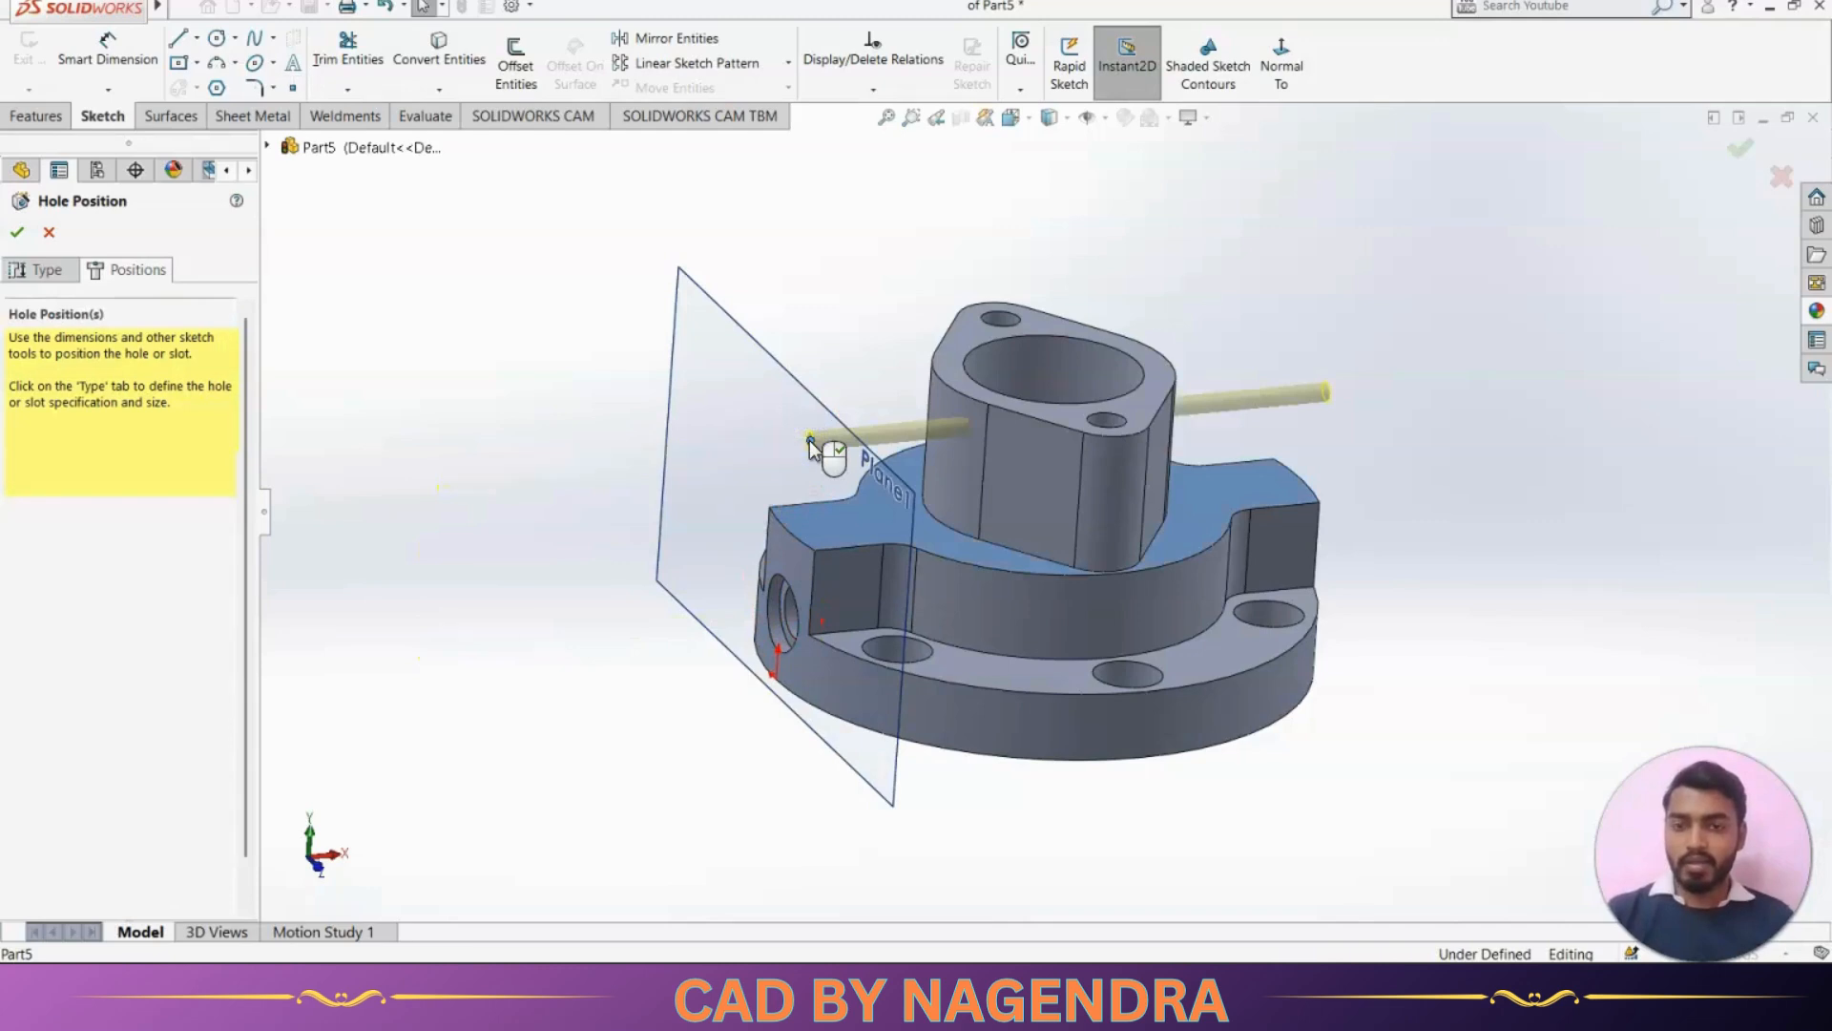
left_click(1279, 77)
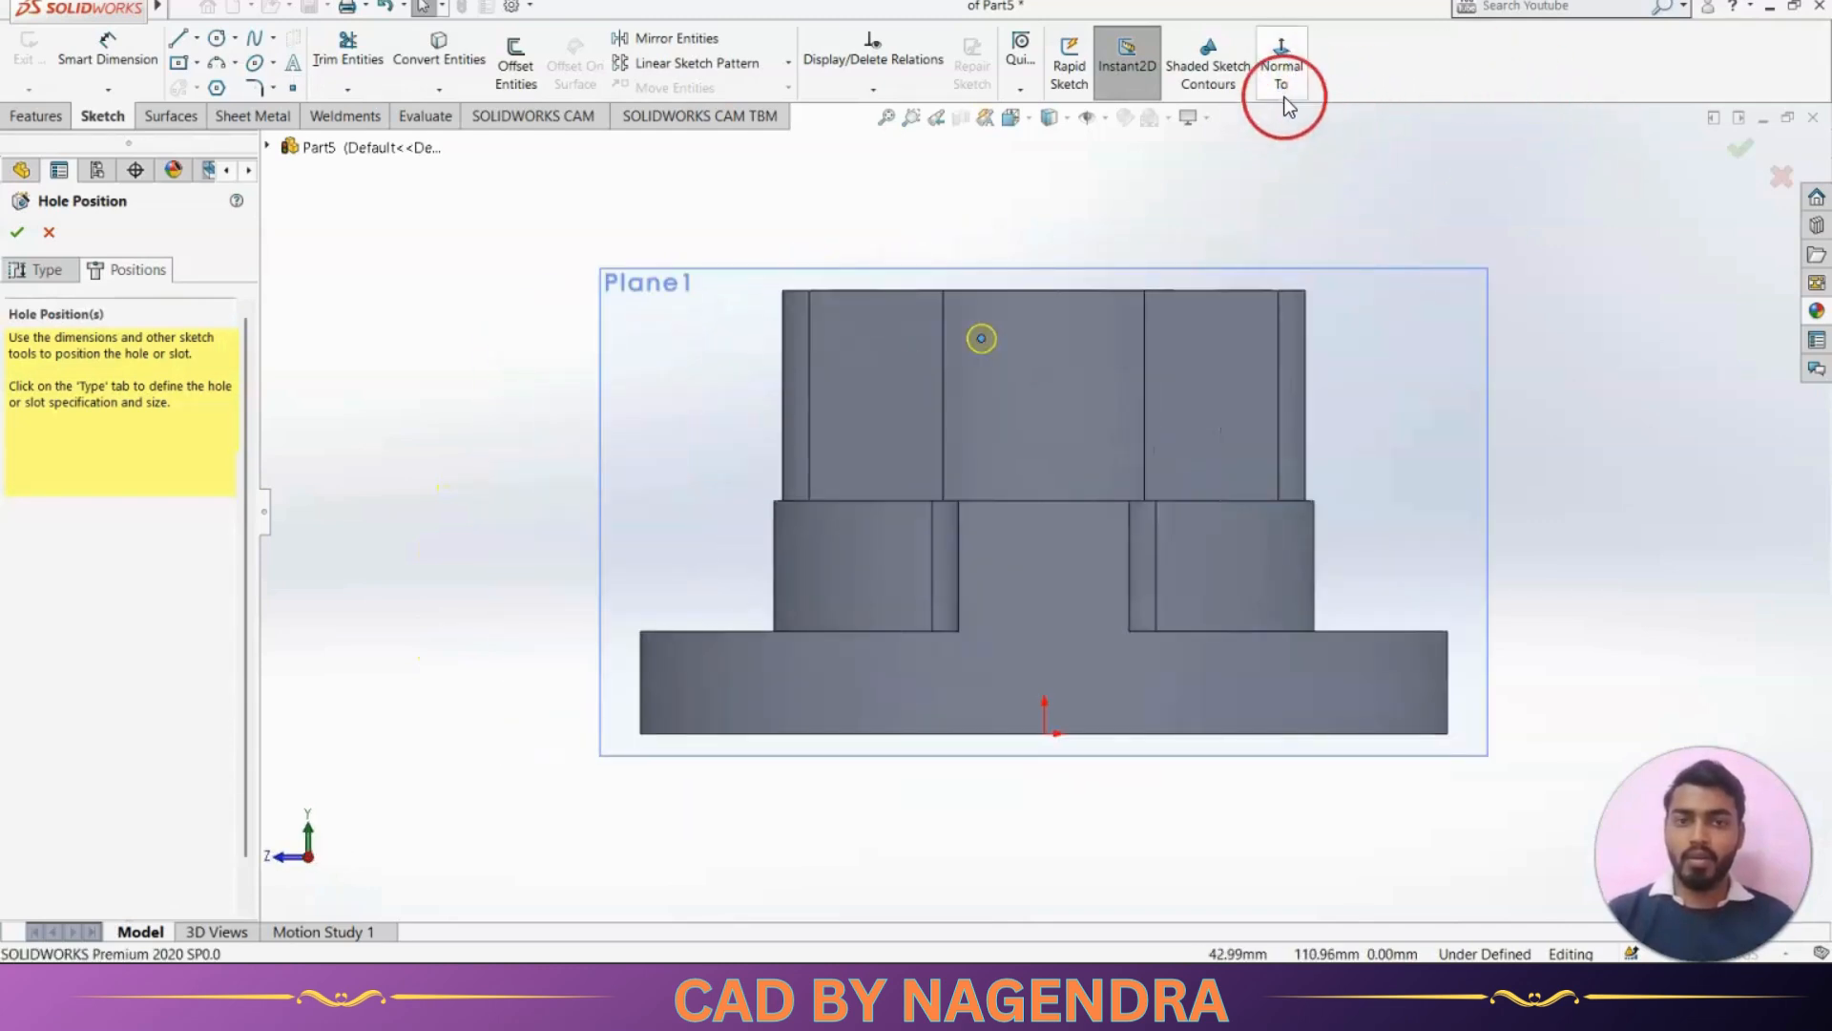
left_click(1281, 77)
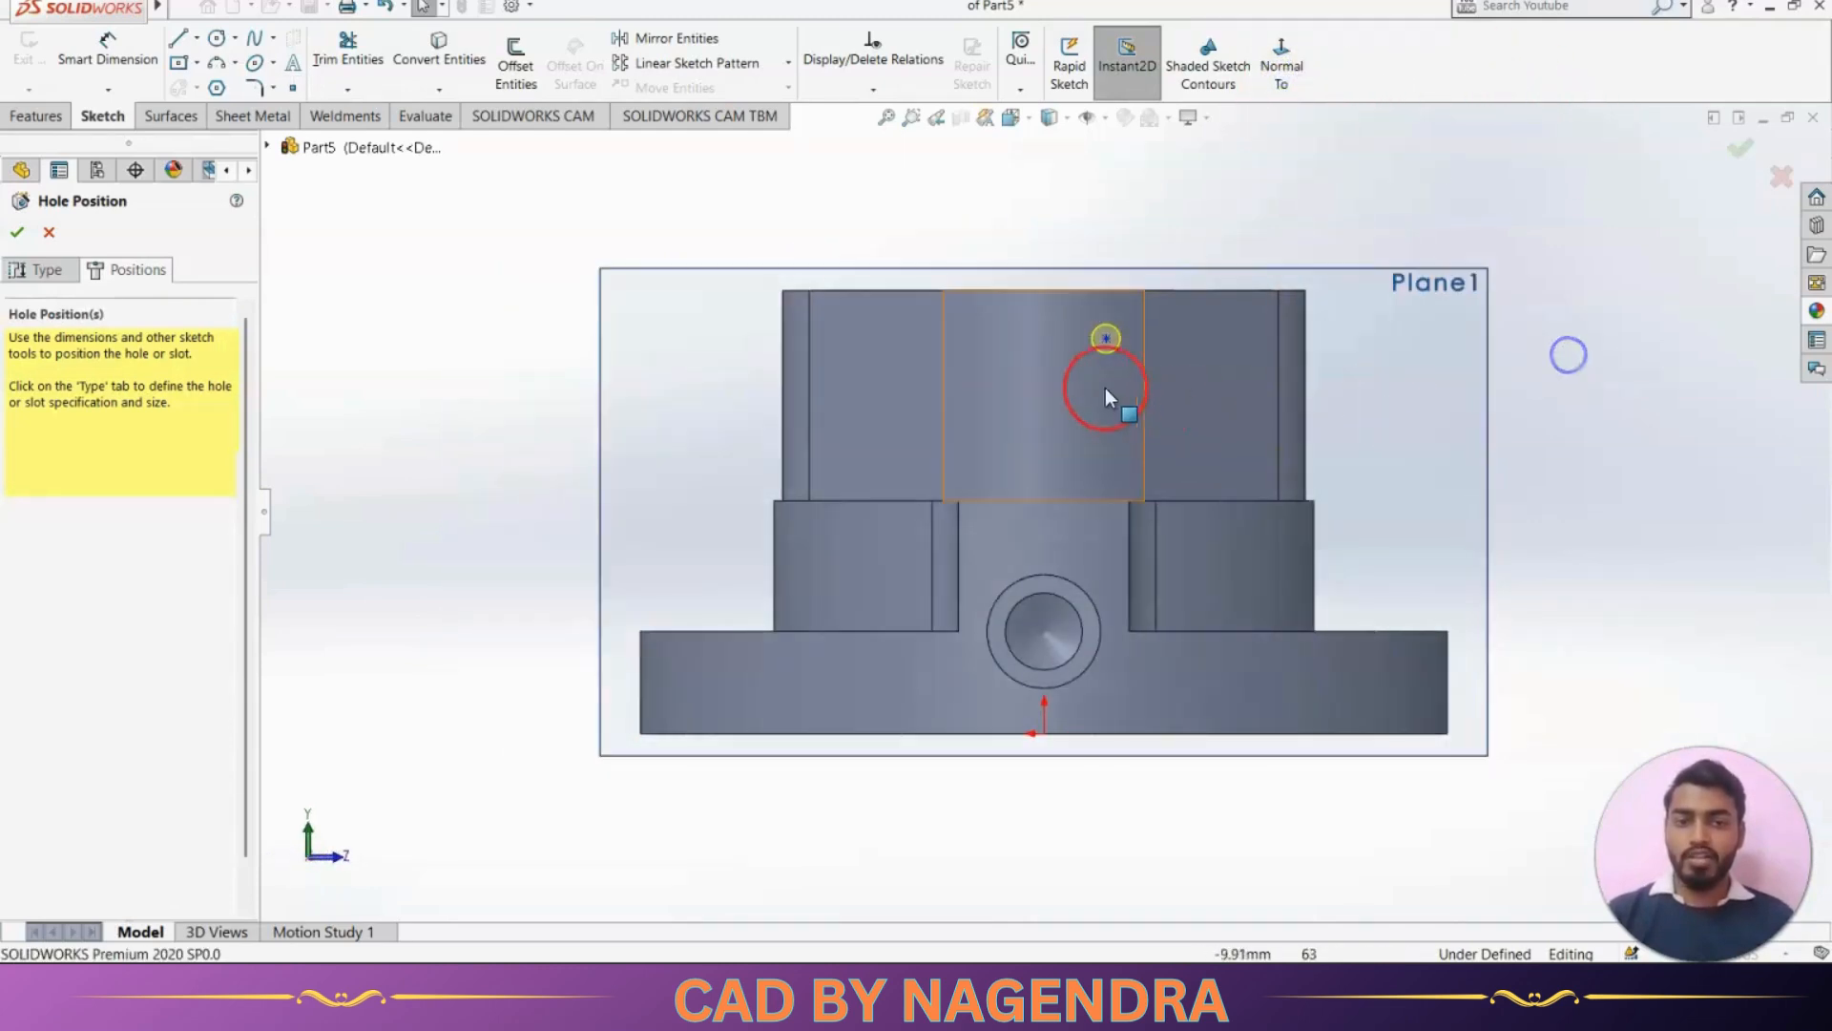
Make the hole point concentric with the counterbore edge of the side port
left_click(1107, 339)
left_click(1109, 531)
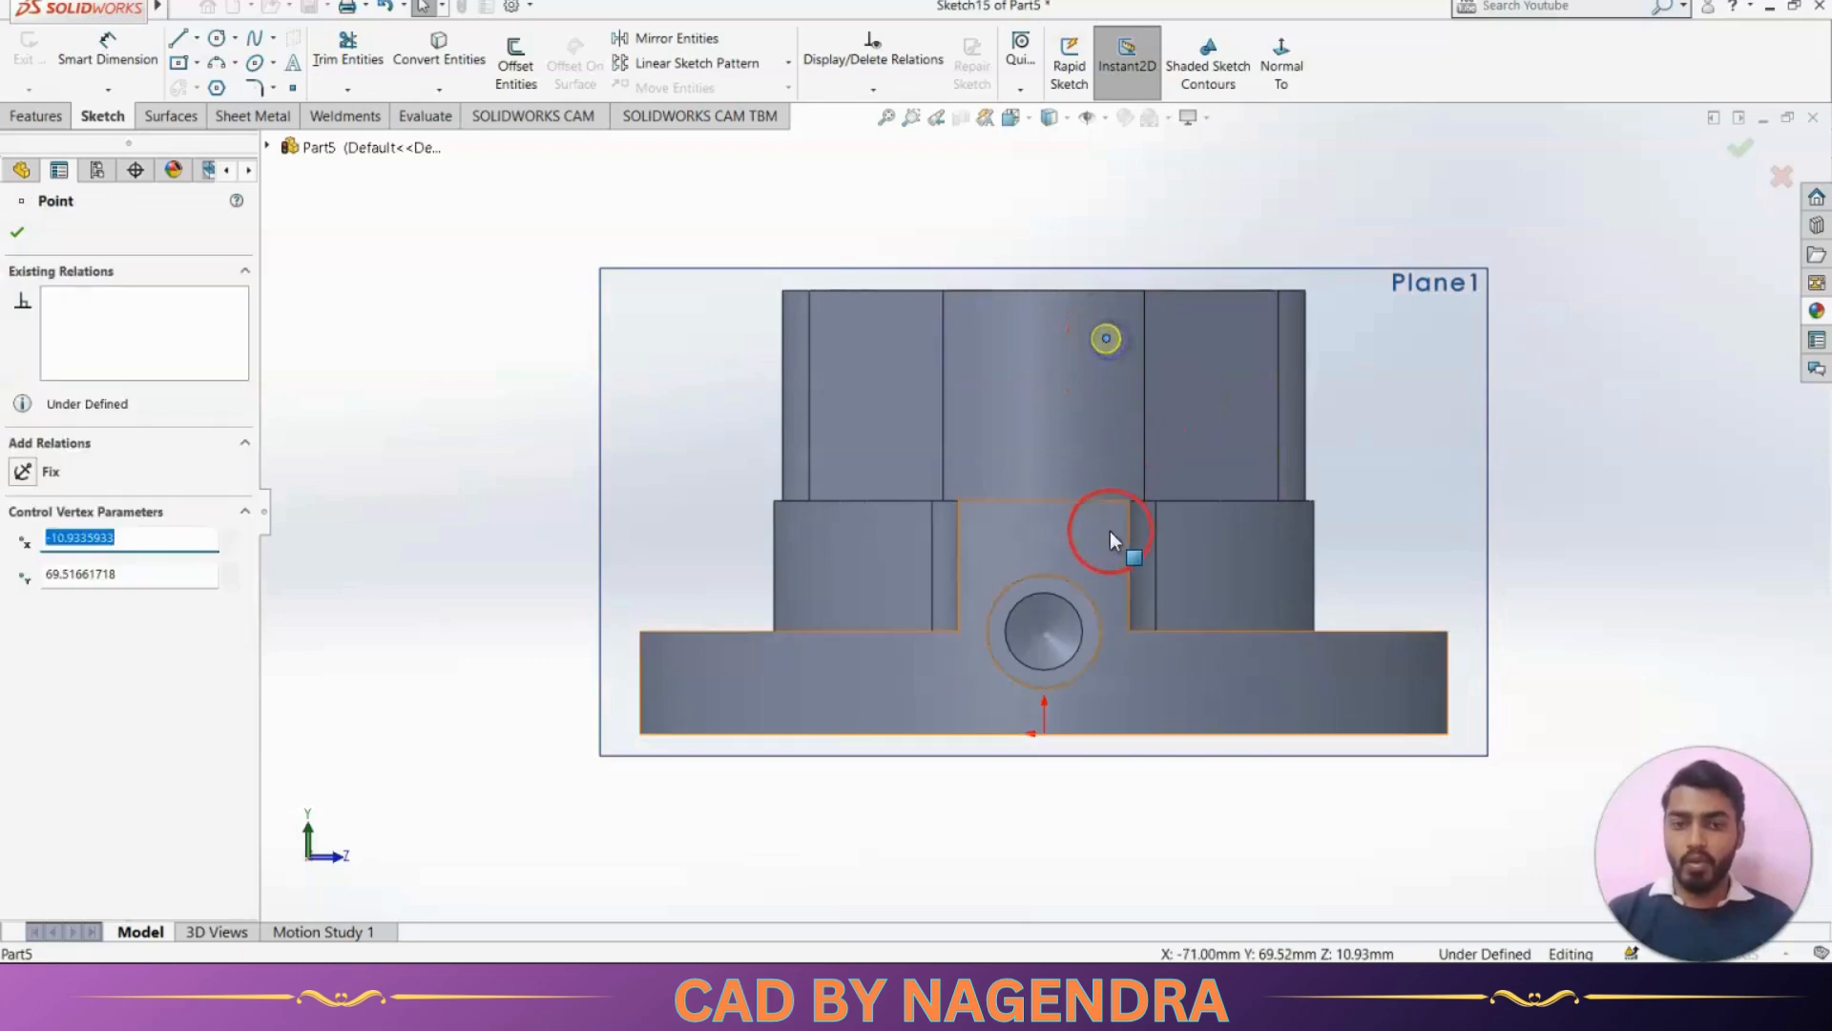
left_click(1093, 599, "ctrl")
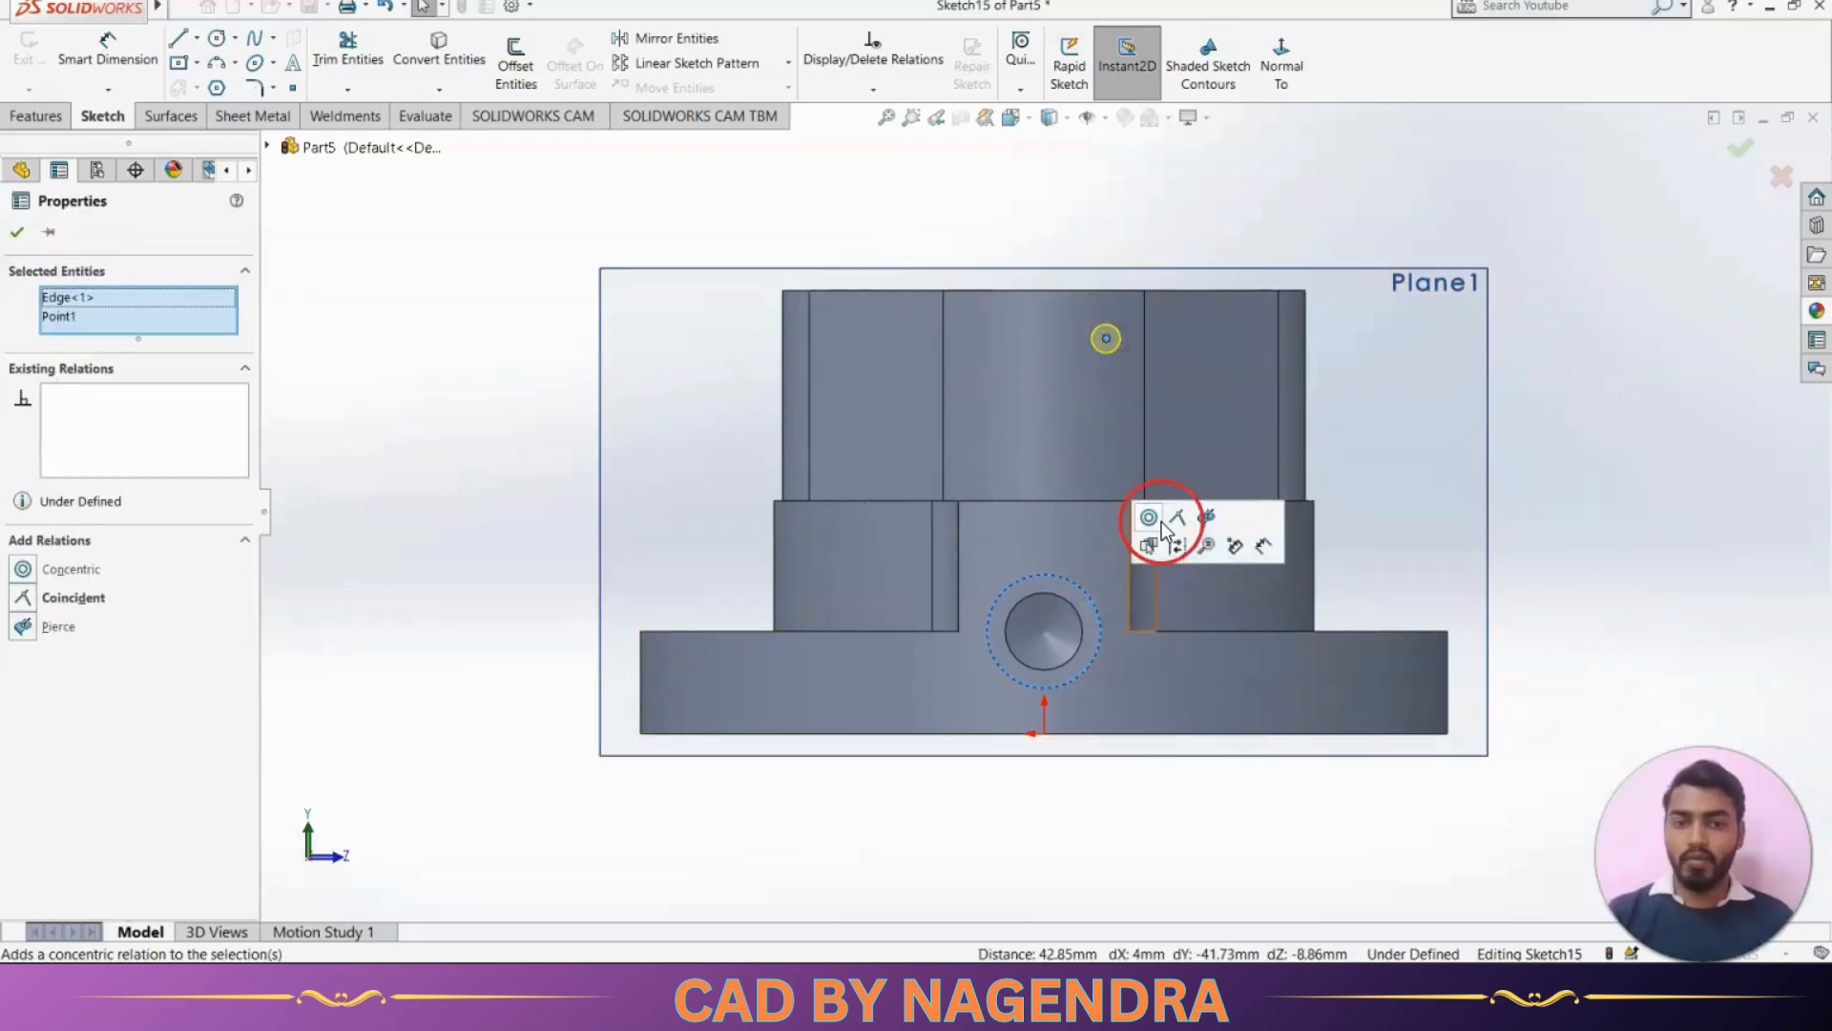
left_click(1161, 522)
left_click(1578, 534)
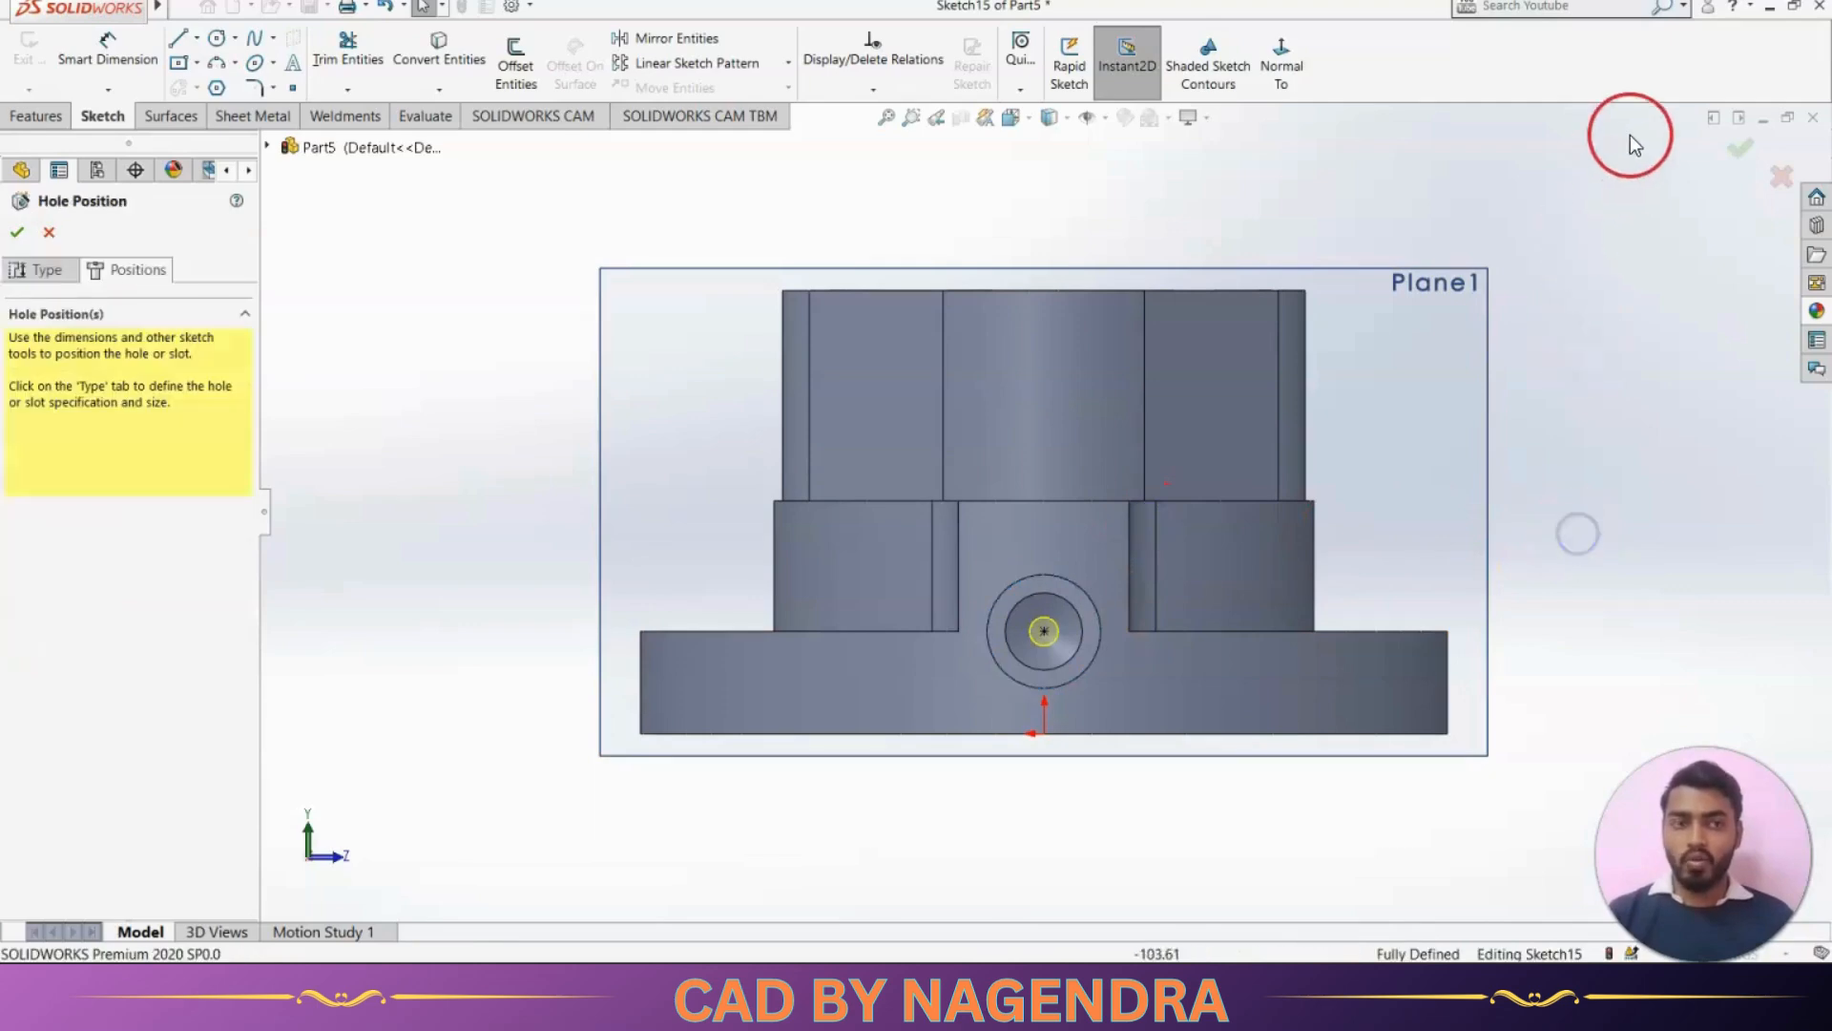
Change the simple hole's end condition to Up To Next and create the hole
middle_click_drag(1442, 423, 1317, 429)
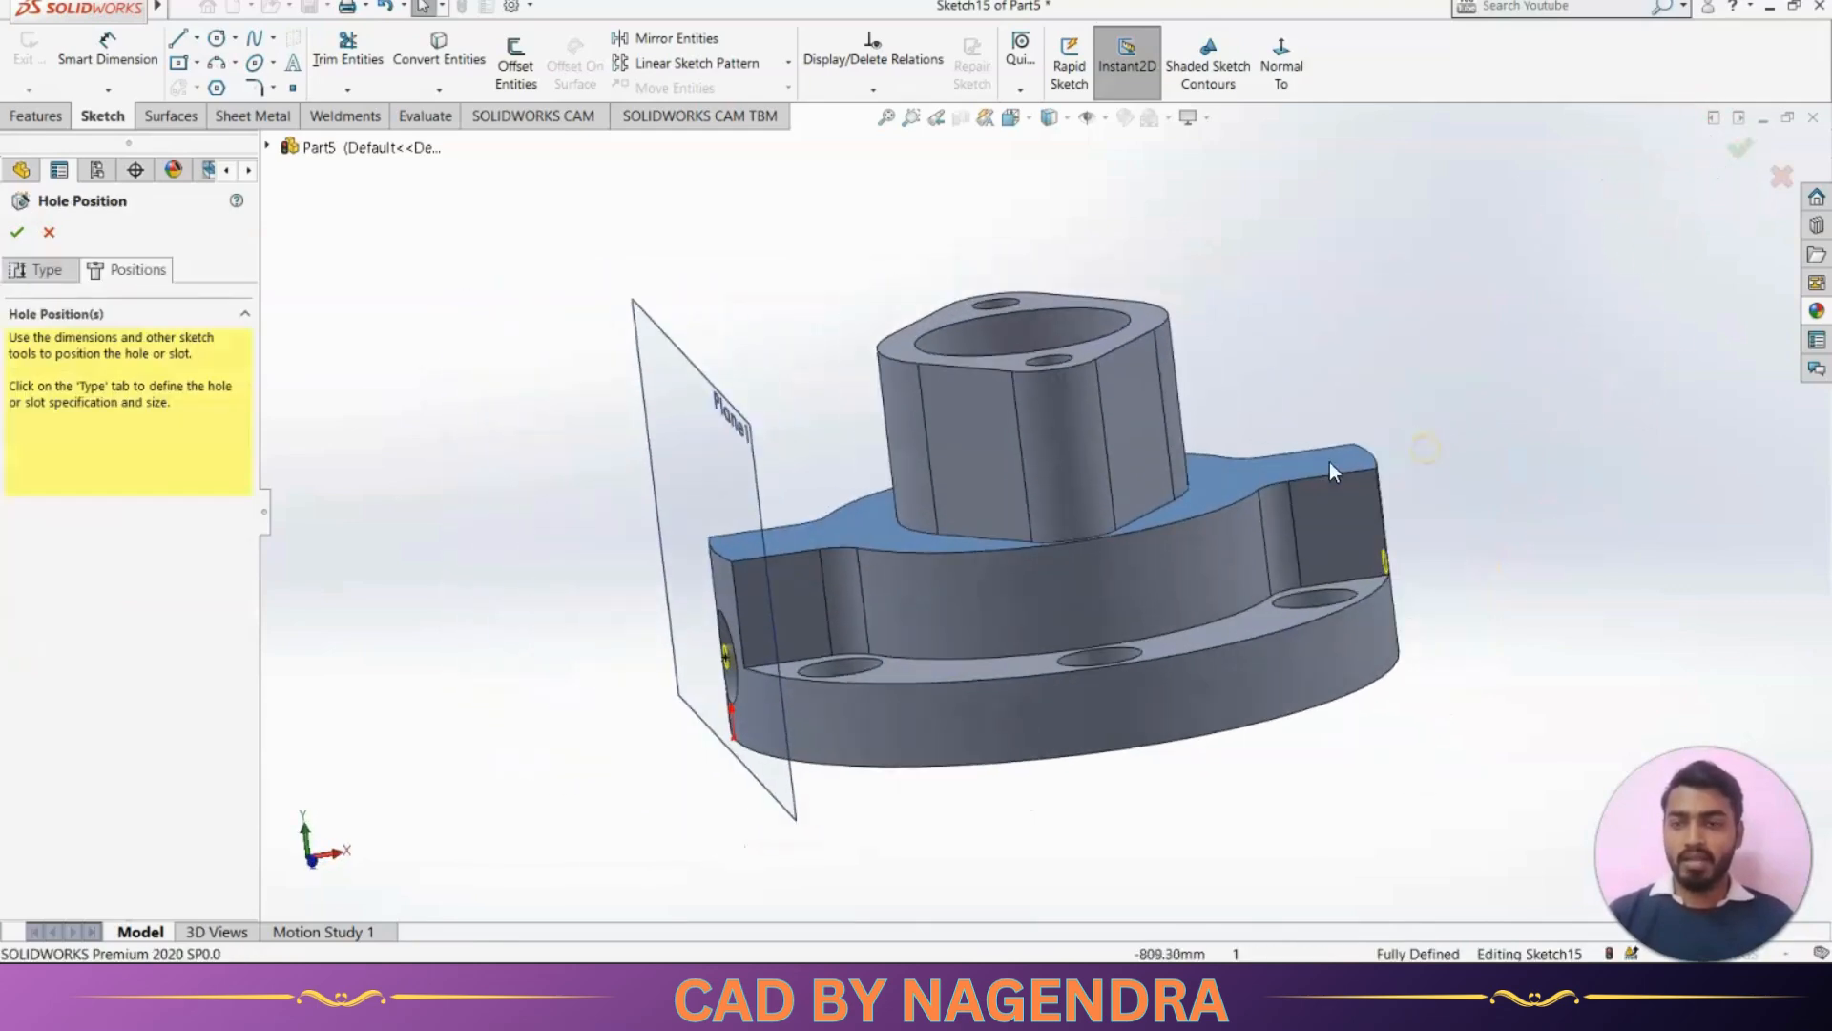
left_click(43, 269)
left_click(172, 904)
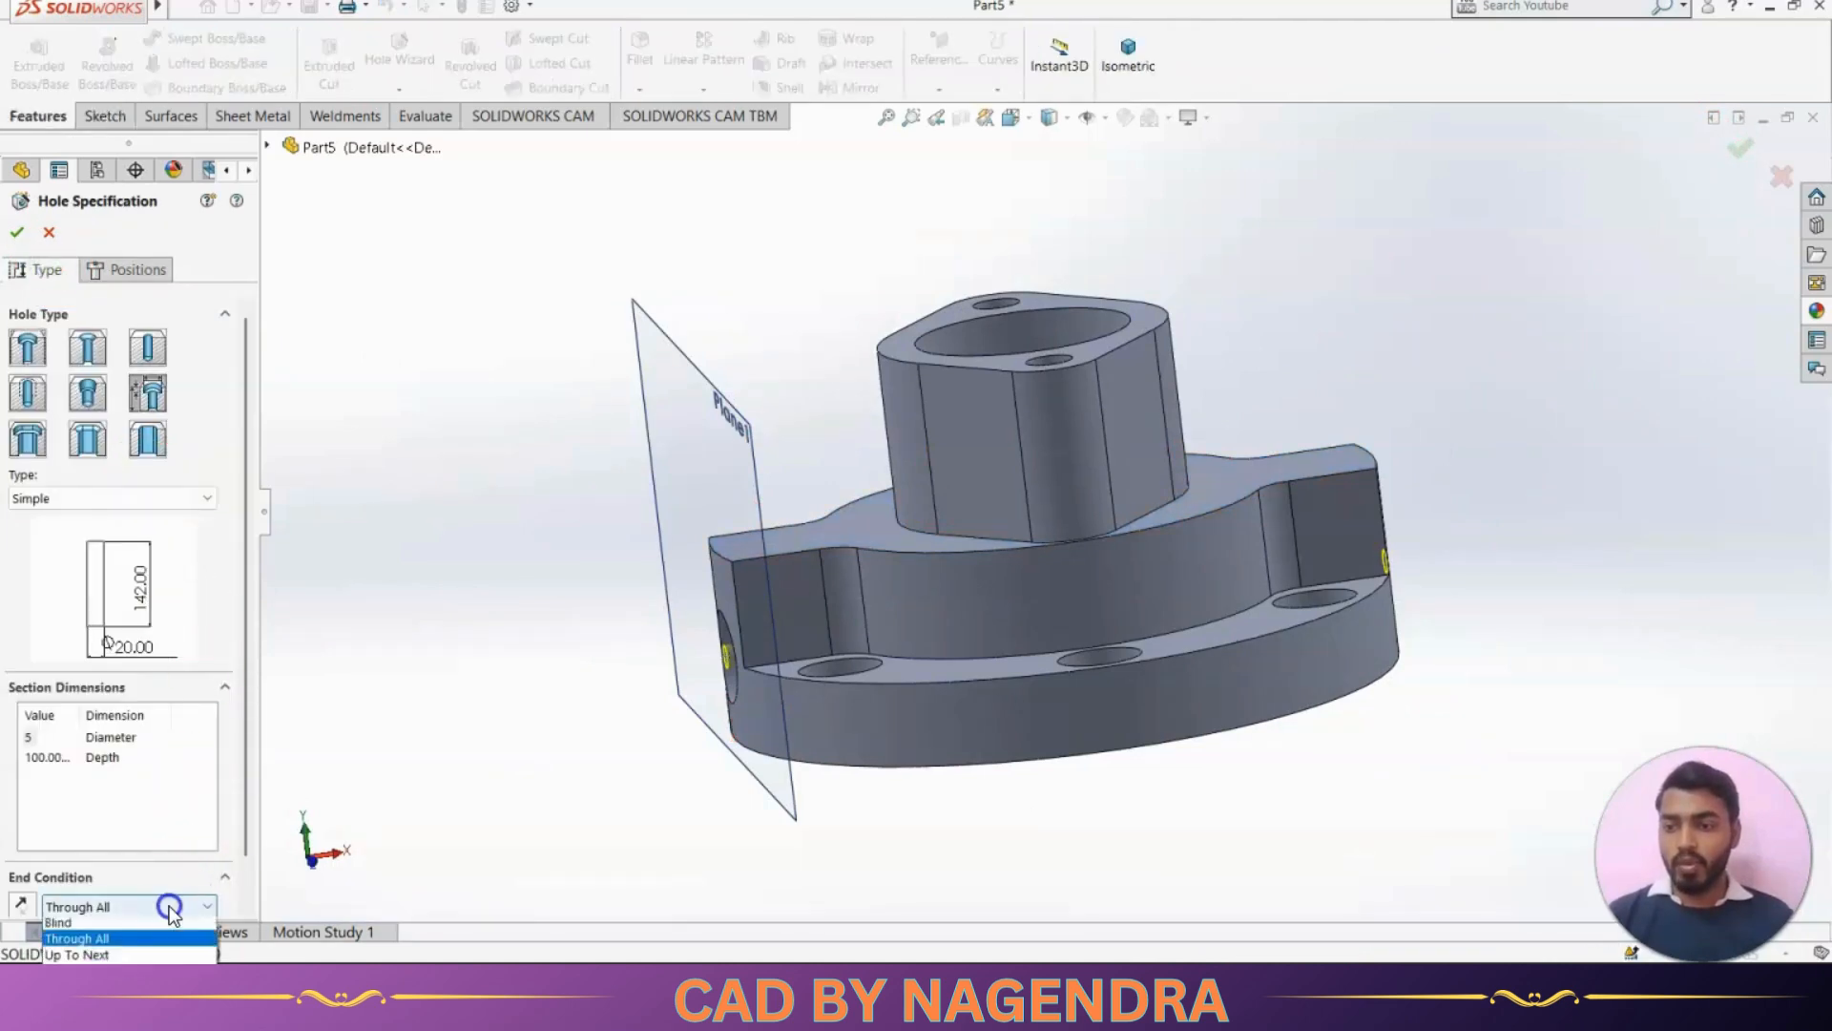
left_click(132, 941)
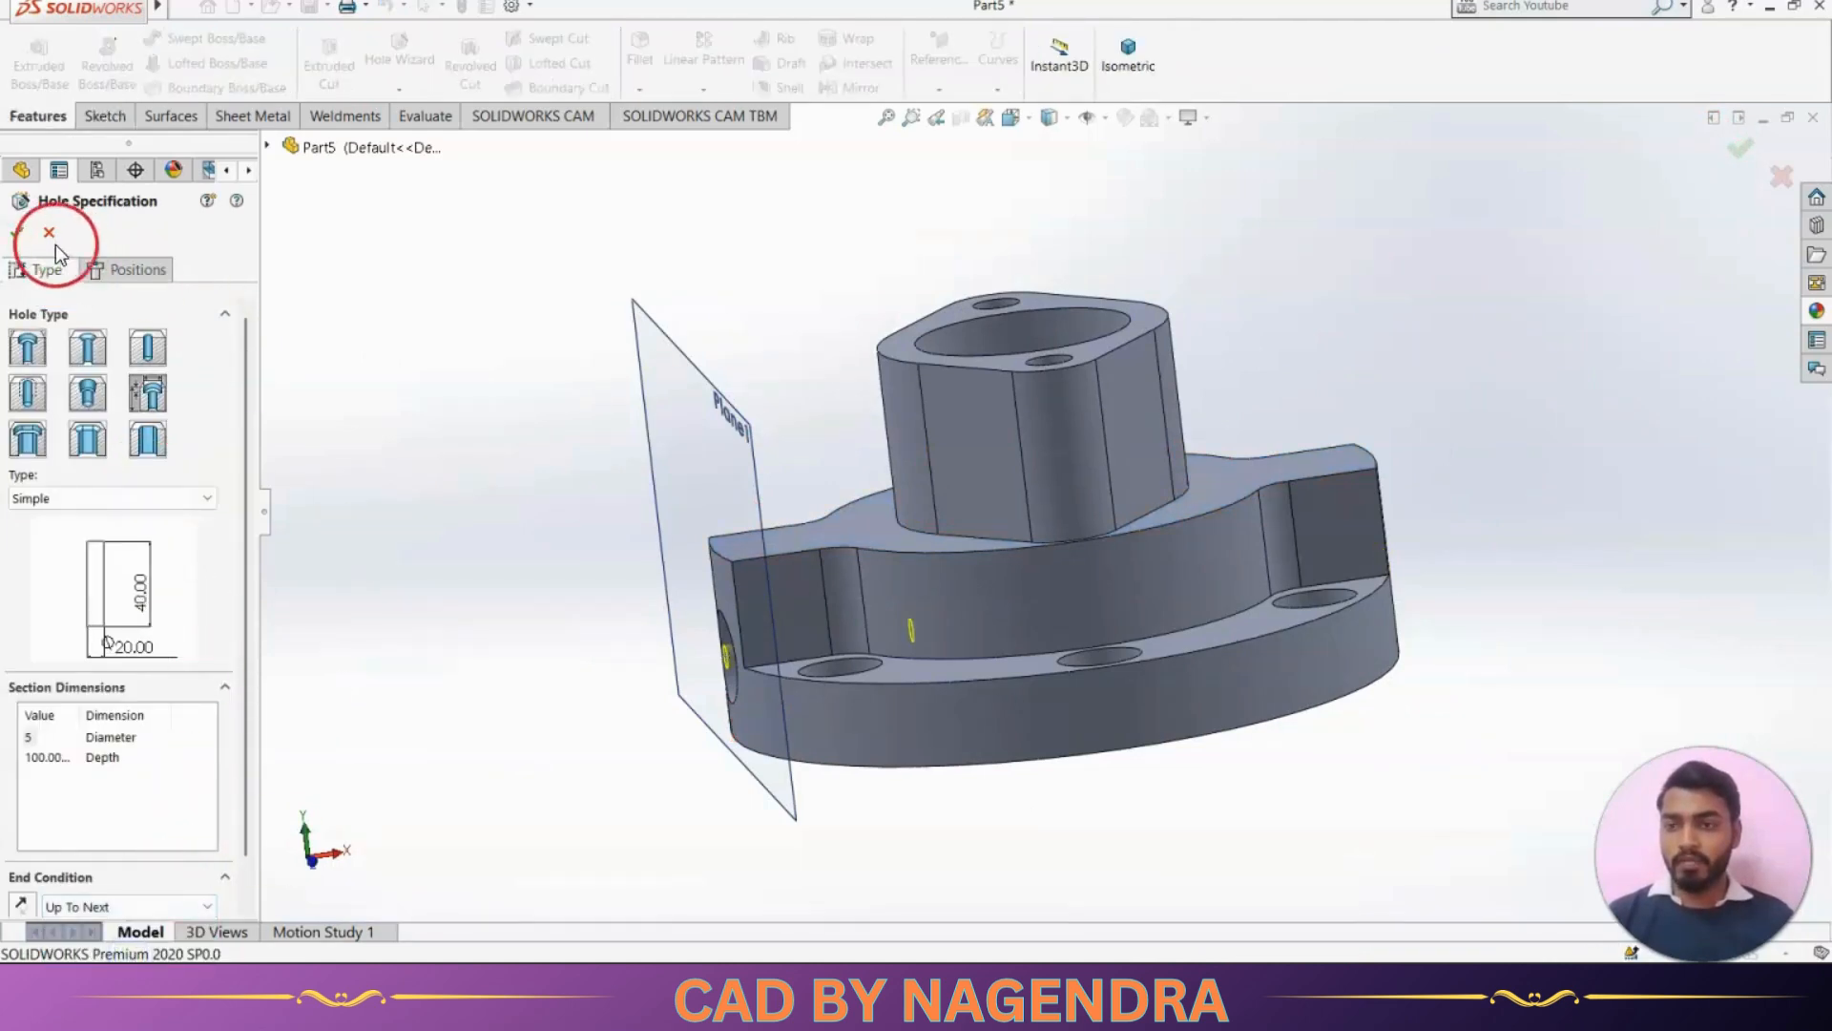
left_click(18, 231)
middle_click_drag(526, 467, 590, 463)
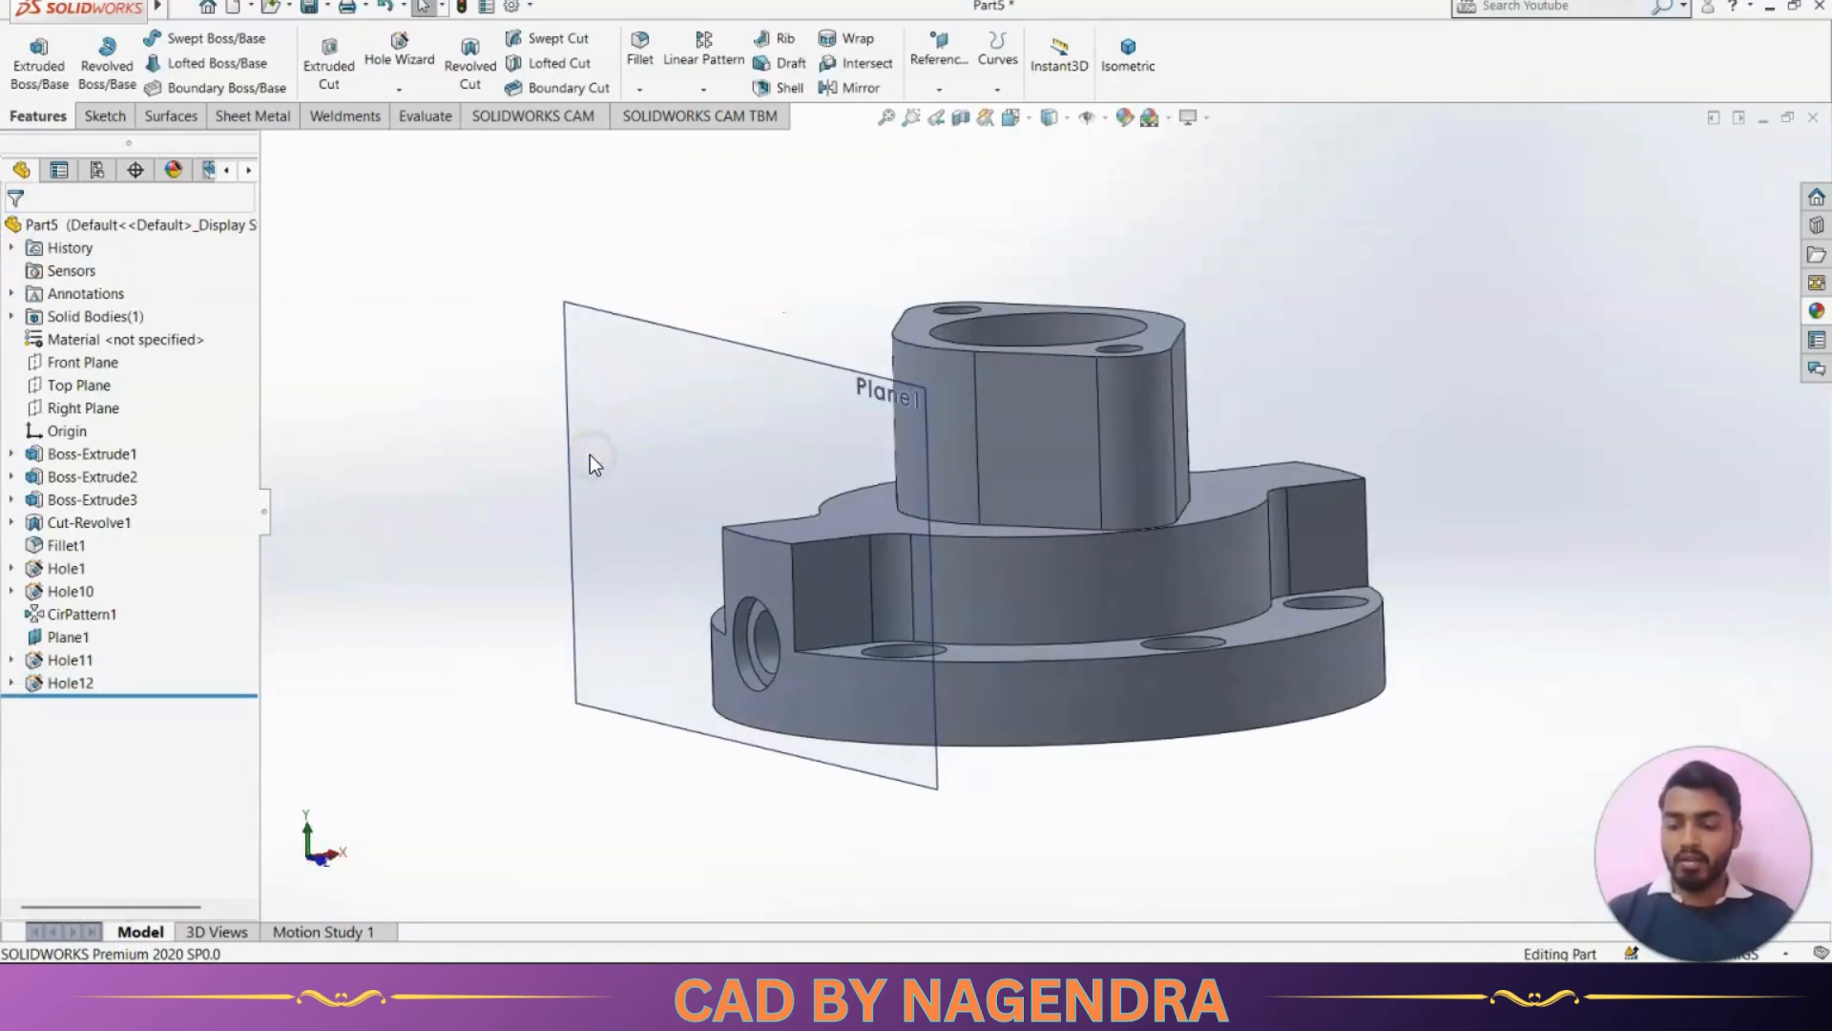
Check the small holes in the reference drawing, and start another simple Hole Wizard hole, keeping its 5 mm diameter and Up To Next
key("alt+Tab")
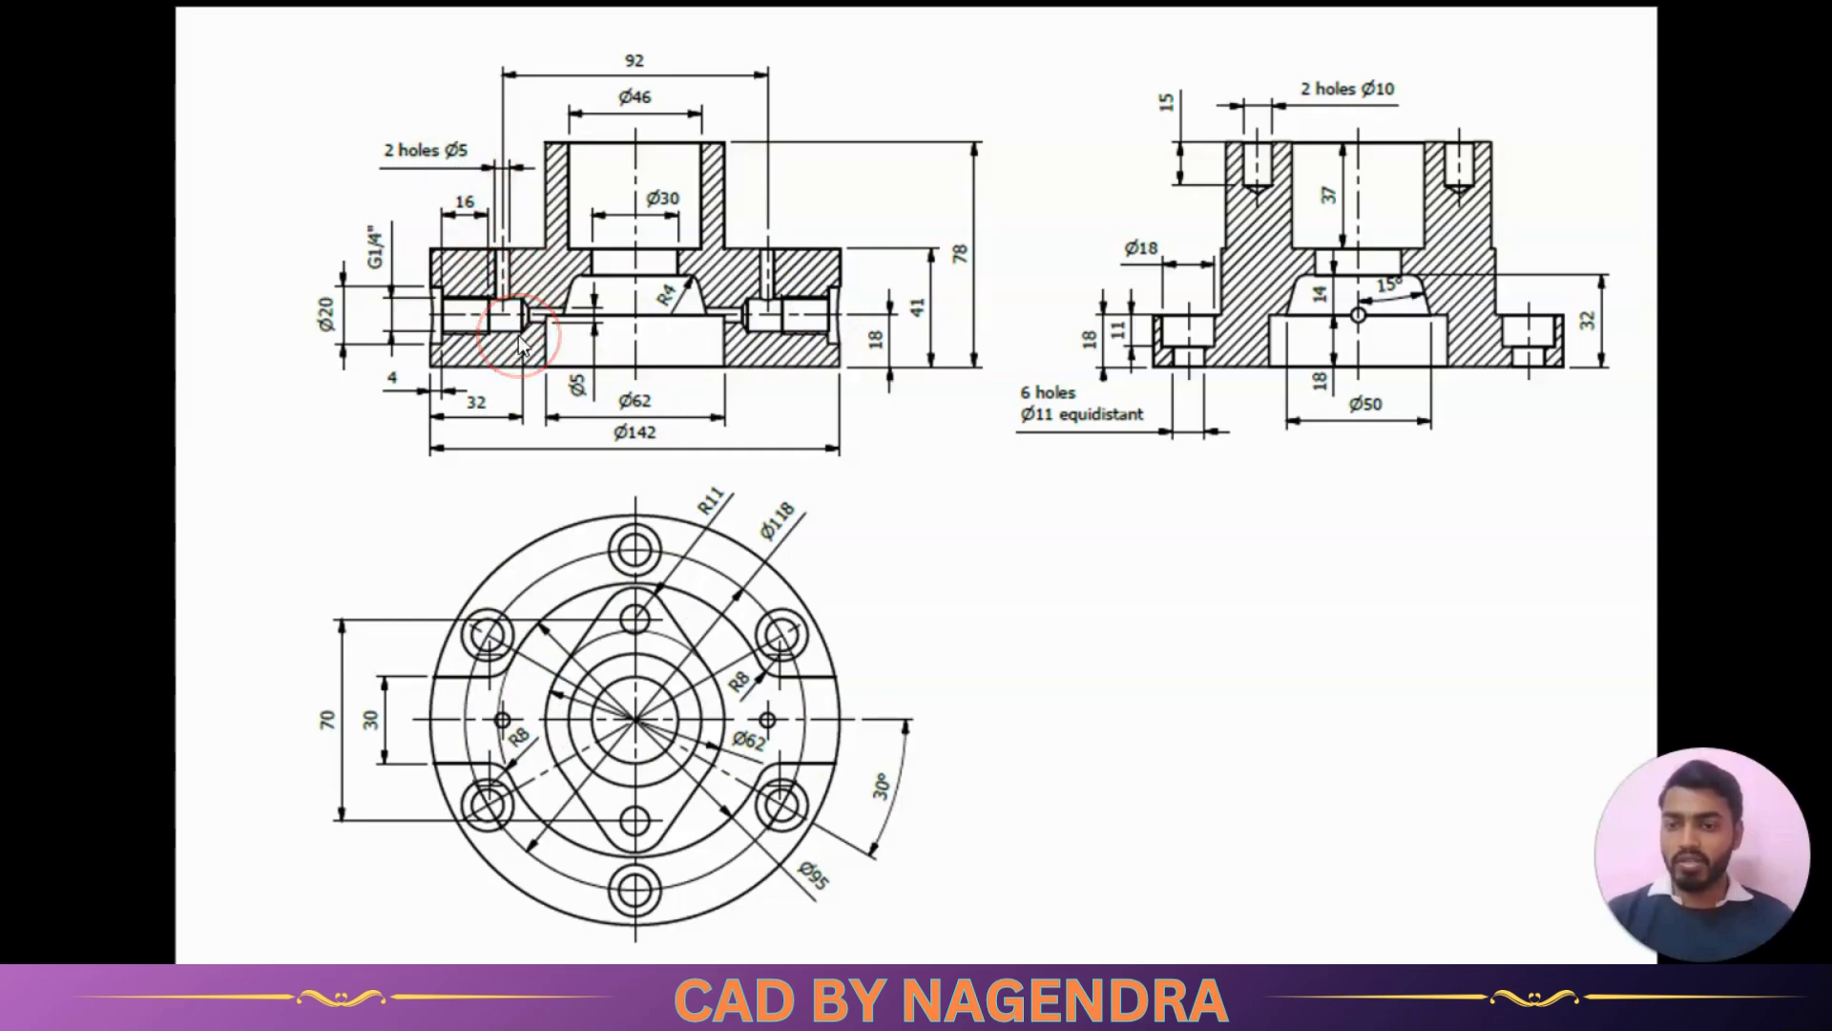
key("alt+Tab")
middle_click_drag(809, 321, 781, 349)
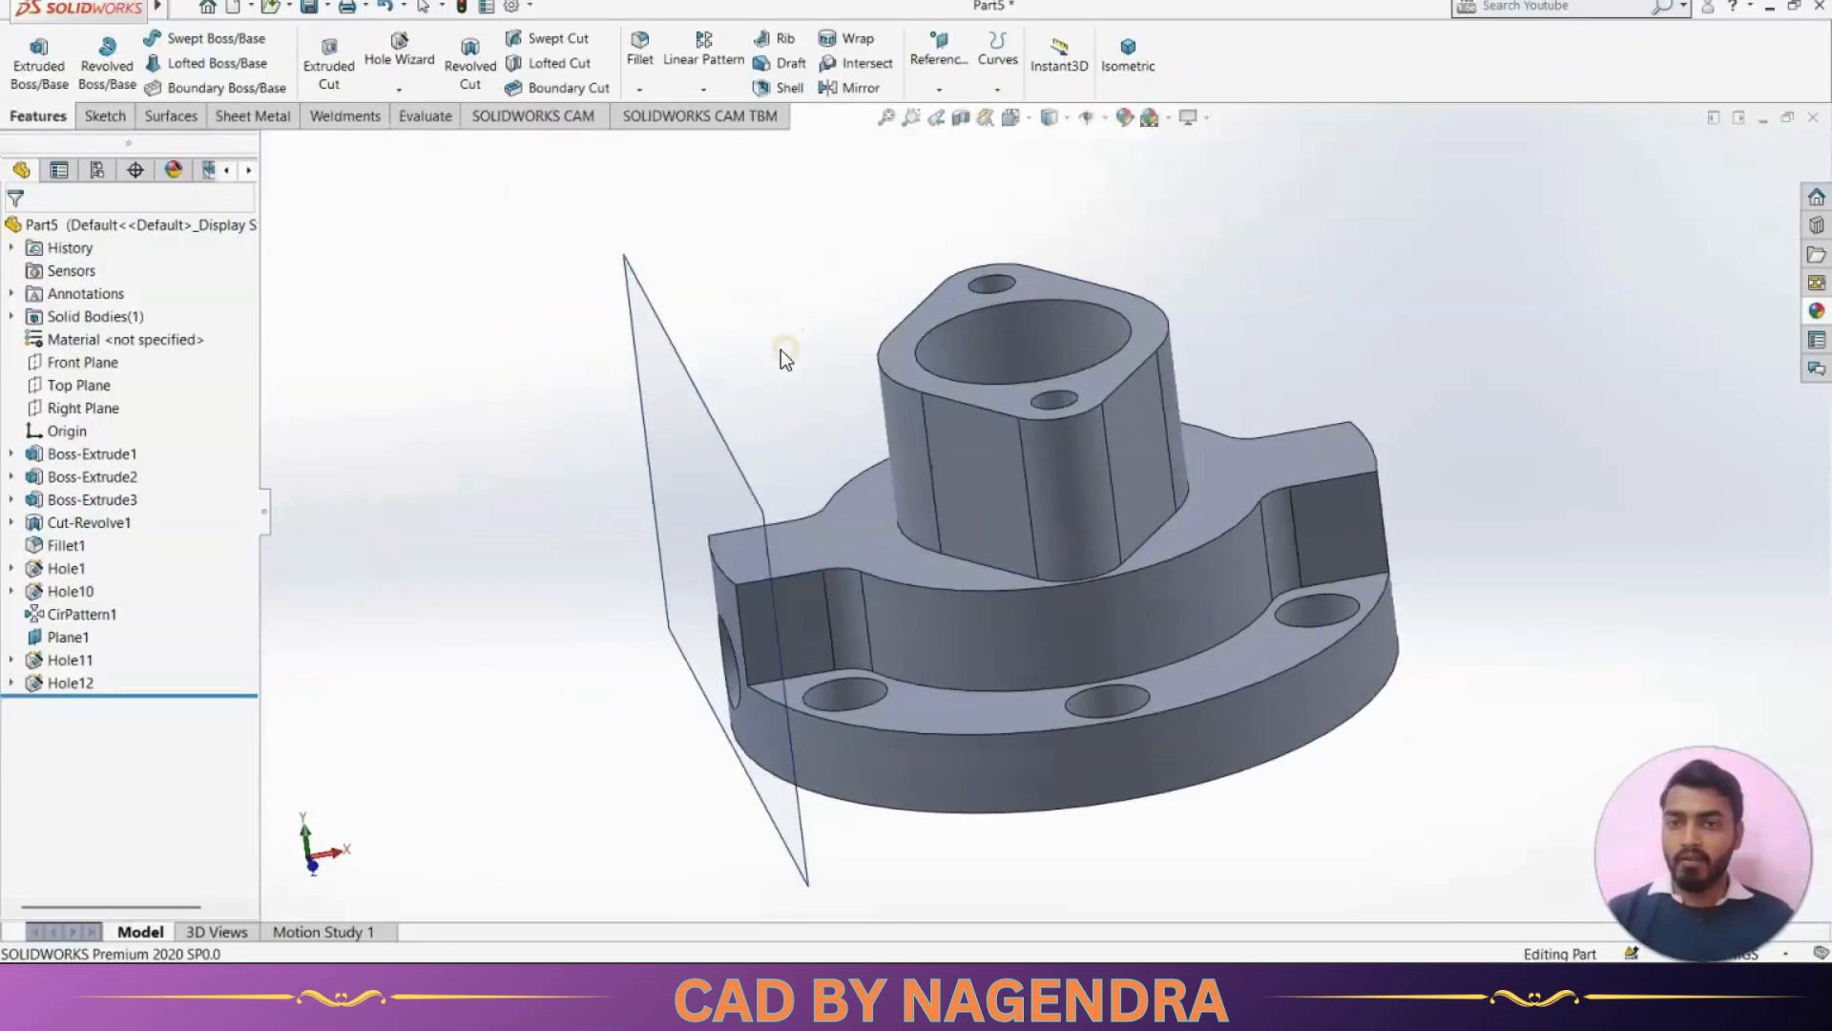
left_click(399, 50)
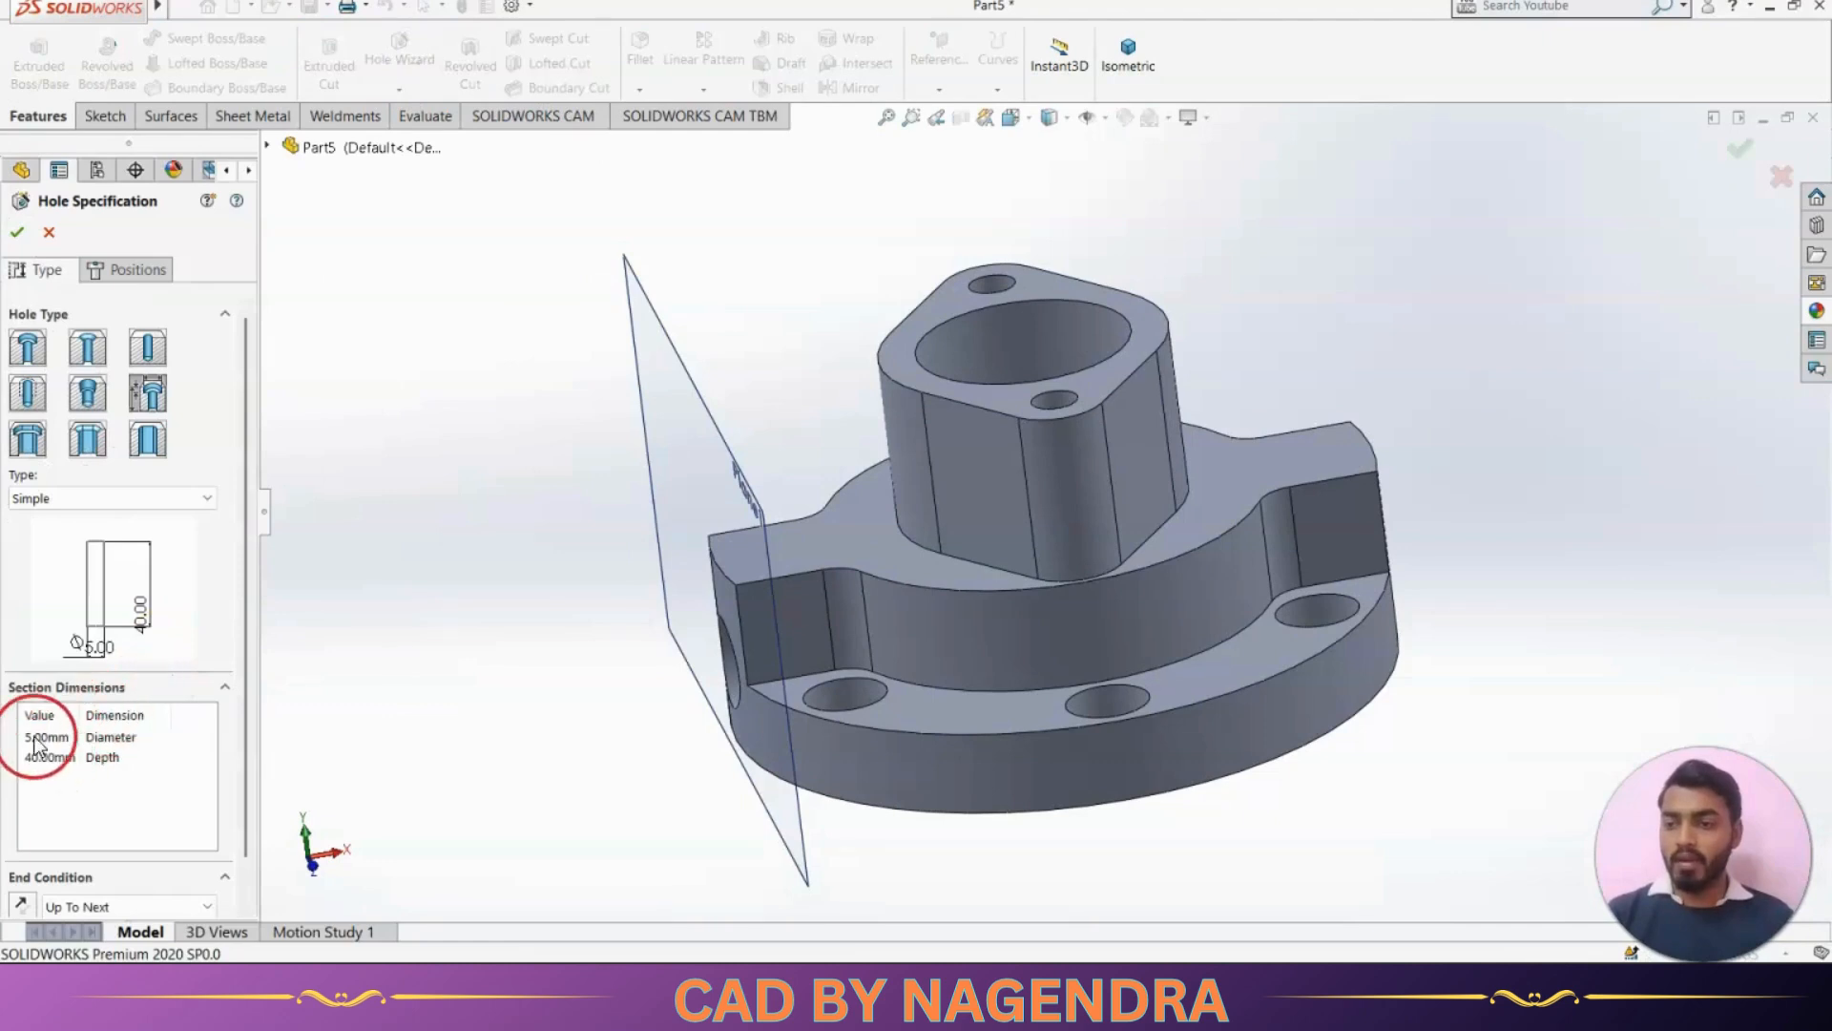
left_click(128, 271)
Place one hole point freehand on the lug's top face above the side port, and check the vertical holes' position in the reference drawing
middle_click_drag(1363, 378, 1363, 456)
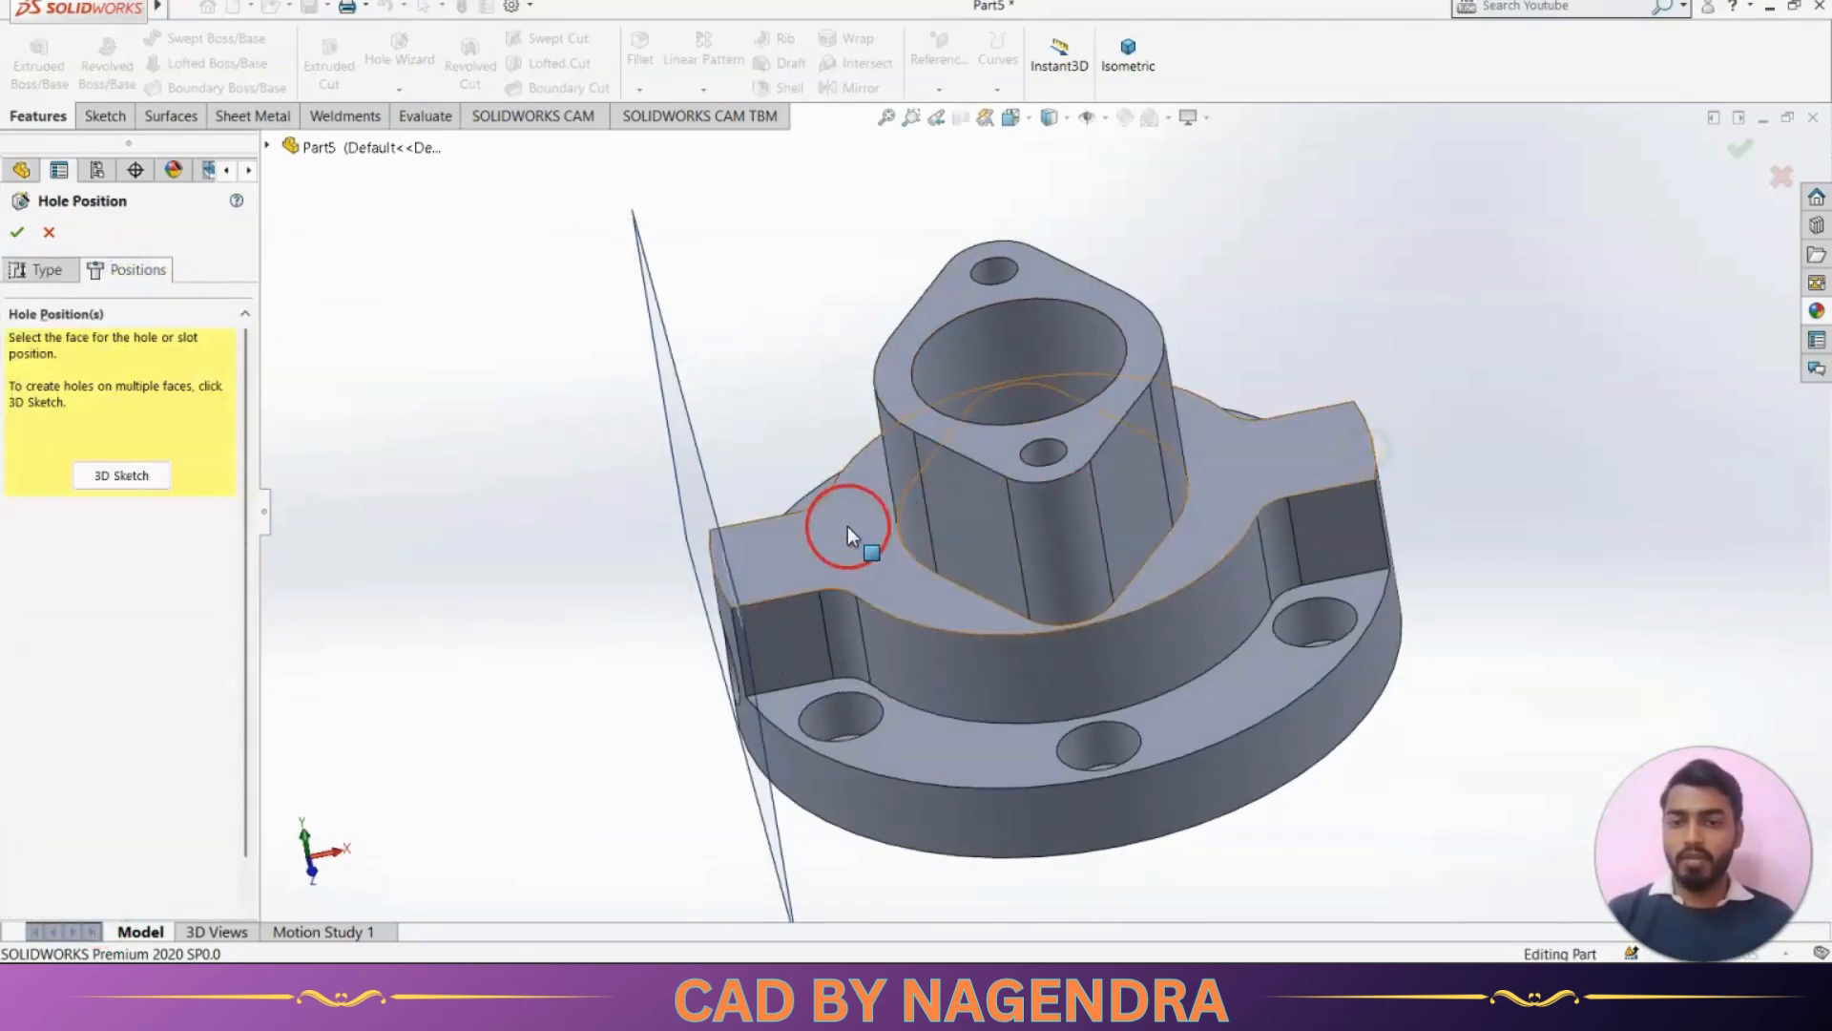
key("alt+Tab")
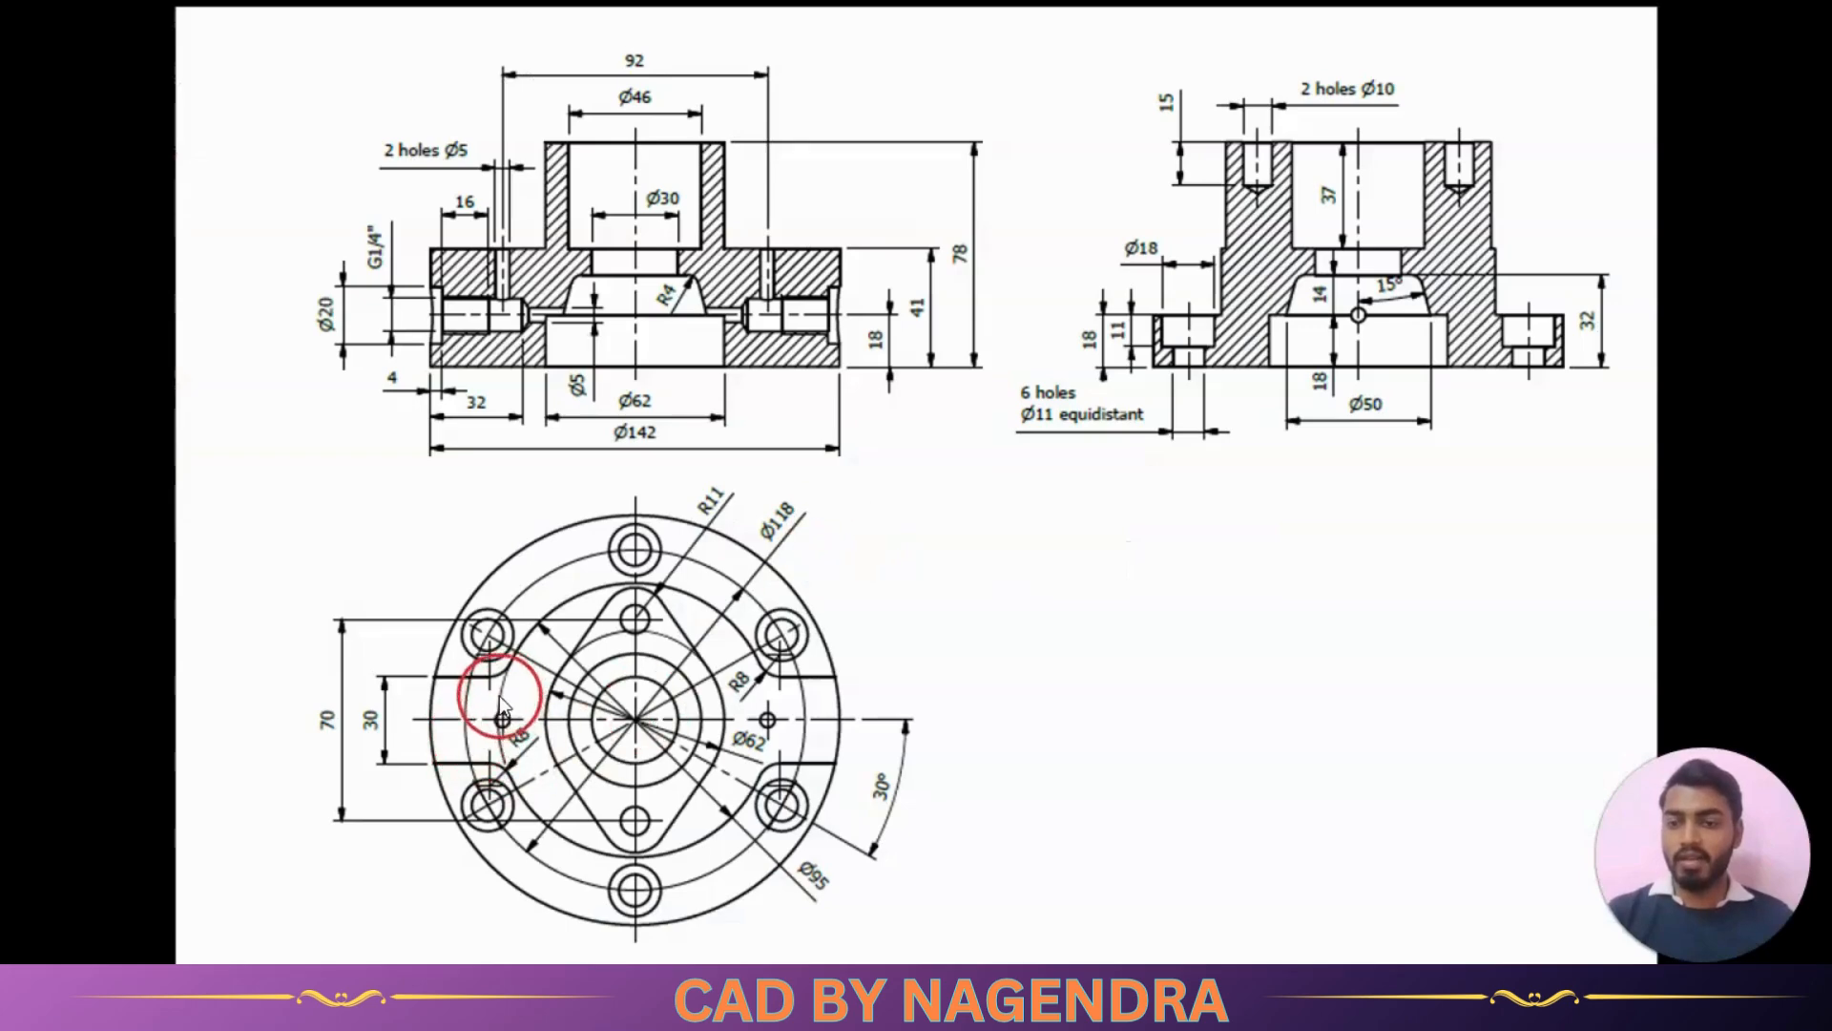
key("alt+Tab")
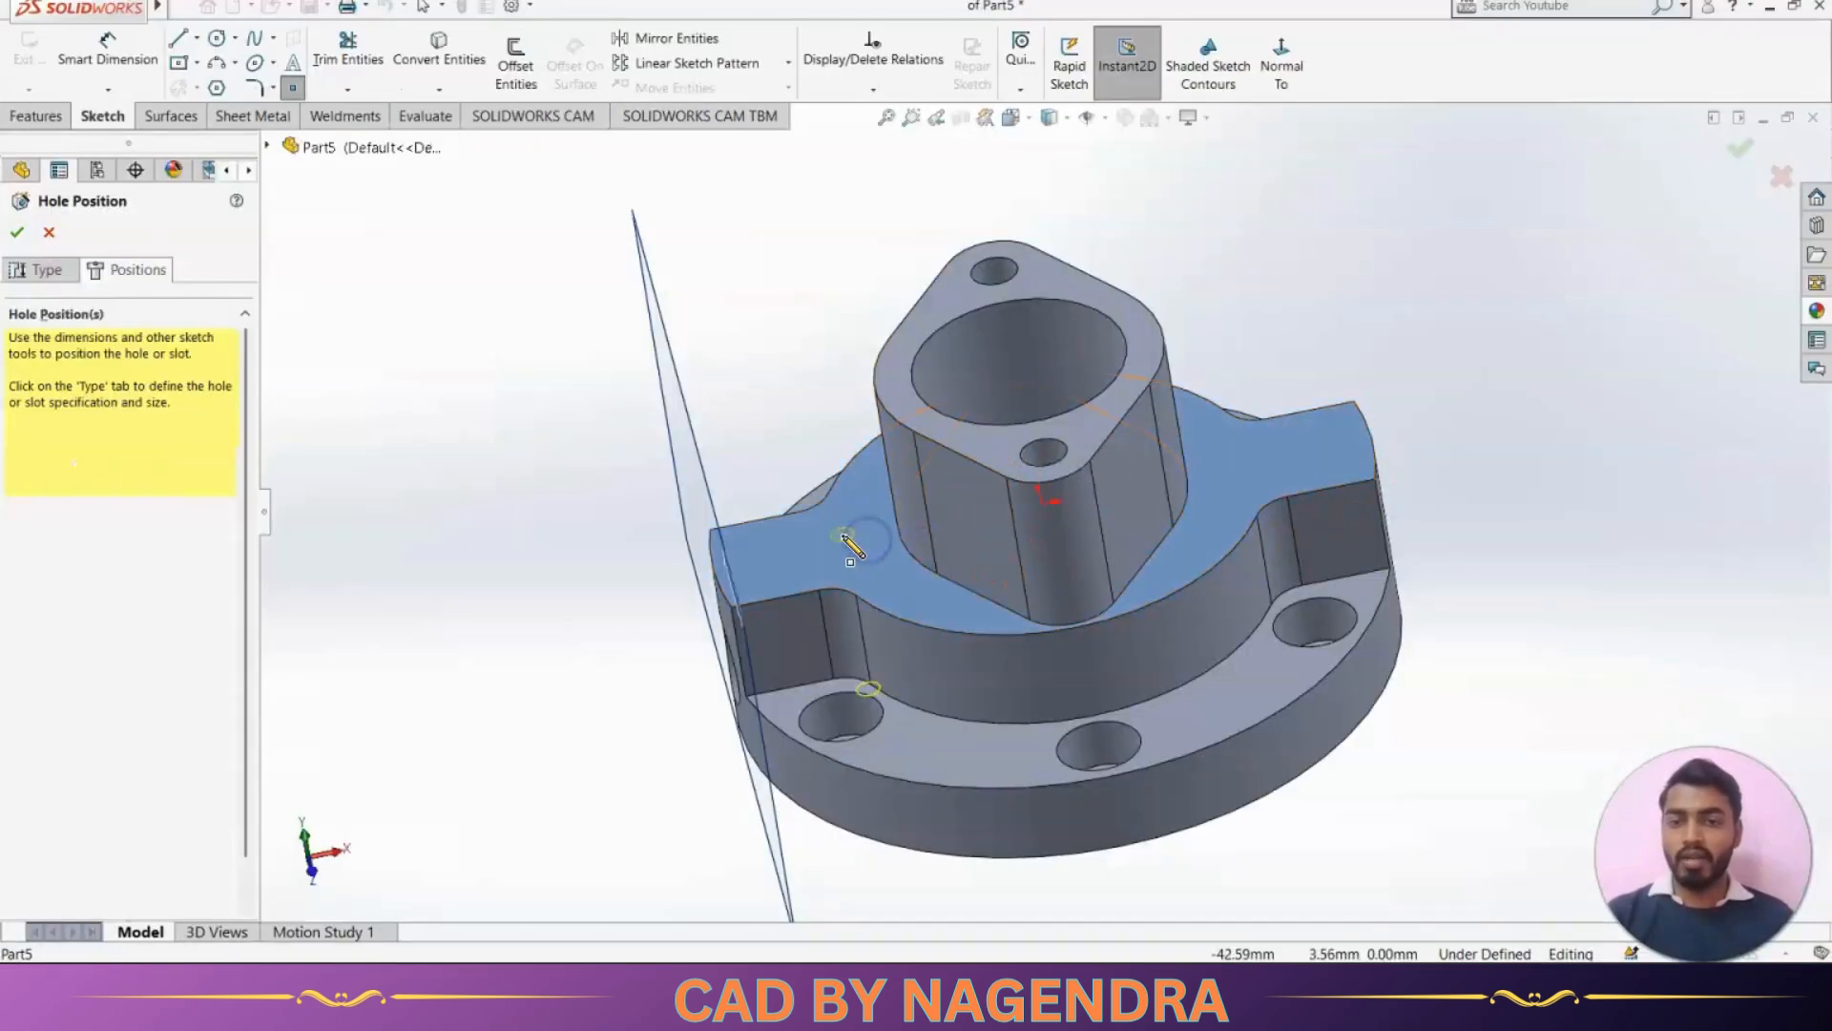
left_click(841, 534)
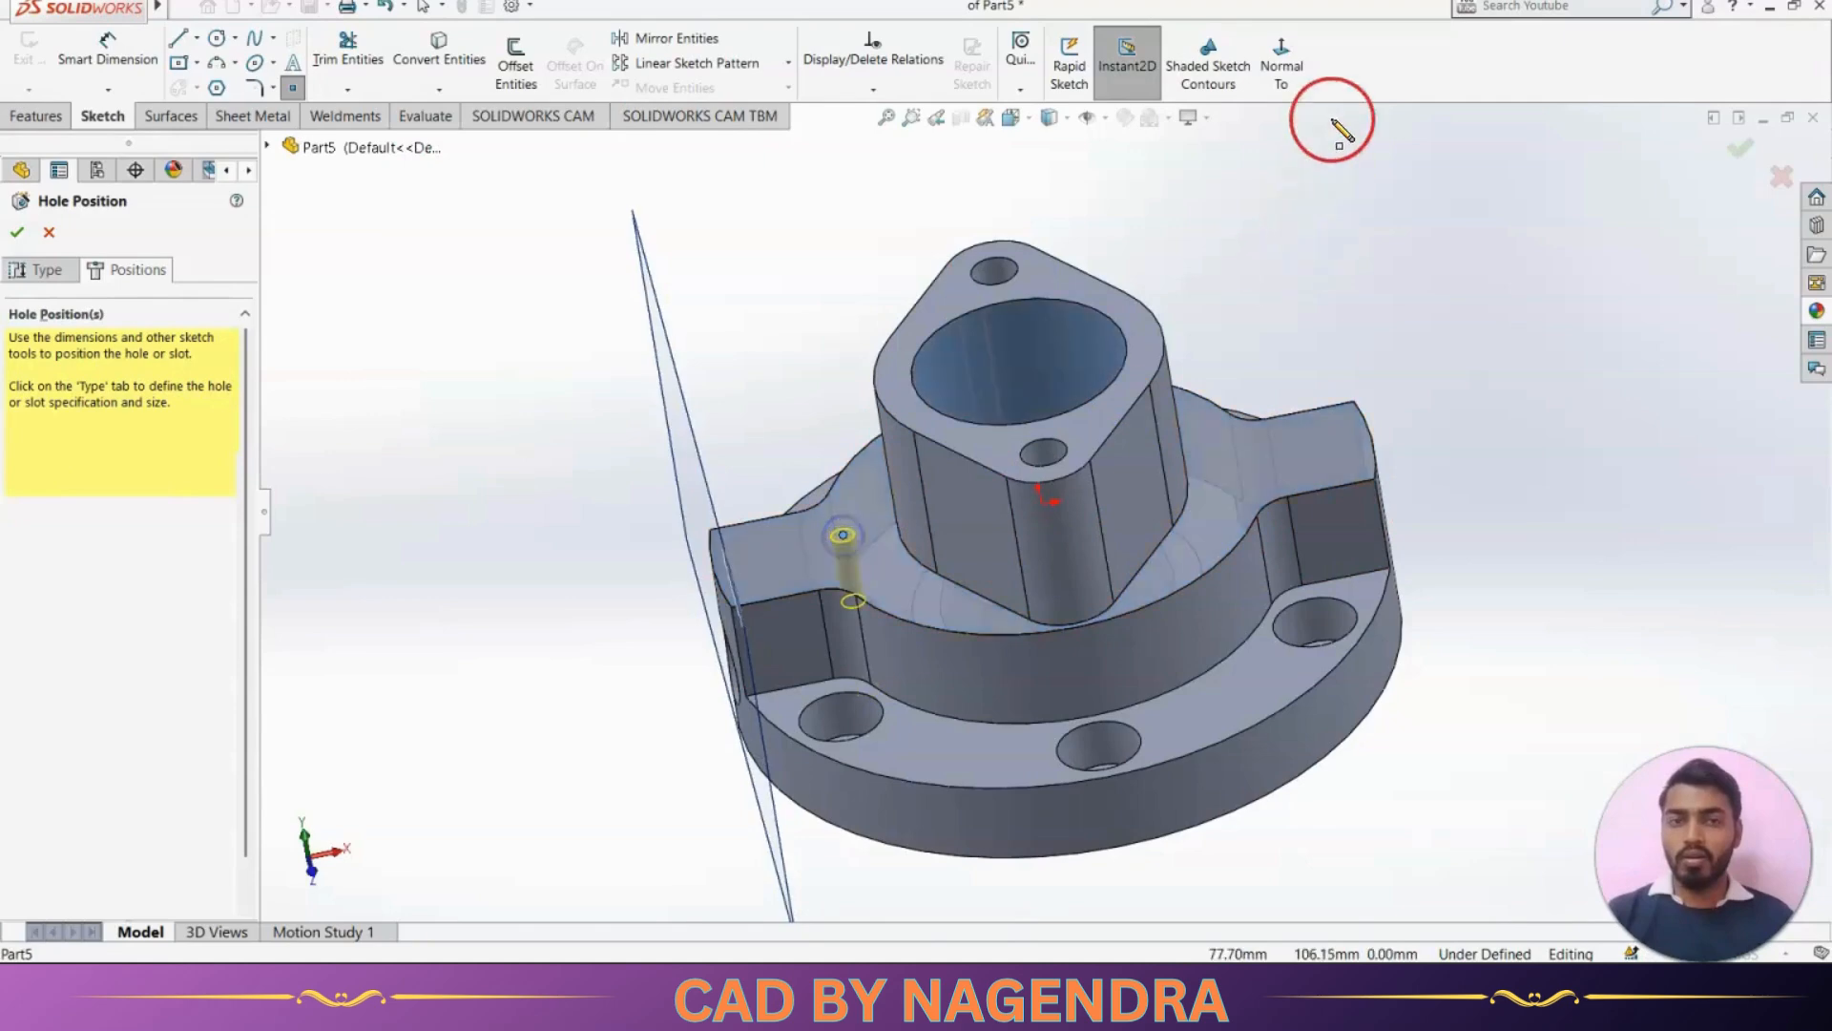
left_click(1284, 69)
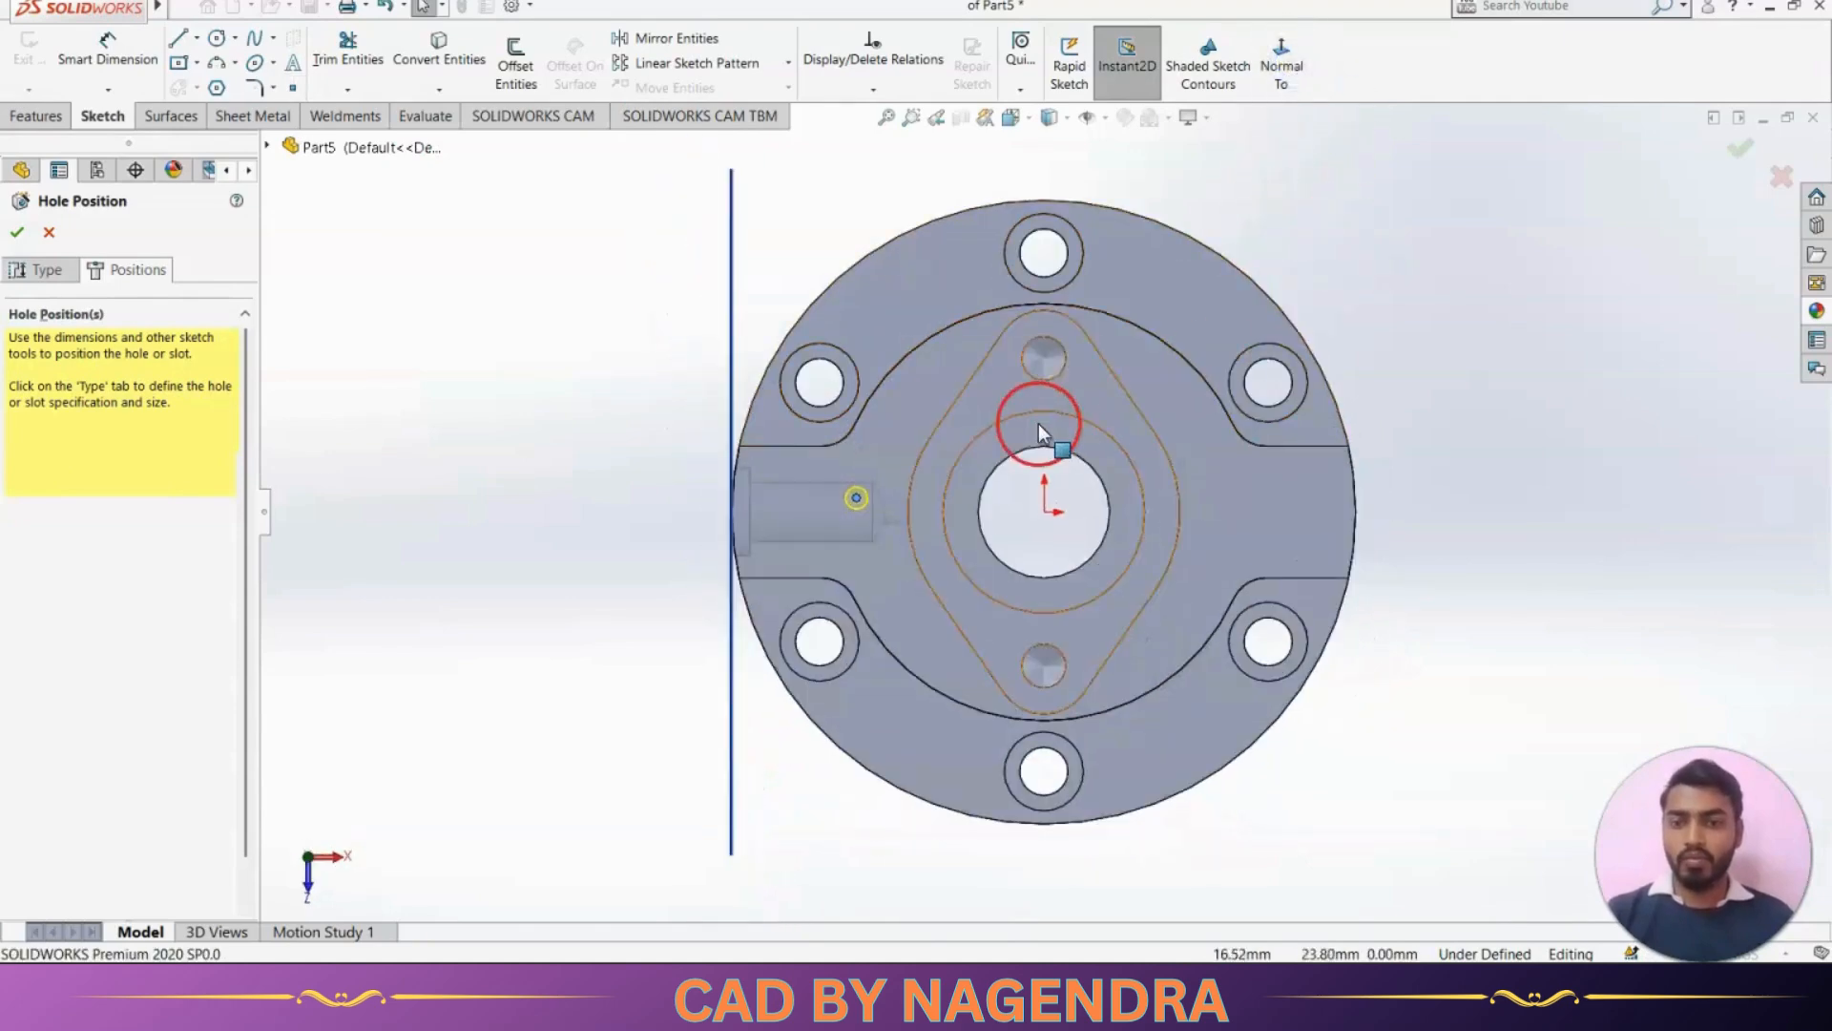
scroll(1038, 423, "down", 2)
key("alt+Tab")
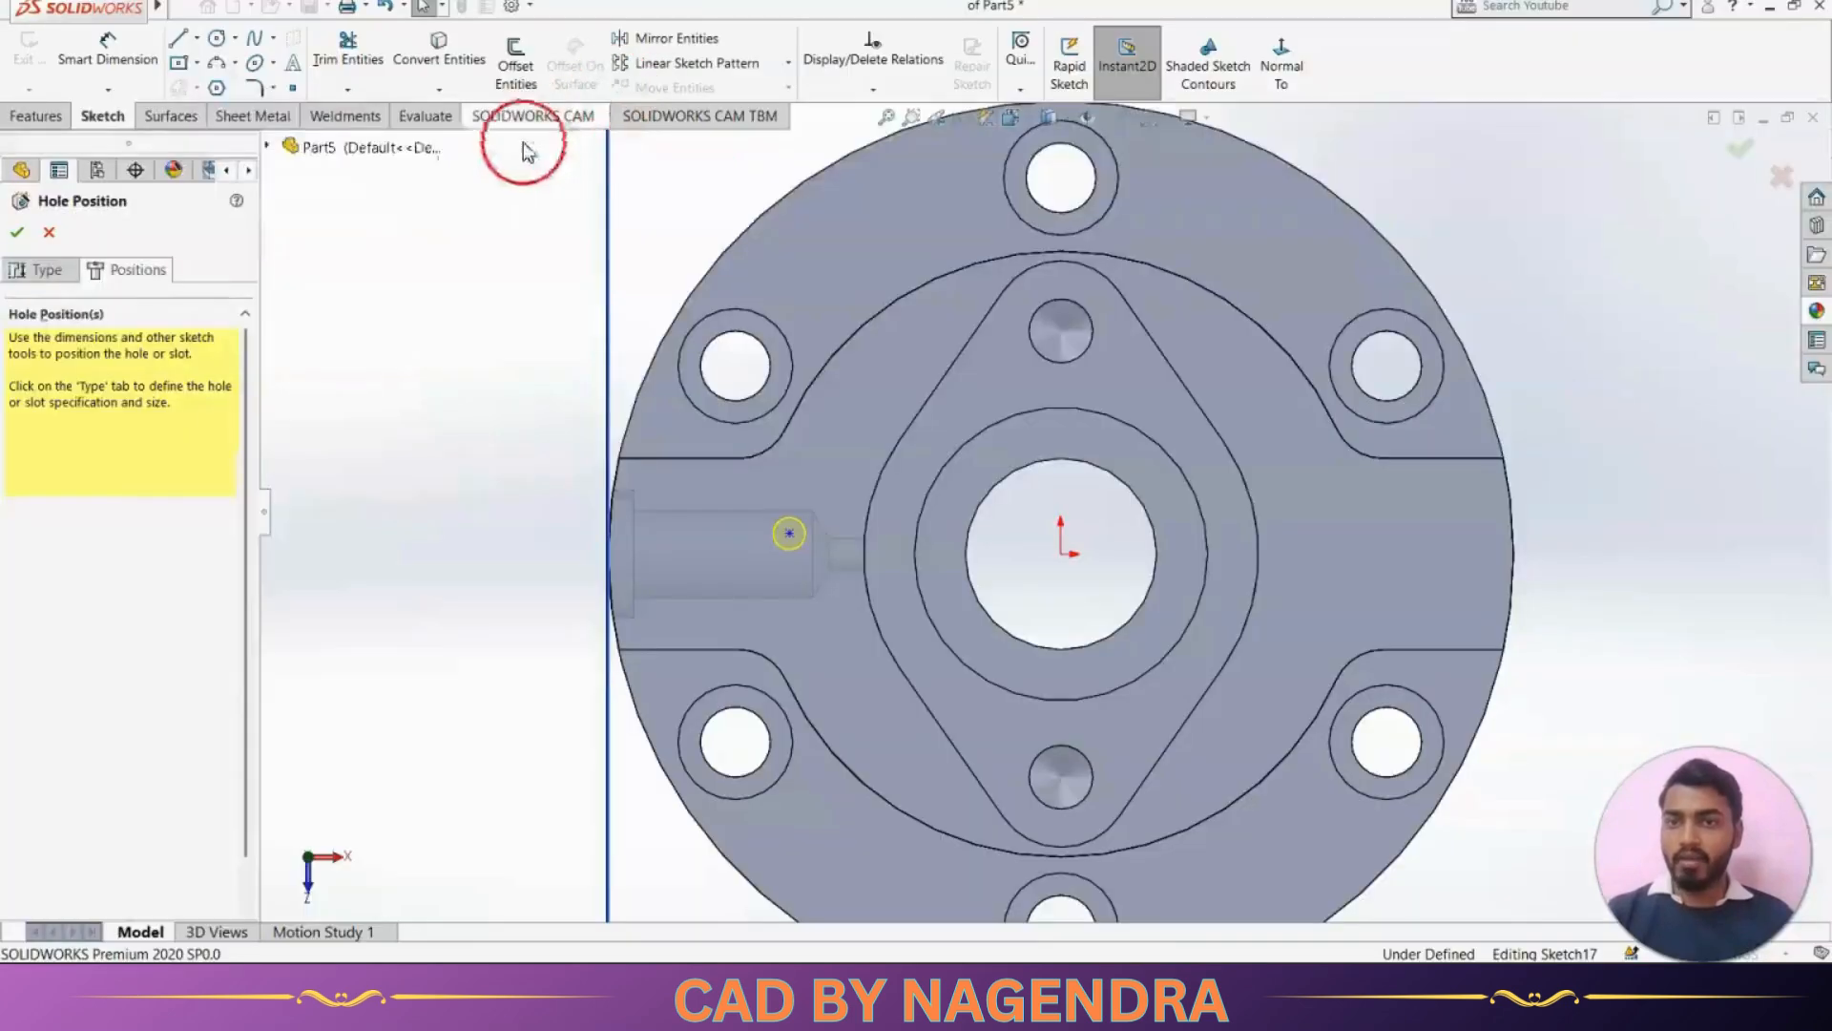
Return to SOLIDWORKS and dimension the hole point's horizontal distance from the origin as 92/2 mm
key("alt+Tab")
left_click(152, 68)
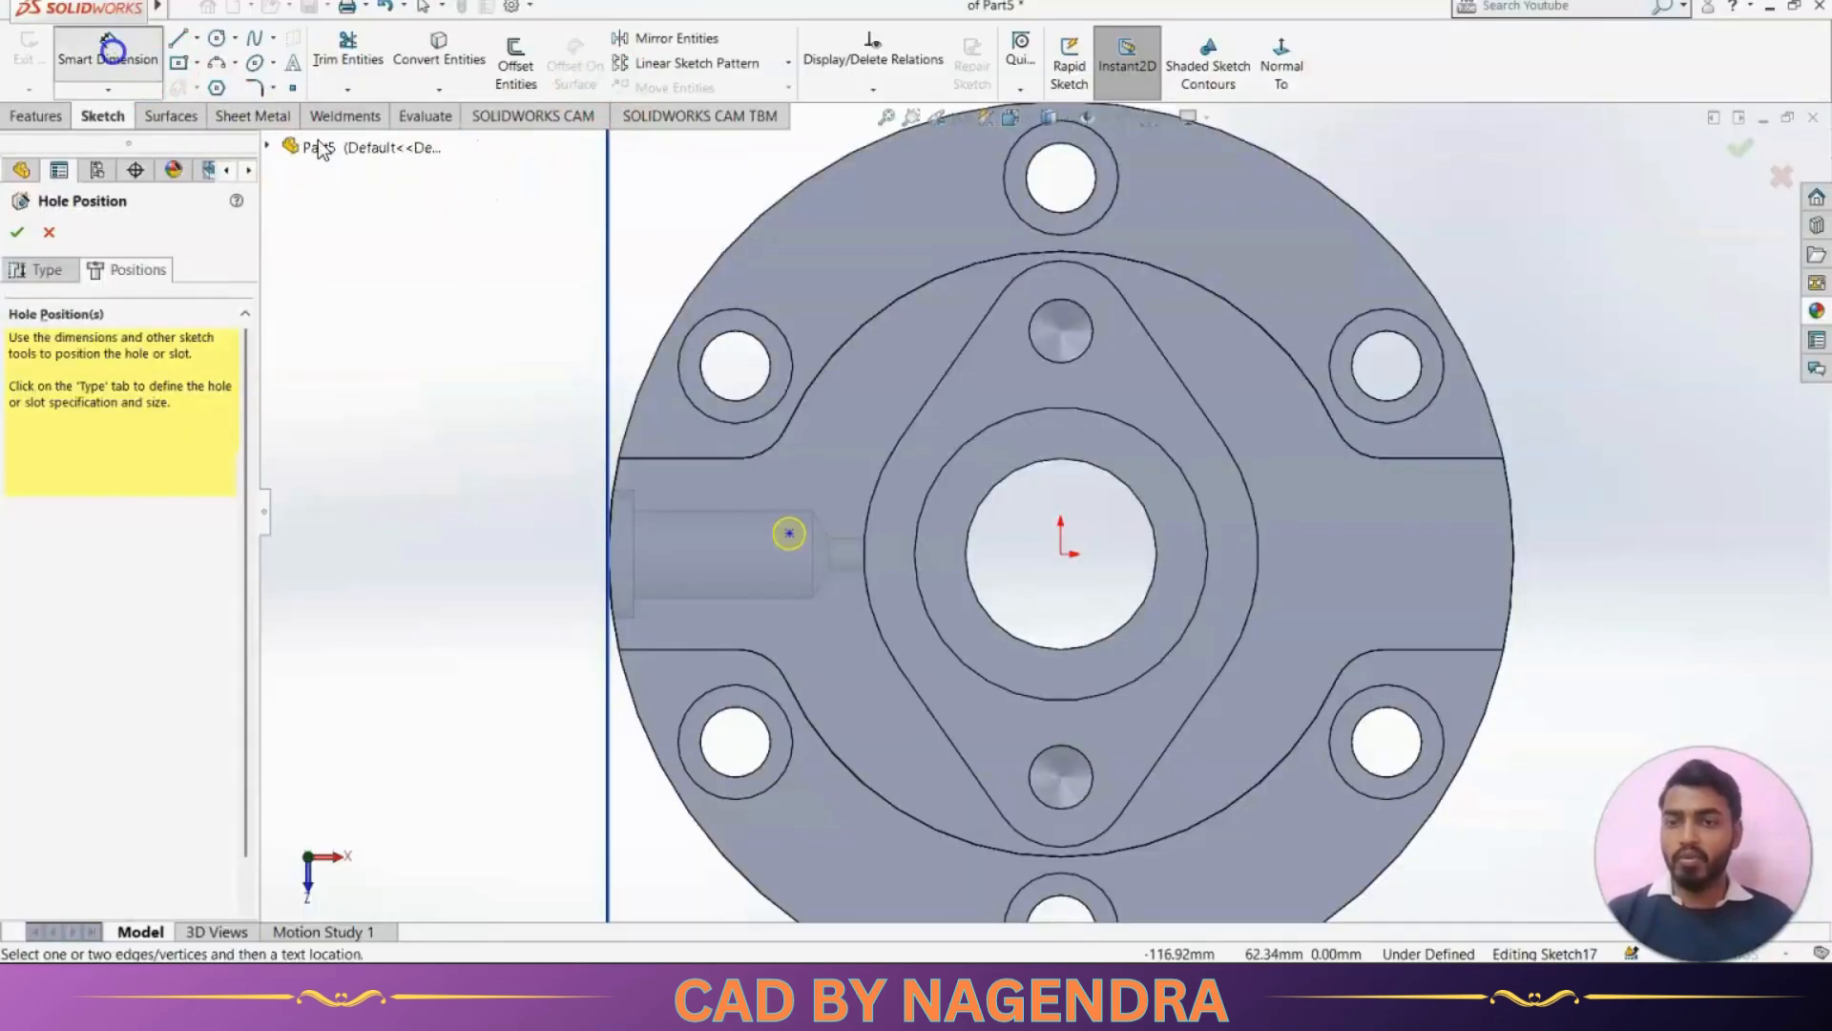
left_click(789, 533)
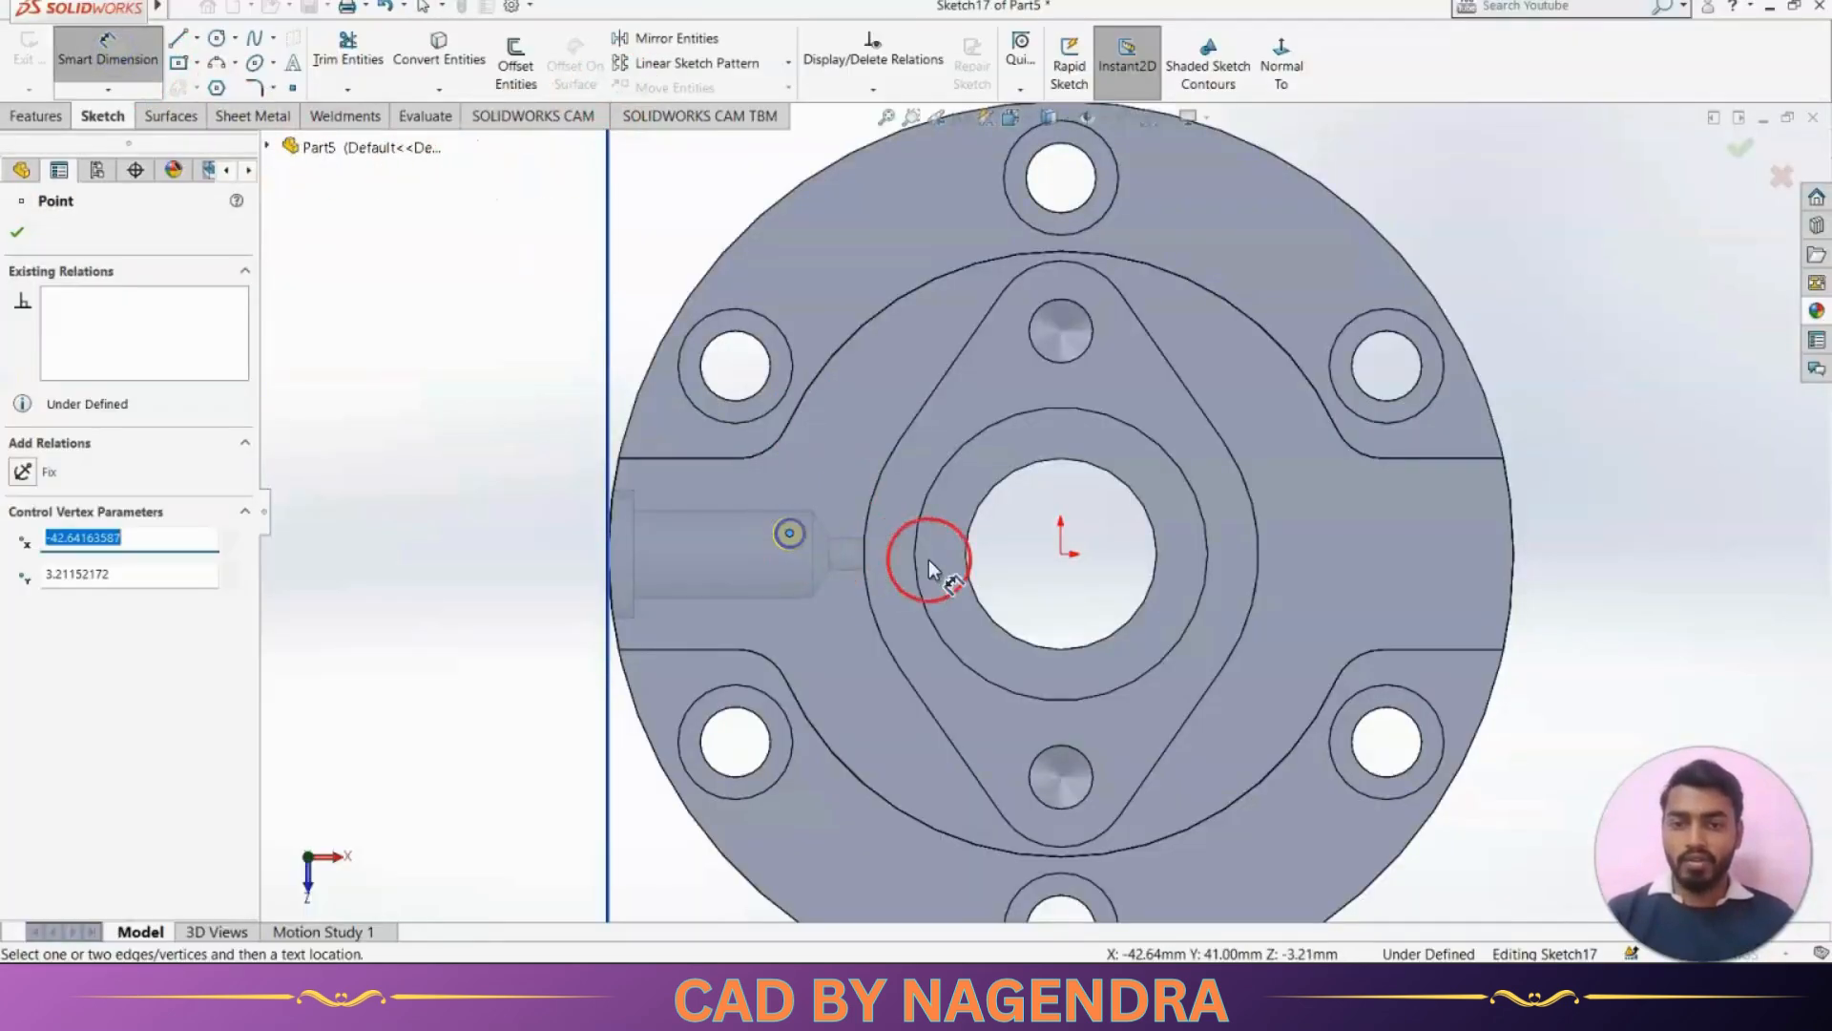
left_click(1062, 552)
left_click(876, 254)
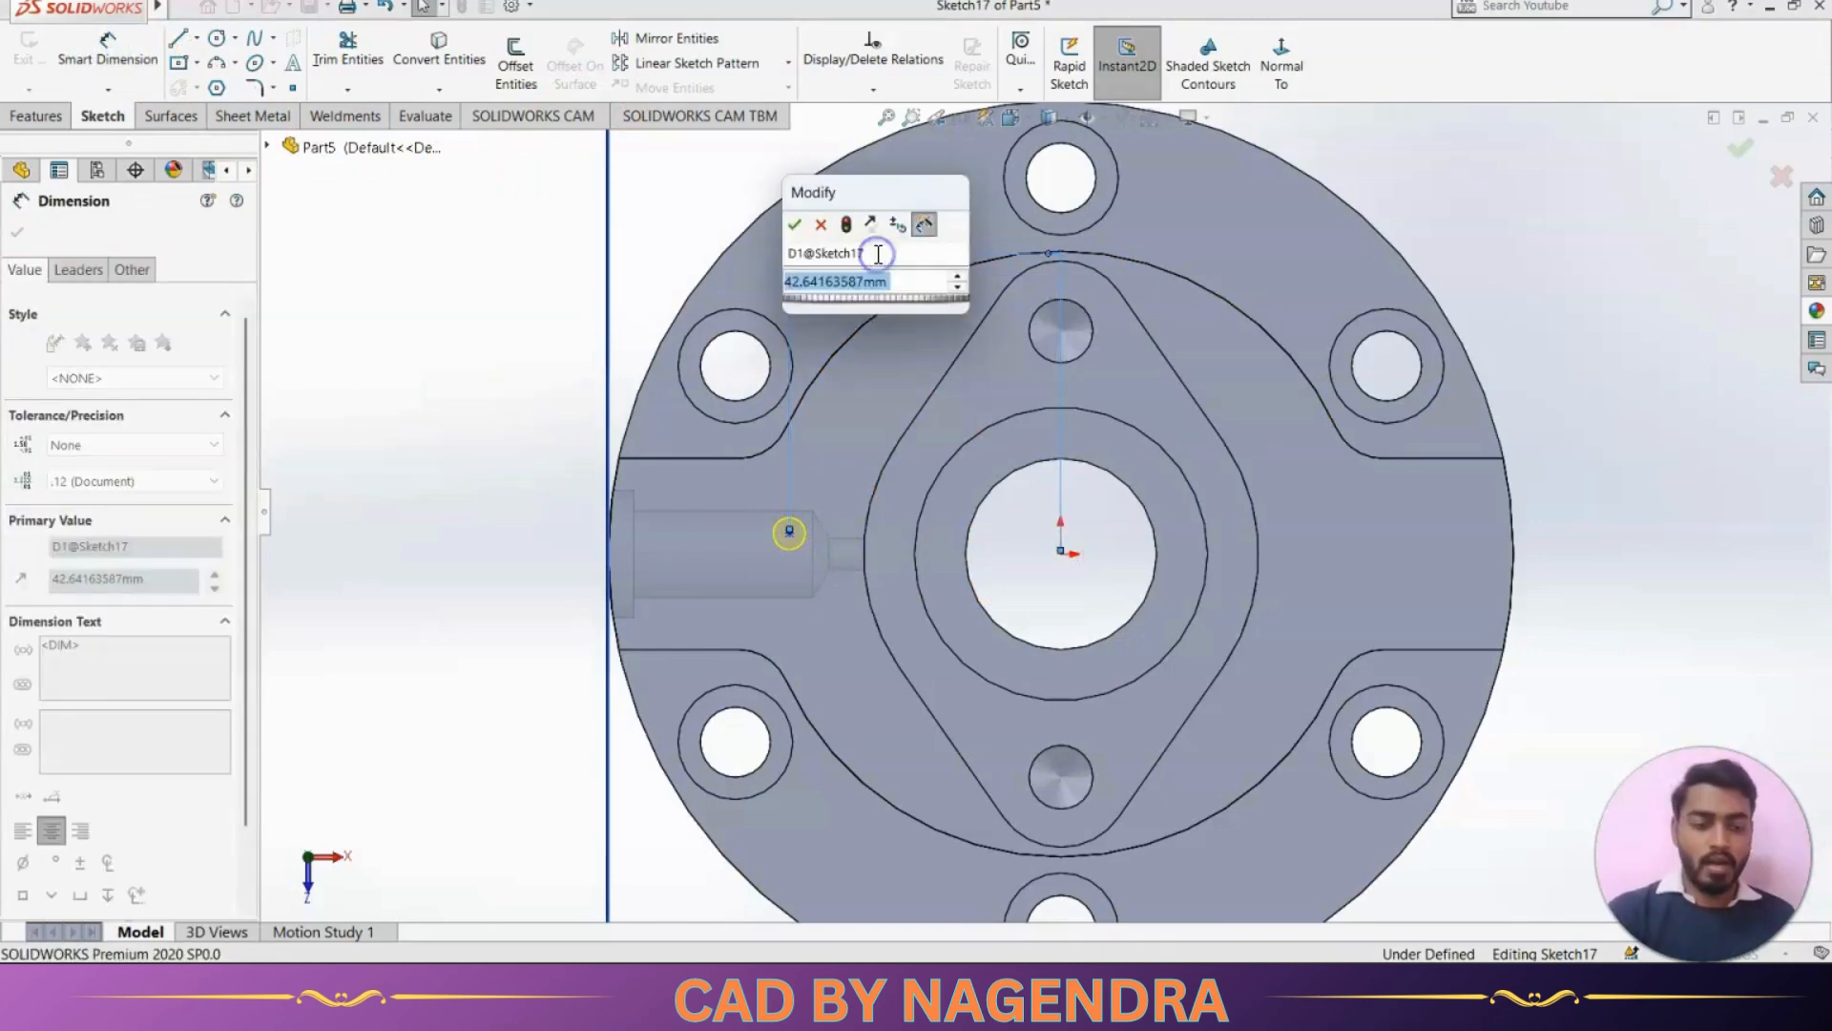
type("92/2")
key("Return")
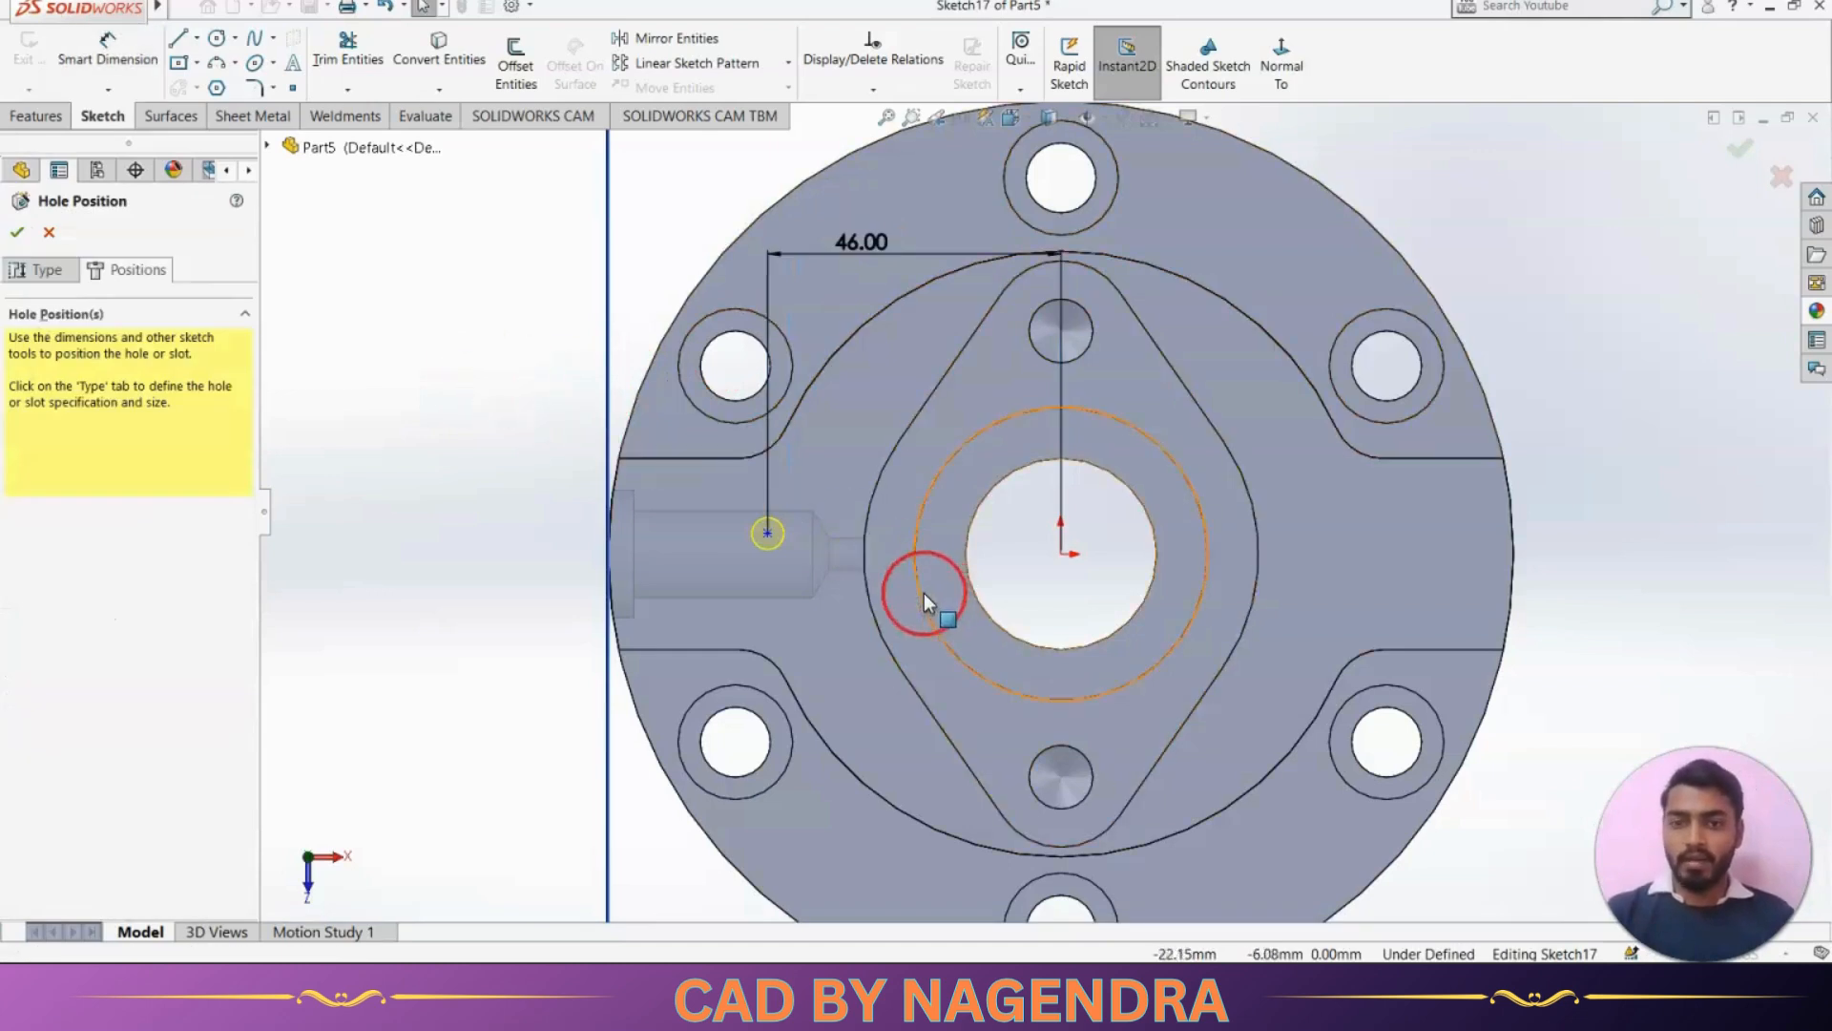
Align the hole point horizontally with the origin and create the vertical hole
left_click(766, 533)
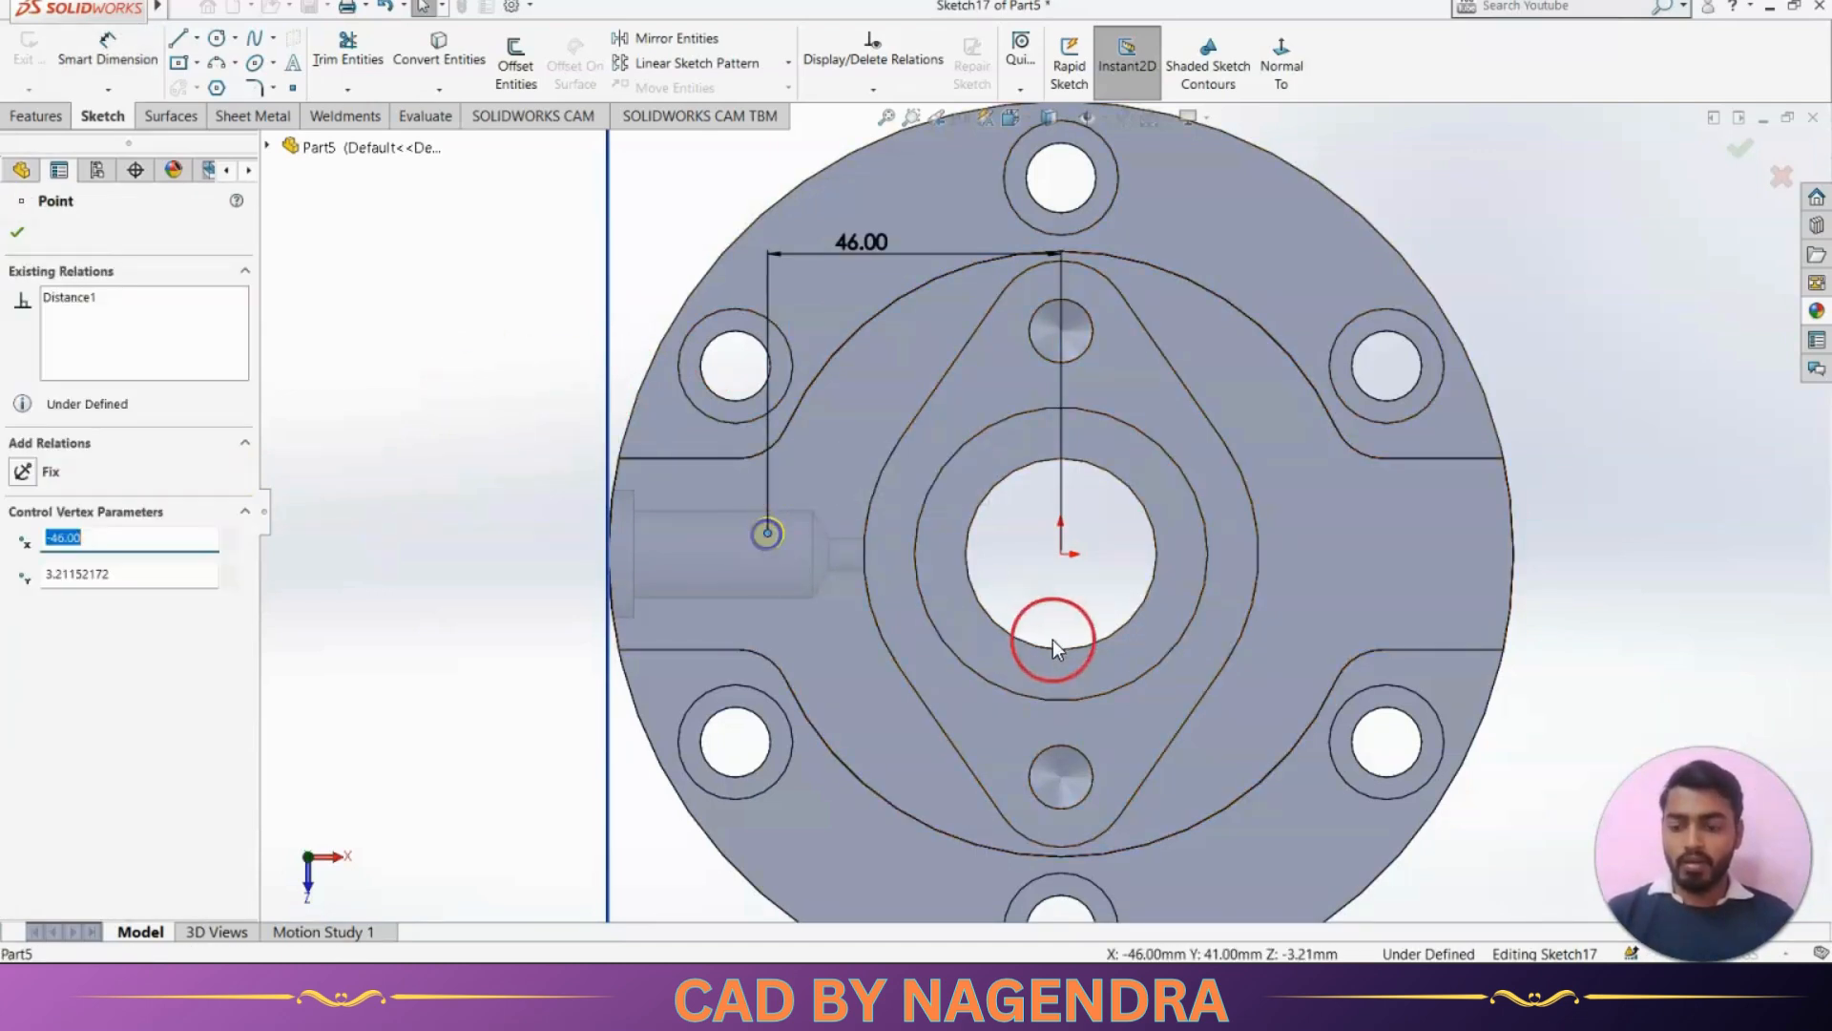
left_click(1058, 557, "ctrl")
left_click(1112, 473)
left_click(736, 568)
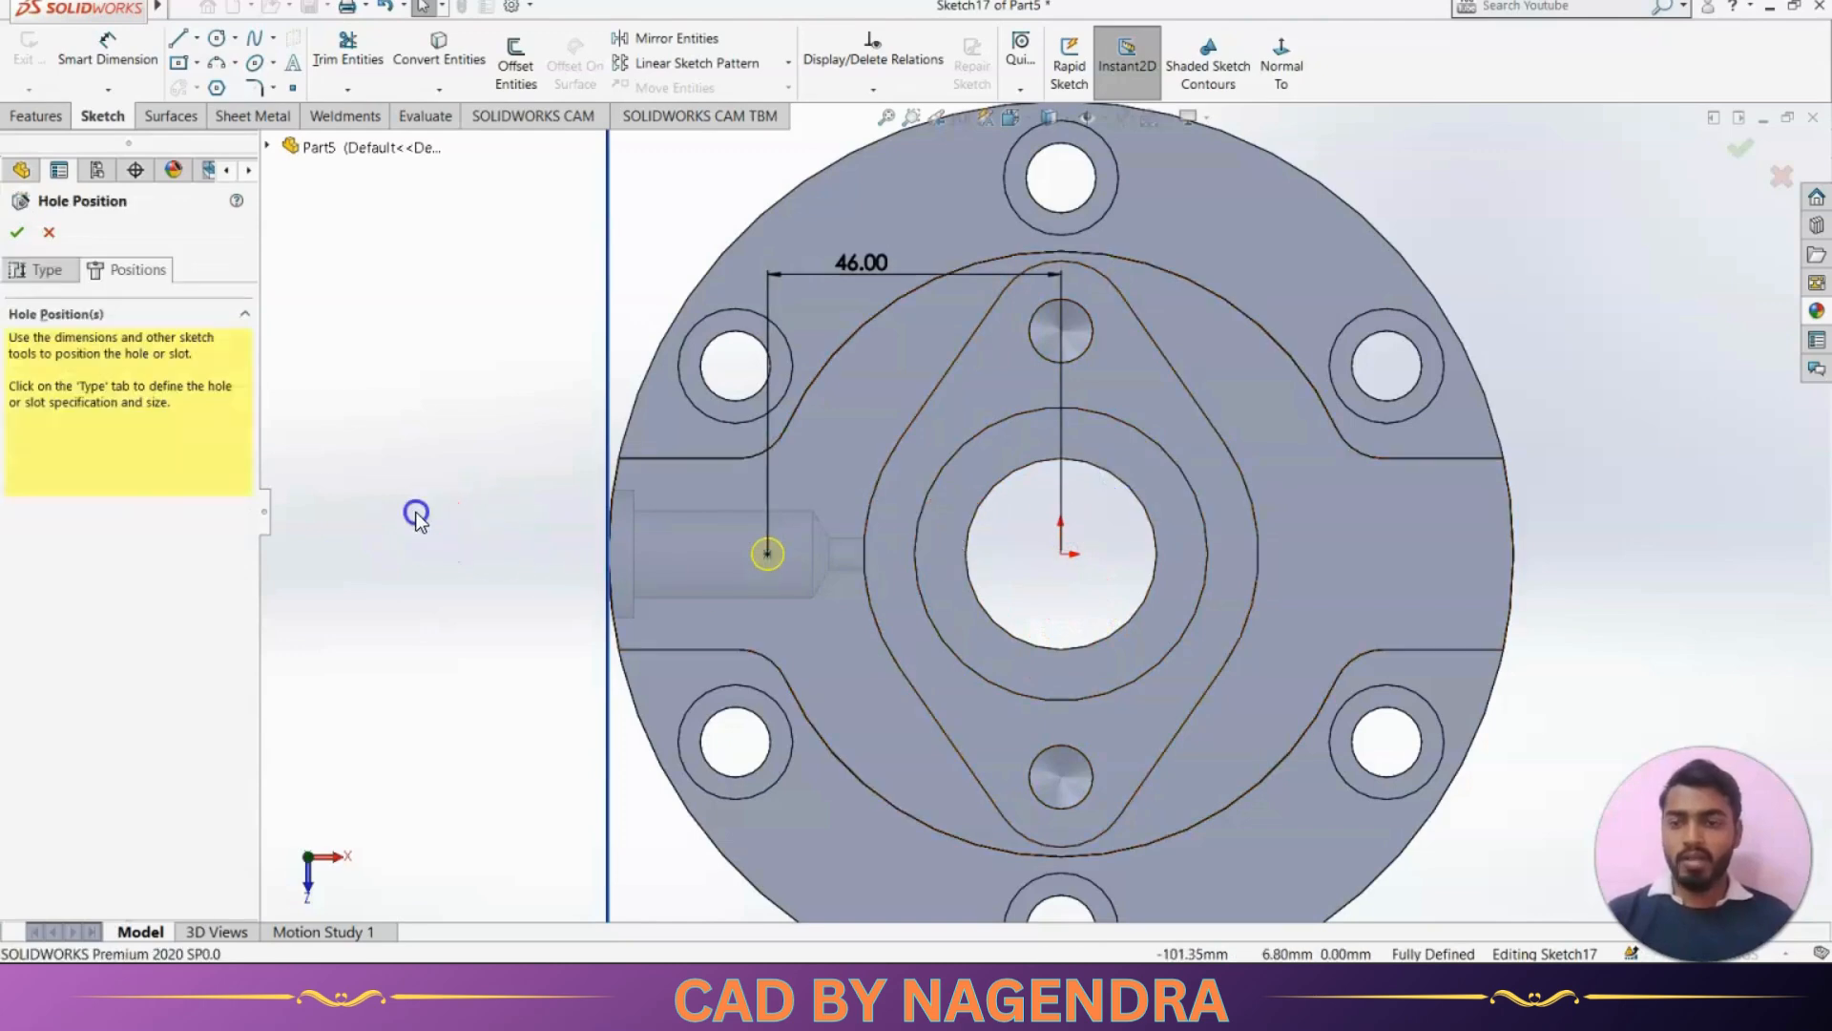
left_click(1739, 150)
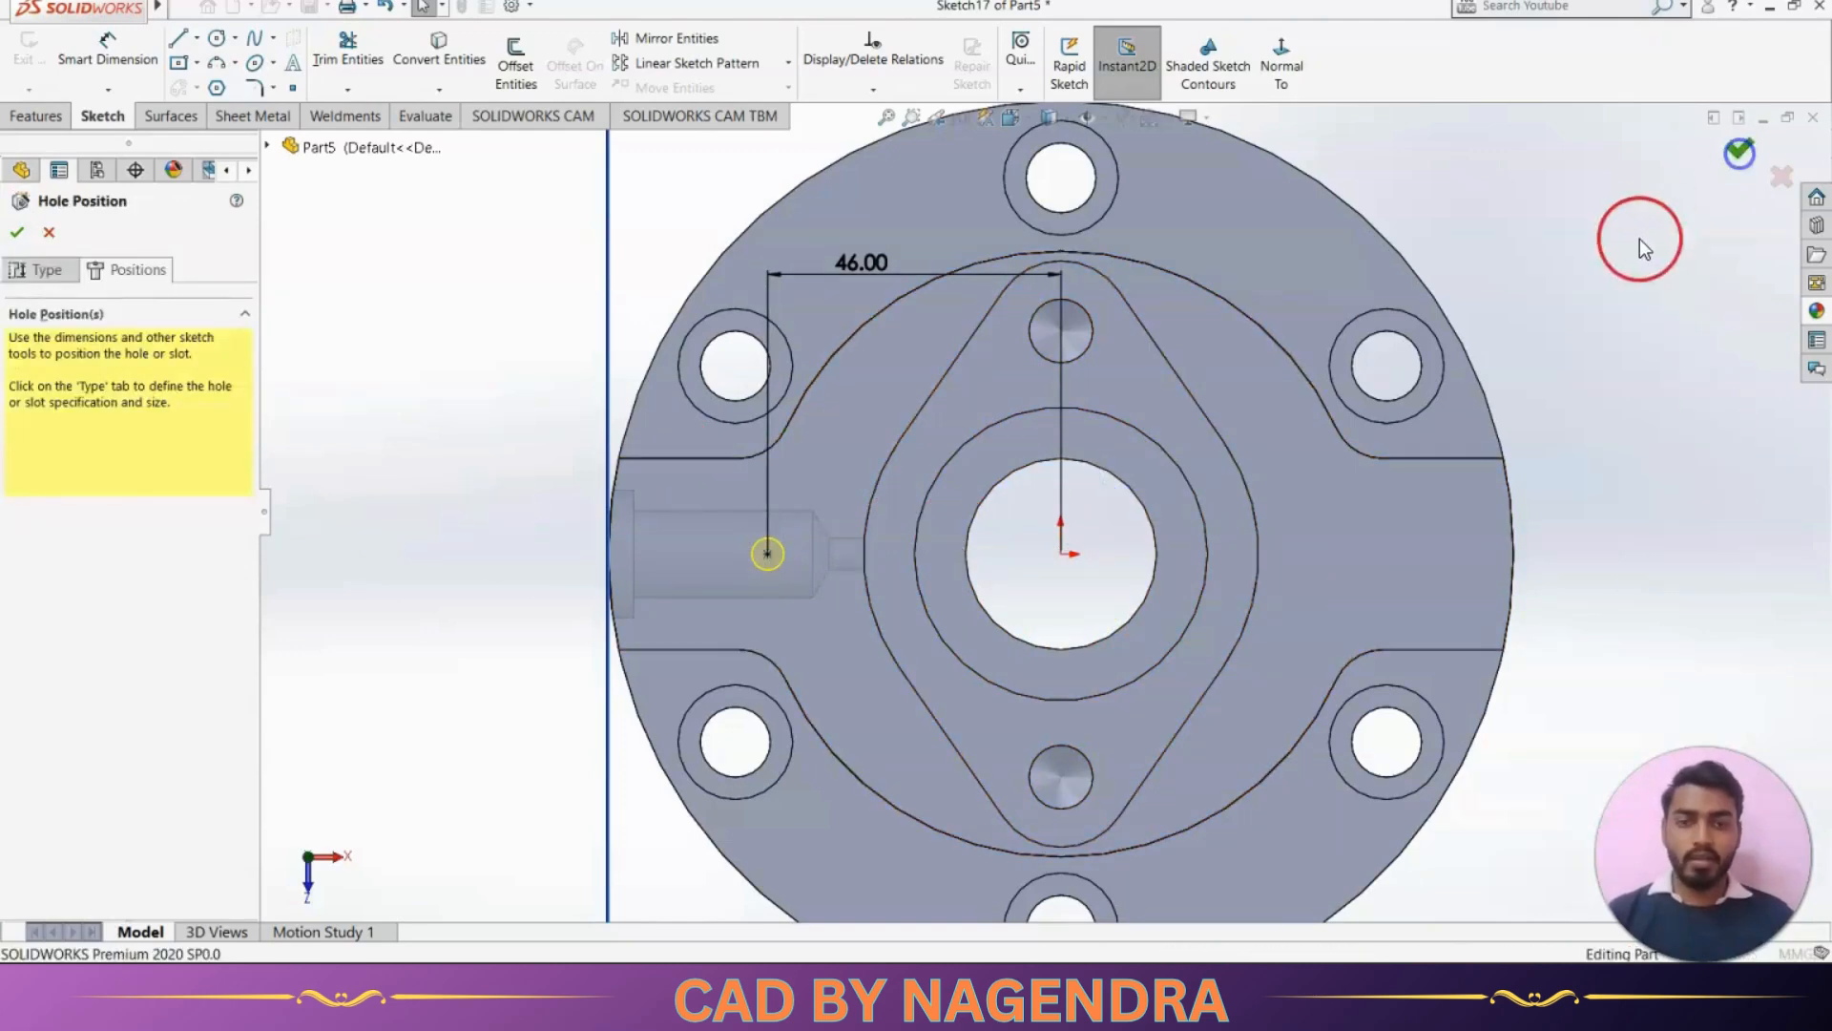
Mirror the side port's three hole features, Hole11, Hole12 and Hole13, about the Right Plane
left_click(1128, 55)
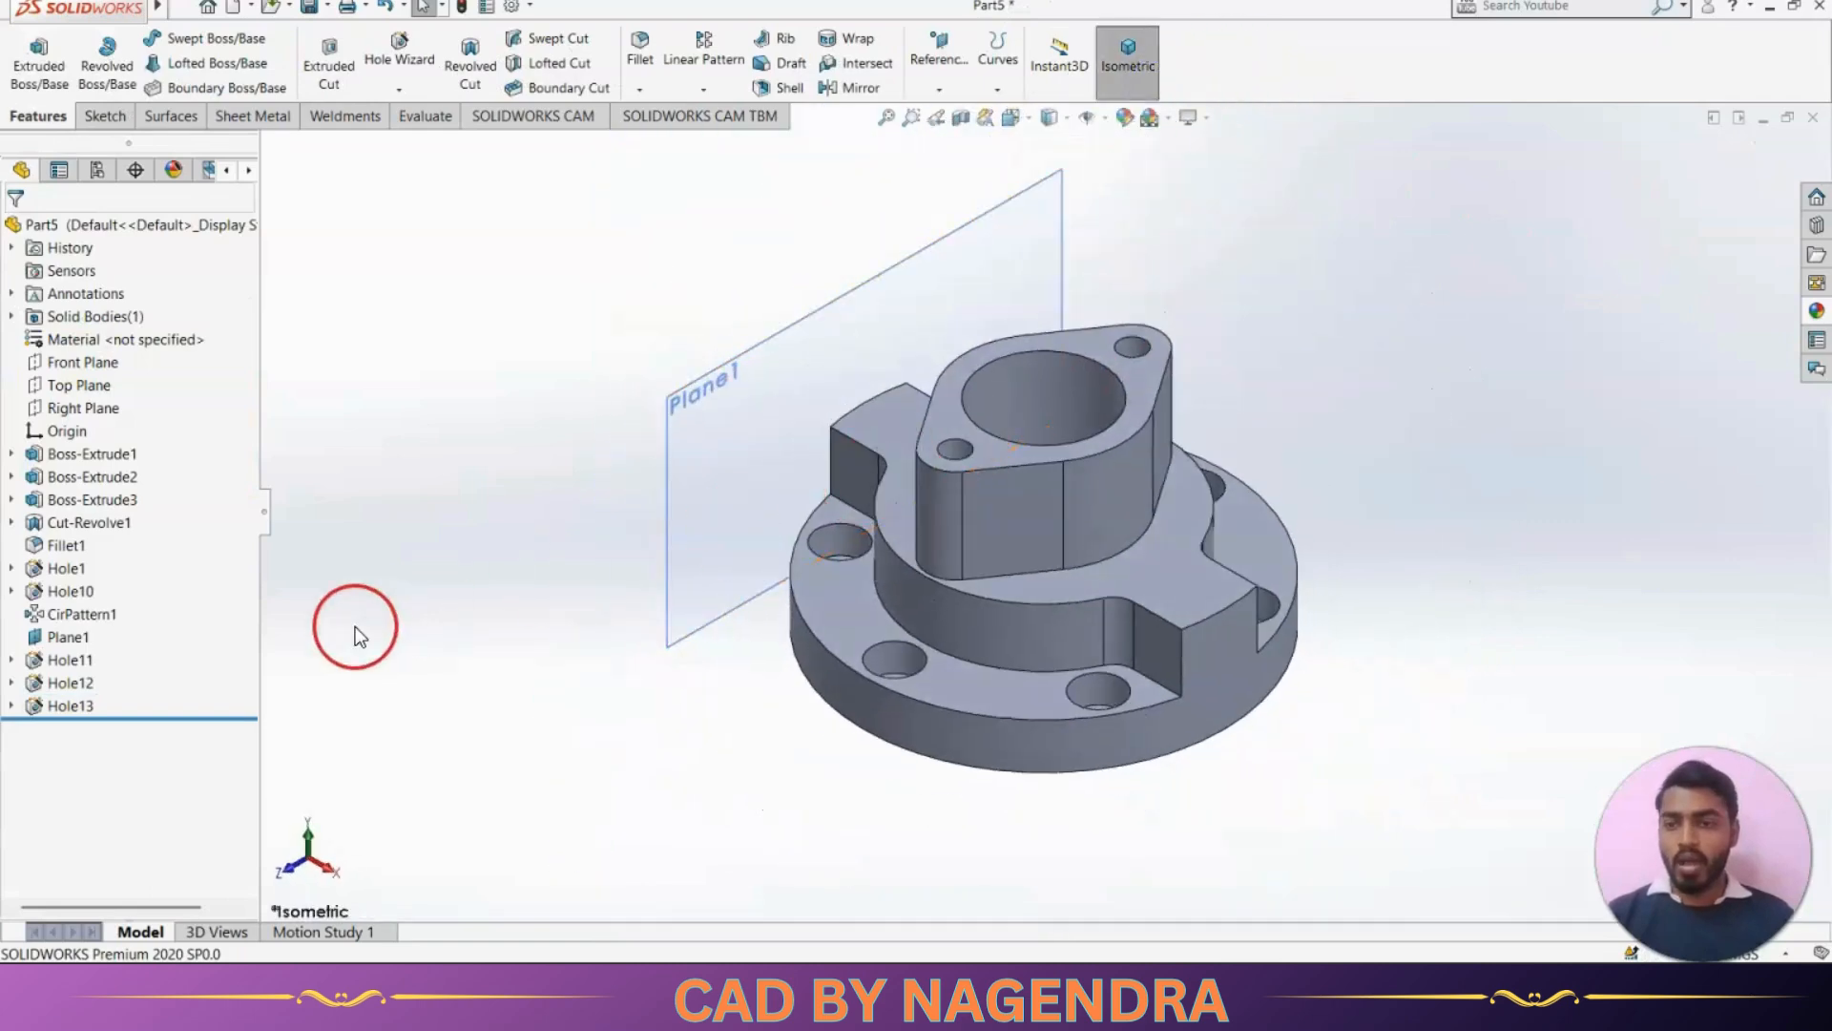
middle_click_drag(657, 689, 698, 744)
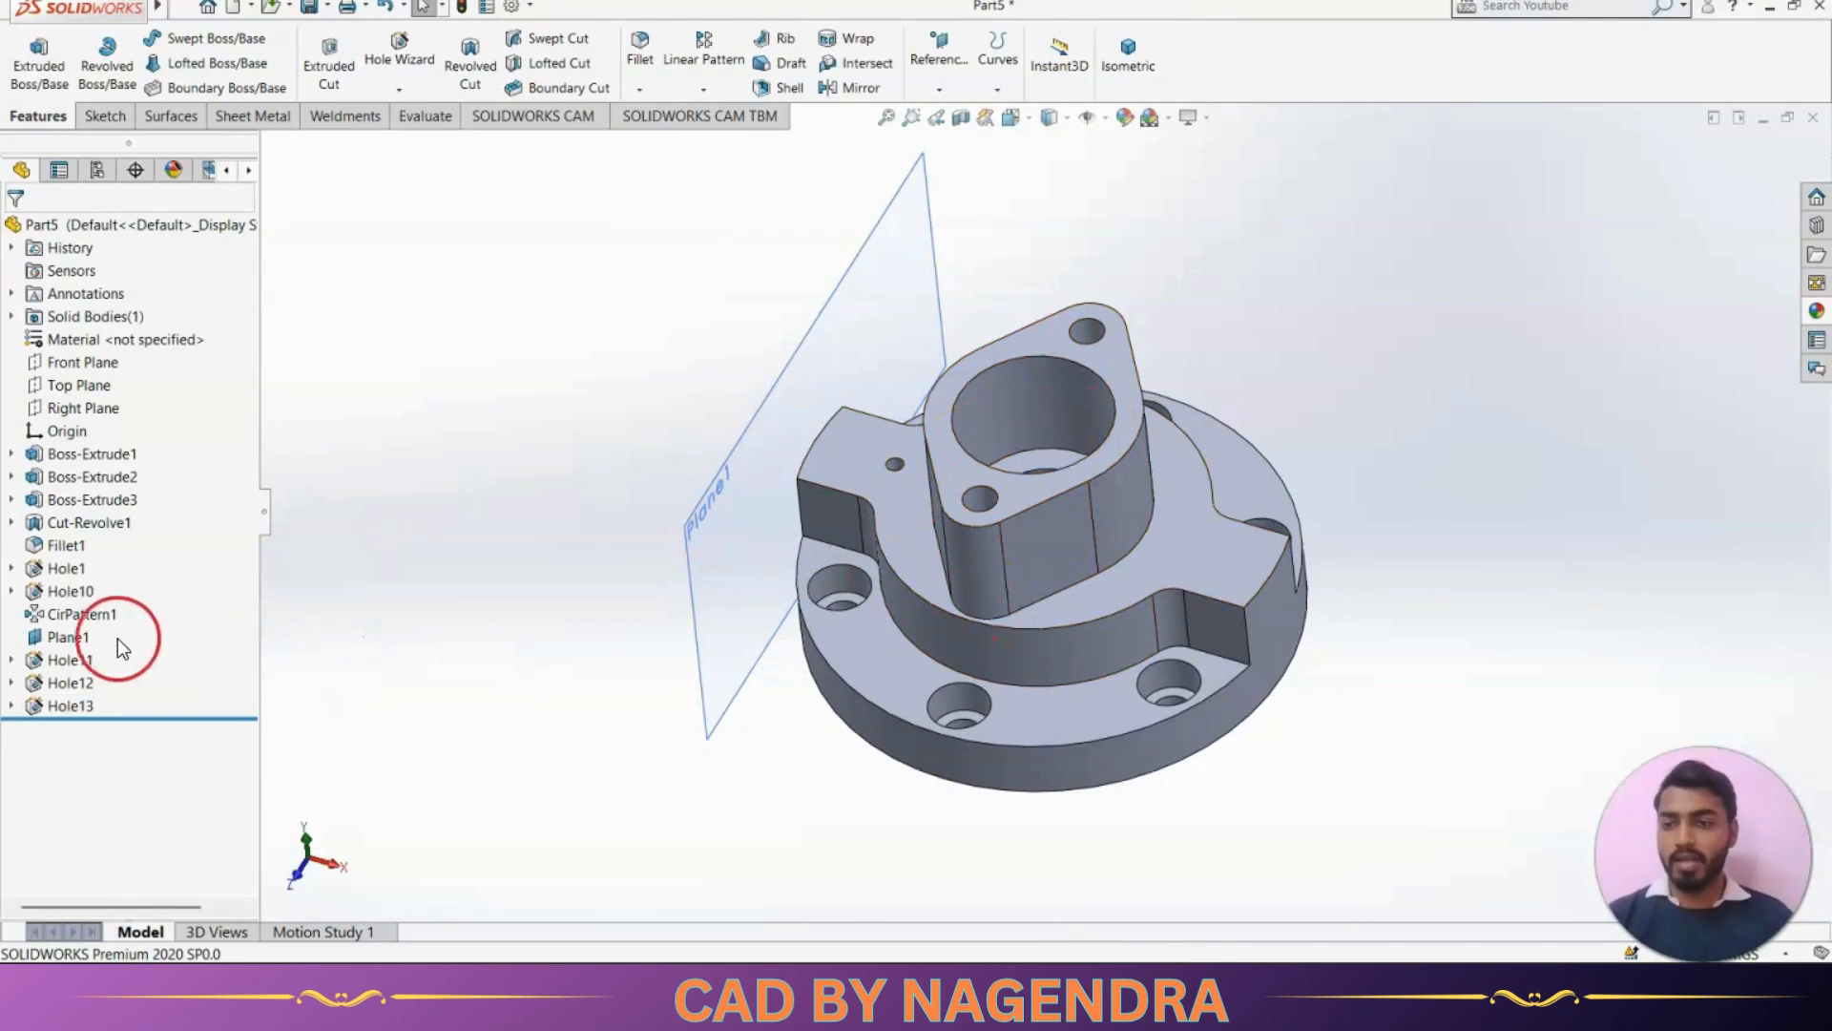
left_click(84, 657)
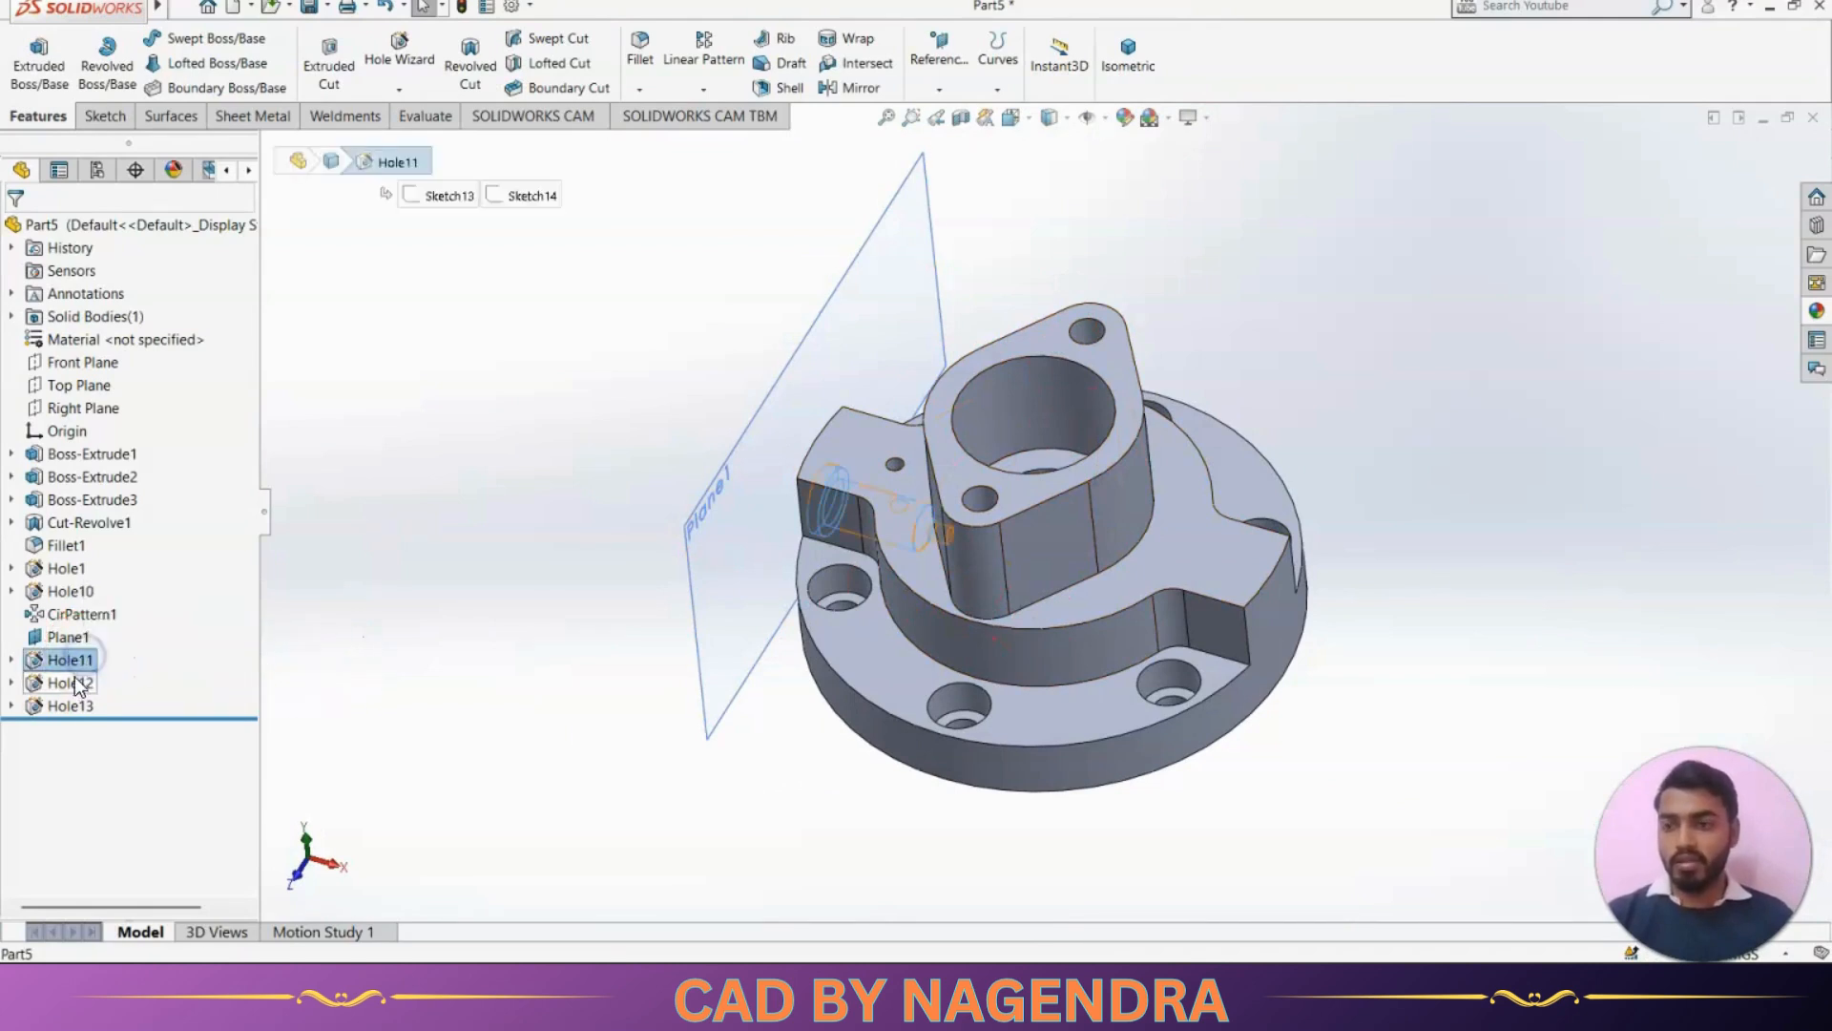
left_click(73, 683, "ctrl")
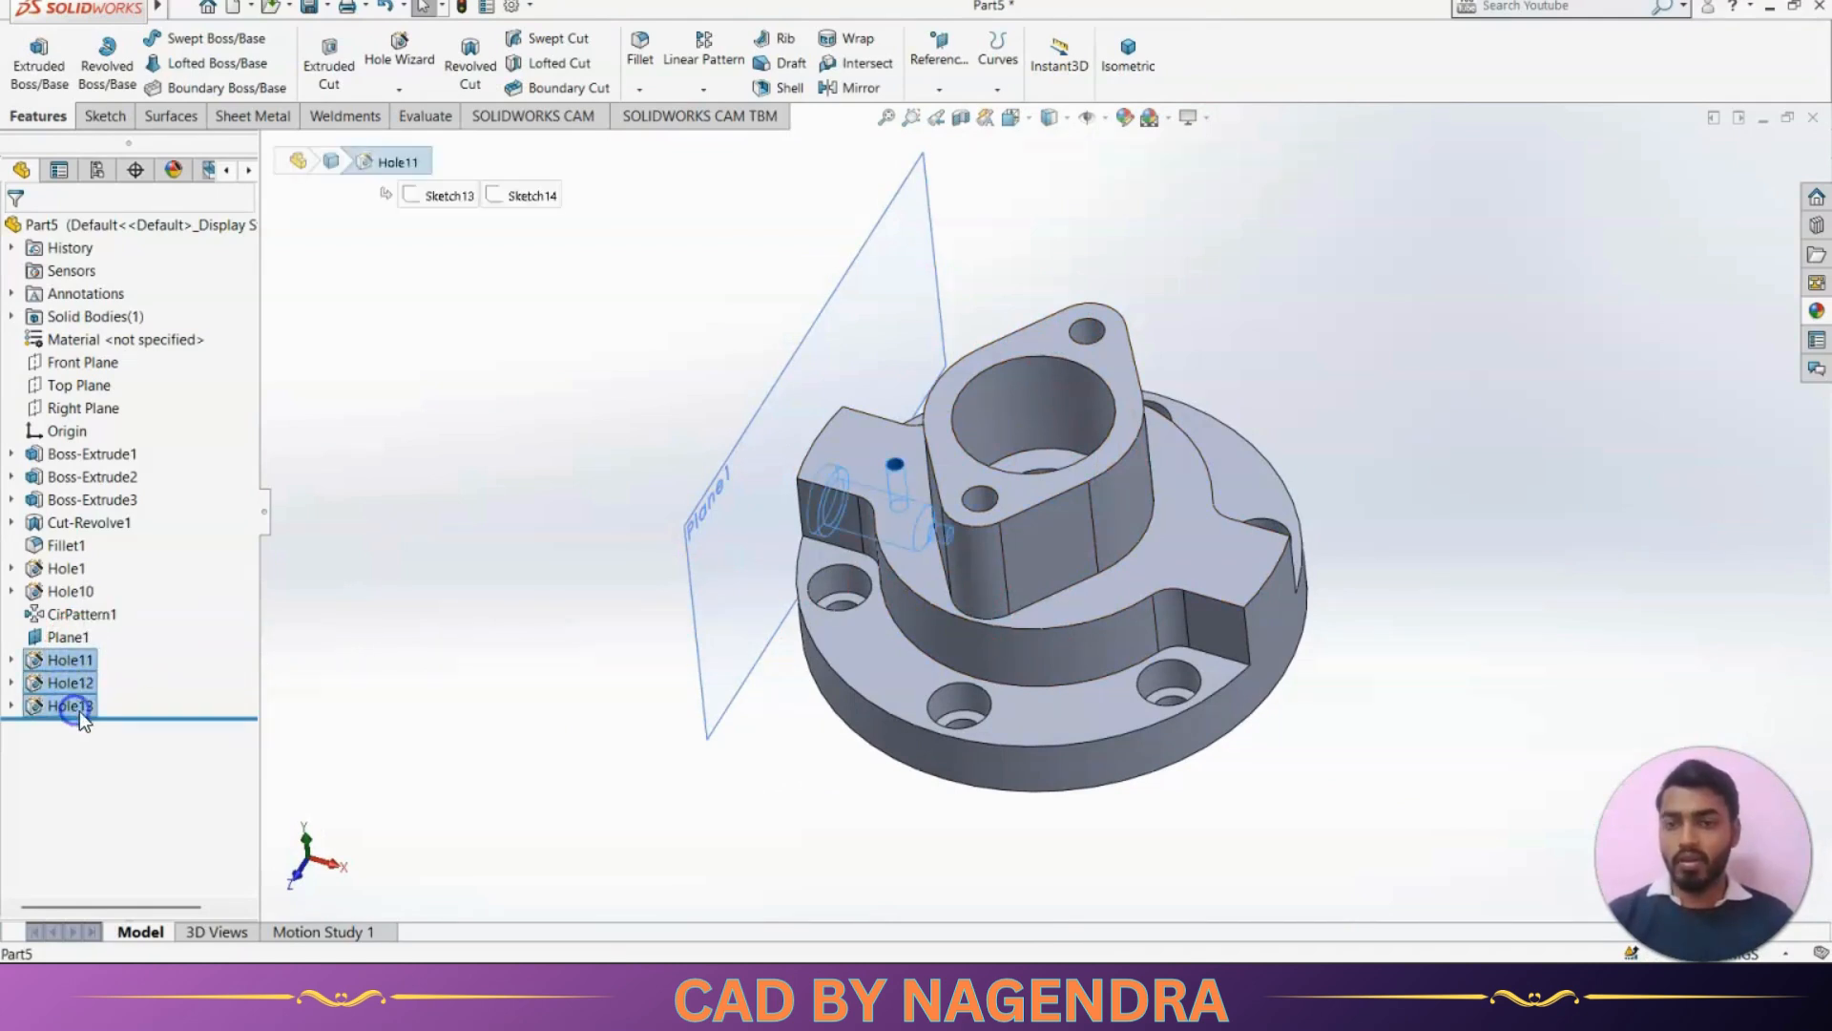
left_click(76, 708, "ctrl")
middle_click_drag(737, 834, 790, 798)
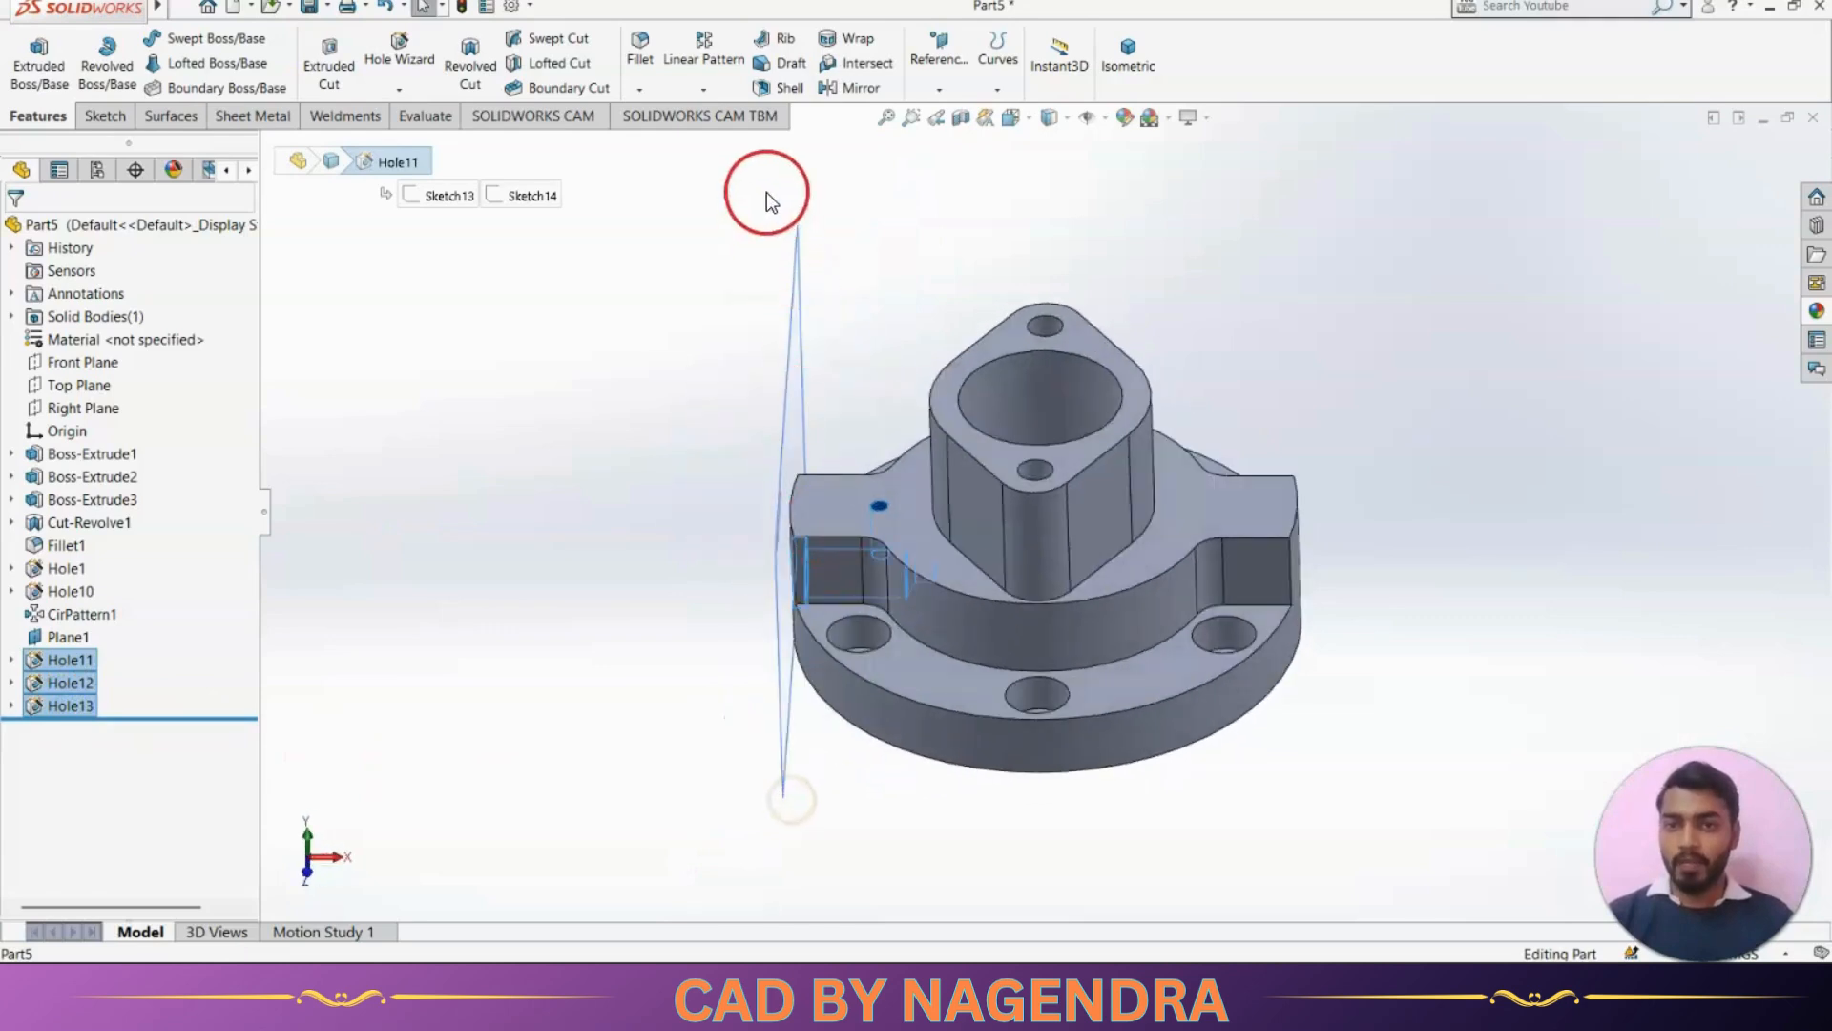
left_click(859, 87)
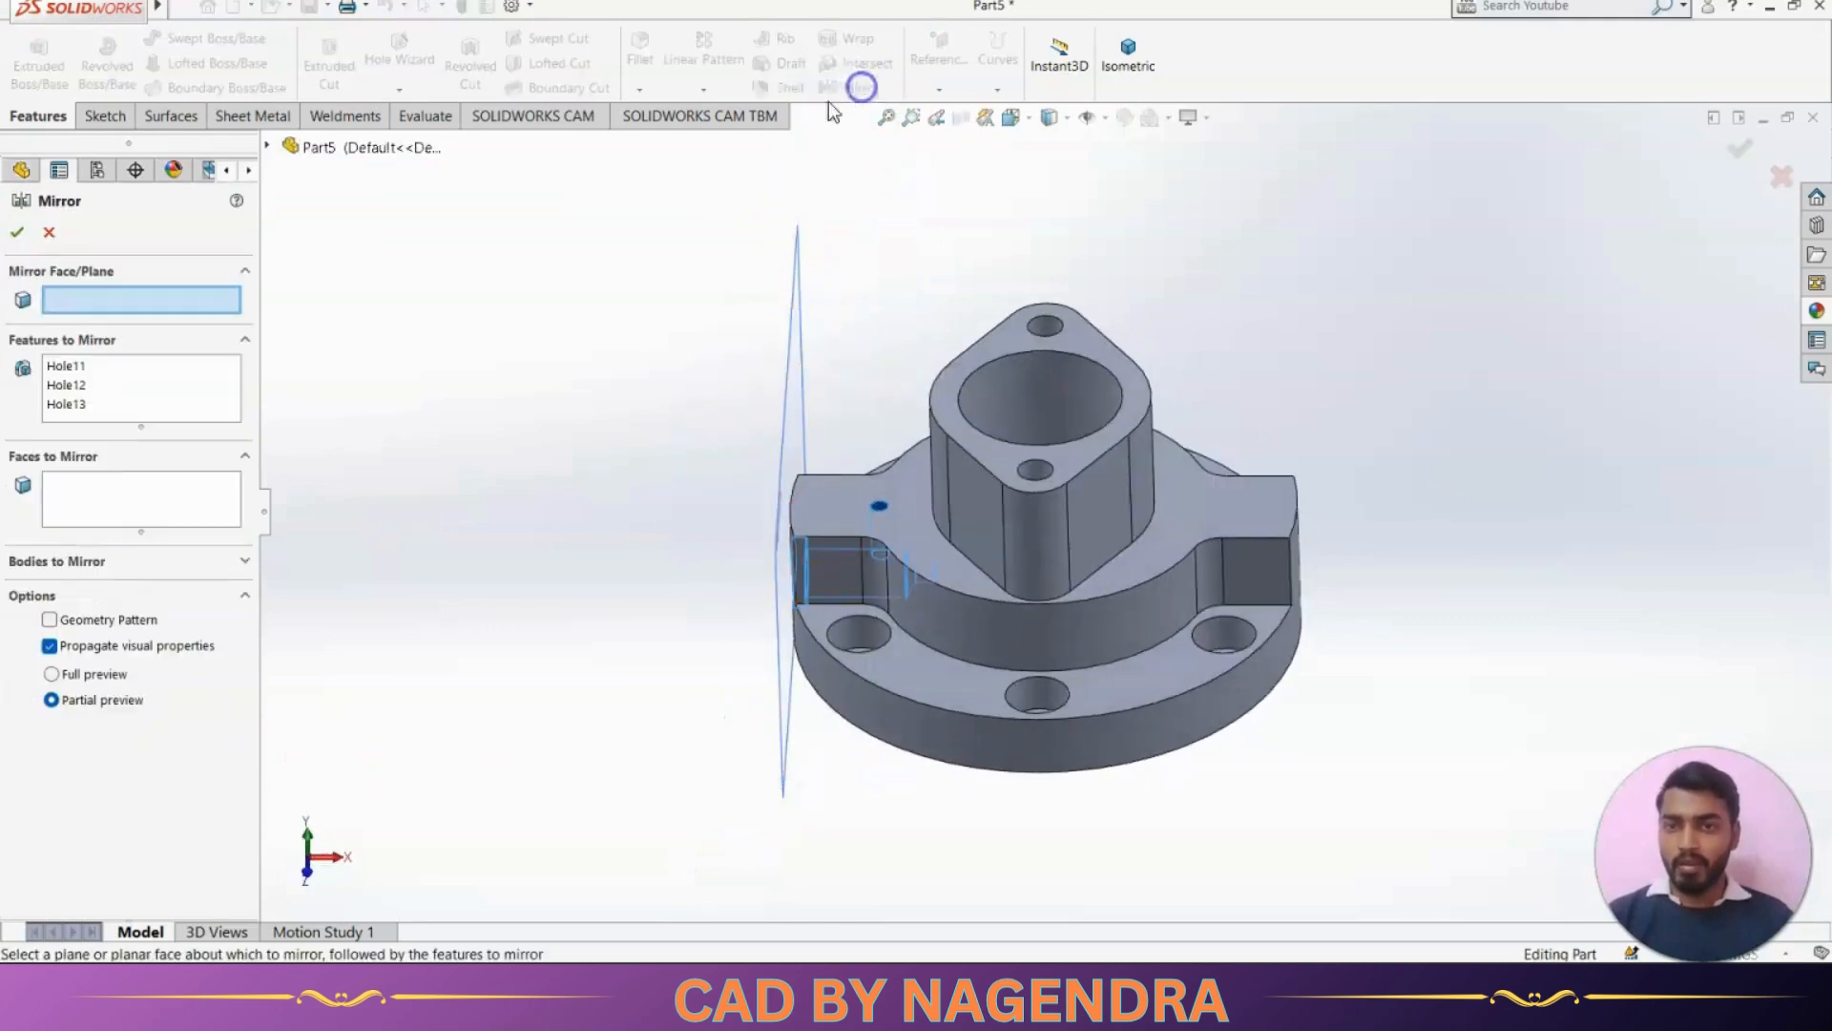
left_click(269, 145)
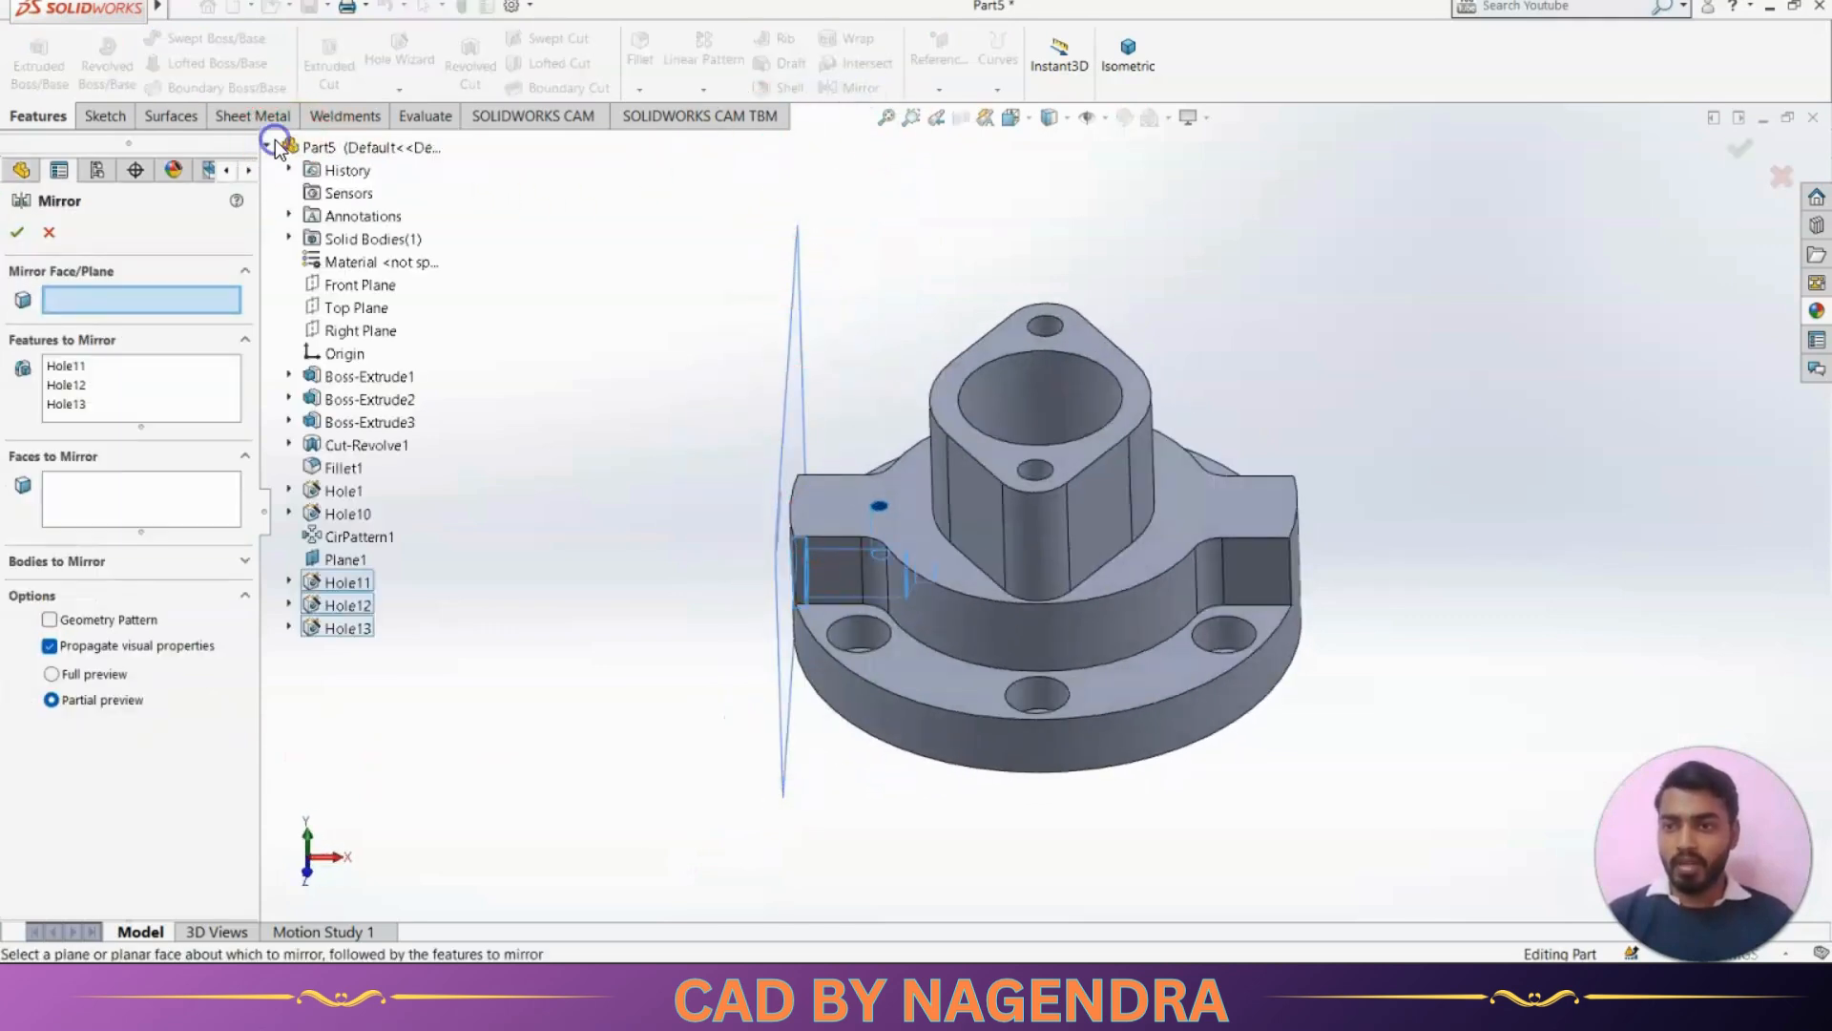
left_click(353, 331)
left_click(17, 232)
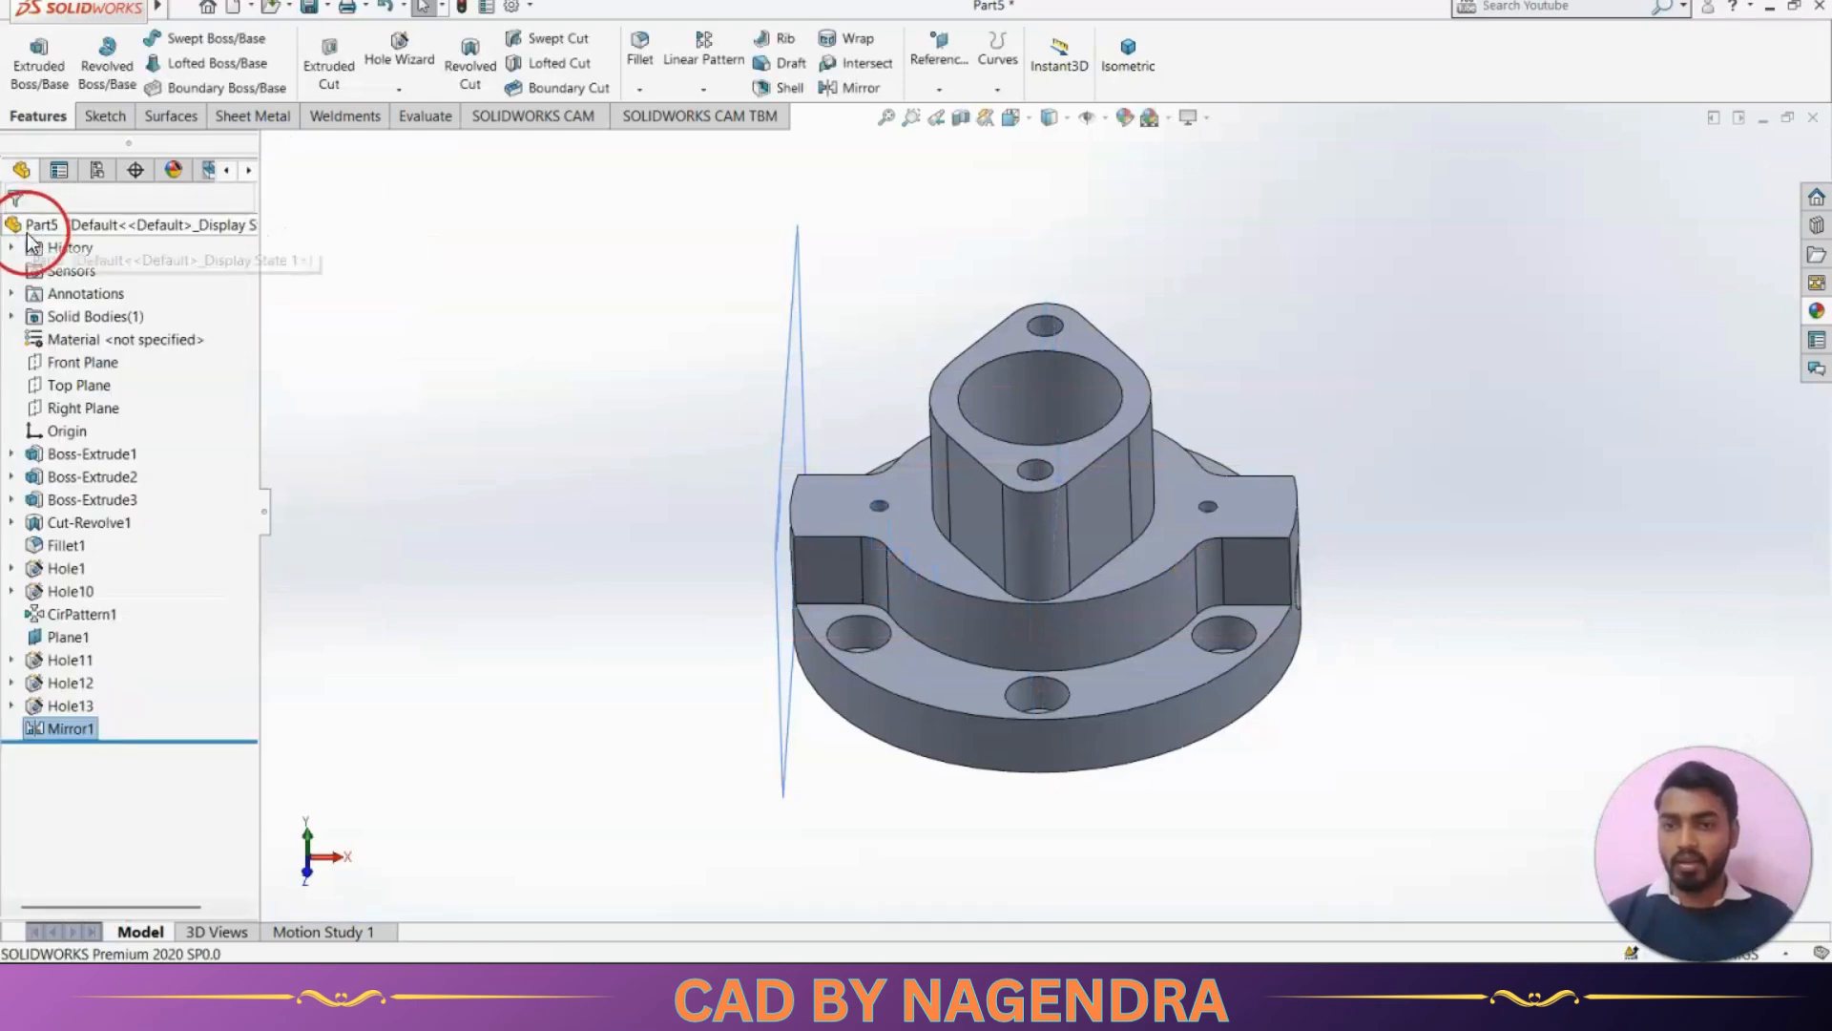
Hide the reference plane Plane1 beside the flange and inspect the mirrored ports and holes
right_click(798, 376)
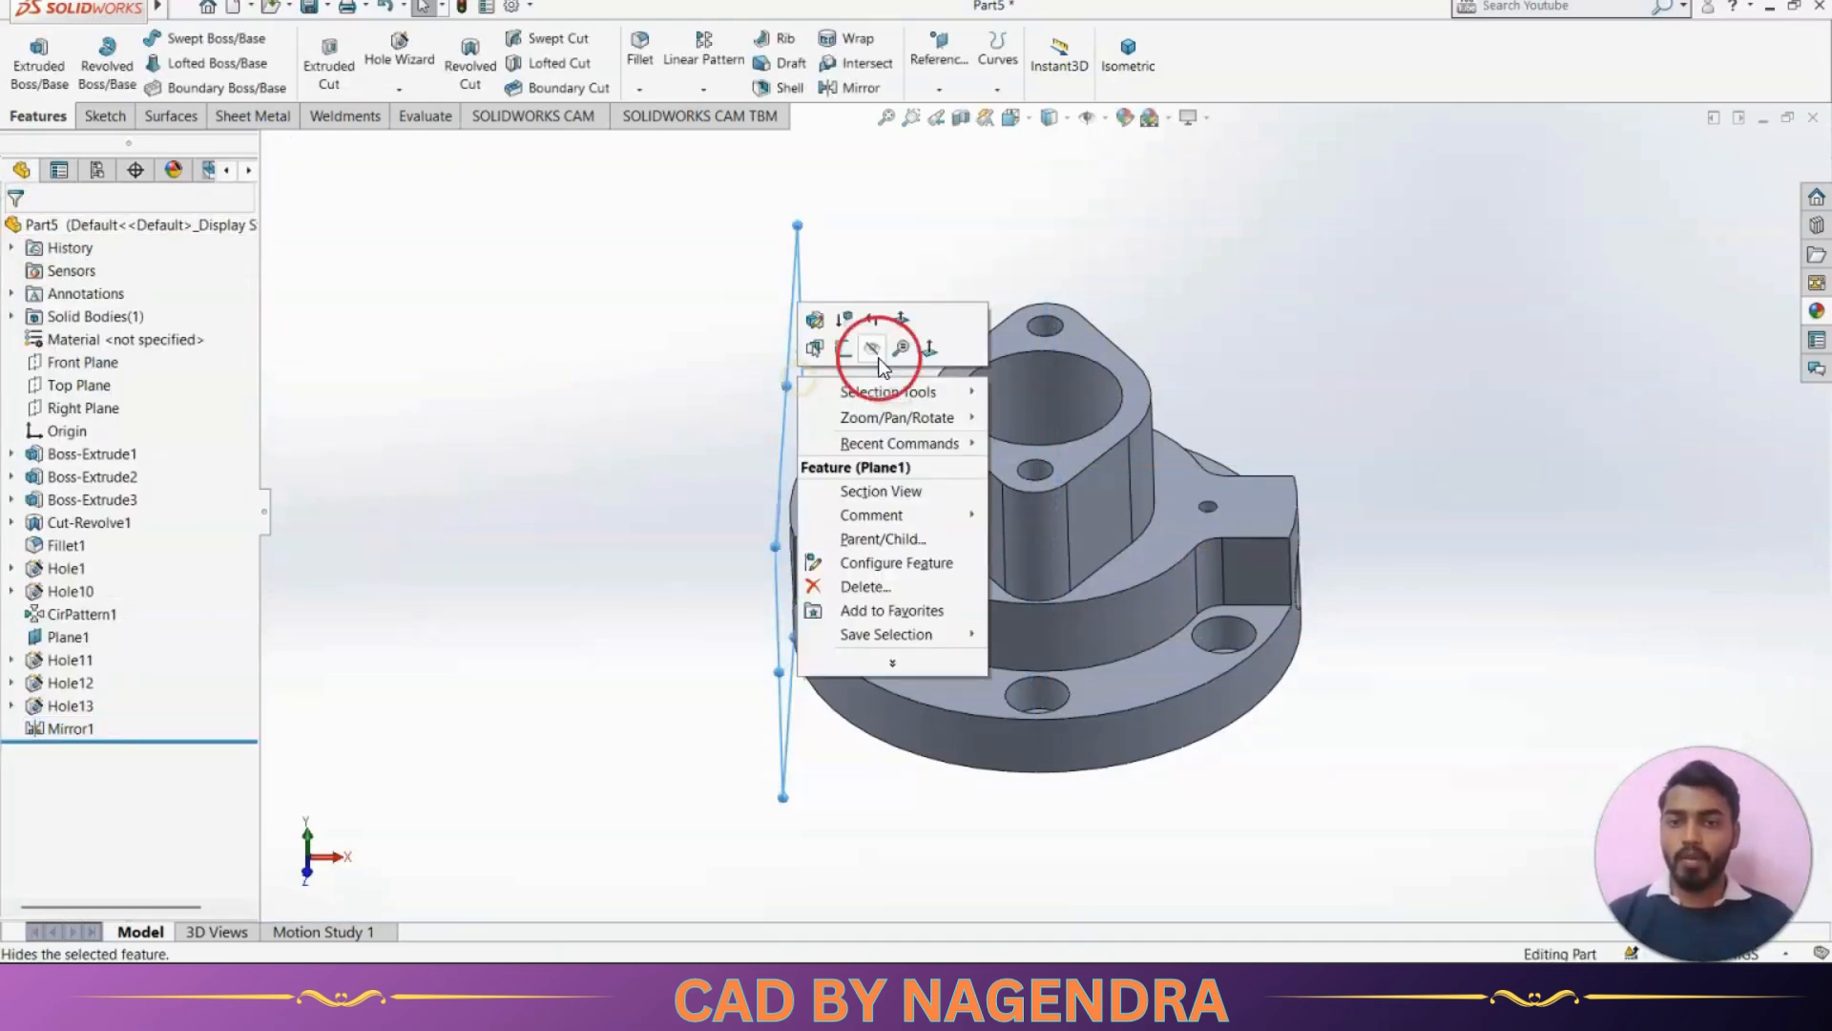
left_click(880, 347)
left_click(1126, 65)
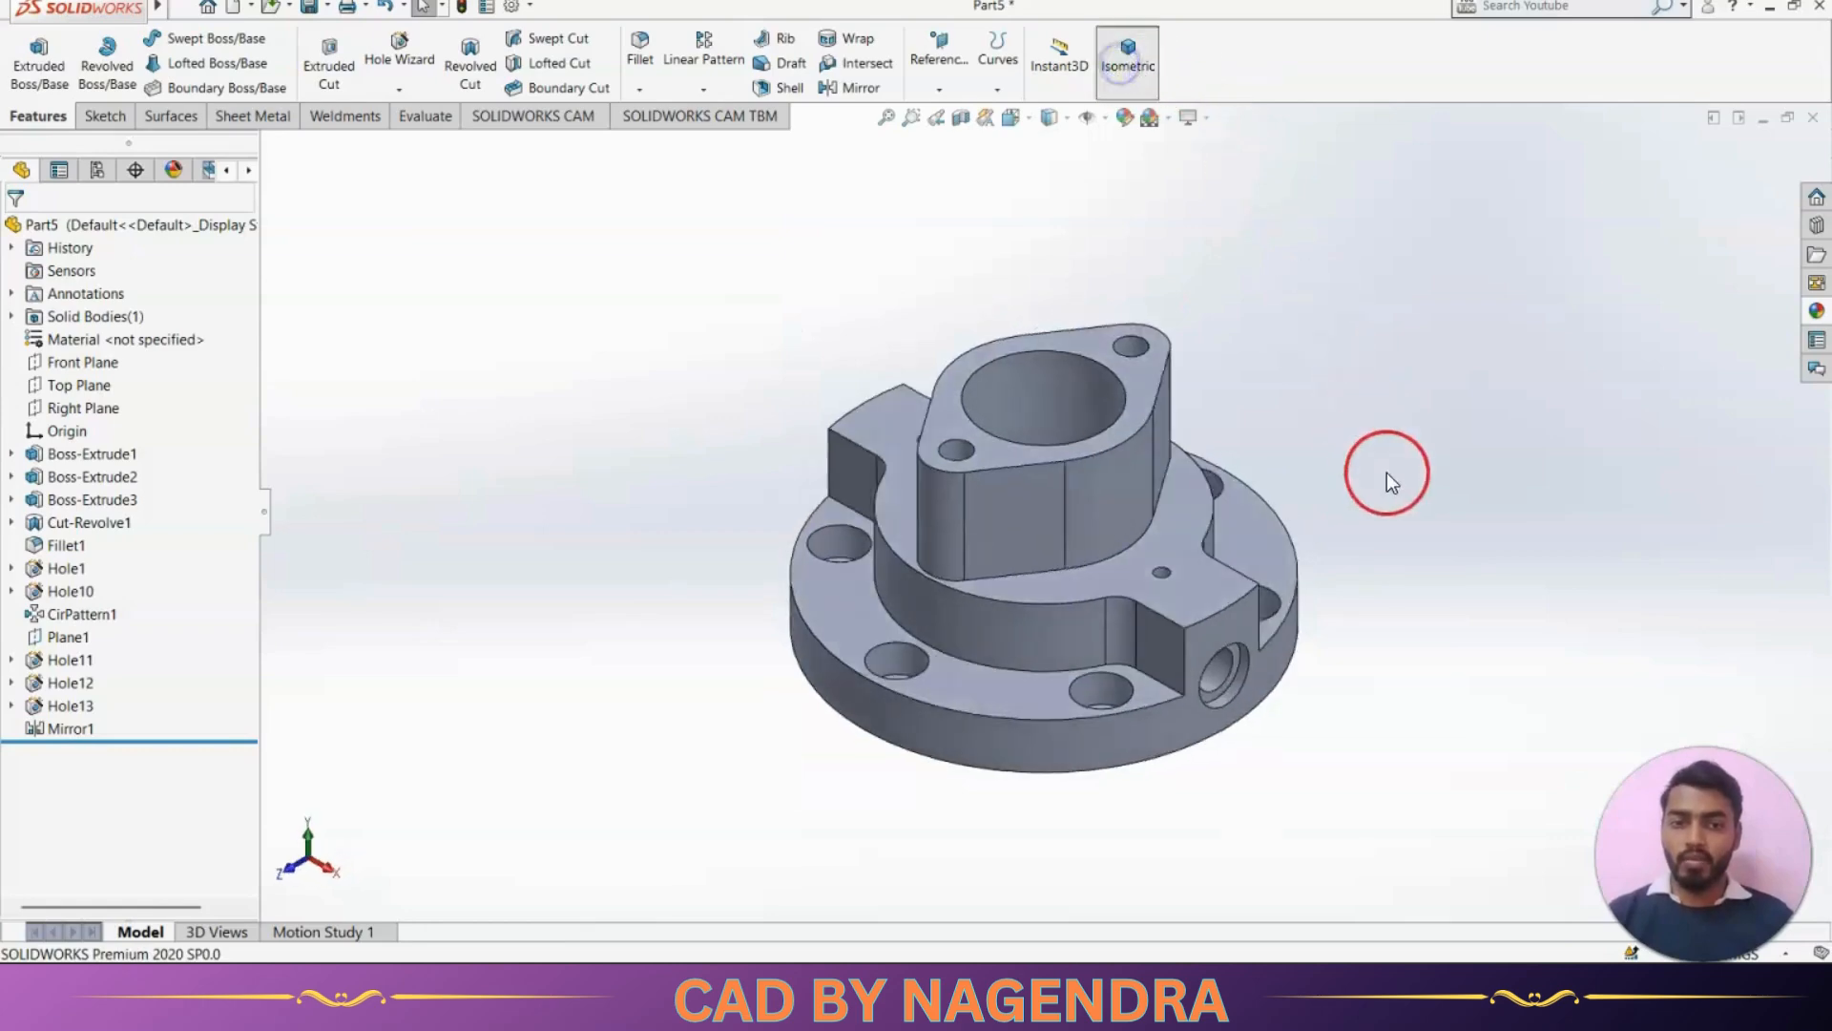
middle_click_drag(1377, 550, 1417, 630)
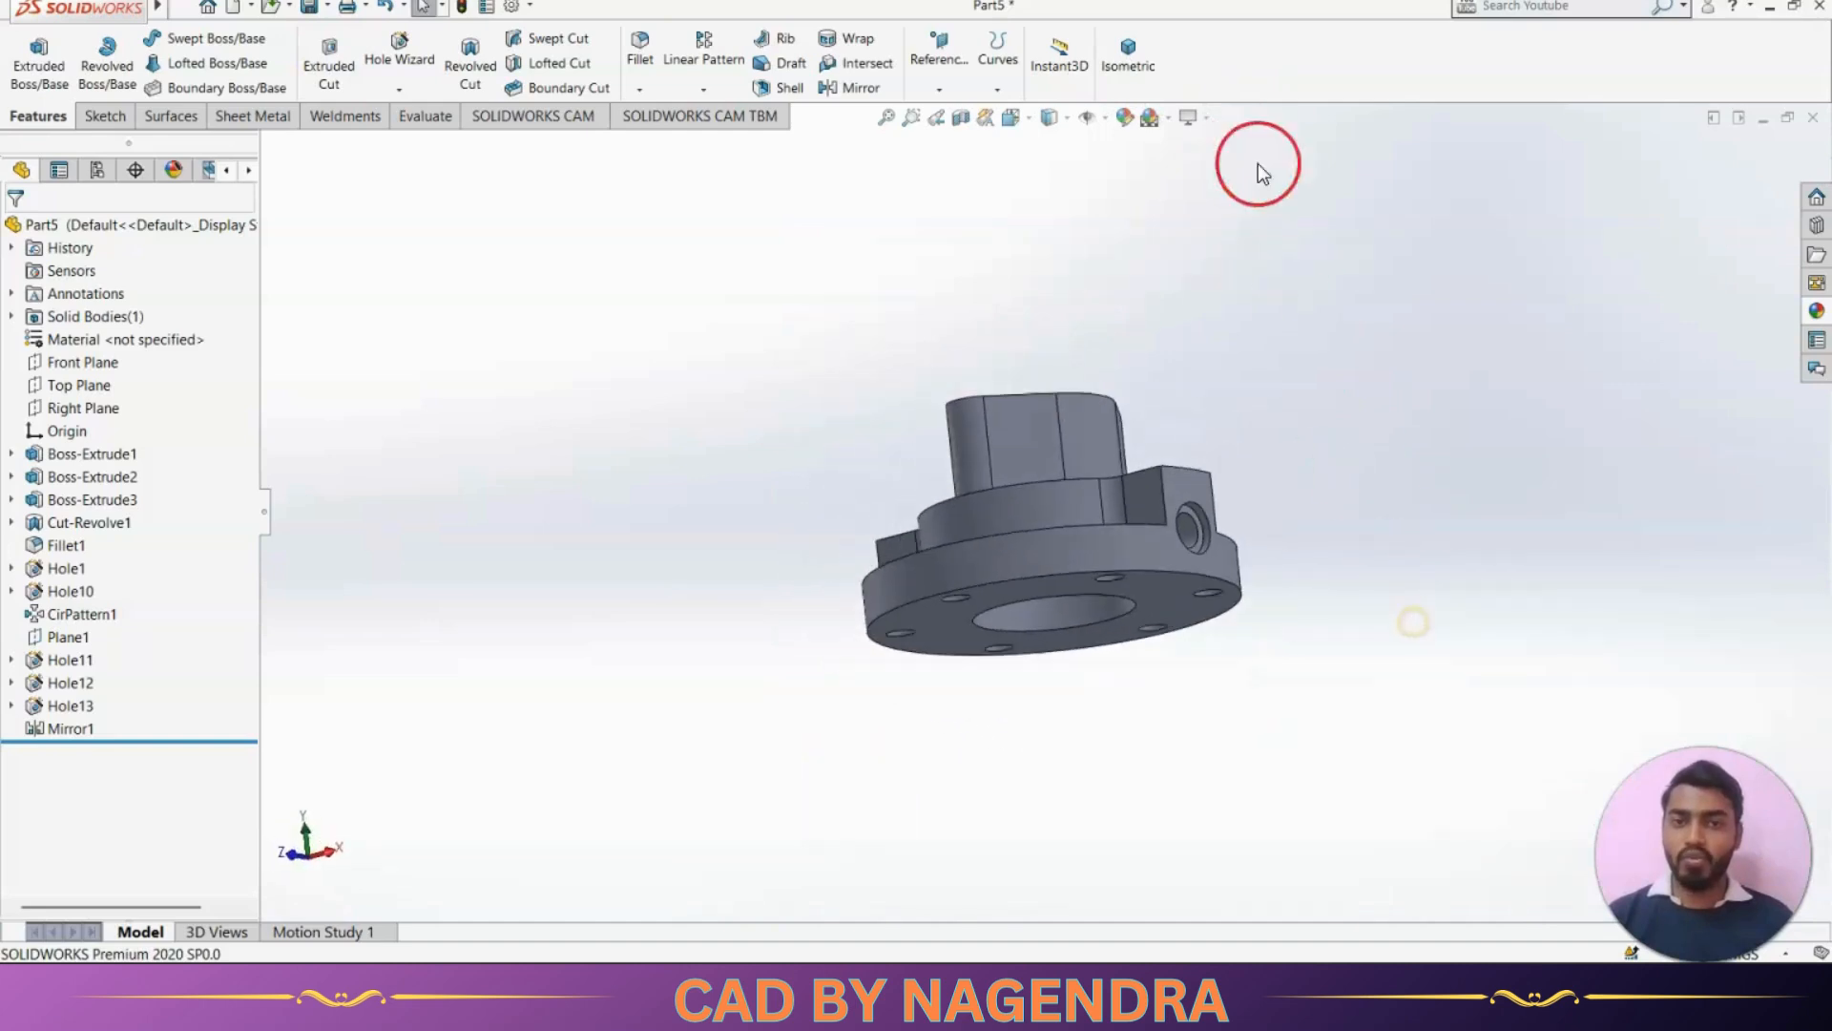
left_click(1105, 44)
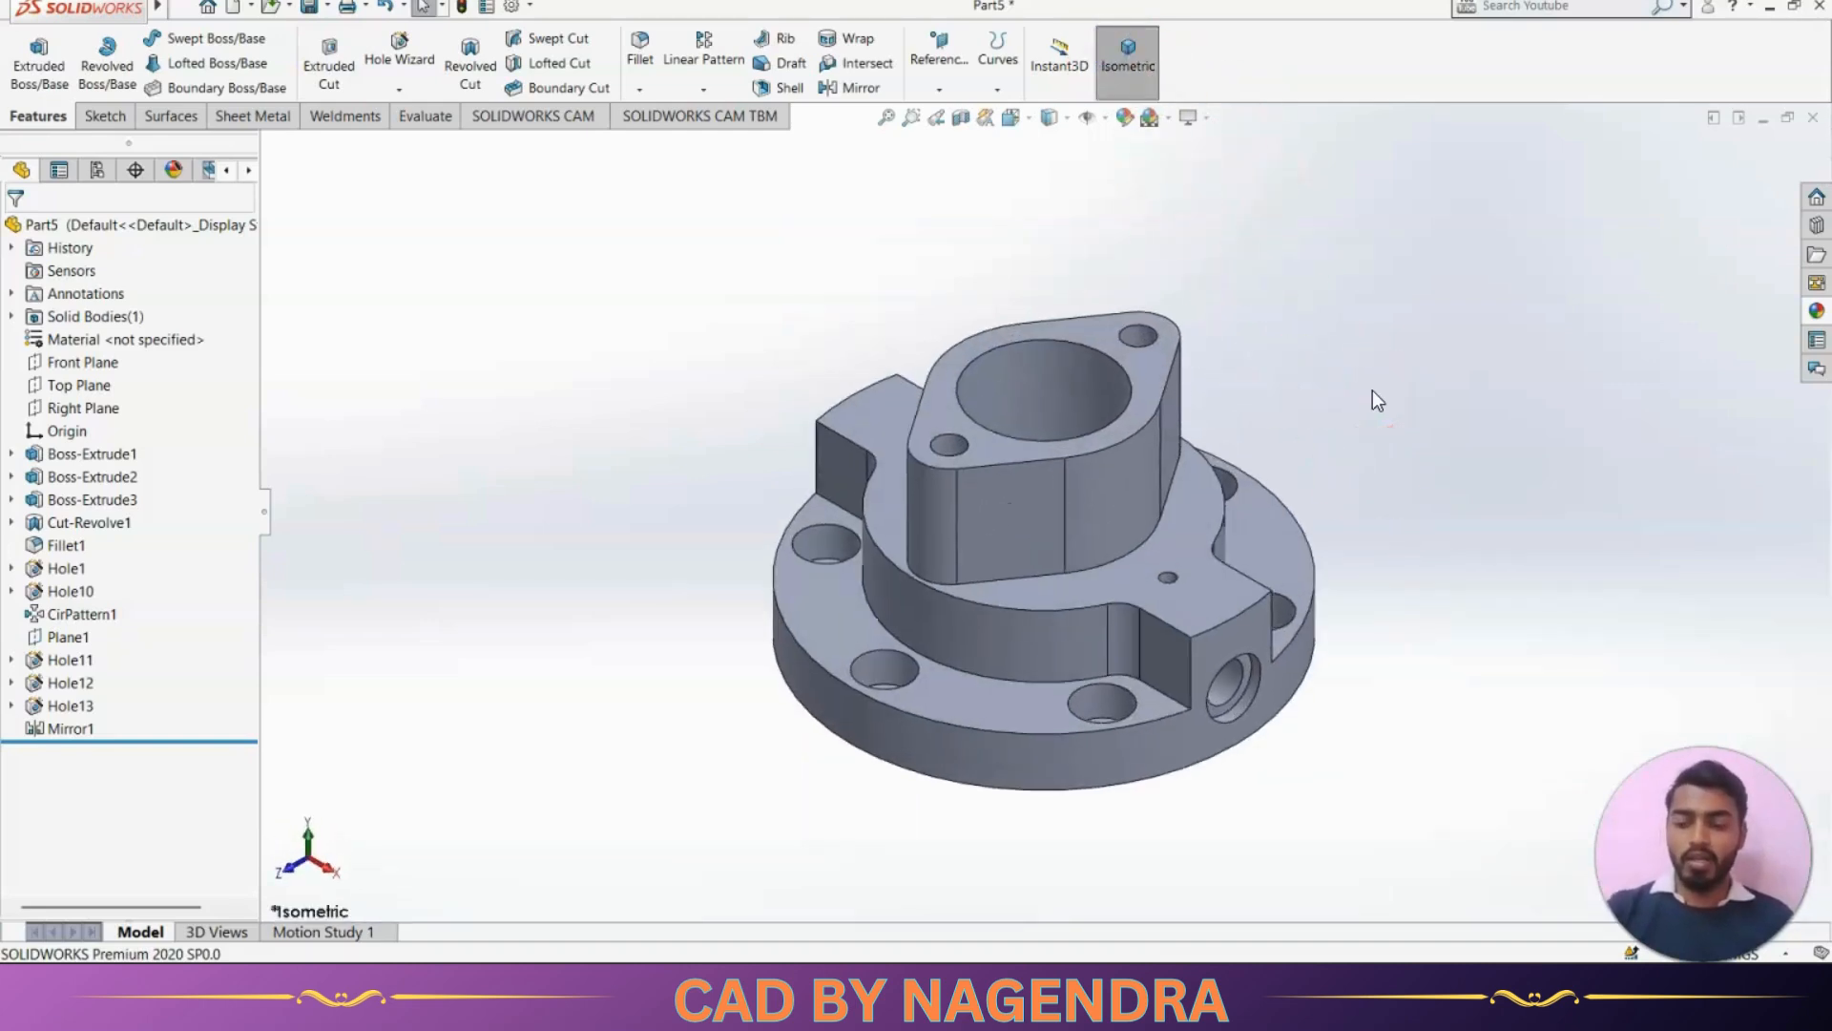
right_click_drag(1373, 391, 1395, 411)
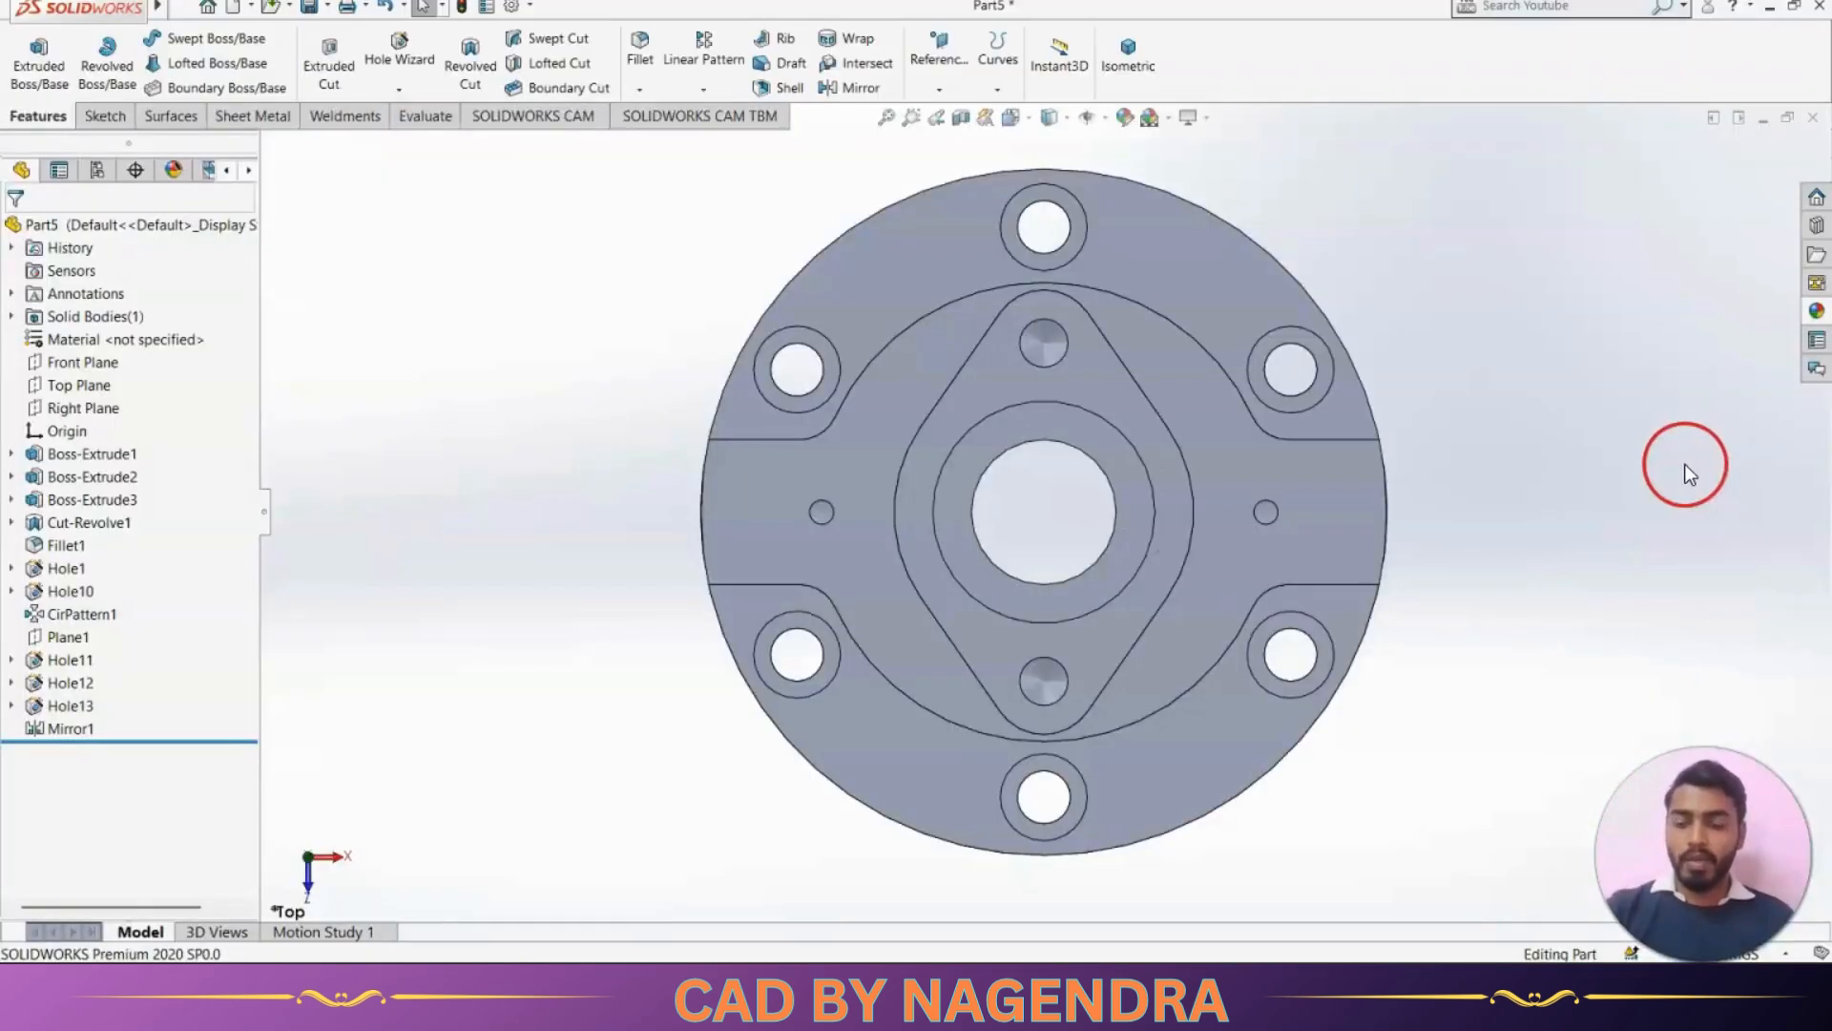
key("ctrl+7")
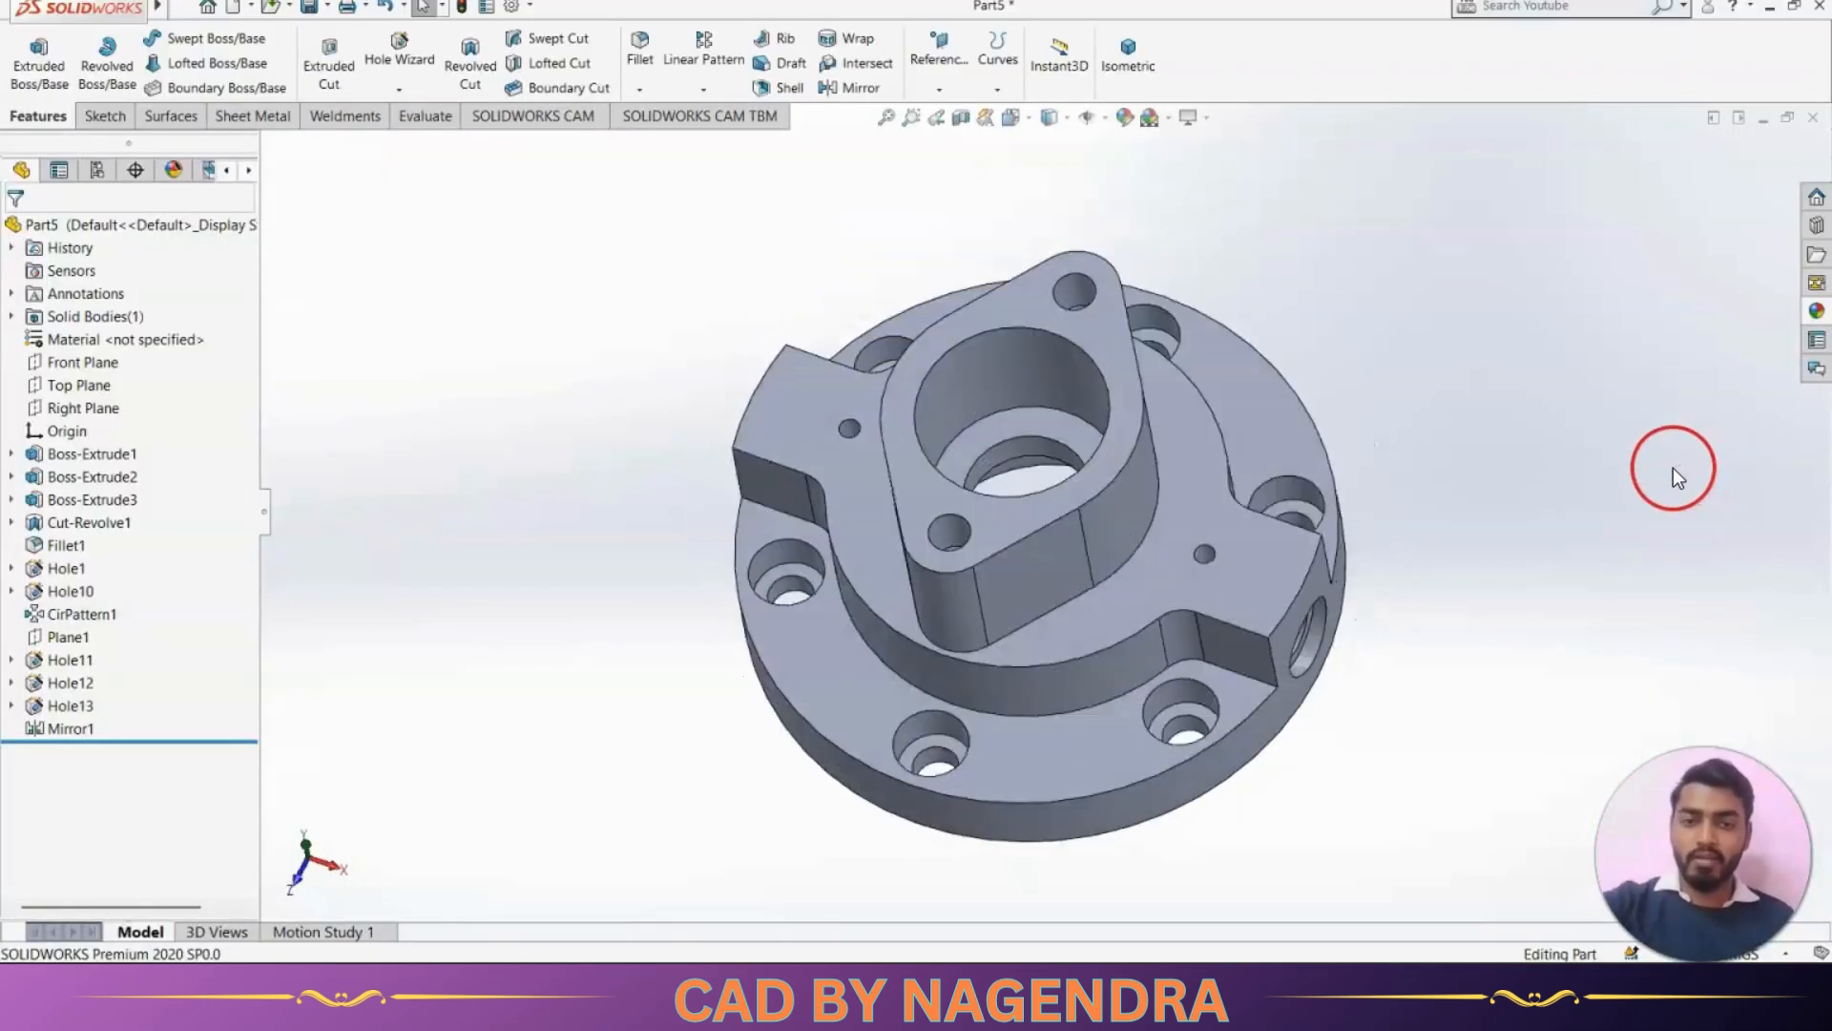
Section the part along the Front Plane and compare the front section with the reference drawing
left_click(962, 118)
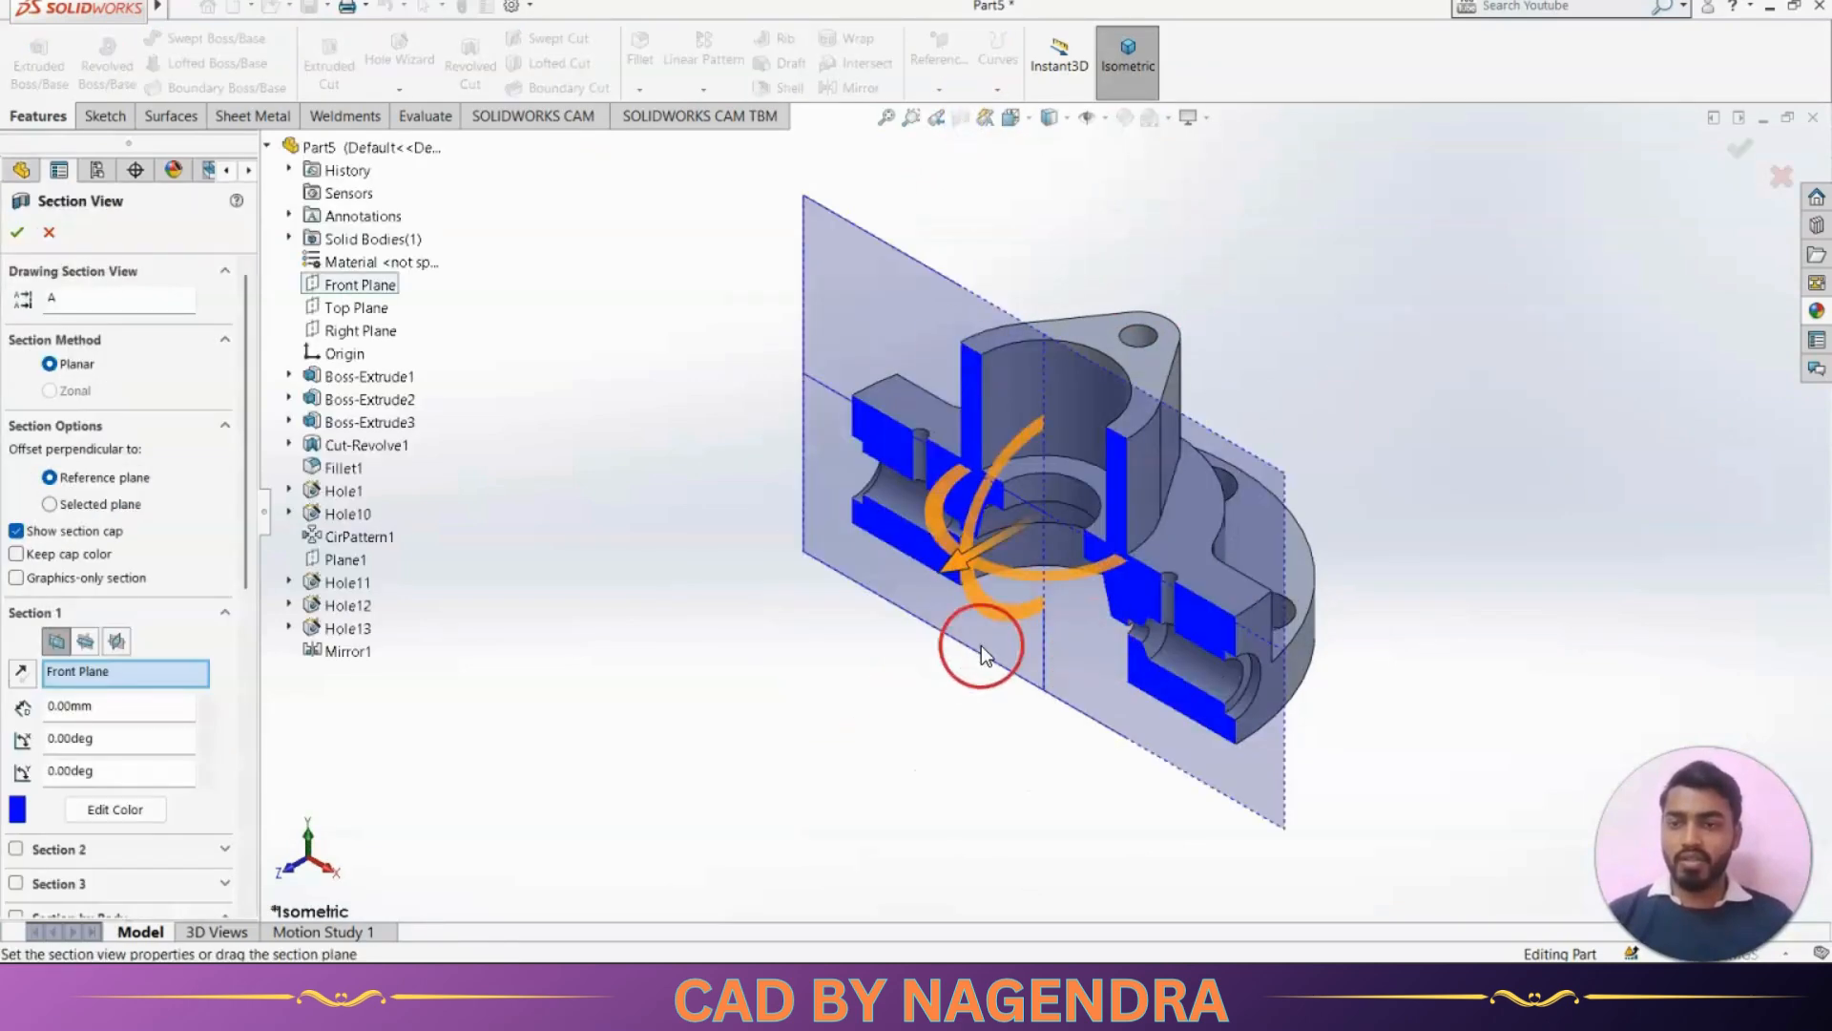
left_click(16, 232)
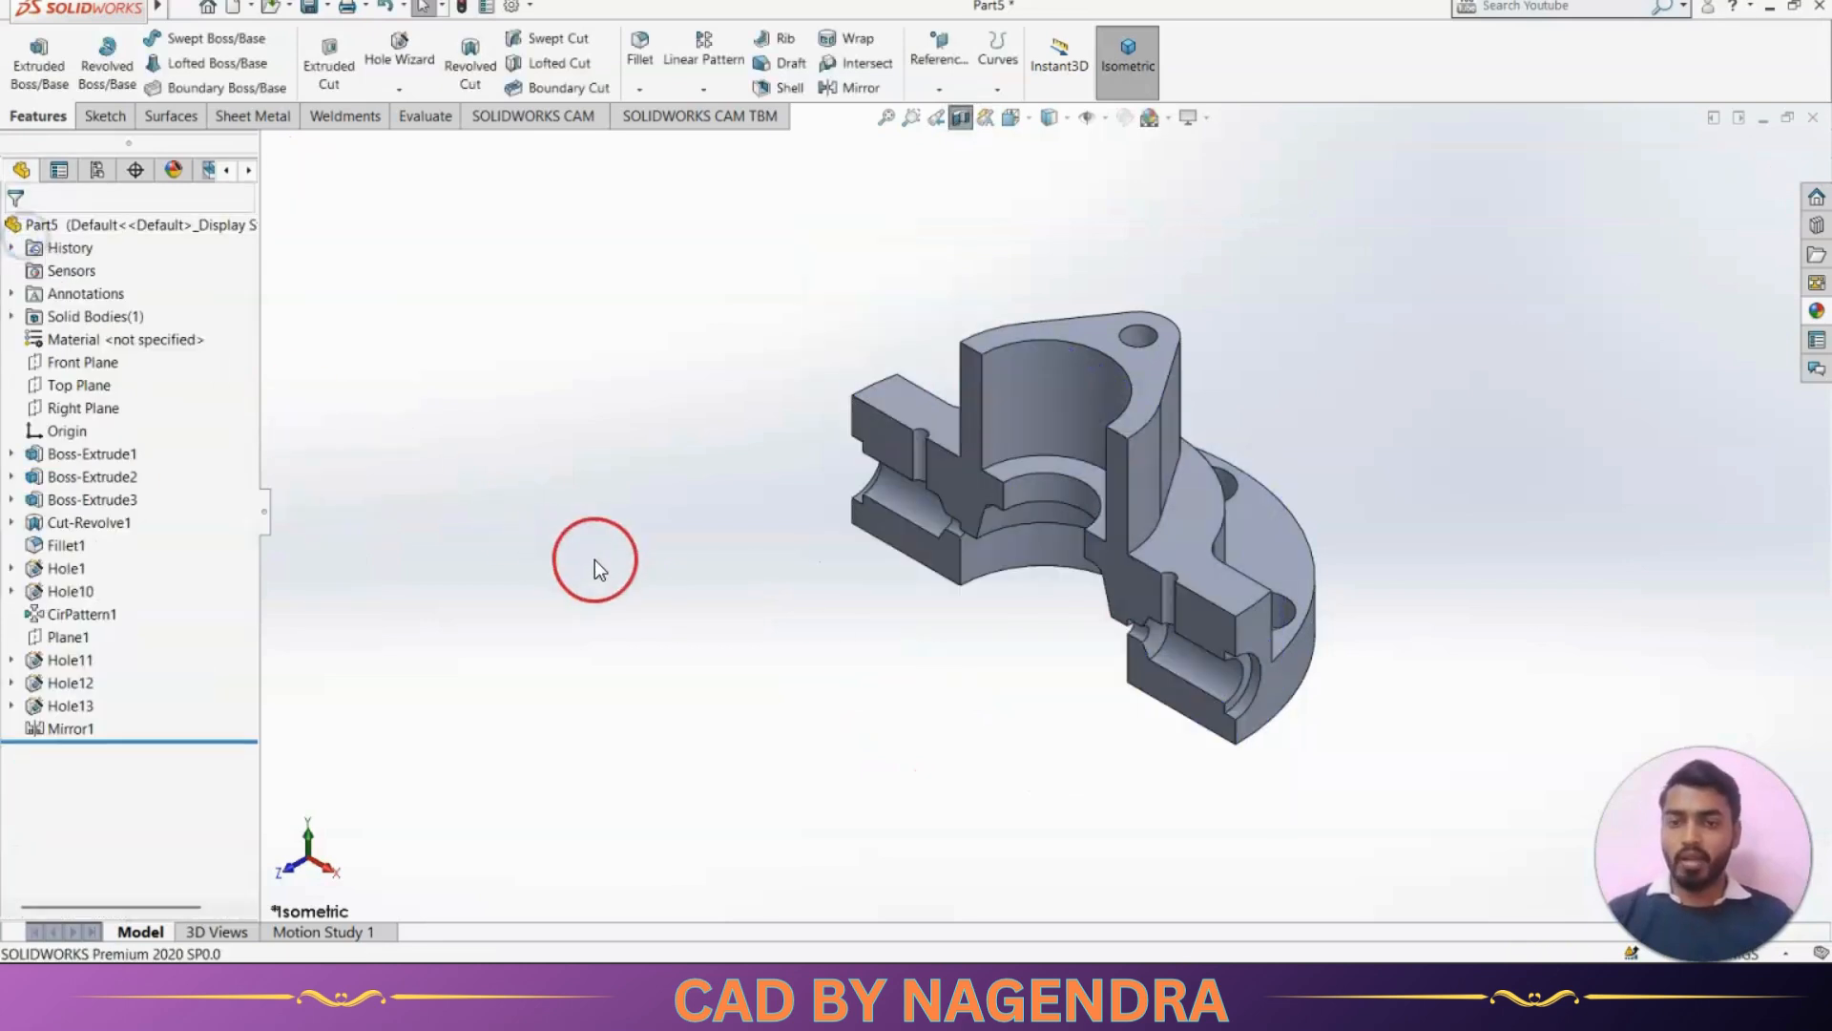
key("ctrl+1")
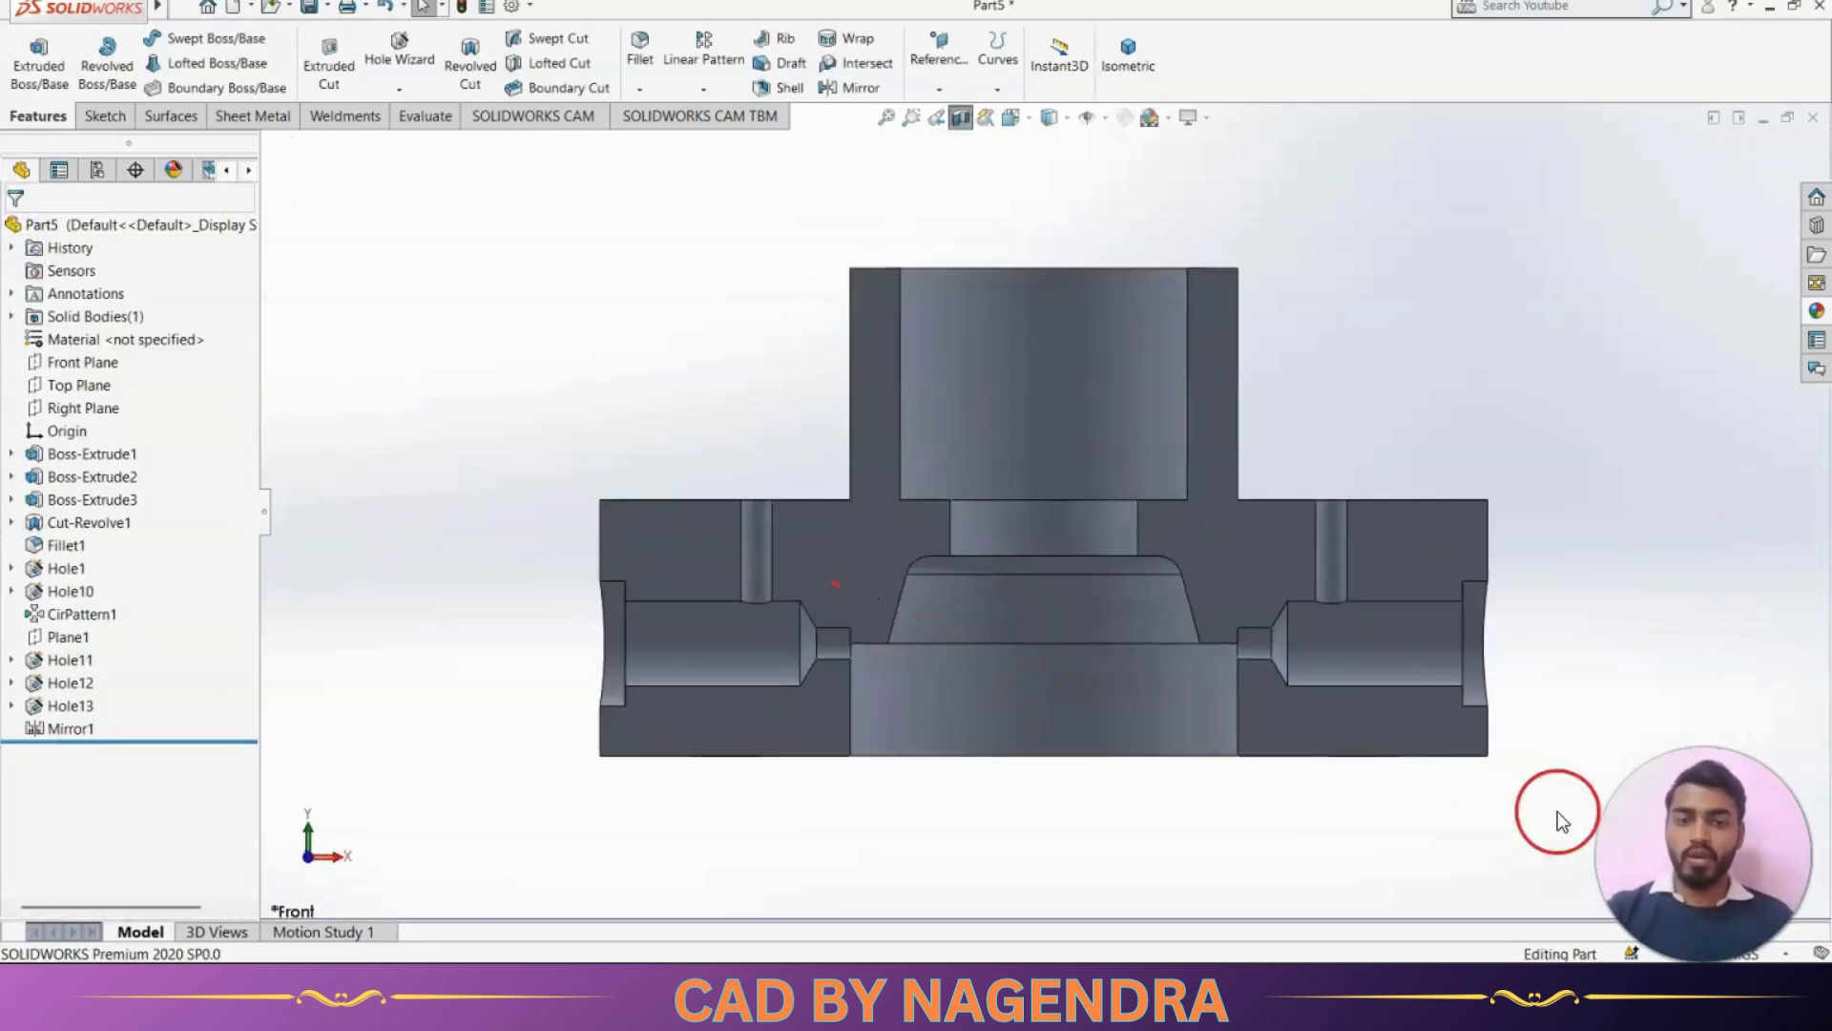
key("alt+Tab")
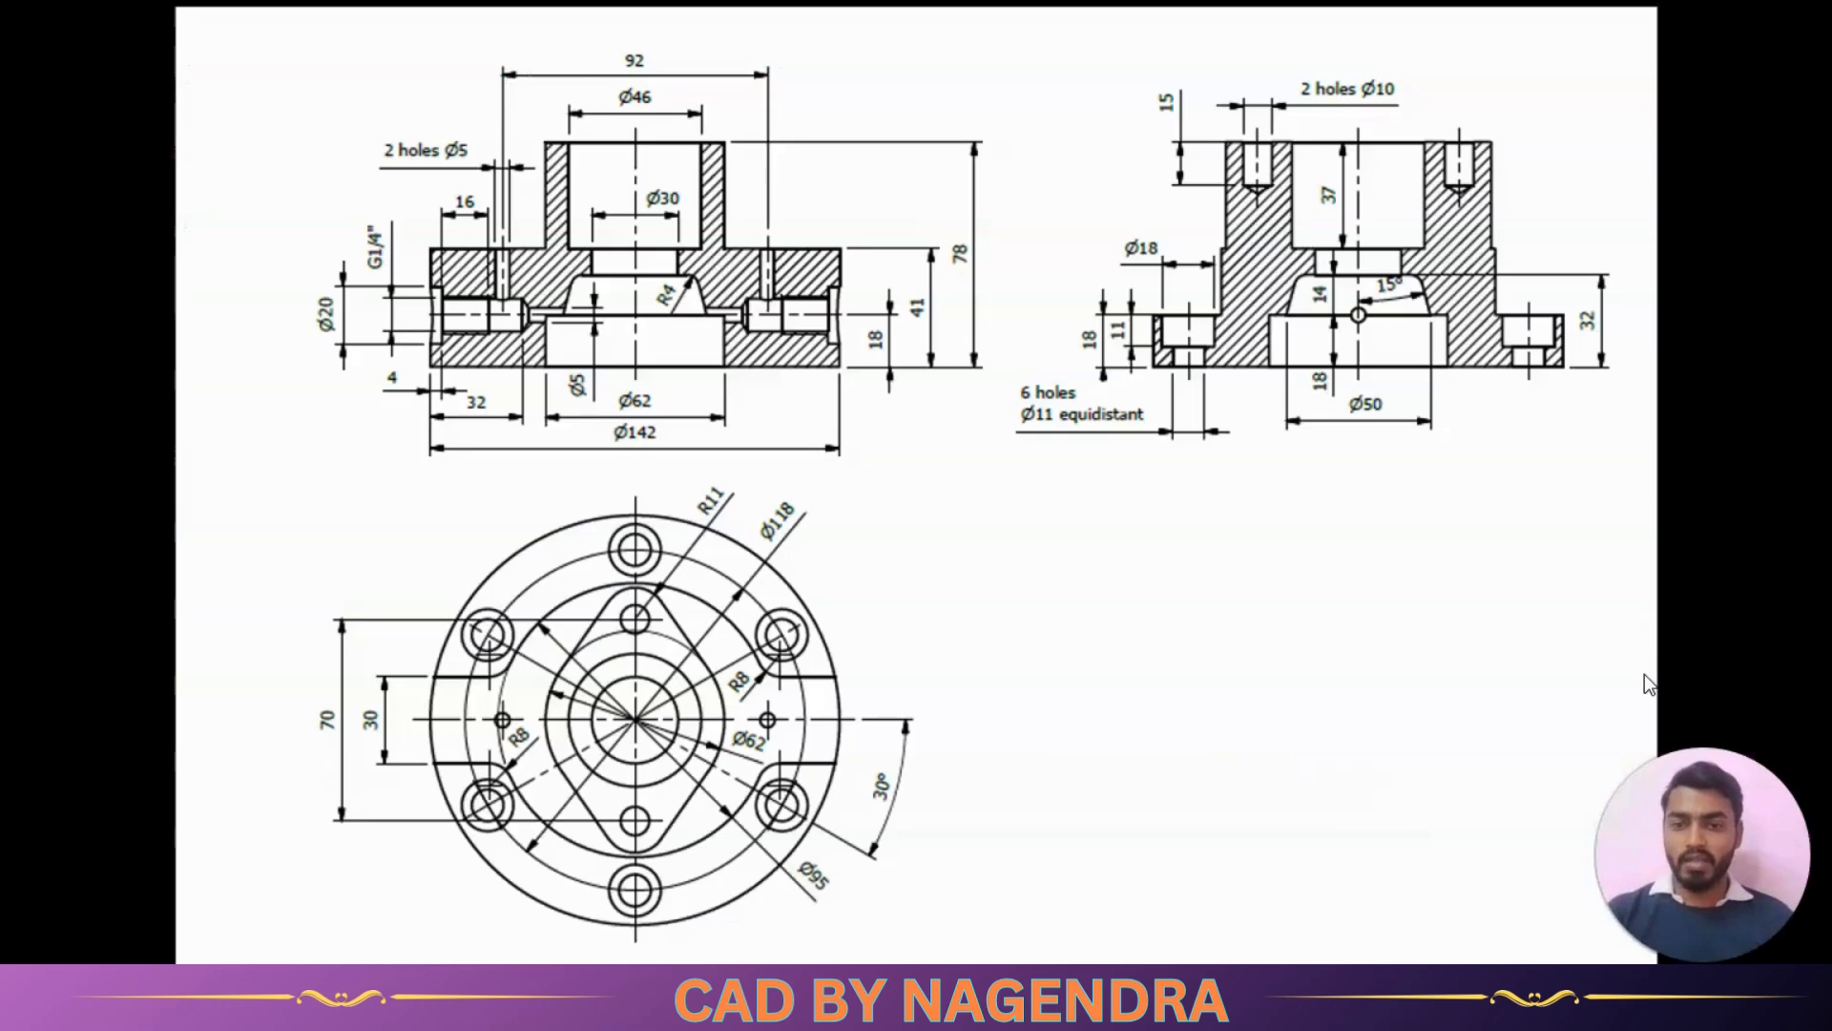
key("alt+Tab")
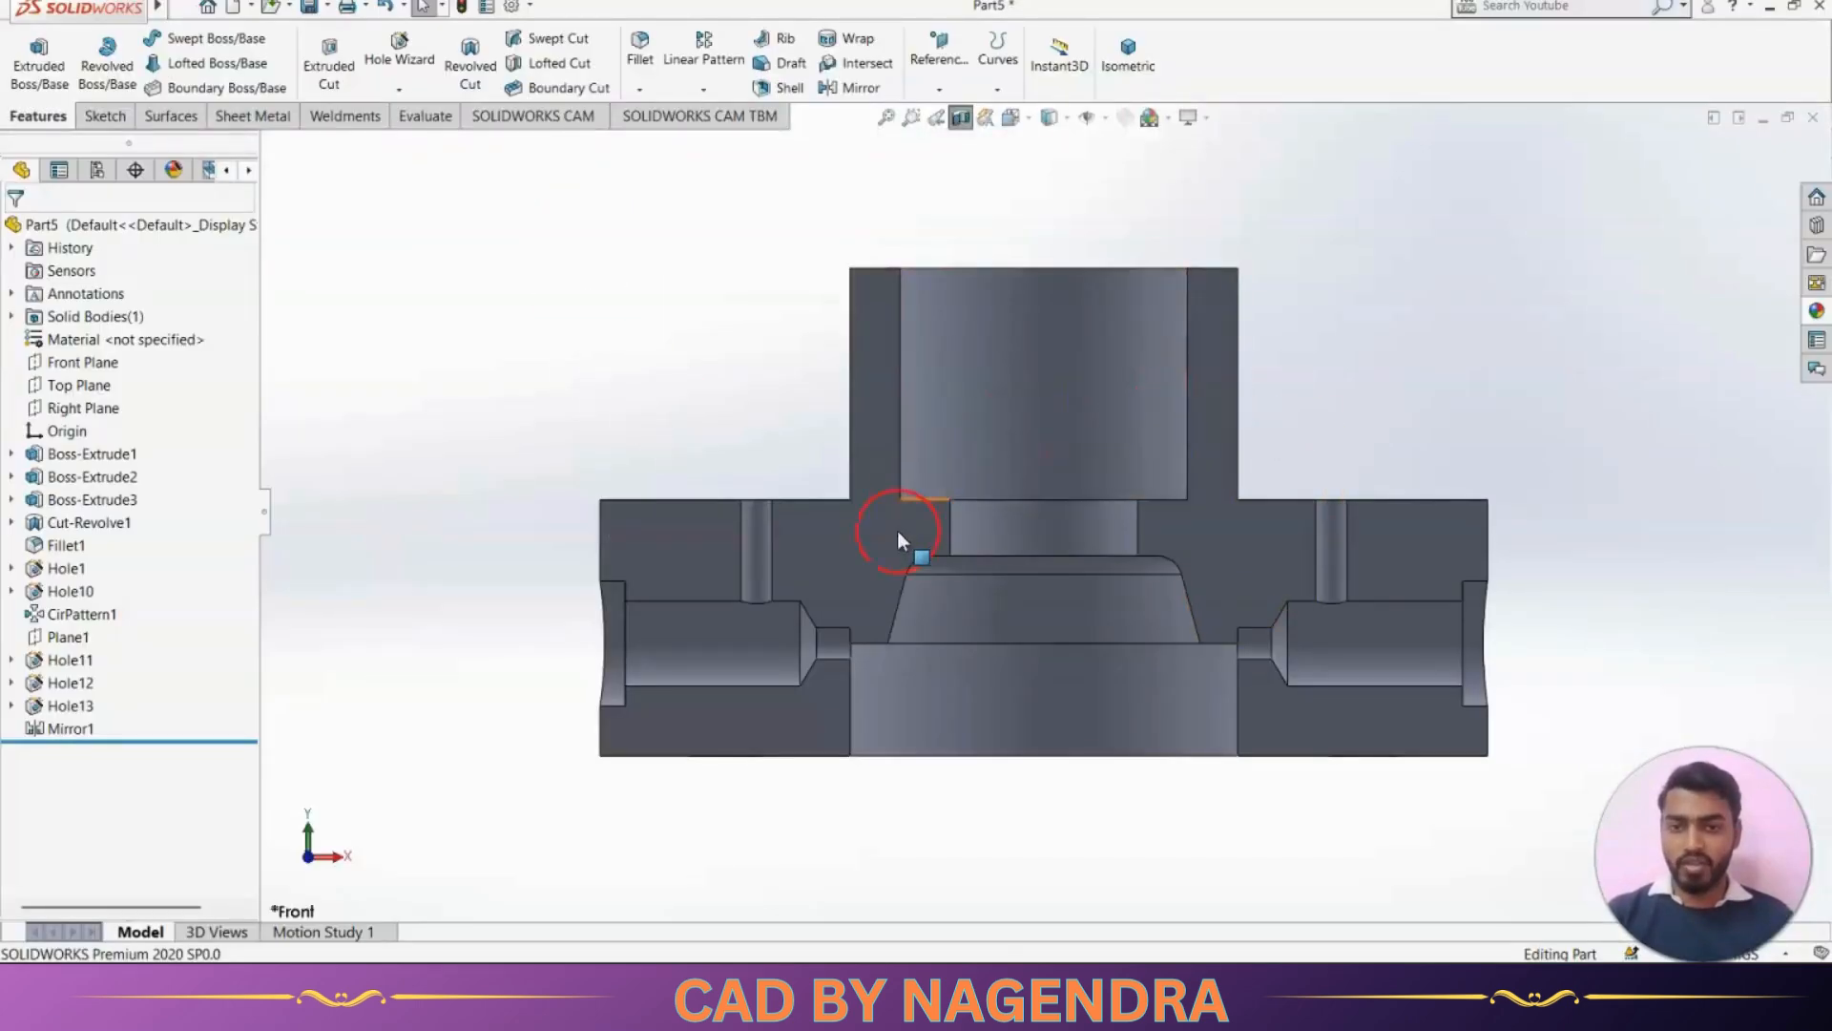
key("alt+Tab")
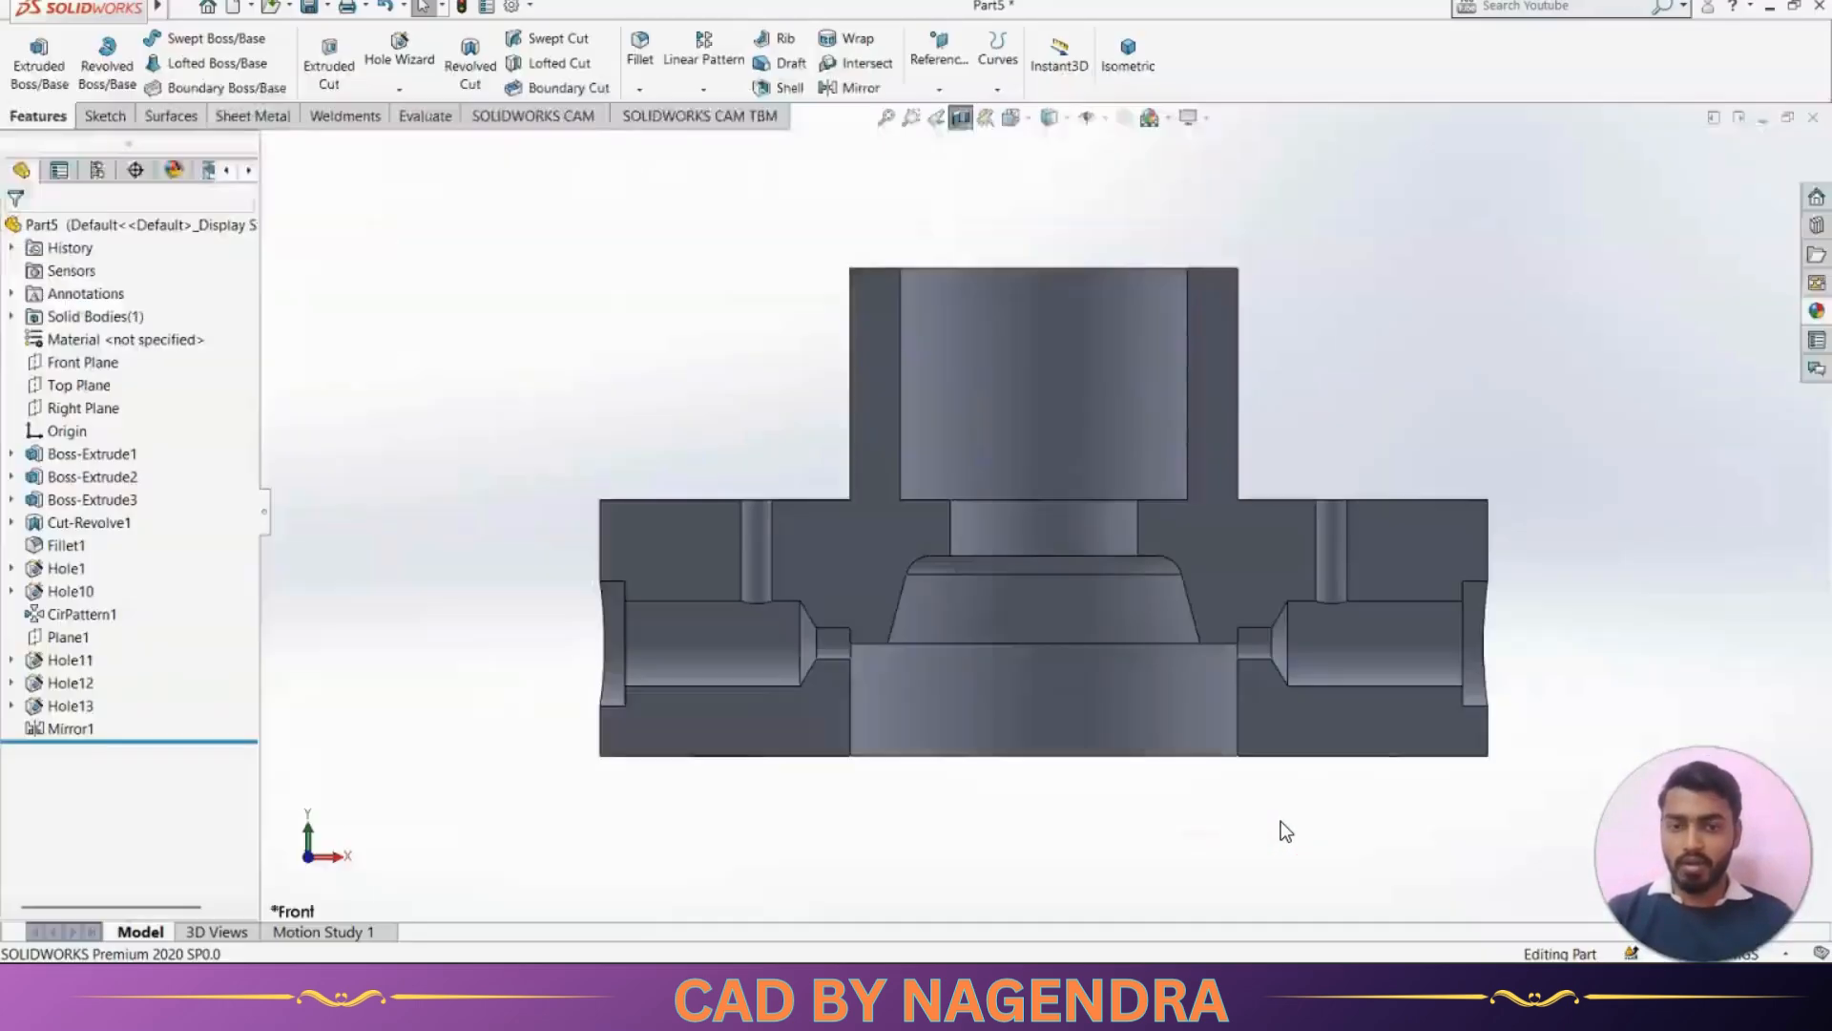
key("alt+Tab")
key("alt+Tab")
key("alt+Tab")
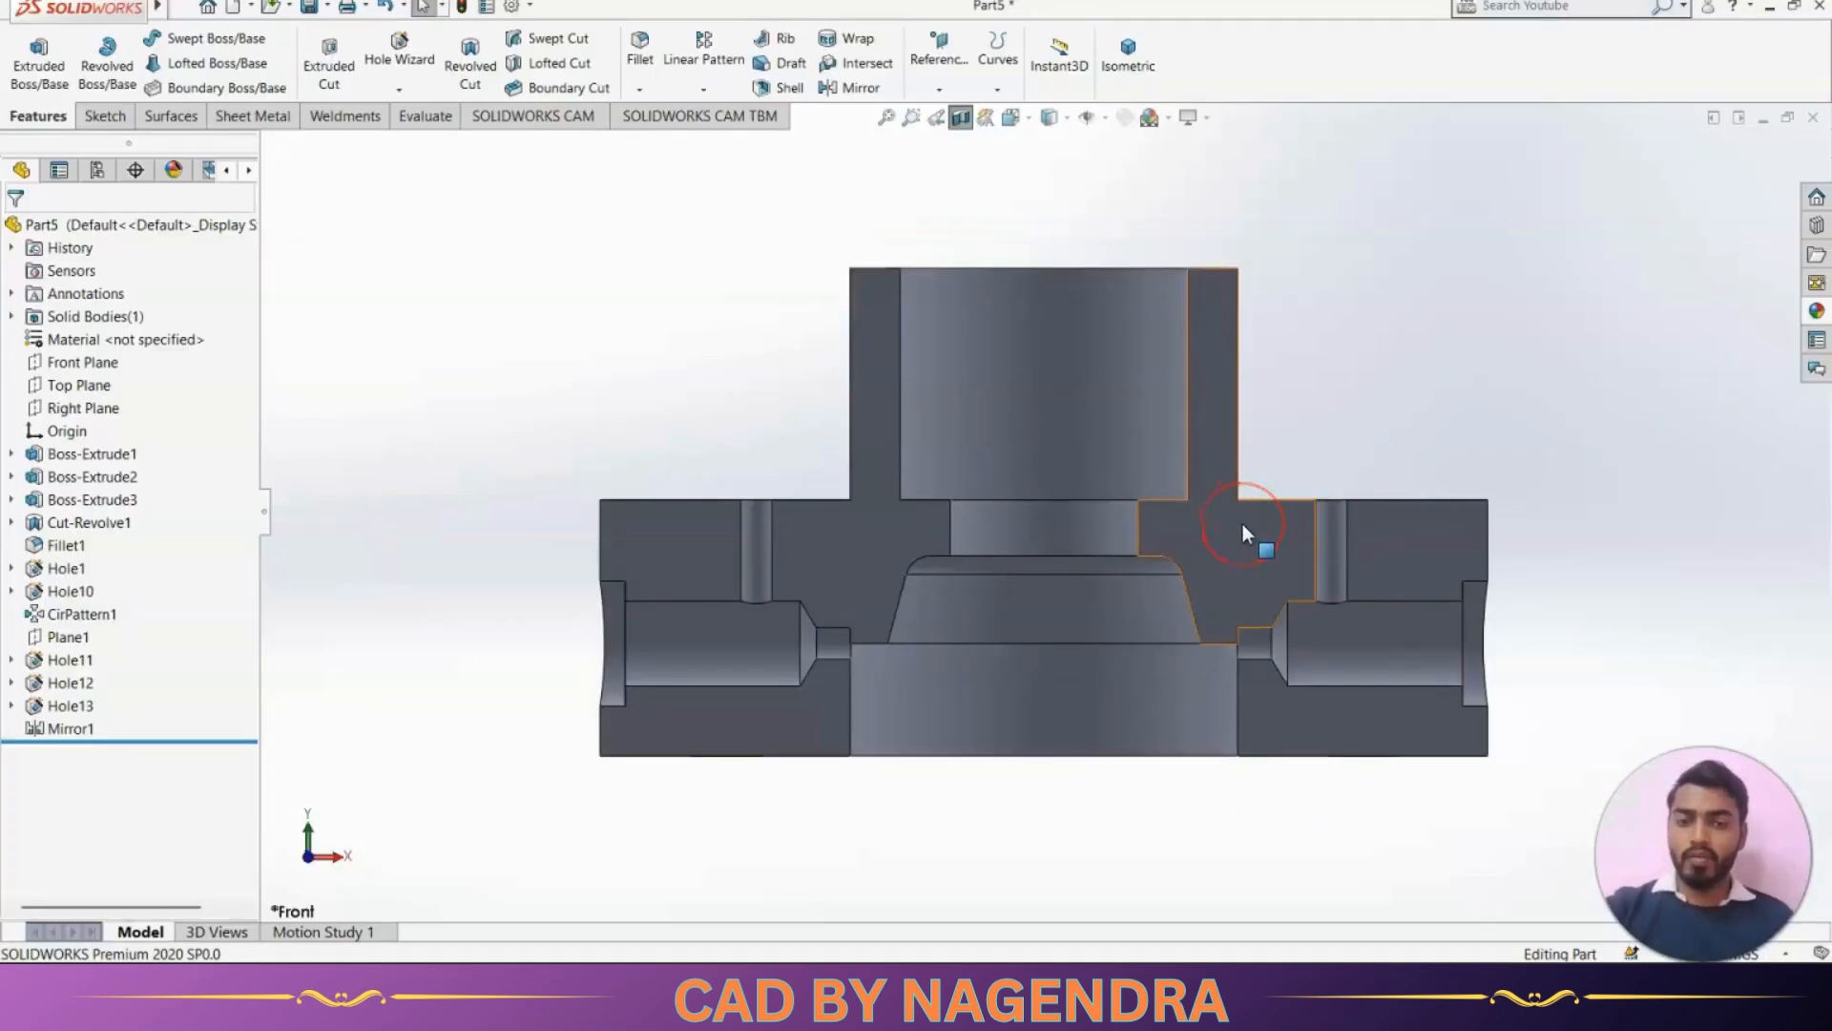
Section the part along the Right Plane instead and compare the side section with the reference drawing
key("ctrl+4")
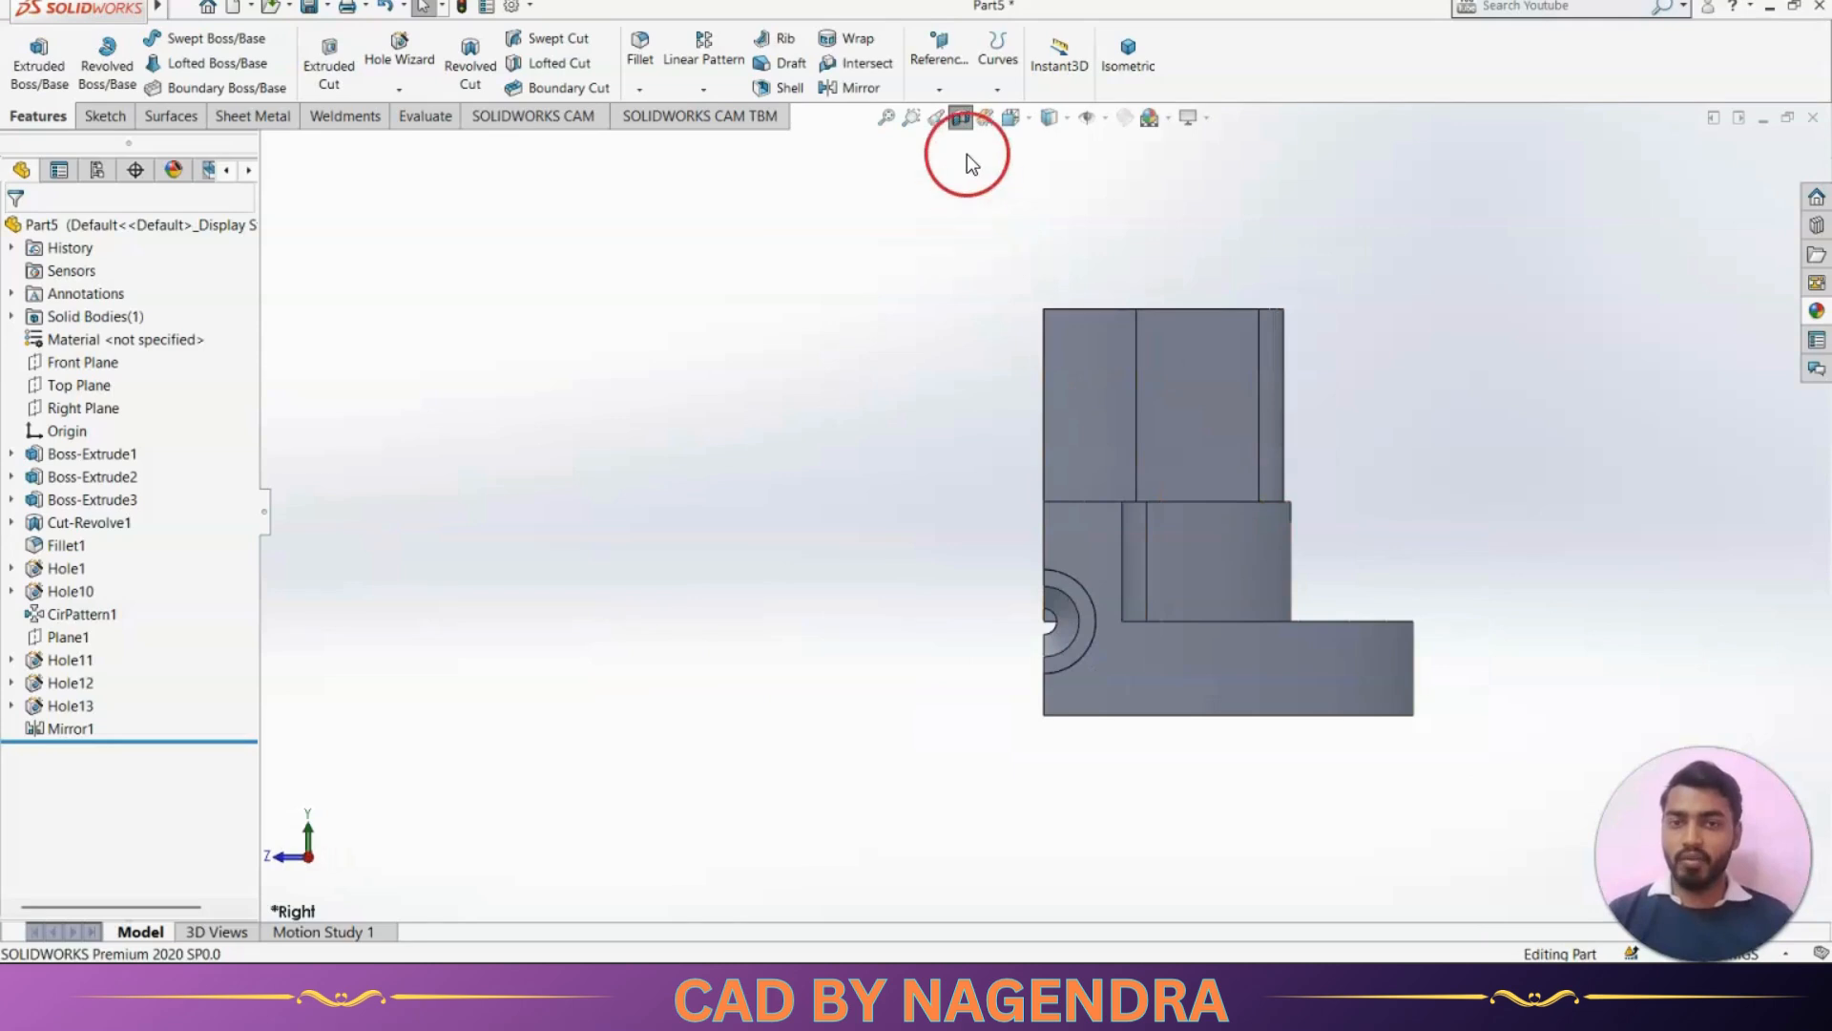
left_click(961, 117)
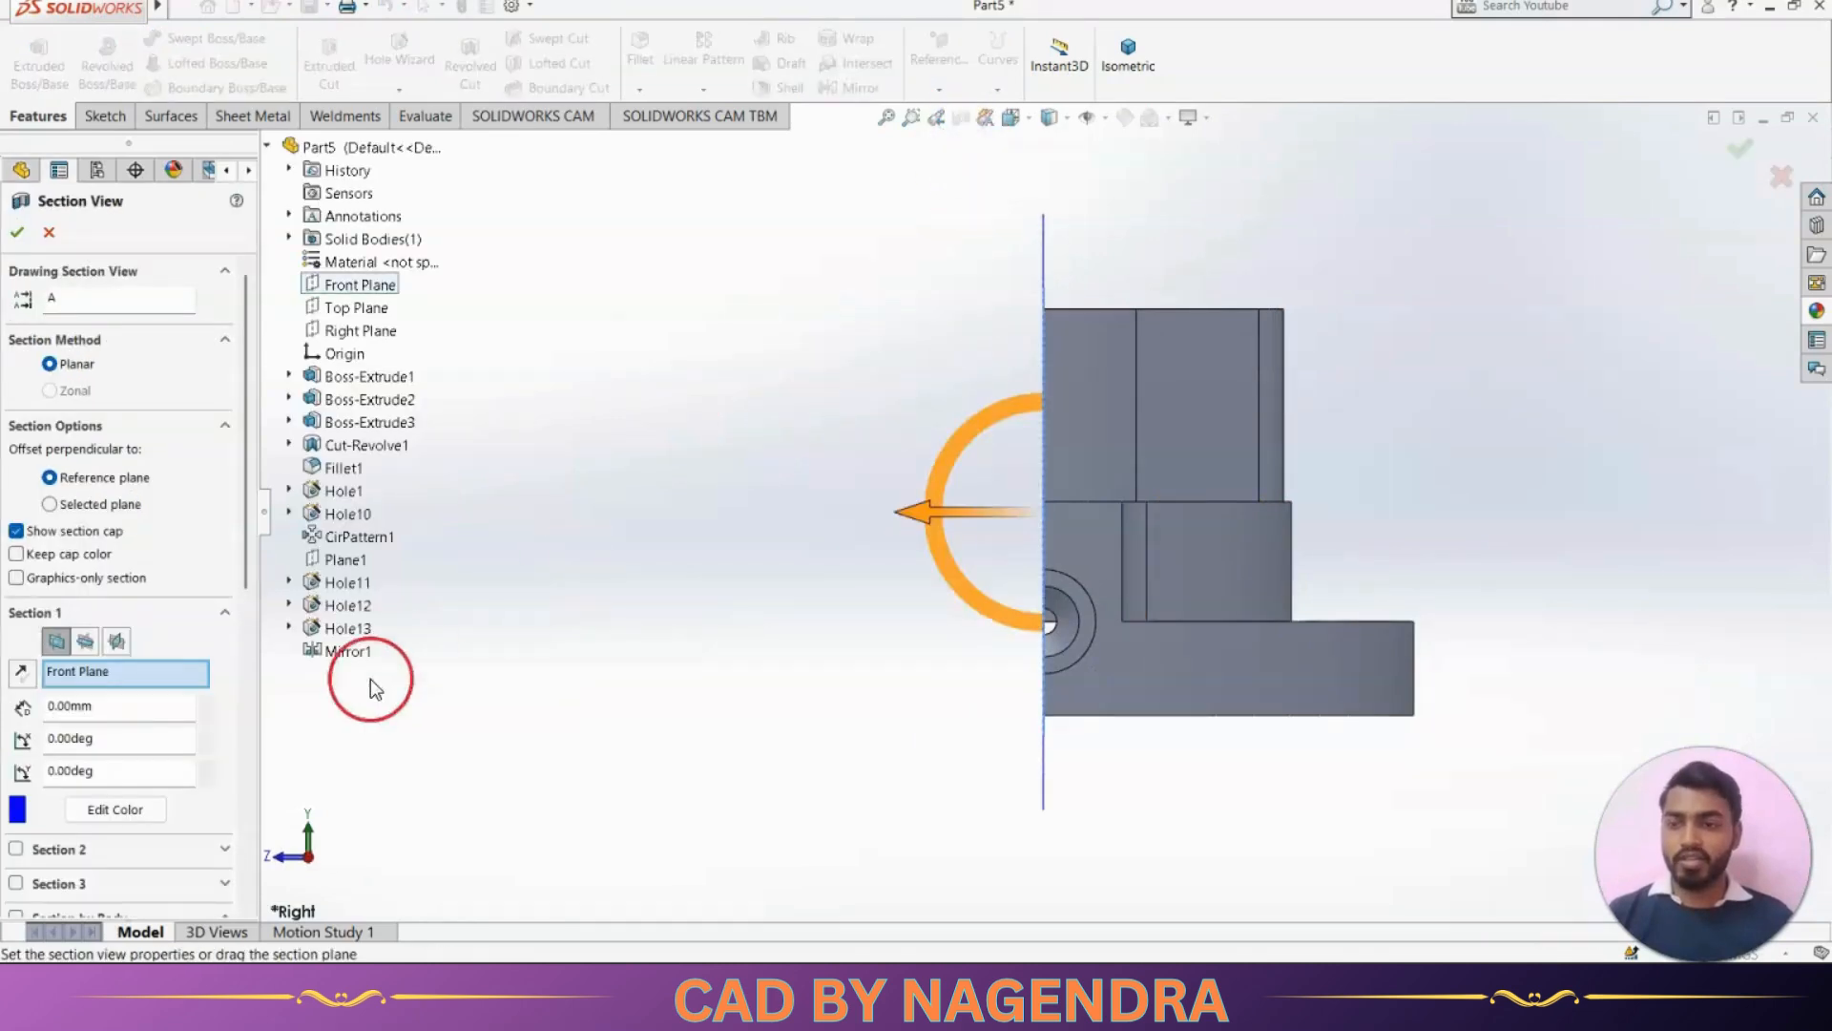
left_click(117, 641)
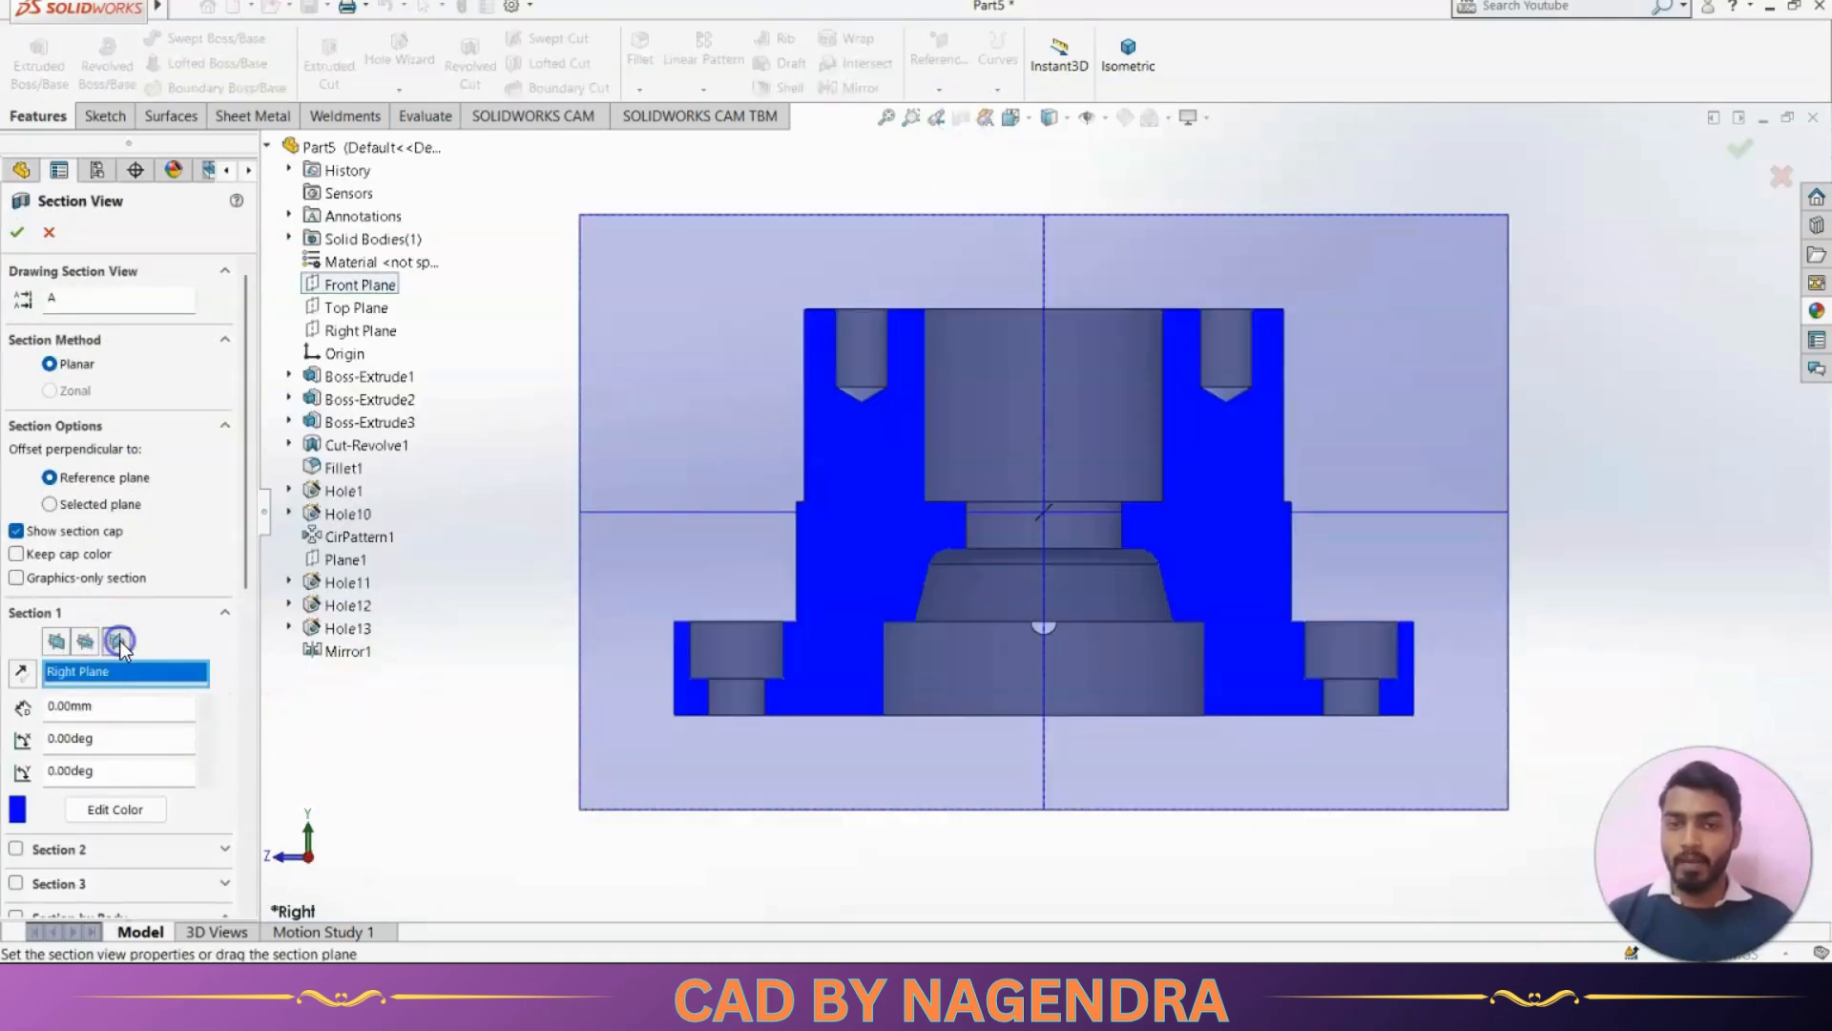
left_click(18, 231)
left_click(1536, 442)
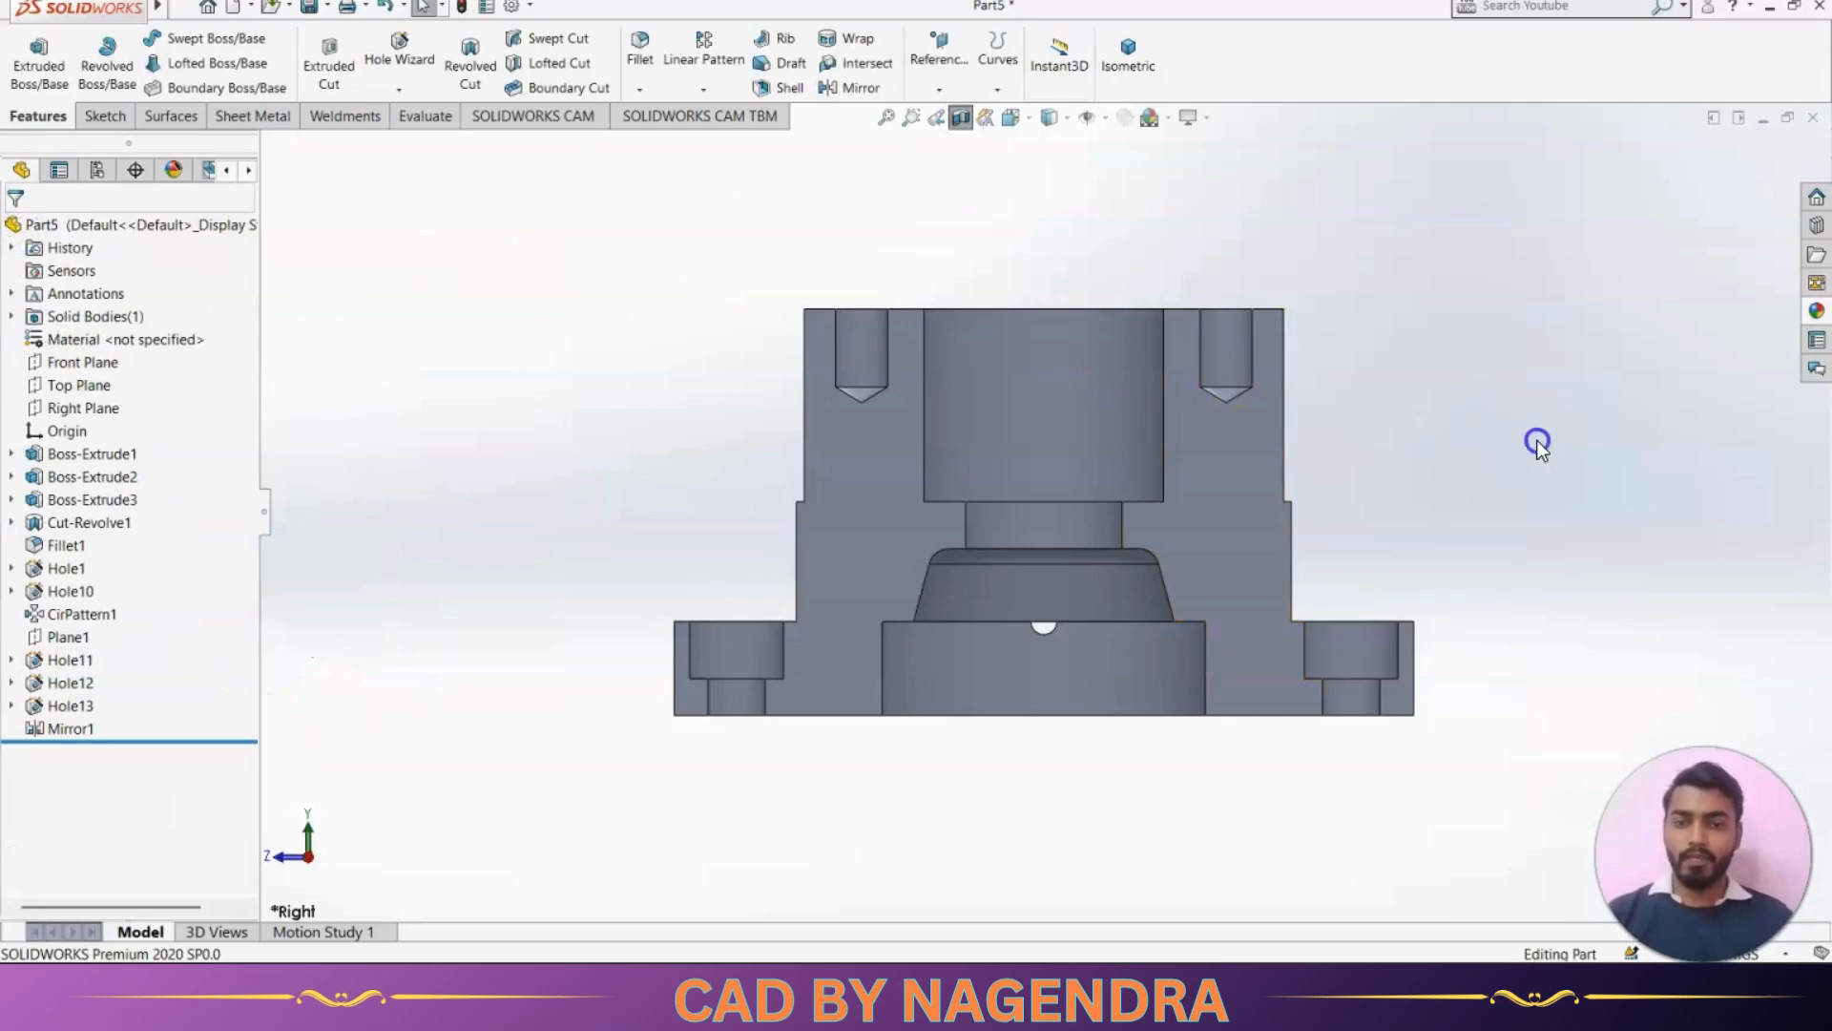
key("alt+Tab")
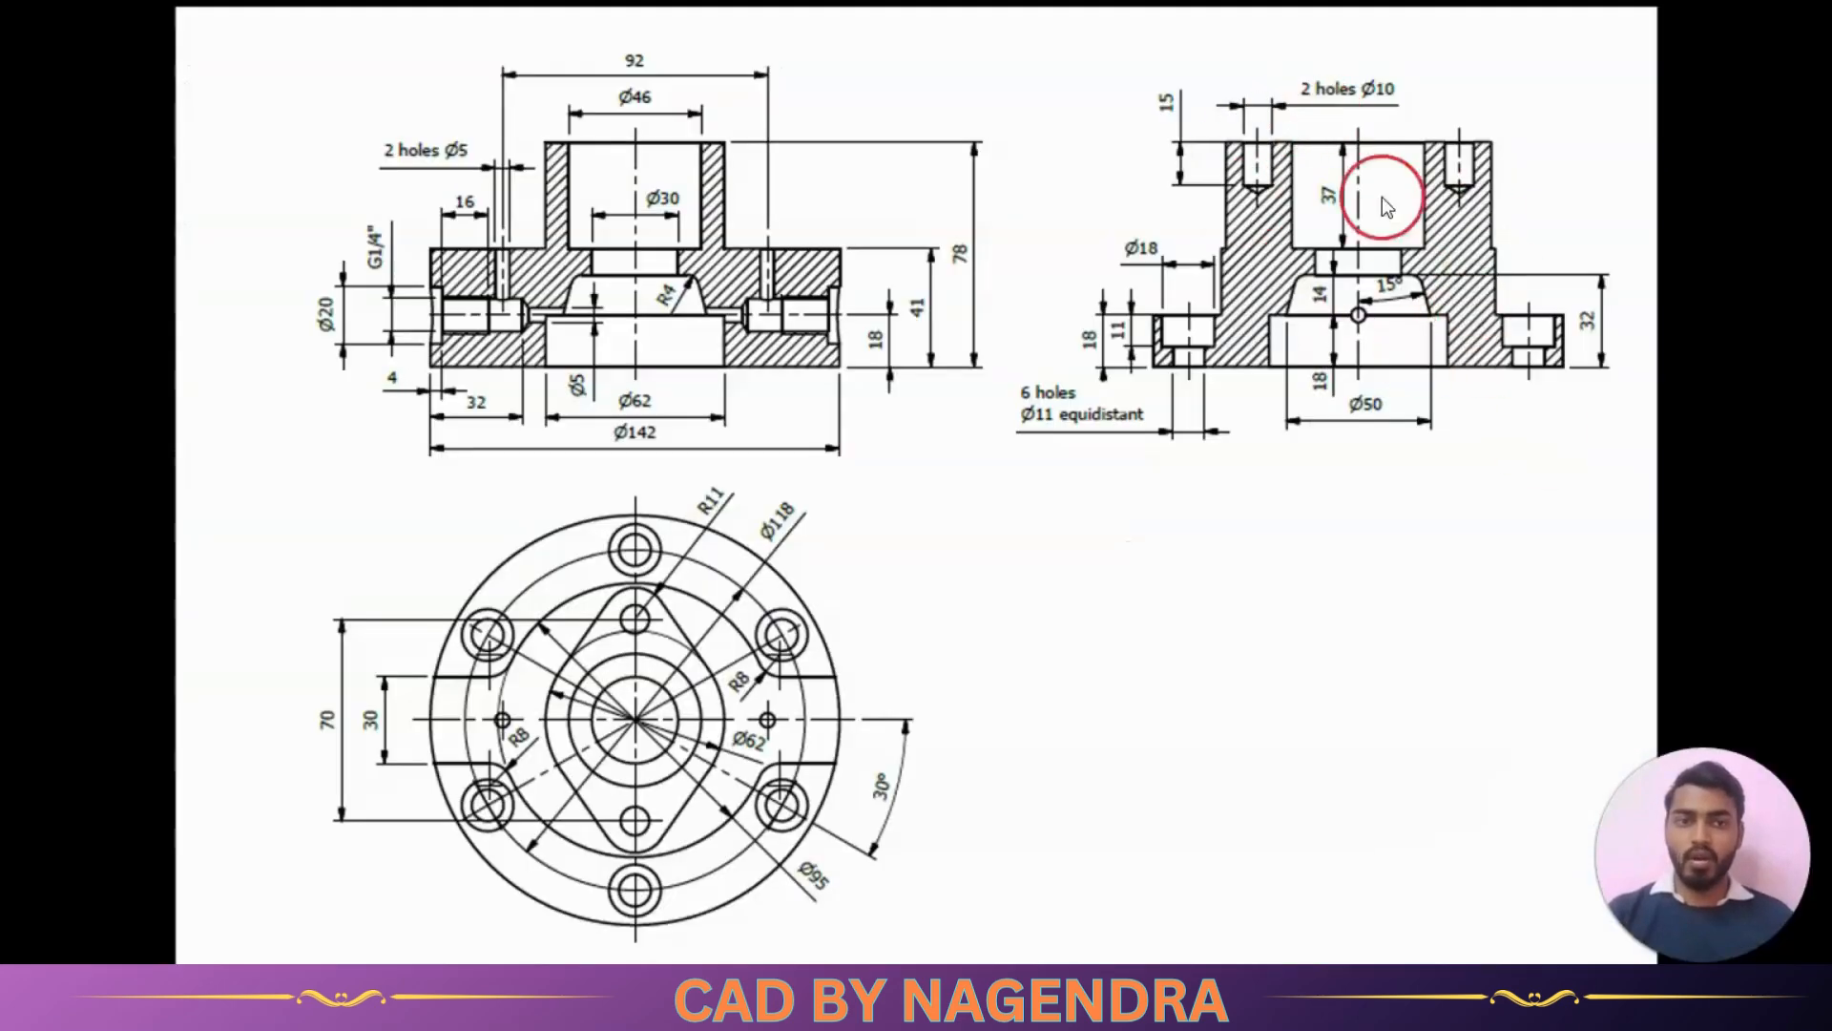
key("alt+Tab")
left_click(992, 659)
key("alt+Tab")
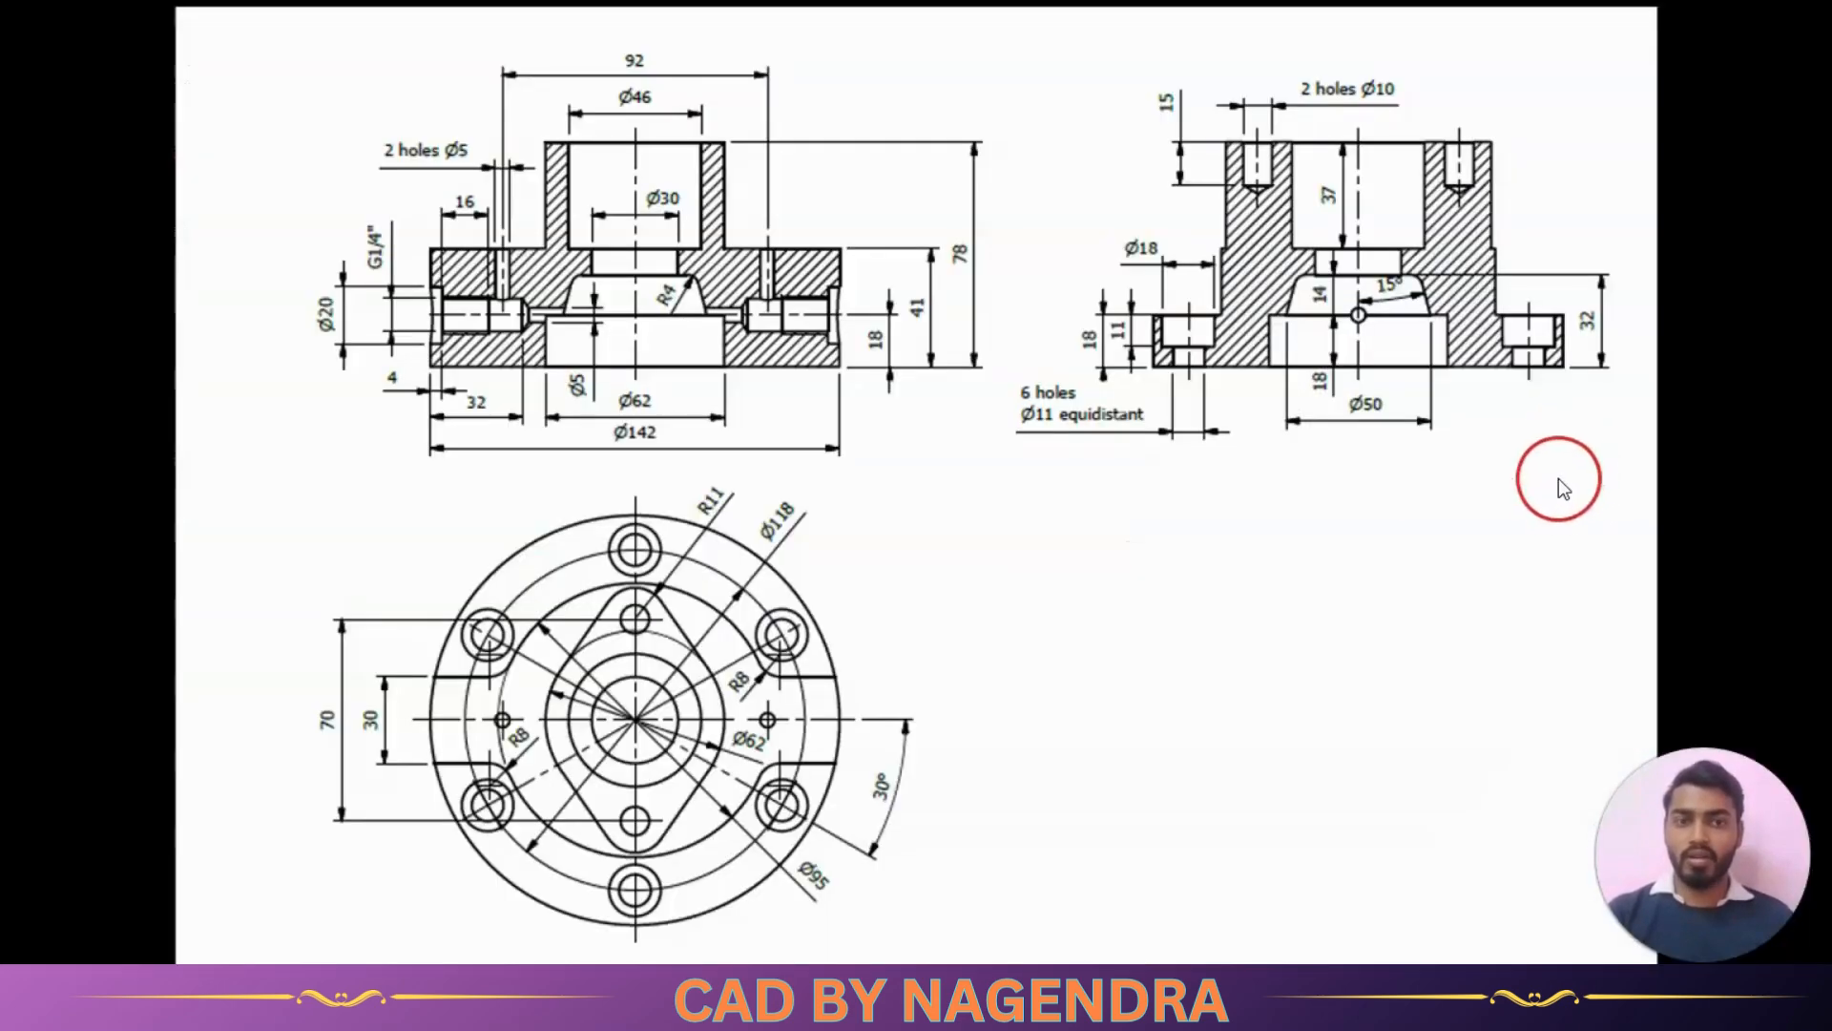
key("alt+Tab")
key("alt+Tab")
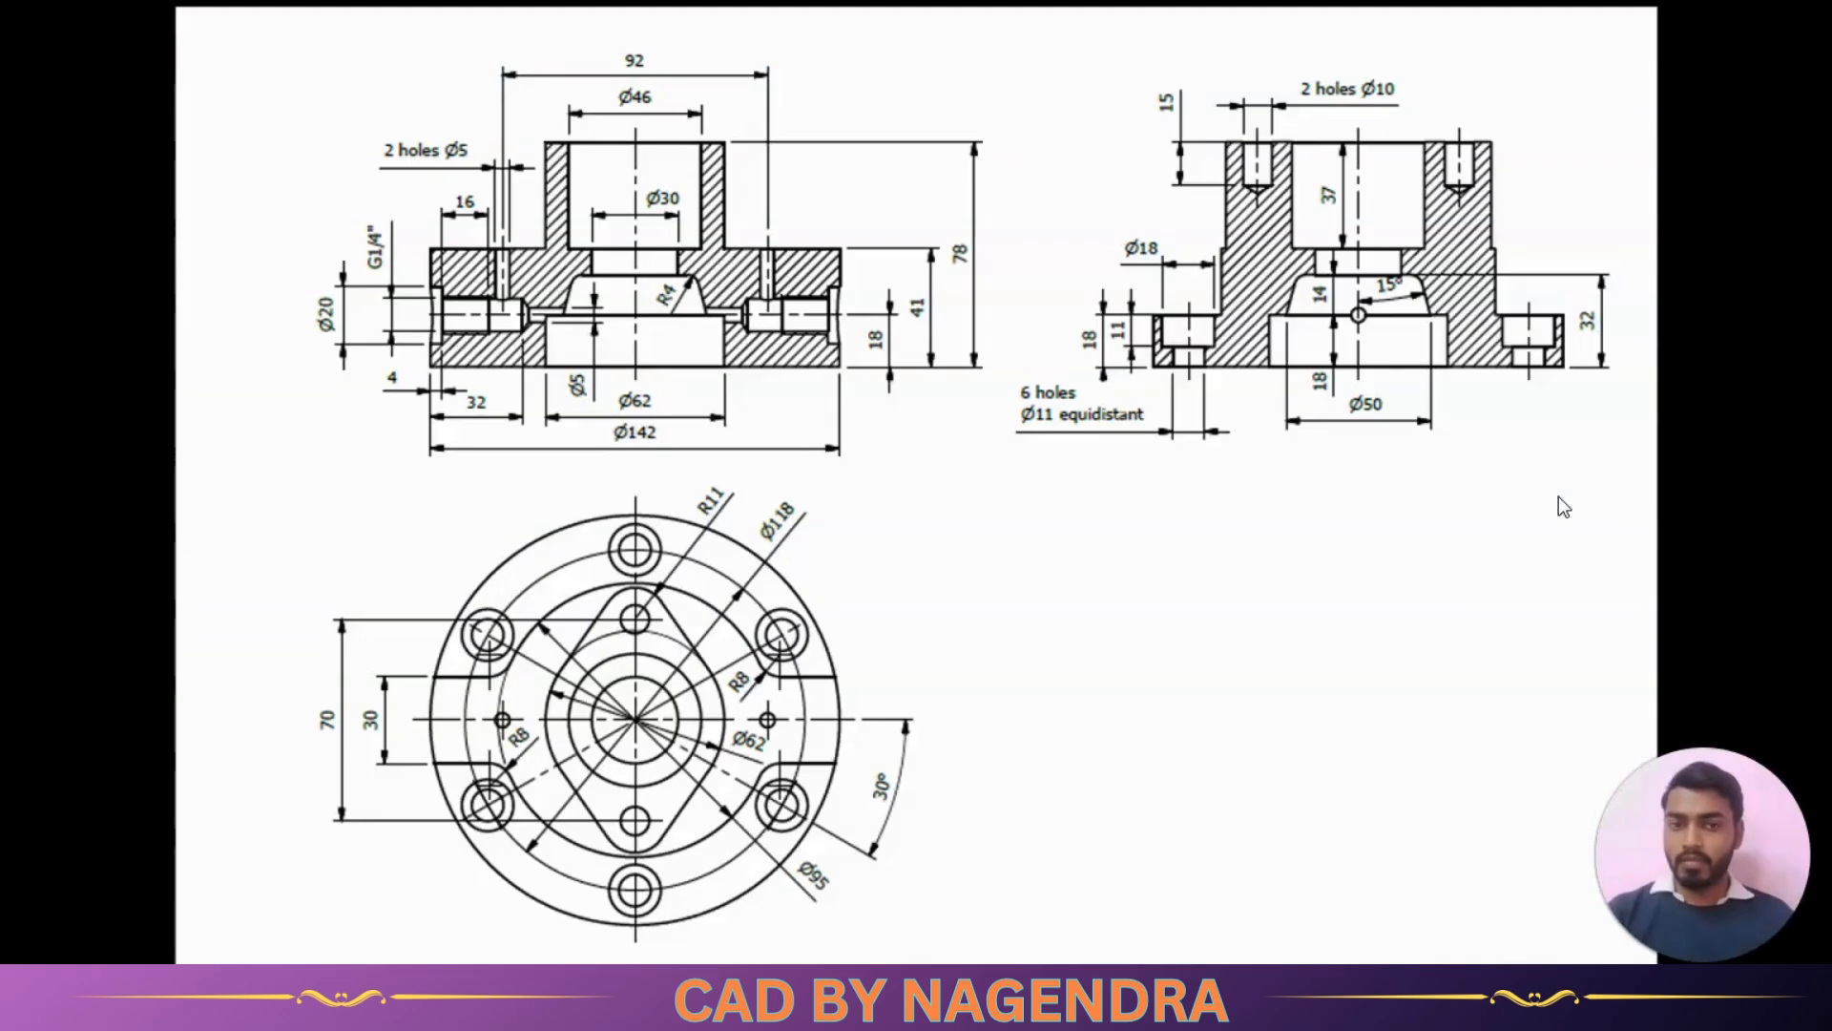